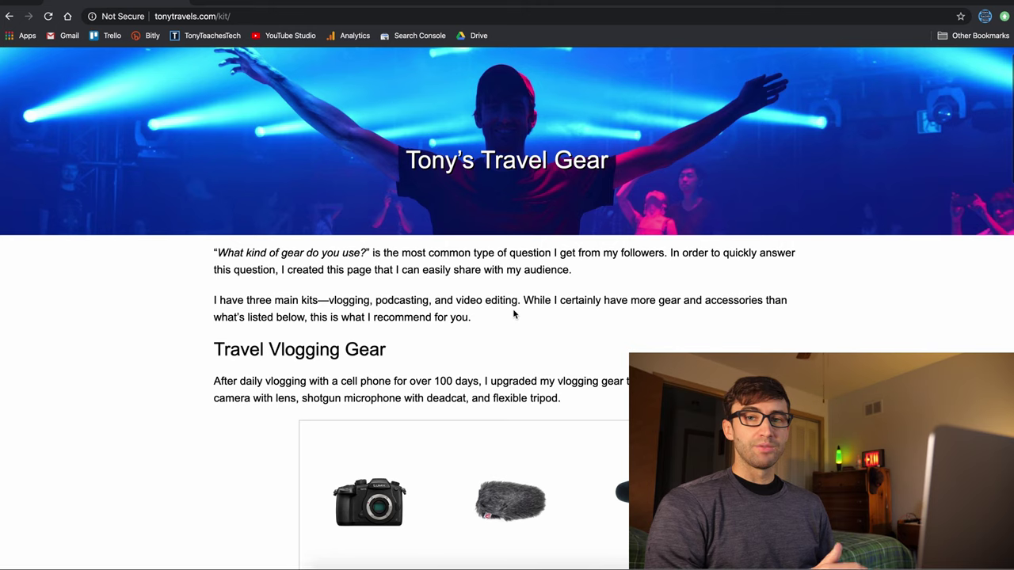
Examine the travel gear page, covering its vlogging, podcasting and video editing kits down to the footer.
scroll(513, 315, "down", 3)
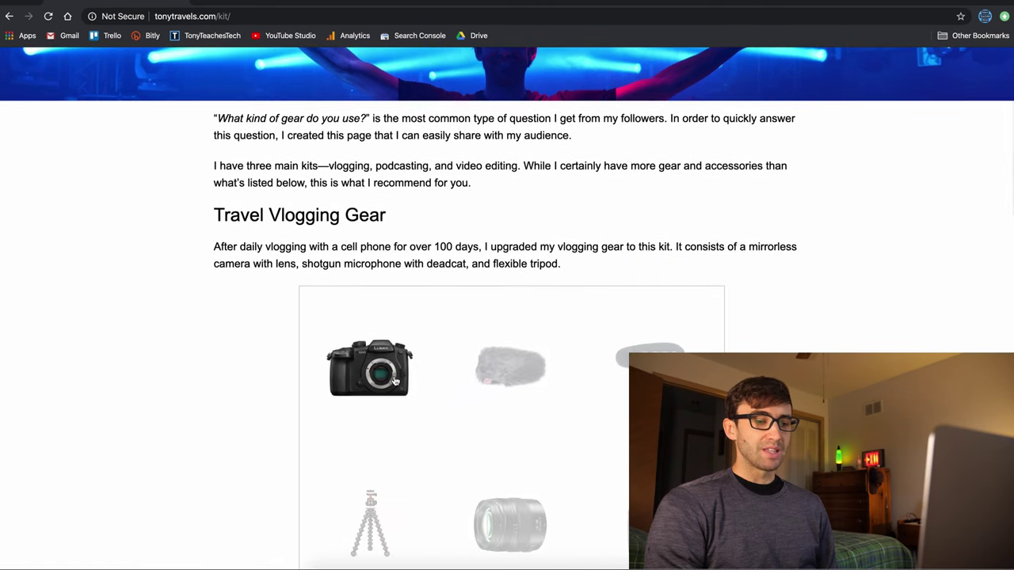
scroll(475, 357, "down", 3)
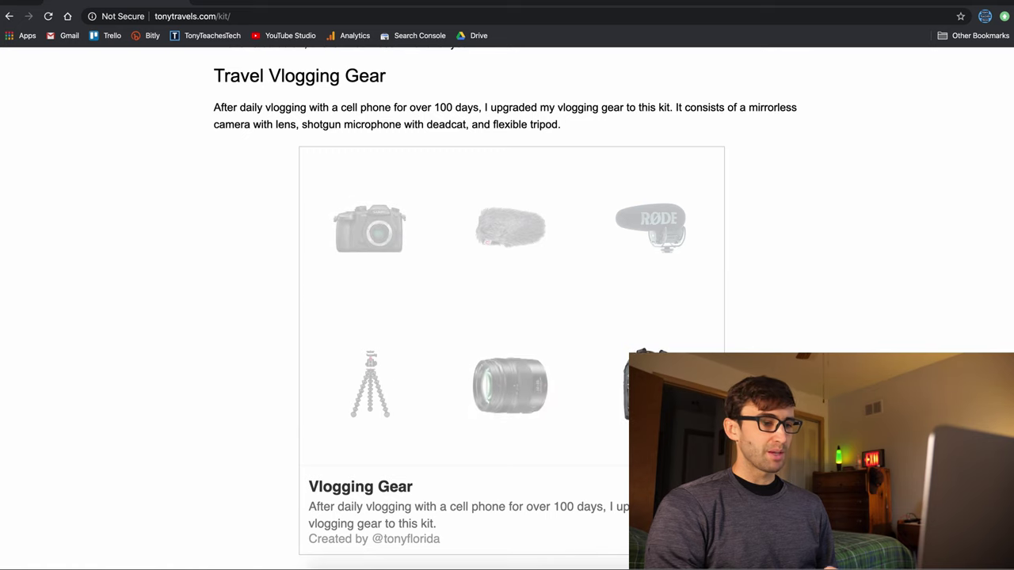
scroll(509, 389, "down", 10)
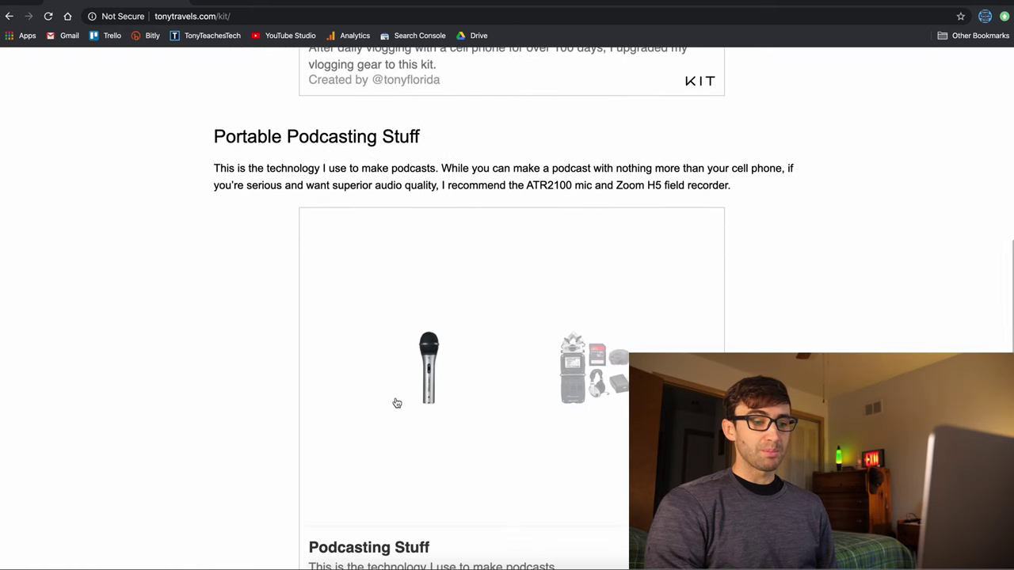
scroll(389, 319, "down", 6)
scroll(391, 318, "down", 5)
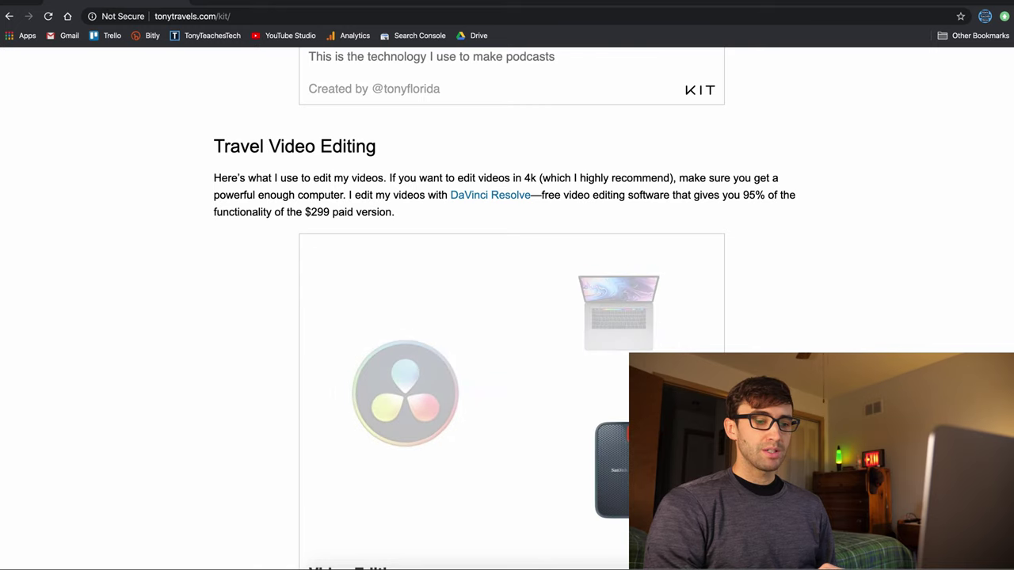
scroll(395, 382, "down", 6)
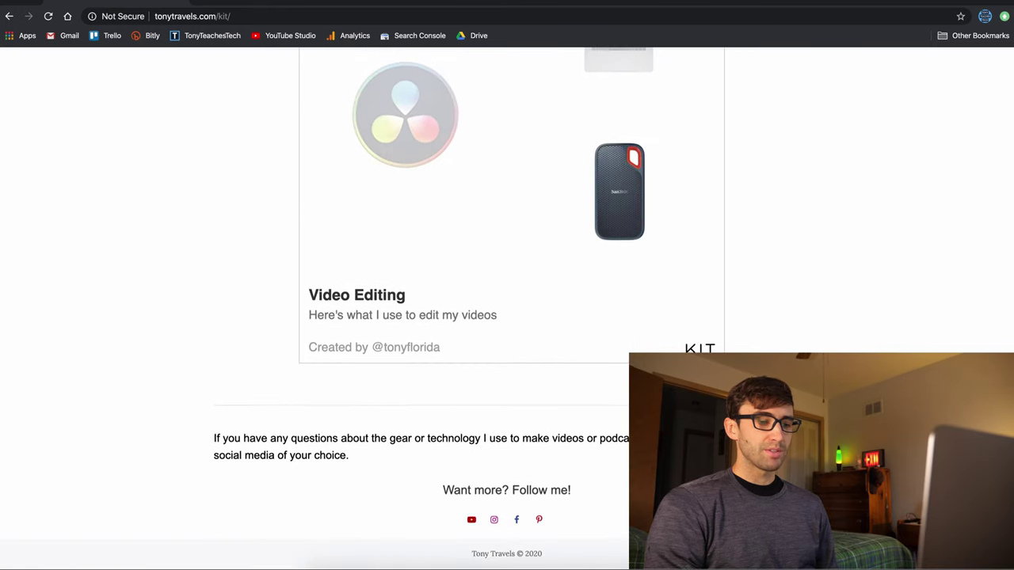
scroll(507, 308, "up", 20)
scroll(561, 101, "down", 1)
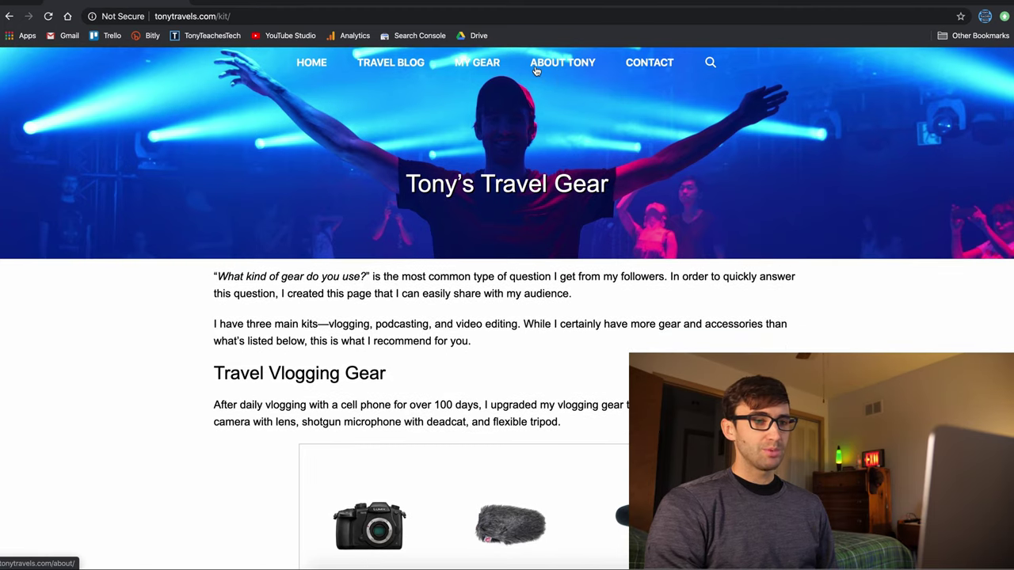
Open the site's About page and review its story sections, travel photos and closing text.
left_click(559, 68)
scroll(520, 253, "down", 6)
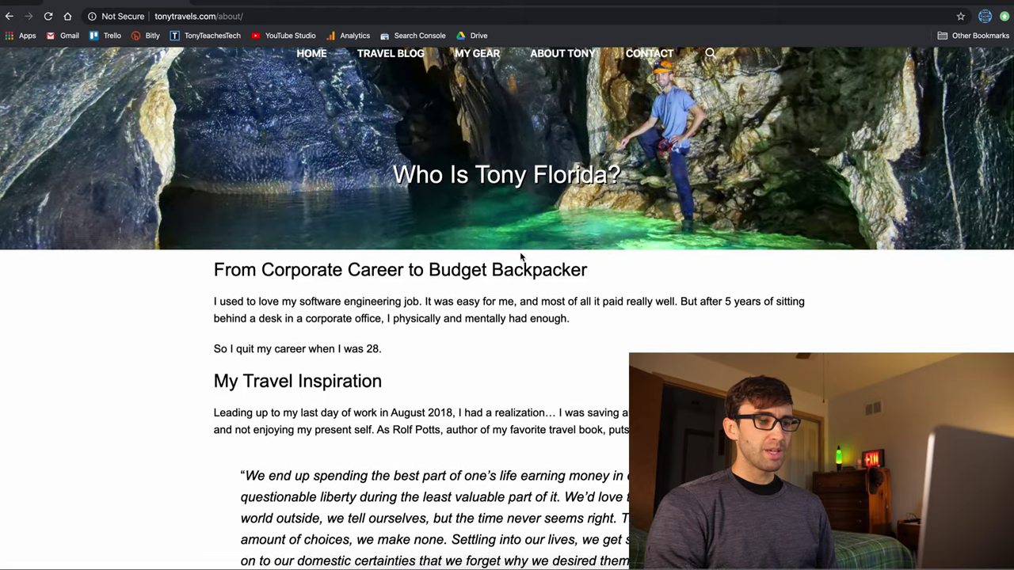
scroll(520, 252, "down", 8)
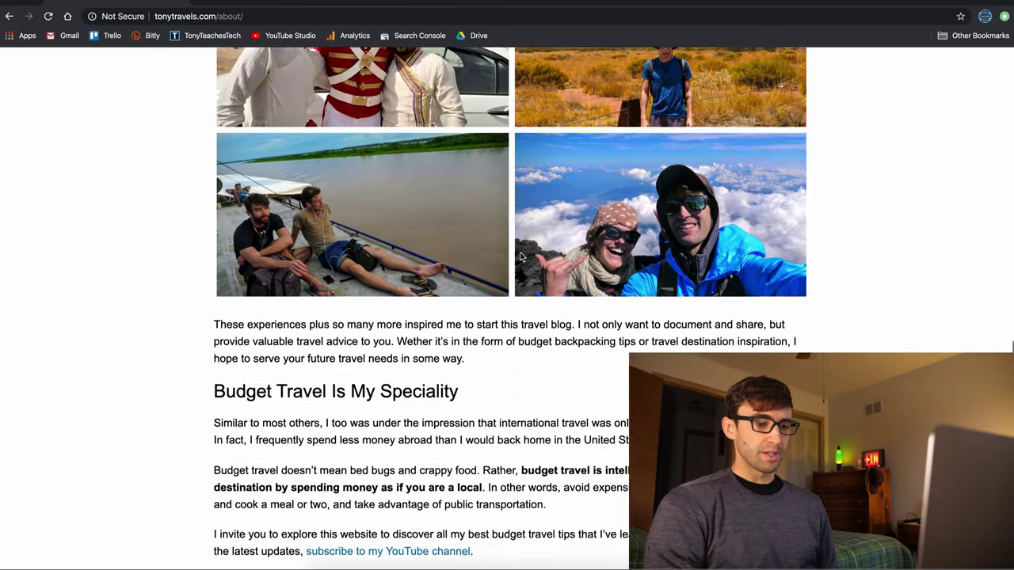
scroll(520, 256, "up", 4)
scroll(519, 251, "up", 7)
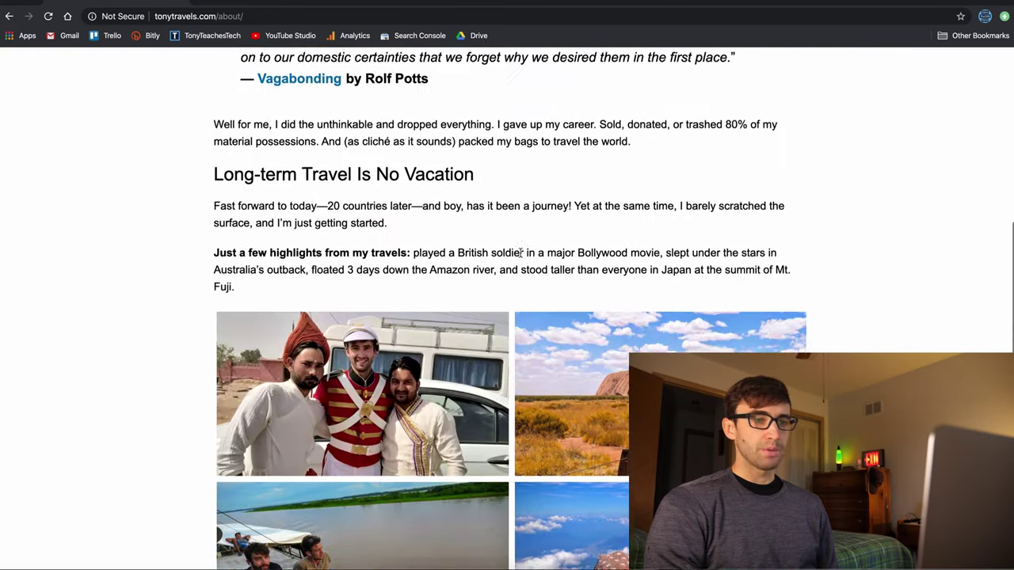
scroll(521, 256, "up", 3)
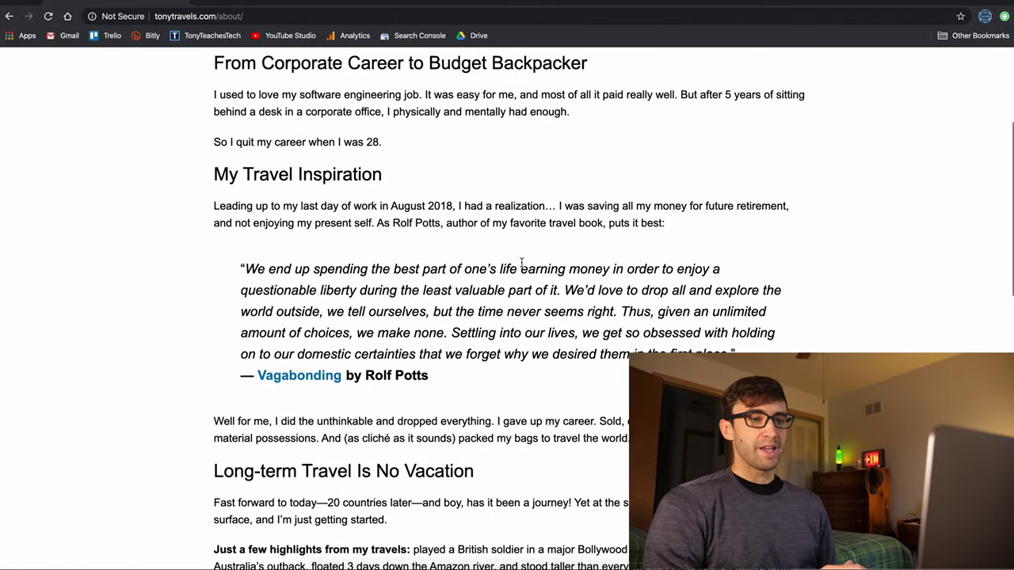
scroll(522, 267, "down", 15)
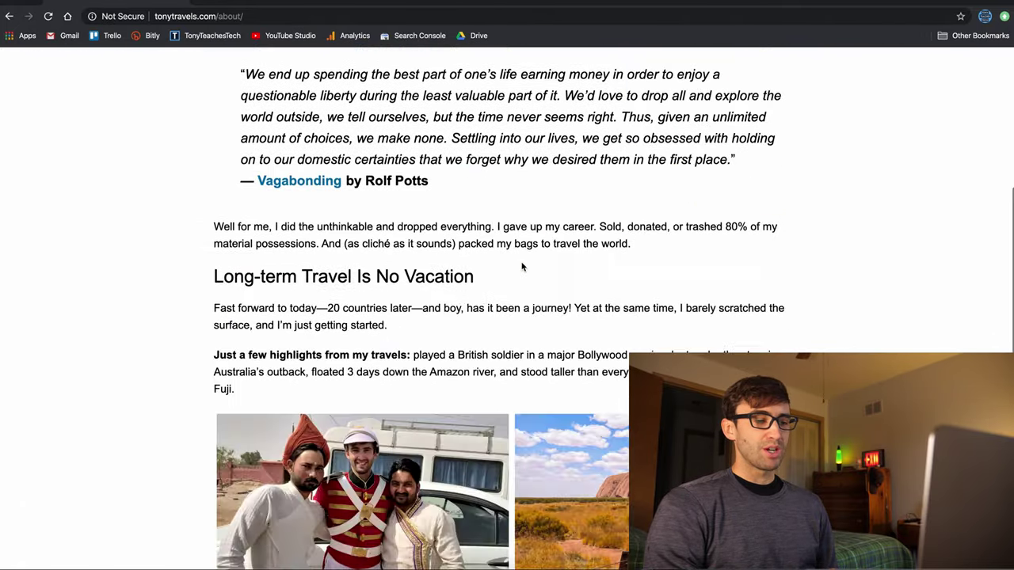
scroll(522, 267, "down", 1)
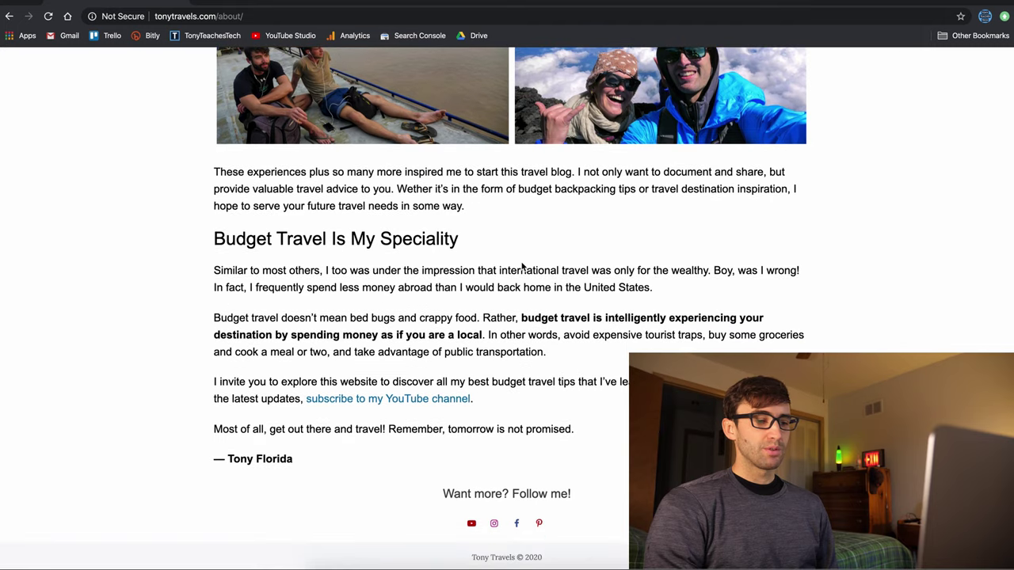
scroll(522, 267, "up", 15)
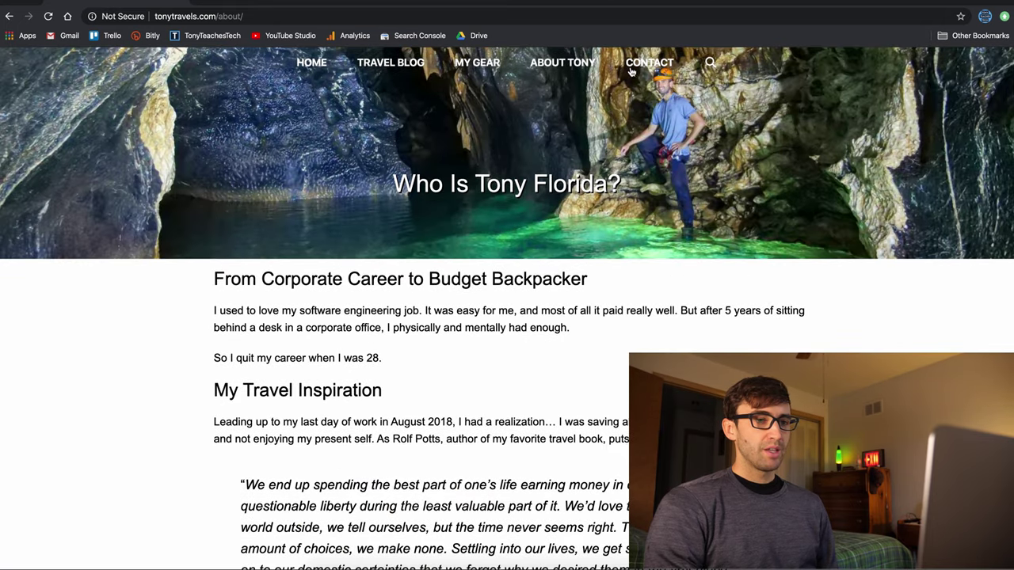
Open the Contact page and review its header and message form.
left_click(639, 68)
scroll(528, 367, "down", 4)
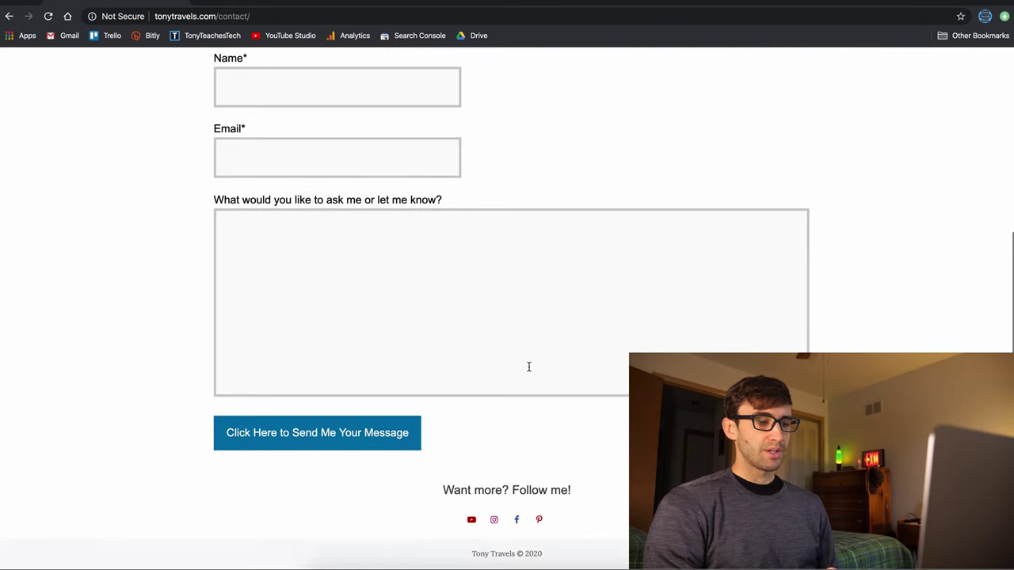
scroll(528, 367, "up", 4)
scroll(528, 366, "down", 2)
scroll(547, 277, "up", 2)
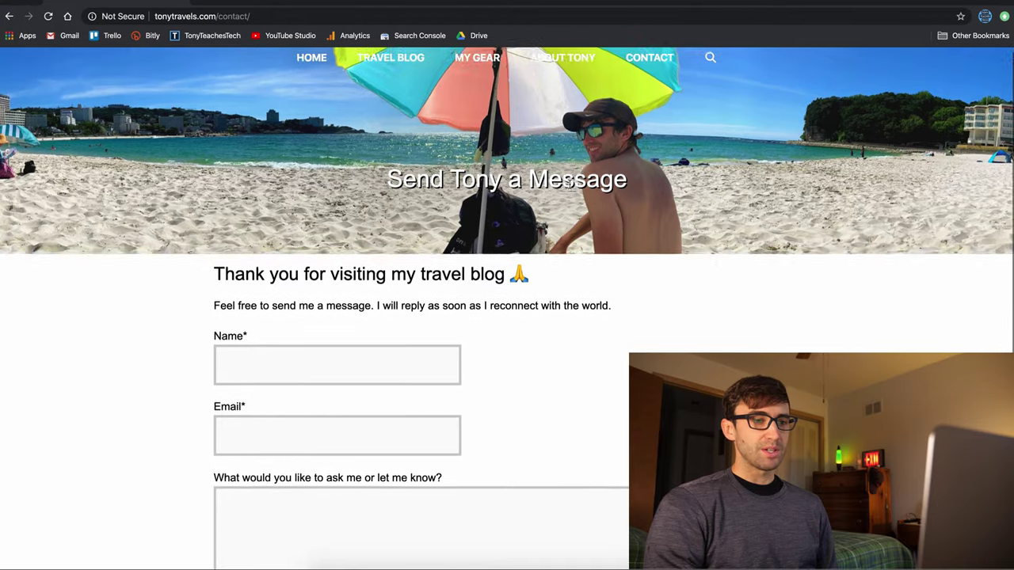
scroll(568, 185, "down", 2)
scroll(568, 184, "up", 2)
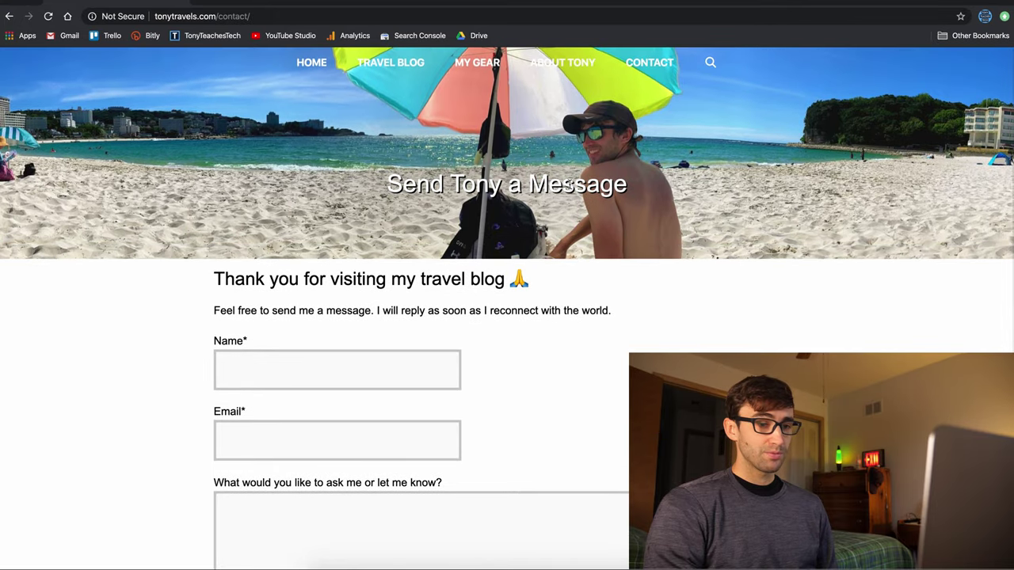
Open the Google Maps Local Guide Contributions post from the travel blog and review its content, share buttons and comment form.
left_click(356, 71)
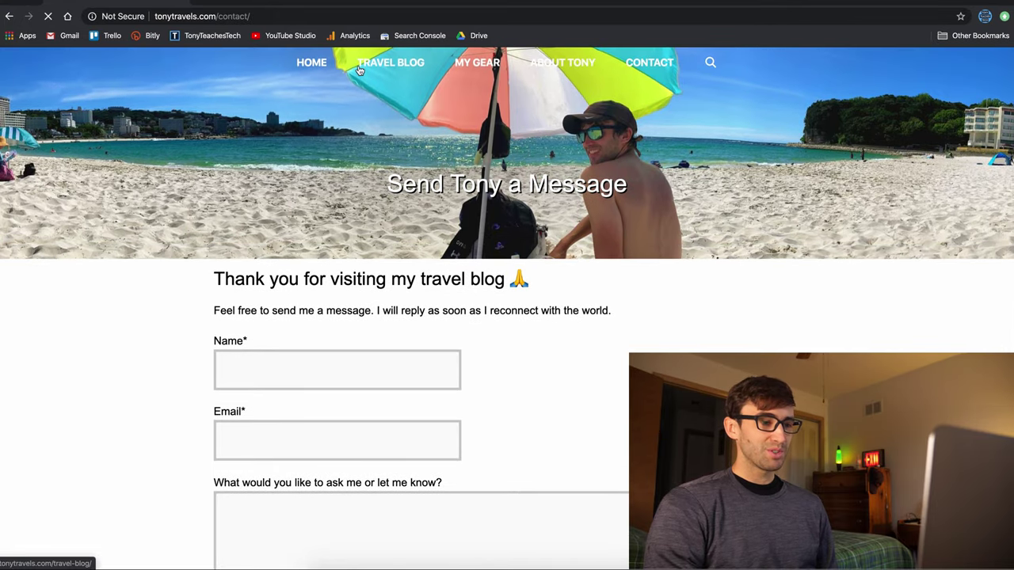
left_click(358, 324)
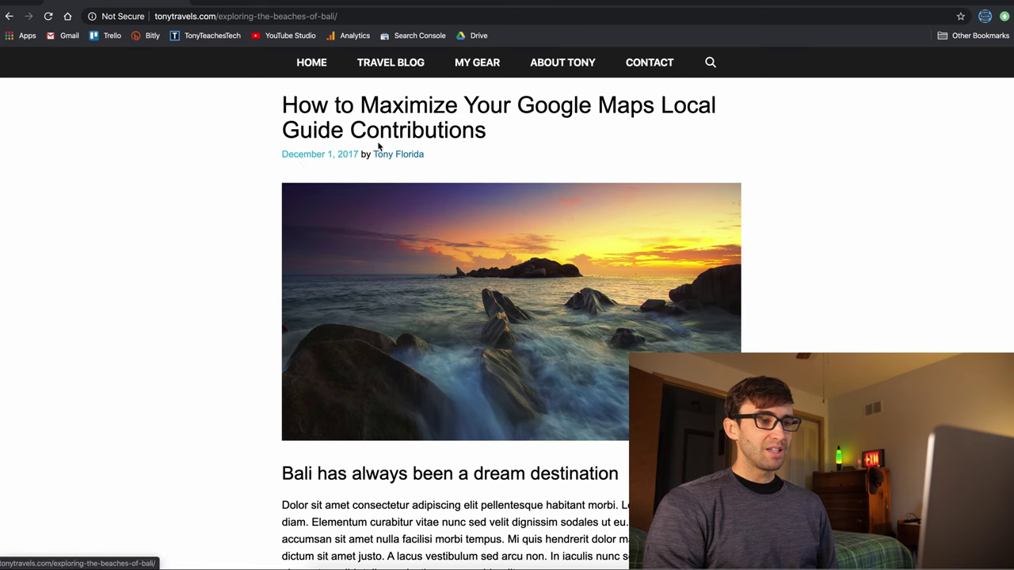
scroll(414, 181, "down", 3)
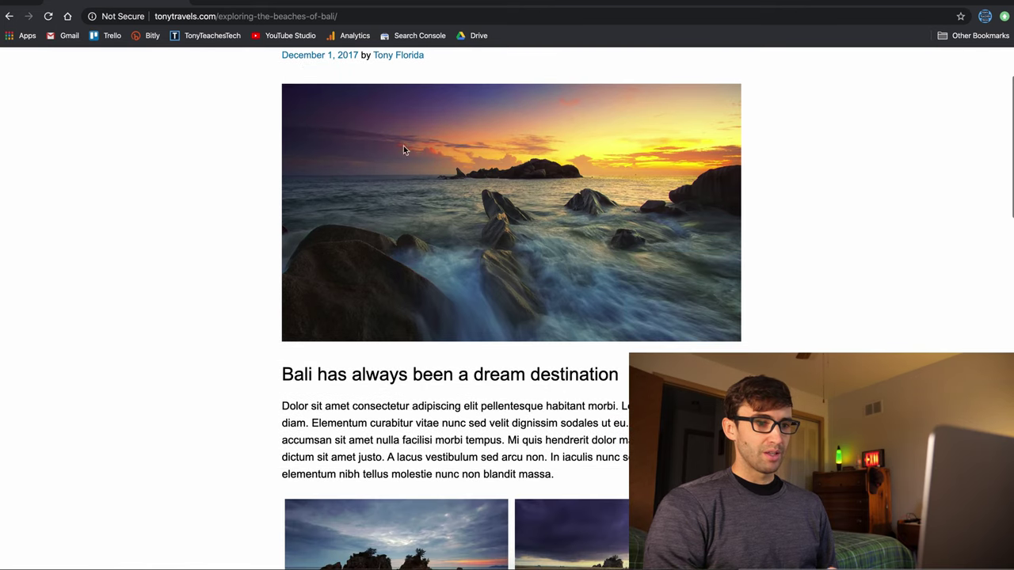
scroll(446, 323, "down", 12)
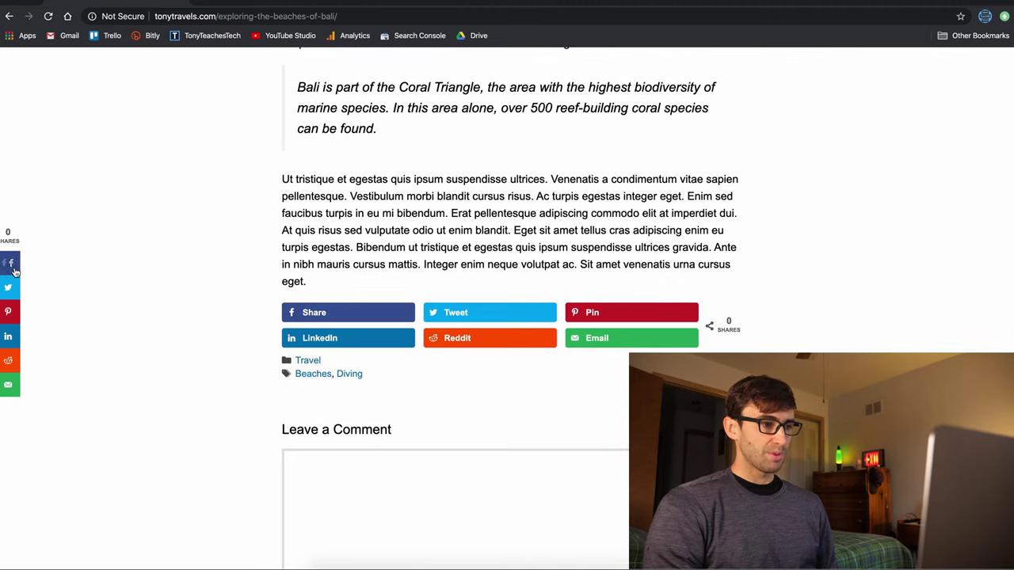
scroll(122, 304, "down", 5)
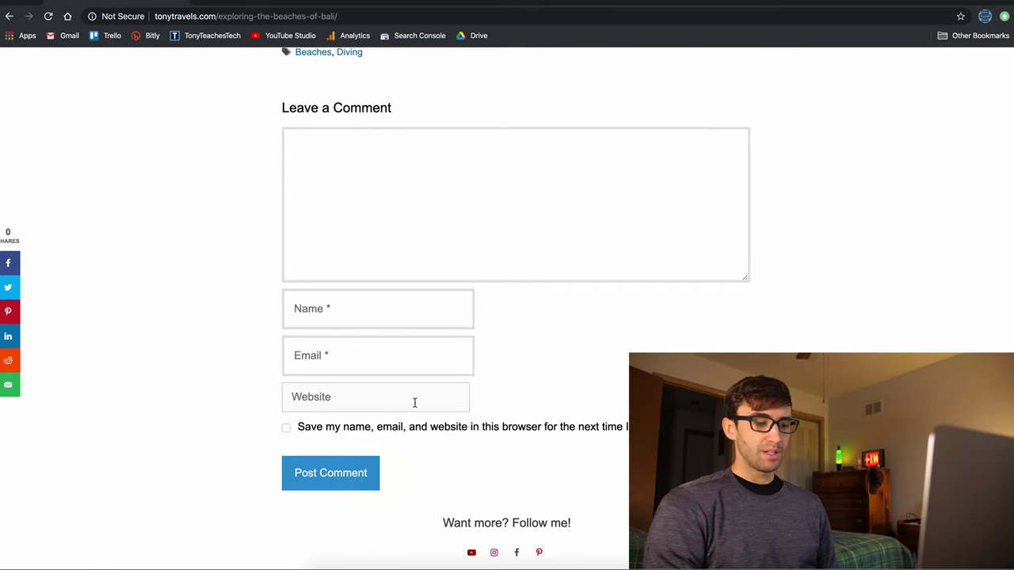
scroll(414, 403, "down", 1)
scroll(415, 407, "up", 4)
scroll(414, 407, "up", 15)
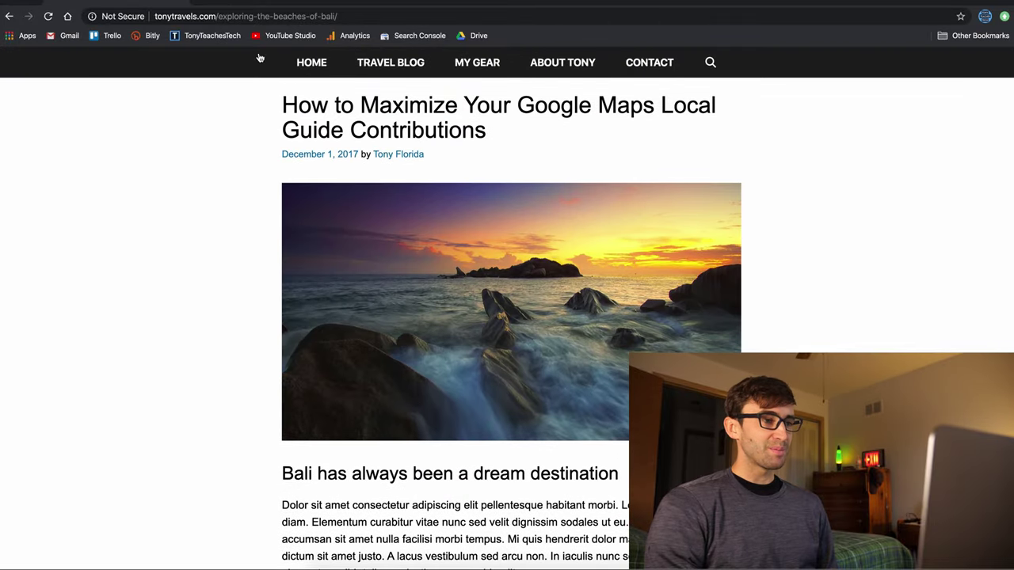
Go to the site's WordPress admin address, tonytravels.com/wp-admin.
left_click_drag(219, 17, 396, 25)
key("BackSpace")
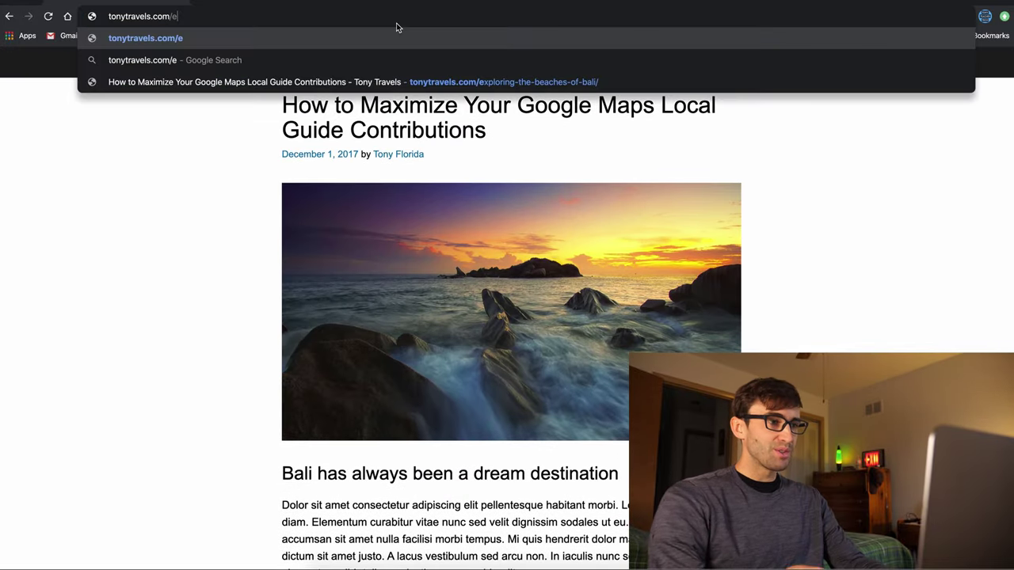
type("w")
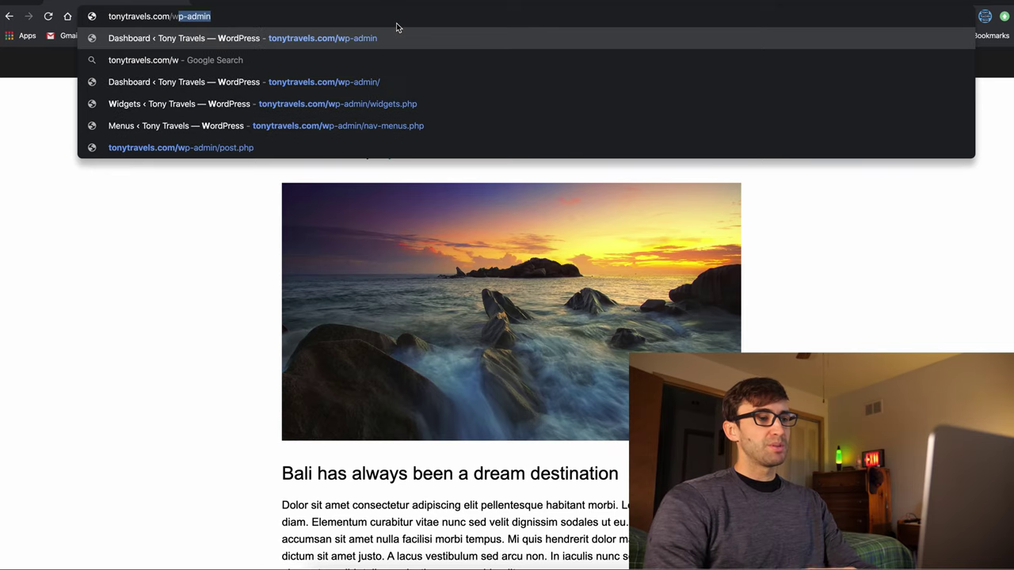
key("Return")
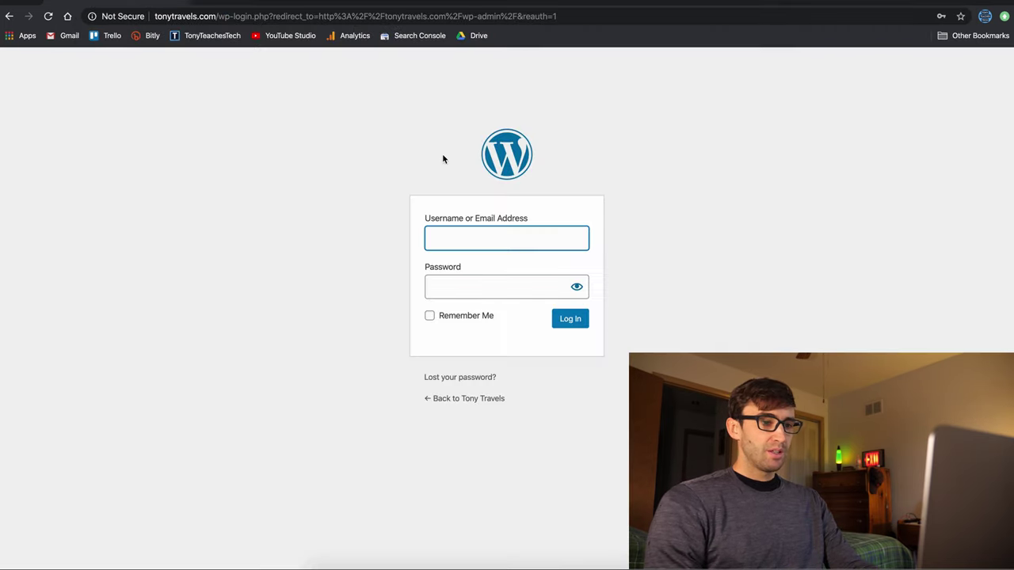
Log in to WordPress with the saved username and account password, with Remember Me enabled.
left_click(468, 230)
left_click(468, 280)
left_click(453, 317)
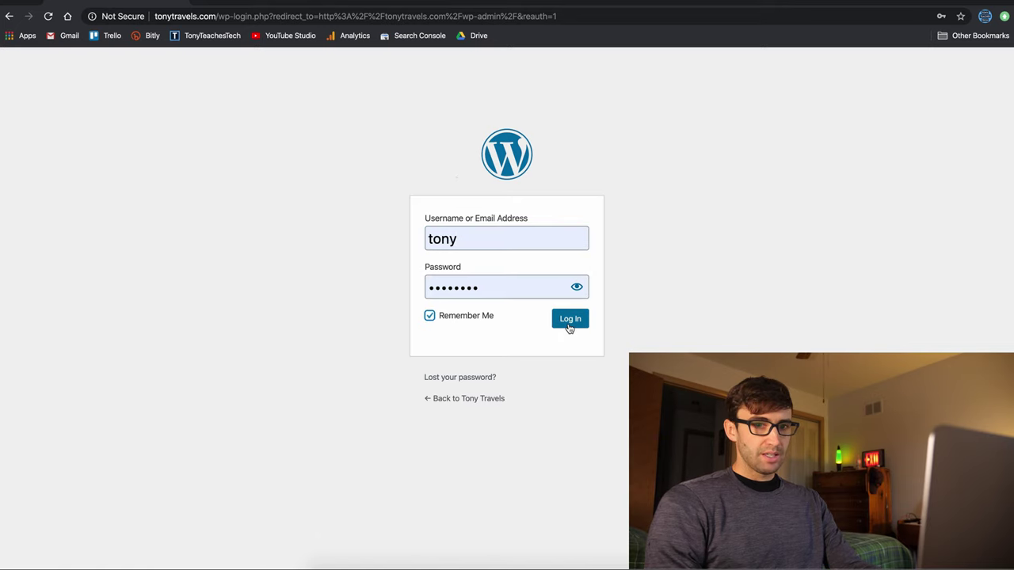
left_click(569, 326)
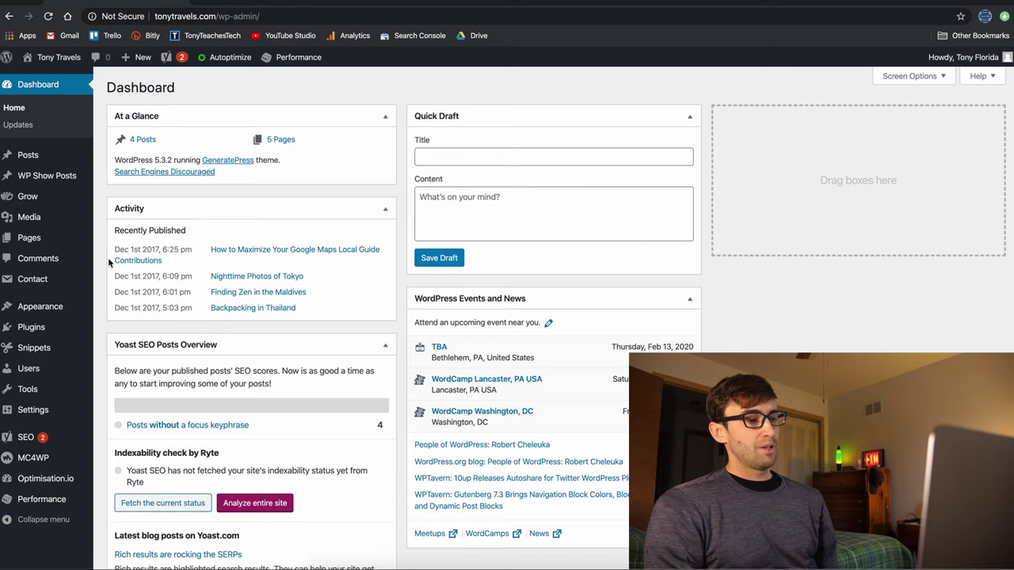
Open the theme Customizer from the dashboard and show the Site Identity settings.
mouse_move(63, 309)
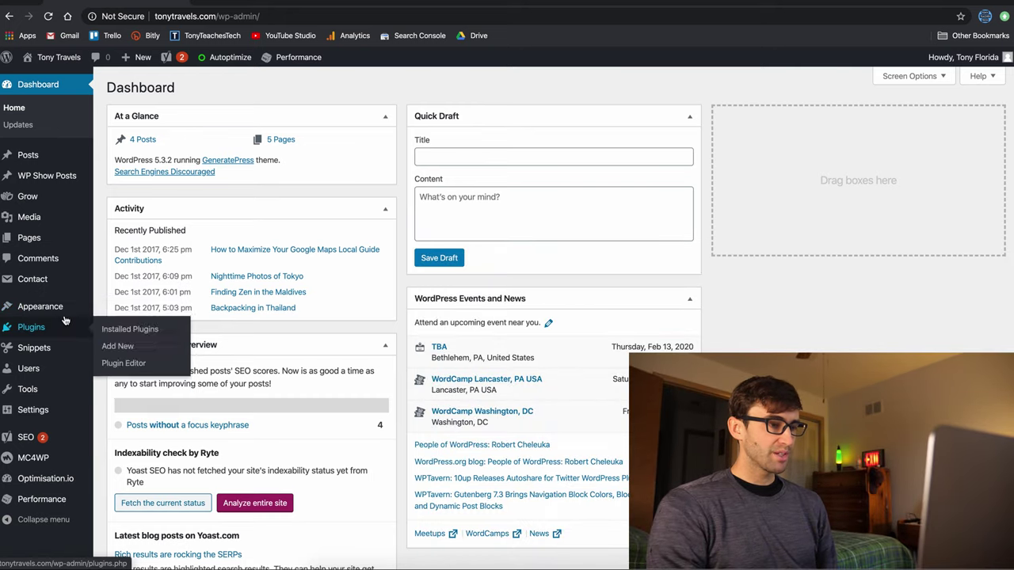
left_click(120, 326)
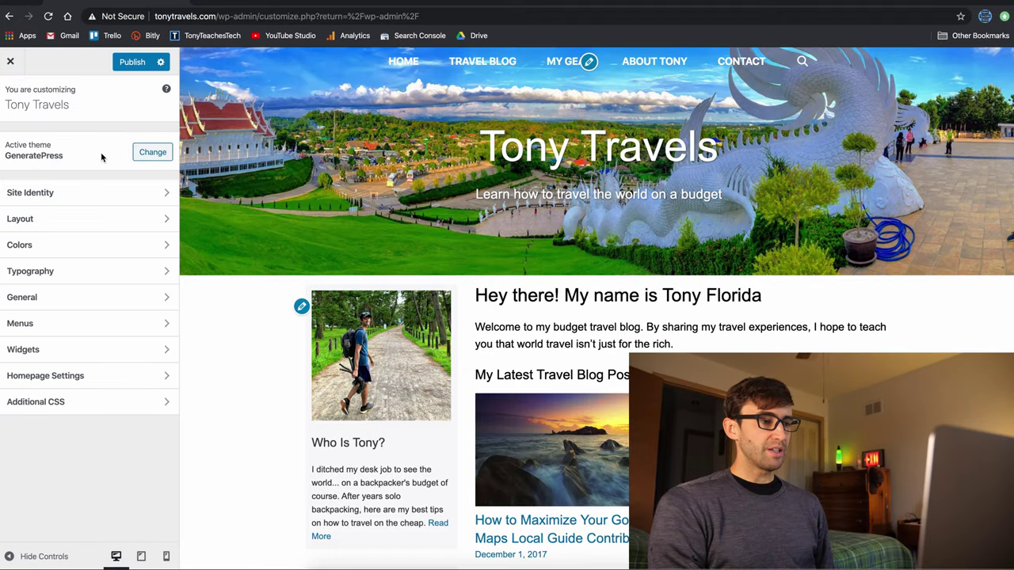
left_click(111, 195)
Compare the Site Title setting with the header title in the preview, and check the required site icon dimensions.
left_click_drag(71, 155, 5, 152)
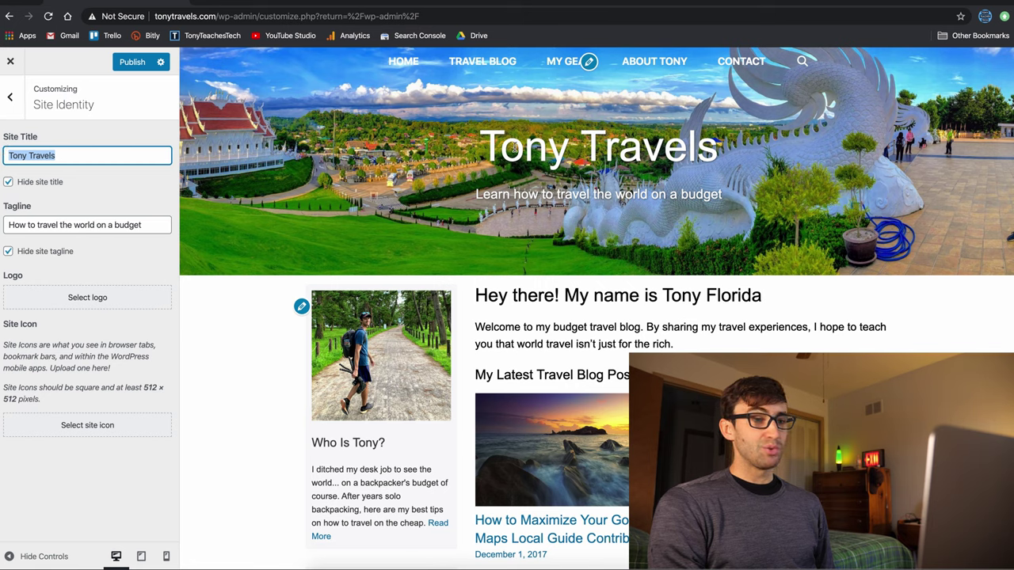
left_click_drag(499, 149, 688, 147)
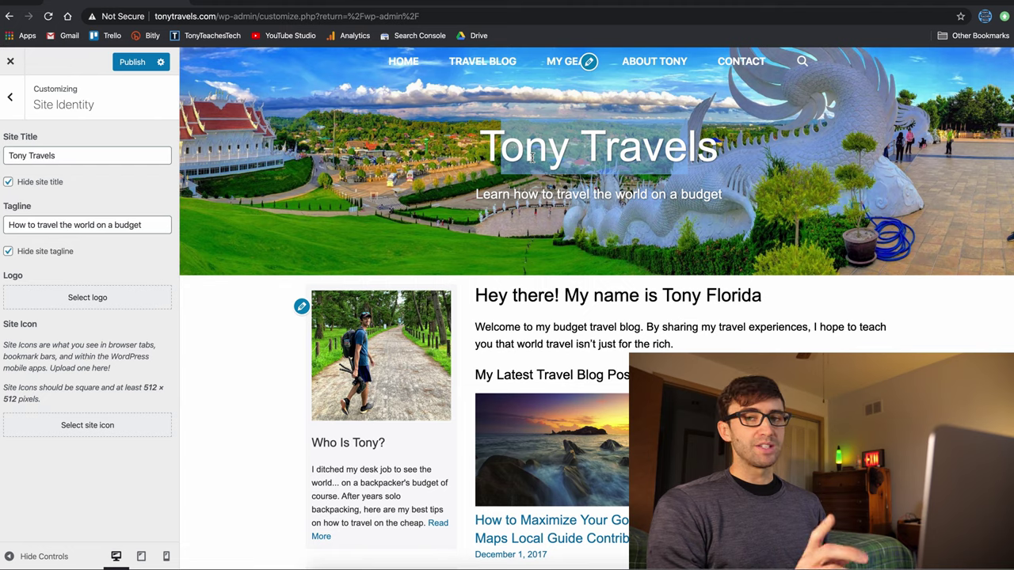
left_click(69, 155)
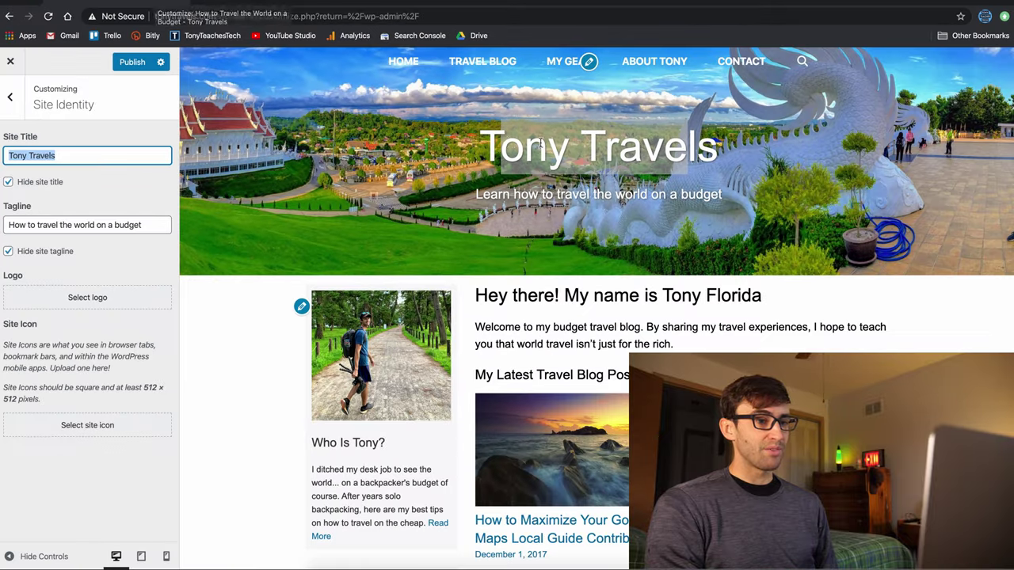
left_click(508, 143)
left_click_drag(507, 142, 680, 142)
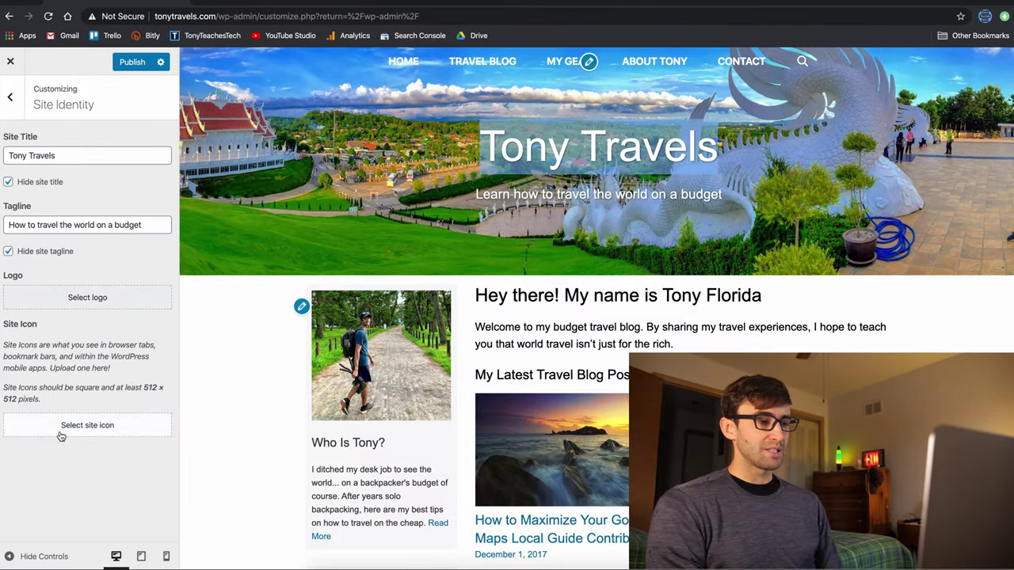
double_click(150, 387)
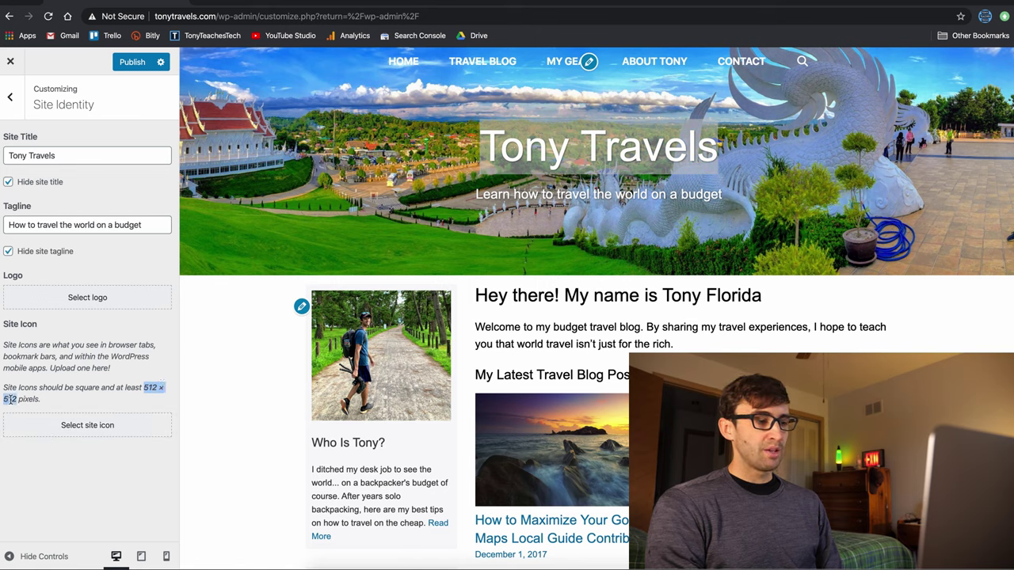
left_click_drag(75, 382, 169, 384)
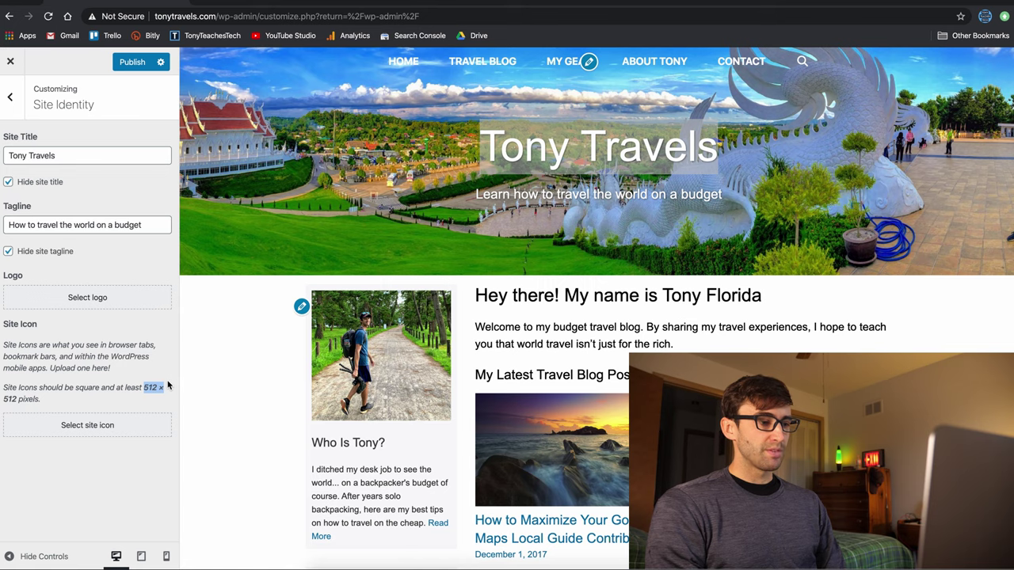
Leave the site identity settings and open the Container settings of the theme's layout options.
left_click(14, 96)
left_click(102, 226)
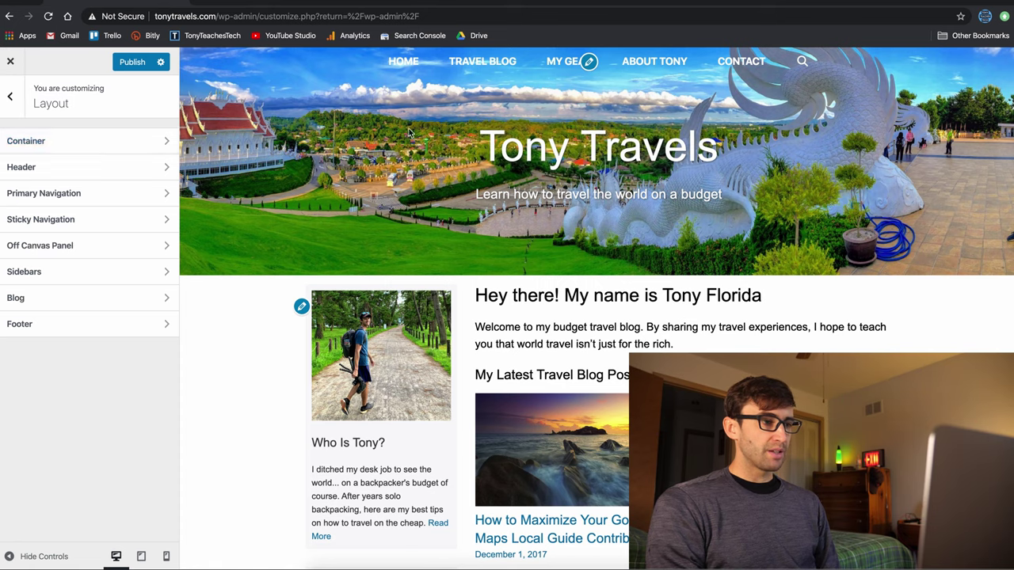
left_click(40, 143)
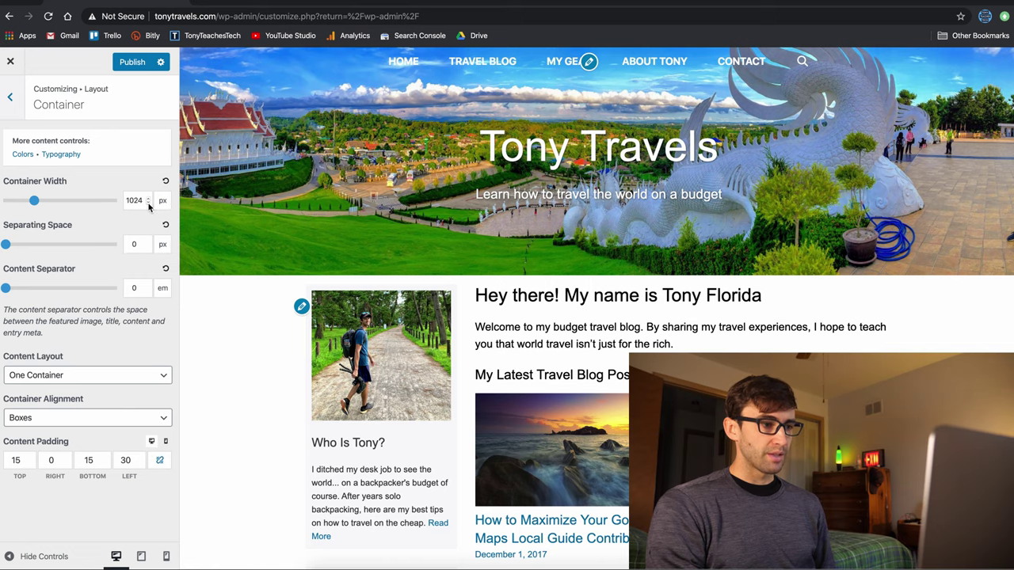
Try a wider container width of 1055 px and restore it to 1024 px.
left_click_drag(148, 201, 148, 201)
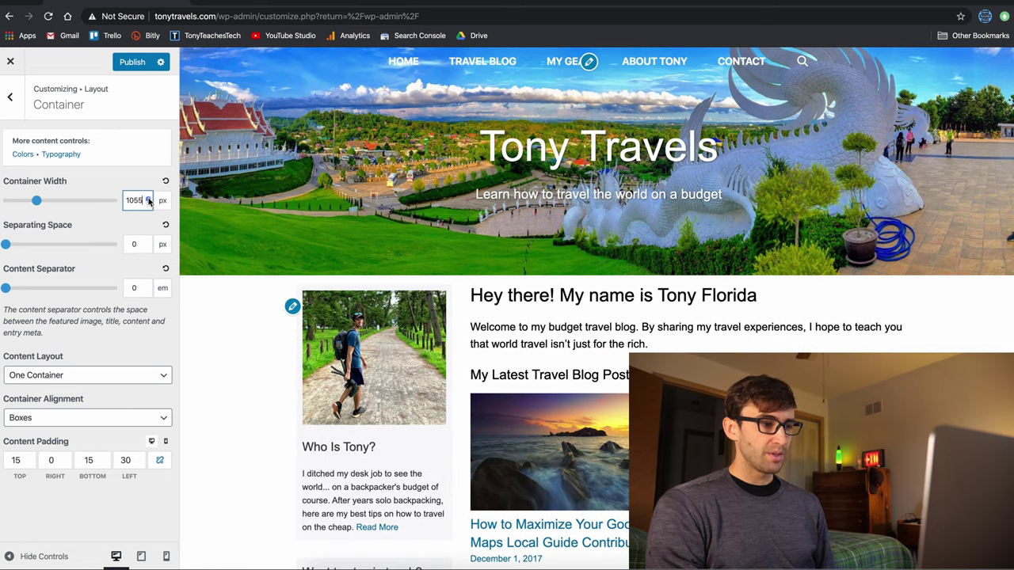
double_click(135, 201)
type("10")
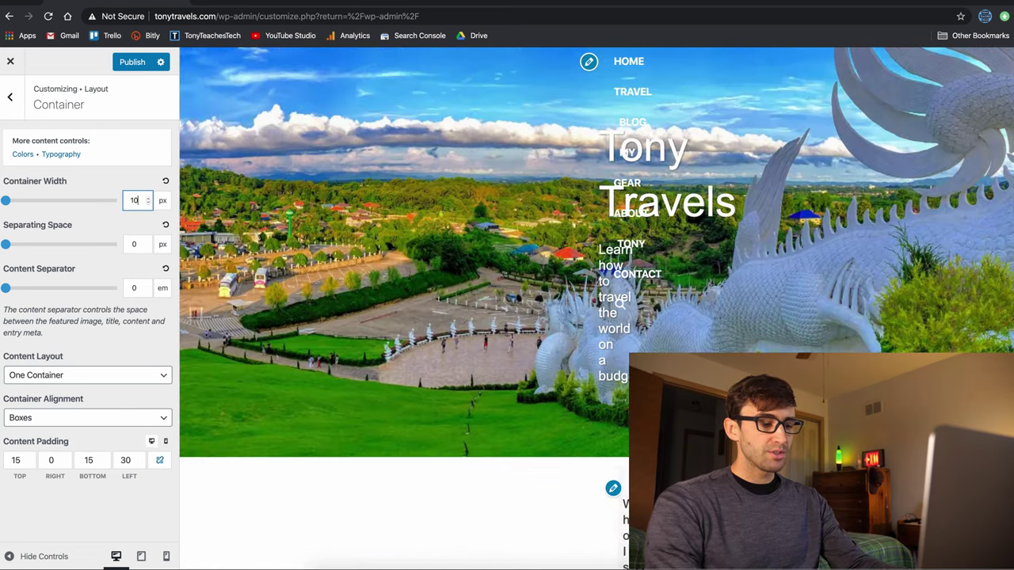
type("24")
Compare the site preview at mobile, tablet and desktop sizes, and examine the header and content spacing in the desktop view.
left_click(167, 556)
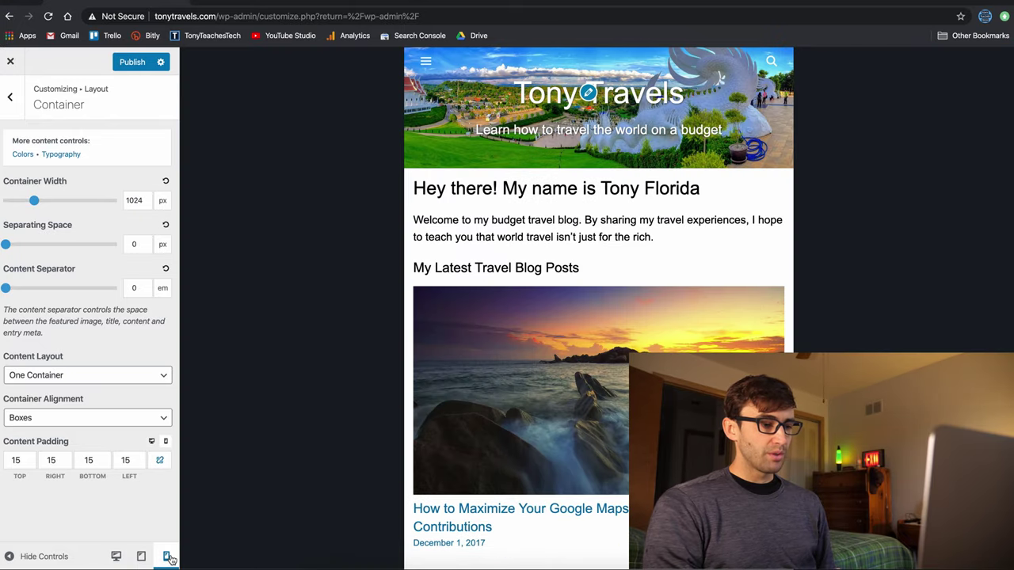
left_click(137, 559)
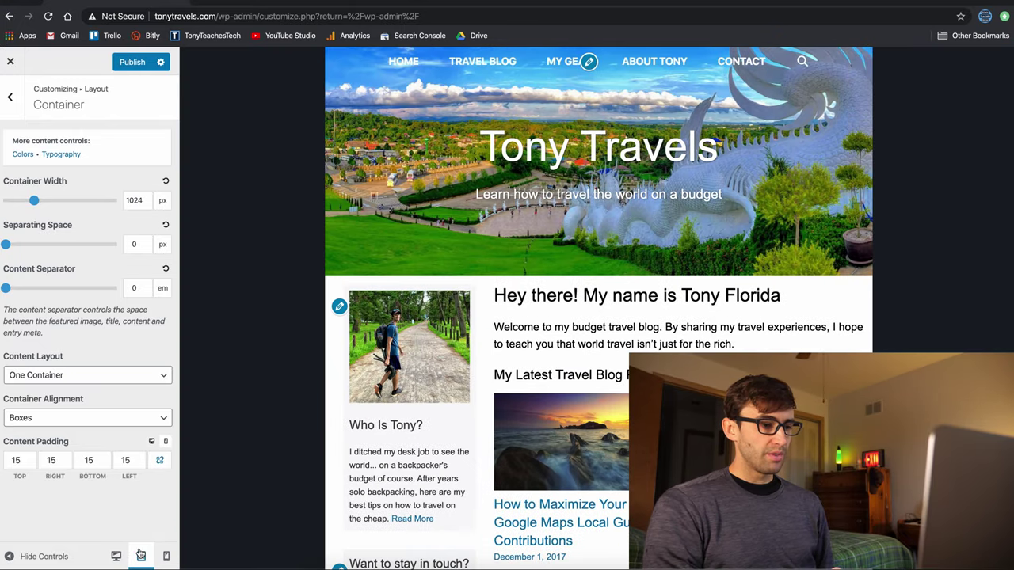
left_click(123, 559)
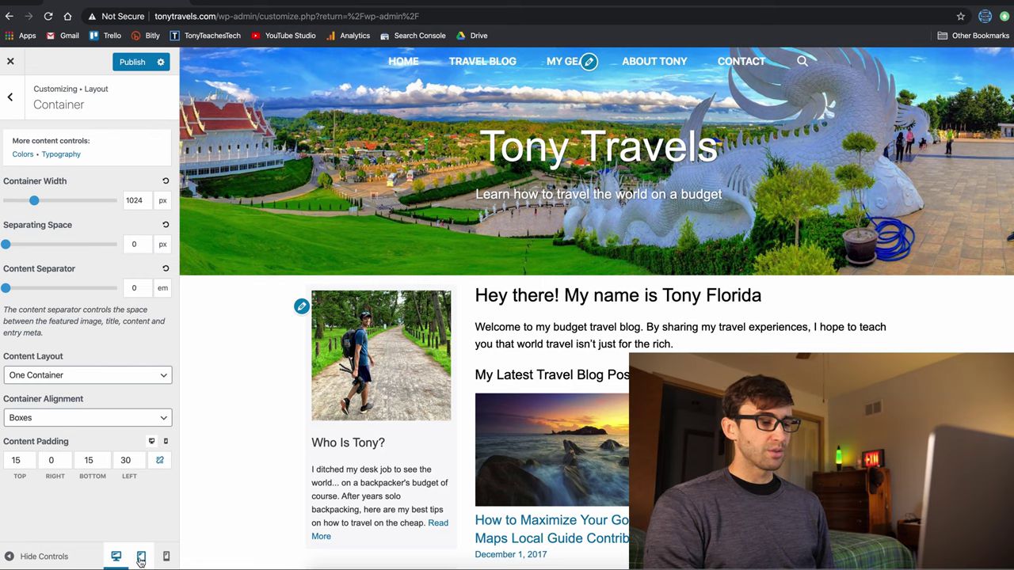
left_click(141, 558)
left_click(165, 557)
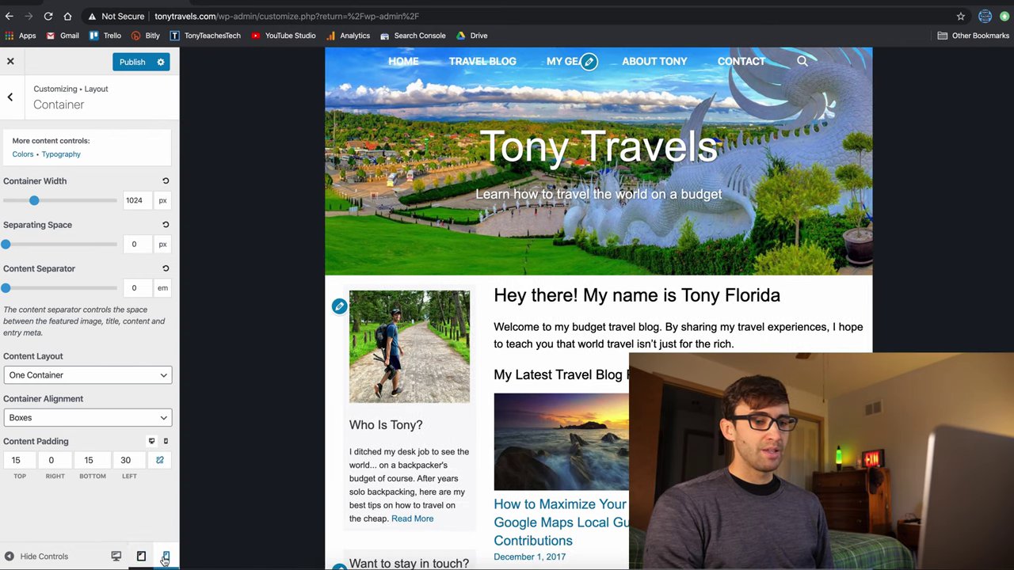
left_click(117, 558)
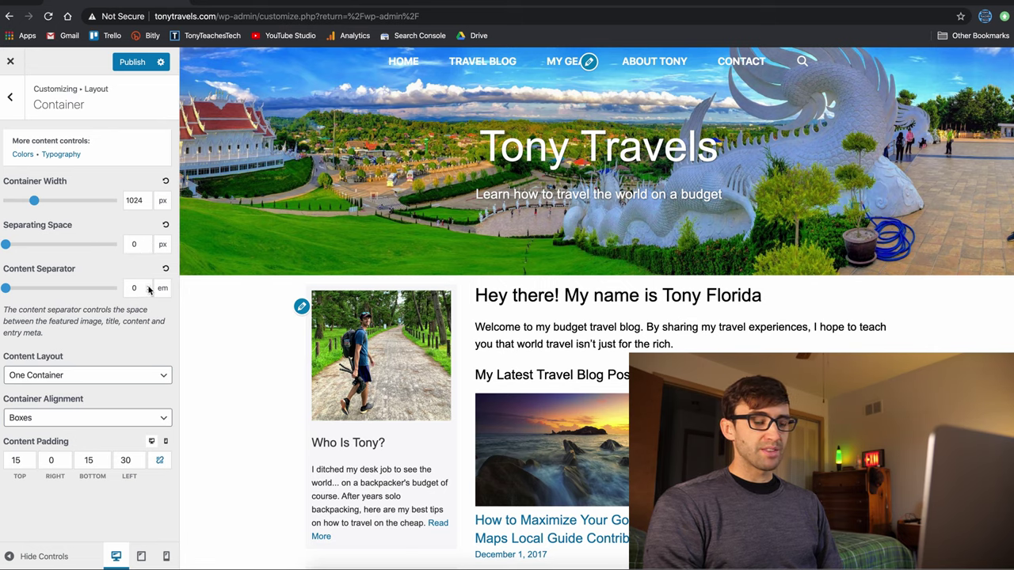
scroll(413, 287, "down", 2)
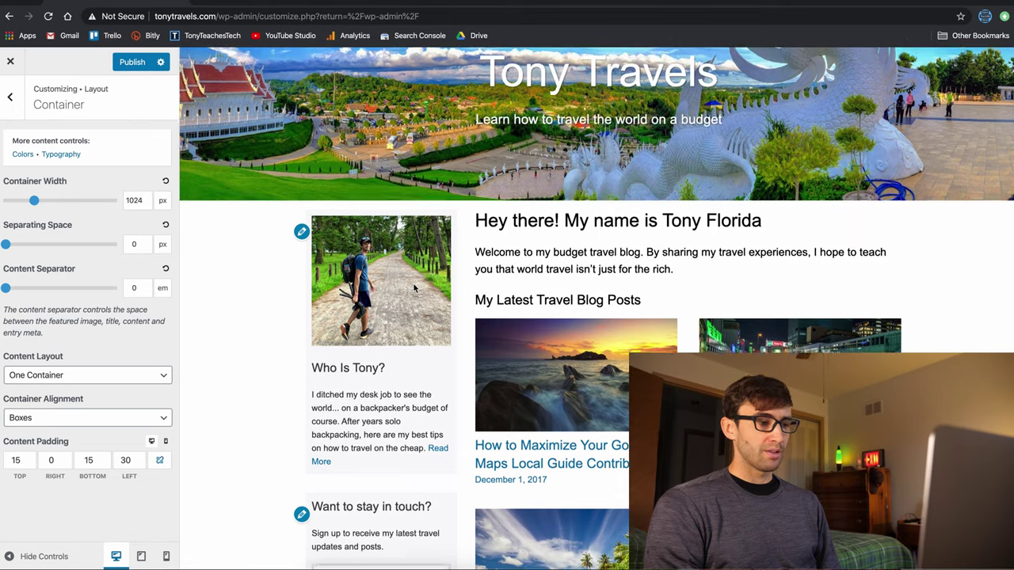
scroll(413, 287, "up", 2)
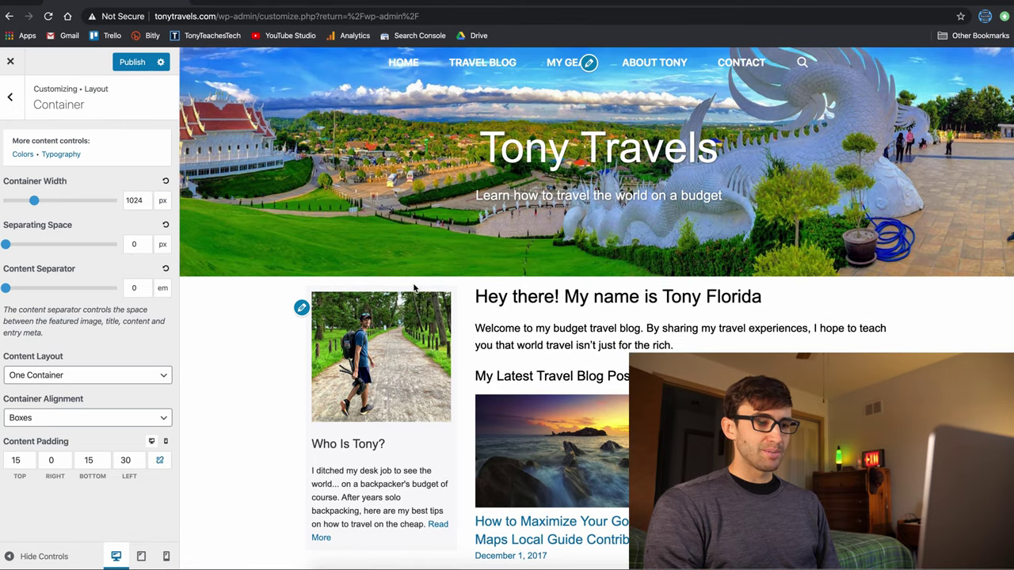
scroll(413, 288, "down", 2)
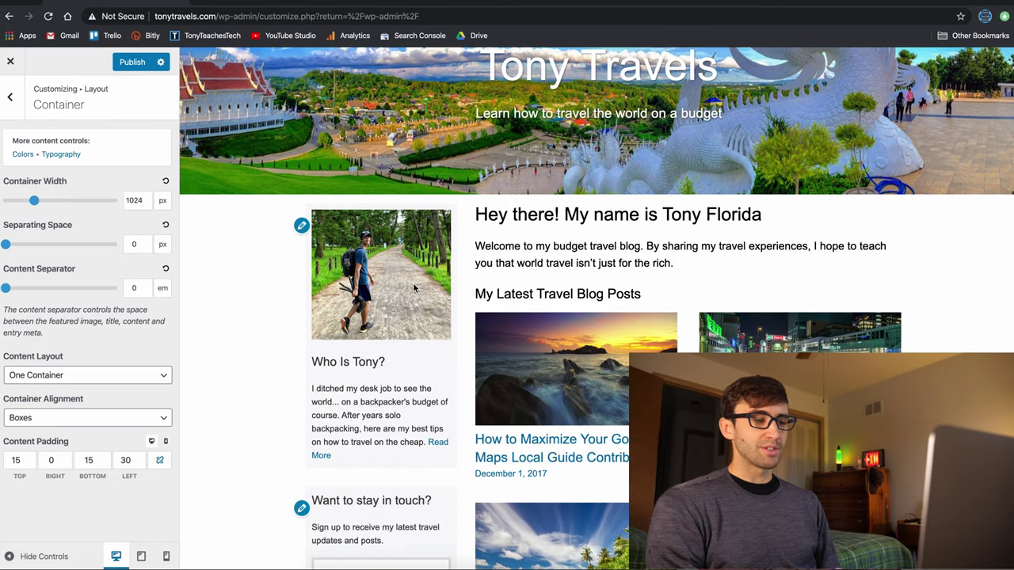
scroll(413, 283, "up", 2)
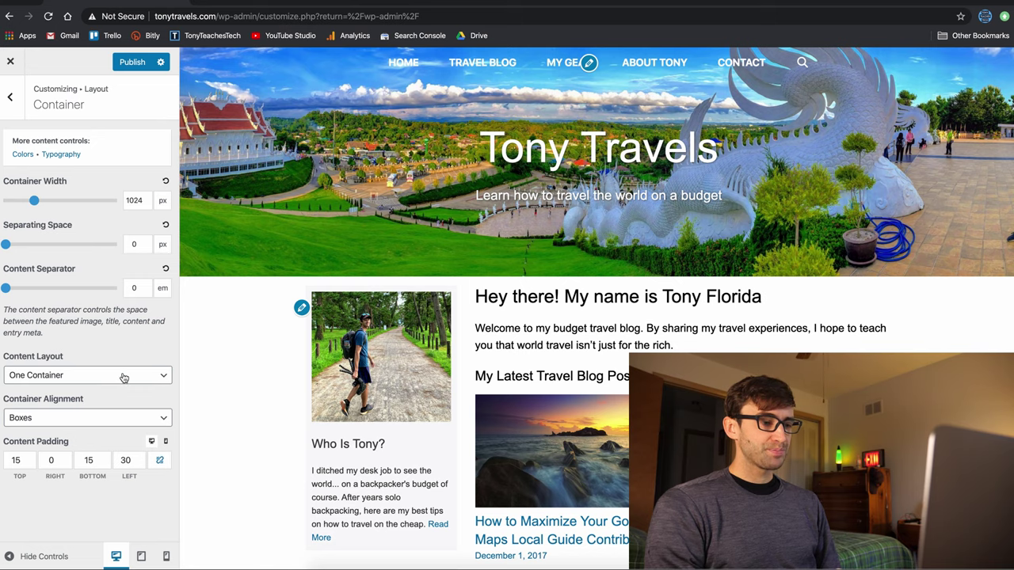
Try the Separate Containers content layout on the sidebar widgets and restore One Container.
scroll(321, 388, "down", 4)
left_click(45, 376)
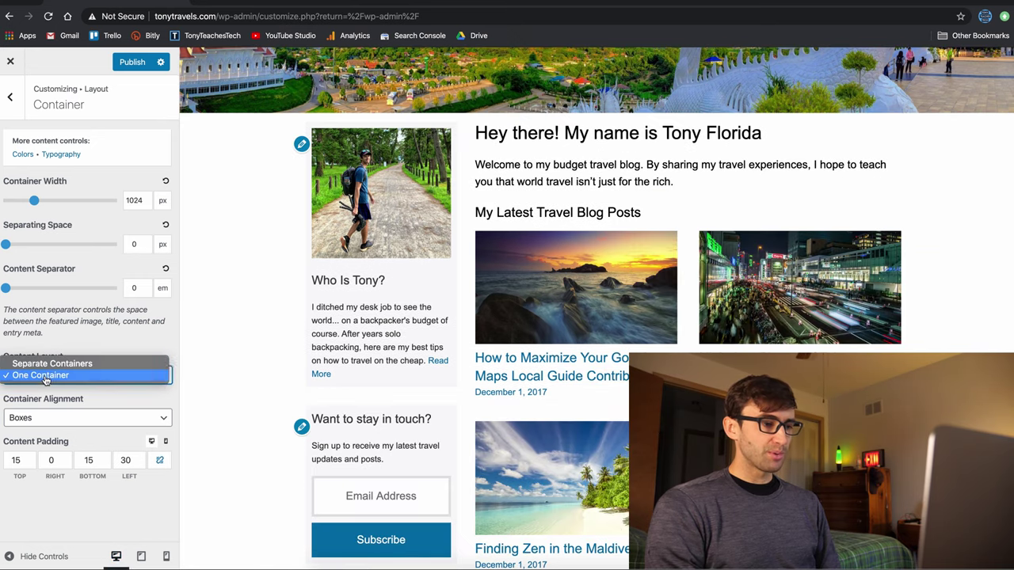
left_click(56, 363)
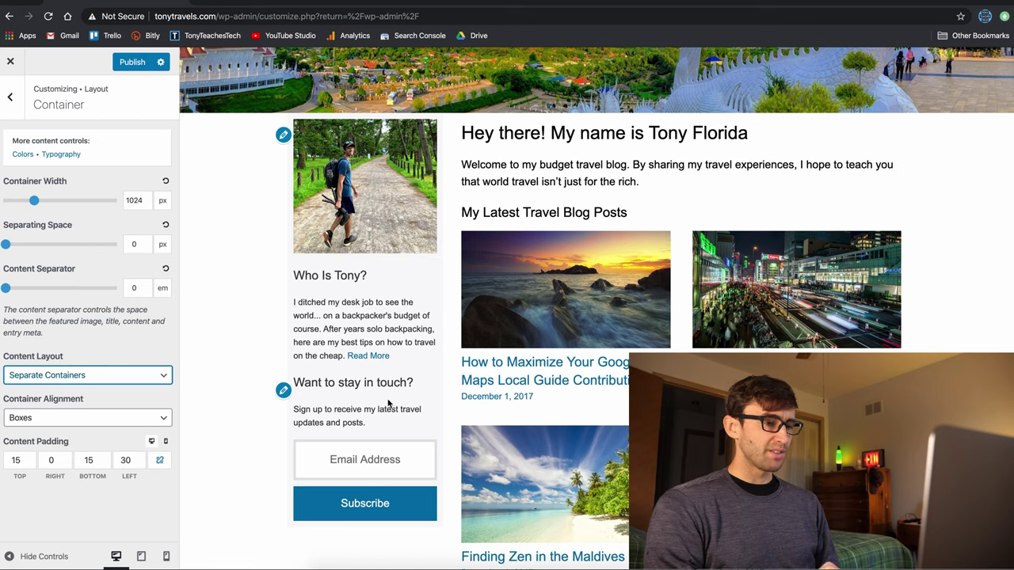
left_click(44, 375)
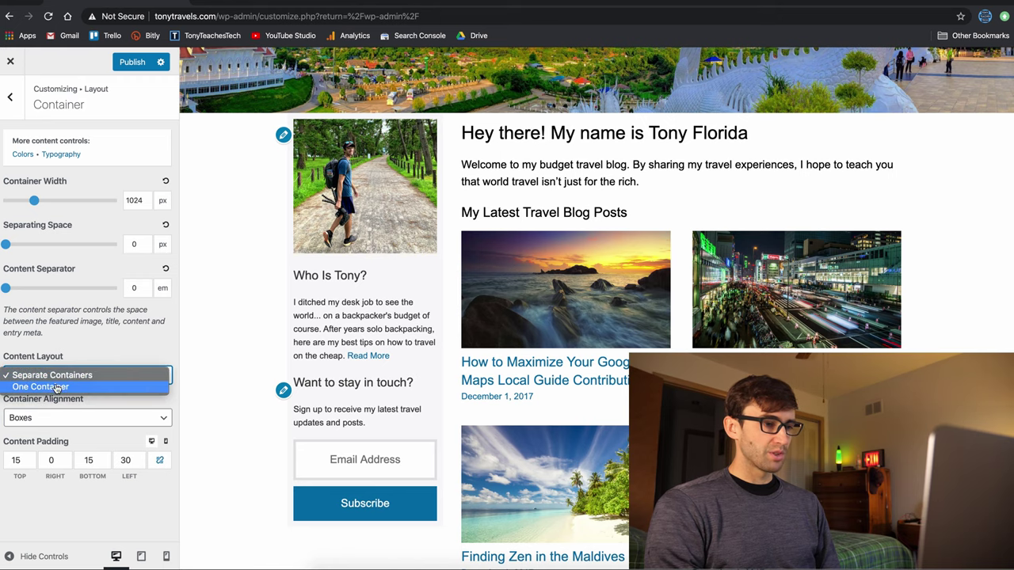
left_click(47, 388)
left_click_drag(364, 420, 360, 389)
left_click(360, 390)
Try the Text container alignment, restore Boxes, and check the content area in the preview.
left_click(118, 419)
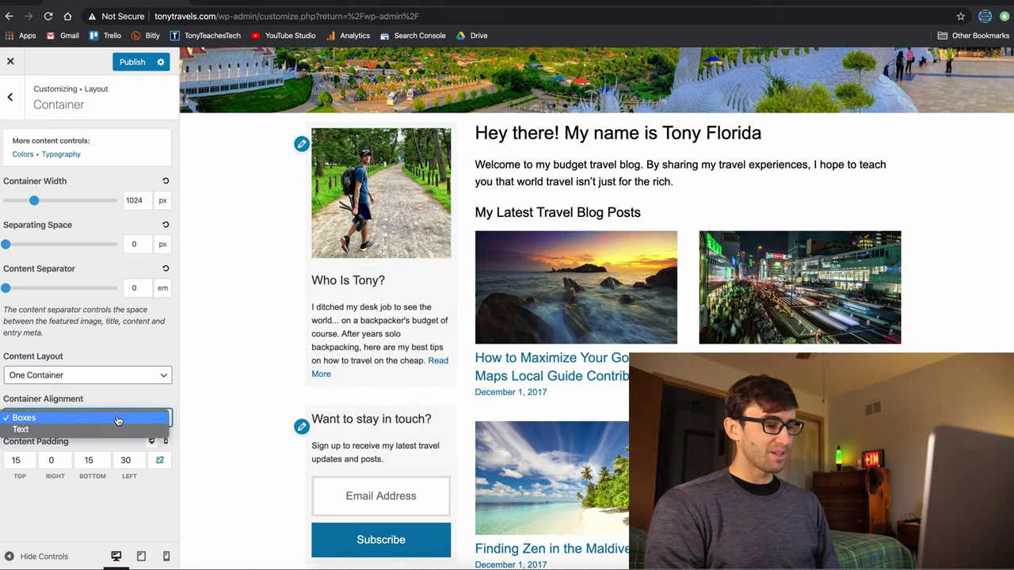
left_click(117, 429)
left_click(116, 418)
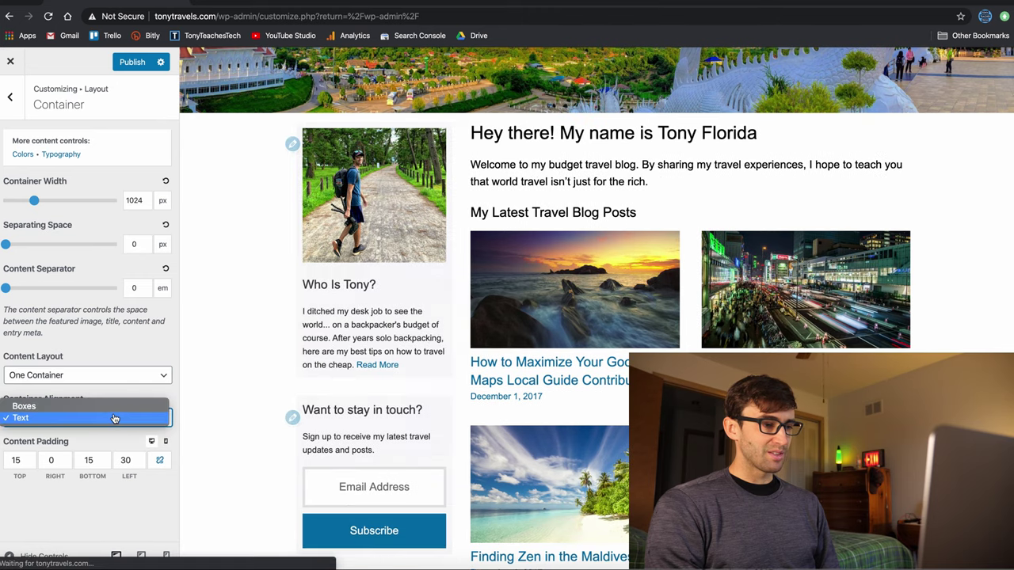
left_click(117, 406)
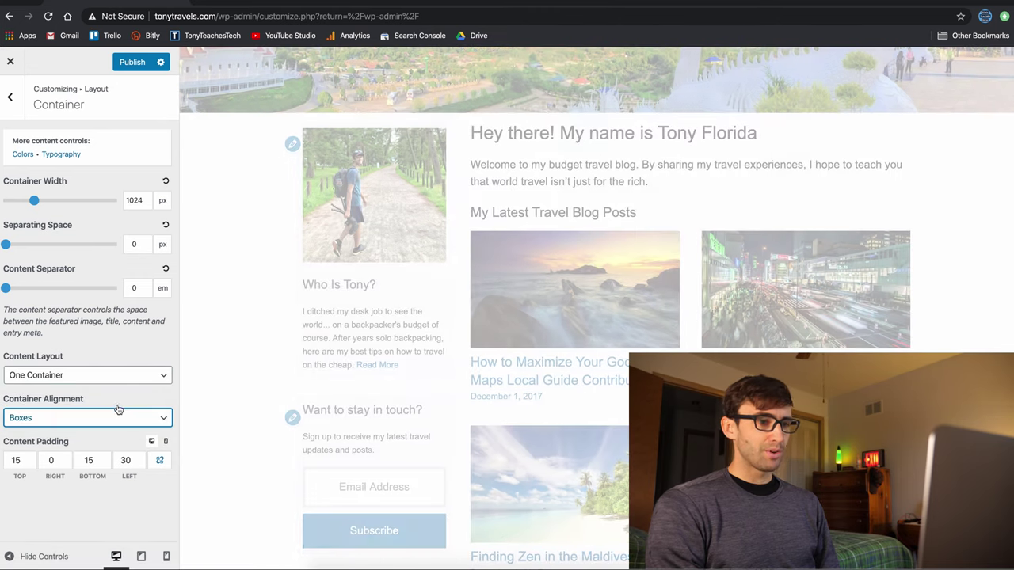
scroll(212, 377, "down", 3)
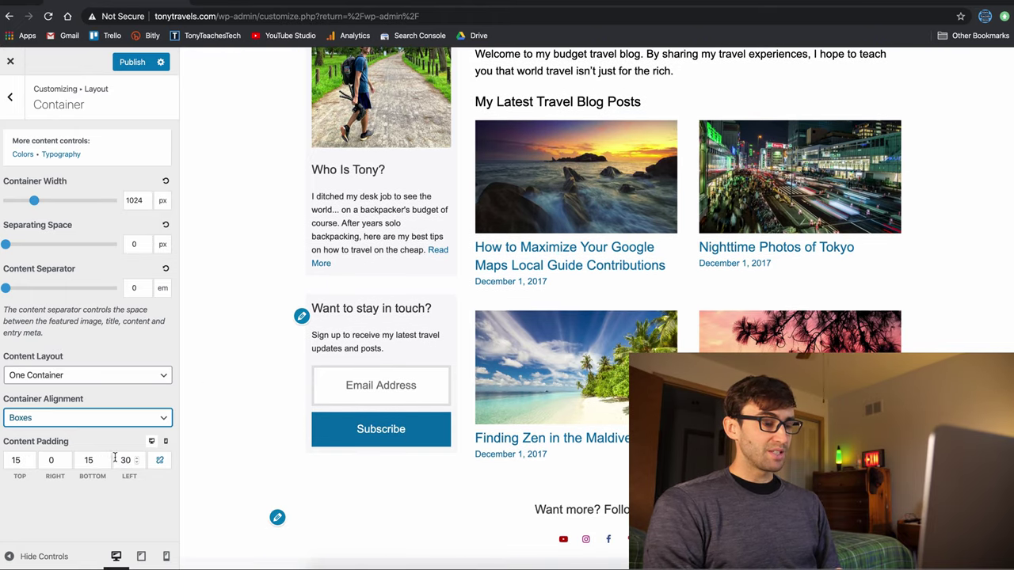
Try small changes to the desktop content padding and restore it to top 15, right 0, bottom 15 and left 30.
left_click(29, 458)
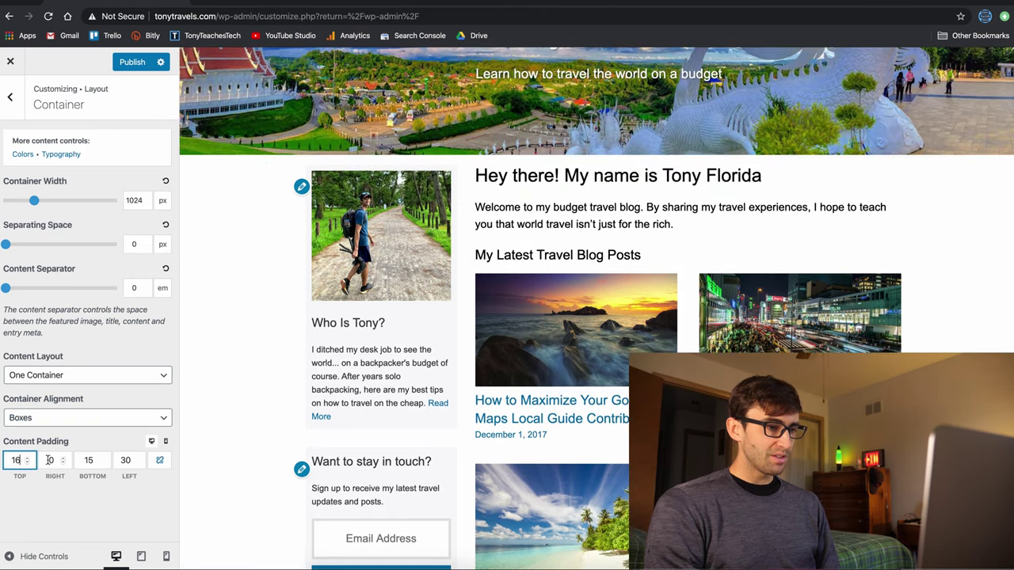
scroll(30, 467, "down", 4)
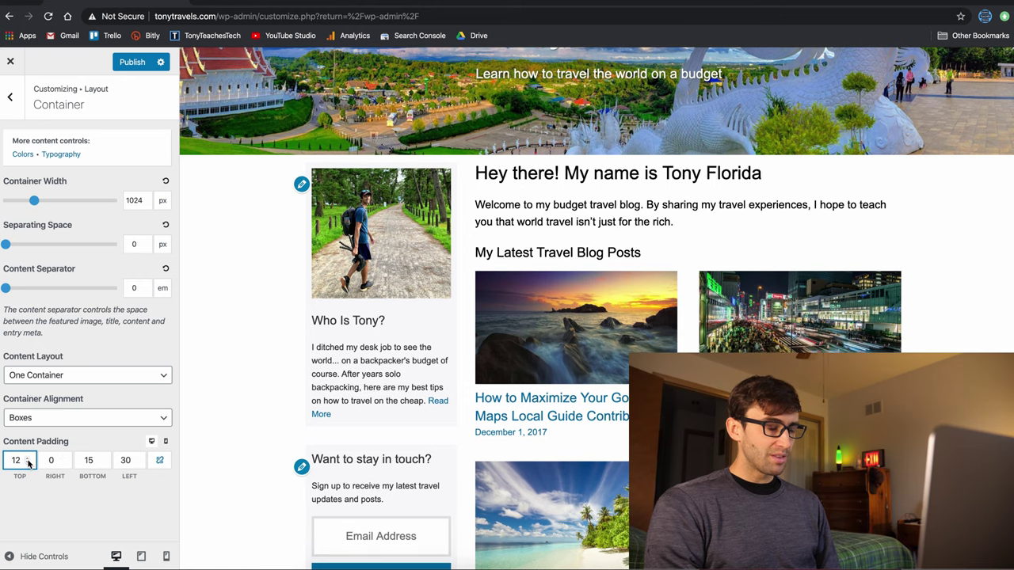
scroll(29, 463, "up", 3)
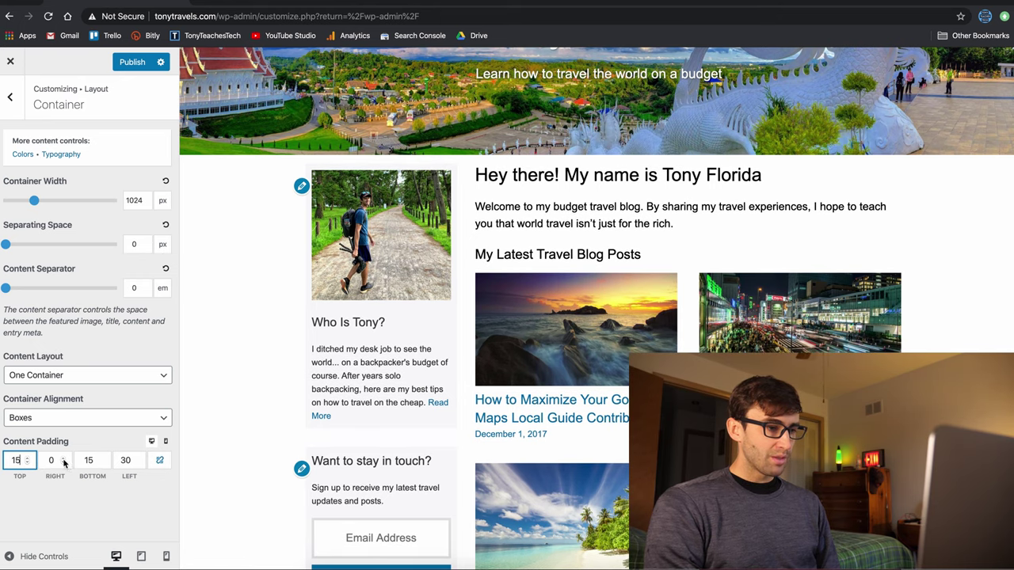
left_click(67, 461)
scroll(64, 464, "up", 1)
scroll(64, 463, "down", 1)
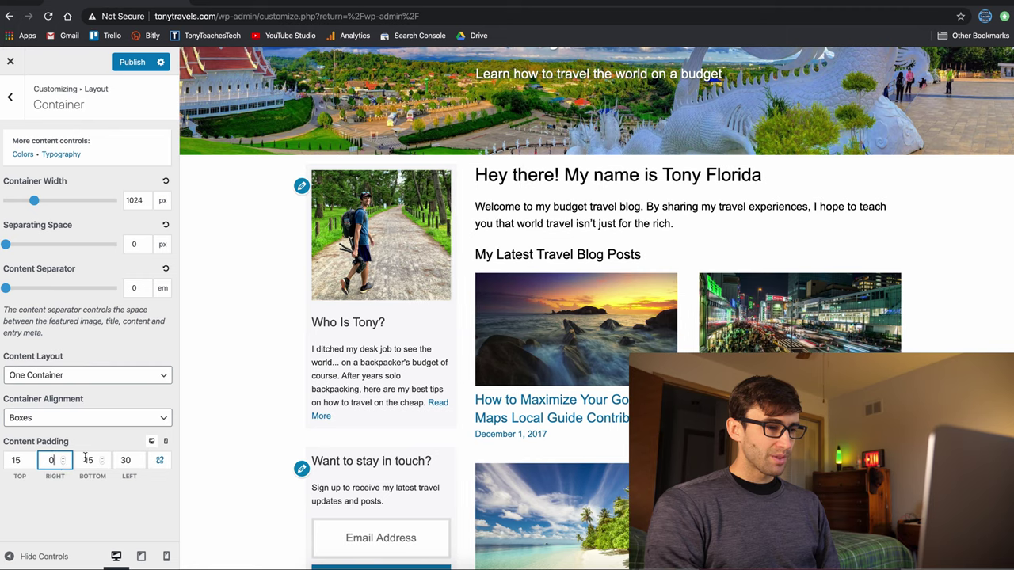
left_click(101, 463)
scroll(103, 467, "down", 2)
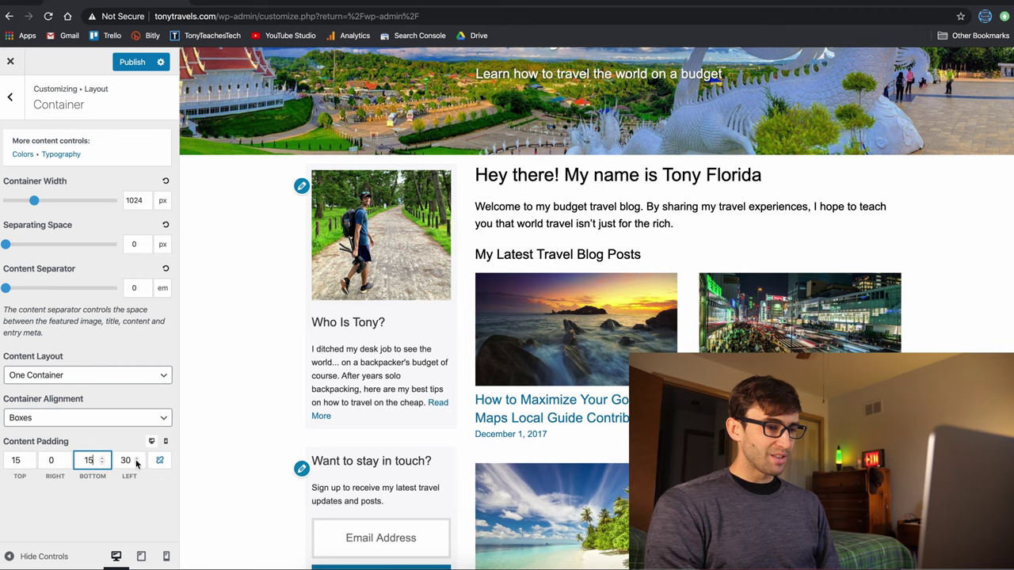
left_click(136, 464)
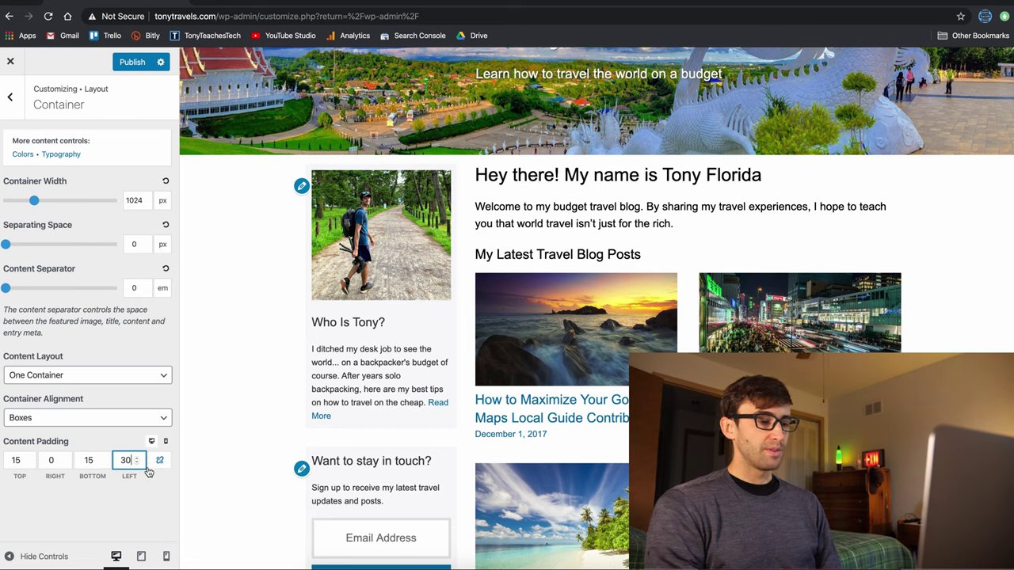
Show the mobile content padding settings and examine the full page in the mobile preview.
left_click(165, 442)
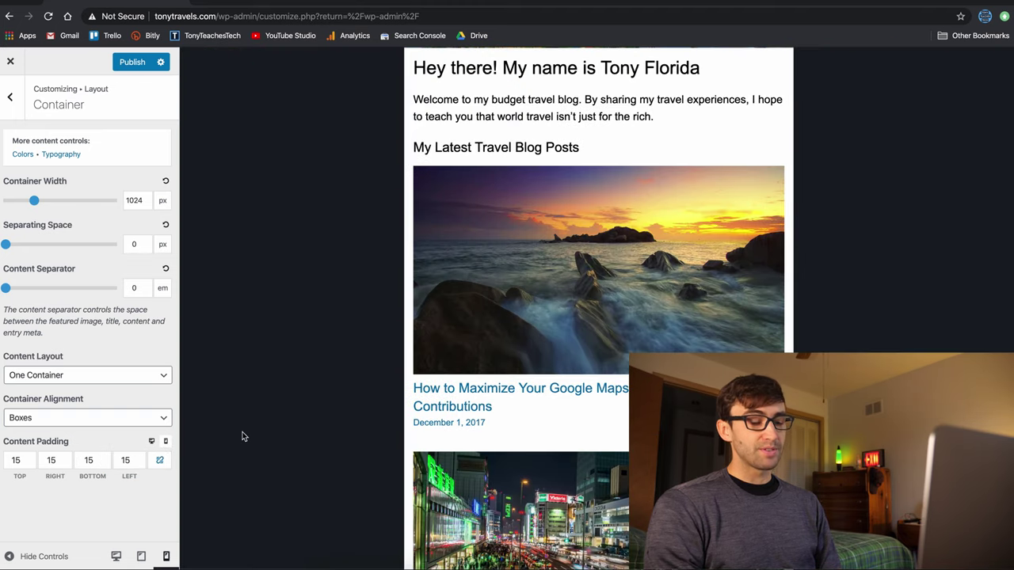
scroll(544, 326, "down", 15)
scroll(544, 326, "down", 5)
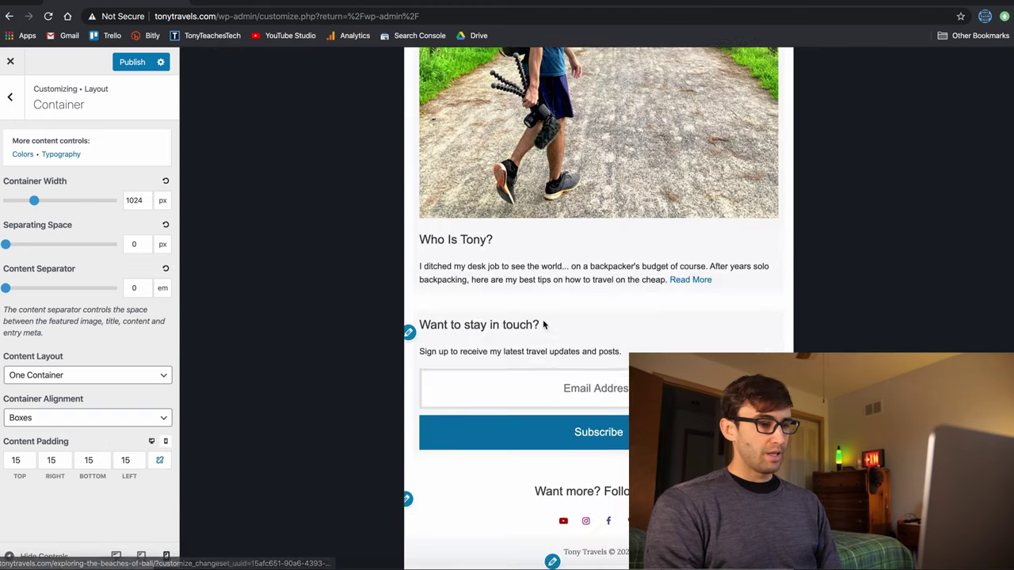
scroll(544, 325, "up", 15)
scroll(543, 325, "up", 3)
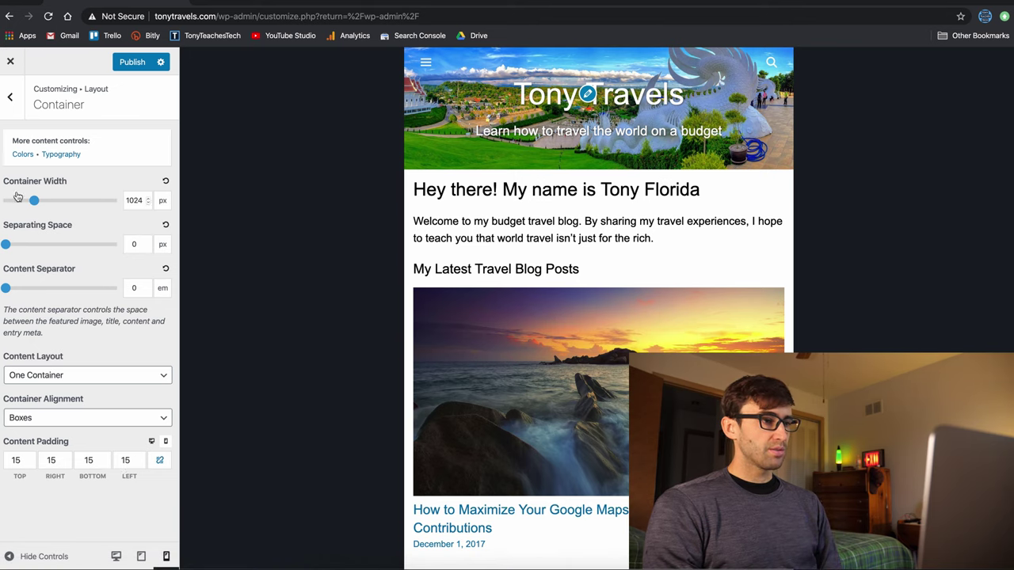
Open the Header layout settings, disable Use Navigation as Header to reveal the extra header options, and enable it again.
left_click(13, 106)
left_click(61, 166)
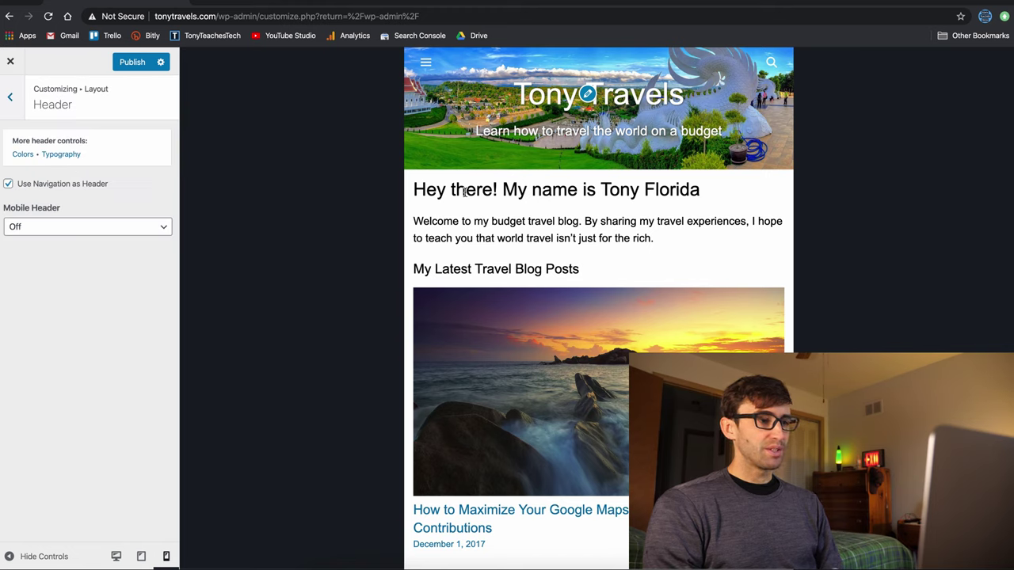
left_click(57, 184)
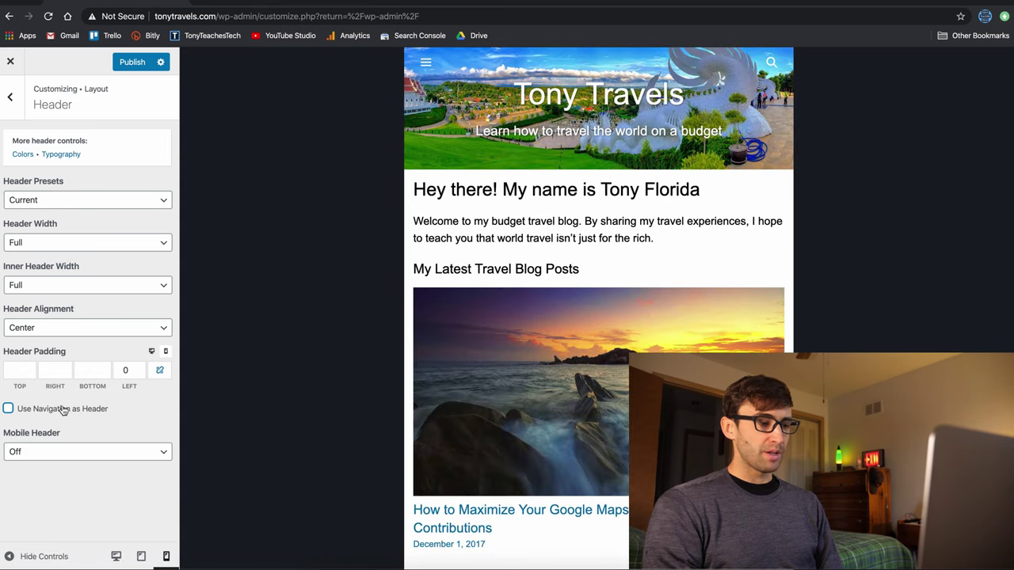
left_click(9, 408)
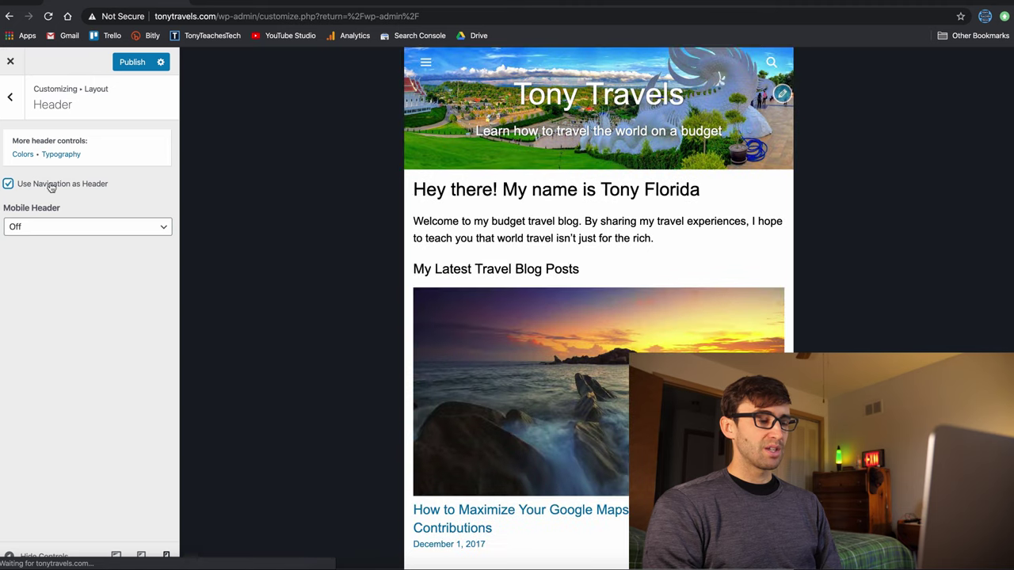
Turn on the Mobile Header and check how it behaves in the scrolled mobile preview with Sticky off.
left_click(53, 230)
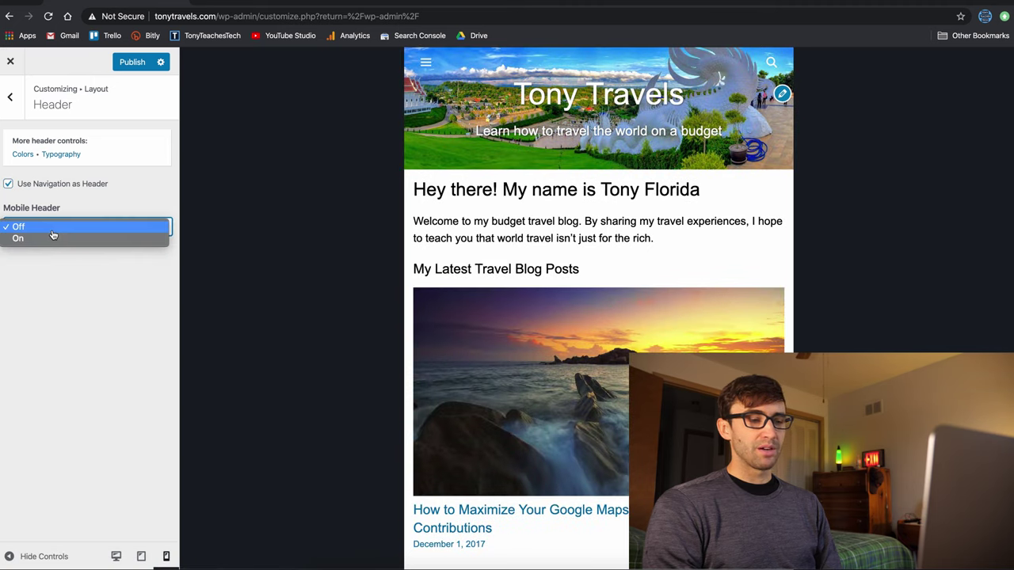
left_click(53, 237)
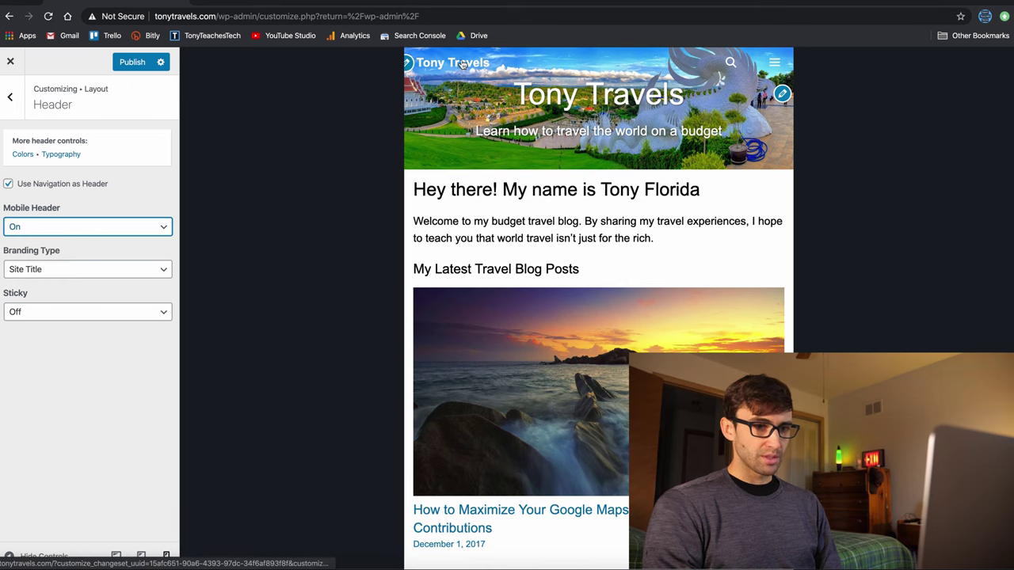
left_click(91, 228)
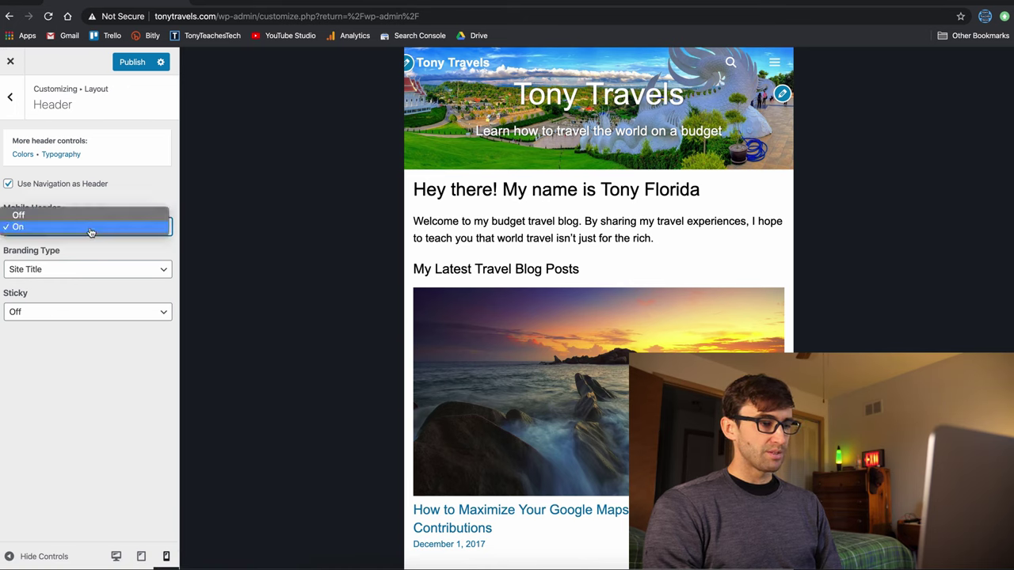
left_click(71, 316)
left_click(71, 317)
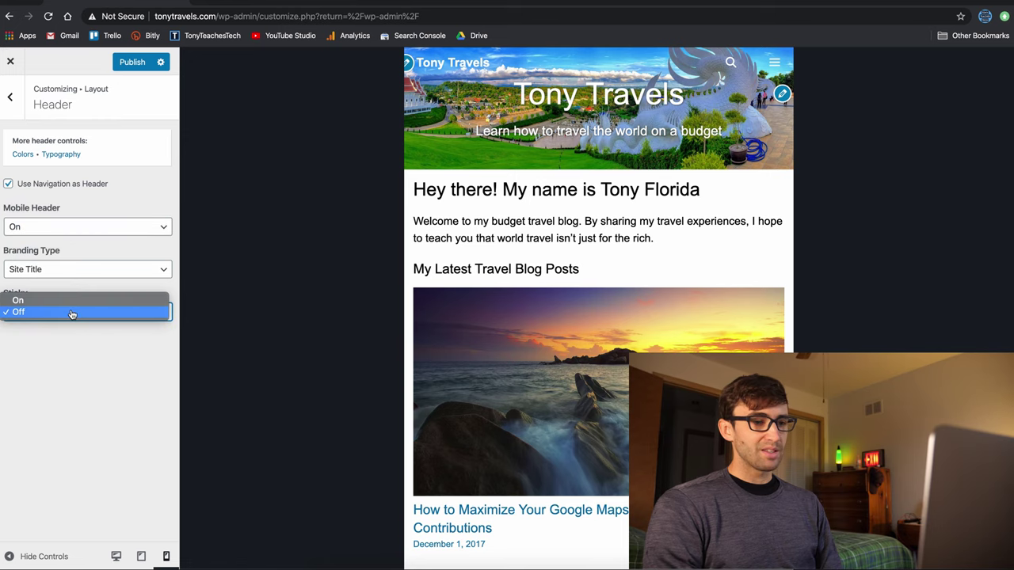
left_click(610, 217)
scroll(620, 264, "down", 3)
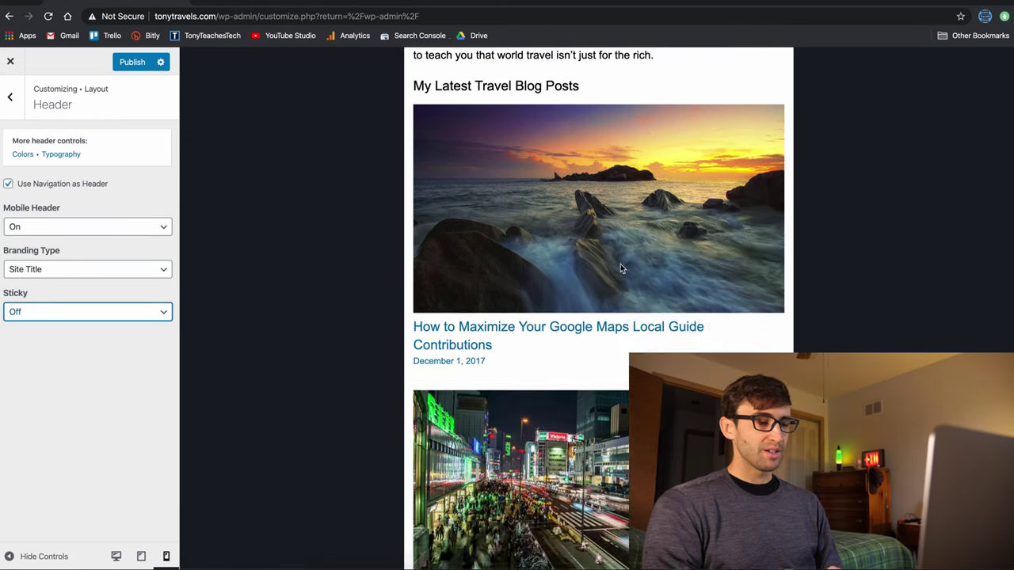
scroll(620, 264, "up", 3)
Set the mobile header's Sticky option to On and check the header while moving through the mobile preview.
left_click(111, 316)
left_click(104, 301)
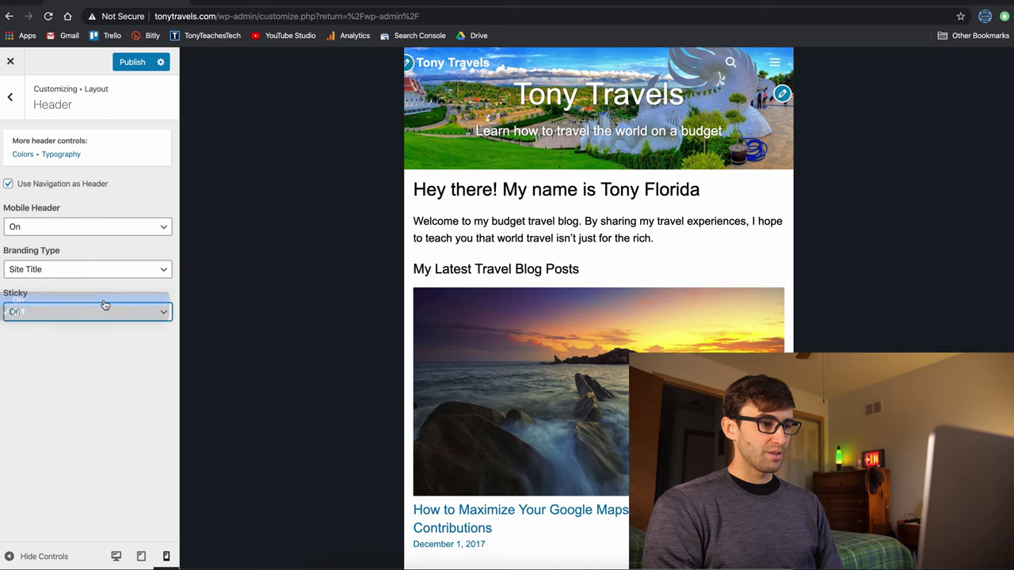
scroll(514, 238, "down", 3)
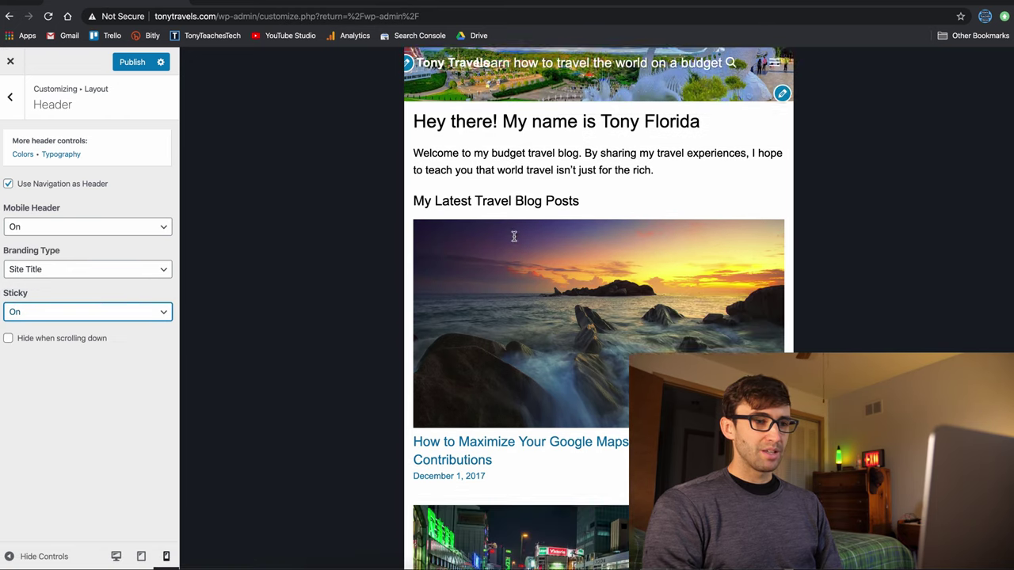
scroll(514, 240, "down", 3)
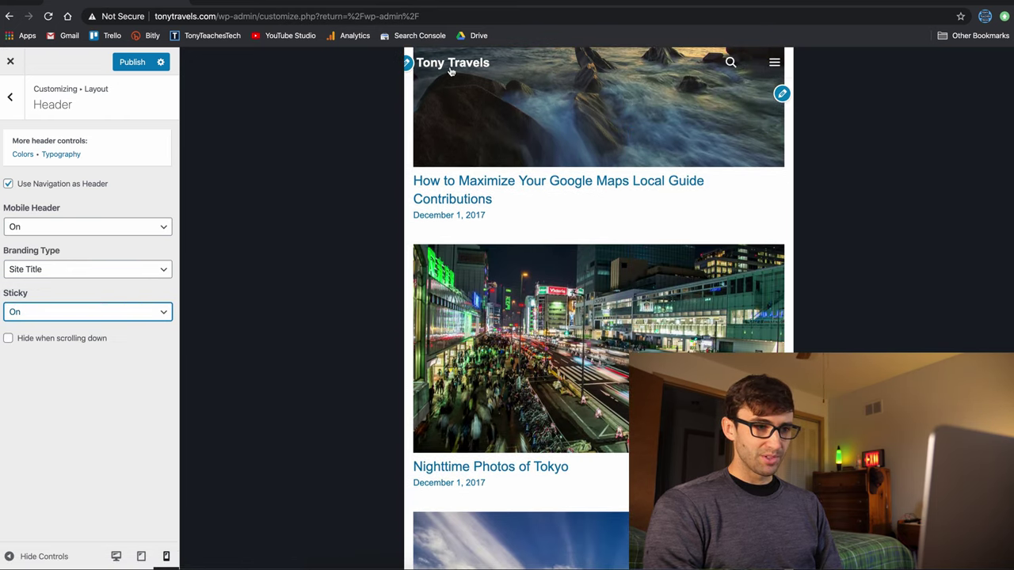
scroll(493, 194, "up", 6)
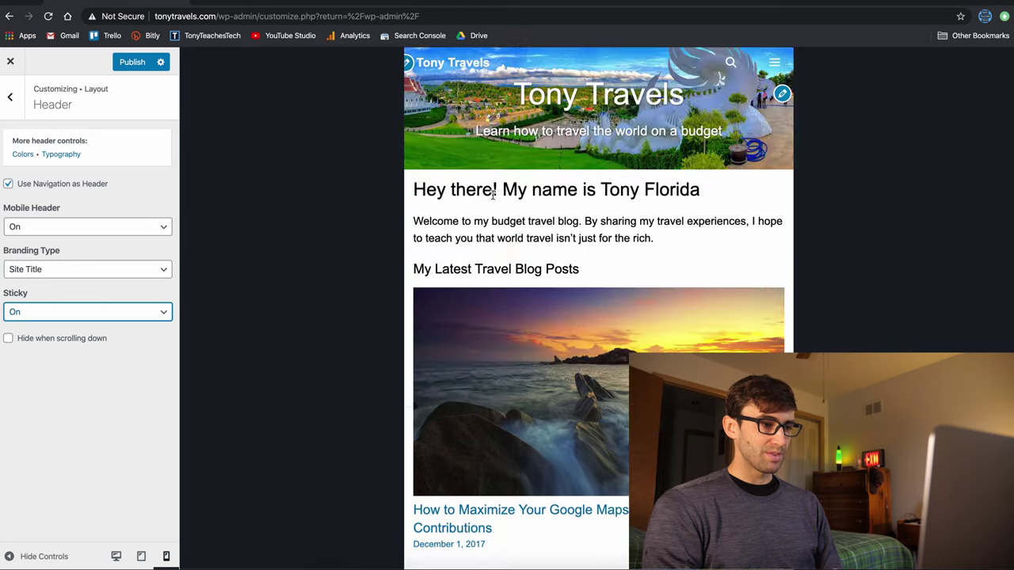
Set both the Sticky option and the Mobile Header back to Off.
left_click(87, 312)
left_click(83, 322)
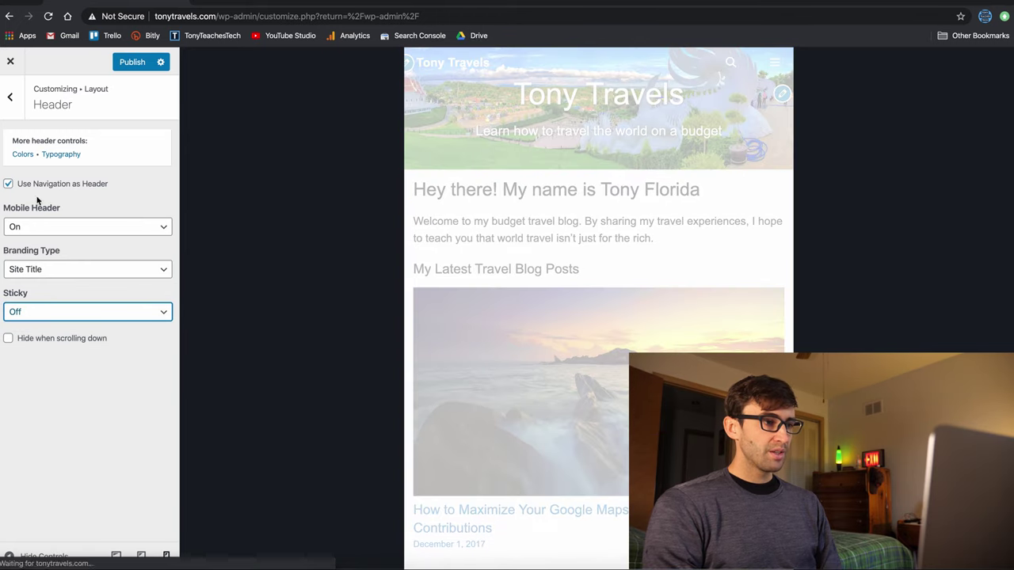
left_click(36, 227)
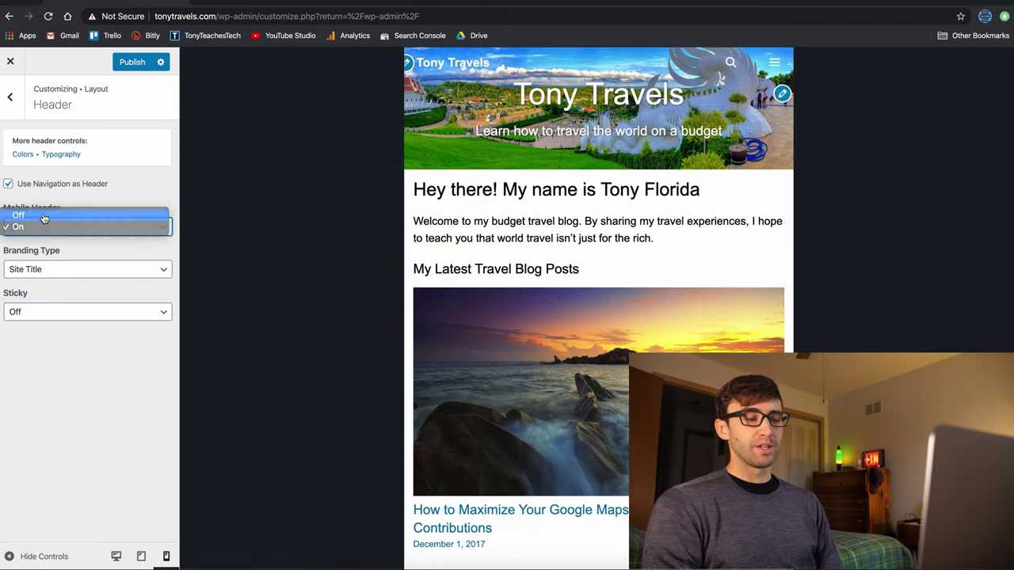
left_click(43, 216)
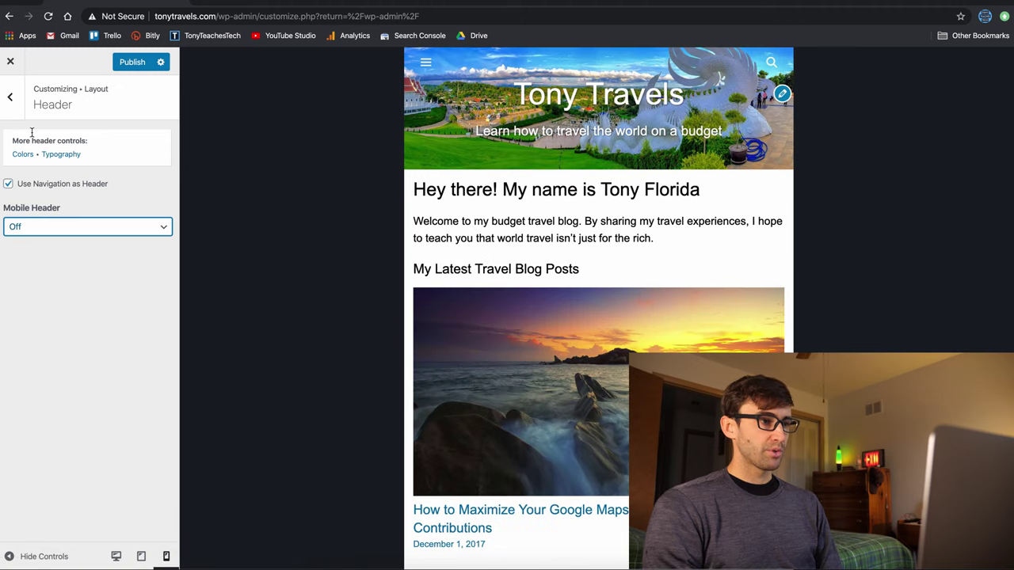
Open the Primary Navigation layout settings, try MENU as the Mobile Menu Label, and clear the label again.
left_click(9, 97)
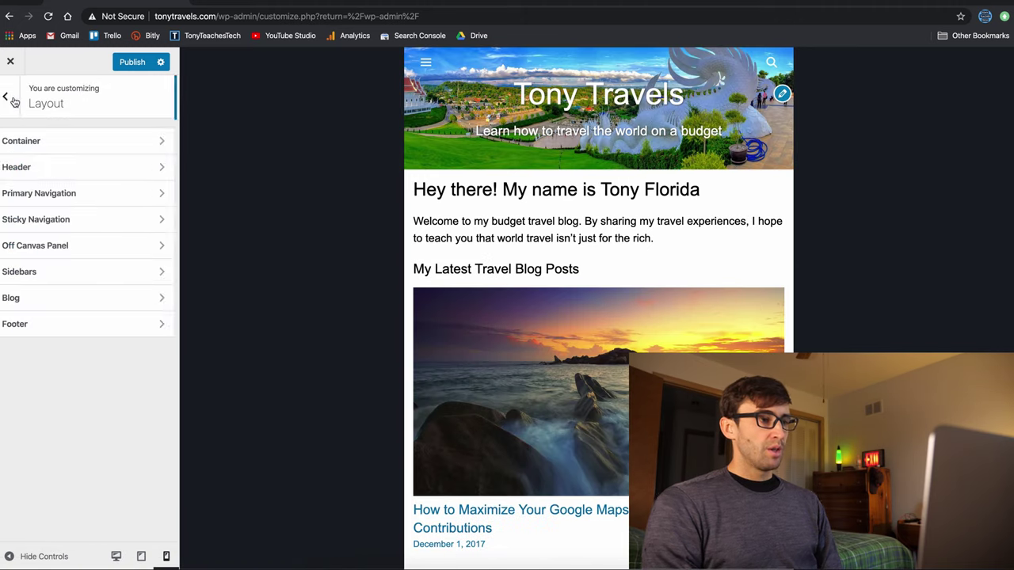
left_click(74, 197)
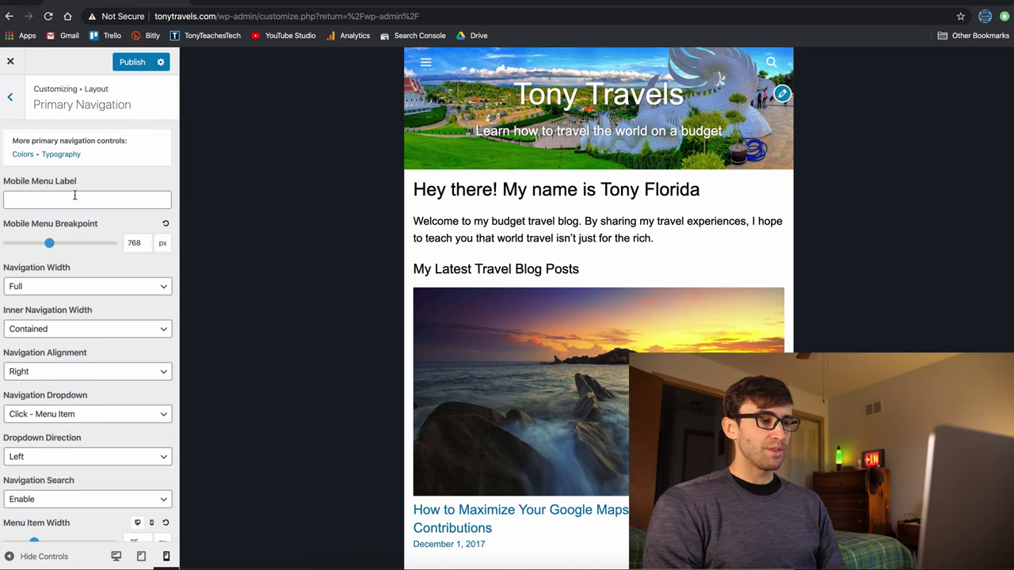
left_click(74, 197)
type("s")
key("BackSpace")
type("M")
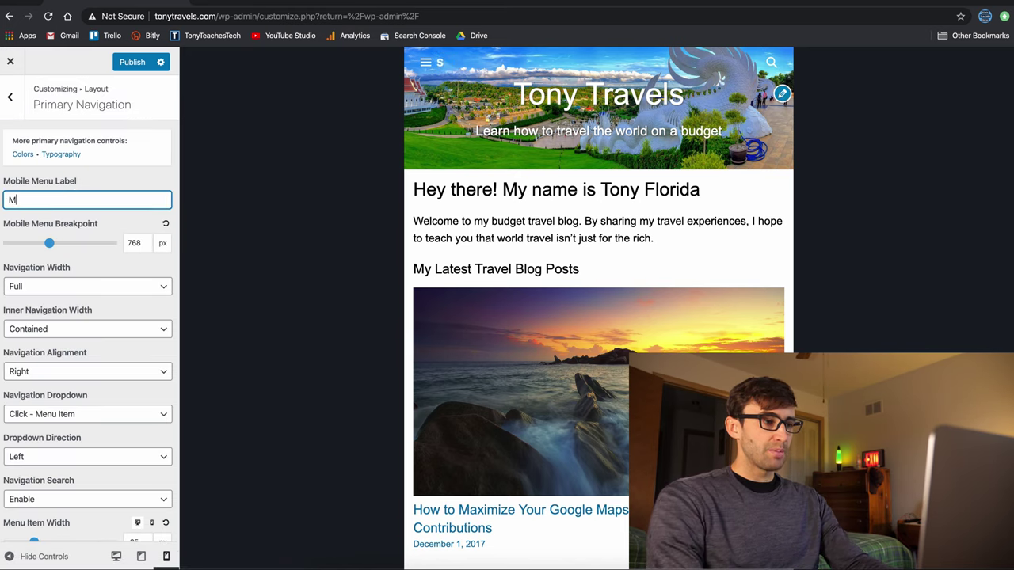
type("ENU")
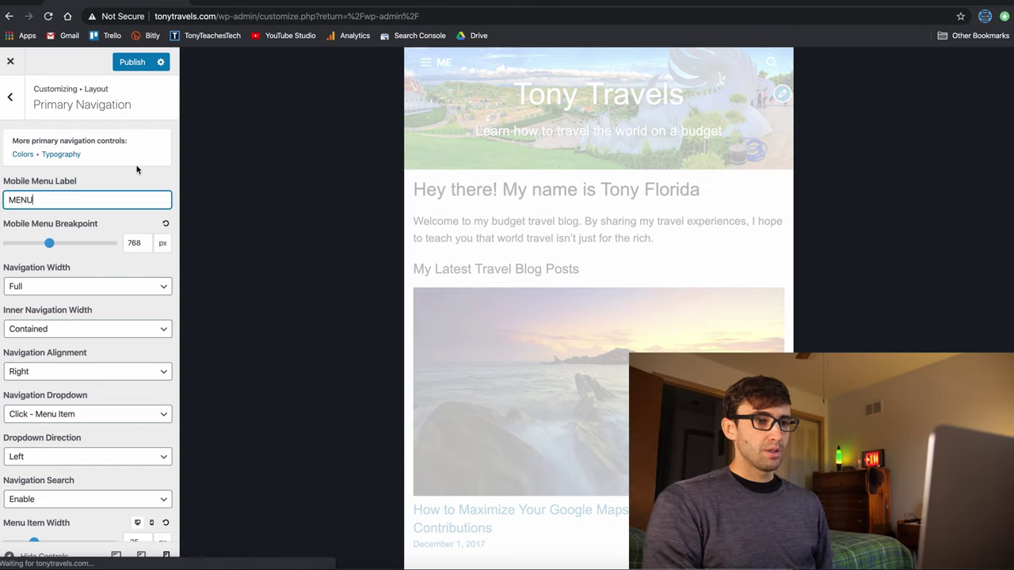
key("ctrl+a")
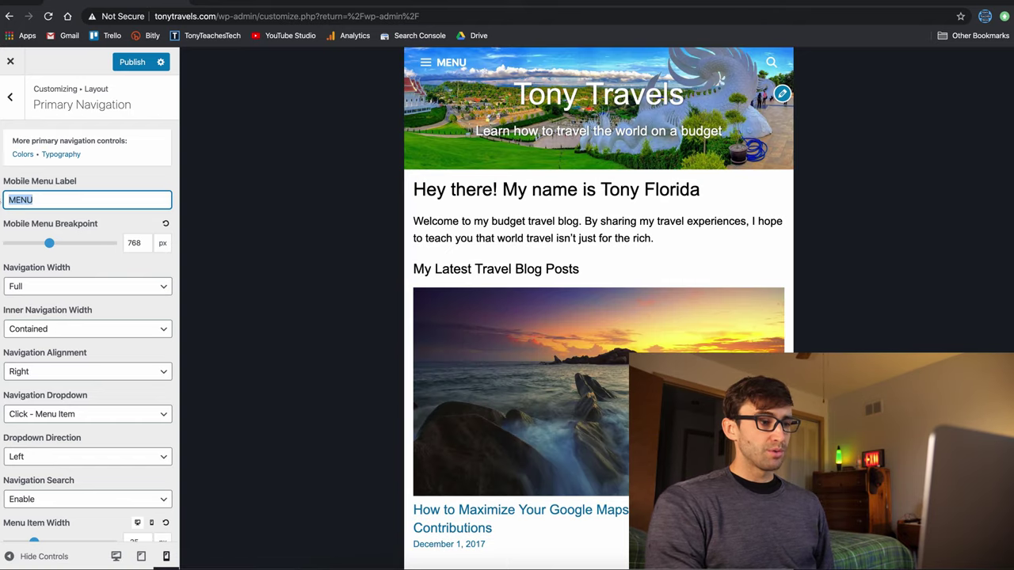
key("BackSpace")
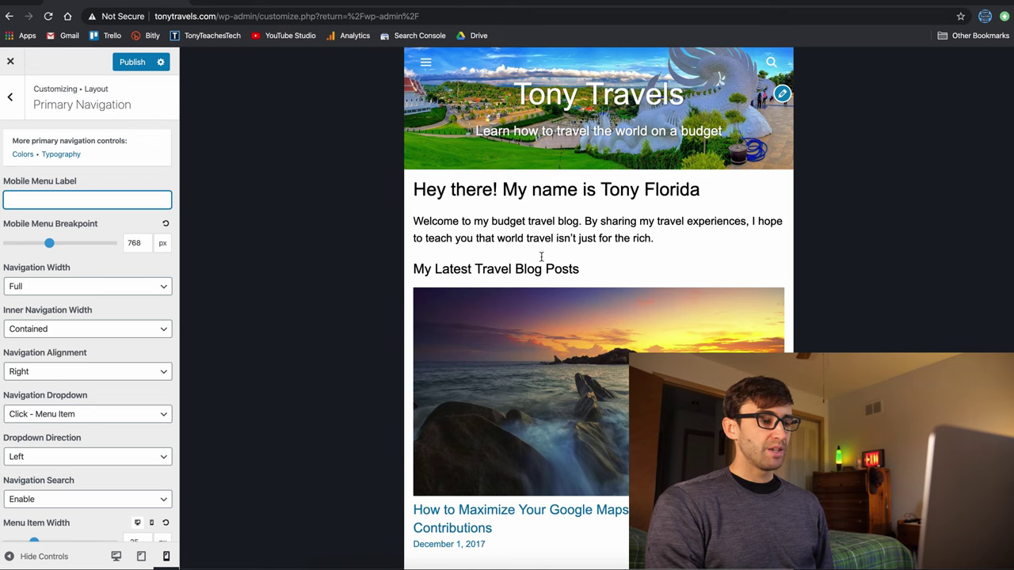
Compare the site navigation in the desktop and mobile previews, including the mobile menu, and return to the desktop preview.
left_click(116, 556)
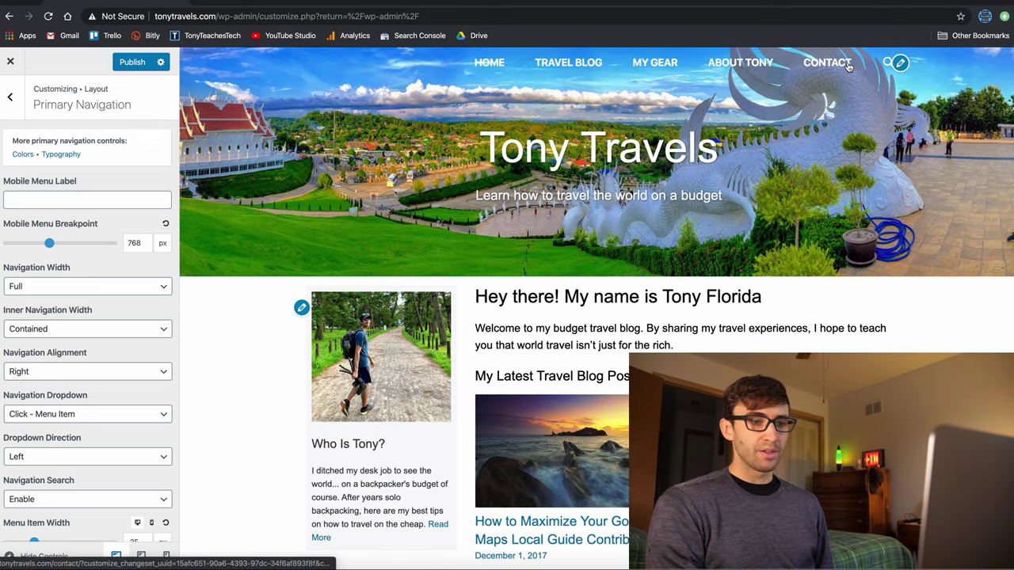
left_click(166, 556)
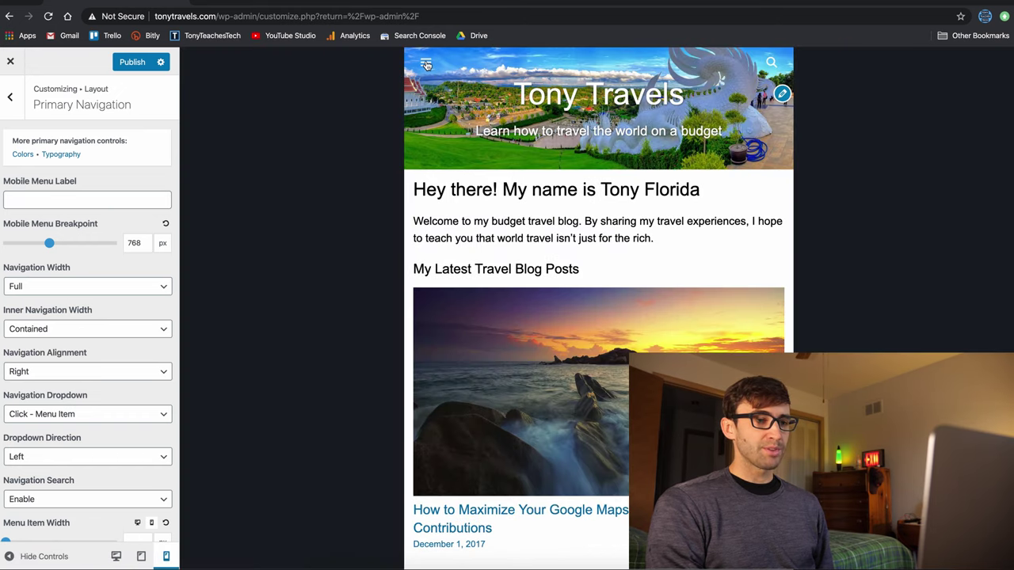
left_click(426, 65)
left_click(424, 88)
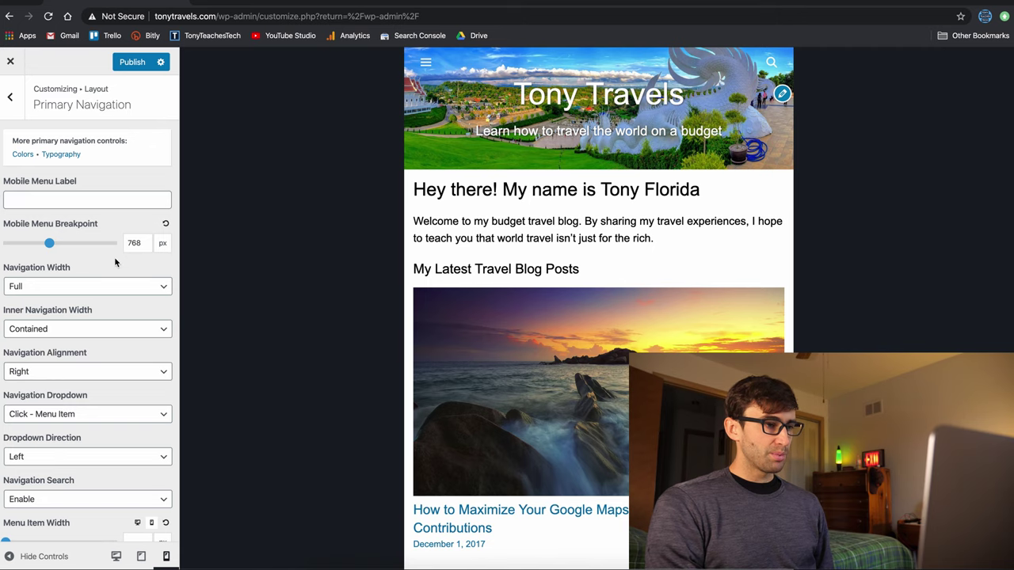
scroll(118, 312, "down", 2)
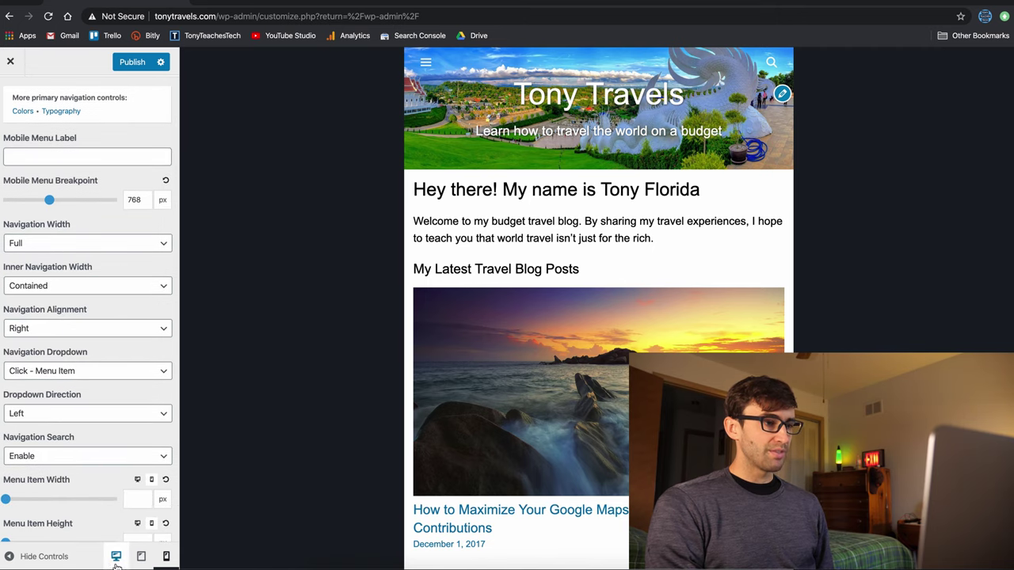
left_click(116, 557)
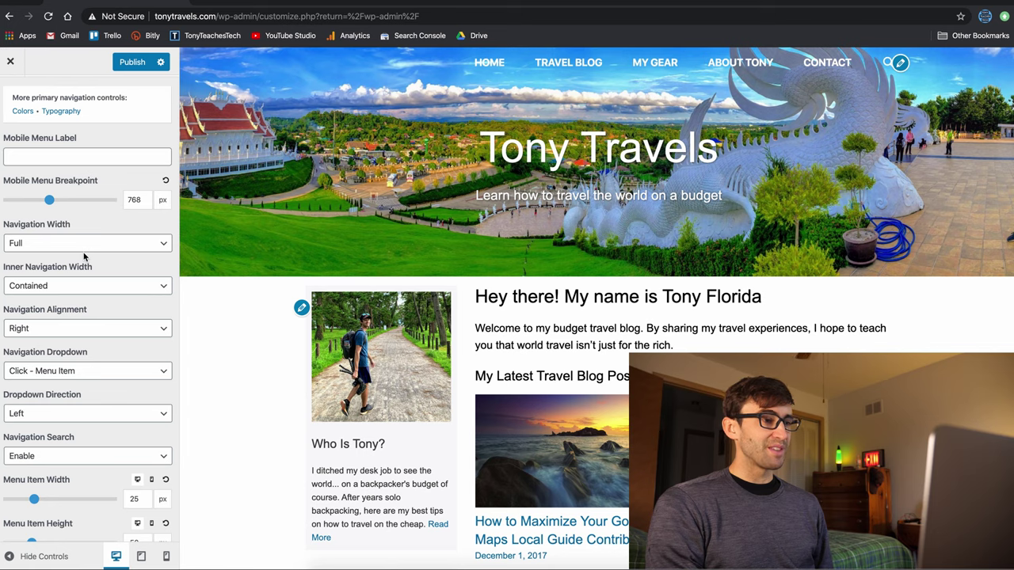
Try the Contained navigation width and restore it to Full.
left_click(51, 241)
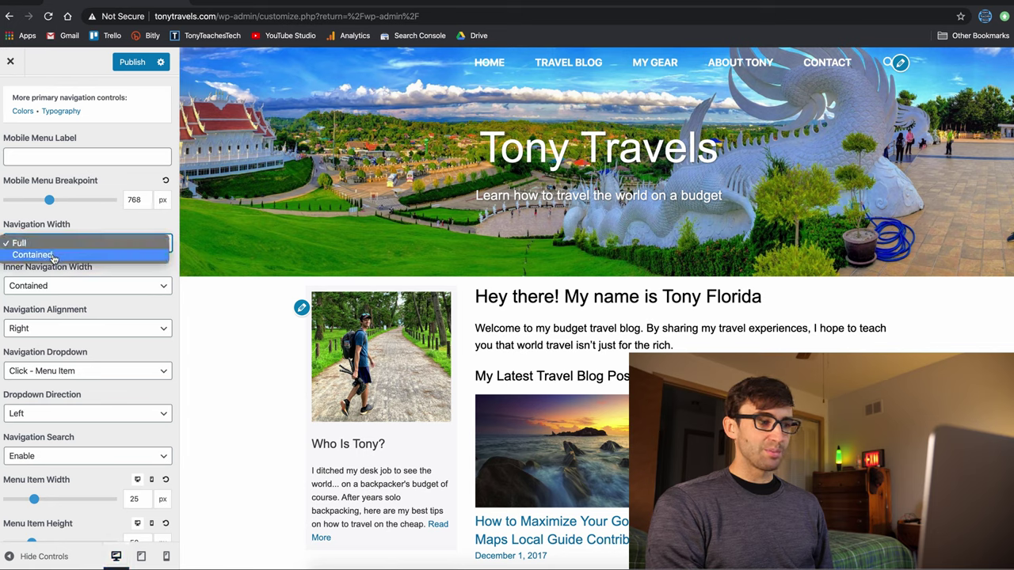
left_click(56, 252)
left_click(56, 244)
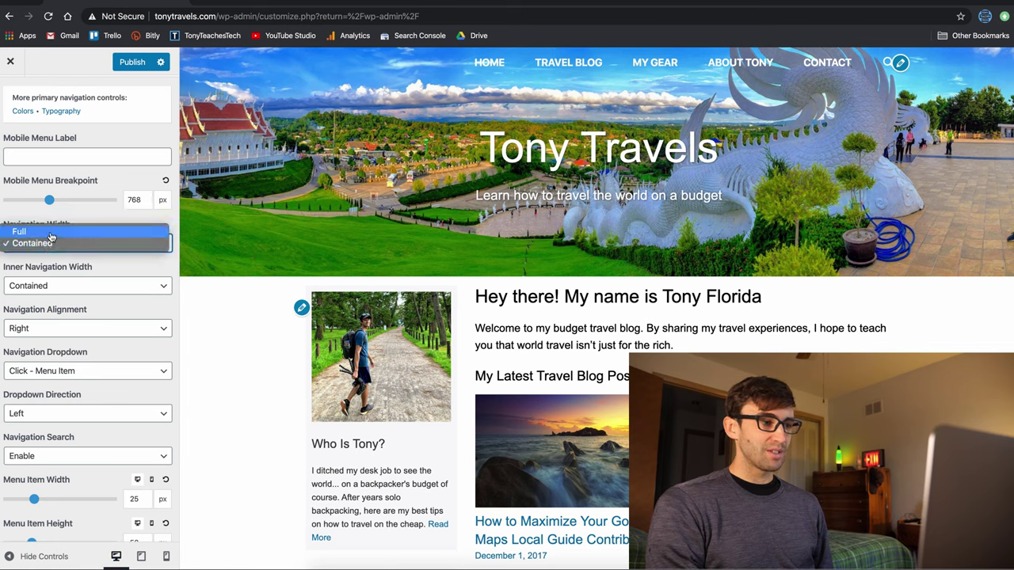
left_click(49, 230)
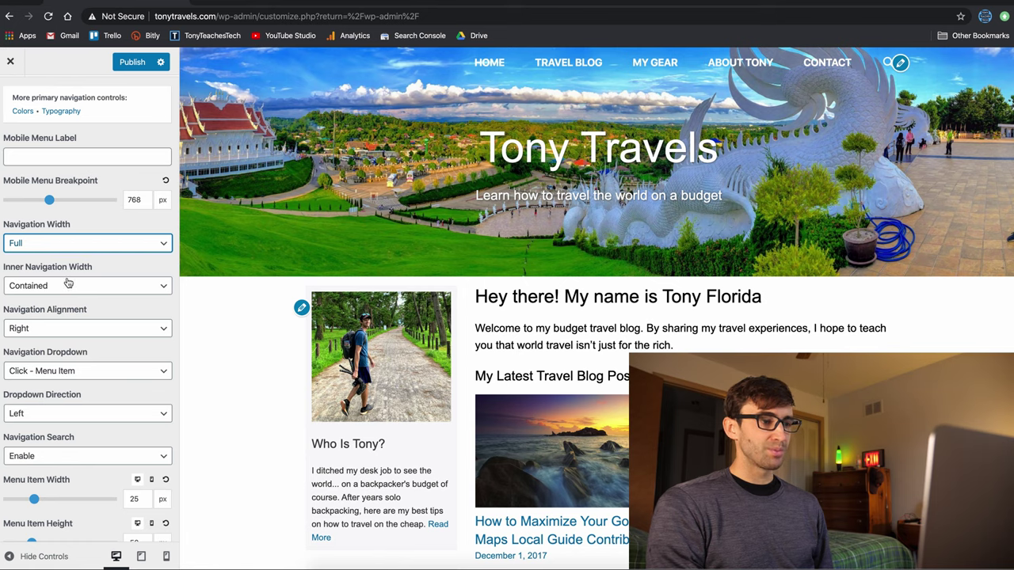
Set the Navigation Alignment to Center.
scroll(68, 284, "down", 3)
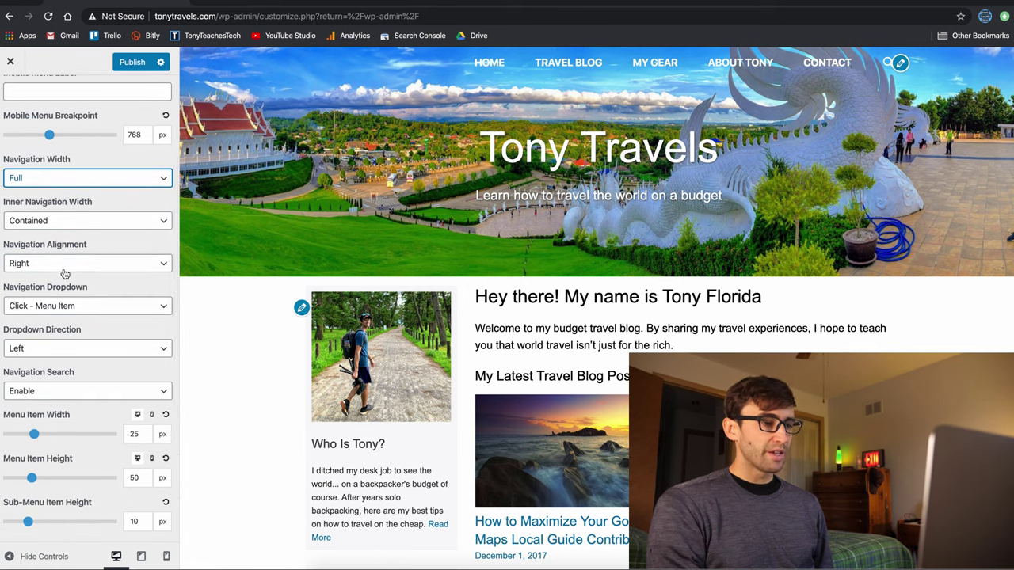
left_click(65, 270)
left_click(67, 256)
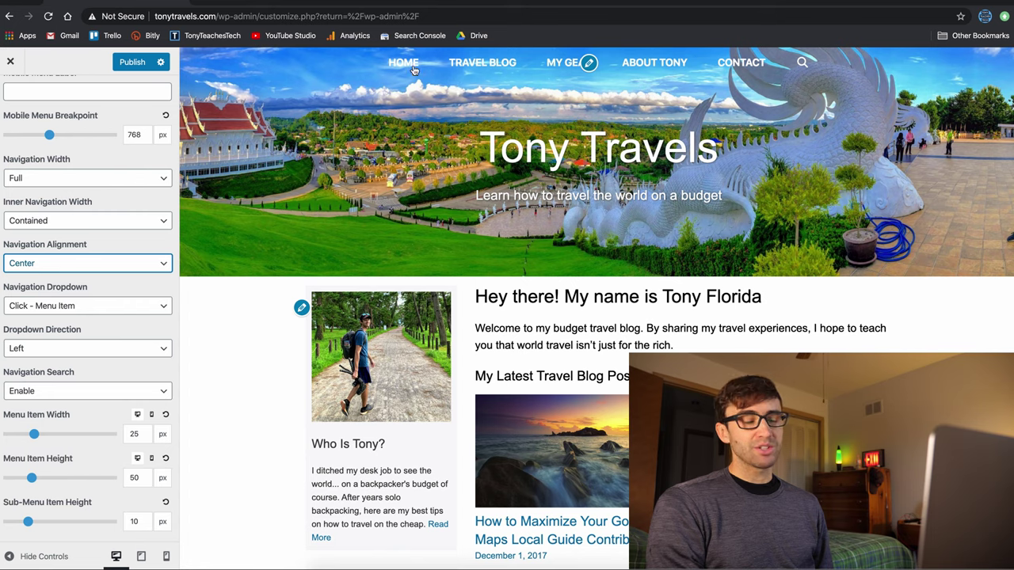
View the Navigation Dropdown choices and keep Click - Menu Item.
left_click(70, 306)
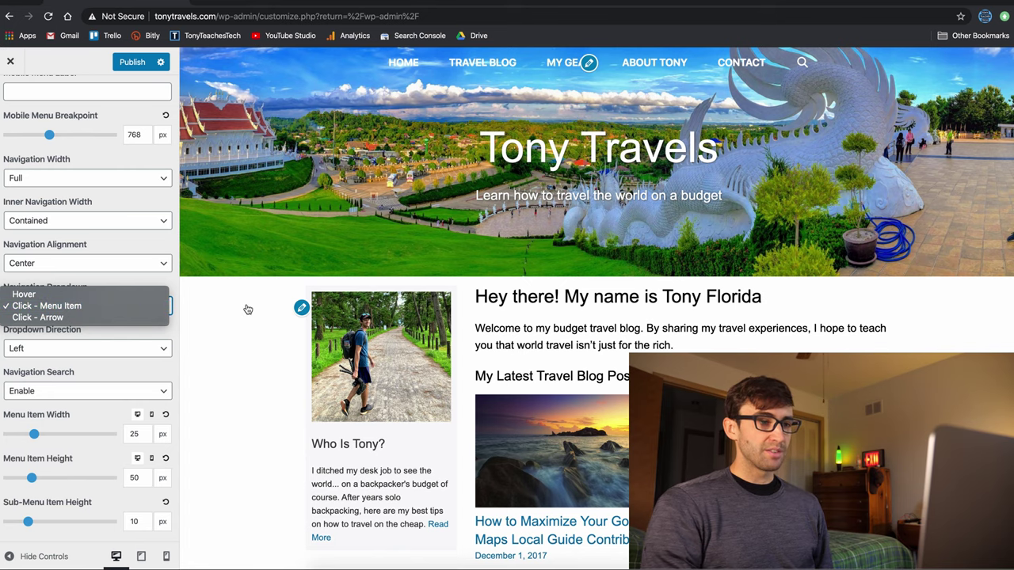
left_click(164, 283)
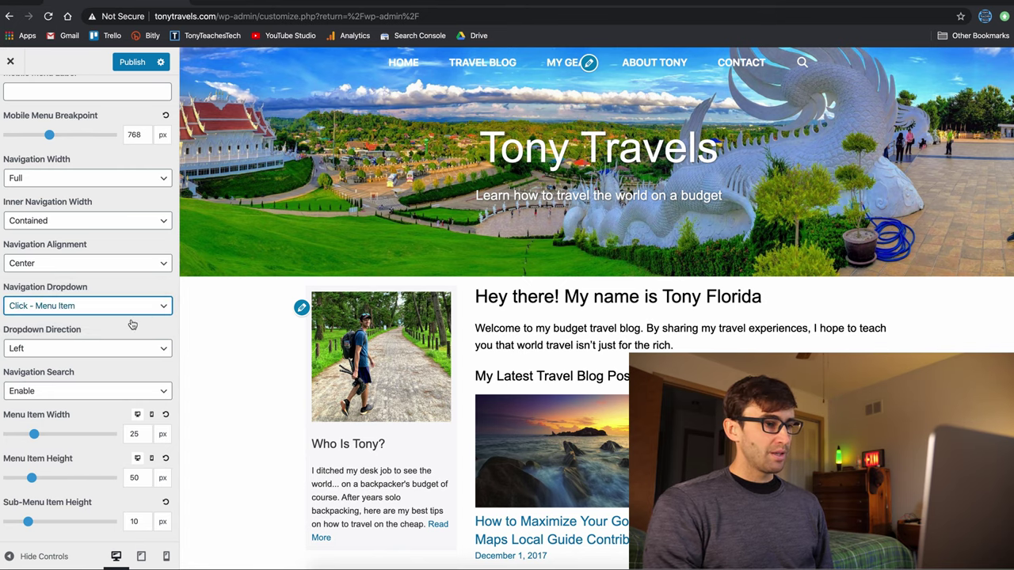
scroll(129, 329, "down", 1)
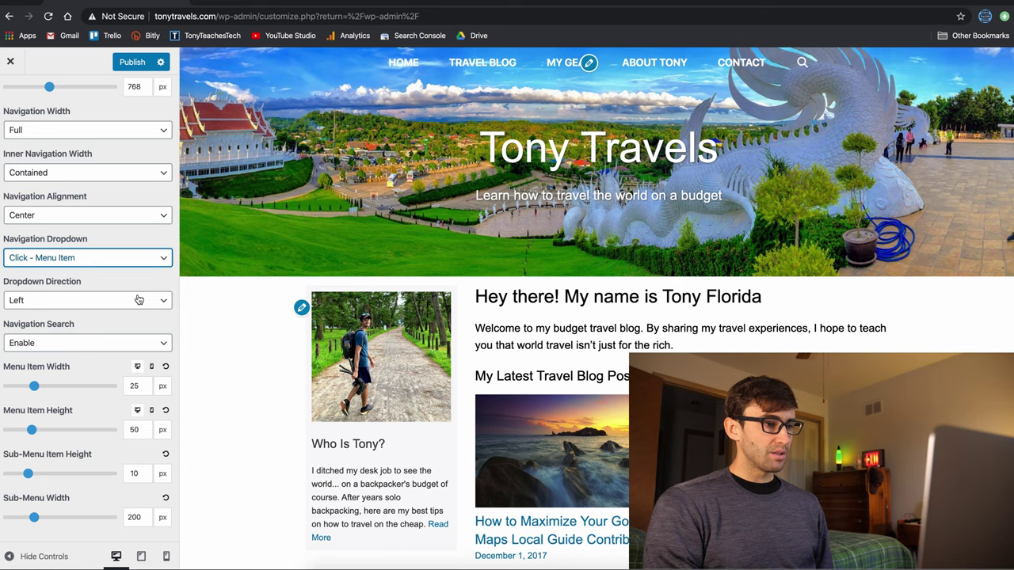
Open and close the site's search bar, and try disabling Navigation Search before restoring it to Enable.
left_click(801, 64)
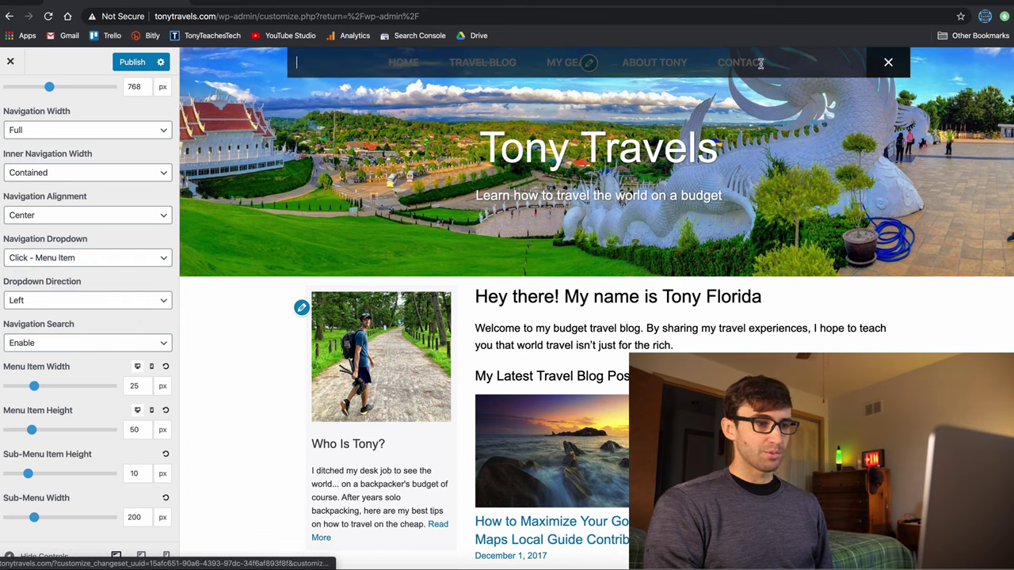
left_click(887, 64)
left_click(106, 344)
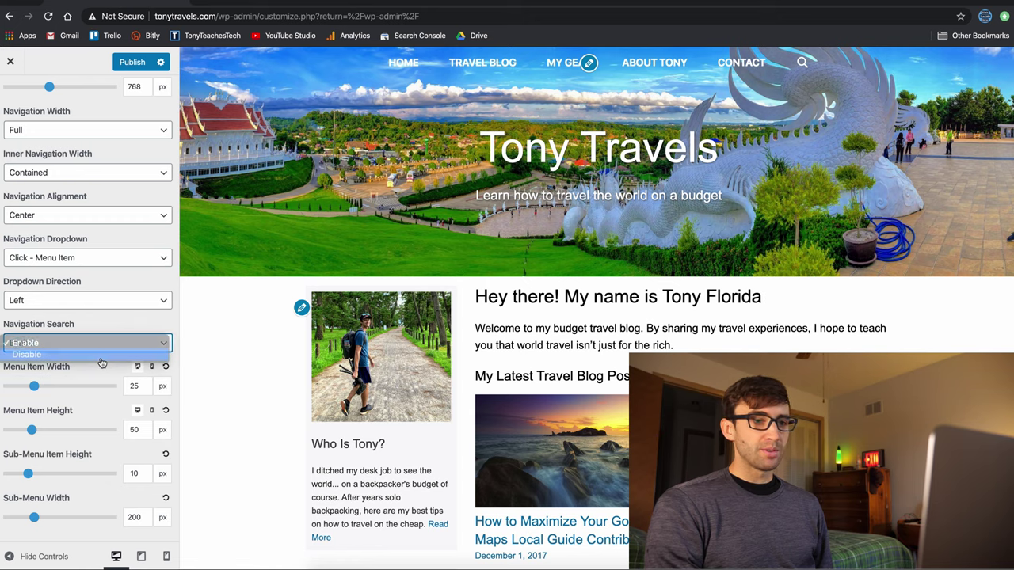
left_click(99, 355)
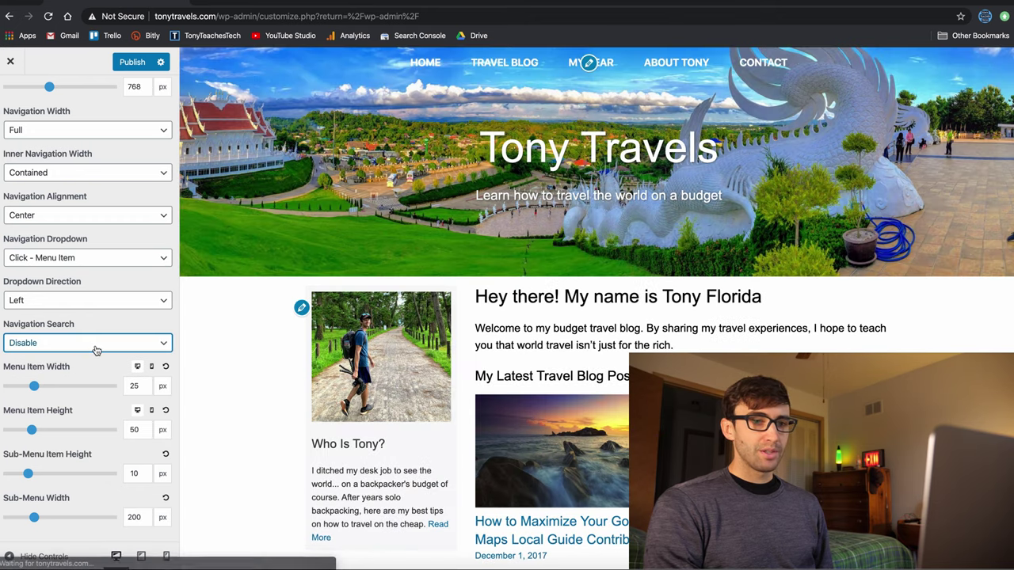
left_click(96, 346)
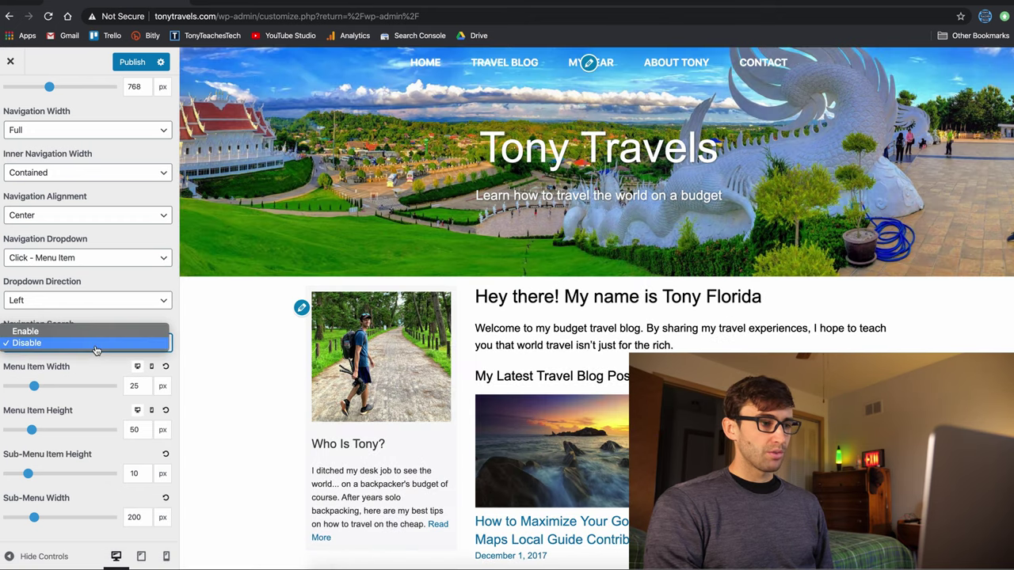
left_click(93, 332)
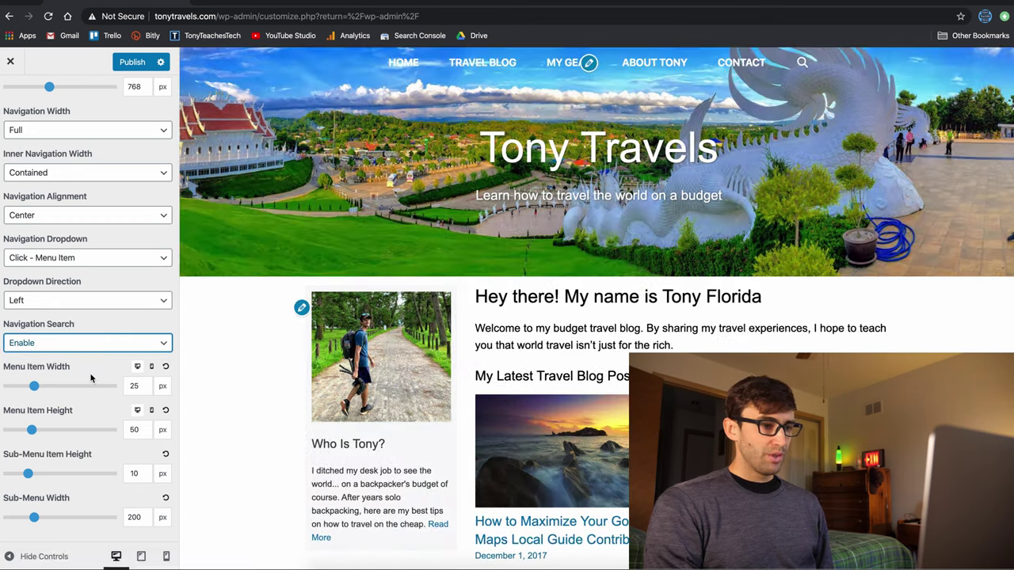
Compare the mobile and desktop menu item settings, narrow the browser window, and raise the desktop Menu Item Width to 36 px.
left_click(151, 367)
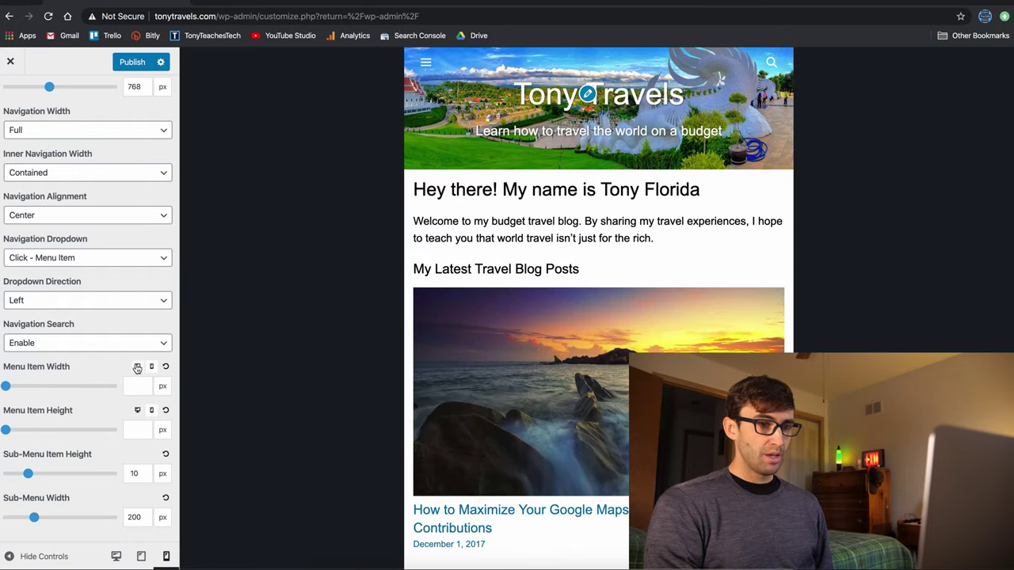
left_click(137, 366)
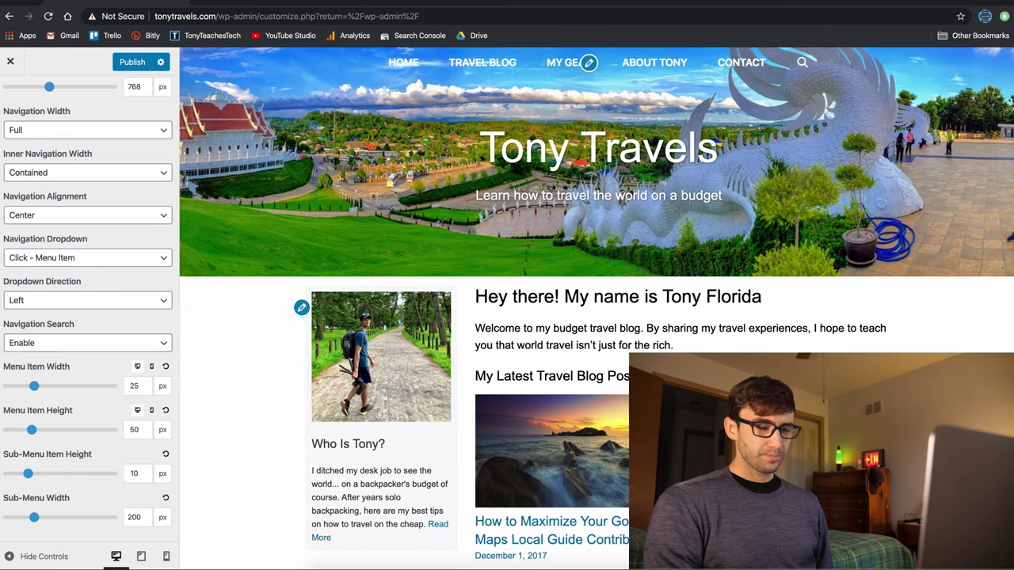
left_click_drag(1010, 236, 649, 183)
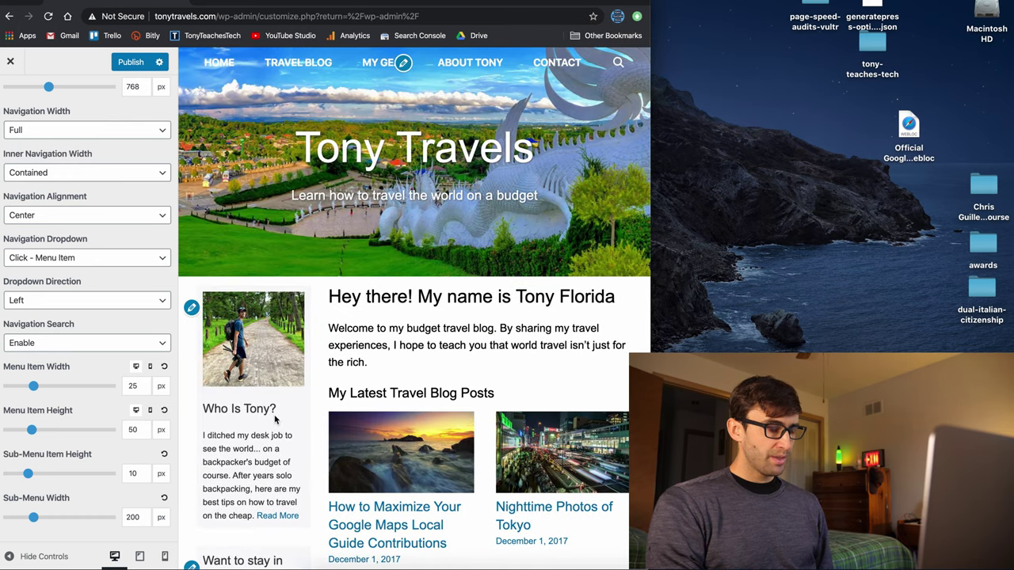
left_click(147, 384)
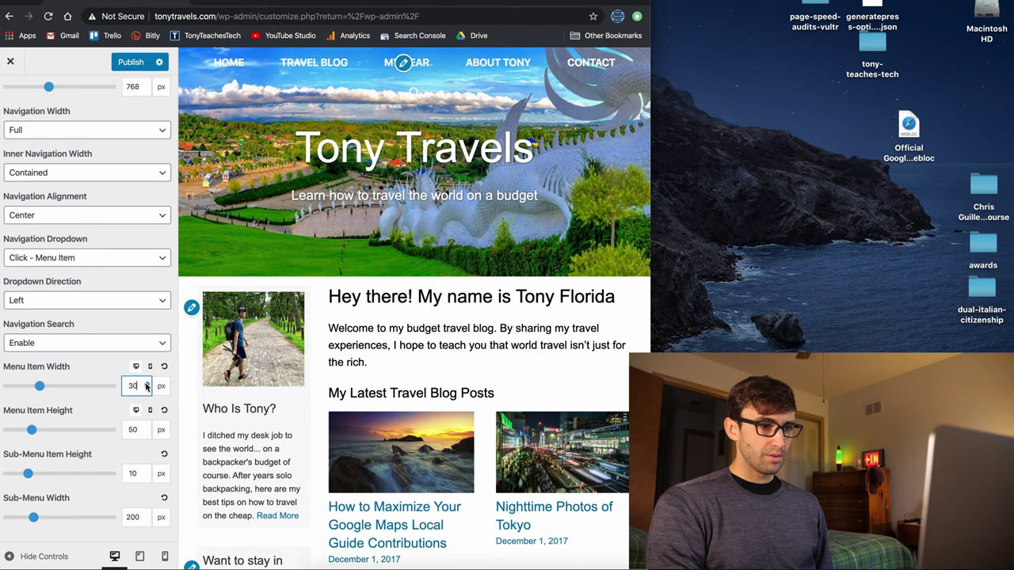
left_click(147, 384)
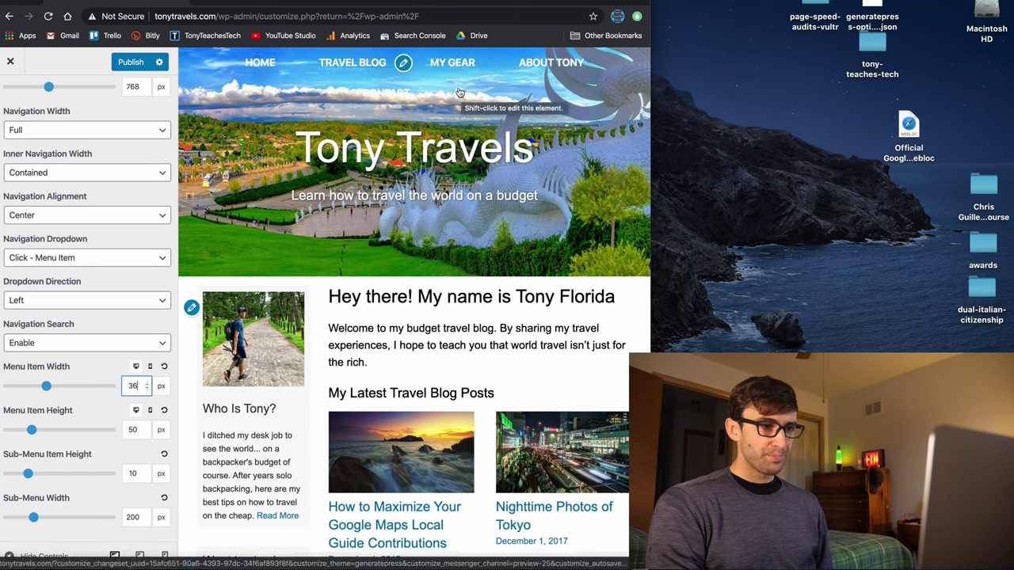
Check the wrapped navigation in the preview, set Menu Item Width back to 25 px, and restore the browser window's full width.
scroll(457, 131, "down", 3)
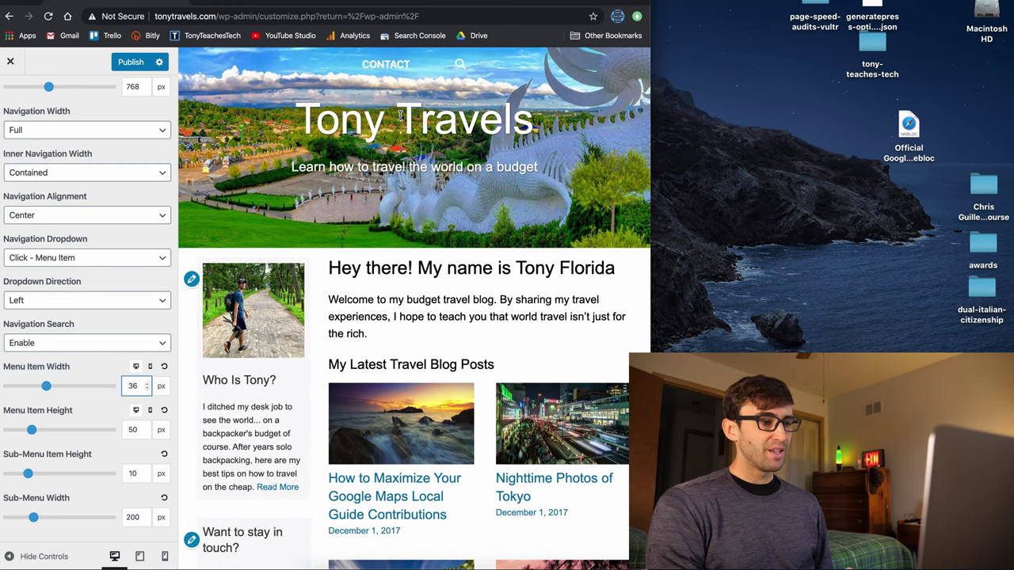
scroll(400, 116, "up", 3)
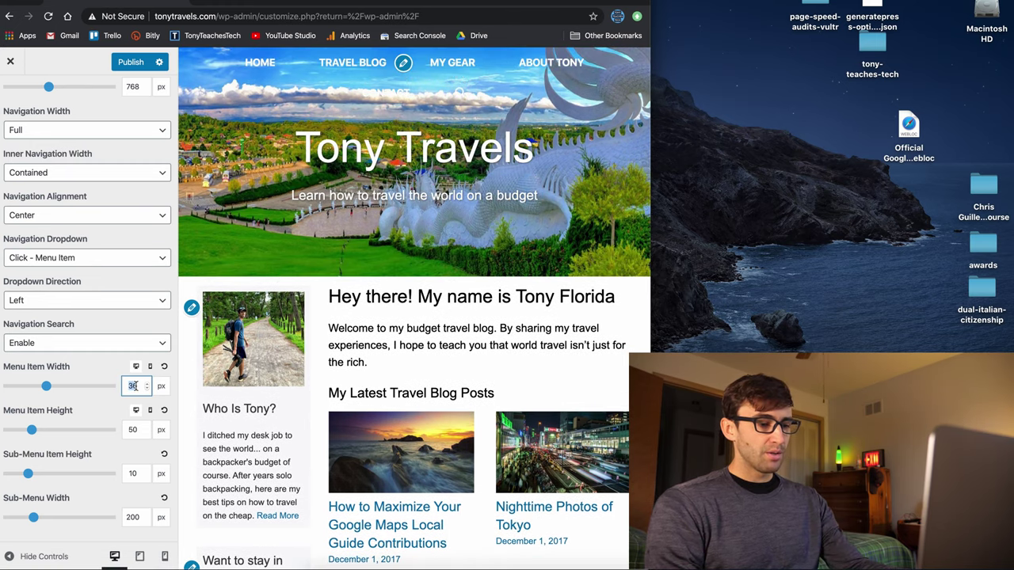
type("25")
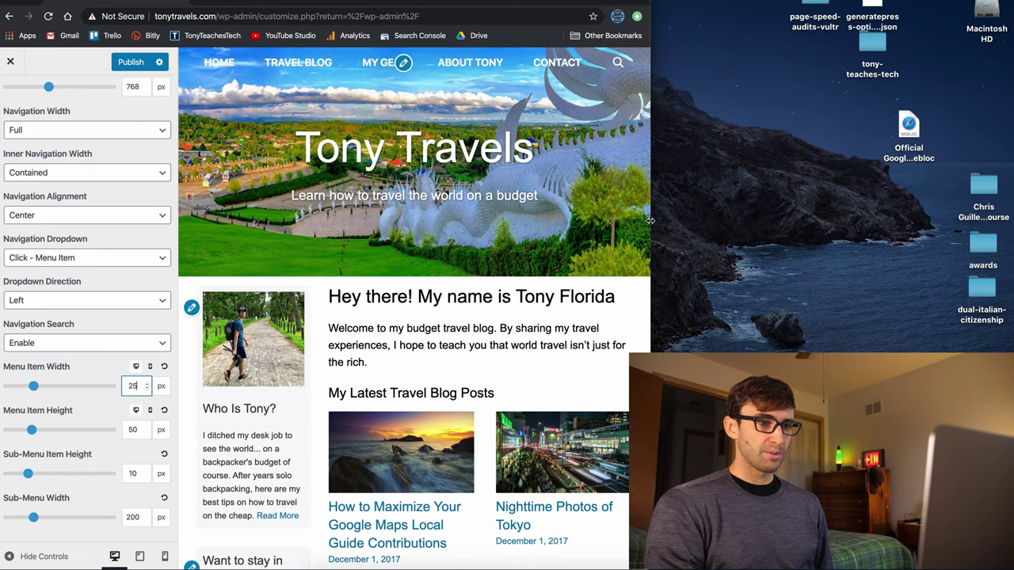
left_click_drag(649, 221, 633, 221)
double_click(632, 221)
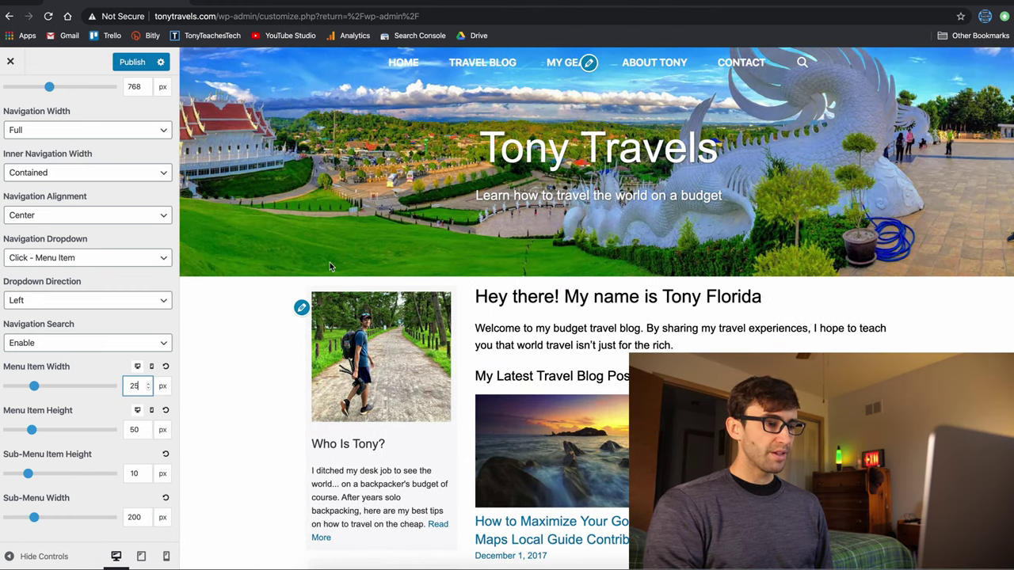
Try a Menu Item Height of 57 px and restore it to 50 px.
left_click(148, 428)
left_click(148, 428)
left_click(148, 427)
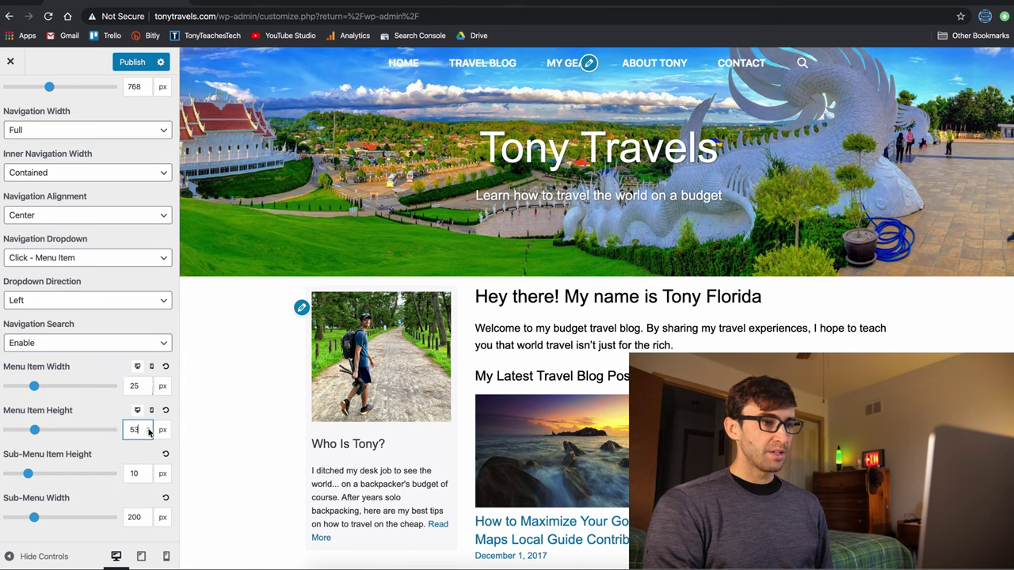
left_click(148, 428)
left_click(148, 427)
left_click(148, 428)
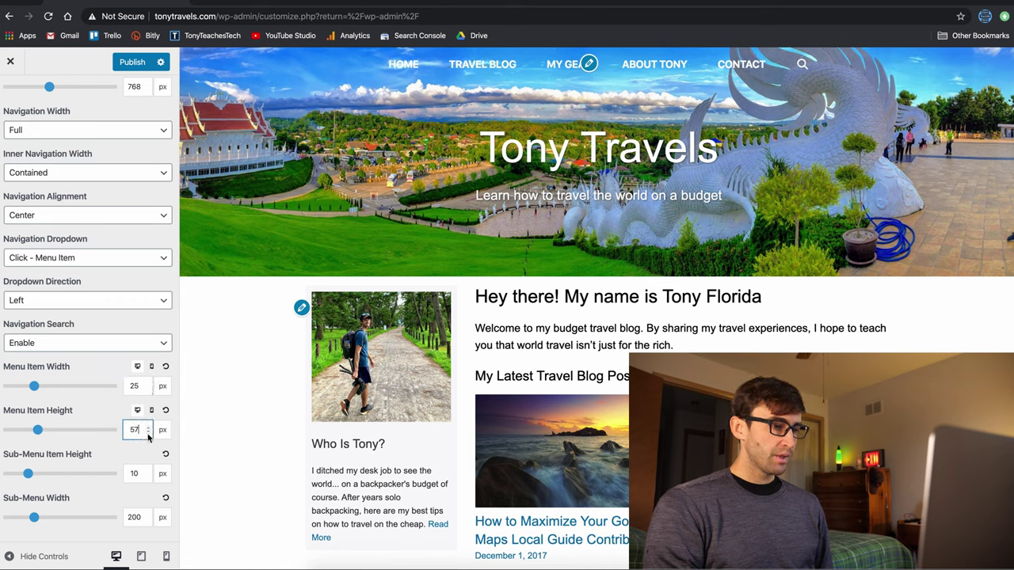
left_click(147, 433)
left_click(147, 433)
left_click(148, 434)
left_click(147, 433)
left_click(148, 433)
left_click(147, 433)
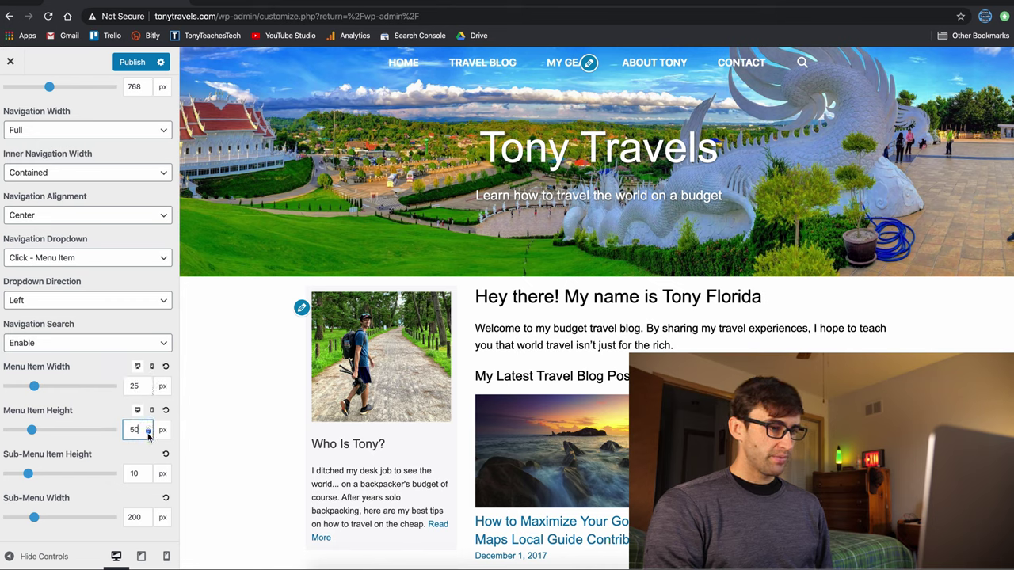
left_click(115, 494)
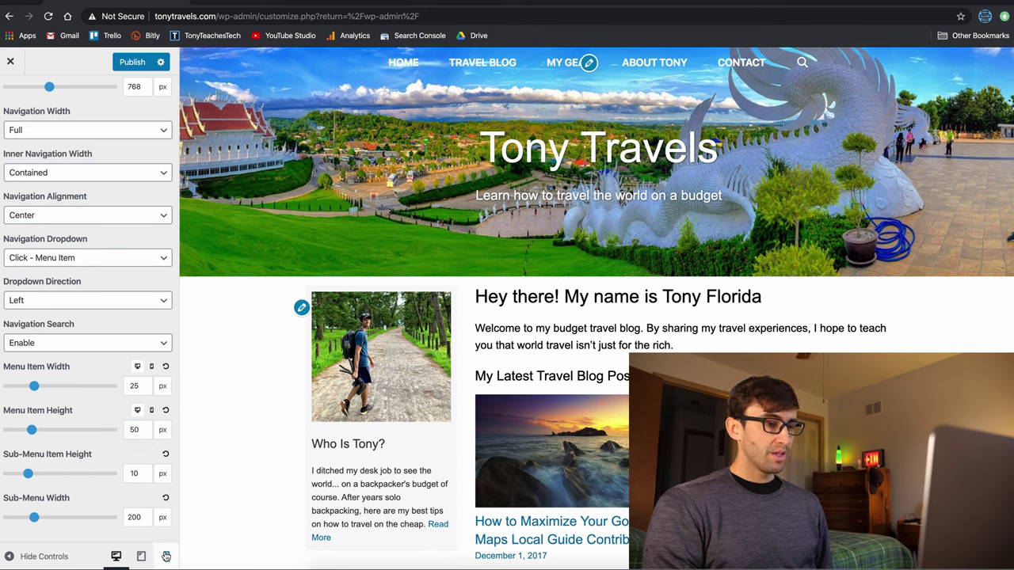
Leave the Primary Navigation settings and view the Sticky Navigation section of the Layout settings.
scroll(107, 335, "up", 5)
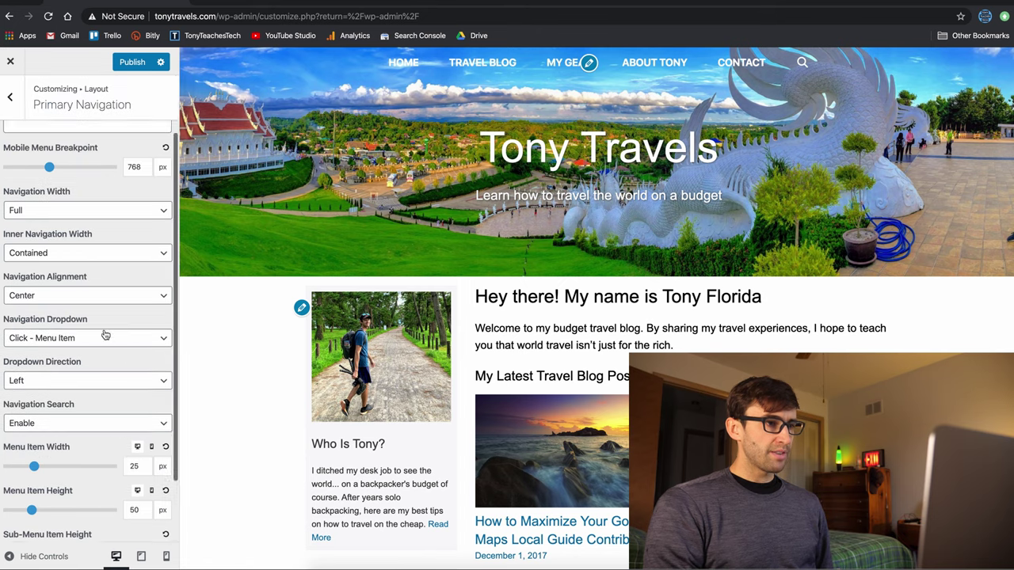
left_click(11, 87)
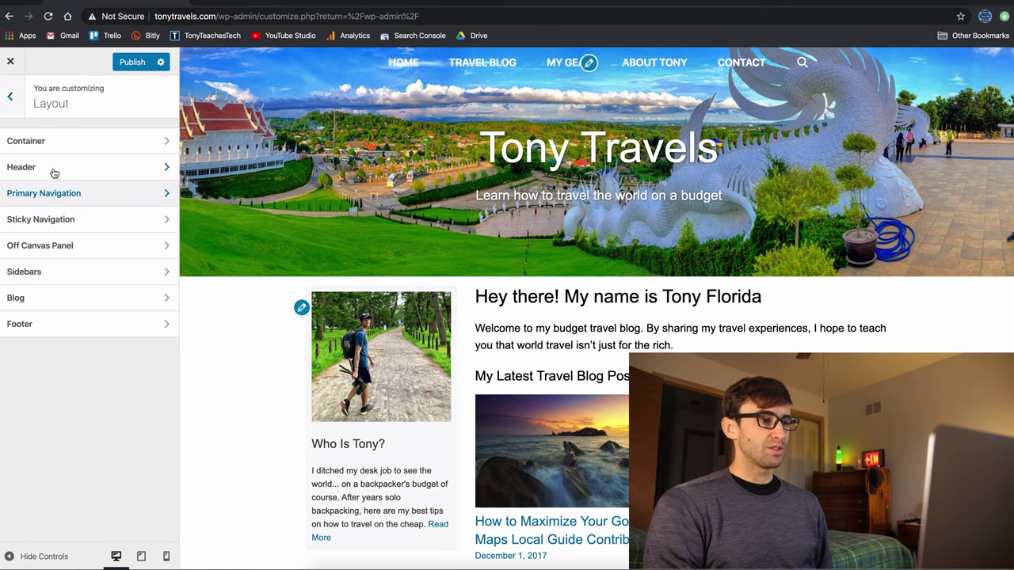
left_click(71, 223)
left_click(10, 97)
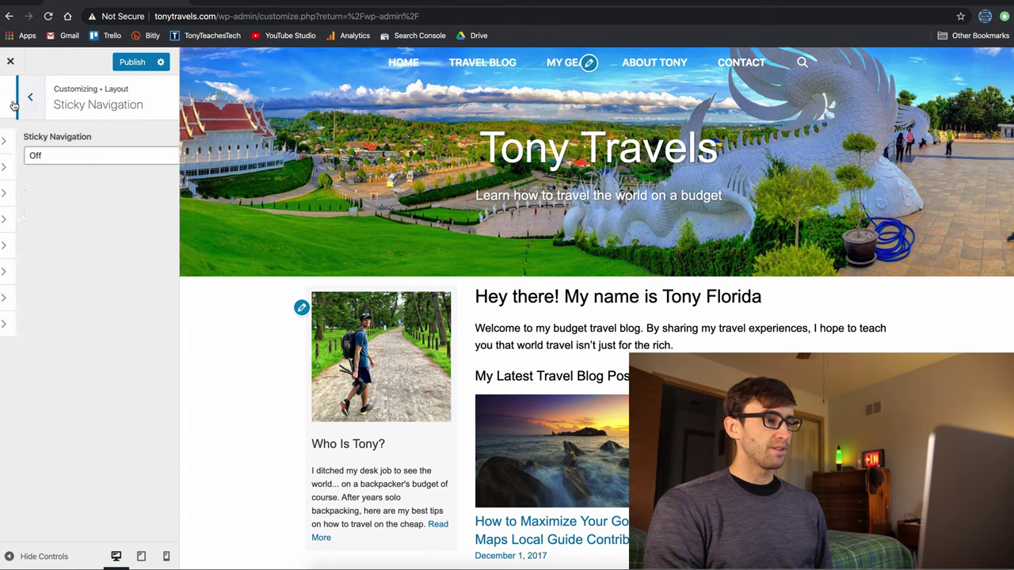
Open the Off Canvas Panel layout settings and view the opened site menu in the mobile preview.
left_click(74, 246)
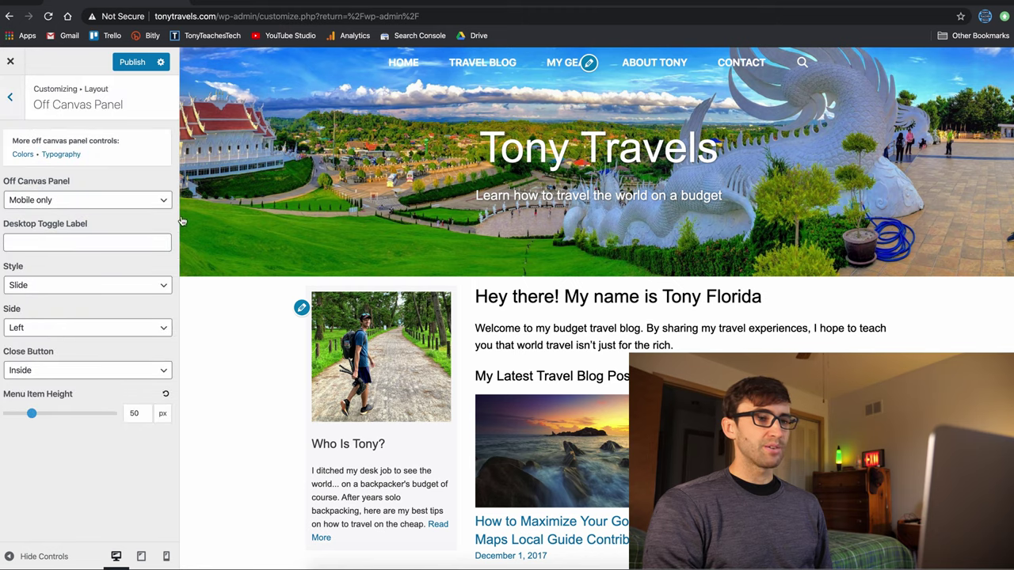
left_click(167, 556)
left_click(423, 59)
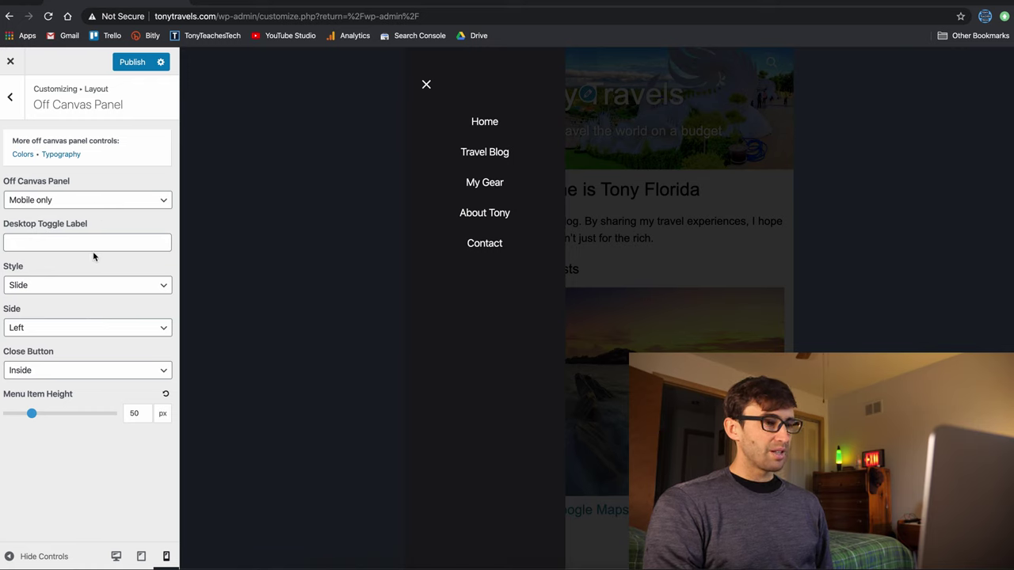
Try the Overlay style for the off canvas panel, view its menu in the mobile preview, and restore the Slide style.
left_click(62, 287)
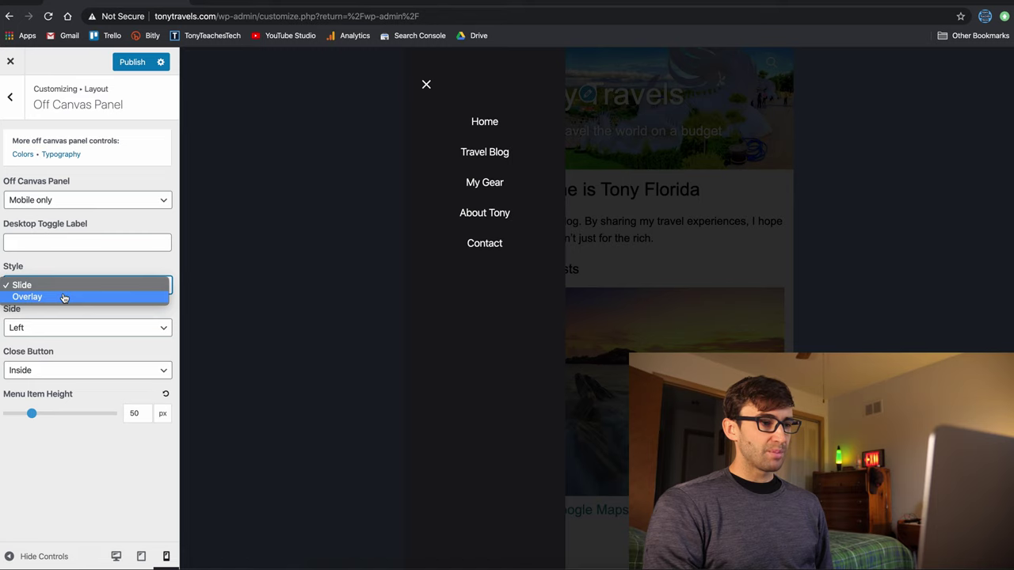
left_click(64, 297)
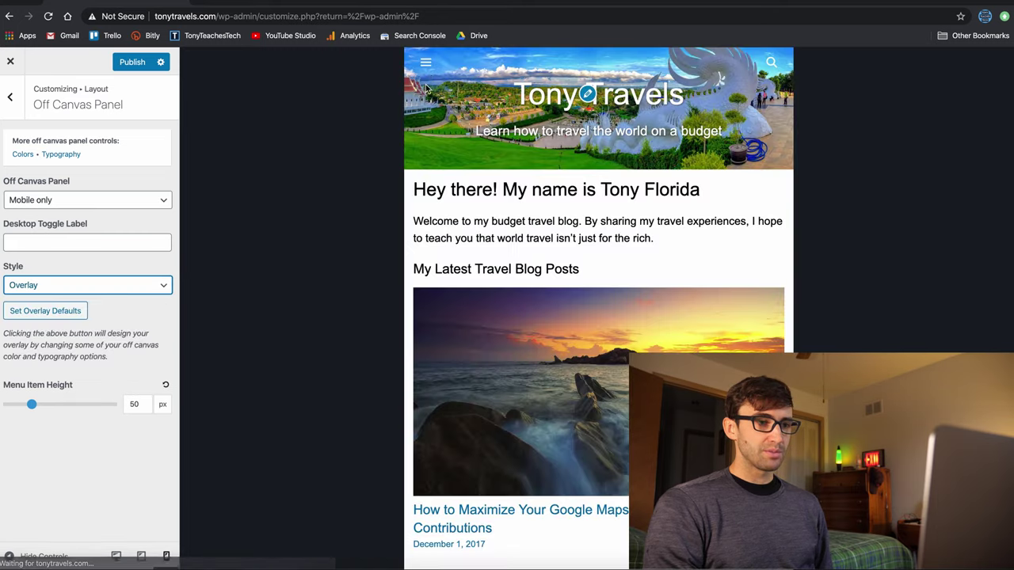
left_click(427, 69)
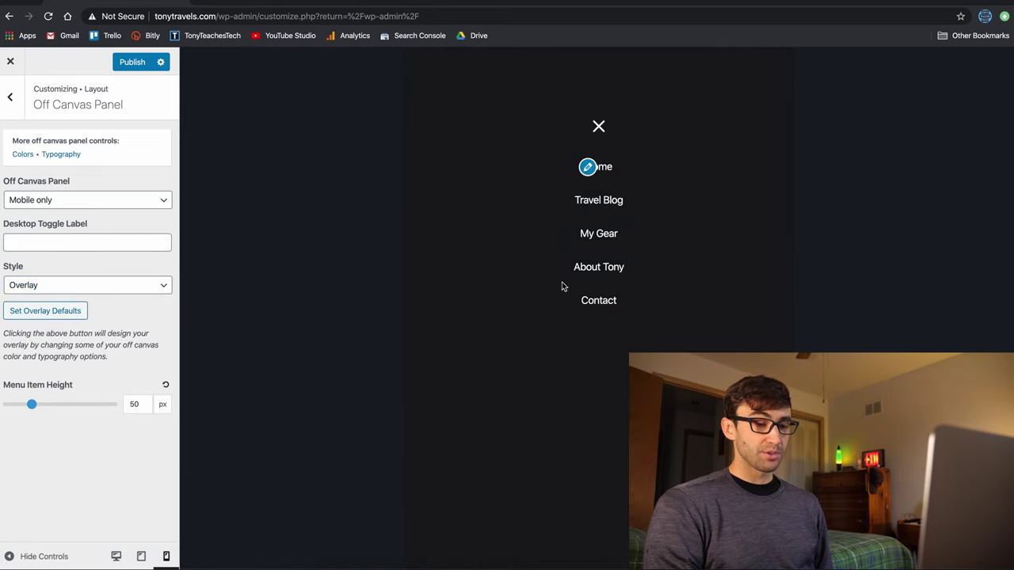
left_click(608, 124)
left_click(93, 283)
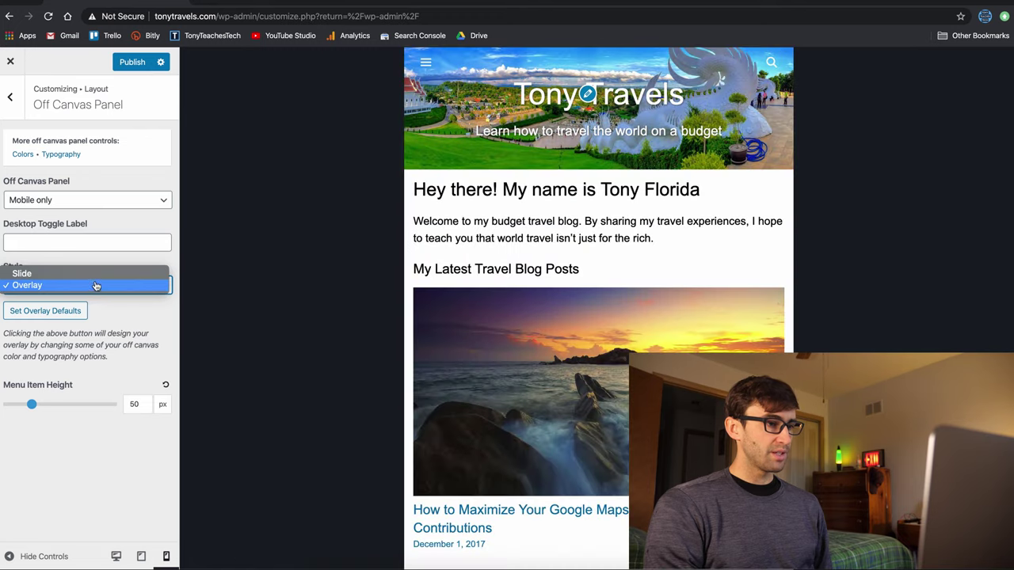
left_click(96, 275)
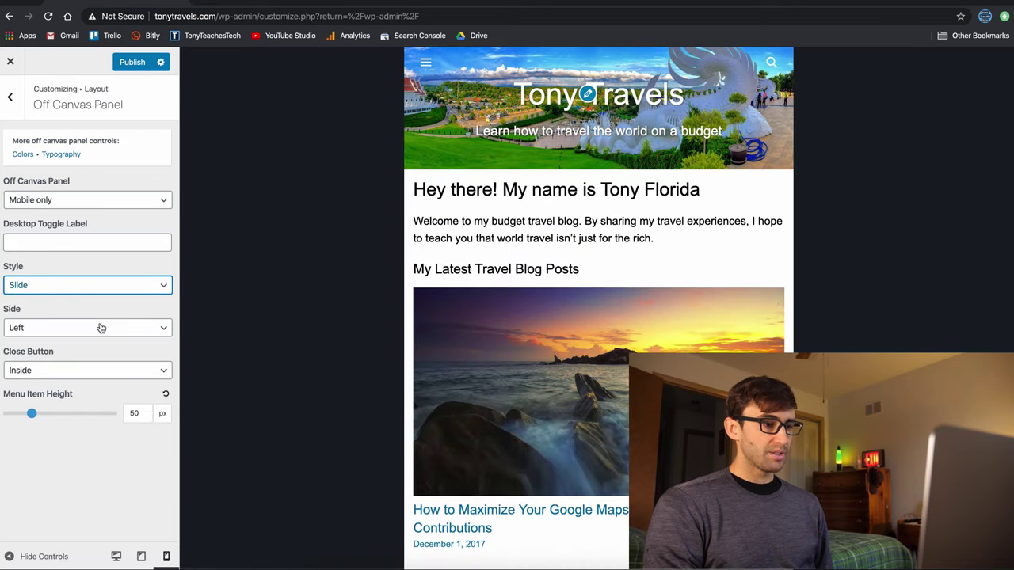
View the off canvas panel's Side choices against the opened mobile menu and keep Left.
left_click(101, 328)
left_click(100, 329)
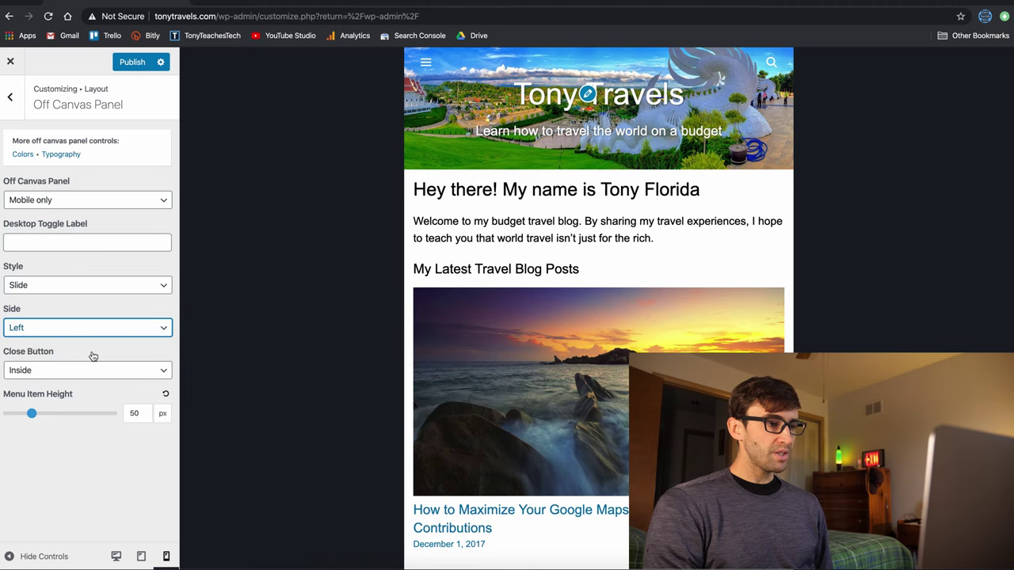
left_click(424, 64)
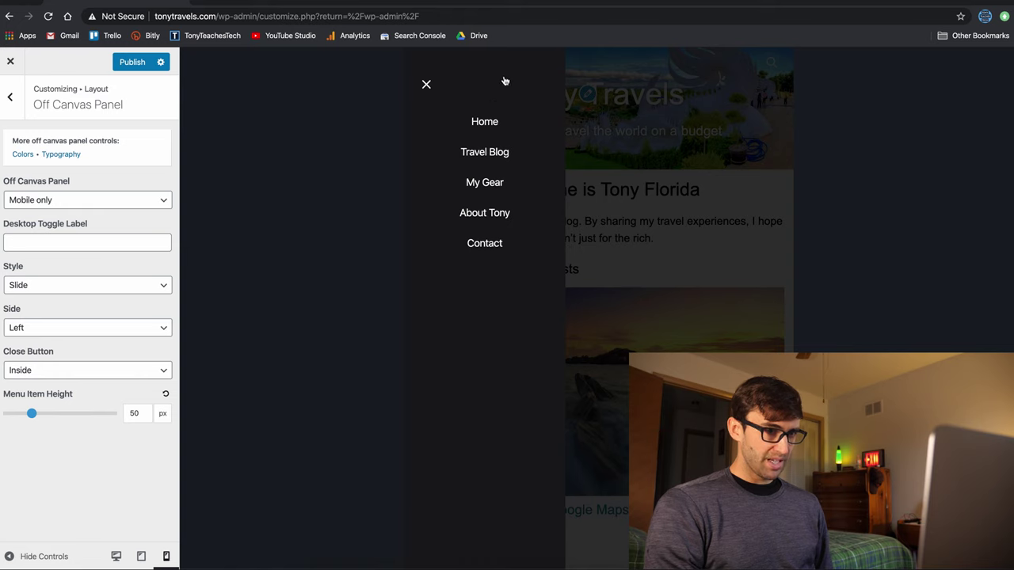
left_click(107, 337)
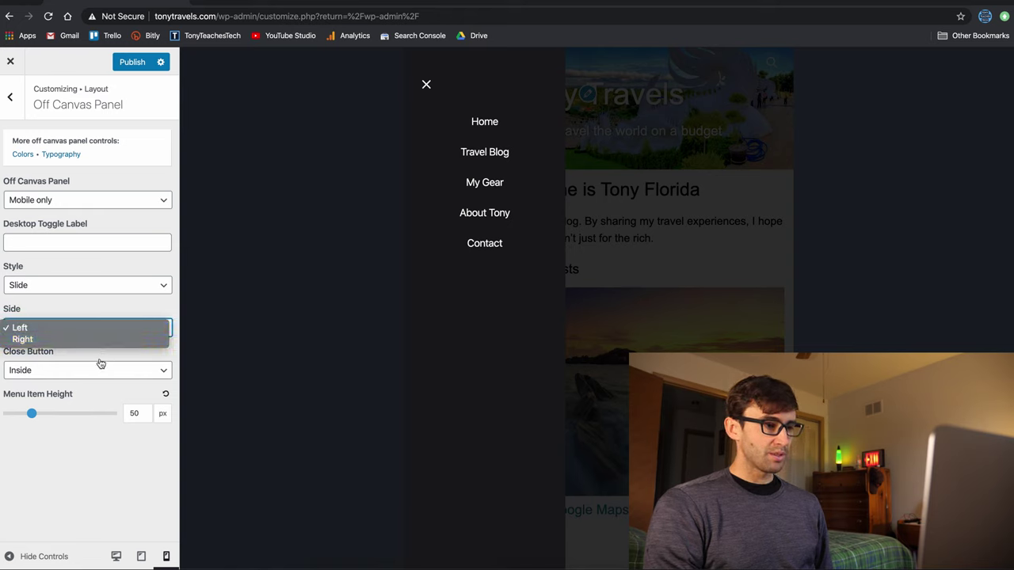
left_click(100, 364)
Try the Outside position for the off canvas Close Button, check it in the mobile menu, and restore Inside.
left_click(91, 370)
left_click(190, 250)
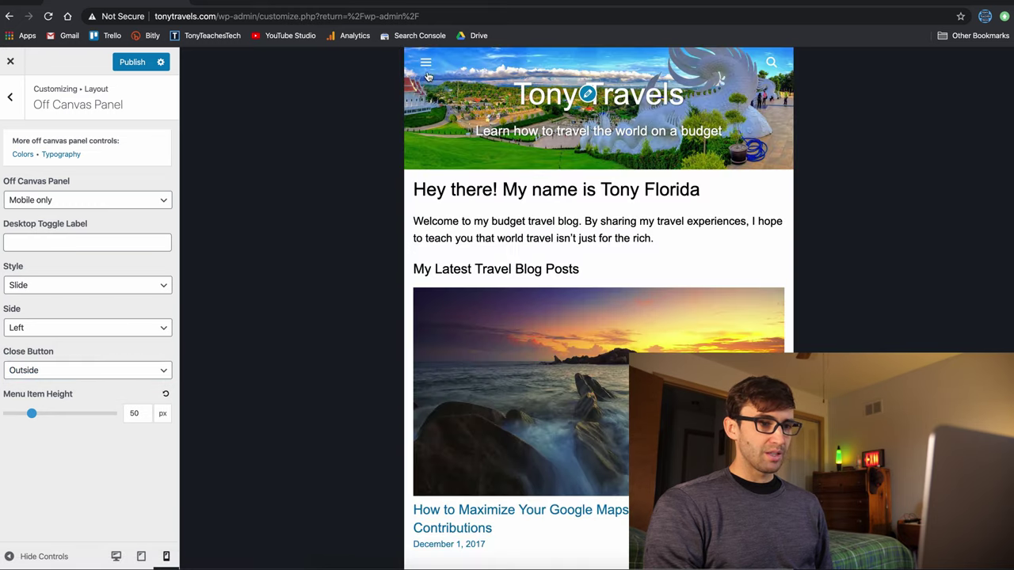
left_click(426, 64)
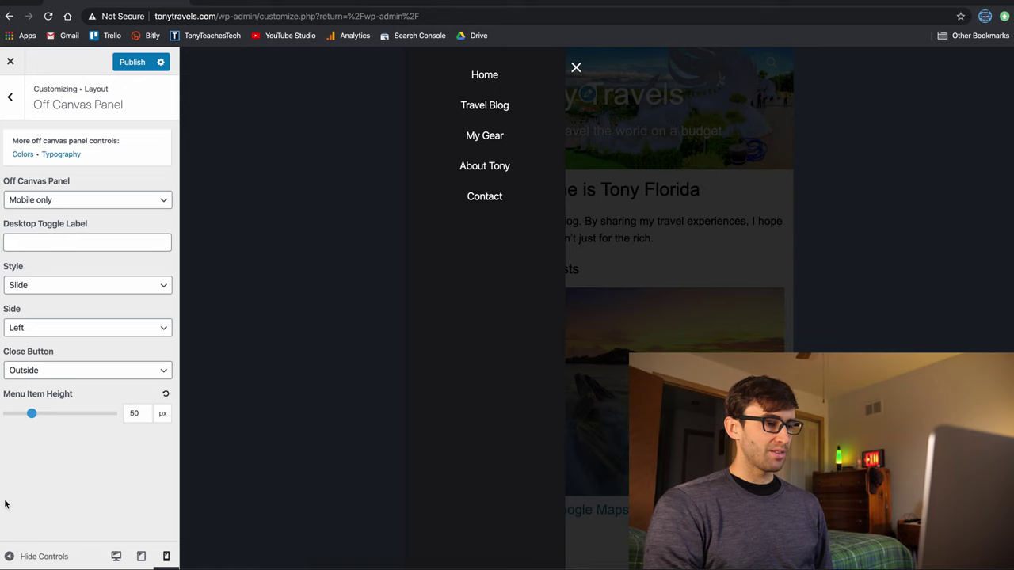
left_click(58, 371)
left_click(56, 382)
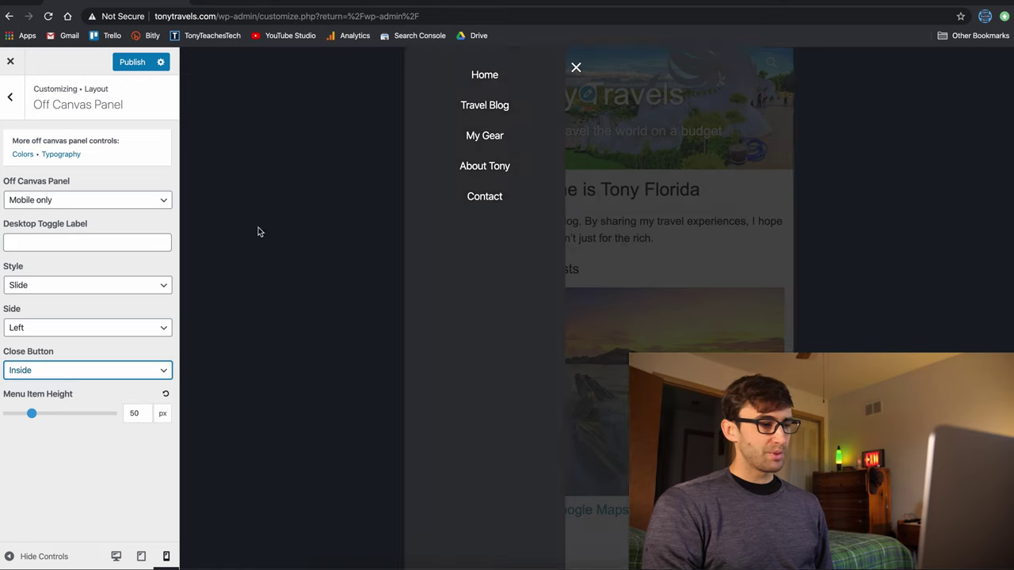
left_click(429, 71)
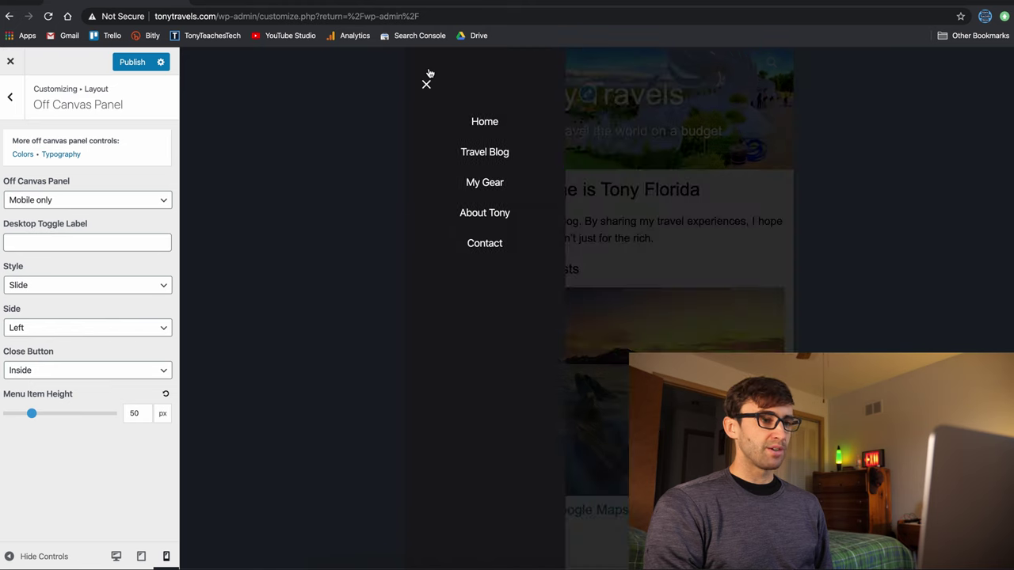
View the off canvas menu opening and closing in the mobile preview with the Inside close button.
left_click(426, 83)
left_click(428, 66)
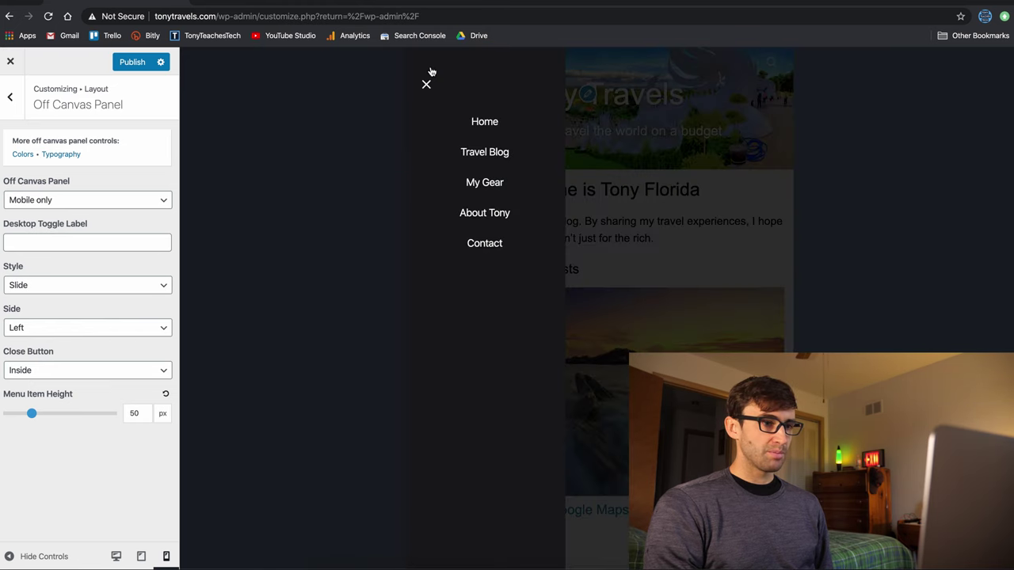
left_click(426, 86)
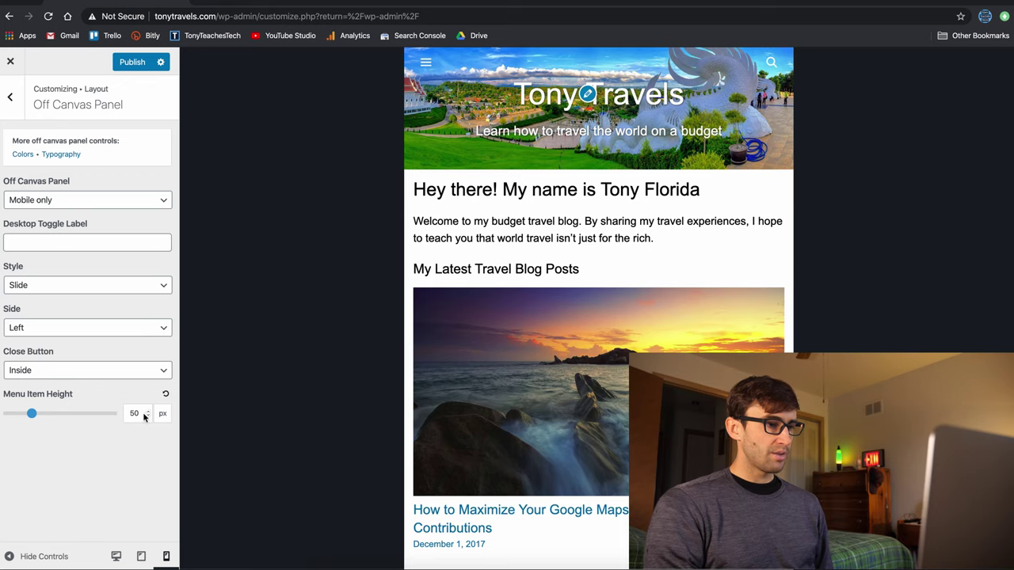
Try the off canvas Menu Item Height against the opened mobile menu, restore 50 px, and close the menu.
left_click(428, 62)
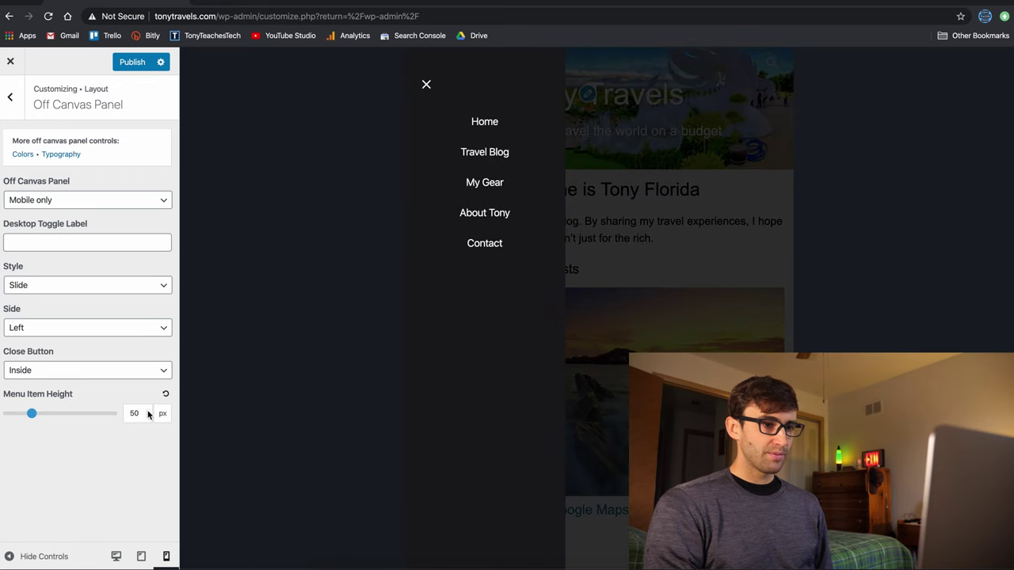
left_click(147, 412)
left_click(147, 412)
left_click(147, 416)
left_click(148, 416)
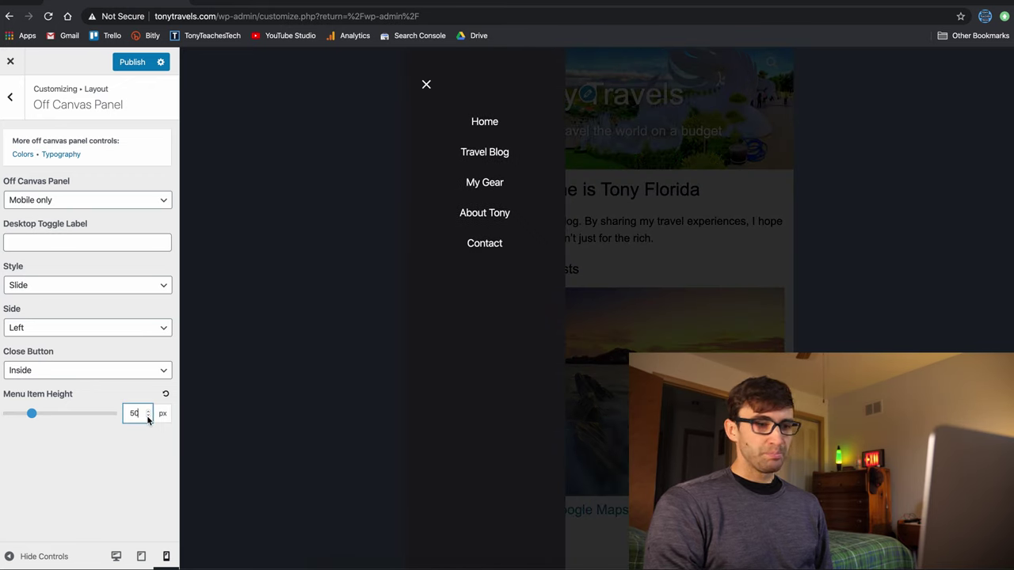
left_click(425, 85)
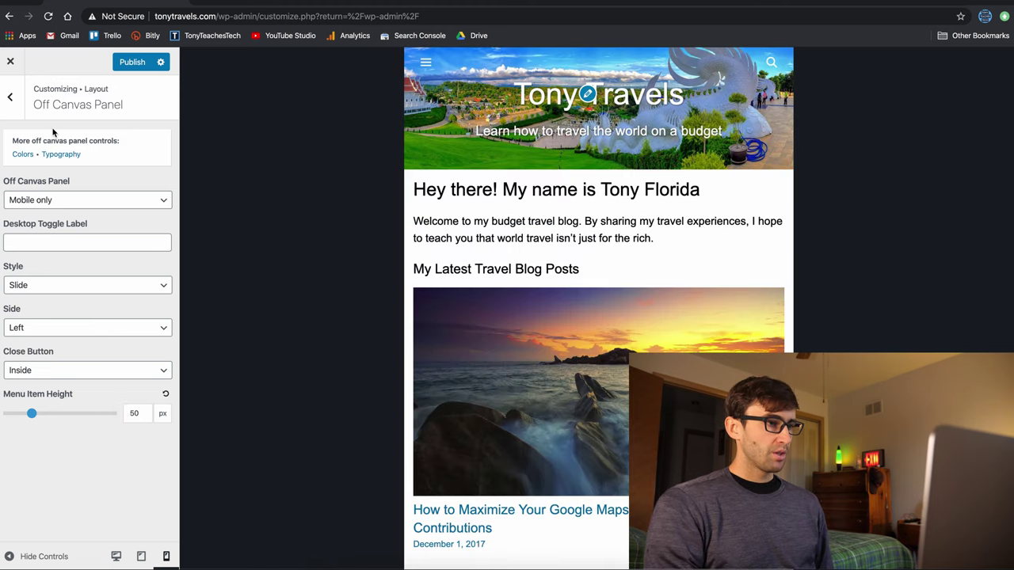
Open the Sidebars layout settings and examine the home page's sidebar widgets in the desktop preview.
left_click(9, 97)
left_click(87, 278)
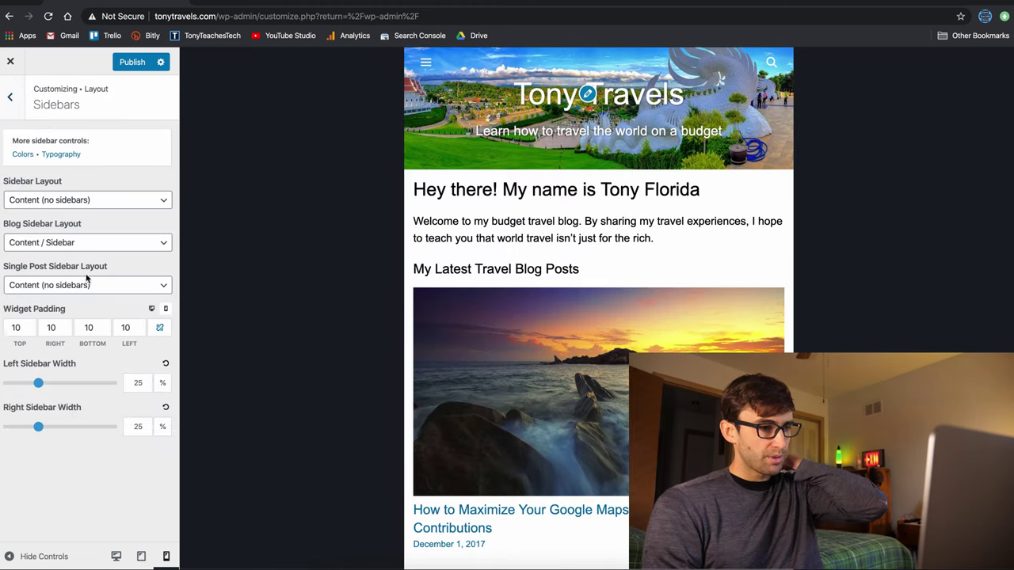
left_click(117, 558)
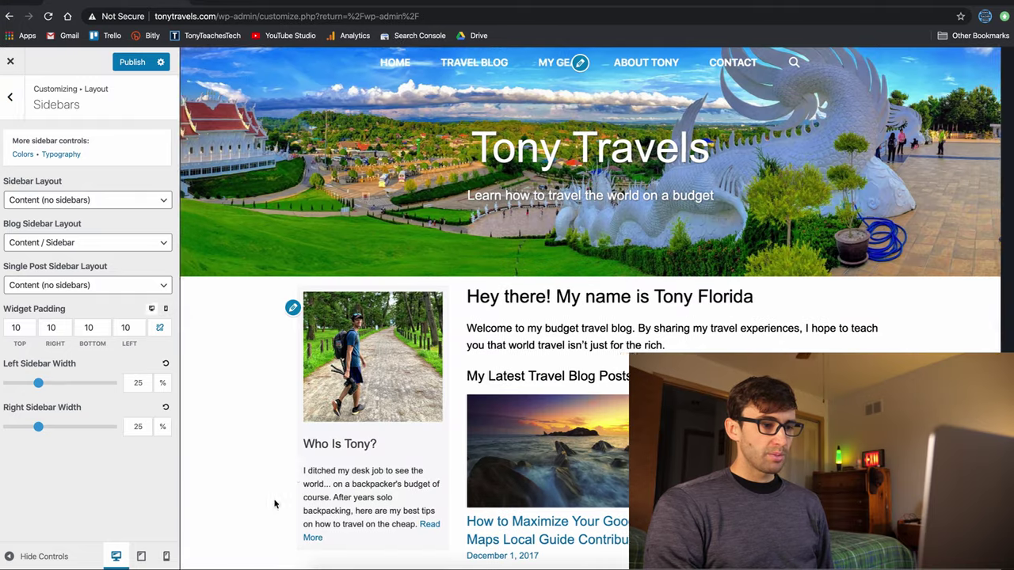
scroll(349, 432, "down", 3)
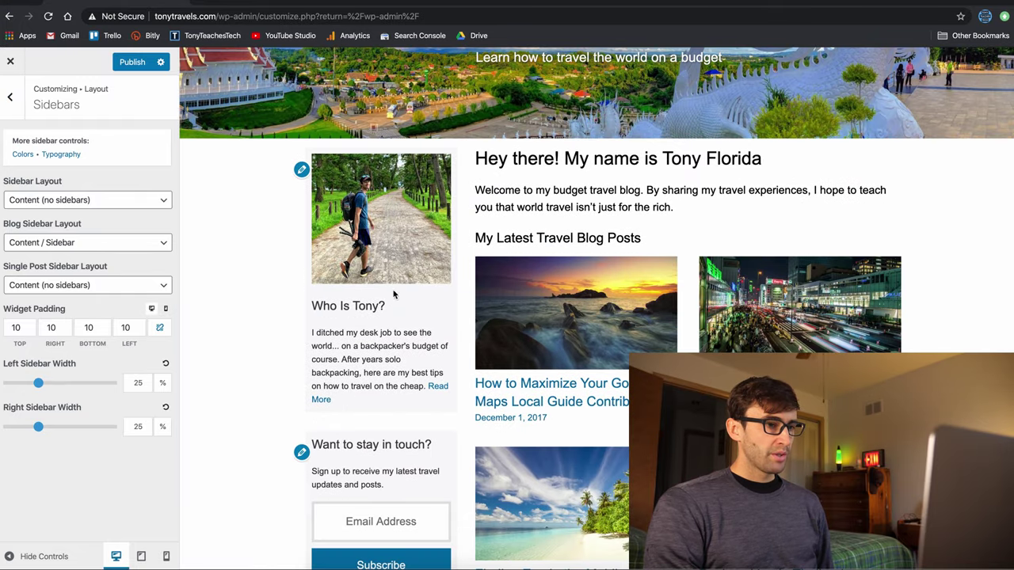
scroll(392, 378, "down", 3)
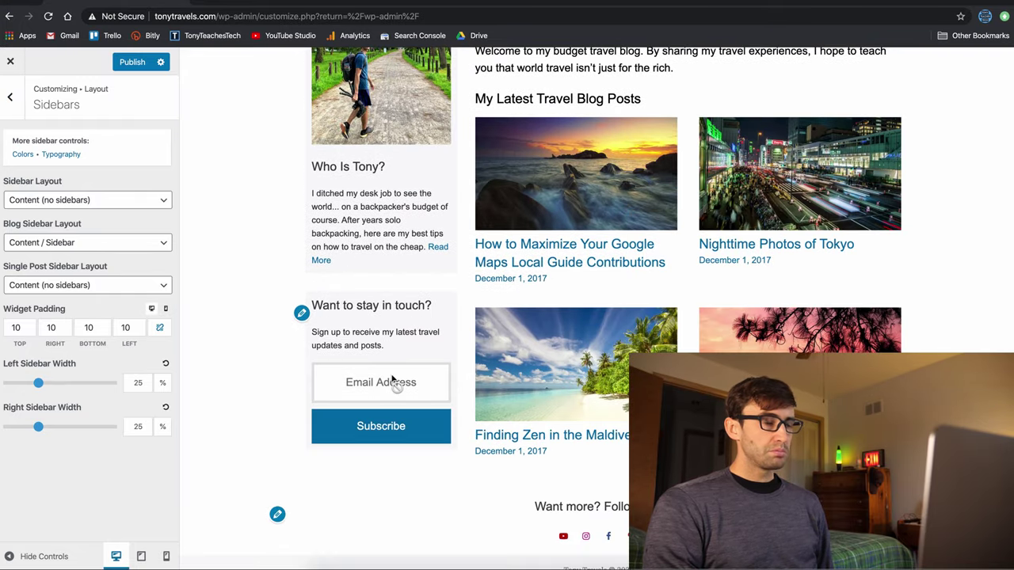
scroll(392, 379, "up", 3)
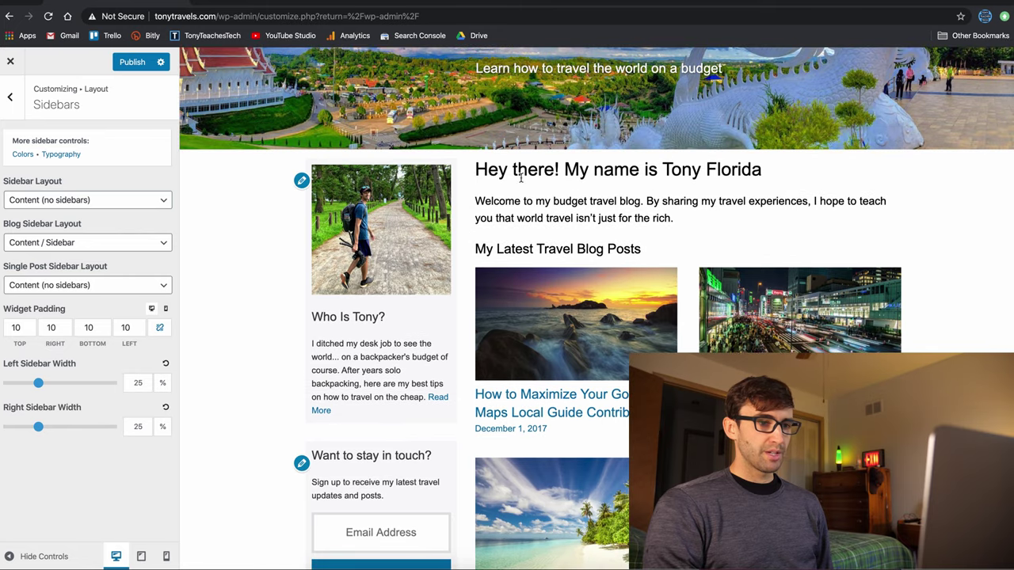
View the Travel Blog page's sidebar in the preview and return to the home page.
scroll(525, 188, "up", 2)
left_click(491, 64)
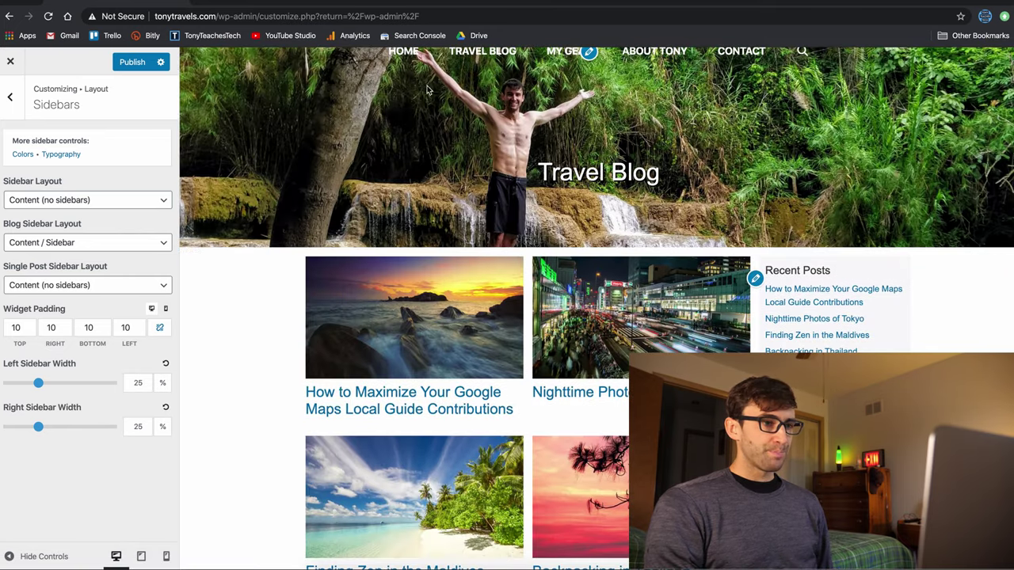
left_click(409, 37)
key("Escape")
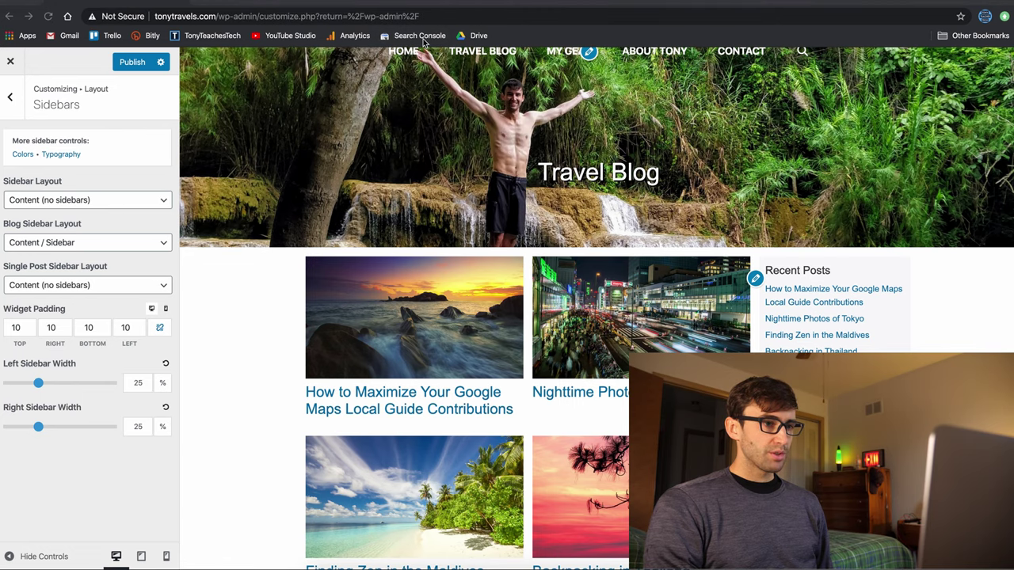
left_click(405, 54)
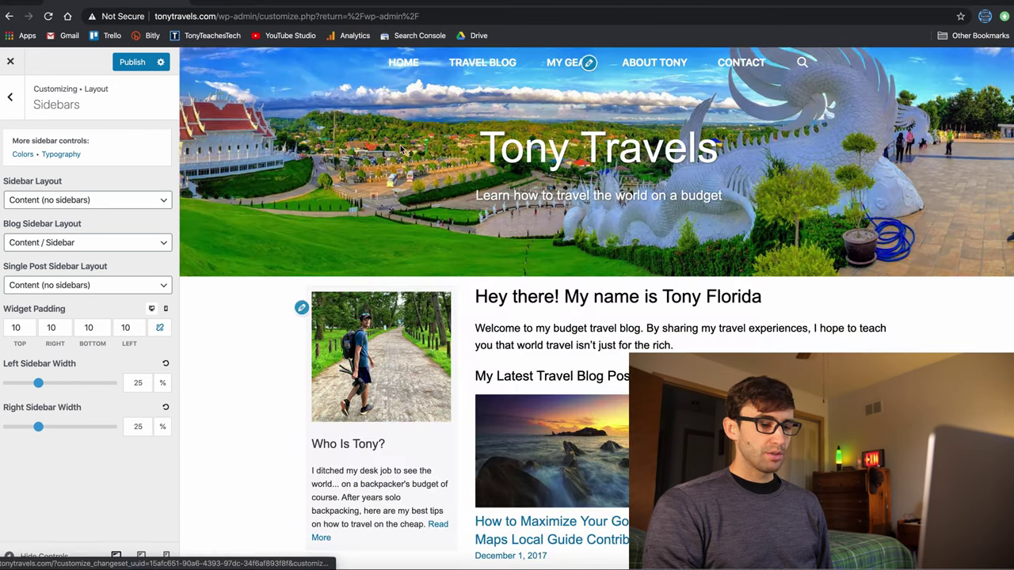
View the Sidebar Layout choices against the home page and keep Content (no sidebars).
scroll(381, 260, "down", 1)
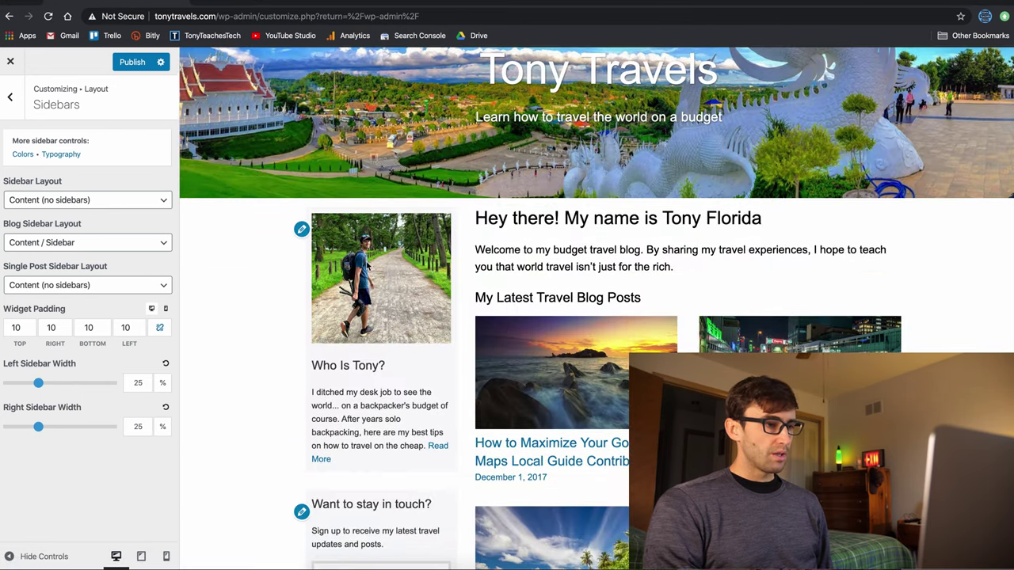
left_click(67, 202)
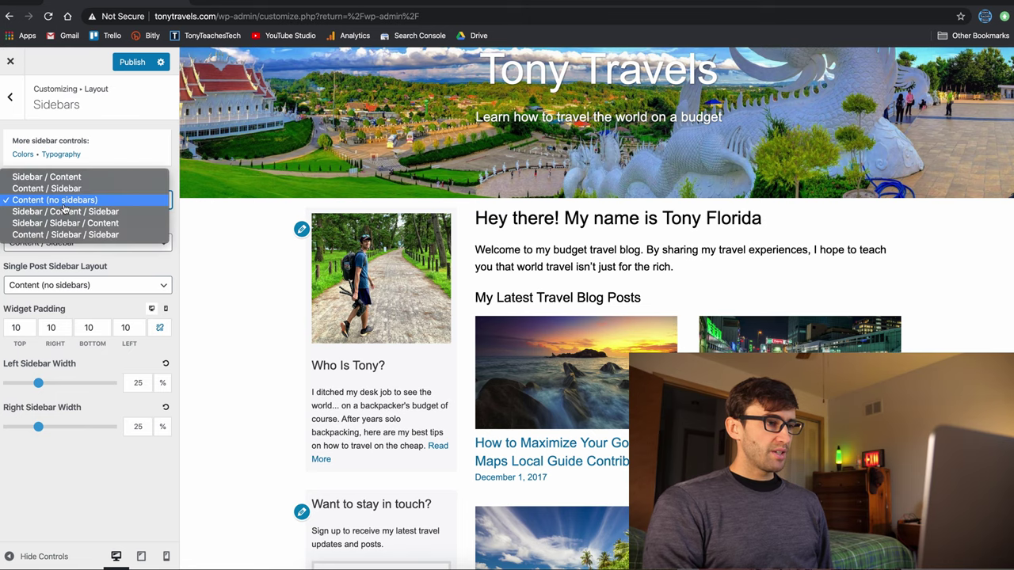
left_click(63, 199)
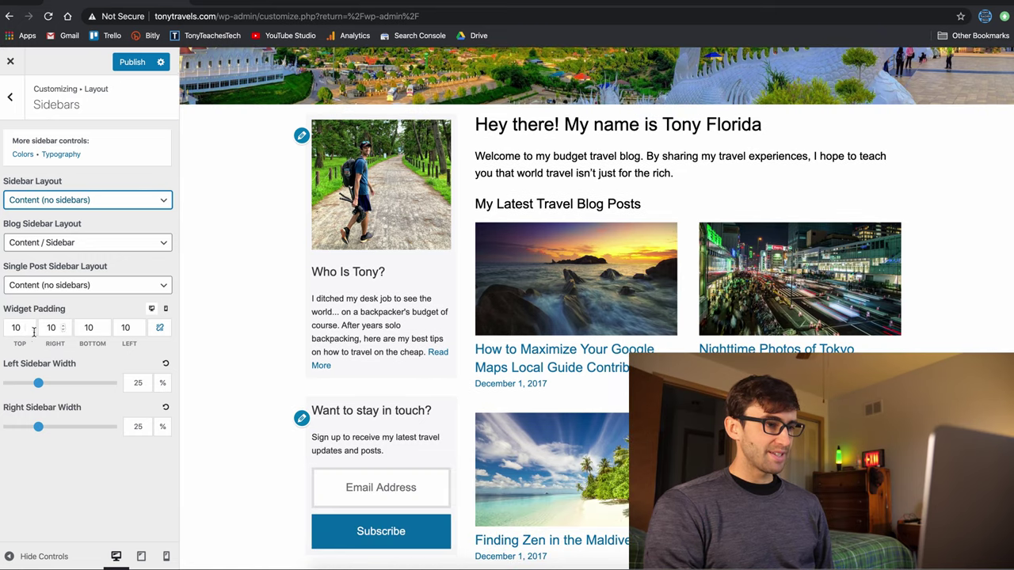
Check the Widget Padding device views, try a desktop top padding of 17, and restore 10.
left_click(152, 309)
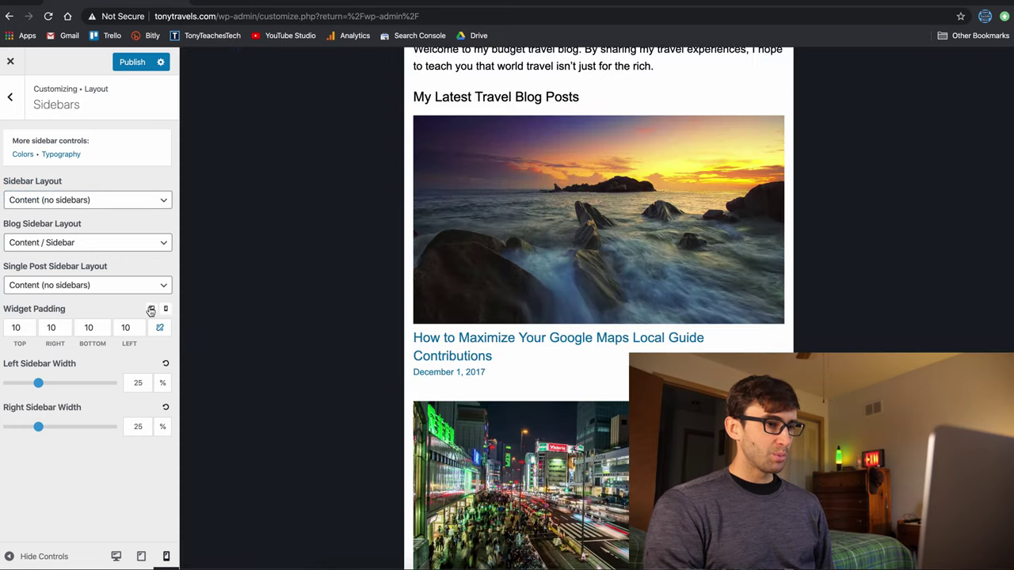
left_click(150, 310)
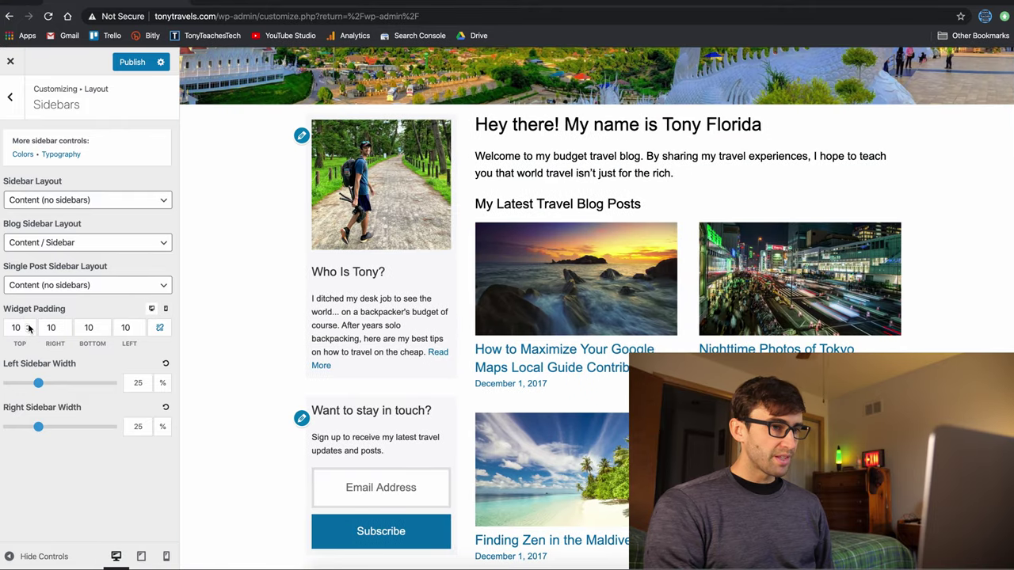
left_click(28, 327)
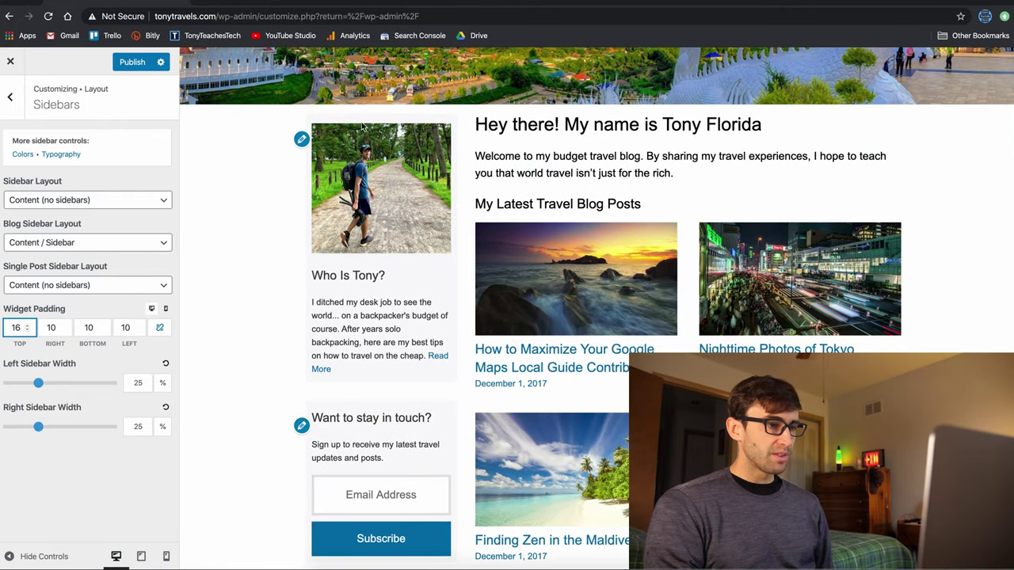
left_click(28, 331)
left_click(28, 331)
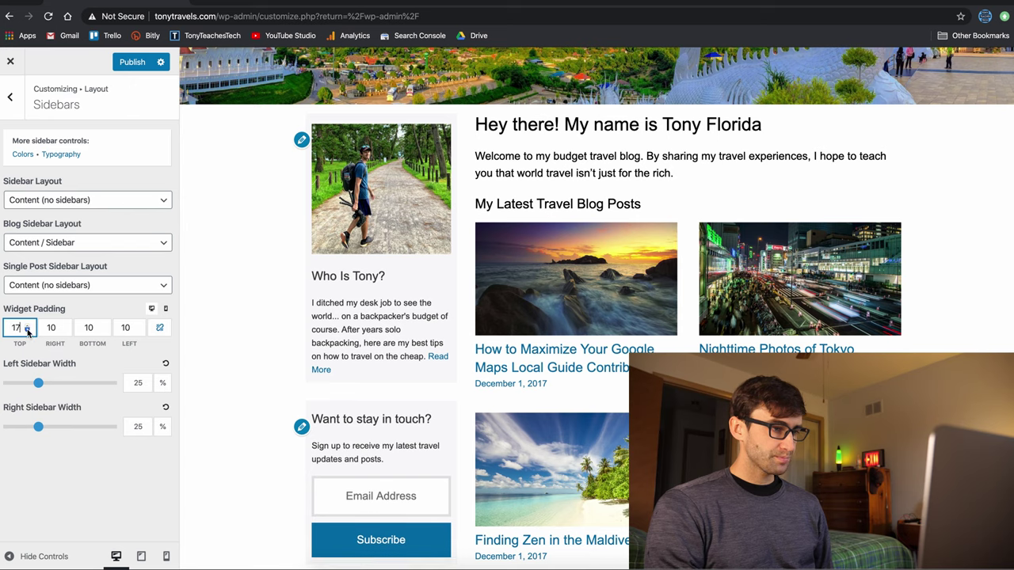
left_click(28, 331)
left_click(27, 331)
left_click(27, 331)
left_click(27, 331)
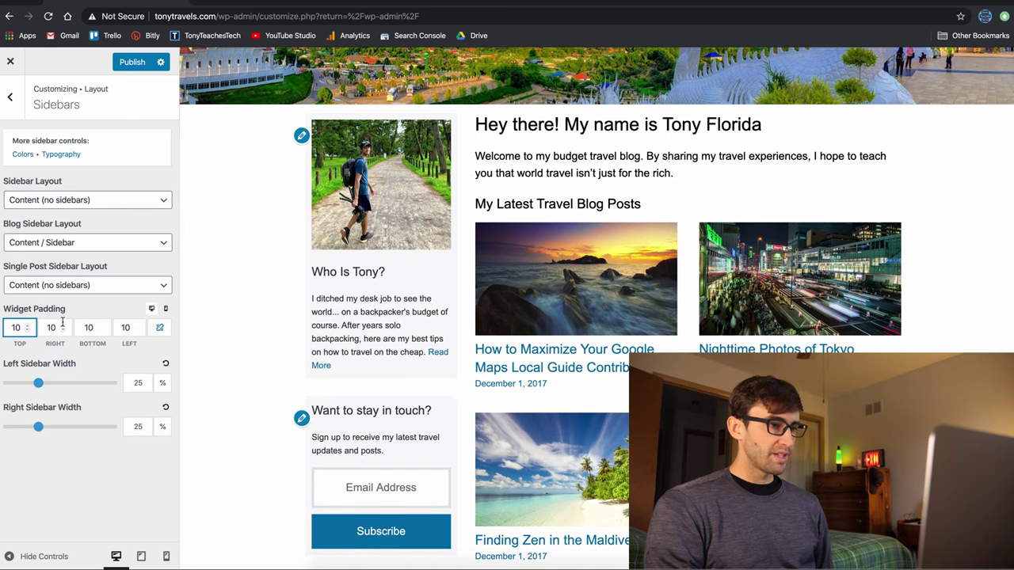
Try a desktop right Widget Padding of 15 on the sidebar widgets and restore 10.
left_click(65, 325)
left_click(64, 325)
left_click(64, 324)
left_click(64, 325)
left_click(64, 325)
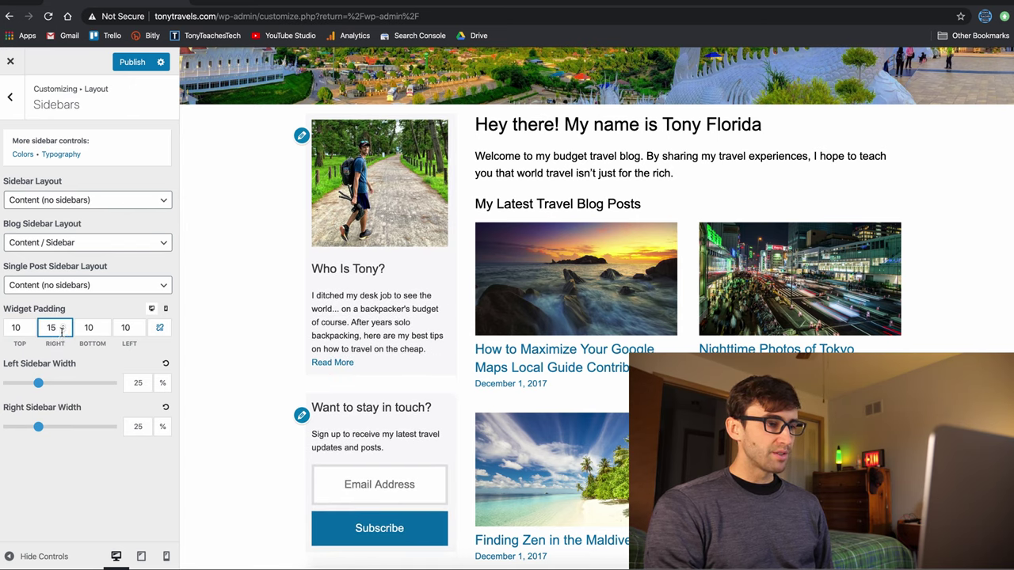
left_click(64, 331)
left_click(64, 331)
left_click(64, 331)
left_click(64, 331)
left_click(64, 331)
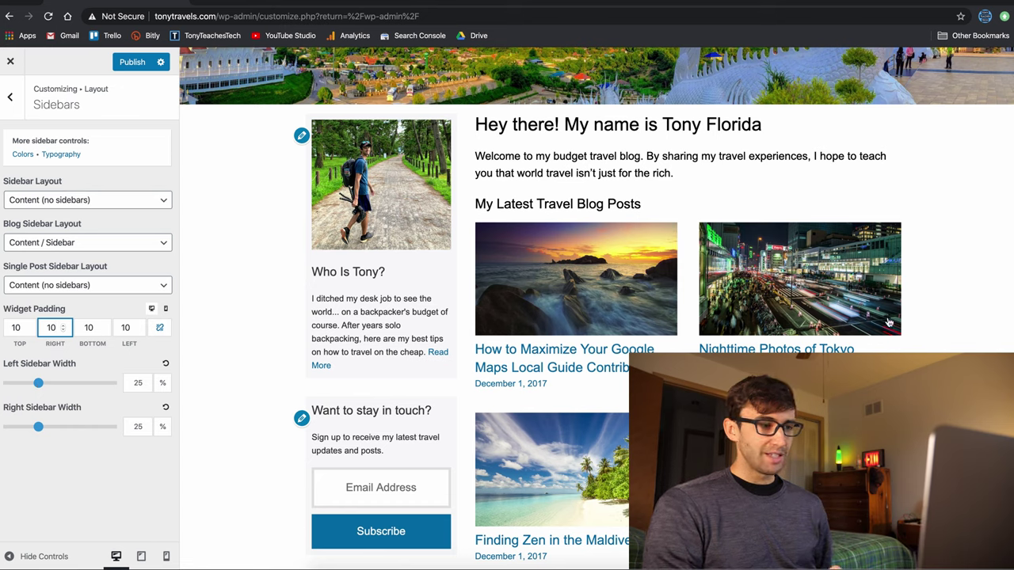
Try a wider Left Sidebar Width and restore 25%.
left_click_drag(38, 383, 71, 386)
left_click_drag(87, 386, 34, 389)
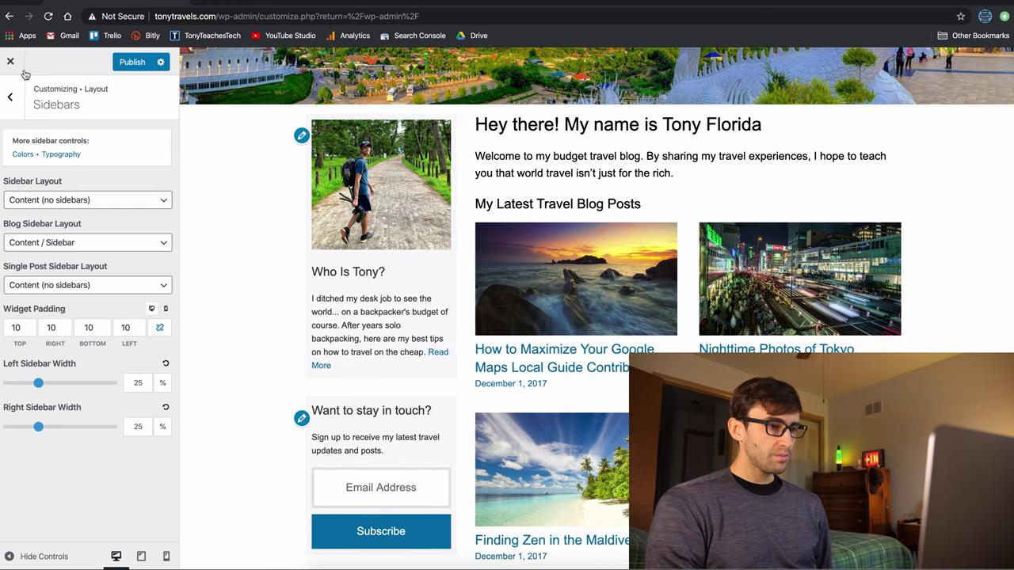
Open the Blog layout settings and view the Travel Blog page's post listing in the preview.
left_click(10, 97)
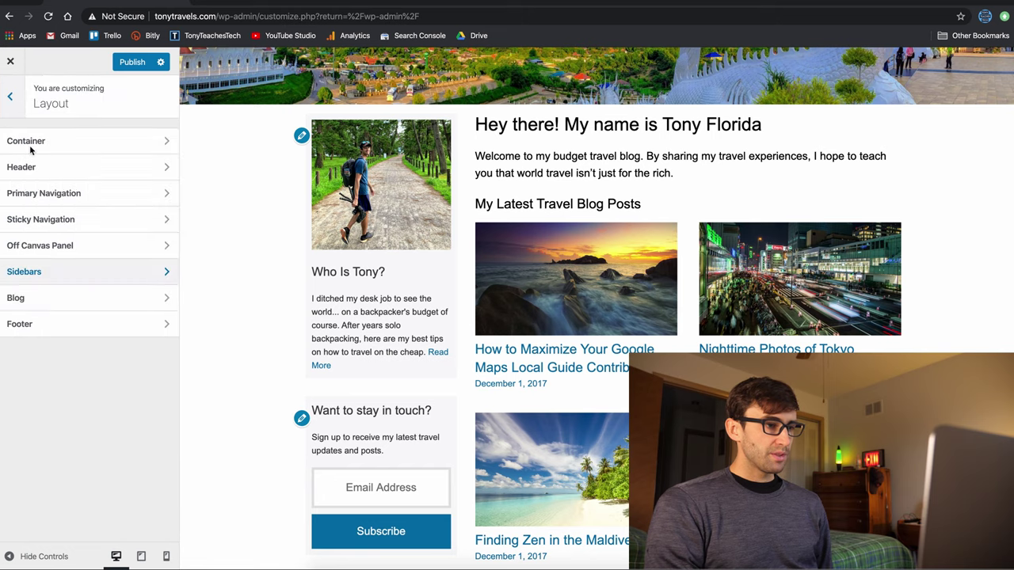
left_click(93, 291)
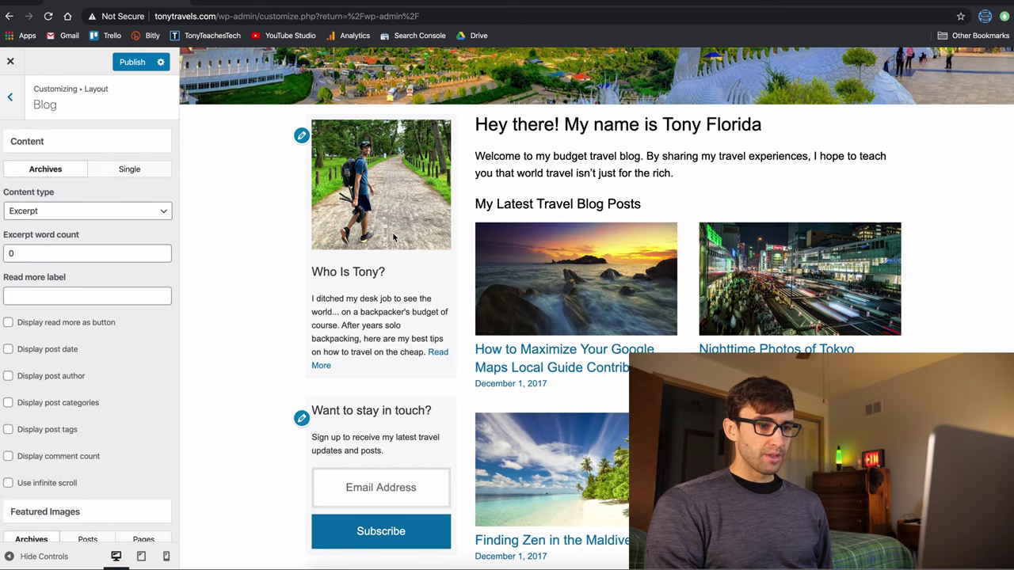
scroll(392, 232, "up", 3)
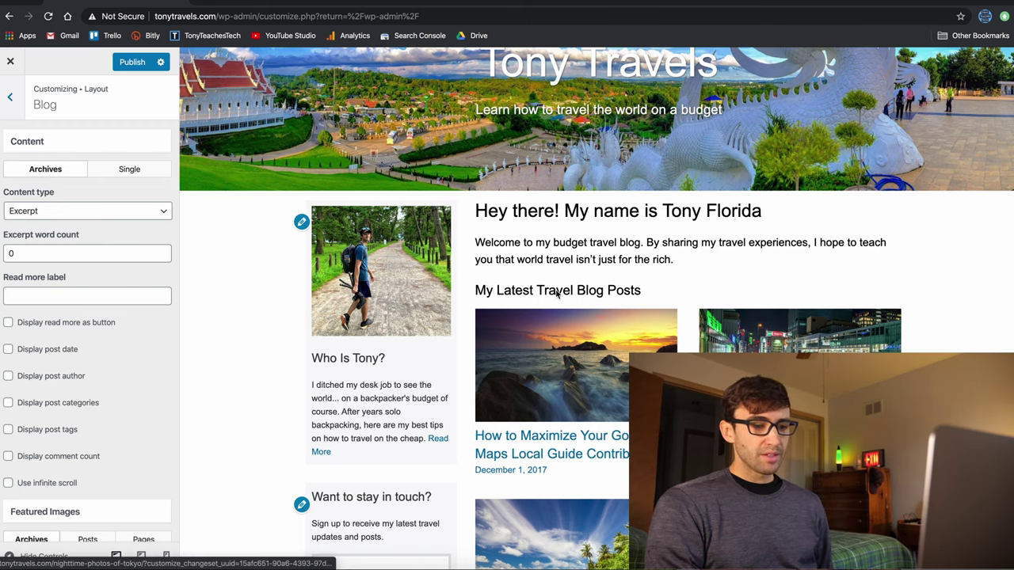
scroll(454, 219, "up", 1)
scroll(454, 219, "up", 3)
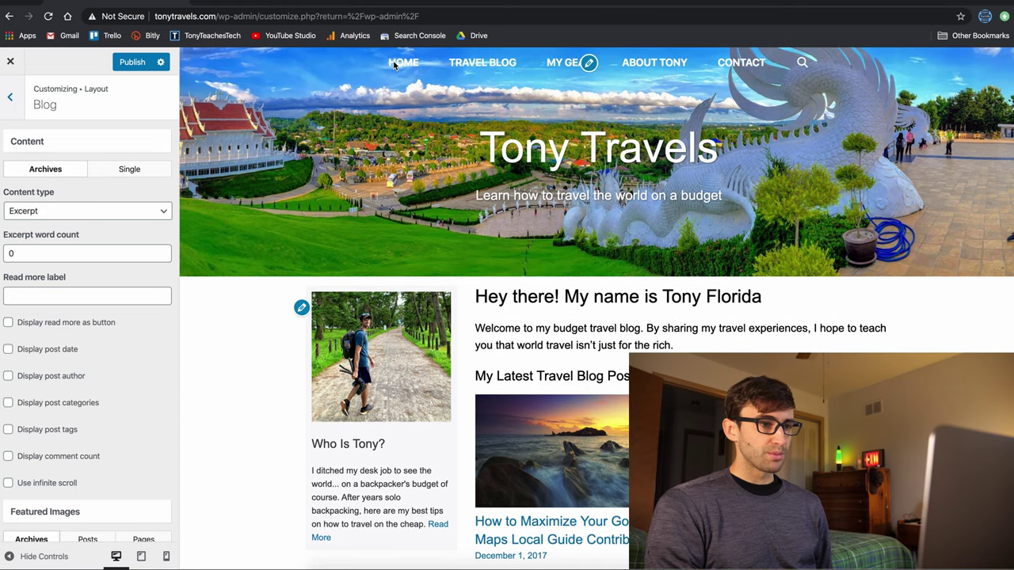
left_click(480, 61)
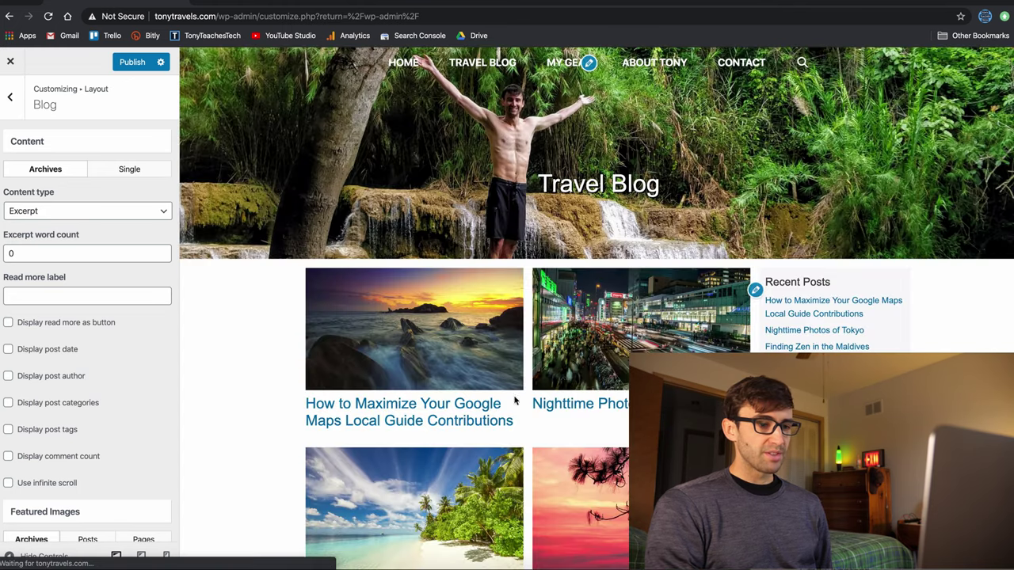
scroll(419, 437, "down", 2)
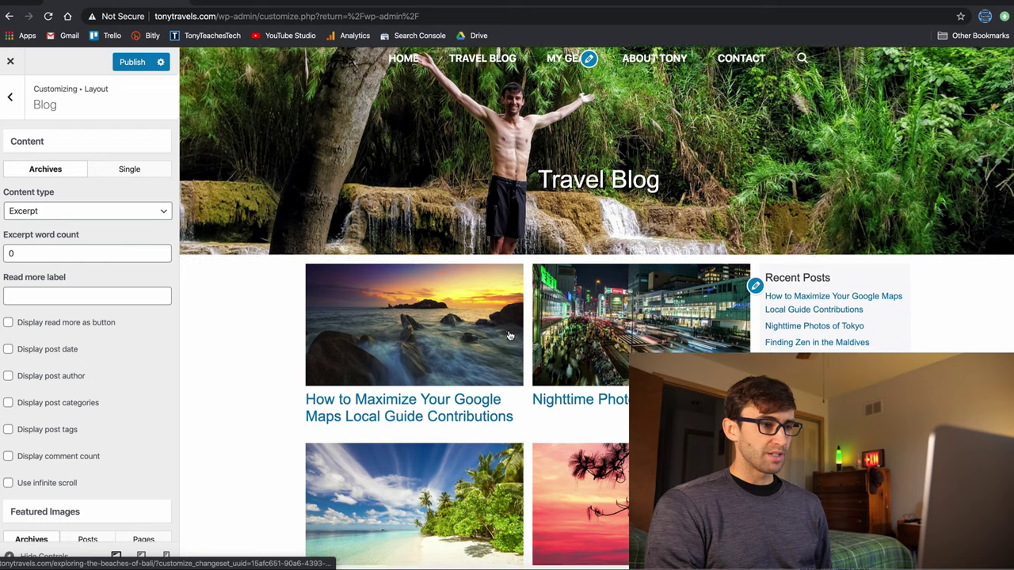
scroll(527, 434, "up", 2)
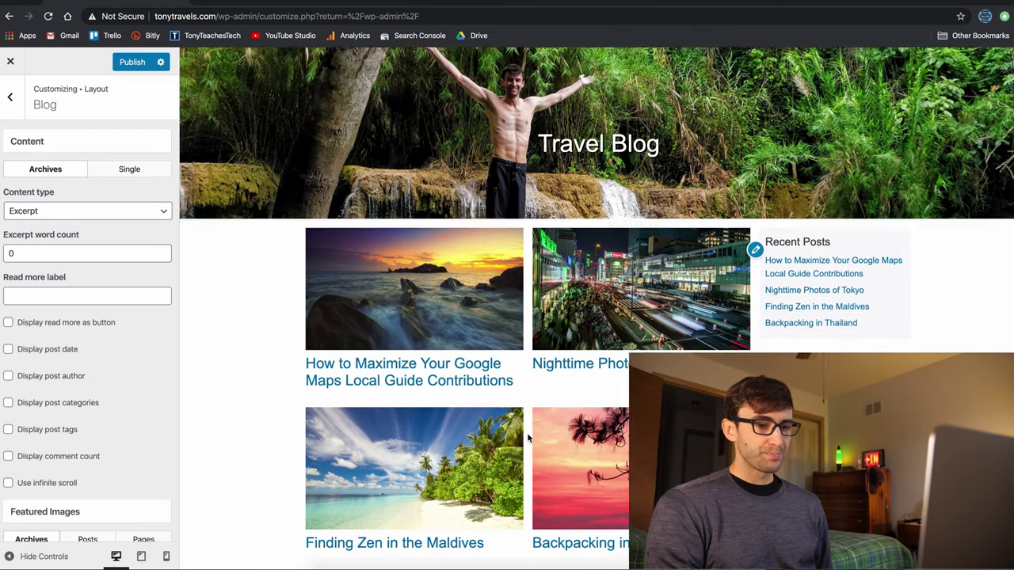
View the Photography and Travel category archive pages in the preview.
left_click(792, 451)
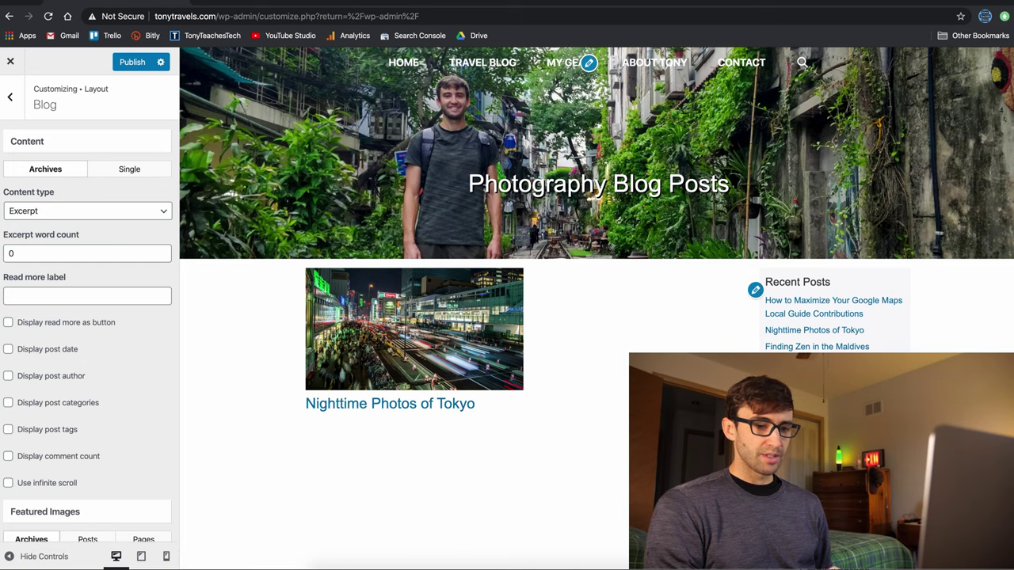
left_click(482, 62)
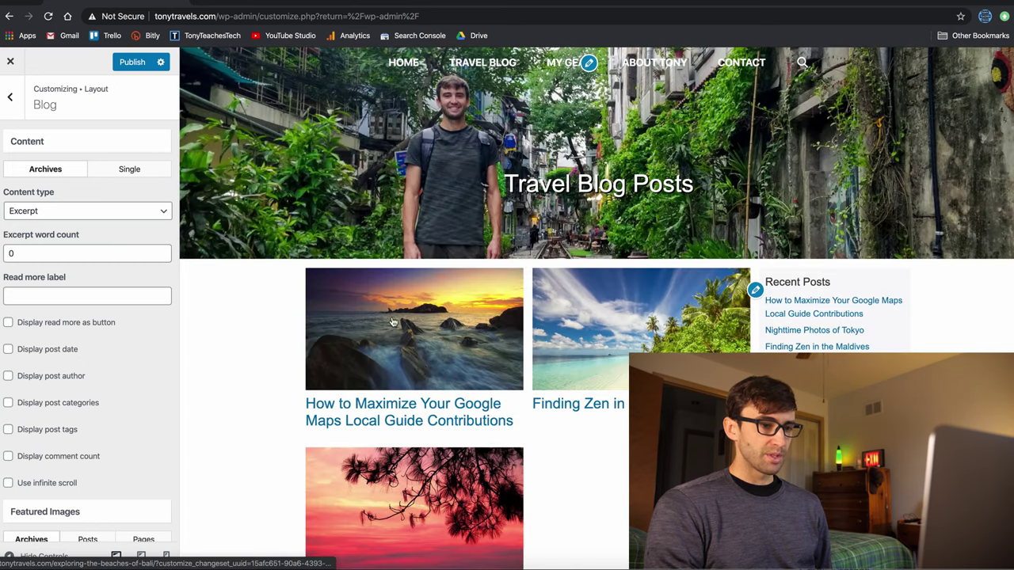
scroll(452, 320, "down", 3)
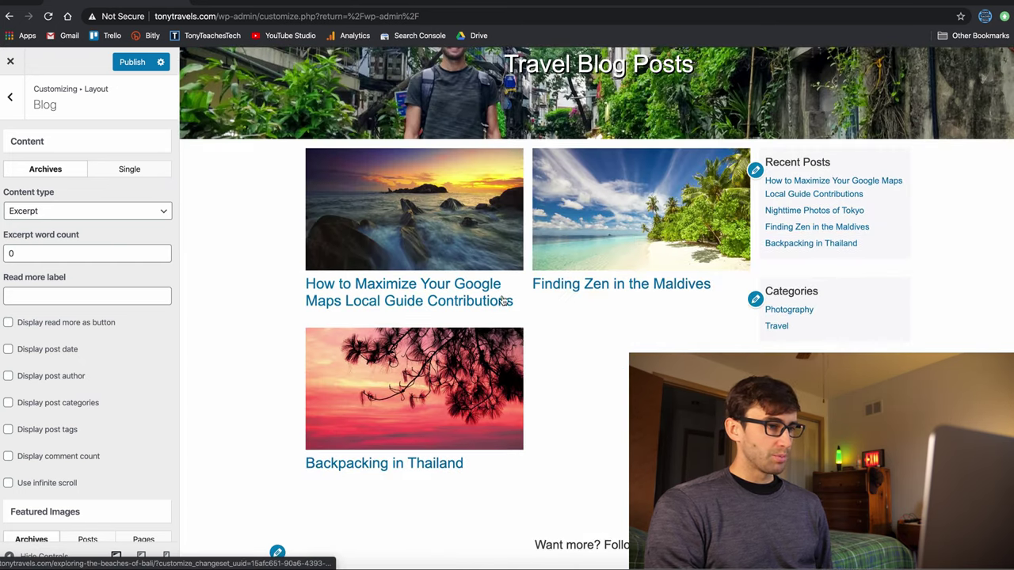
View the Content type choices for blog archives and keep Excerpt.
left_click(101, 213)
left_click(101, 211)
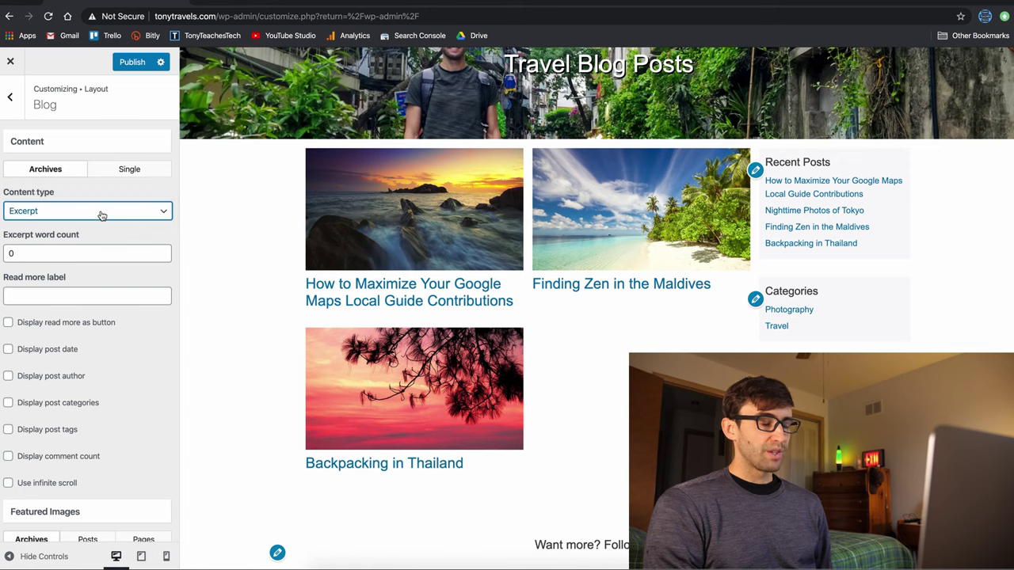
Keep Excerpt as the archive content type, set the excerpt word count to 50, and check the Travel category archive.
left_click(102, 213)
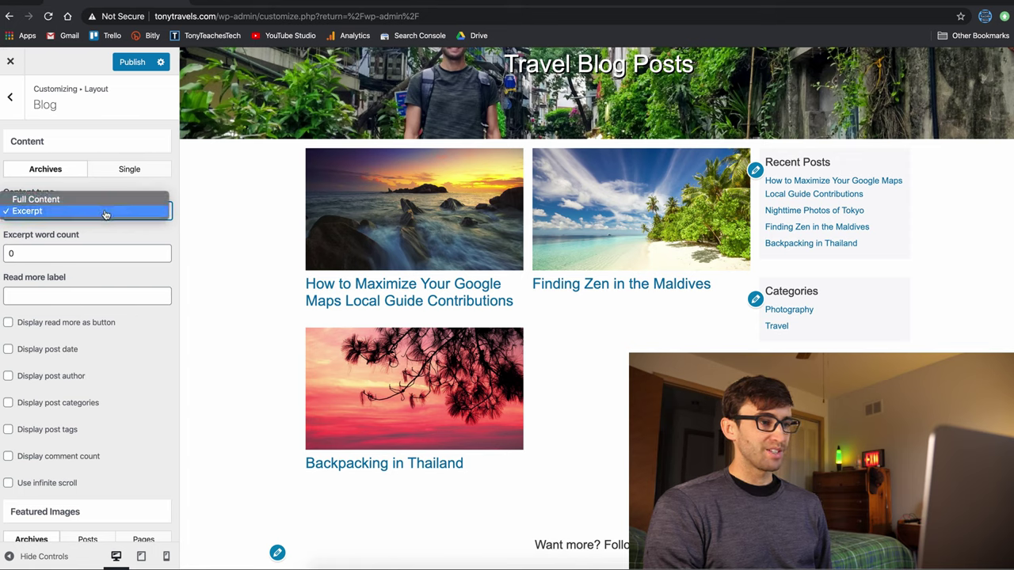
left_click(104, 212)
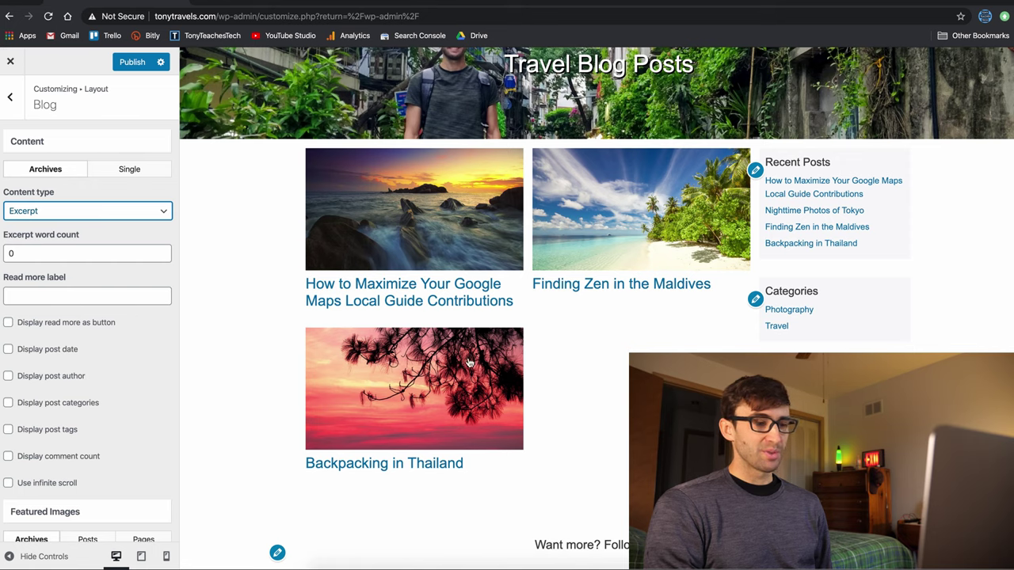
left_click(136, 254)
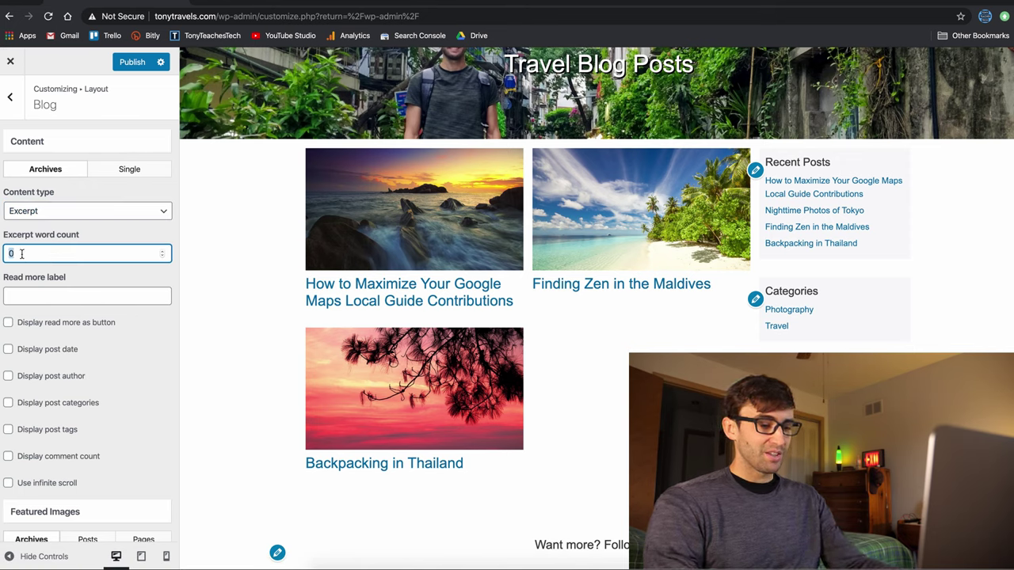
type("50")
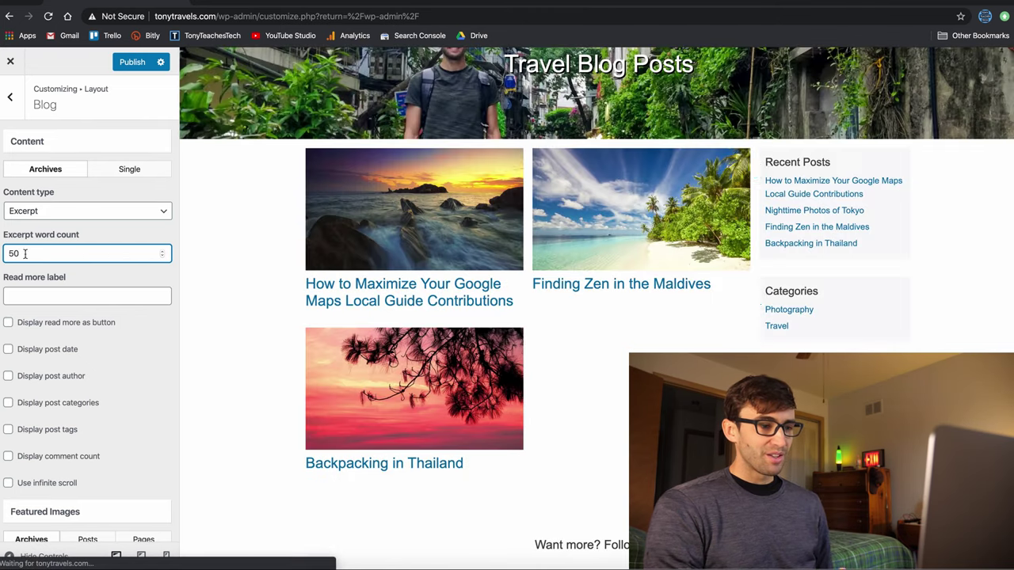
scroll(372, 321, "down", 2)
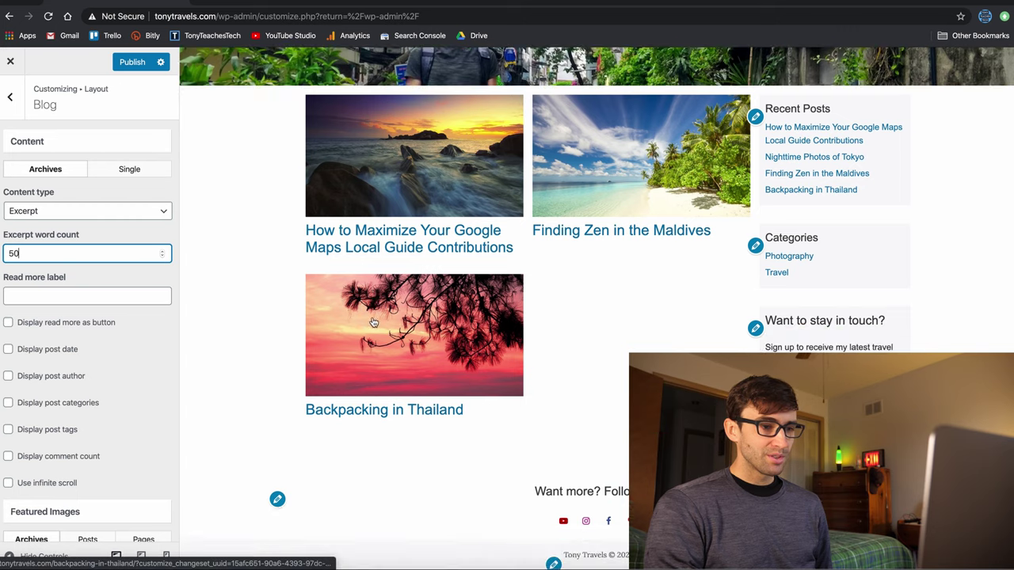
scroll(374, 322, "up", 2)
scroll(374, 321, "up", 3)
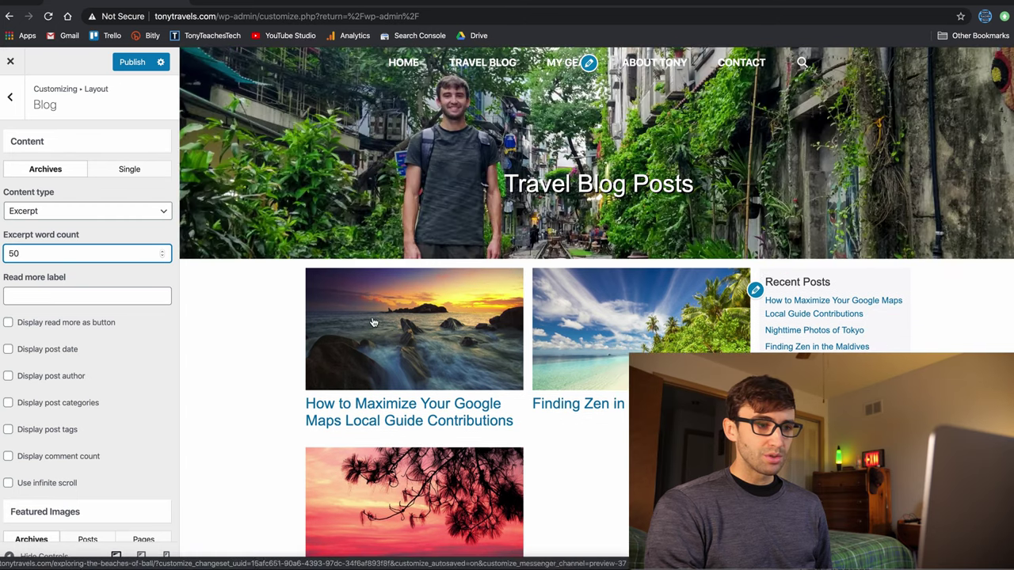
View the Home page, the Travel Blog page and the Photography category archive in the preview.
left_click(404, 63)
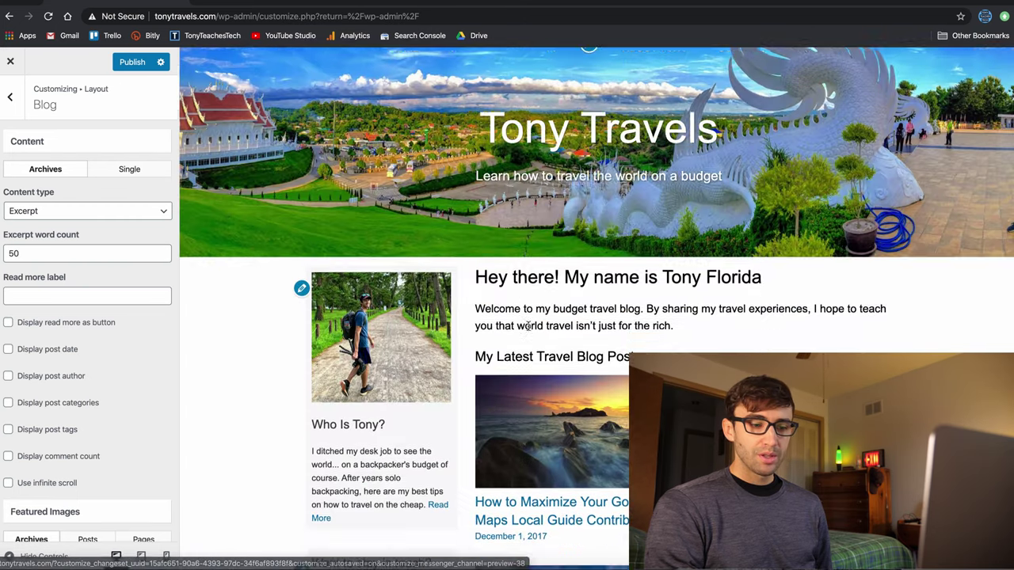
scroll(470, 103, "down", 2)
scroll(470, 103, "up", 2)
left_click(477, 70)
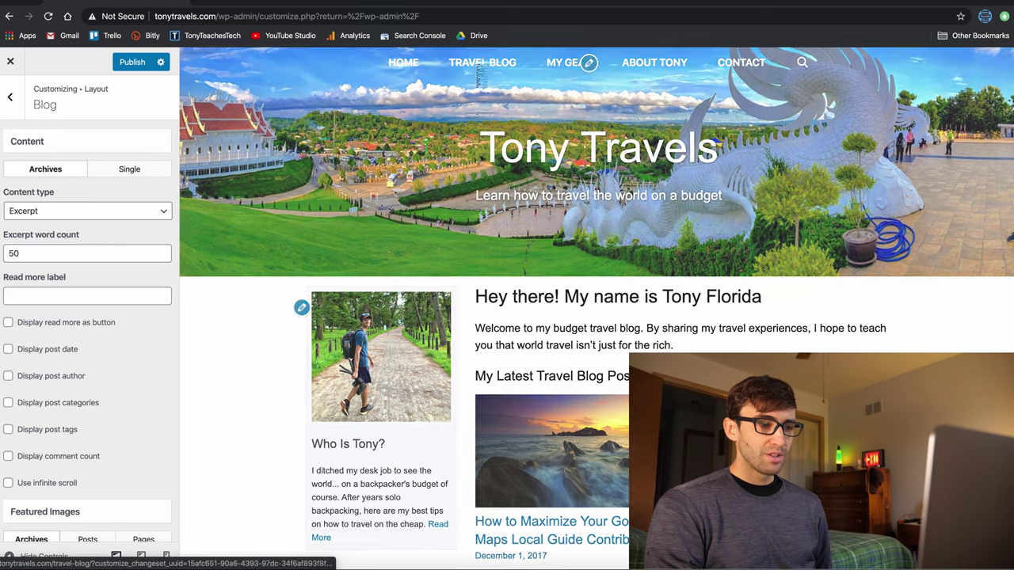
scroll(472, 317, "down", 5)
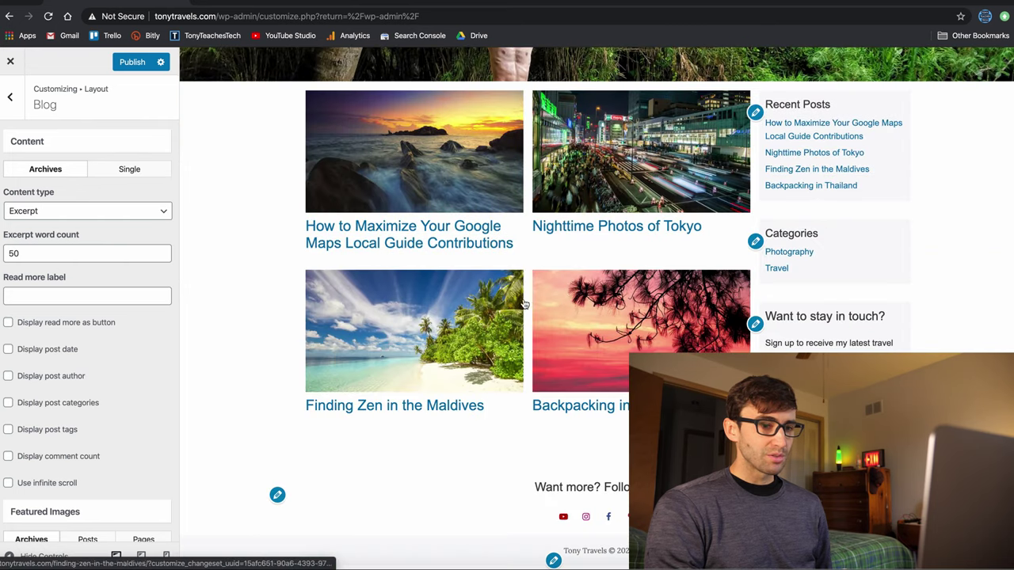
left_click(790, 255)
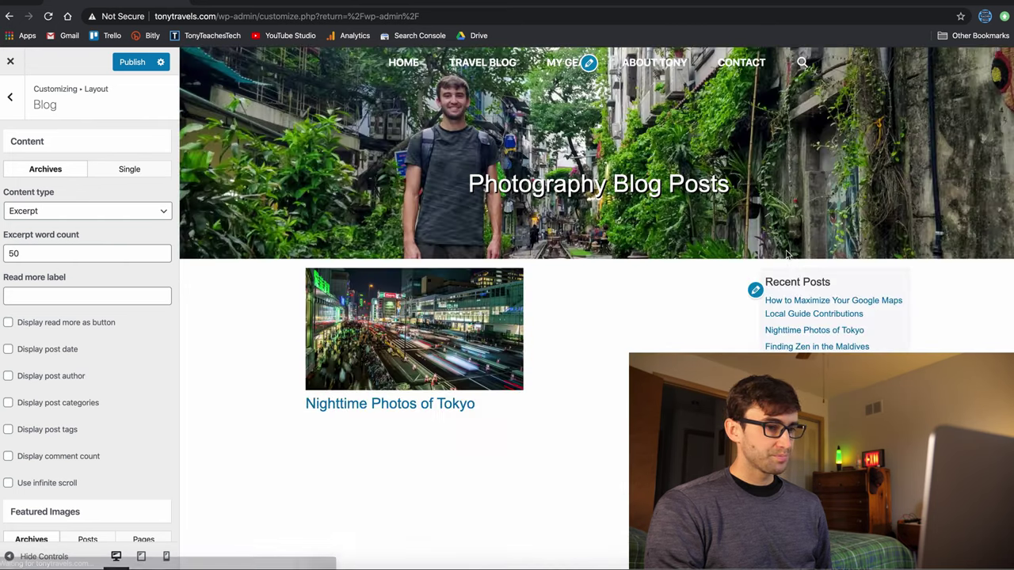
Try displaying read more as a button with the label "Her", and clear the label again.
left_click(87, 253)
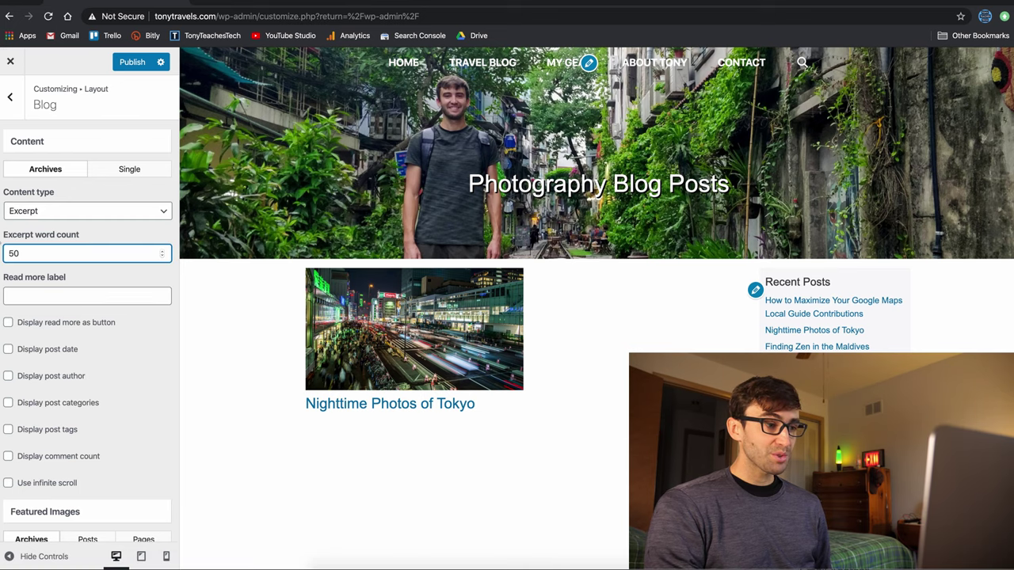
left_click(68, 322)
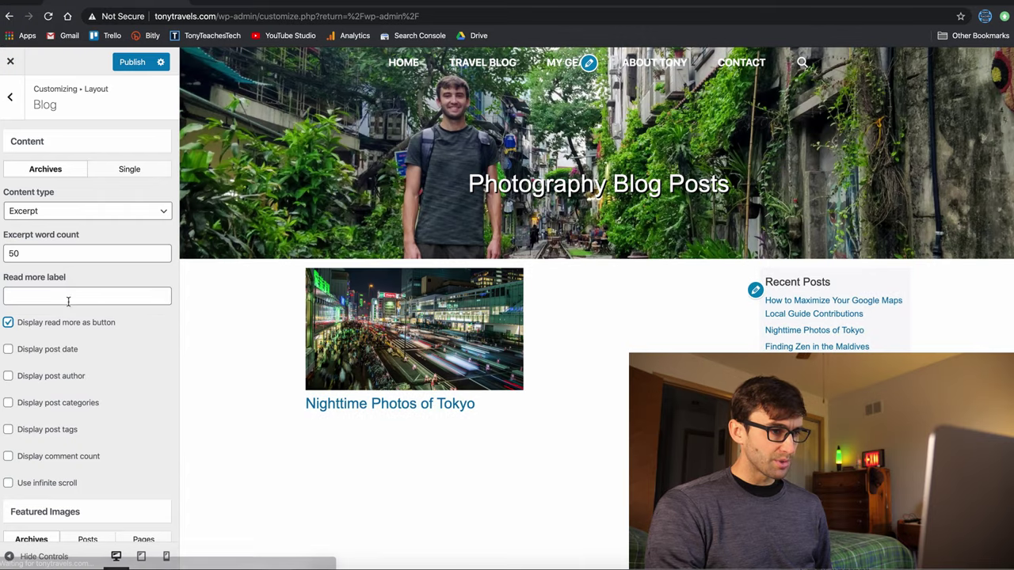
left_click(68, 298)
type("Her")
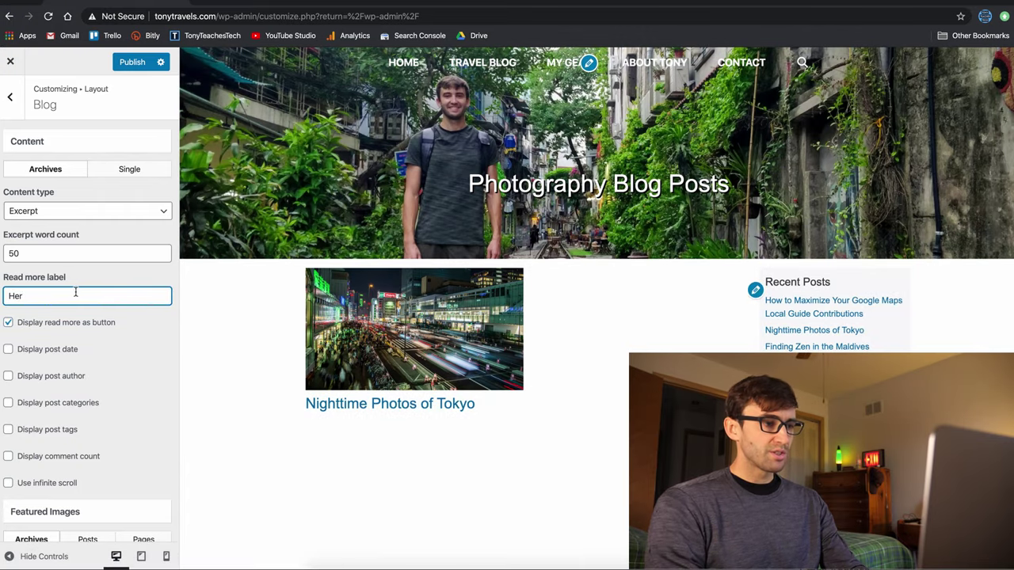
double_click(75, 293)
key("BackSpace")
Clear the excerpt word count and check the post listing on the Travel Blog page.
double_click(14, 252)
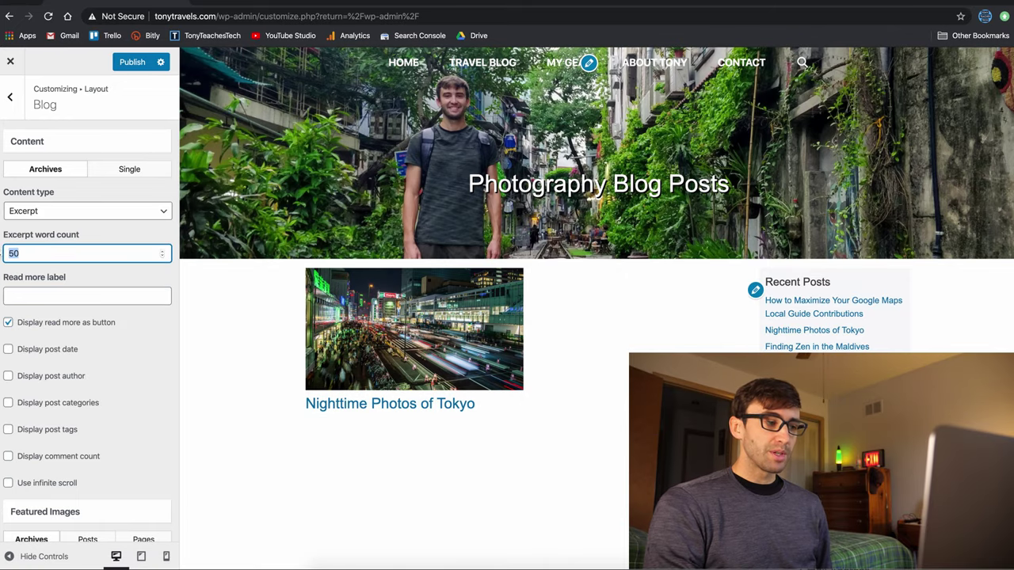
key("BackSpace")
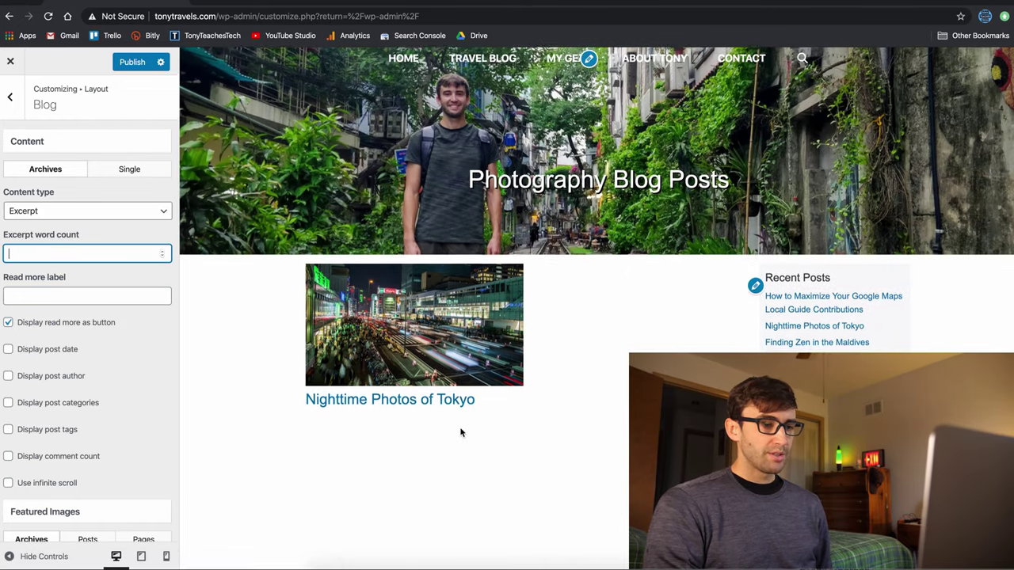
left_click(479, 63)
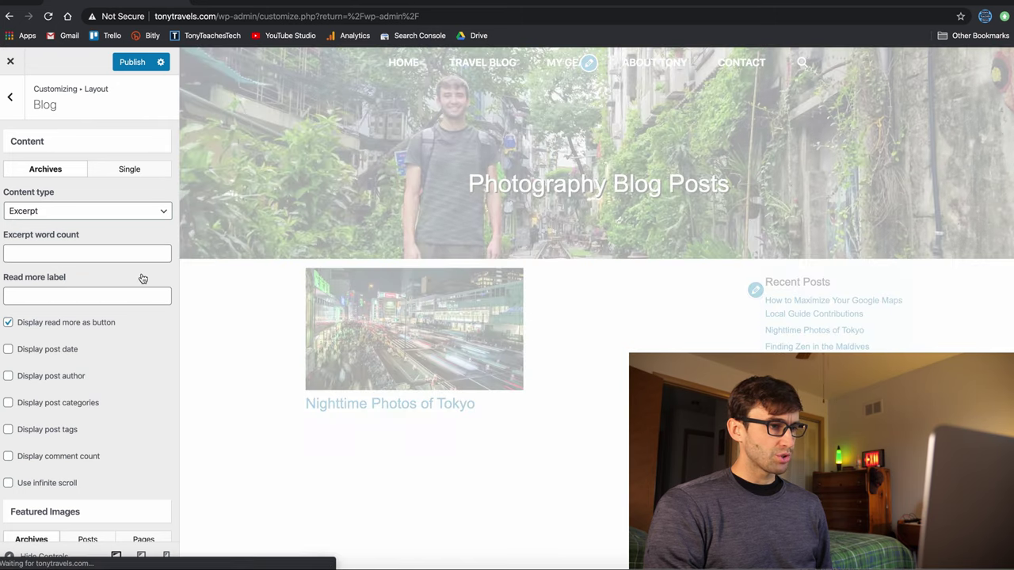
scroll(307, 333, "down", 5)
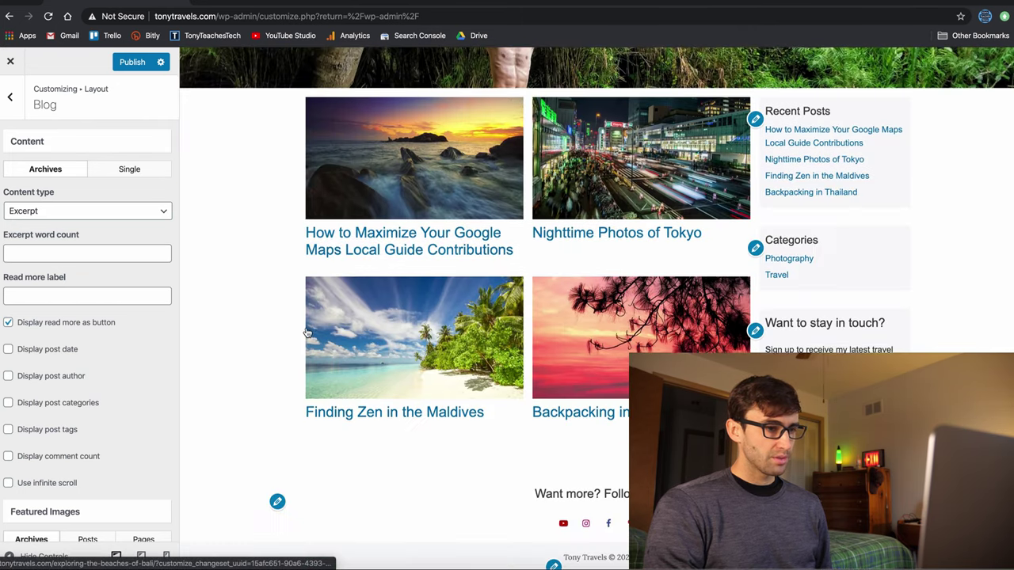
scroll(310, 281, "up", 1)
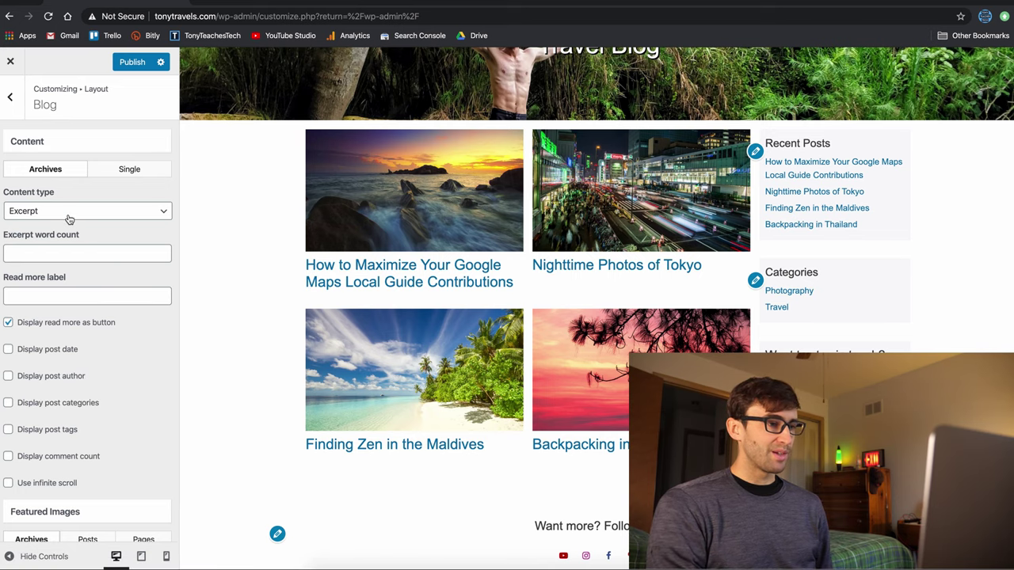
Set the excerpt word count to 0 and turn off displaying read more as a button.
left_click(70, 252)
type("0")
left_click(109, 294)
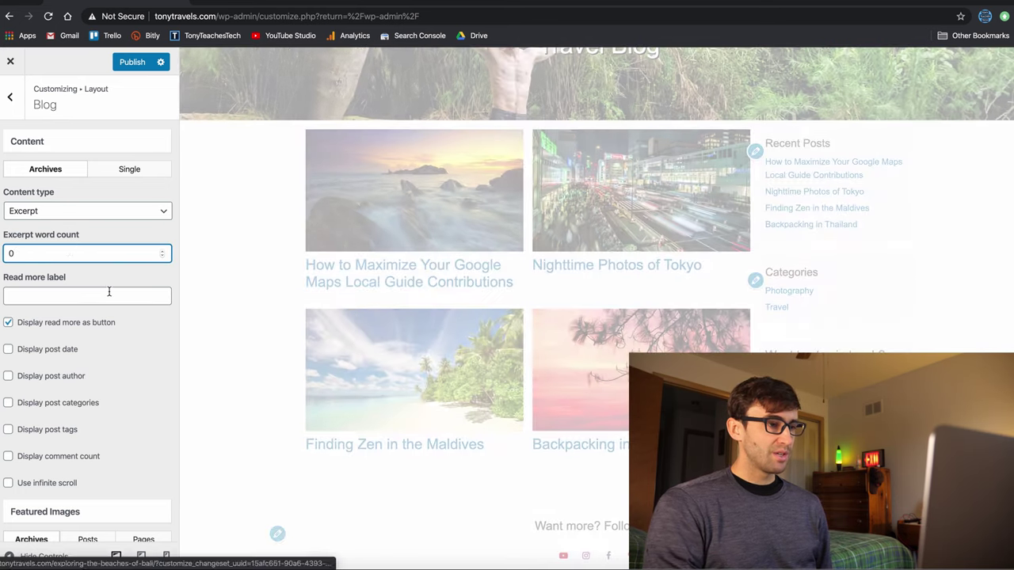
scroll(109, 292, "down", 2)
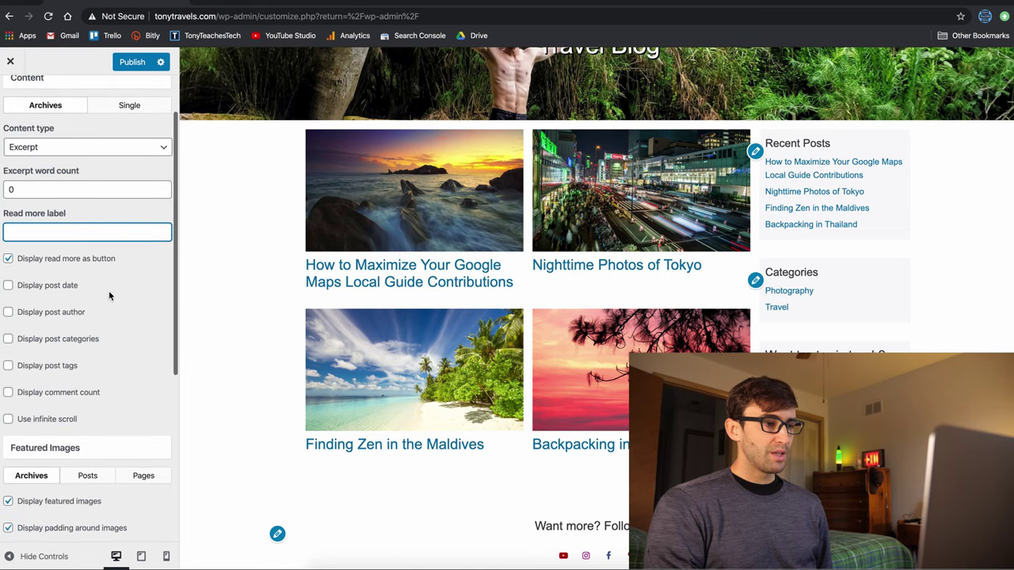
left_click(93, 263)
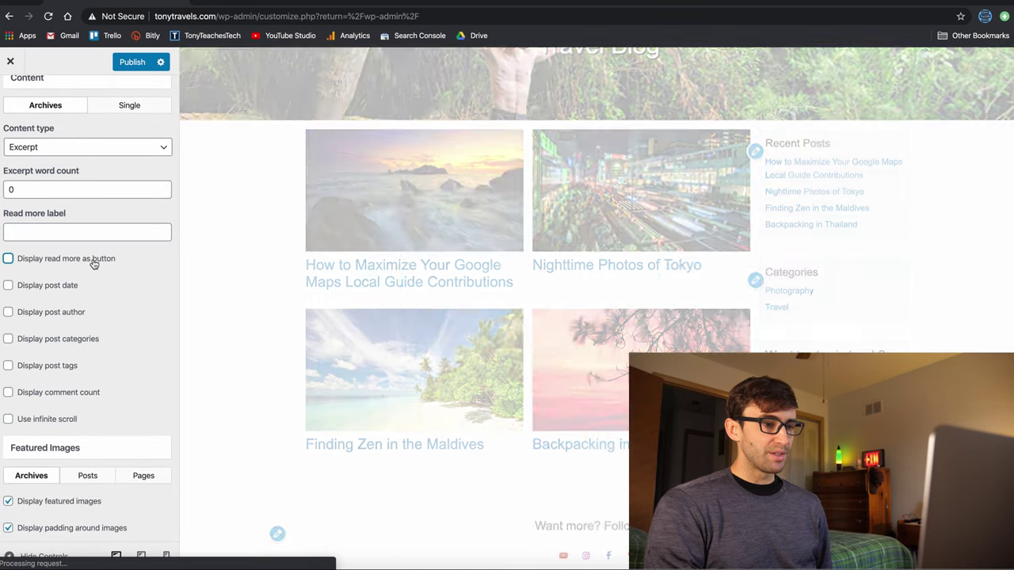
Try displaying the post date and post author on blog archives, and turn both off again.
scroll(102, 291, "down", 1)
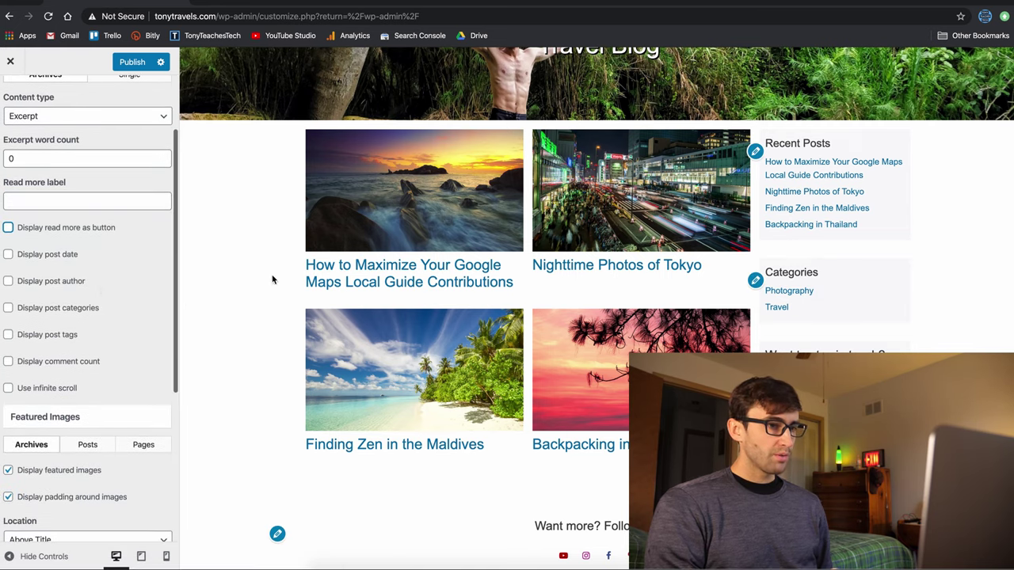
left_click(69, 256)
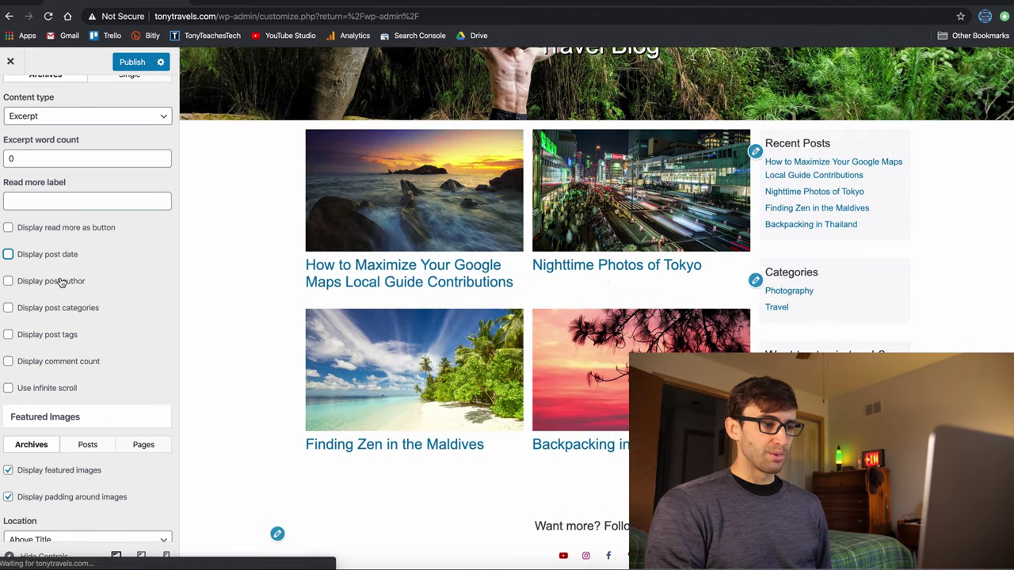
left_click(62, 282)
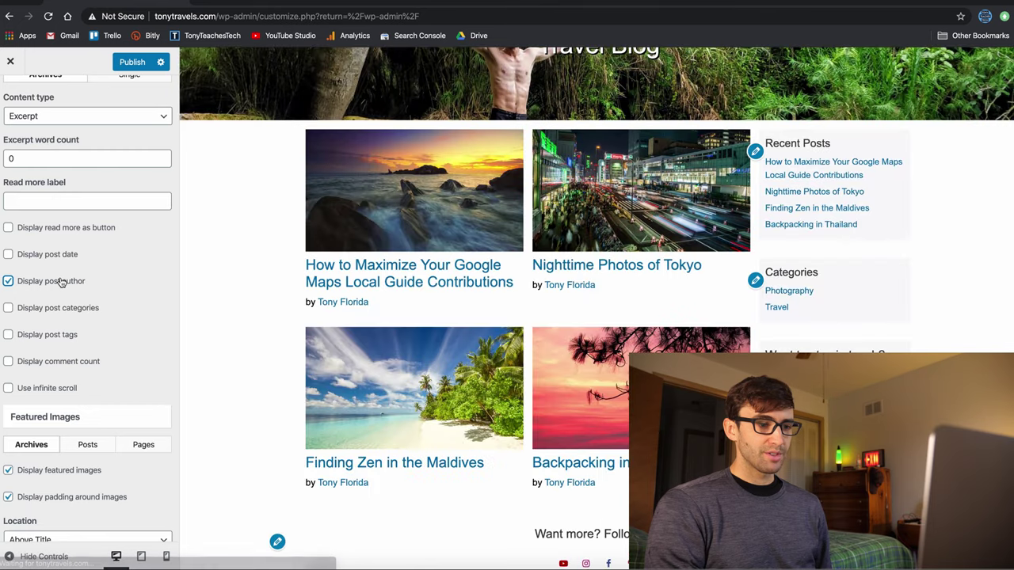
left_click(62, 284)
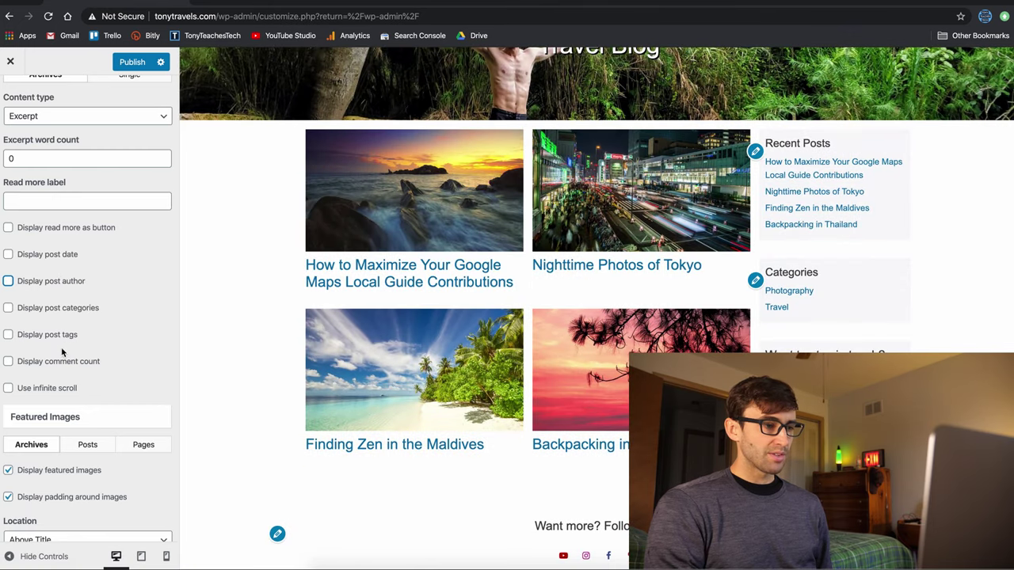
Open the single post content settings and try the post date and post navigation display on the Google Maps post.
scroll(126, 317, "up", 3)
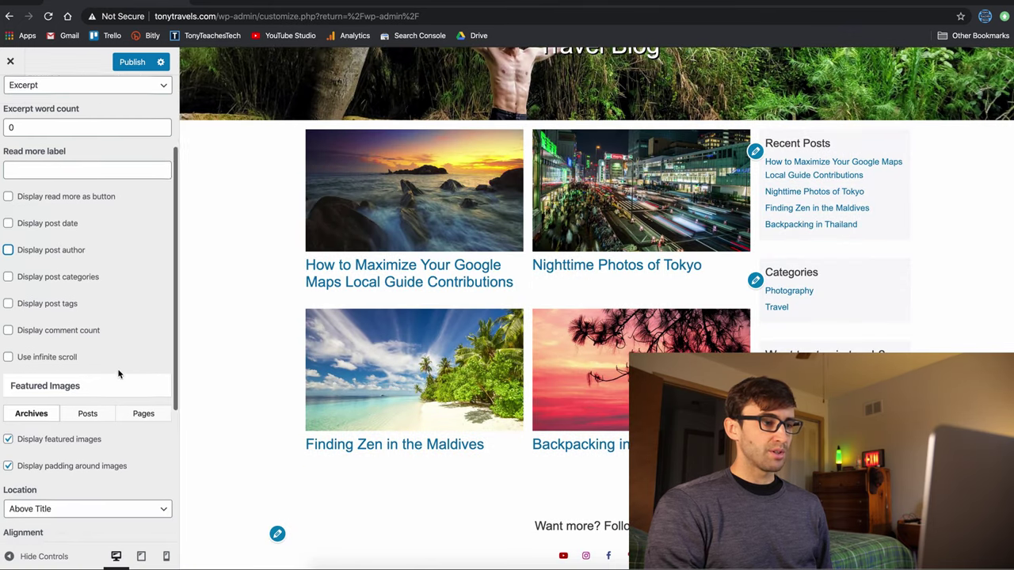
left_click(127, 169)
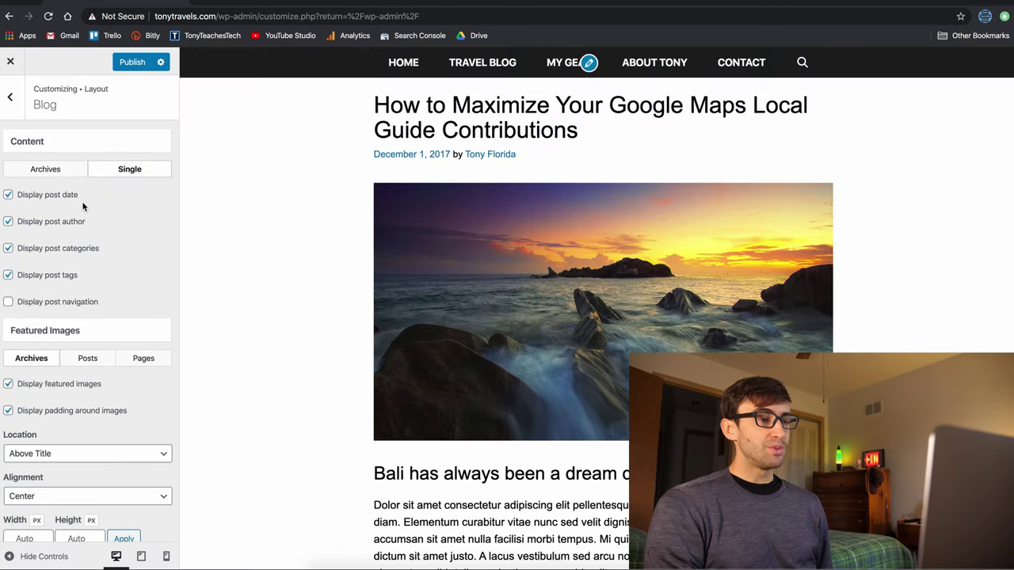
left_click(62, 197)
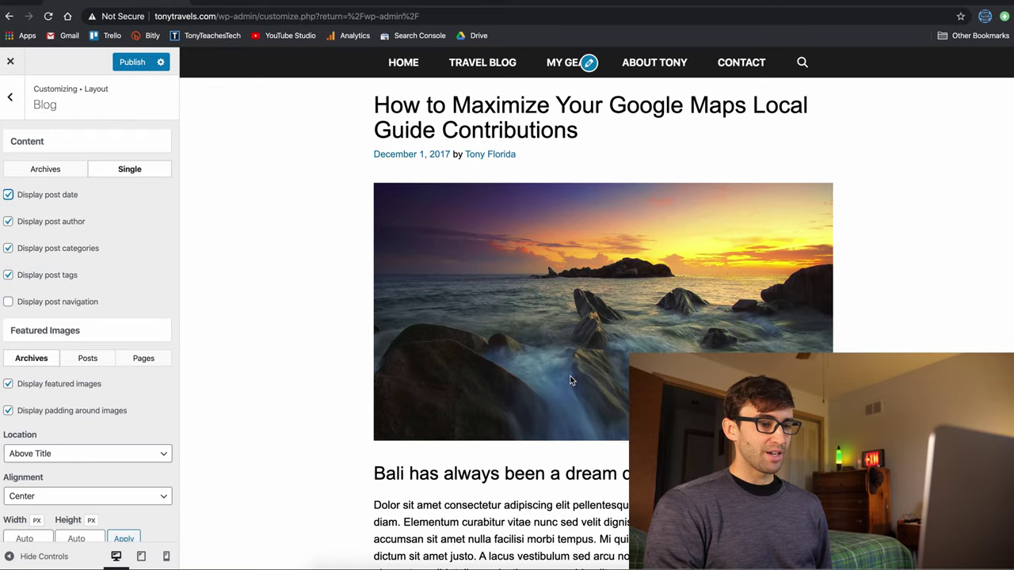
scroll(569, 381, "down", 15)
scroll(430, 172, "up", 1)
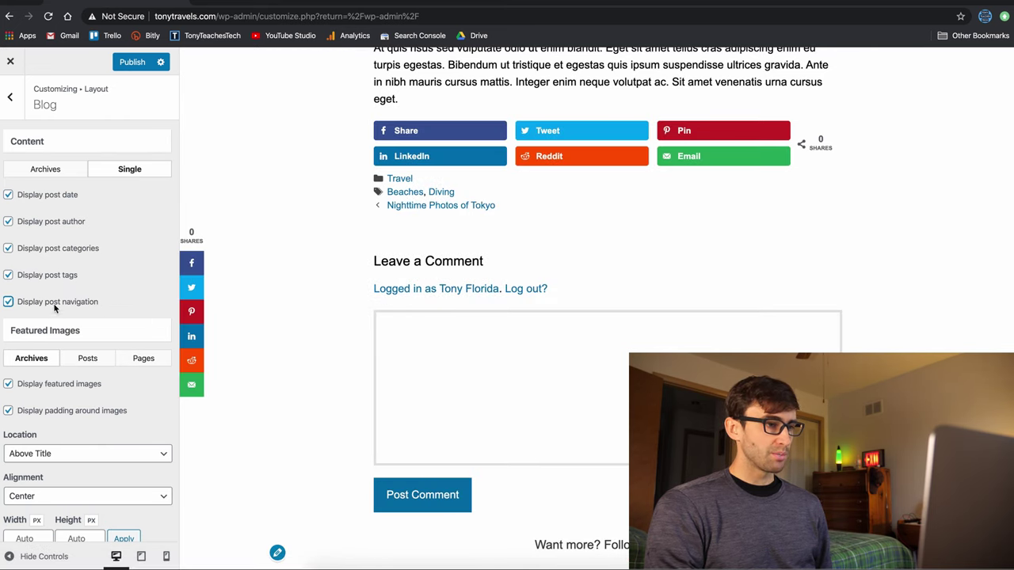
Return to the archive content settings and view the featured image options for pages alongside the open post.
left_click(67, 174)
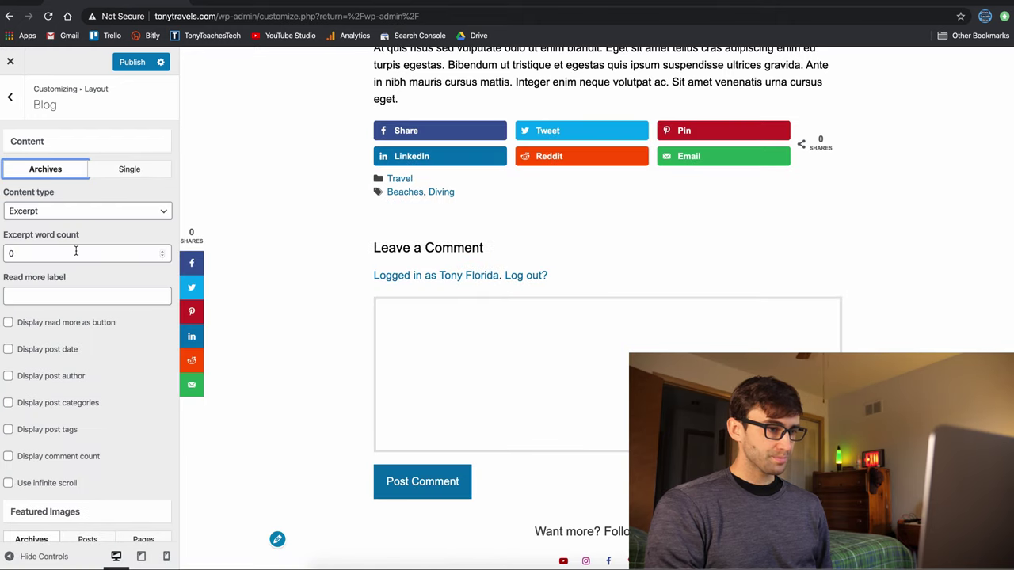
scroll(76, 252, "down", 4)
scroll(480, 211, "up", 3)
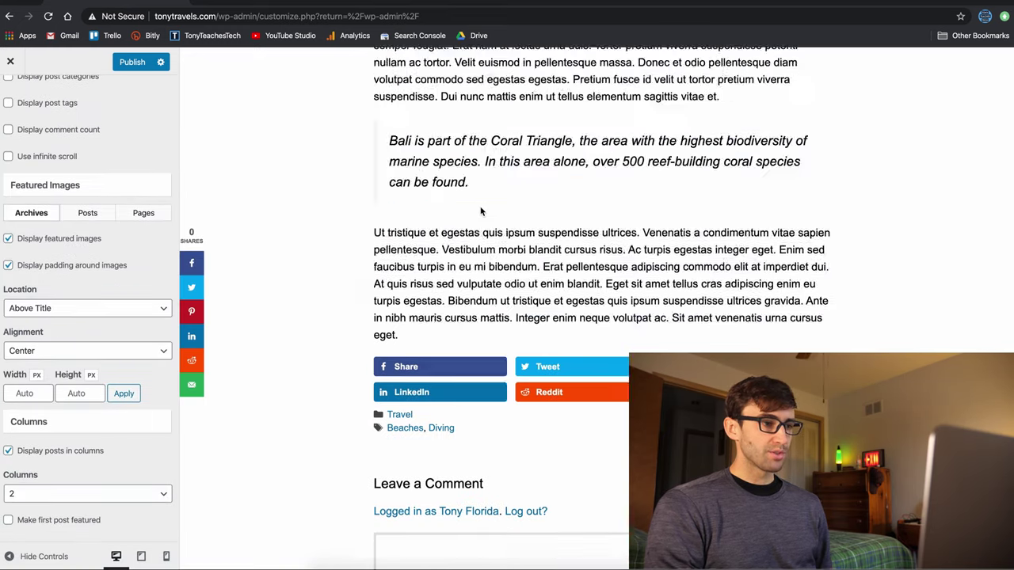
scroll(480, 209, "up", 10)
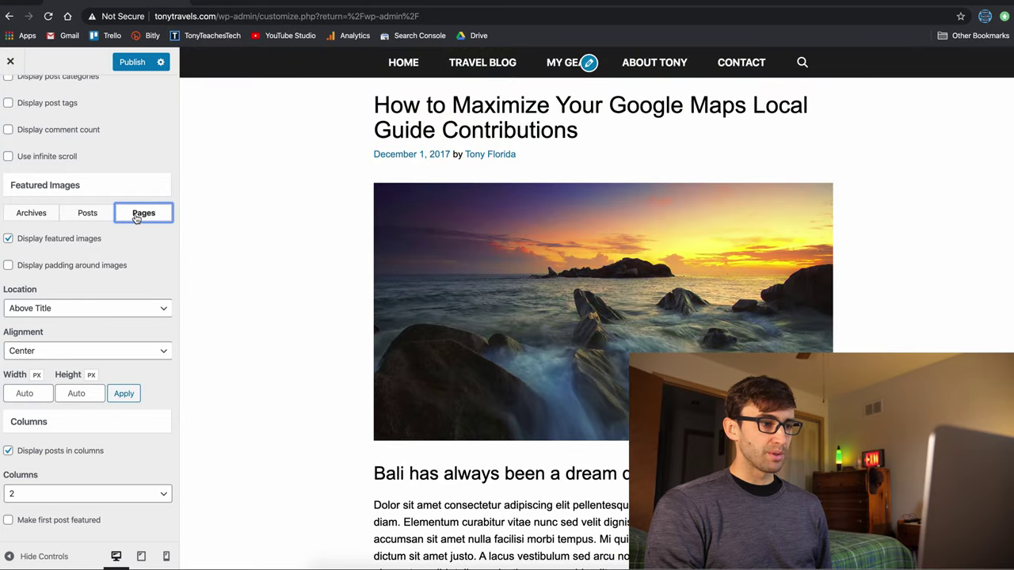
Try hiding the featured image on single posts, display it again, and highlight the post title above it.
left_click(92, 216)
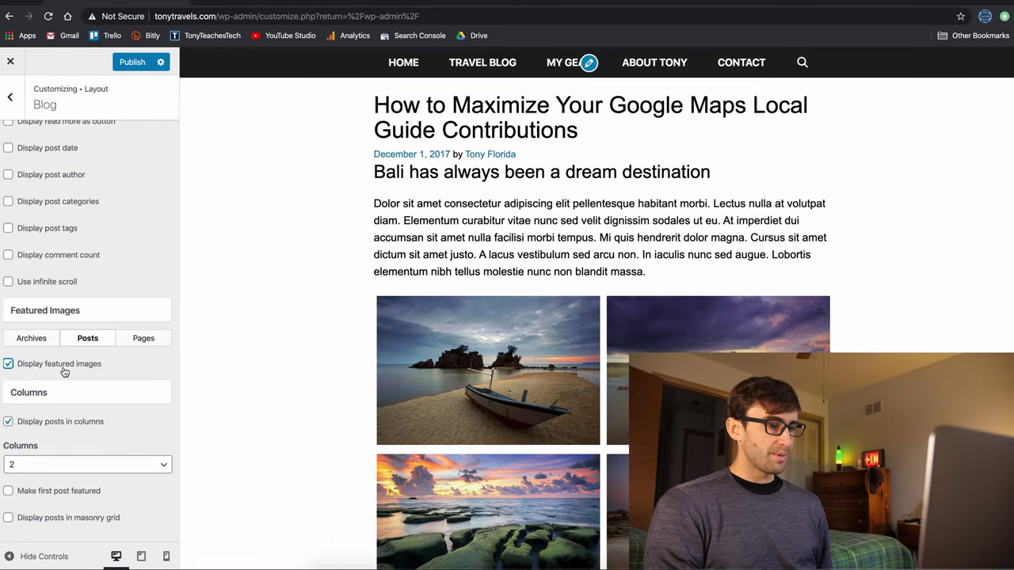
scroll(64, 369, "down", 2)
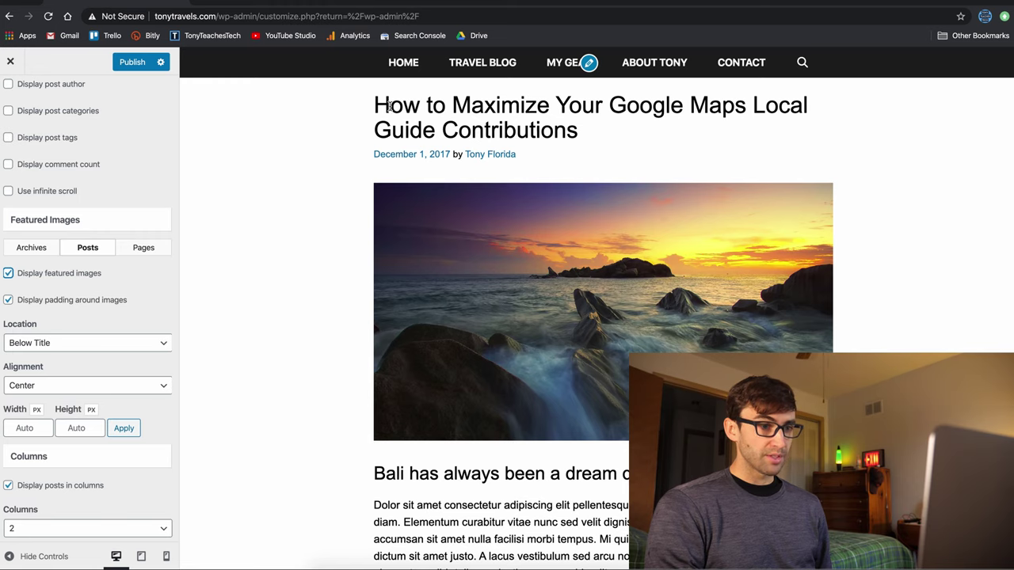
left_click_drag(389, 106, 550, 146)
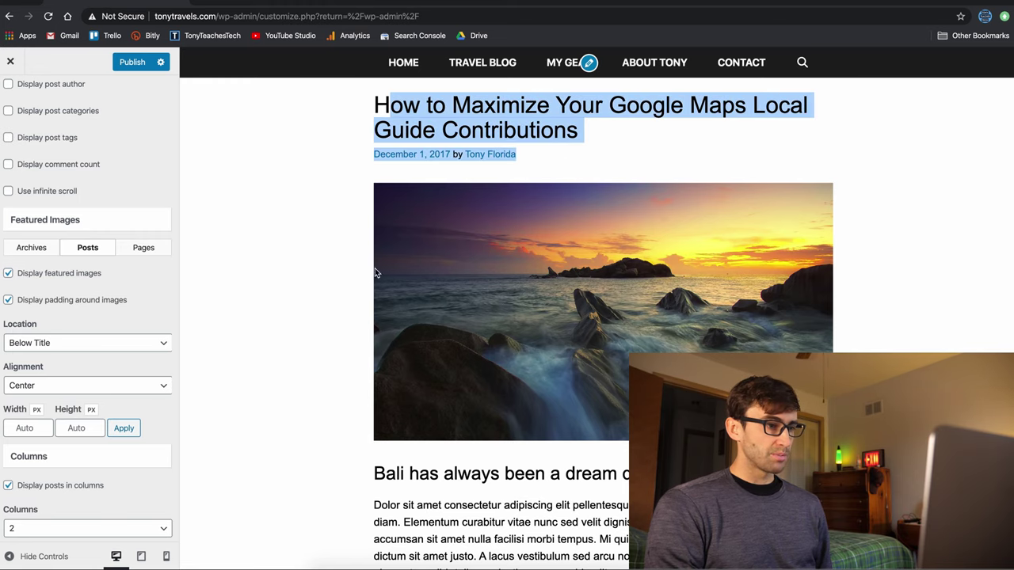
Try the Above Title location for the featured image on single posts, restore Below Title, and highlight the post title.
left_click(95, 346)
left_click(96, 354)
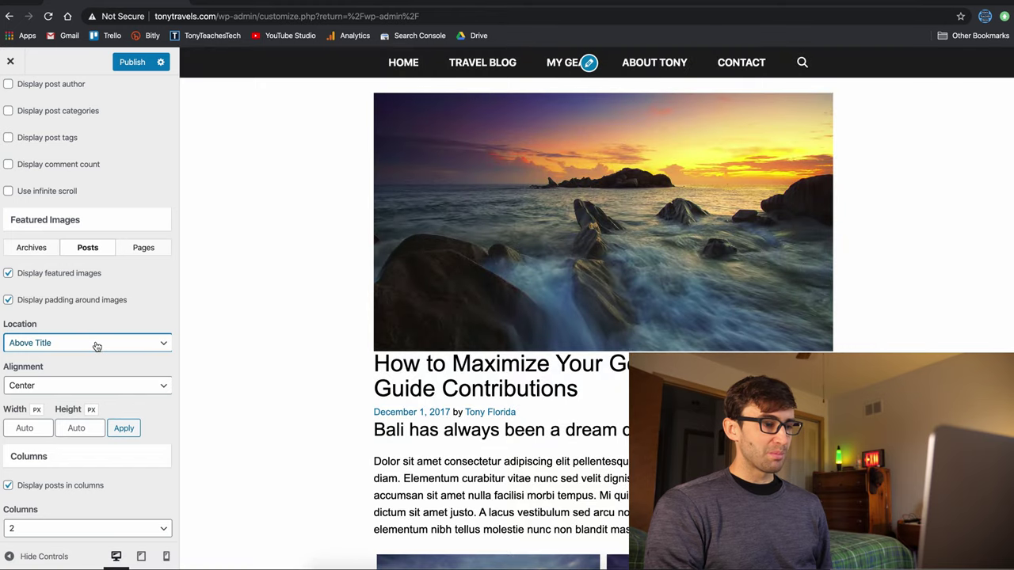
left_click(95, 343)
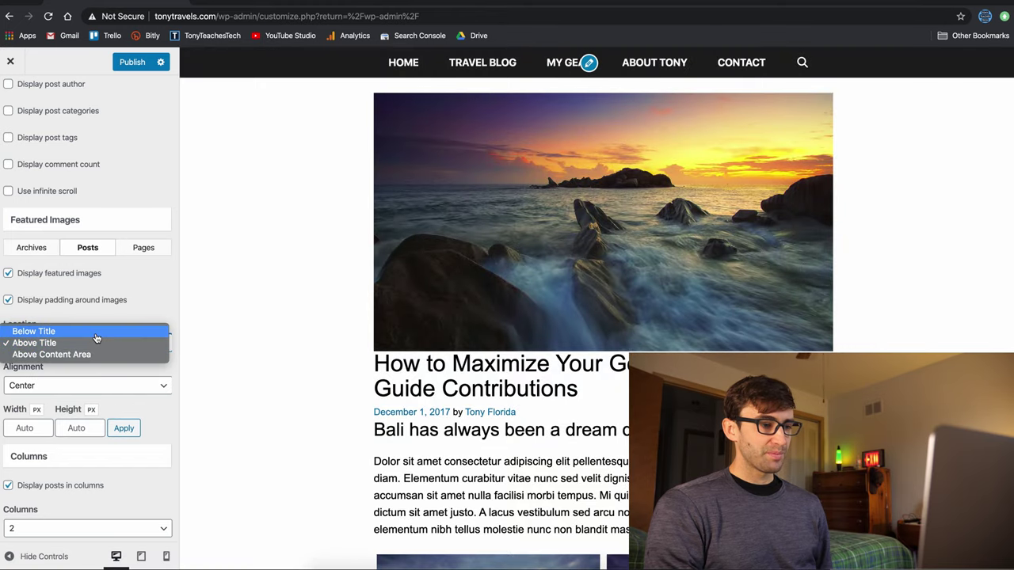
left_click(96, 332)
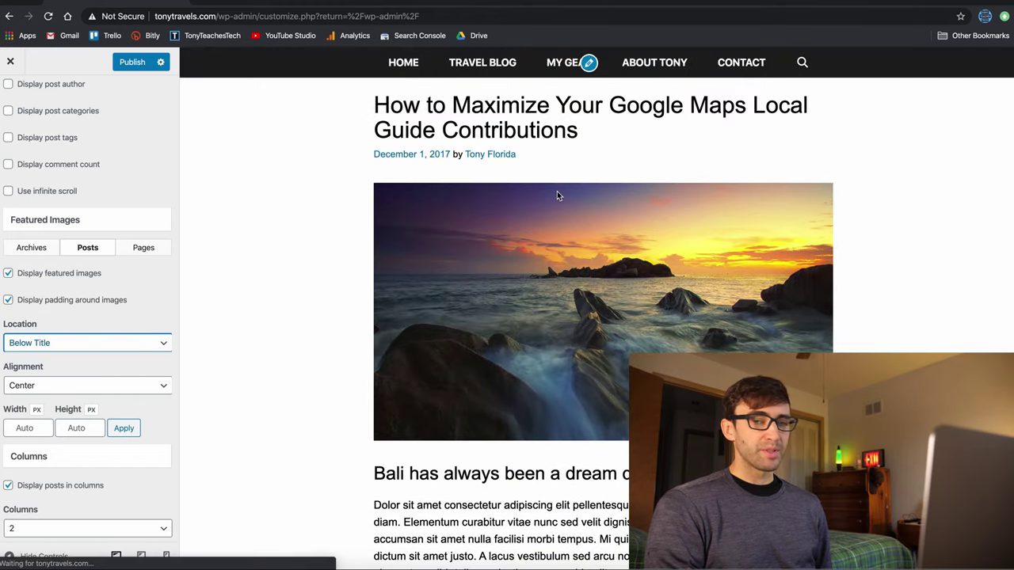
left_click_drag(375, 105, 599, 139)
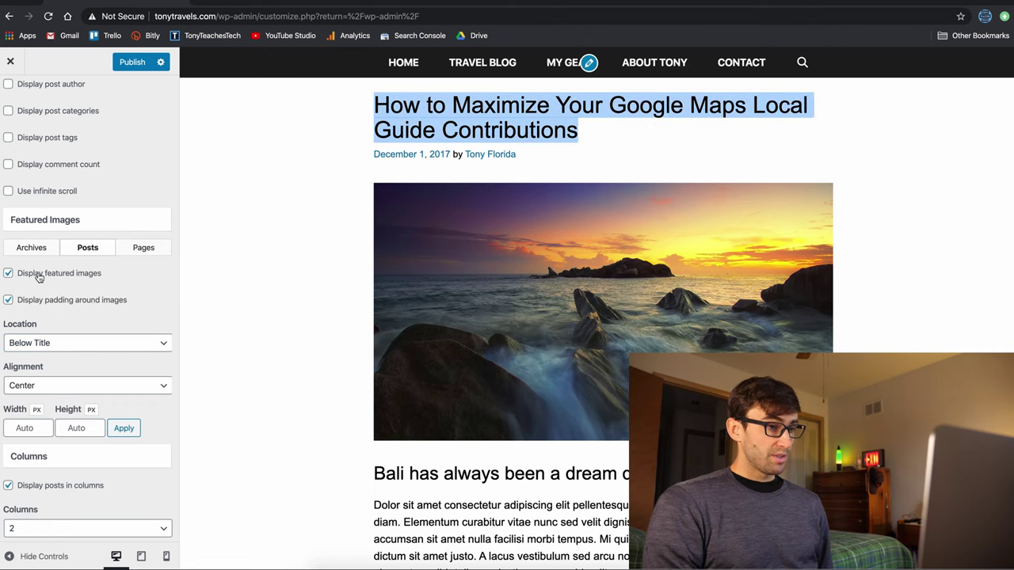
View the featured image options for pages and archives, with the Travel Blog page open for the archive options.
left_click(143, 249)
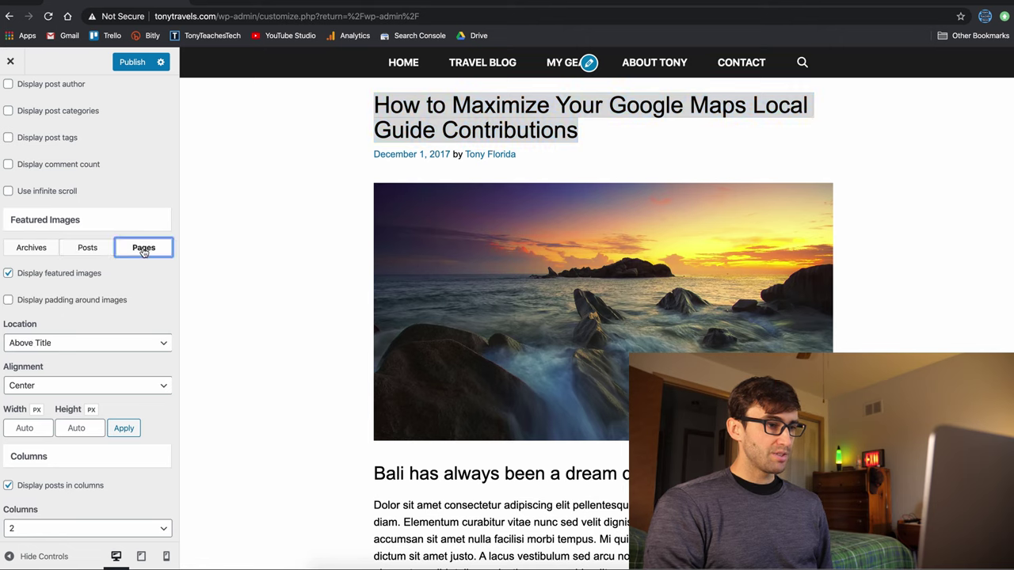
left_click(555, 155)
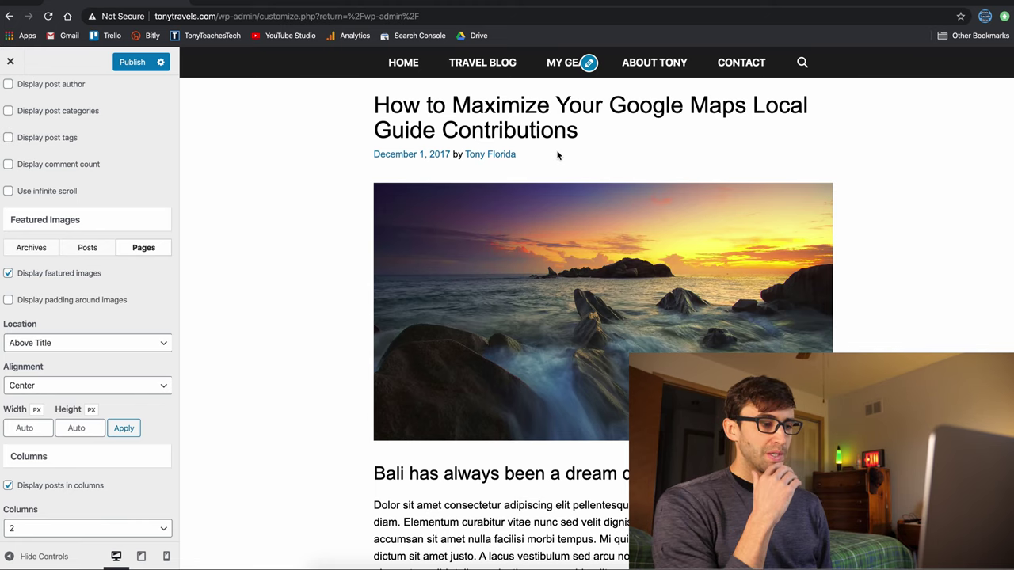
left_click(44, 249)
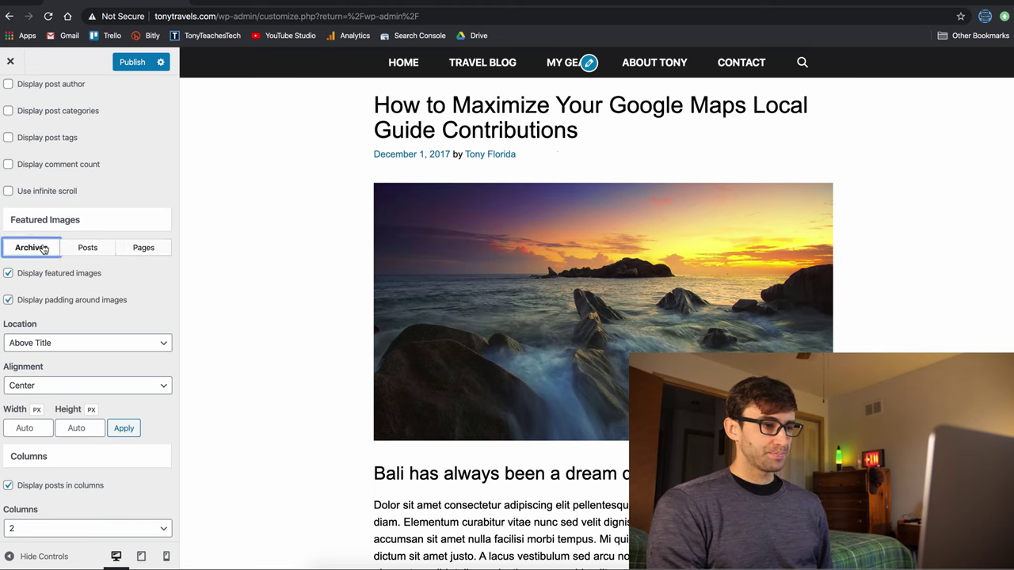
left_click(468, 66)
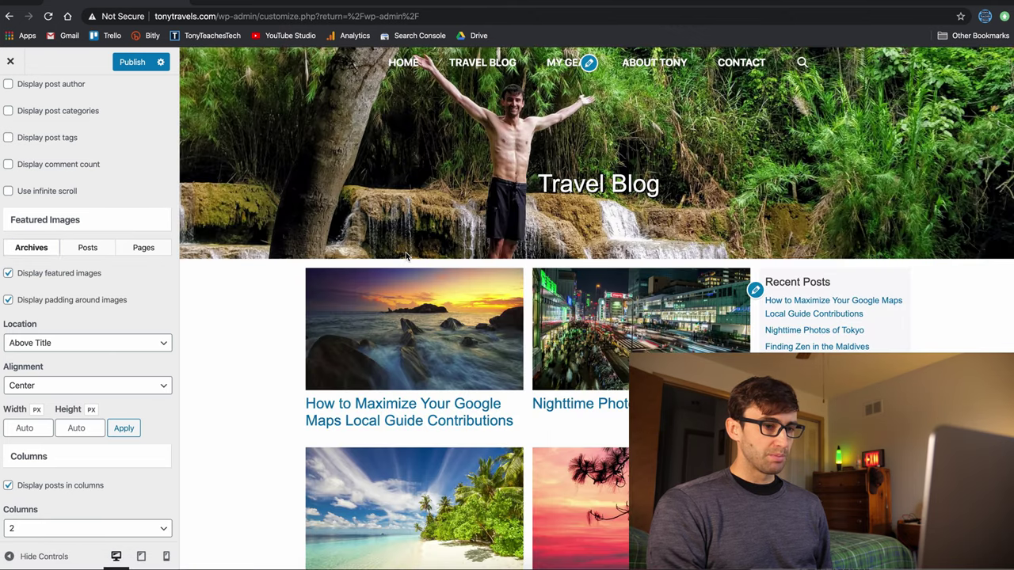
scroll(406, 255, "down", 3)
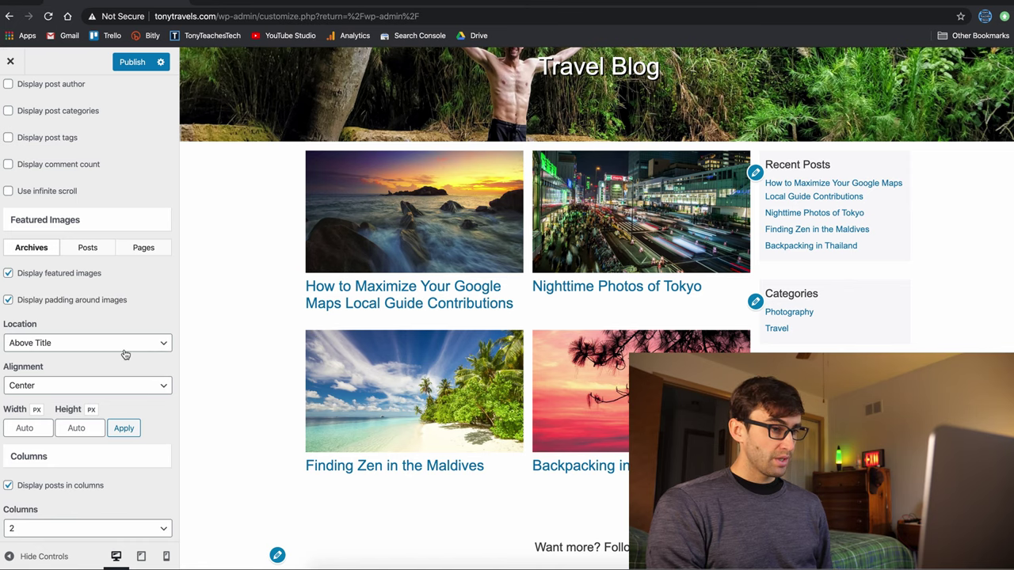
scroll(122, 355, "down", 2)
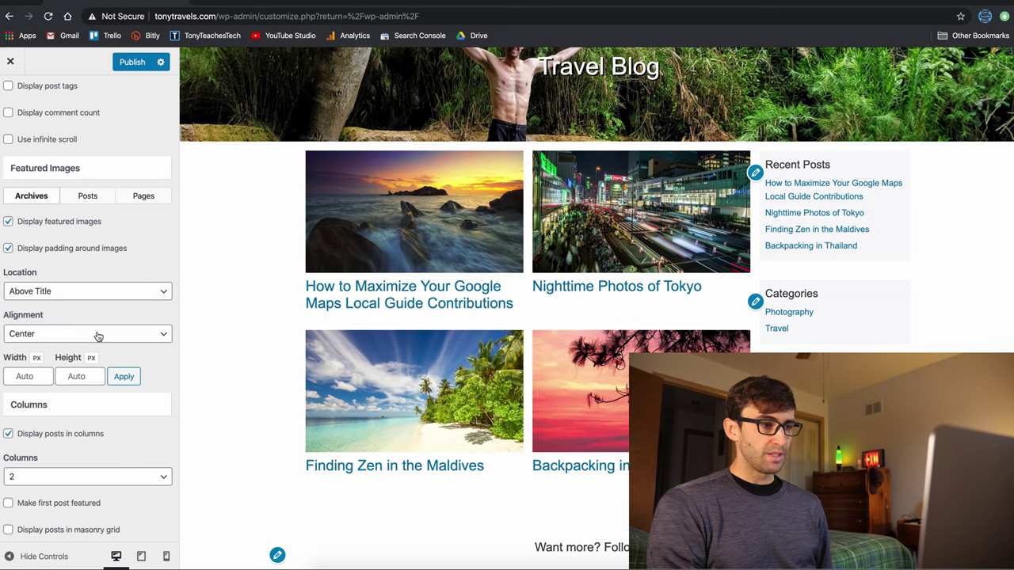
Try turning off the display of blog posts in columns, and turn it back on.
scroll(98, 336, "down", 1)
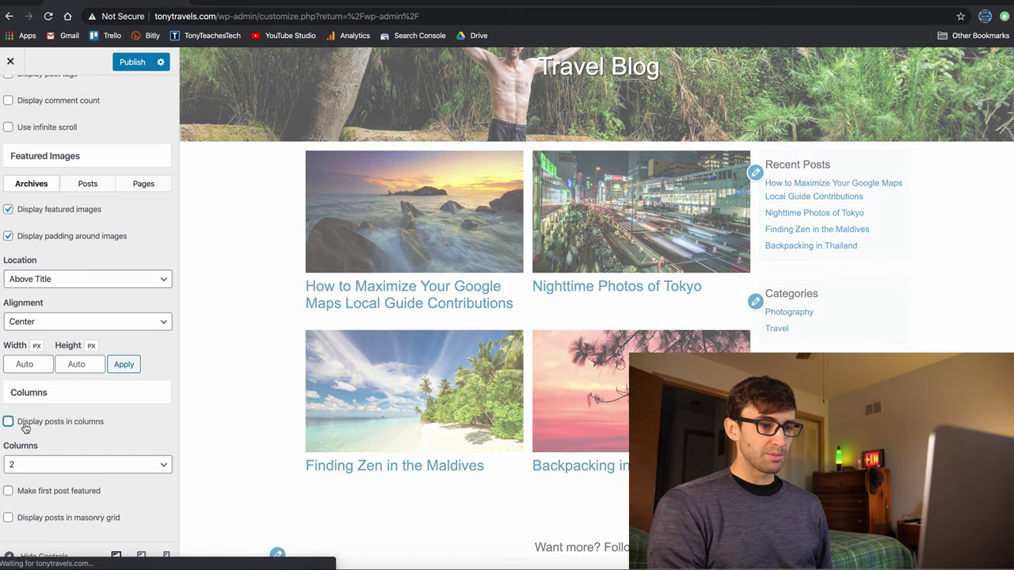
scroll(328, 381, "down", 5)
scroll(328, 381, "down", 5)
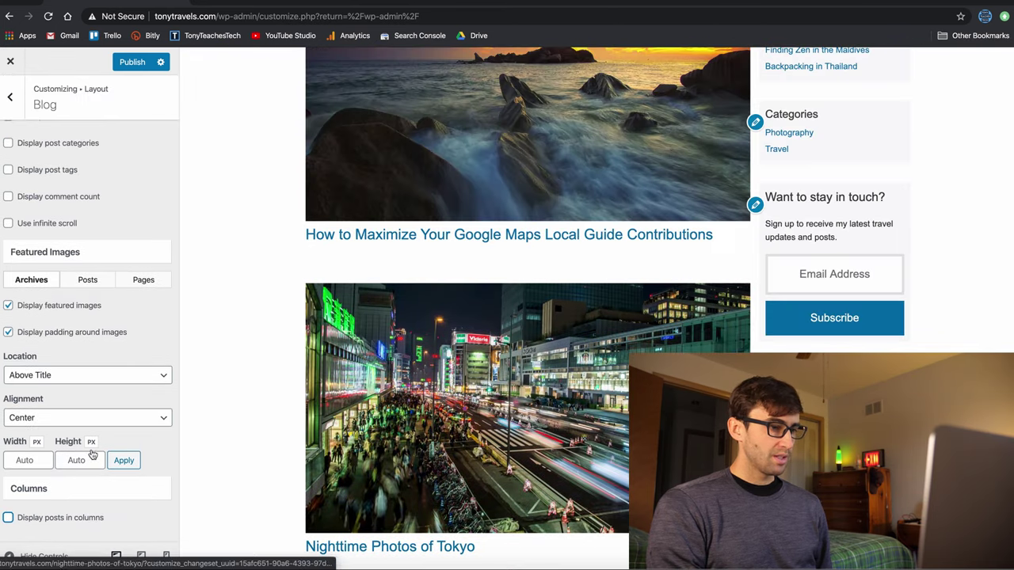
scroll(165, 415, "down", 2)
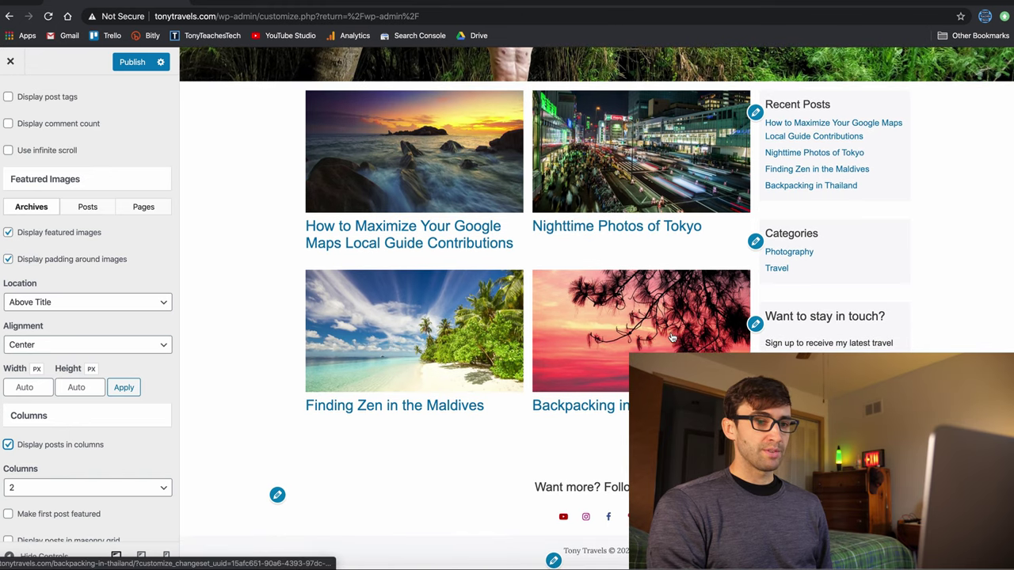
scroll(136, 486, "down", 1)
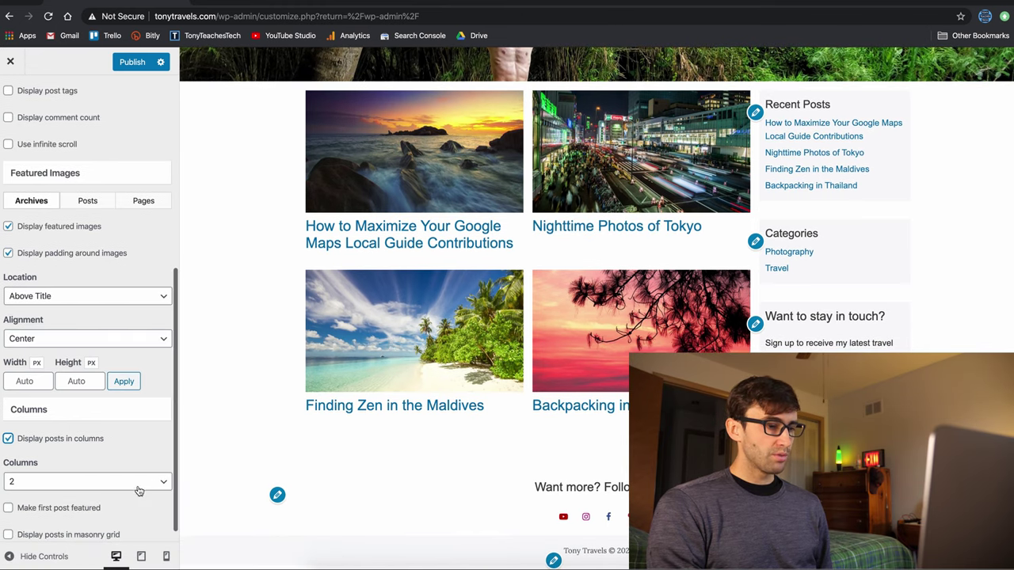
Try showing the blog posts in 3 columns, and set the number back to 2.
left_click(137, 486)
left_click(126, 493)
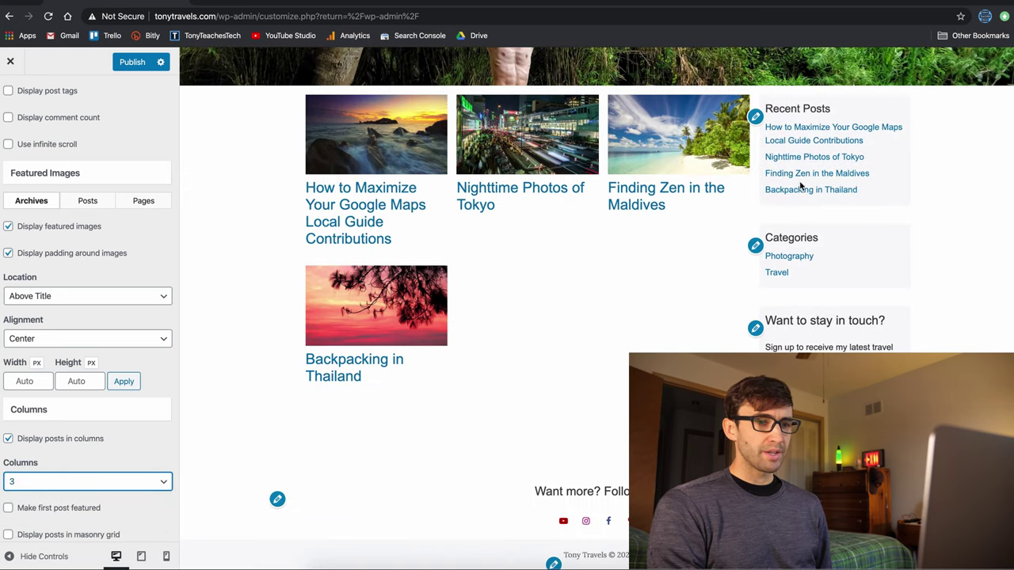
left_click(79, 482)
left_click(82, 469)
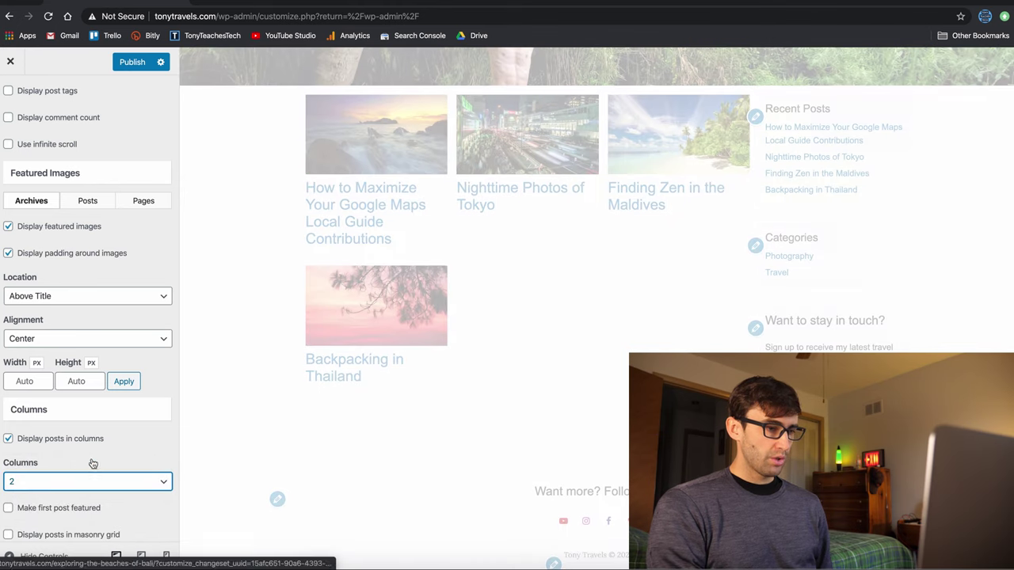
Leave the blog settings, open the Footer layout settings, and look over the blog page down to its footer.
scroll(93, 465, "up", 8)
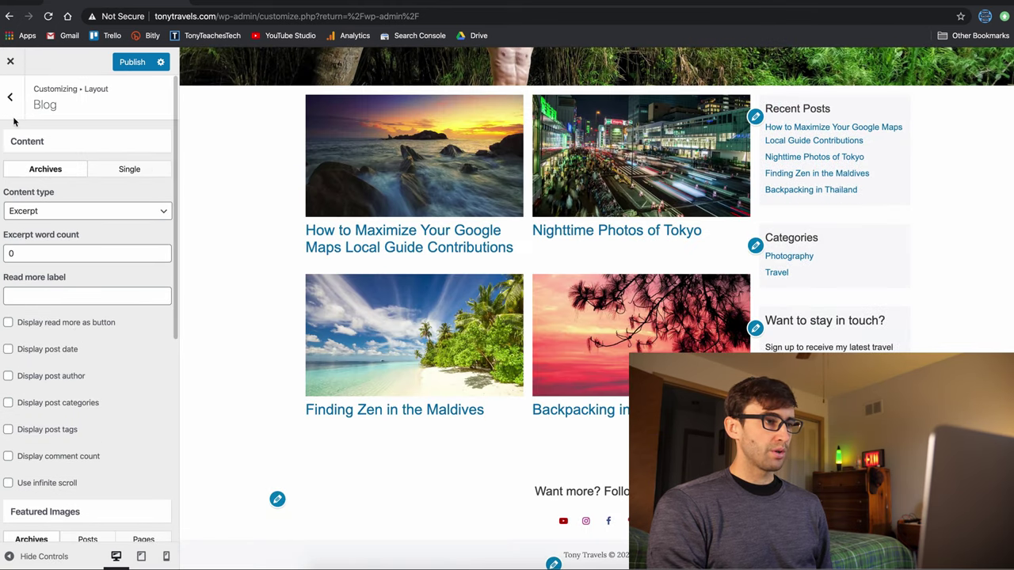
left_click(13, 117)
left_click(105, 322)
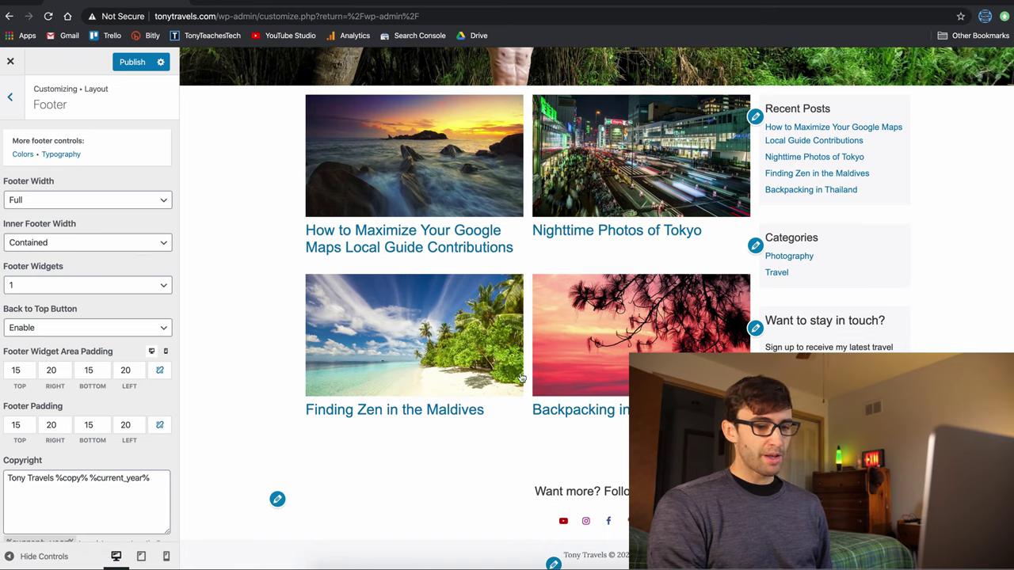
scroll(697, 547, "up", 3)
scroll(594, 316, "down", 4)
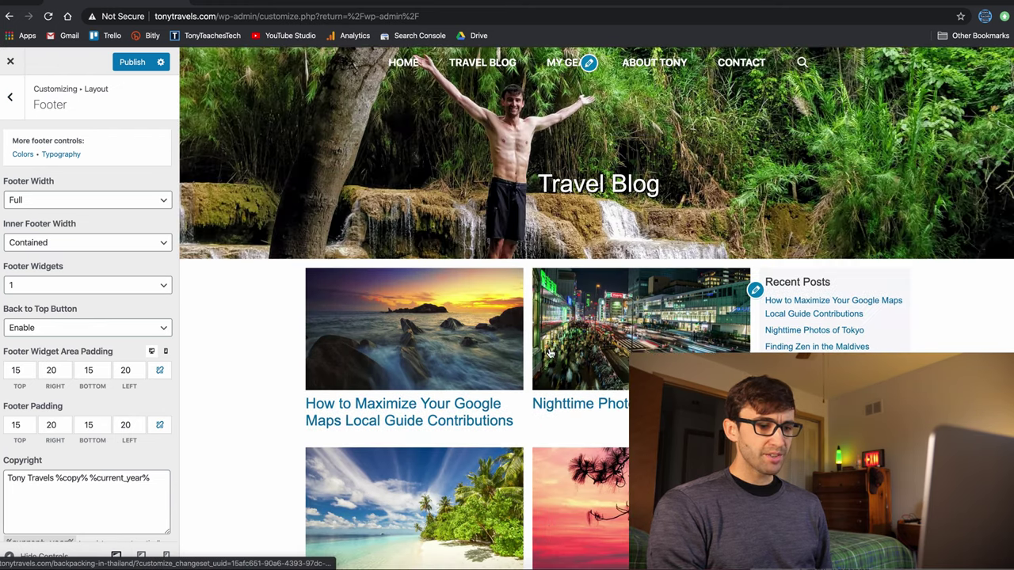
Look over the live site tonytravels.com in a new tab, and check the footer's Back to Top Button options, keeping Enable.
left_click(202, 4)
type("tonytr]")
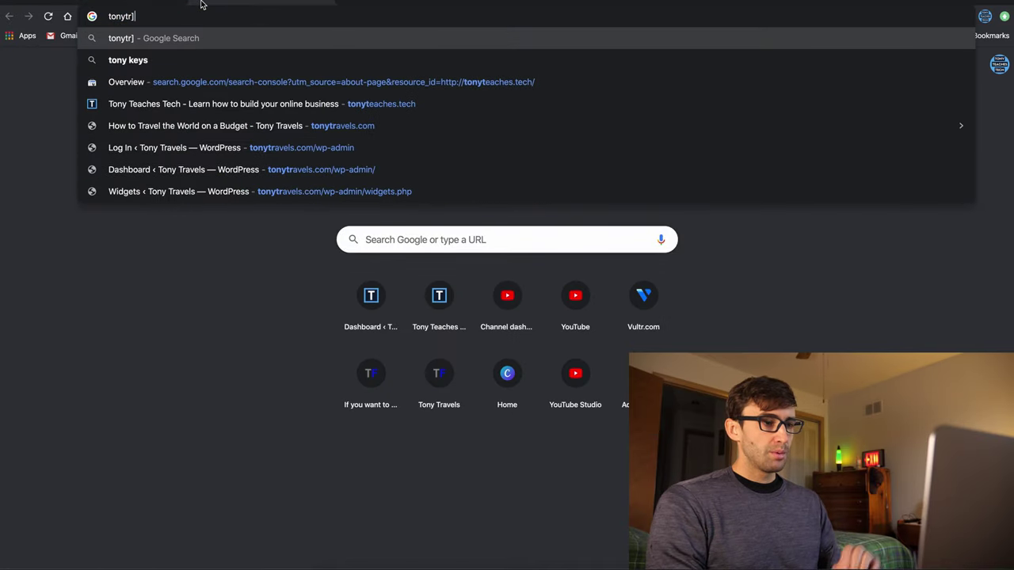
key("BackSpace")
type("av")
key("Return")
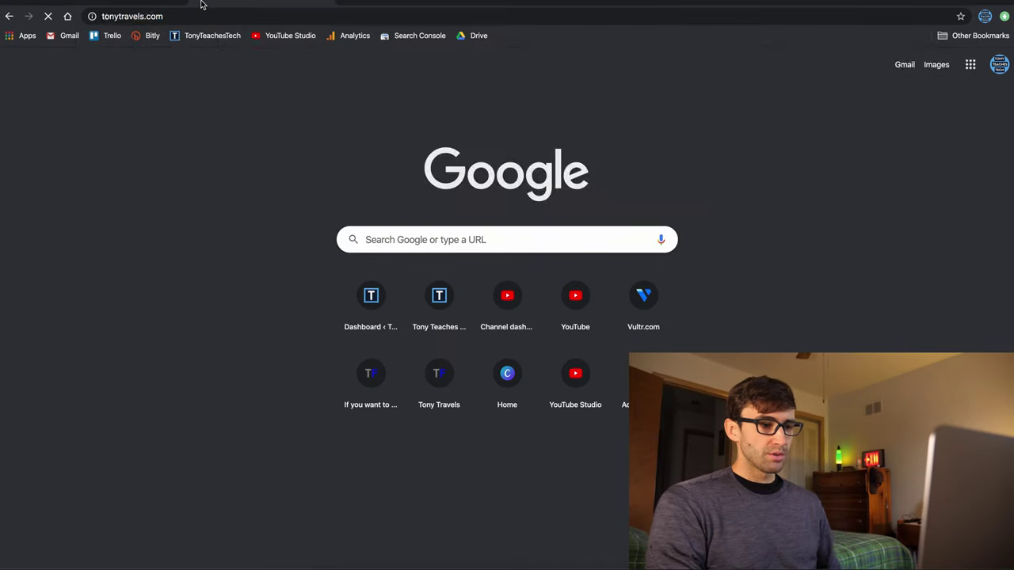
scroll(398, 247, "down", 5)
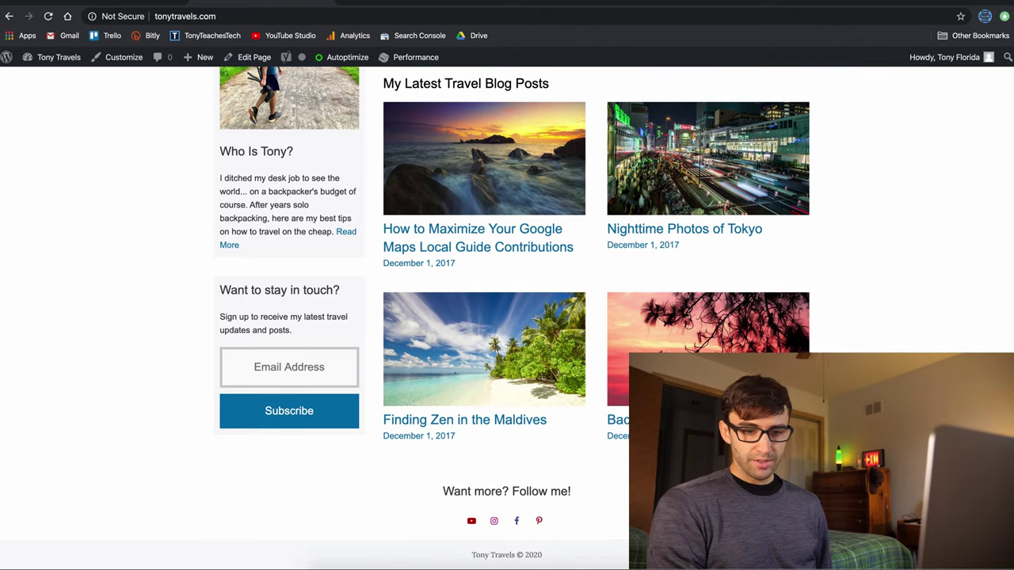
scroll(507, 317, "up", 5)
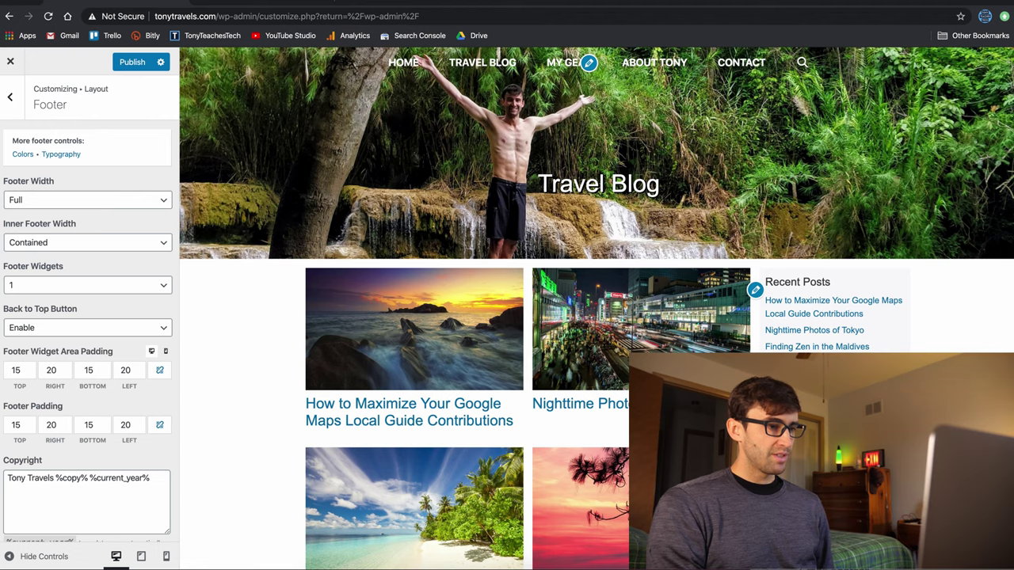
left_click(116, 331)
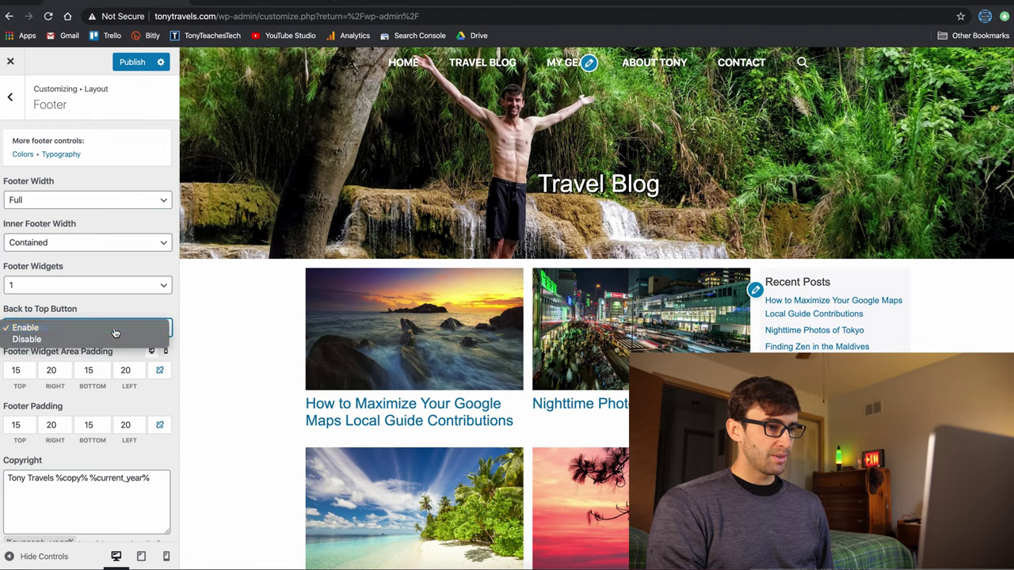
left_click(115, 331)
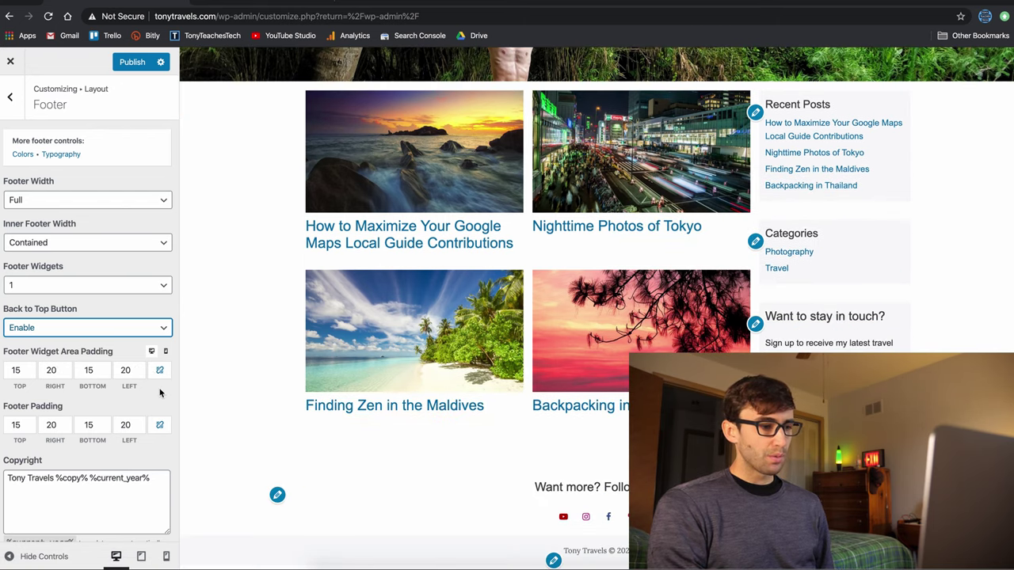
Try adjusting the bottom padding of the footer widget area, restore it to 15, and highlight the social follow heading.
left_click(103, 369)
left_click(102, 369)
left_click(102, 373)
left_click(102, 372)
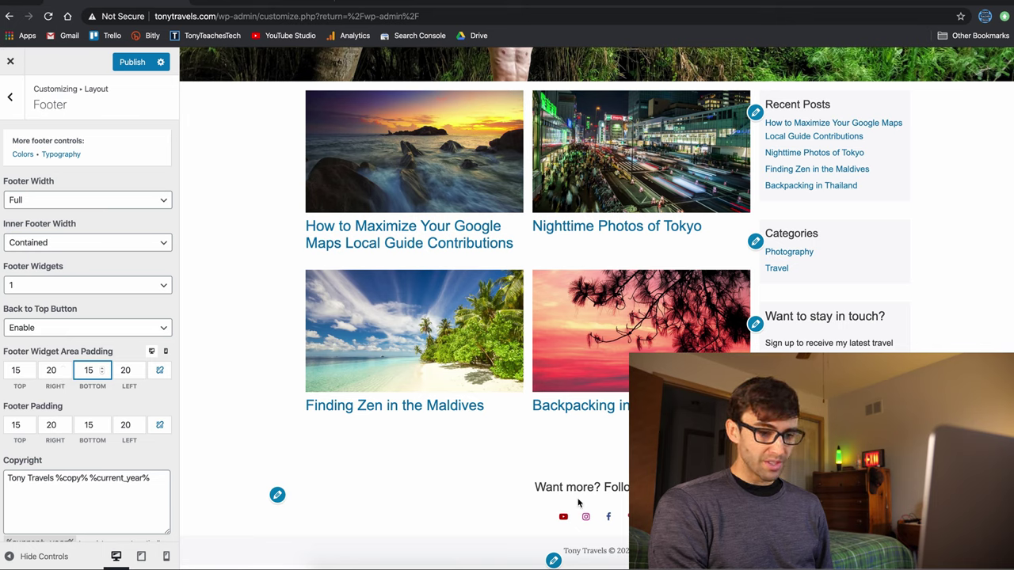
left_click_drag(529, 487, 673, 487)
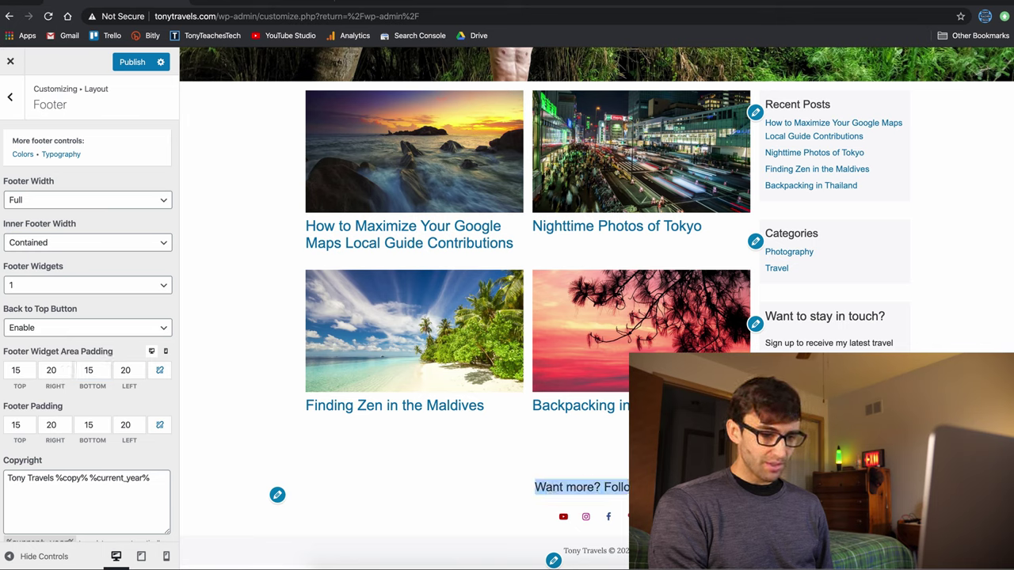
left_click(617, 534)
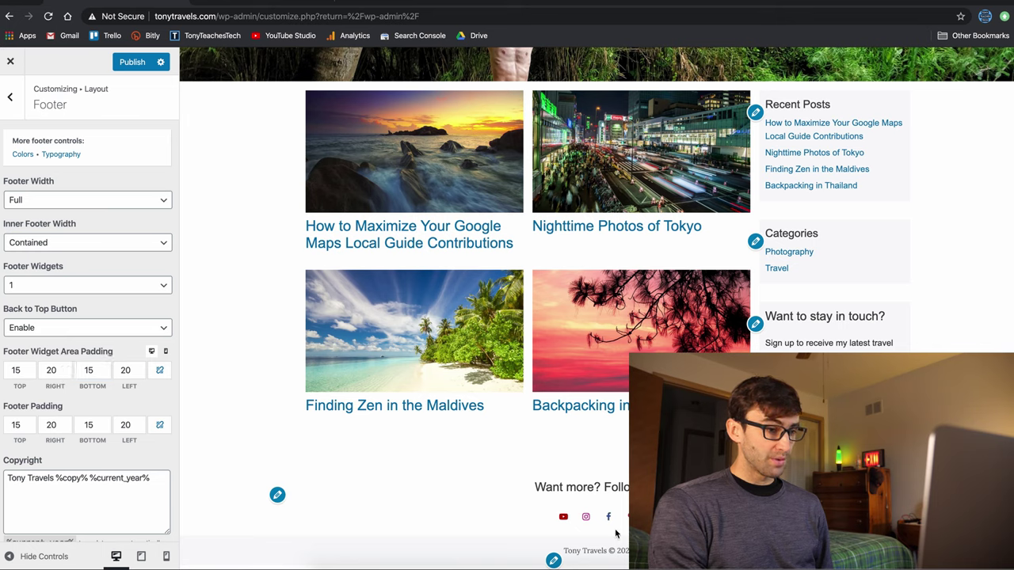
Try a footer top padding of 17, set it back to 15, and highlight the site name in the copyright text.
left_click(25, 424)
left_click(27, 427)
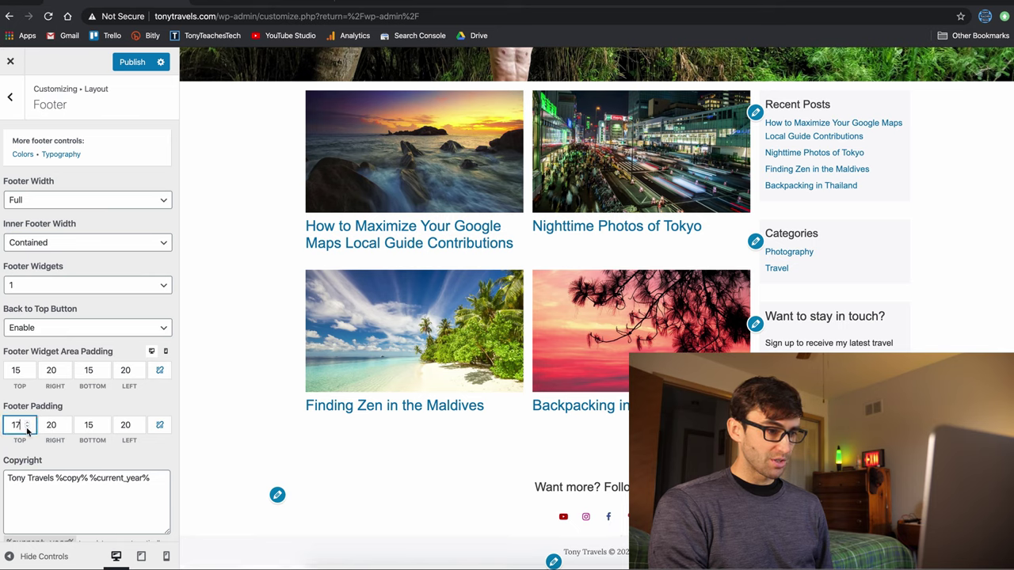
left_click(27, 427)
left_click(27, 427)
left_click(27, 428)
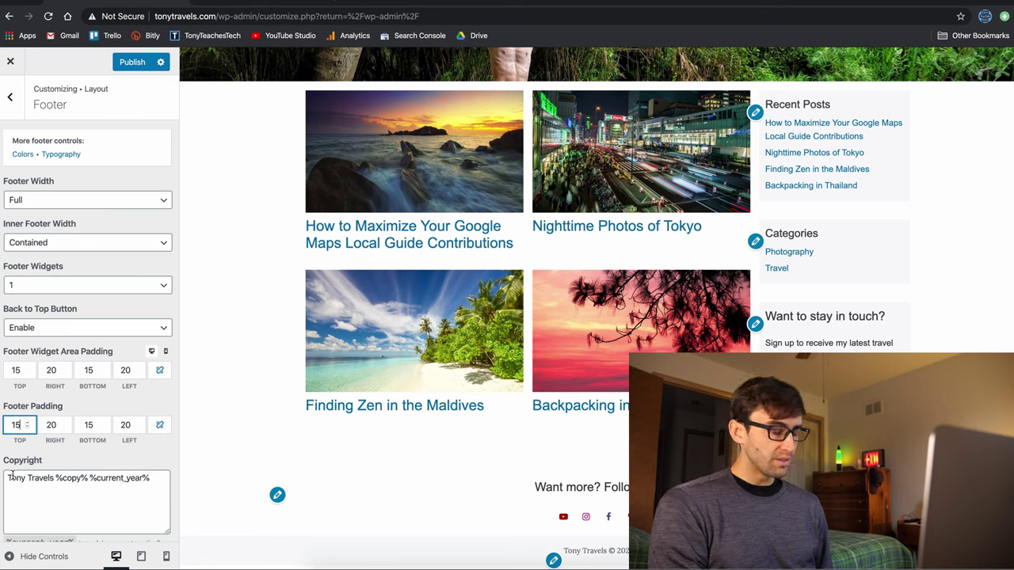
left_click_drag(8, 478, 57, 476)
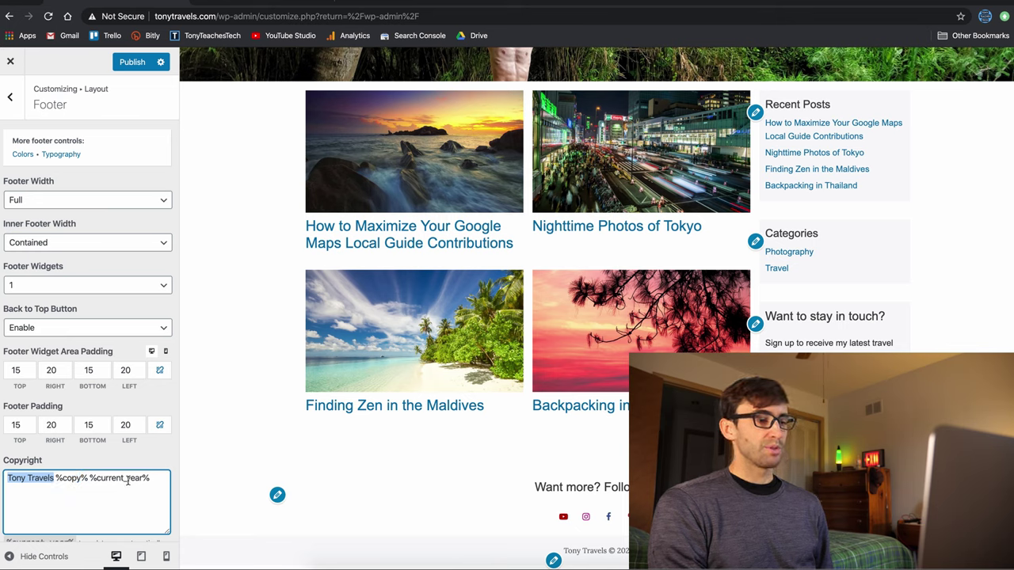
left_click(365, 529)
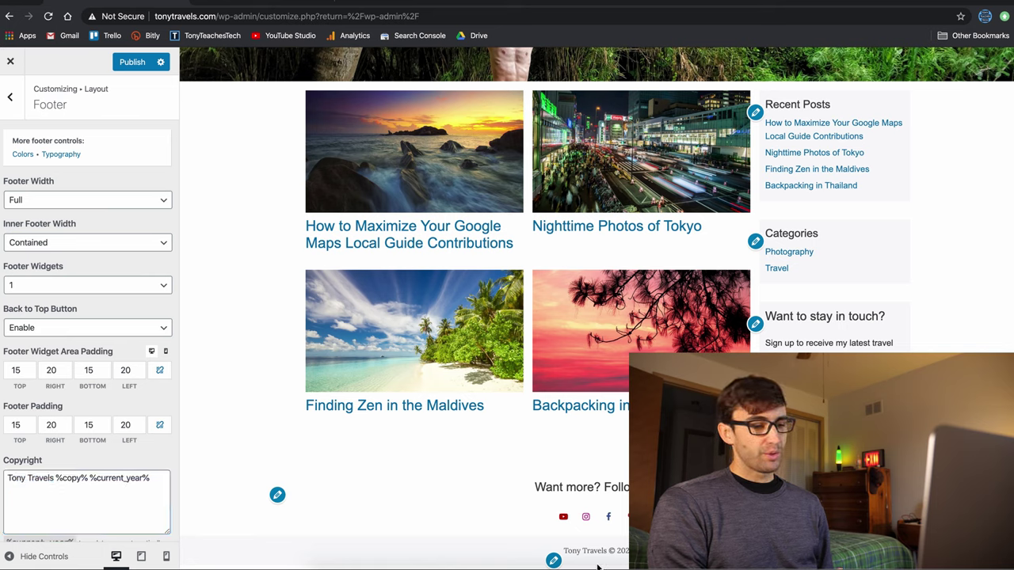
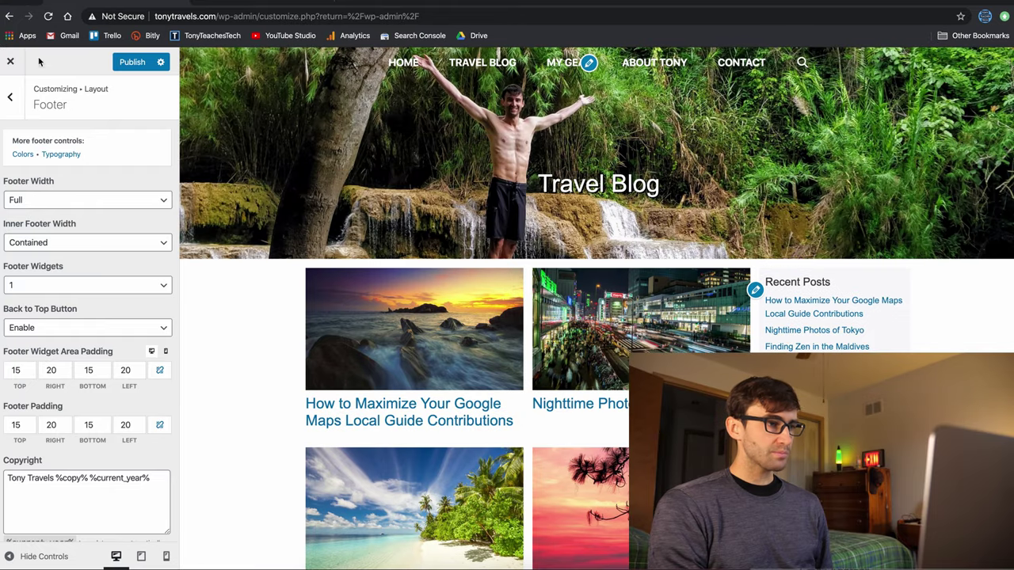
Leave the layout settings and open the Colors settings of the Customizer.
left_click(10, 99)
left_click(12, 109)
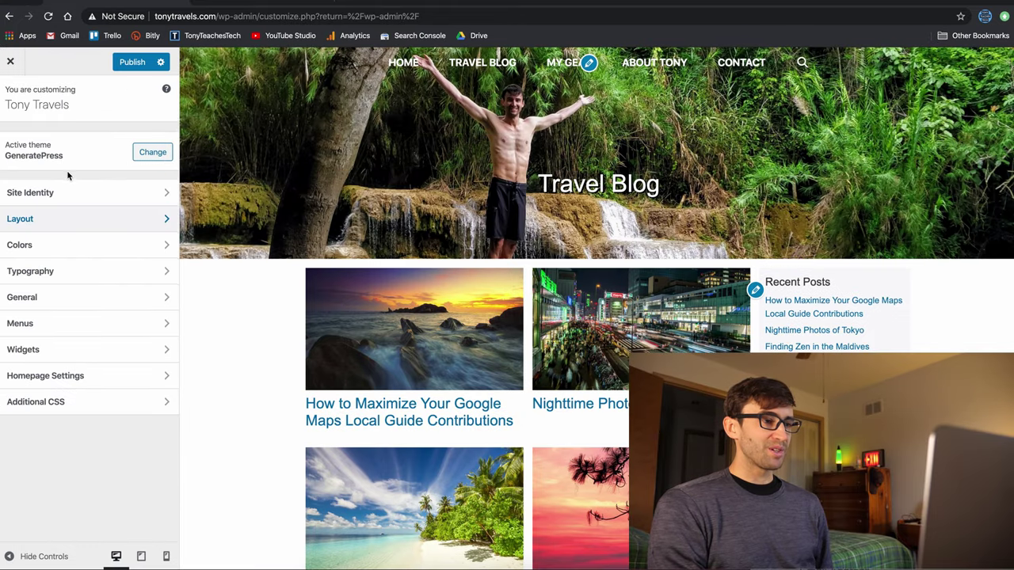
left_click(80, 247)
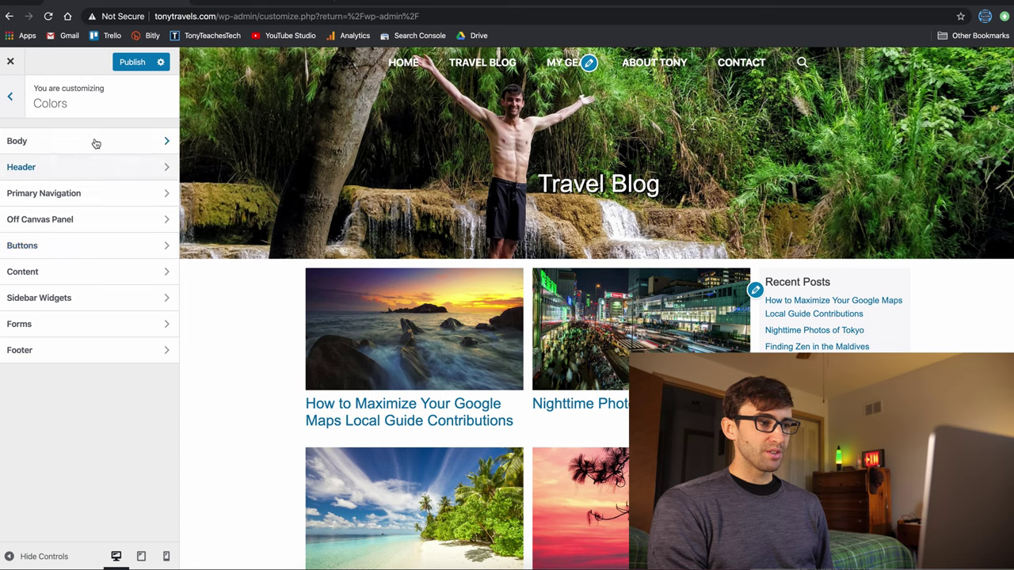
Review the Body colors including the Link Color, and the Header's Site Title color.
left_click(95, 143)
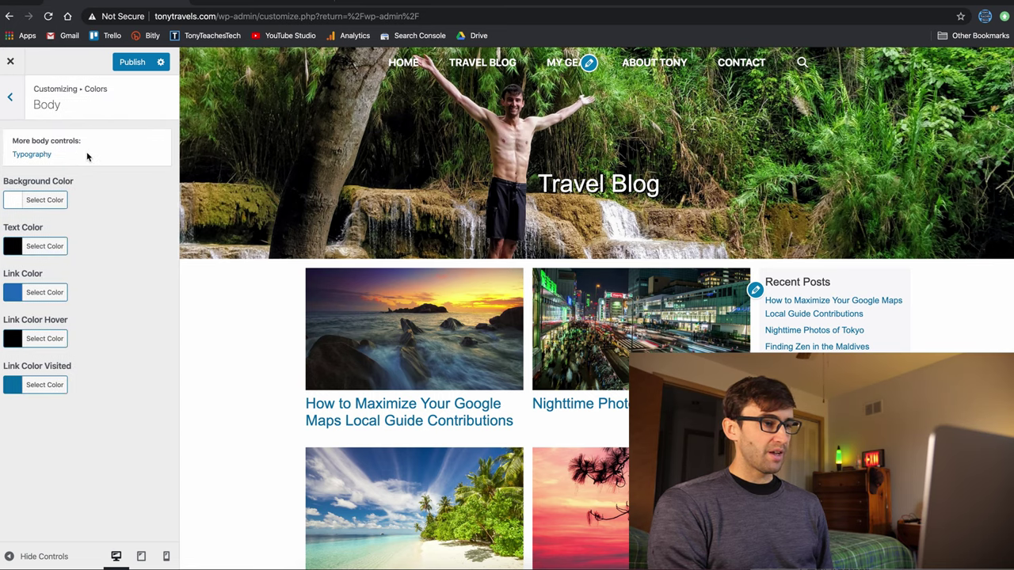
left_click(65, 293)
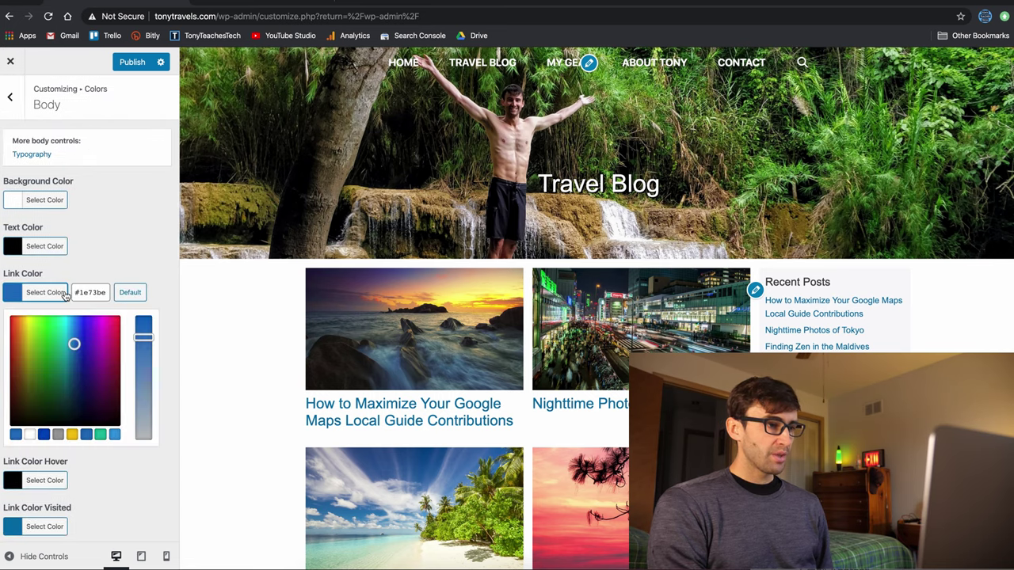
left_click(115, 255)
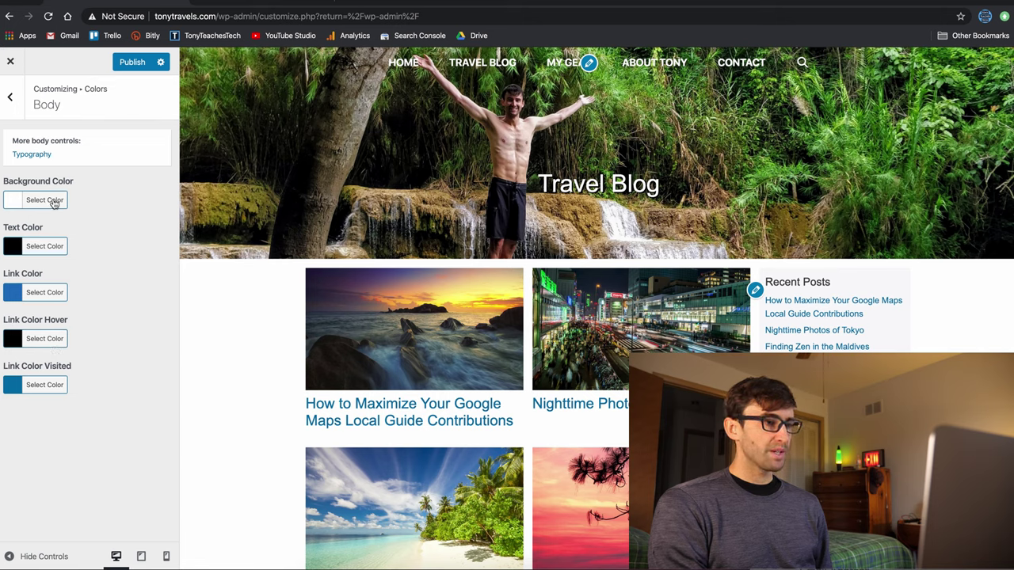
left_click(9, 96)
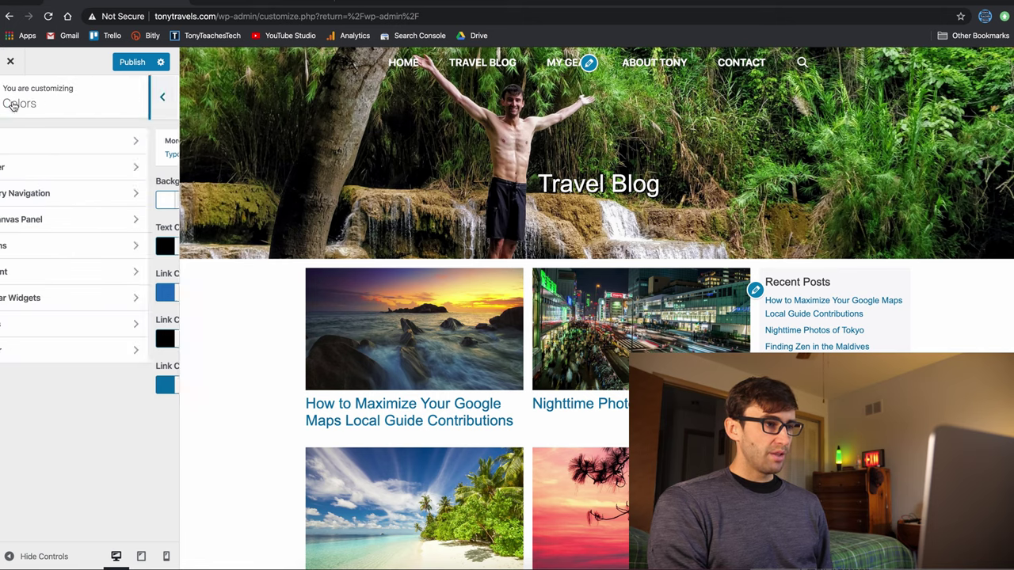
left_click(82, 172)
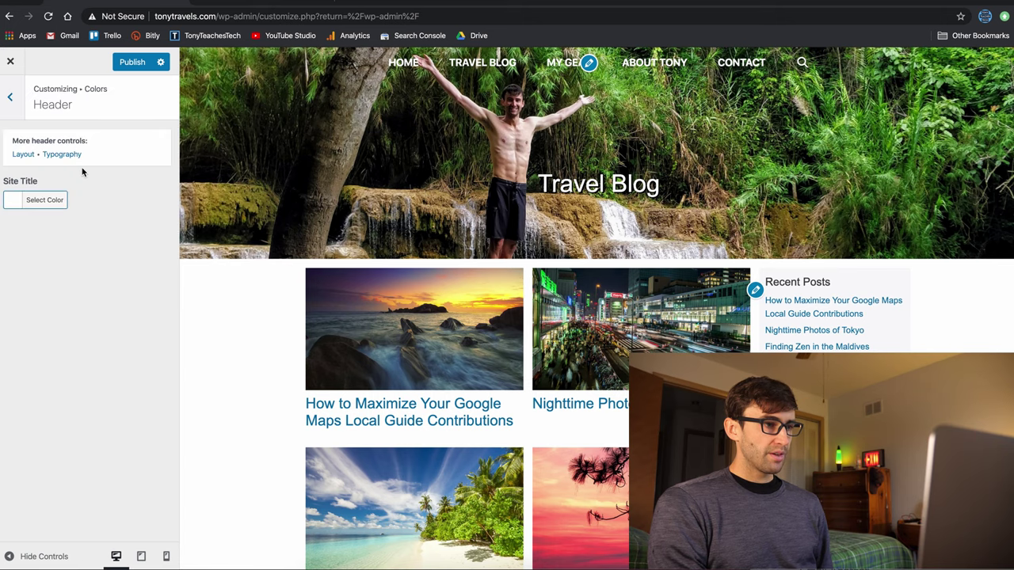
left_click(14, 100)
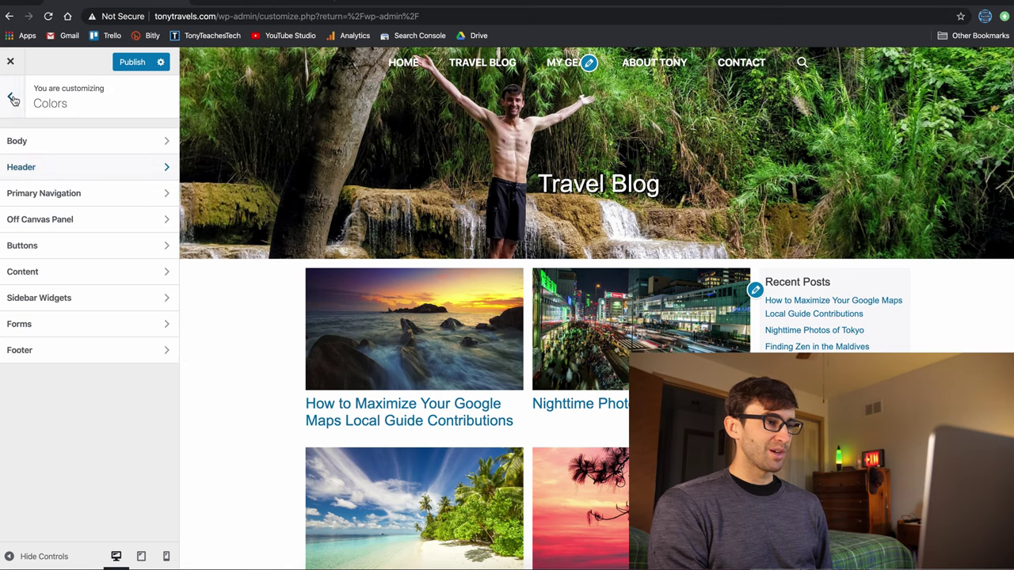
Open the Primary Navigation colors and examine the parent items' Background color and its transparency.
left_click(67, 197)
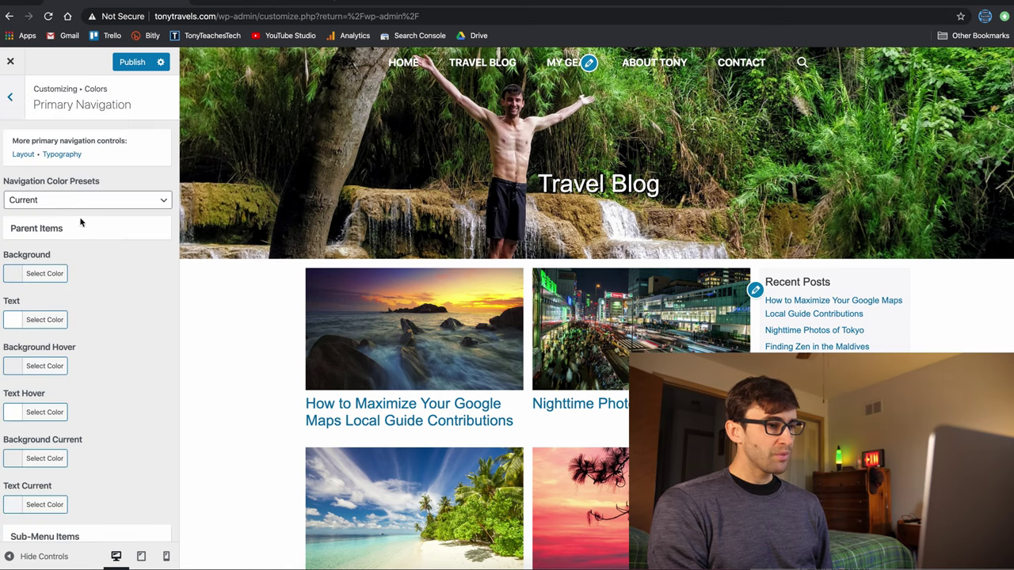
scroll(120, 289, "down", 2)
scroll(119, 288, "up", 2)
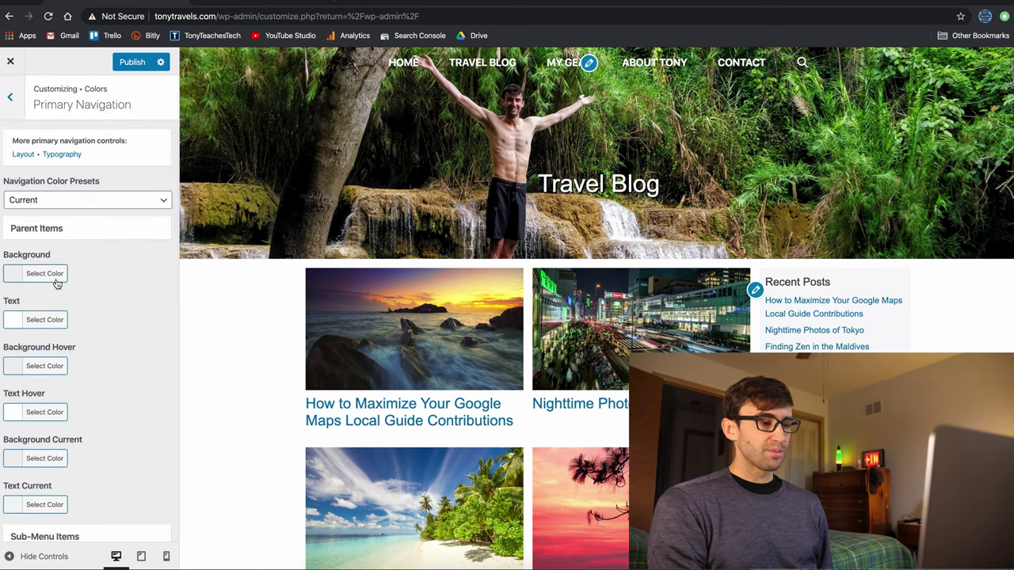
left_click(44, 274)
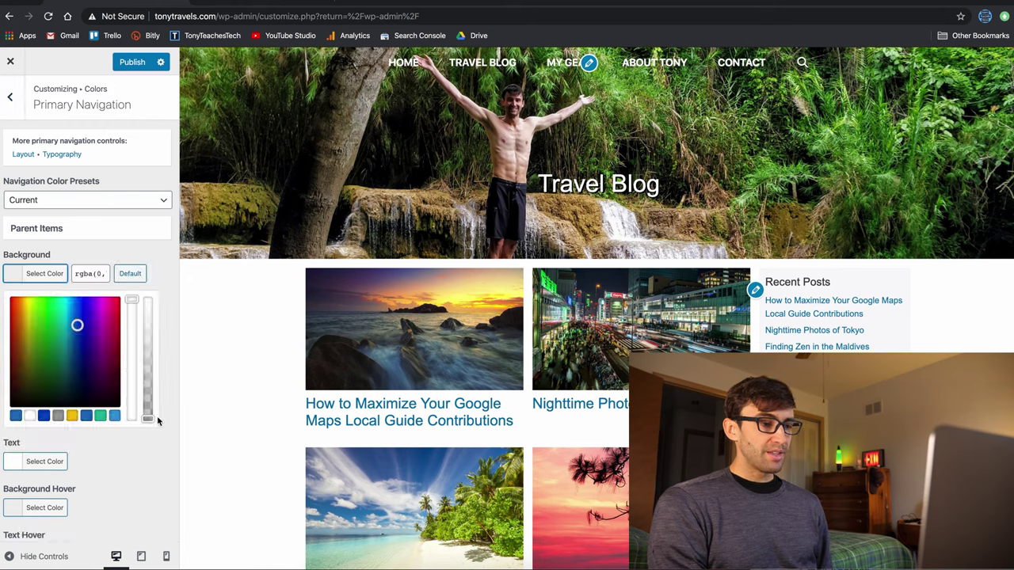
left_click_drag(148, 417, 153, 464)
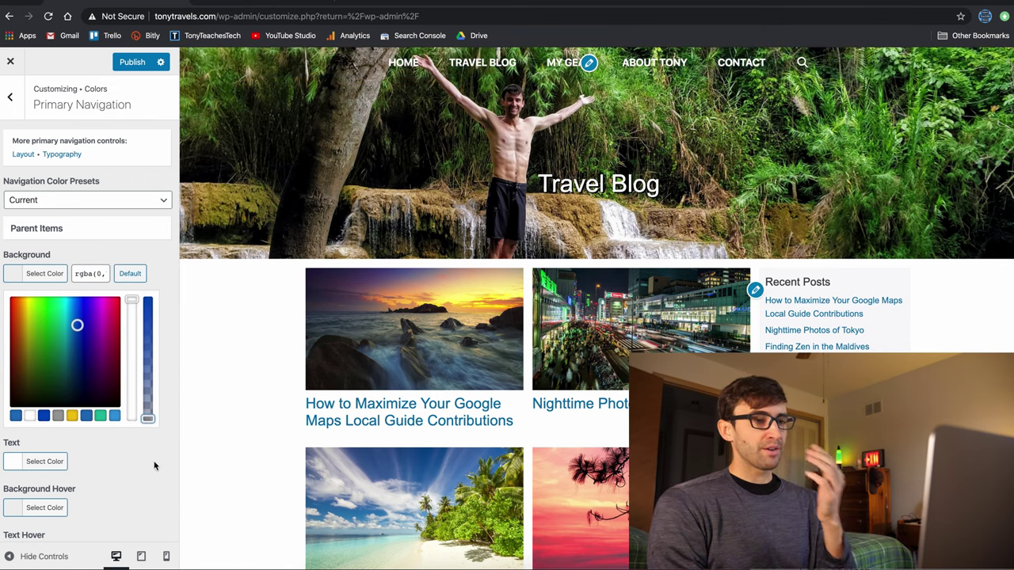
left_click(299, 263)
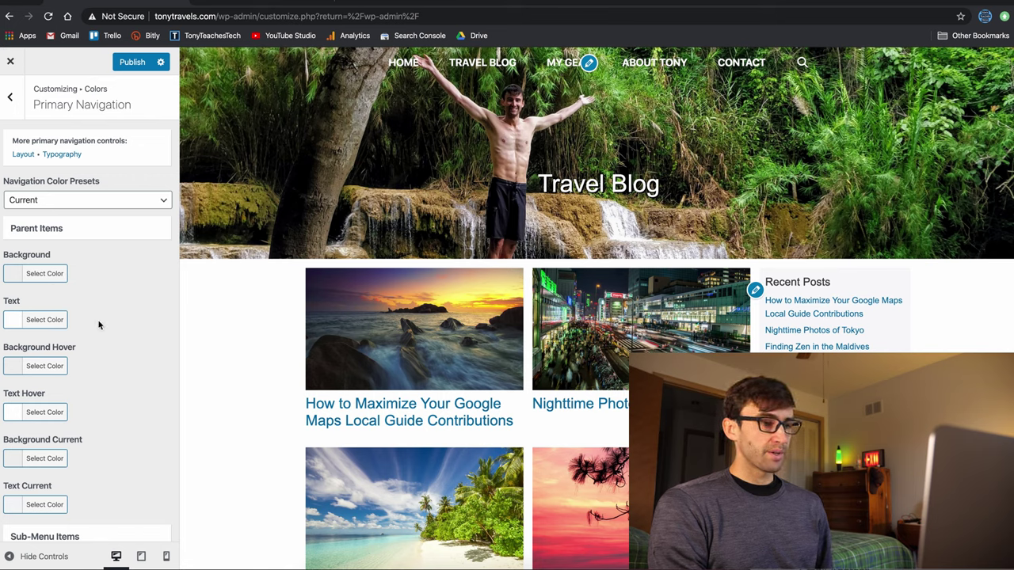
Try darker shades for the parent items' Text color and reset it to the default.
left_click(54, 320)
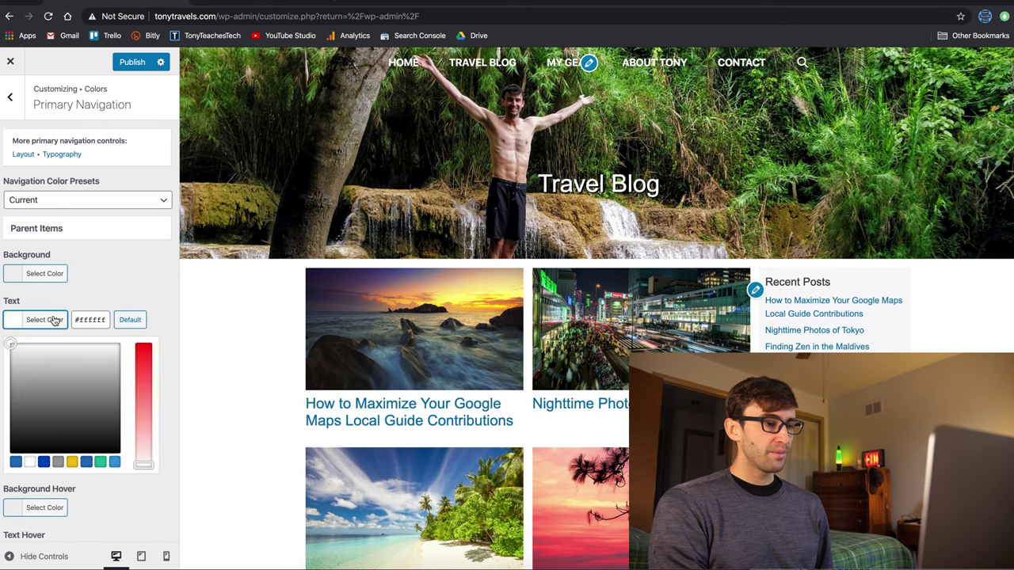
left_click(79, 386)
left_click(106, 422)
left_click(130, 319)
left_click(86, 282)
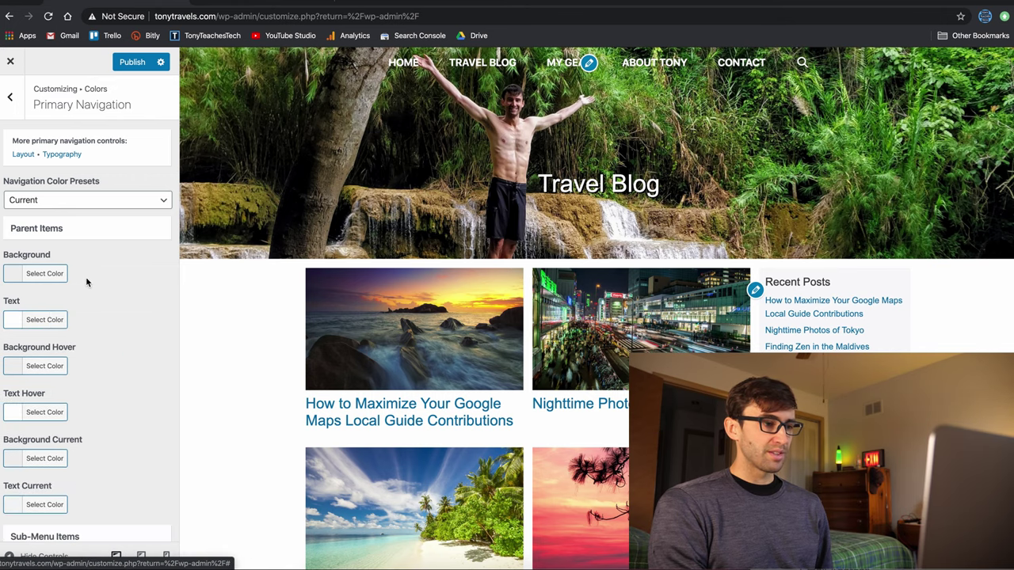
Try a nearly opaque gray as the parent items' Background Hover color and restore its full transparency.
scroll(112, 295, "down", 3)
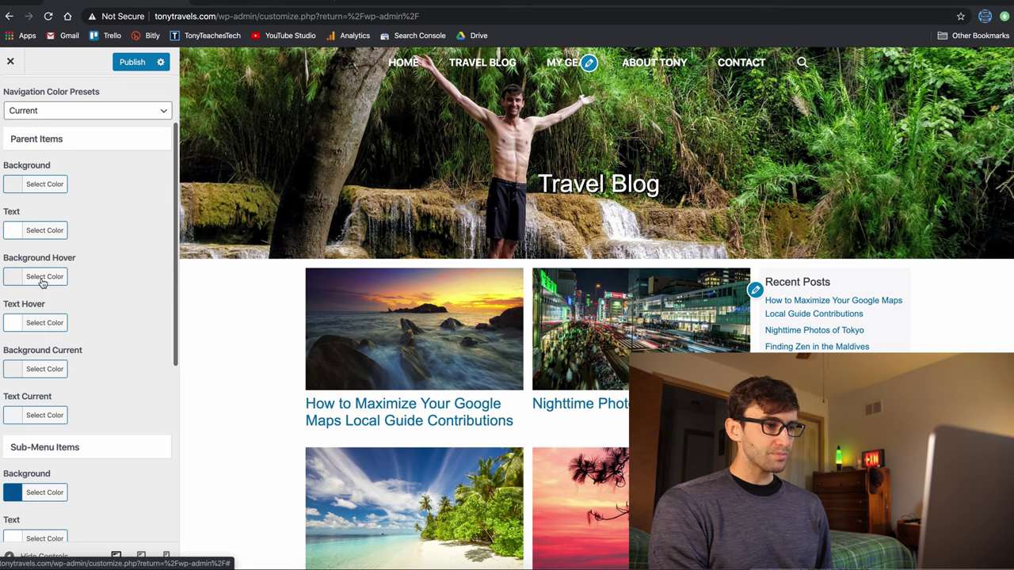
left_click(43, 279)
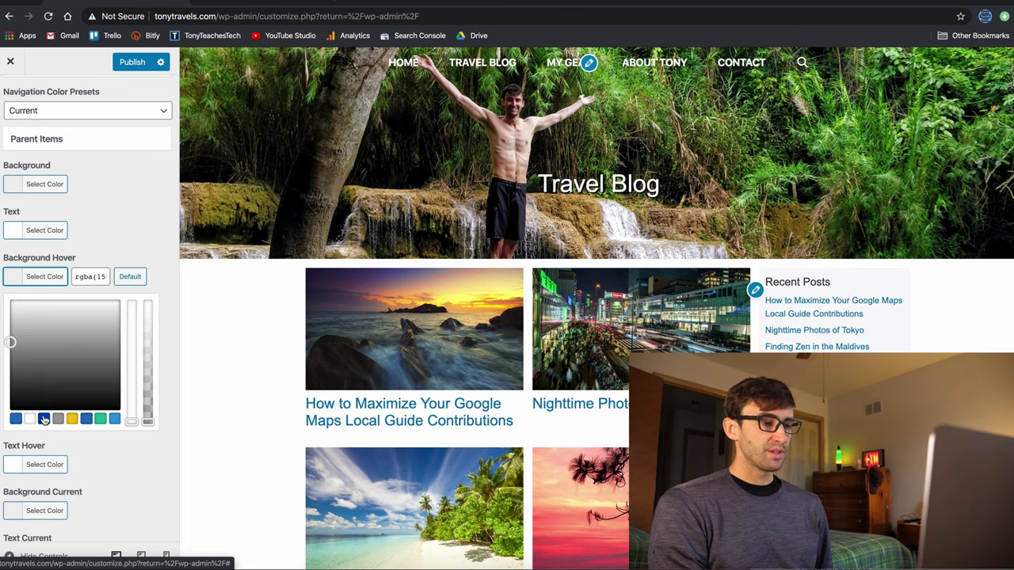
left_click_drag(147, 420, 146, 310)
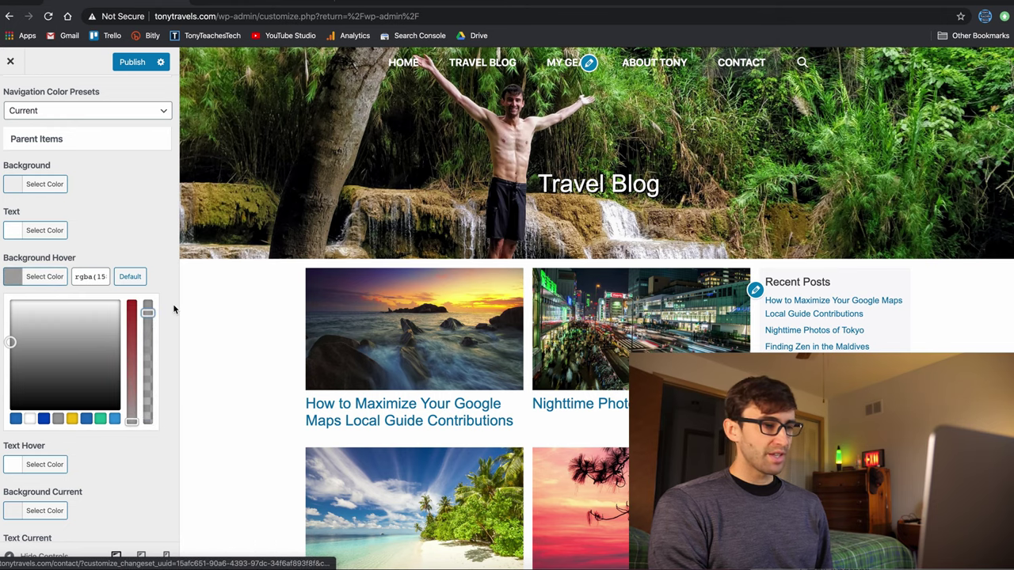
left_click(152, 441)
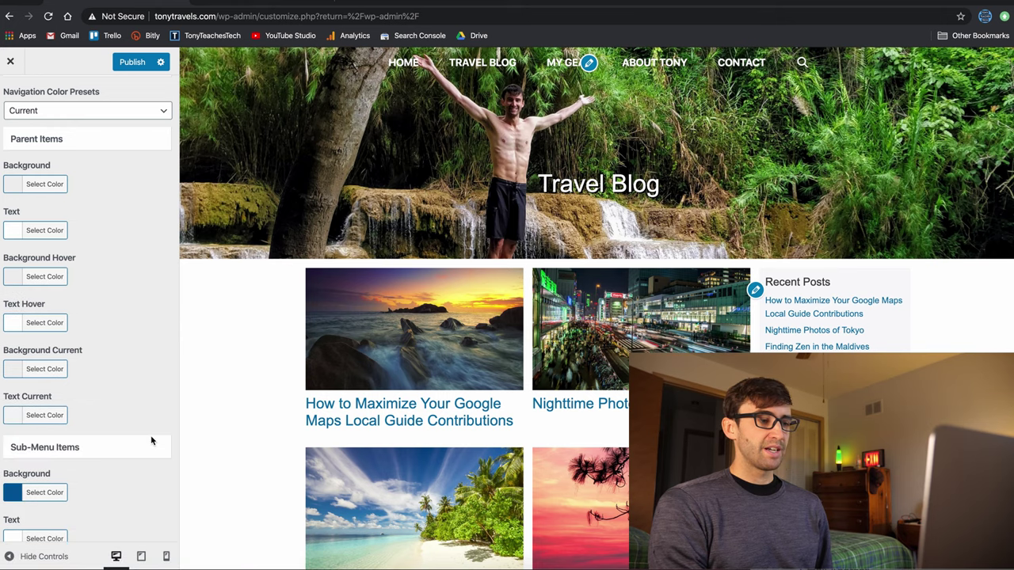
Try #a3a3a3 as the parent items' Text Hover color and reset it to the default.
left_click(40, 327)
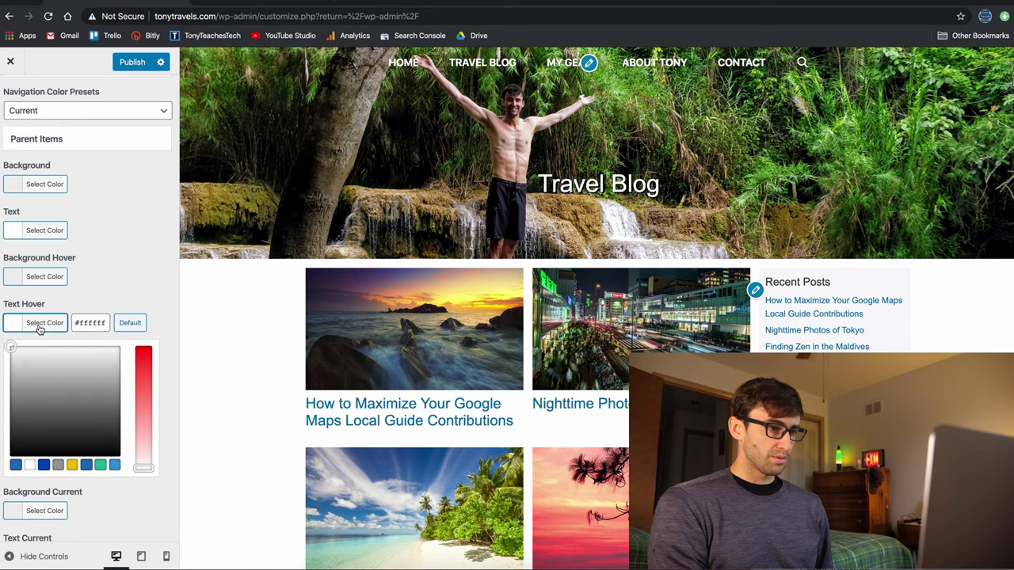
left_click(84, 384)
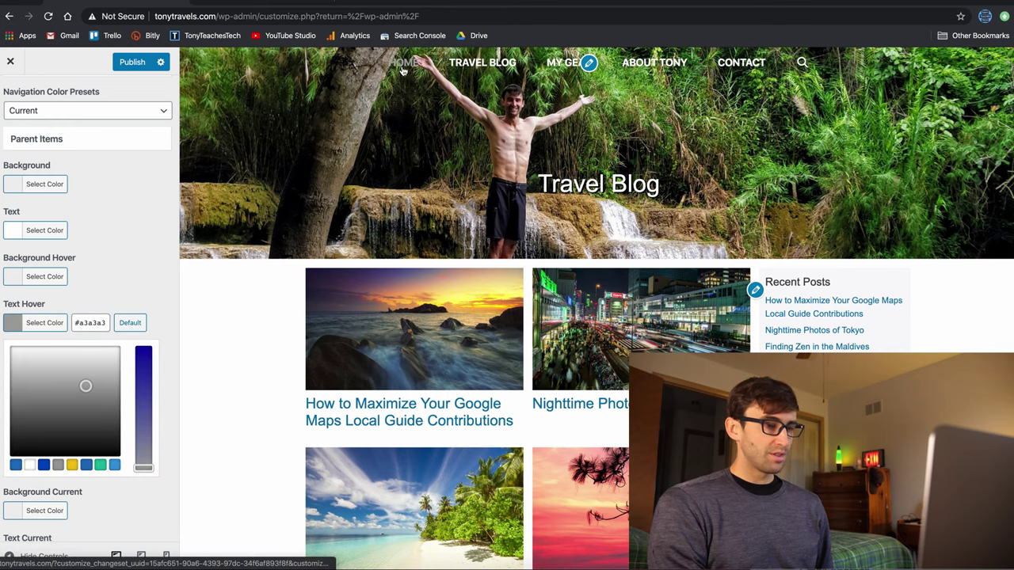
left_click(130, 322)
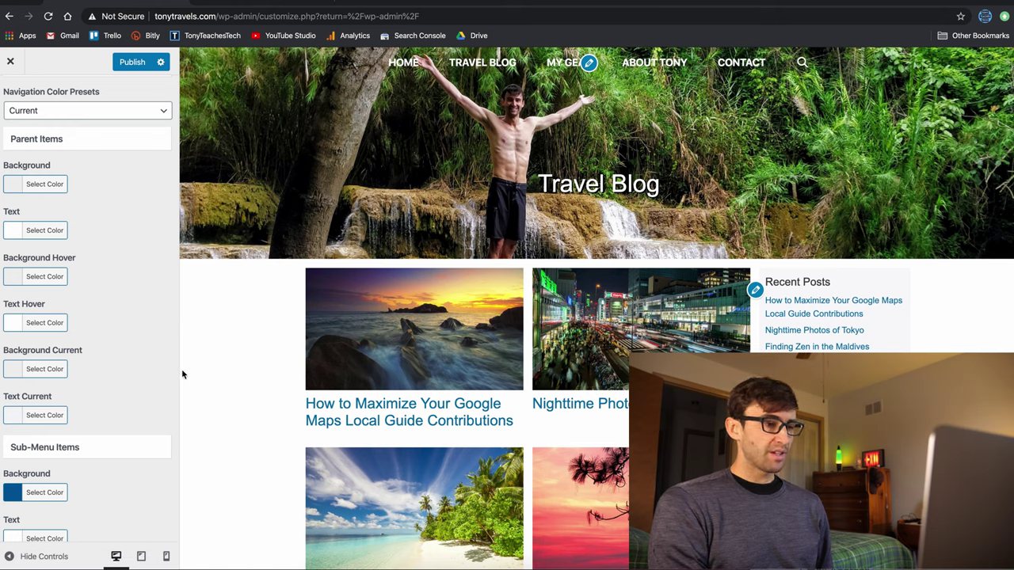
Try other color and opacity settings for the parent items' Background Current and restore it to transparent.
left_click(31, 375)
left_click_drag(56, 400, 102, 487)
left_click(107, 333)
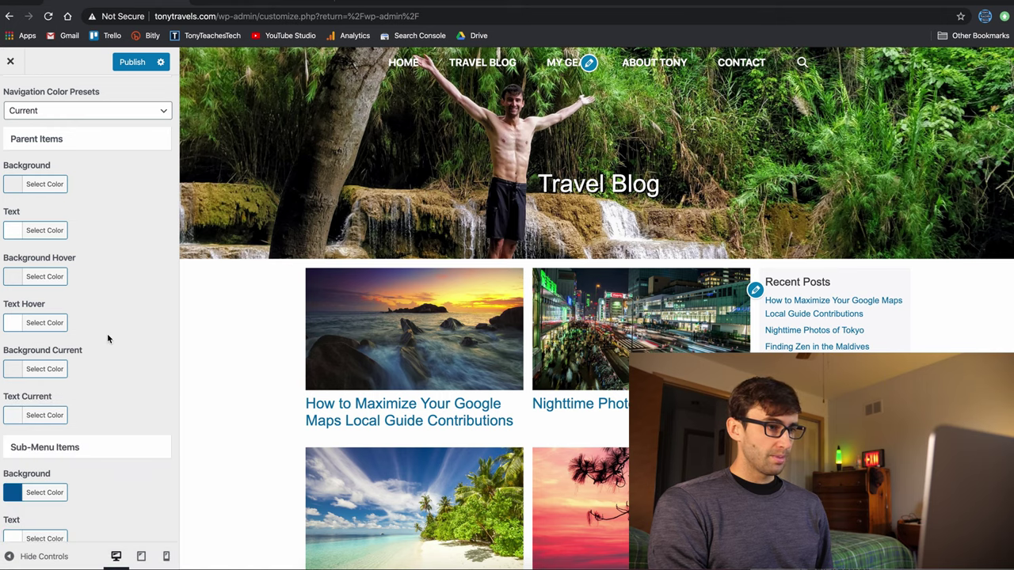
left_click(29, 373)
left_click(9, 390)
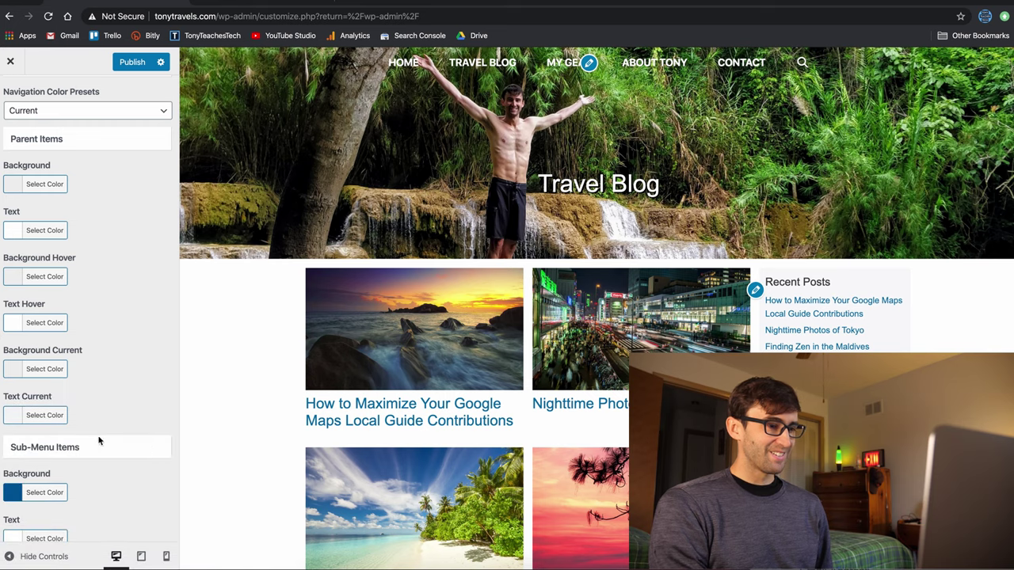
left_click(6, 372)
left_click_drag(148, 513, 135, 423)
left_click(141, 556)
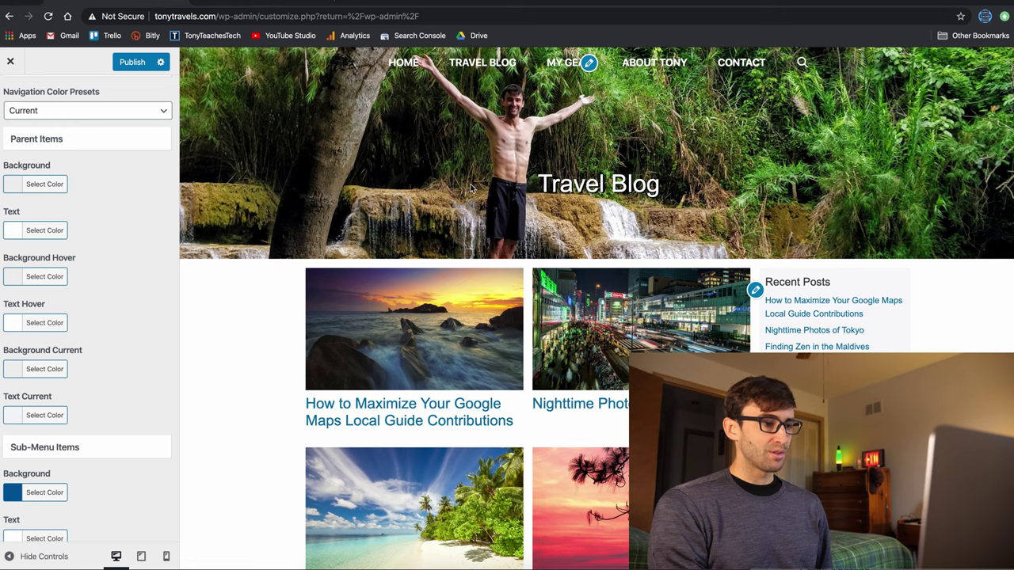
Look through the Sub-Menu Items and Navigation Search color options of the Primary Navigation.
scroll(103, 384, "down", 5)
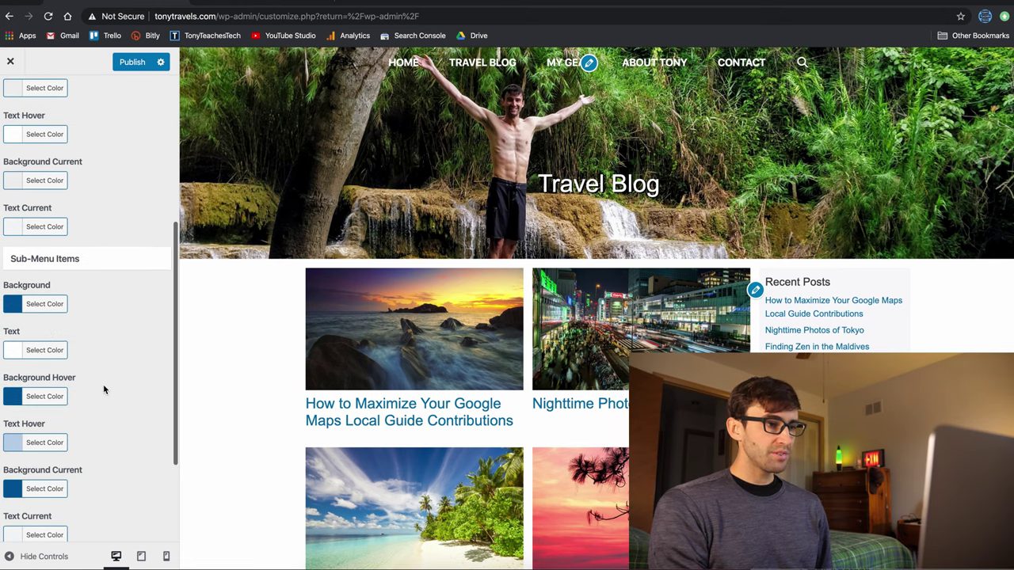
scroll(103, 388, "down", 4)
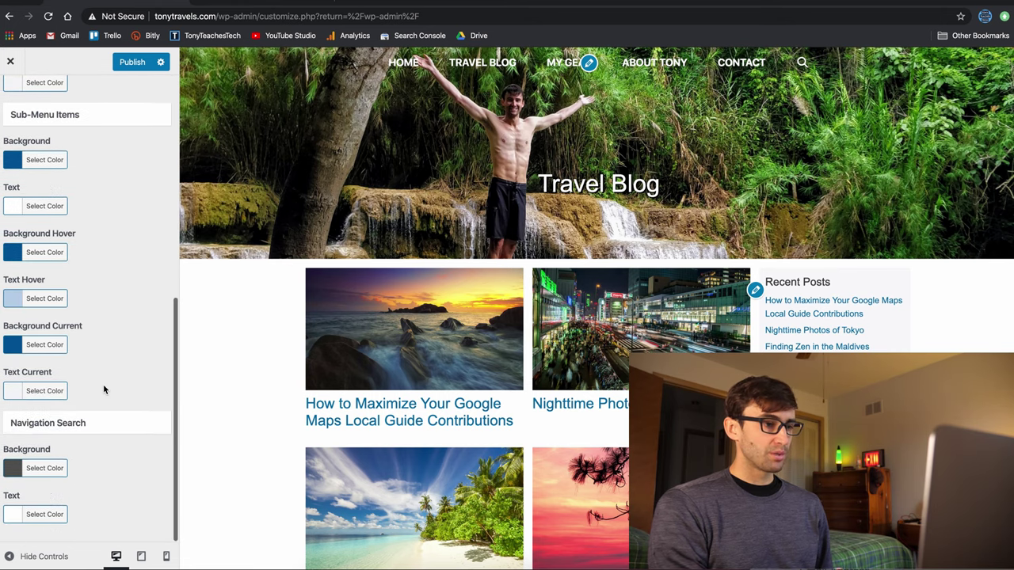
scroll(103, 384, "up", 10)
scroll(103, 384, "down", 10)
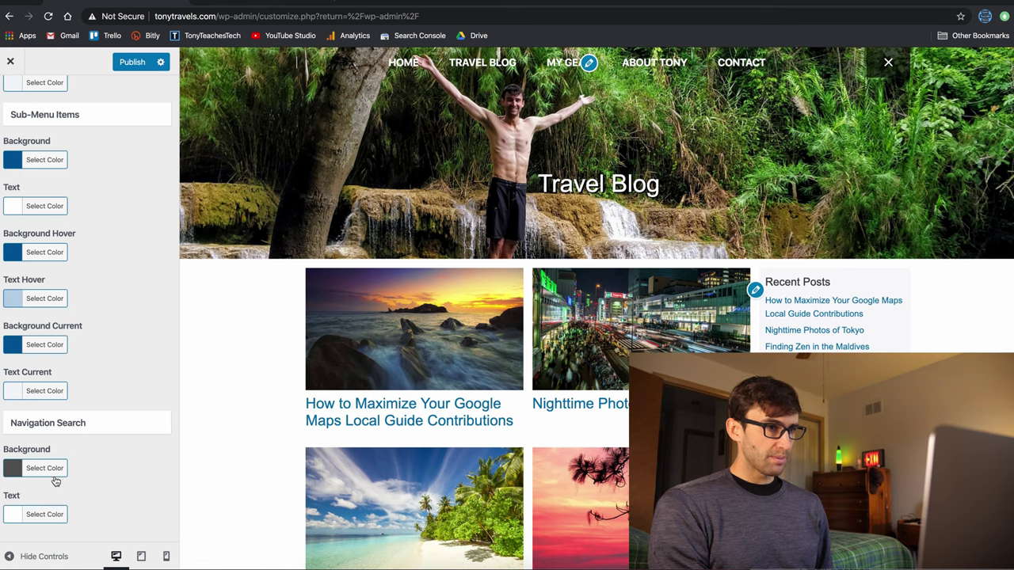
Check the navigation search on the live site tonytravels.com, return to the Customizer, and open the Navigation Search Background color.
left_click(67, 16)
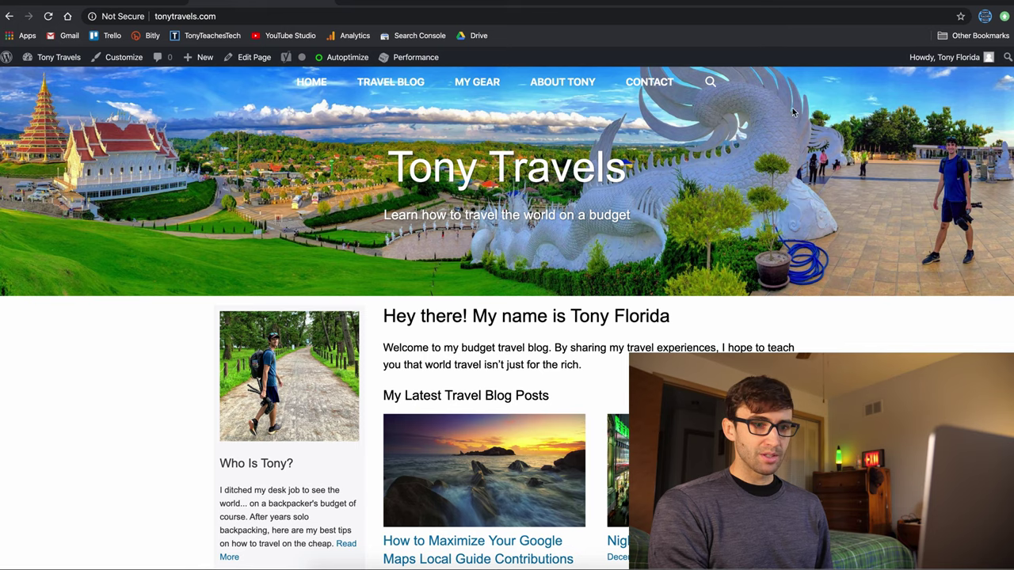
left_click(709, 81)
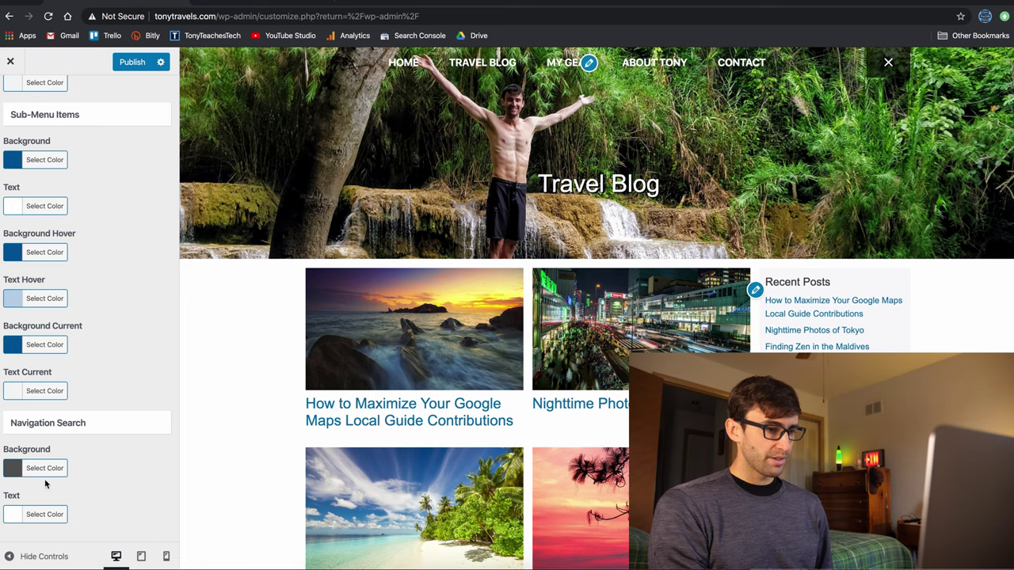
left_click(45, 468)
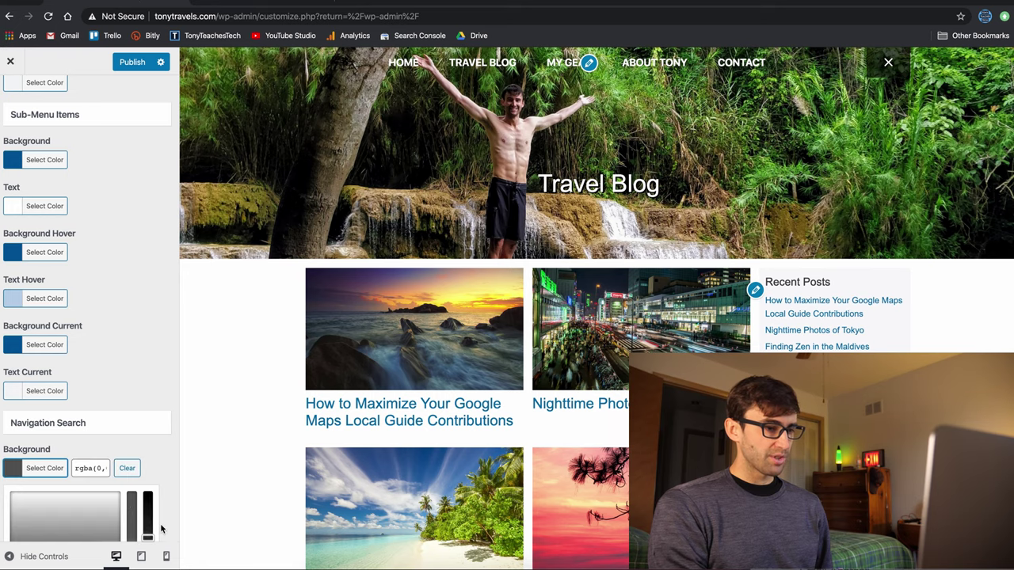
scroll(160, 517, "down", 3)
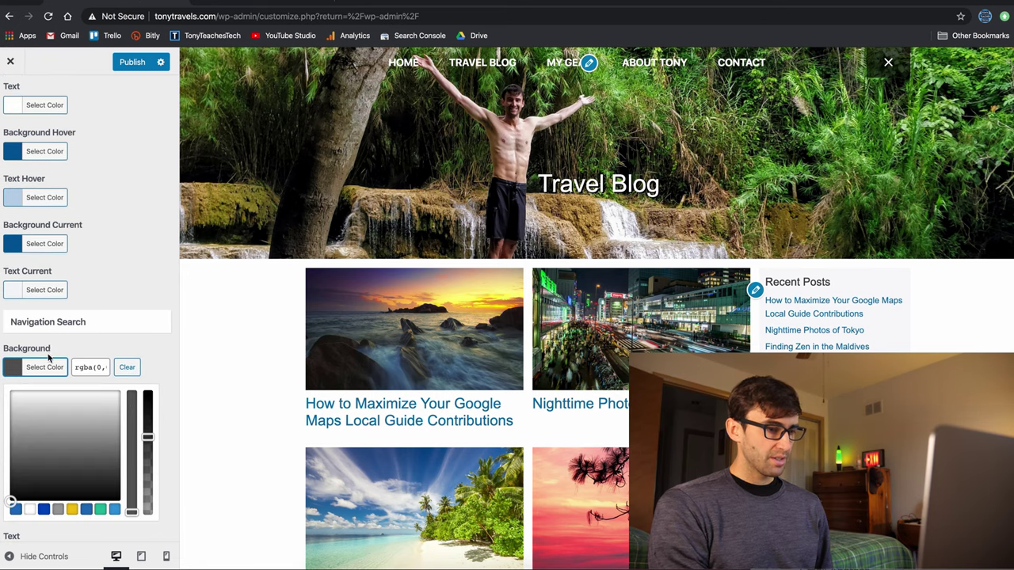
Close the navigation search background color picker and enter the sample text "lsdjflsdjf" in the live homepage's navigation search.
left_click(46, 362)
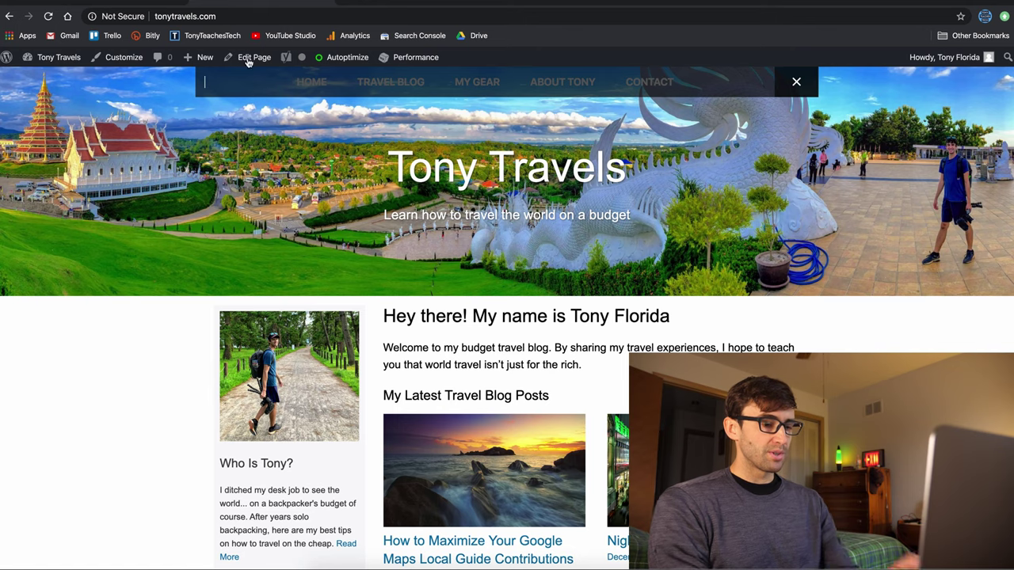
type("lsdjflsdjf")
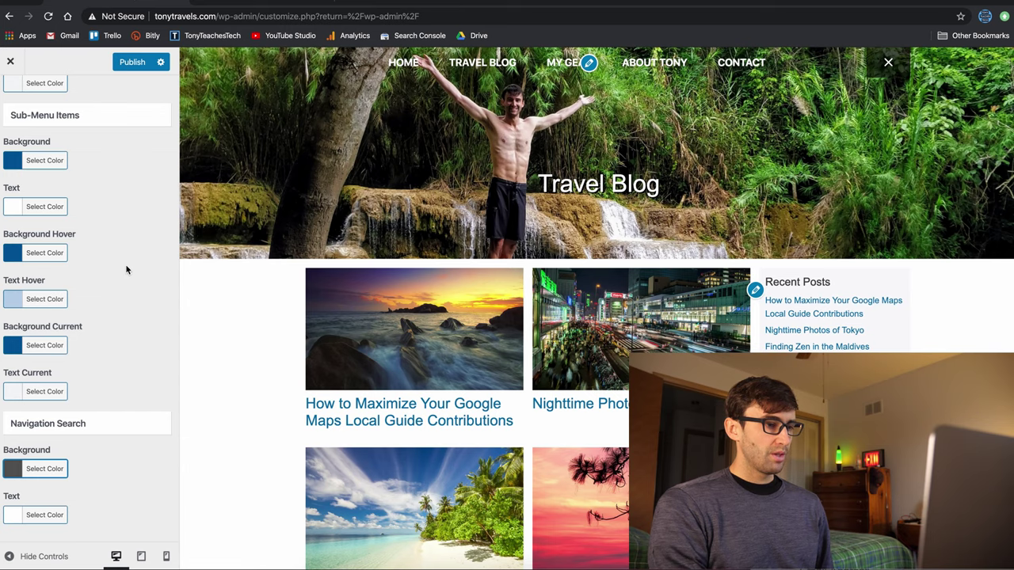
Go to the Off Canvas Panel color settings and expand the slide-out menu in the mobile preview.
scroll(125, 264, "up", 10)
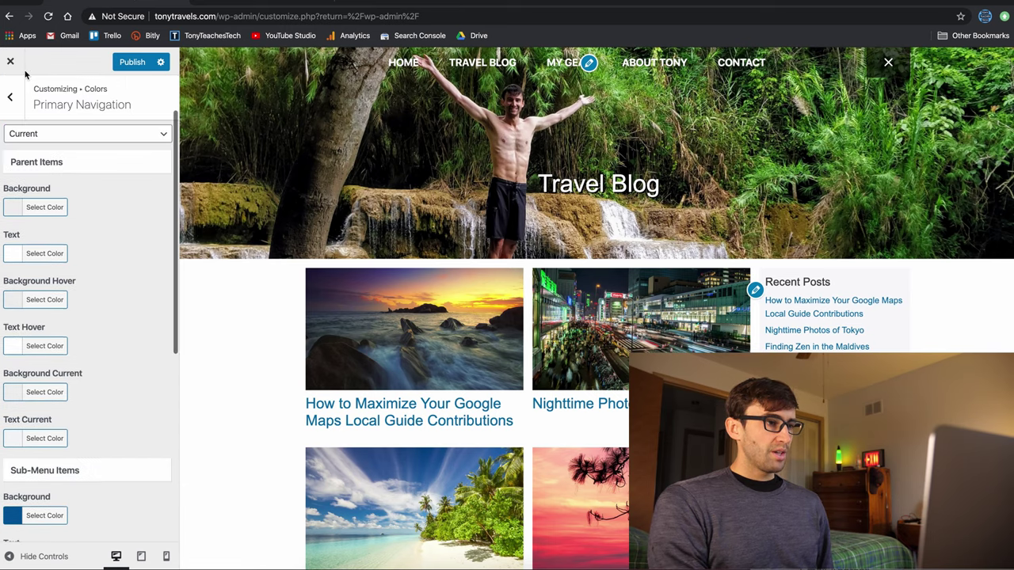
left_click(10, 97)
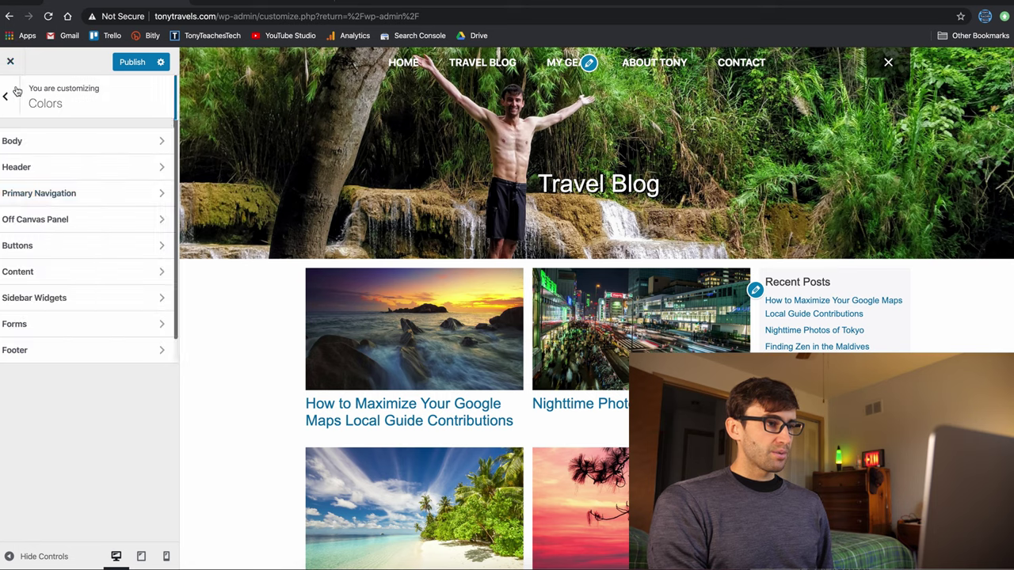
left_click(77, 219)
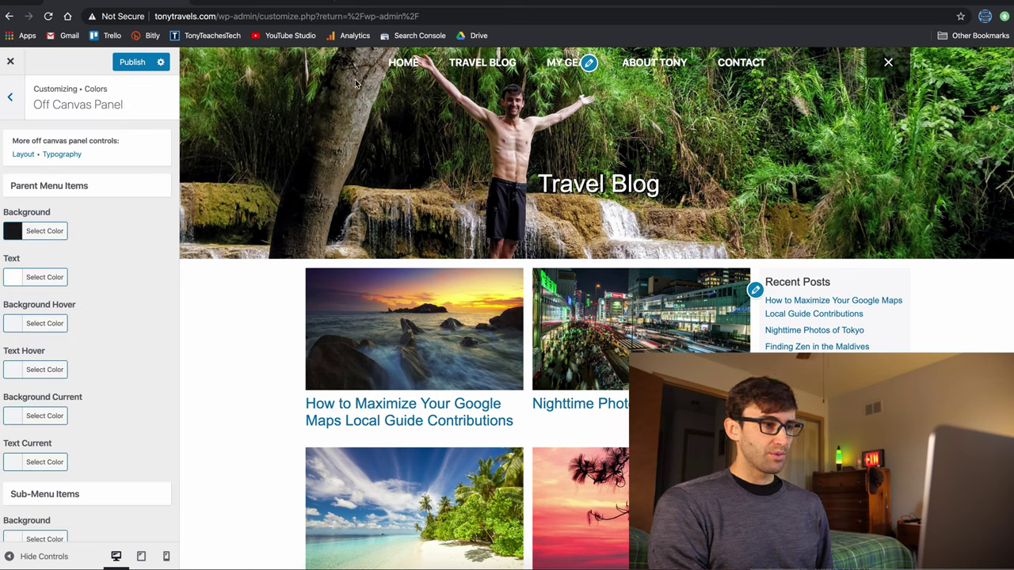
left_click(167, 557)
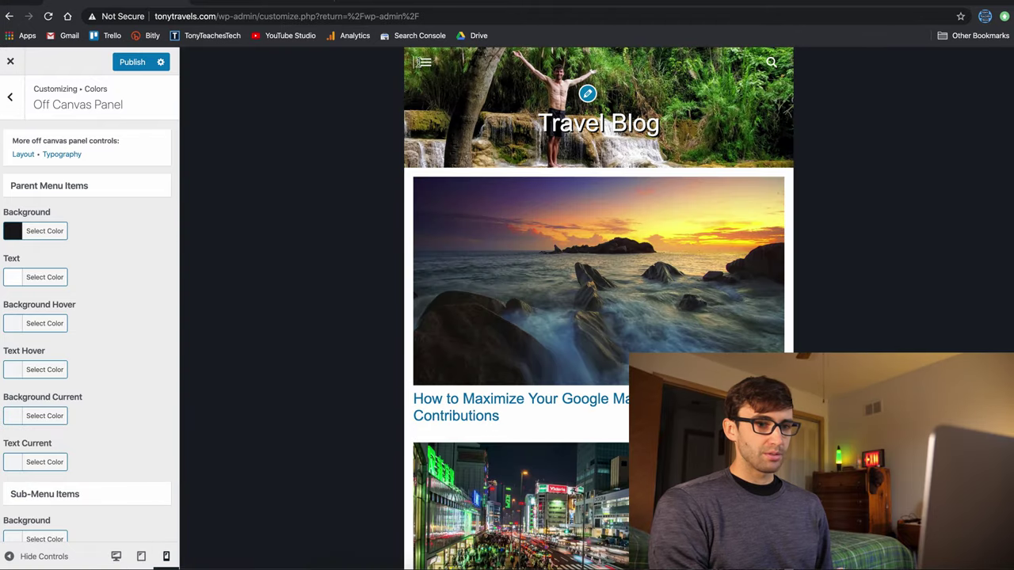
left_click(425, 61)
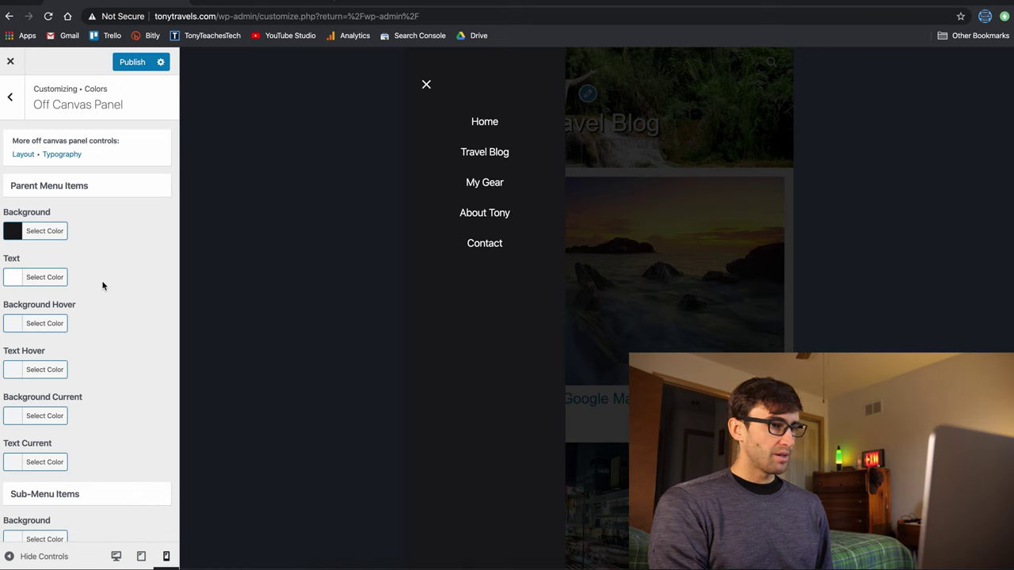
Examine the Off Canvas Panel's parent menu background color and the remaining parent and sub-menu color options.
left_click(51, 231)
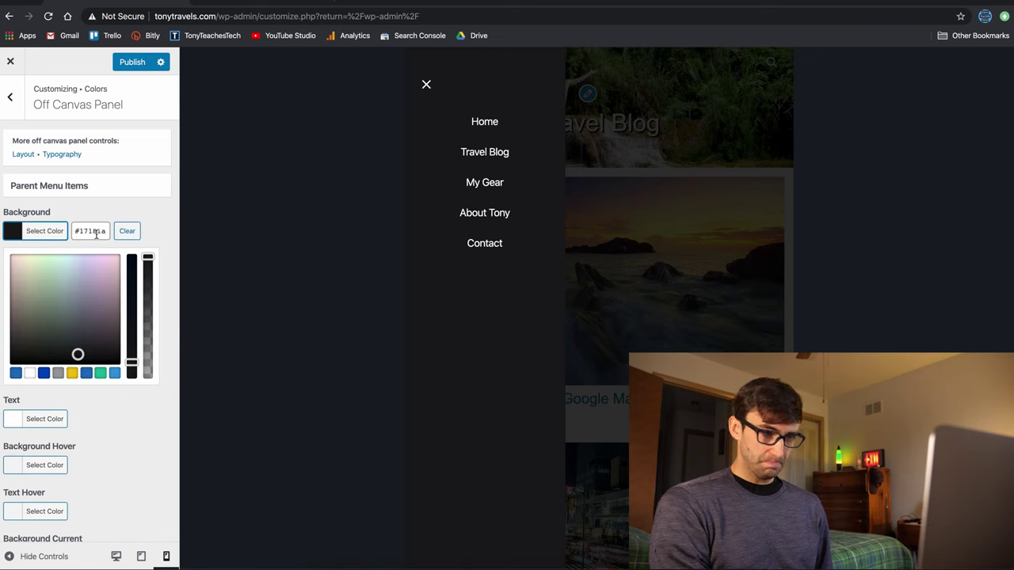
left_click(159, 217)
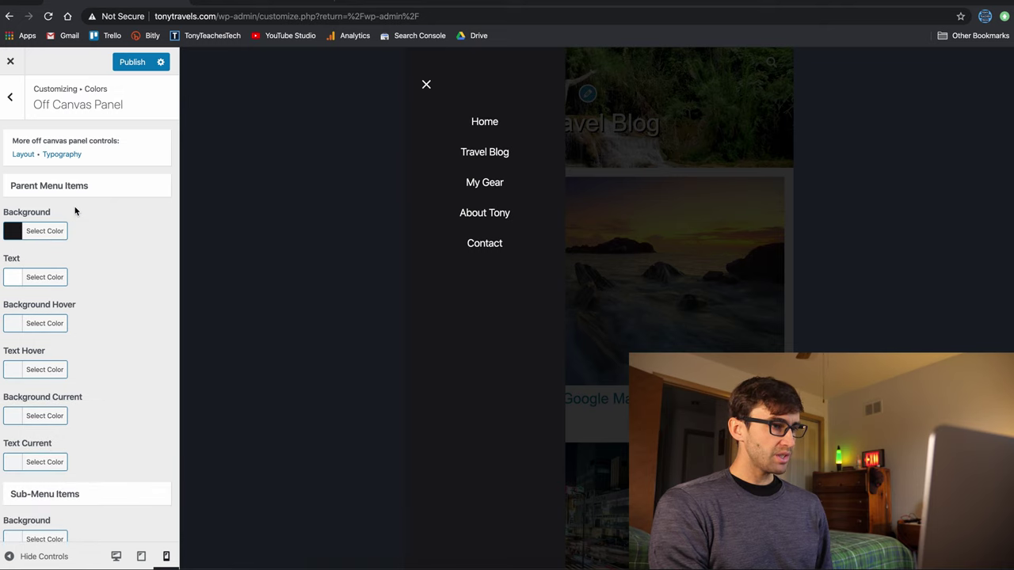
scroll(85, 308, "down", 1)
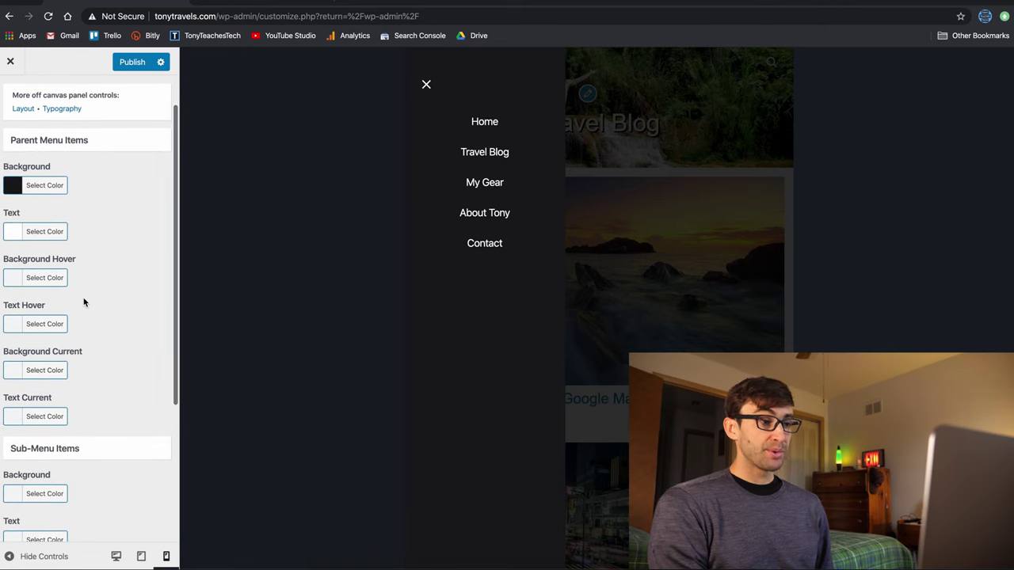
scroll(84, 302, "down", 1)
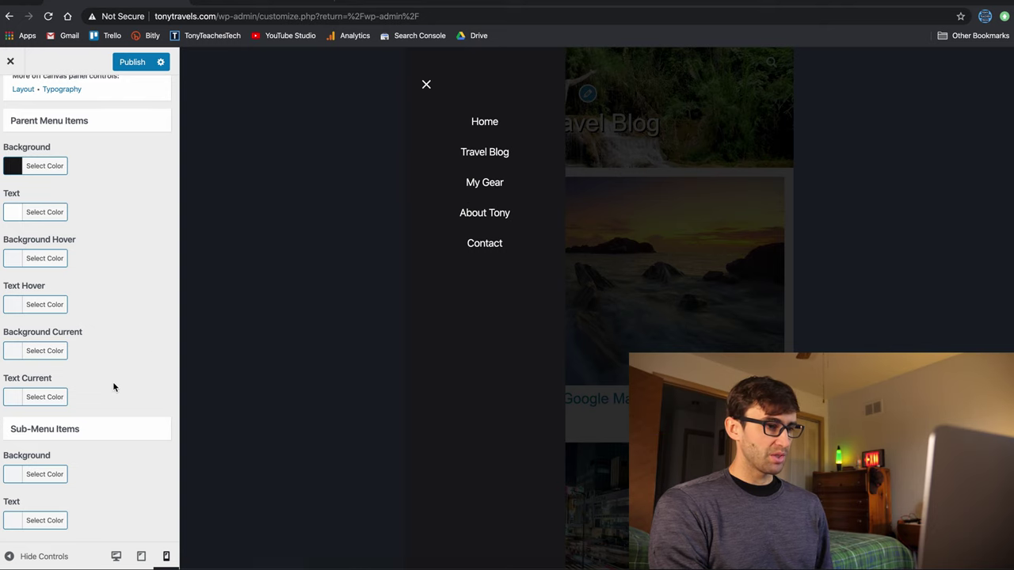
scroll(118, 385, "down", 3)
scroll(118, 385, "up", 5)
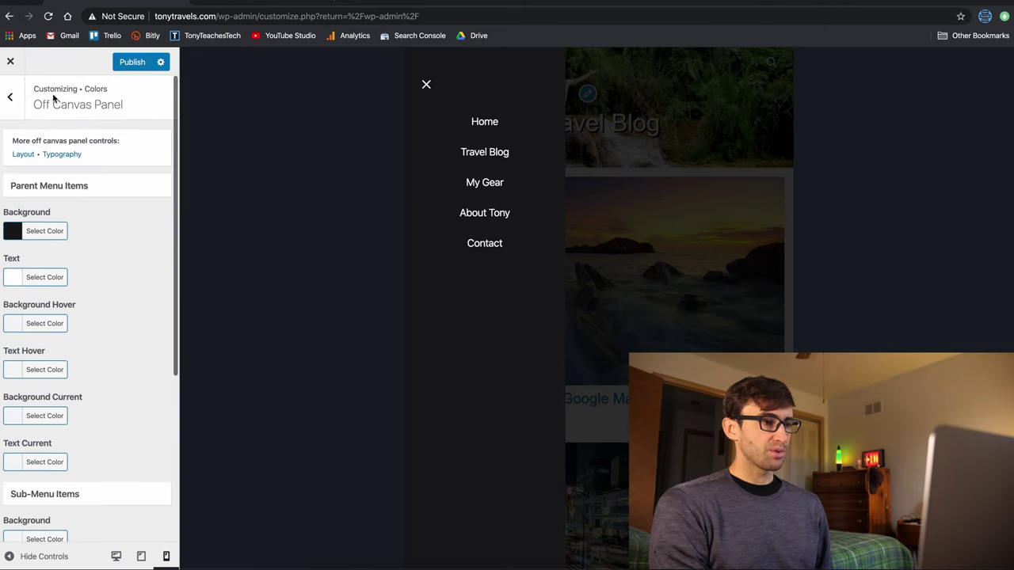
Close the slide-out menu and check the Buttons background color setting against the Subscribe button in the mobile preview.
left_click(9, 97)
left_click(426, 84)
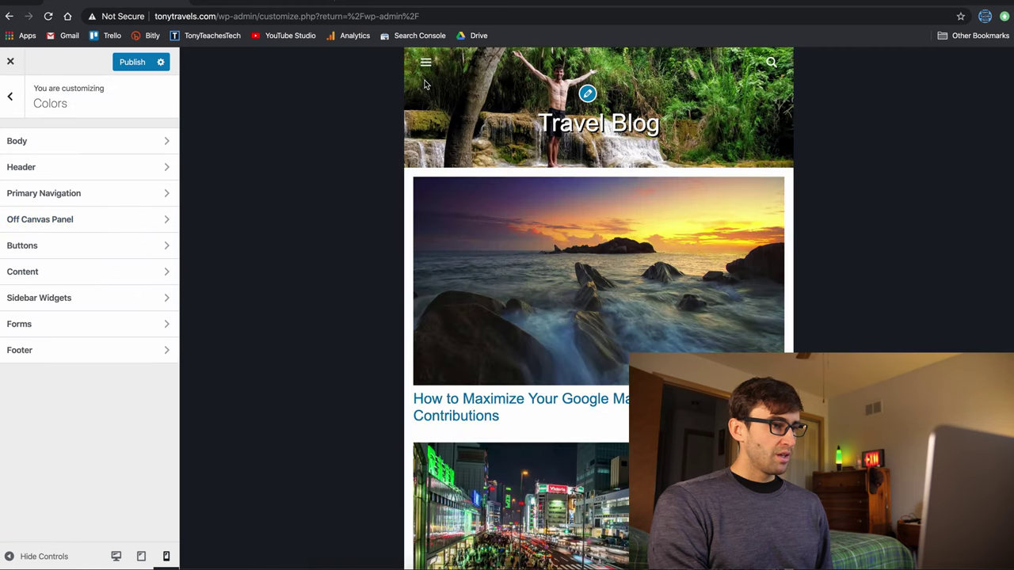
left_click(93, 248)
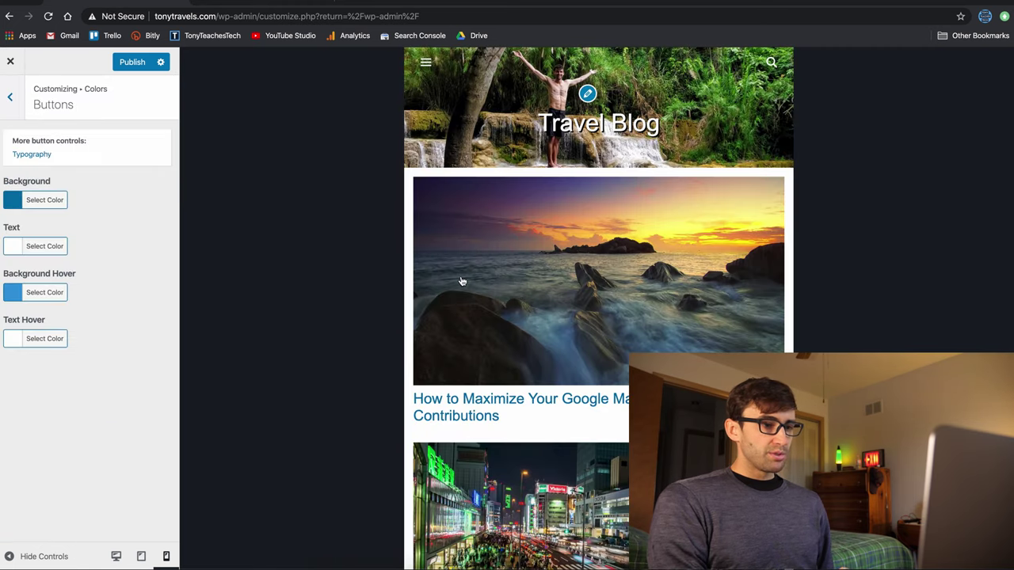
scroll(460, 280, "down", 15)
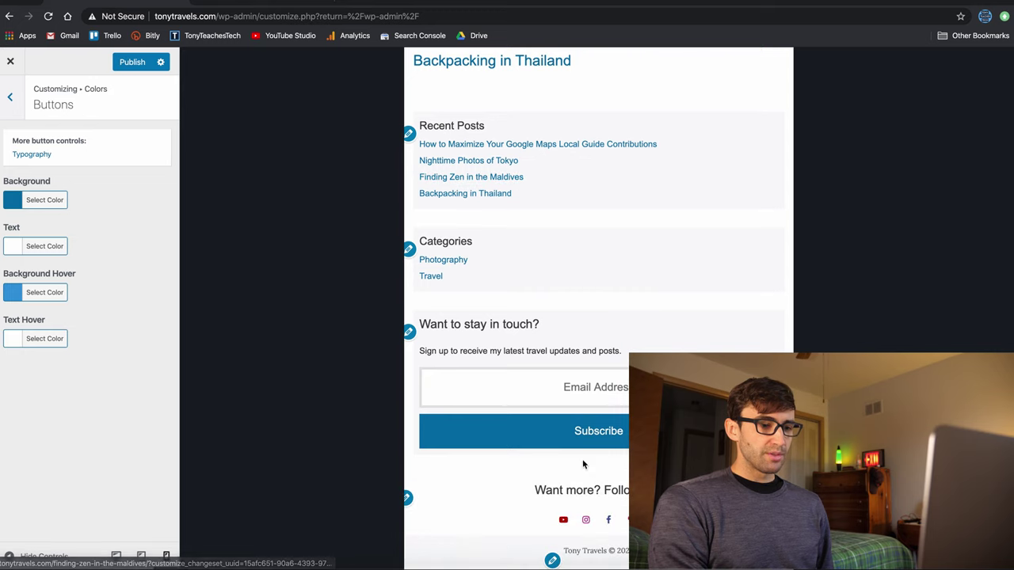
left_click(48, 200)
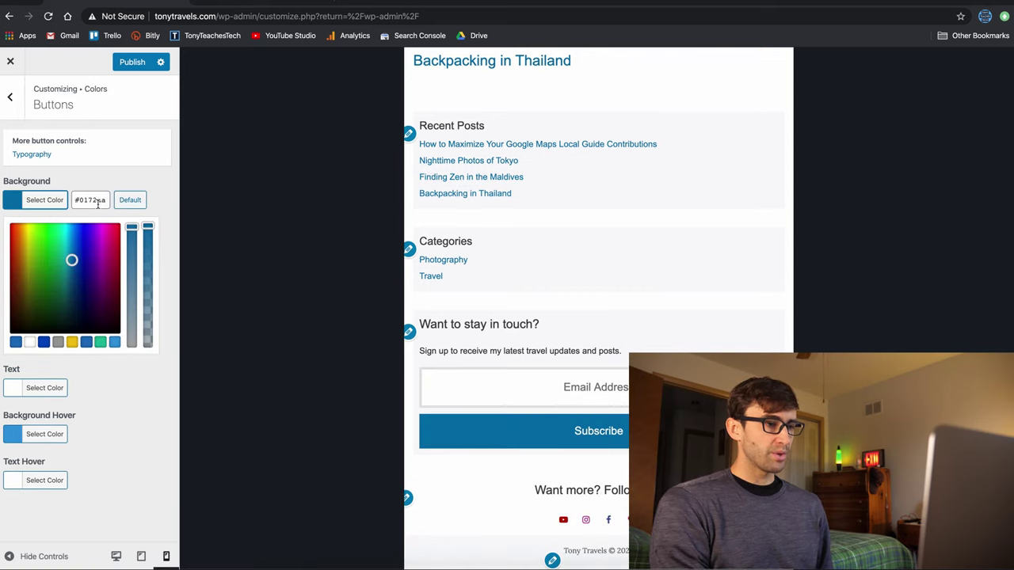
left_click(163, 194)
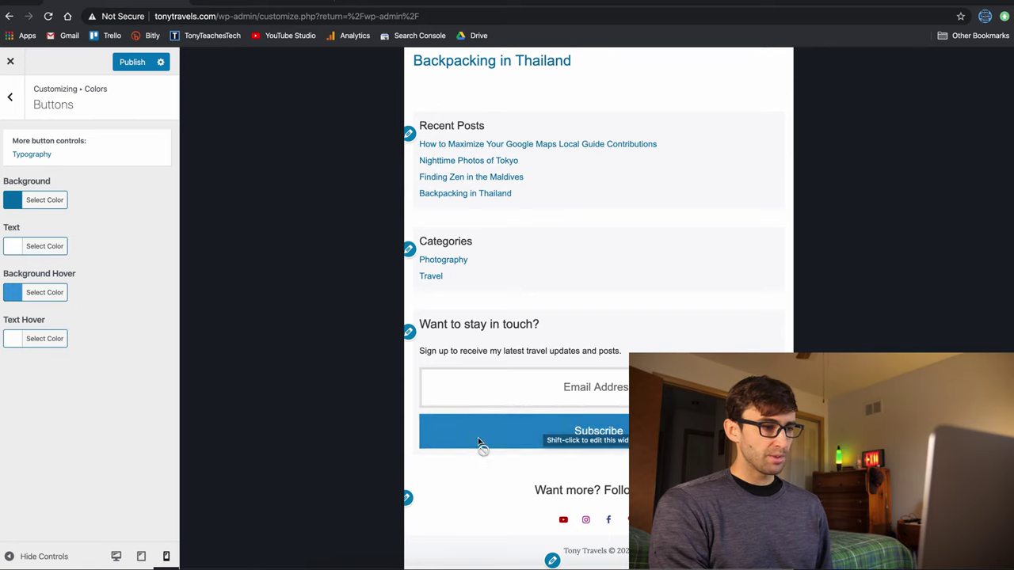
Try purple #7c2799 and a grey palette color as the button Text Hover color.
left_click(40, 340)
left_click_drag(75, 408, 97, 407)
left_click(142, 396)
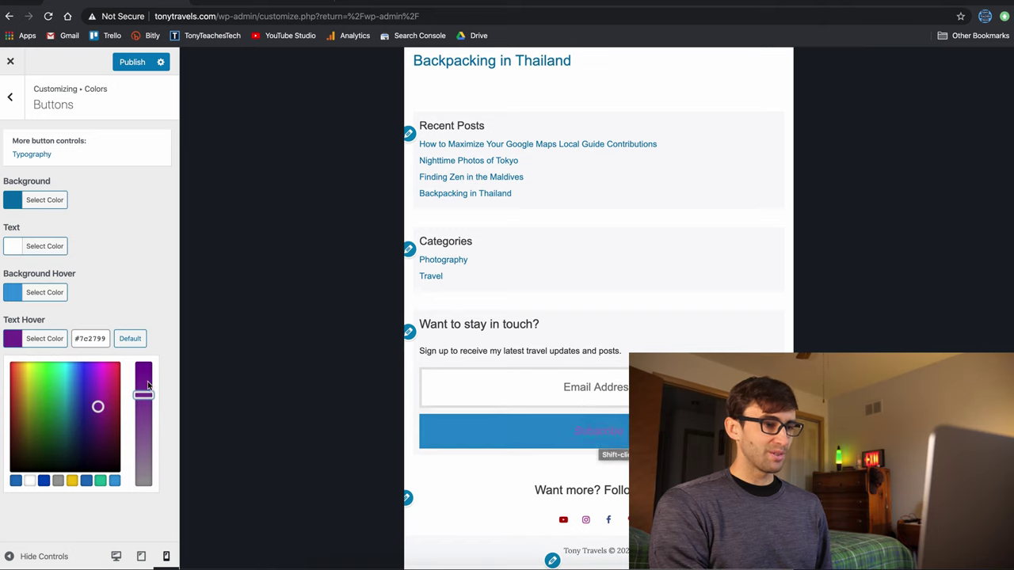
left_click(57, 480)
left_click(154, 521)
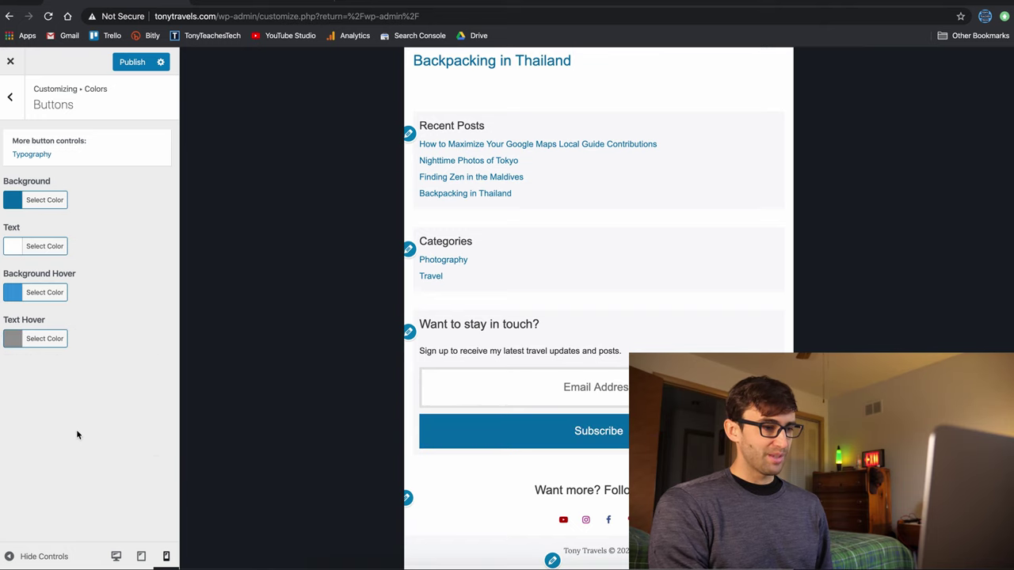
Reset the button Text Hover color to its default.
left_click(46, 339)
left_click(129, 339)
left_click(44, 338)
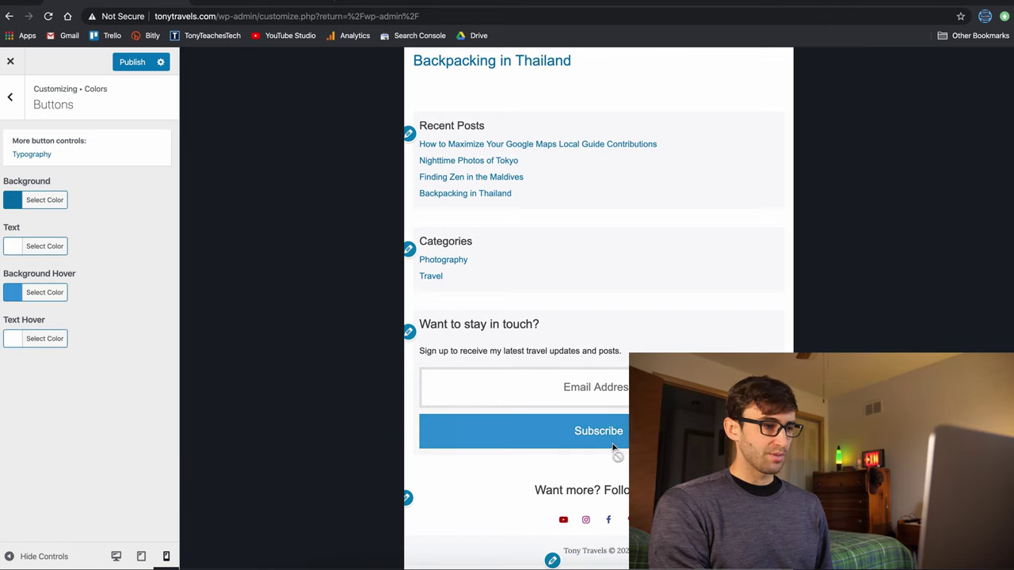
Go to the Content color settings and examine the text, link, title, entry meta and heading color options.
left_click(10, 97)
left_click(104, 273)
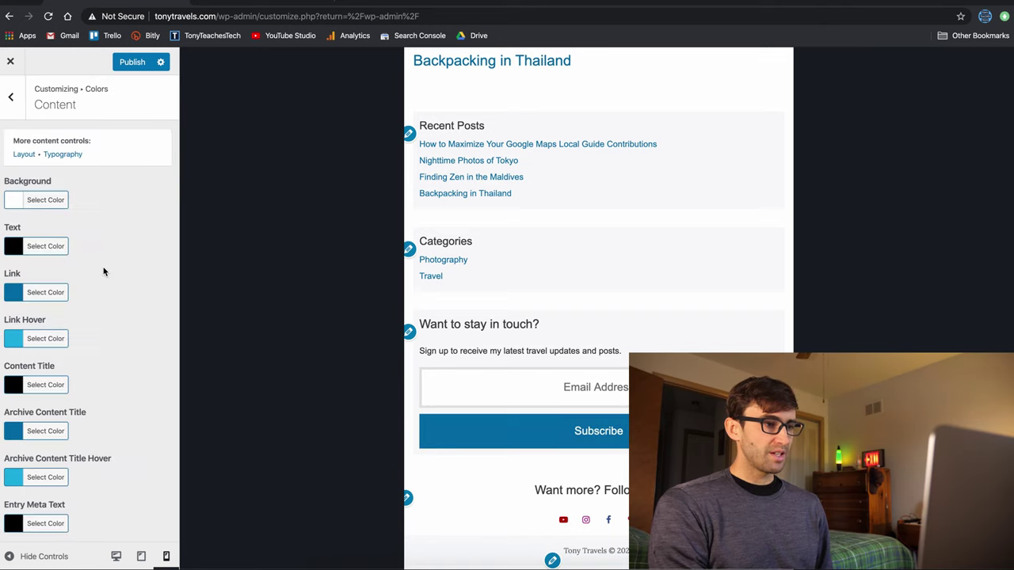
scroll(62, 351, "down", 4)
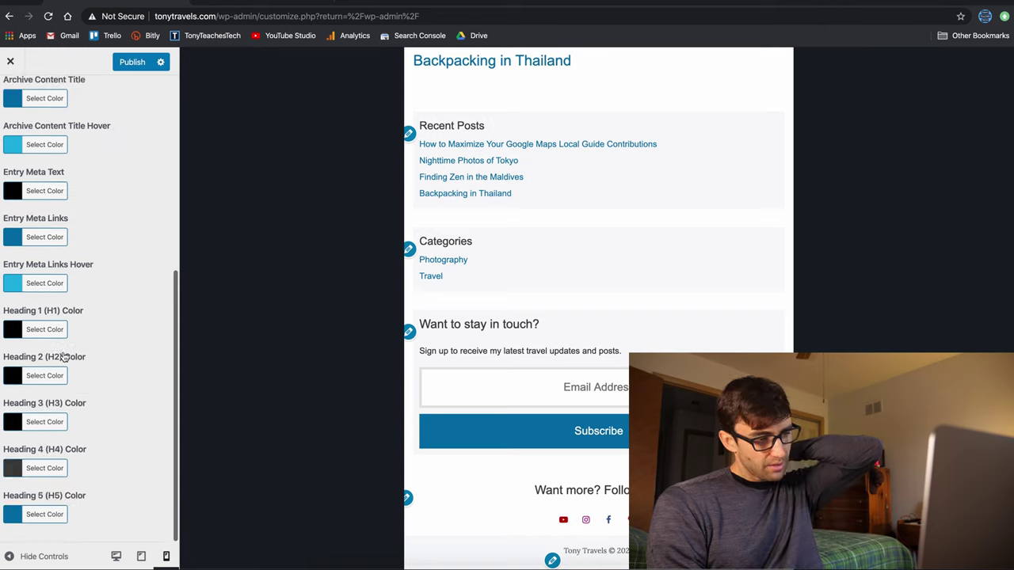
scroll(63, 351, "up", 4)
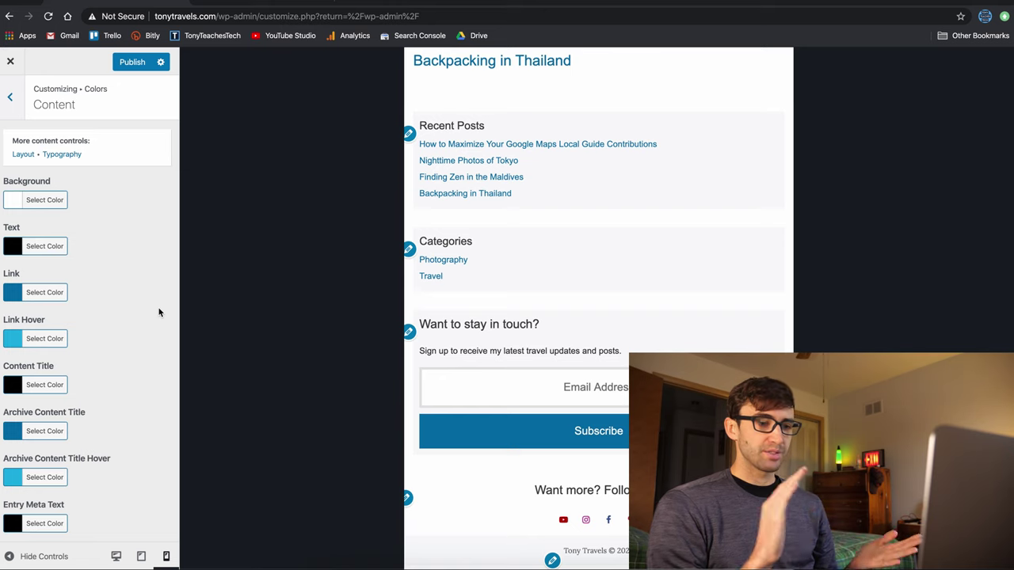
scroll(158, 312, "down", 5)
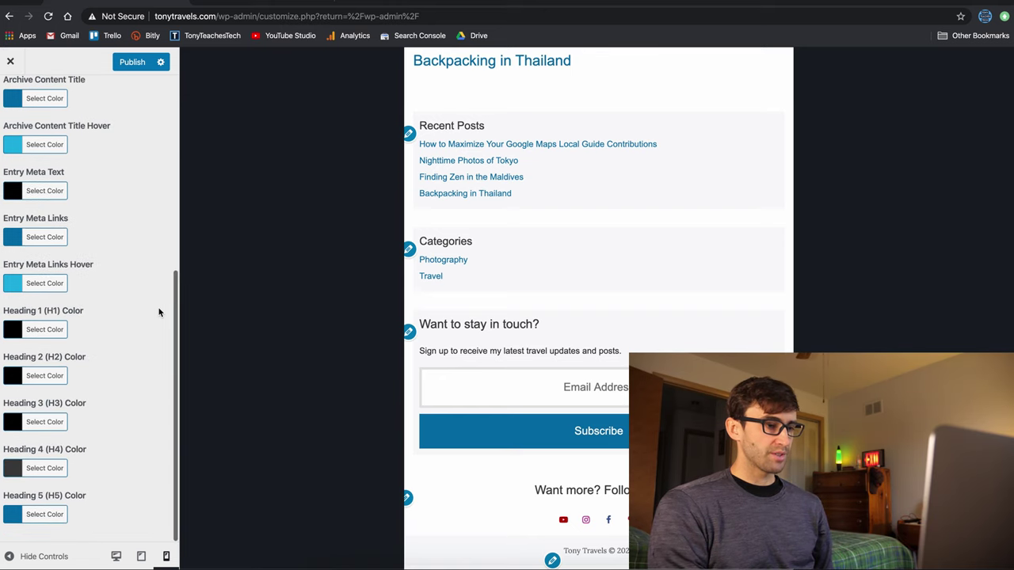
scroll(158, 312, "up", 5)
scroll(124, 351, "down", 3)
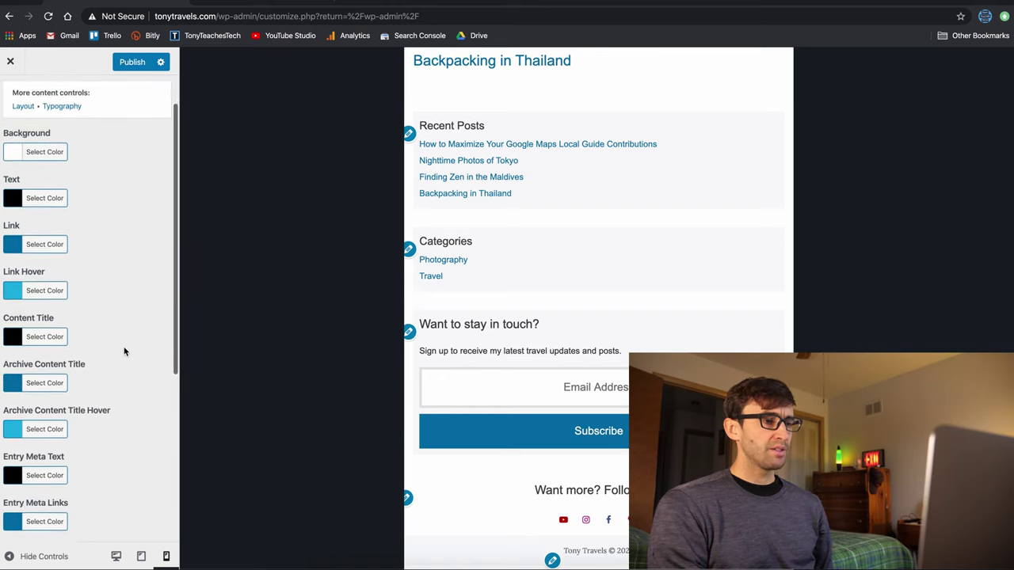
scroll(125, 351, "up", 3)
Look over the blog archive titles in the mobile preview and open the post "How to Maximize Your Google Maps Local Guide Contributions".
scroll(515, 264, "up", 15)
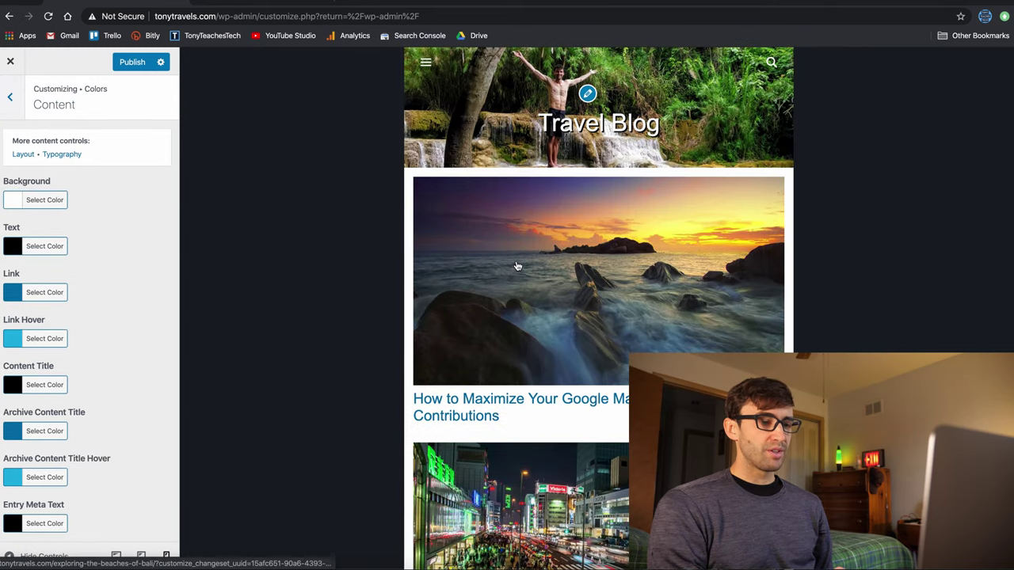
scroll(516, 265, "down", 3)
scroll(515, 263, "down", 10)
scroll(516, 262, "up", 9)
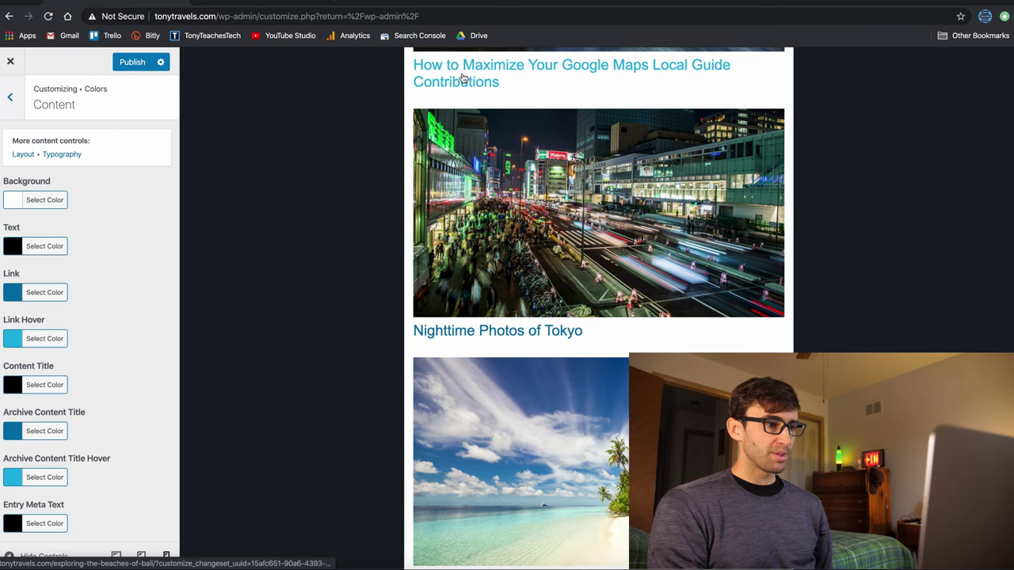
scroll(466, 76, "down", 1)
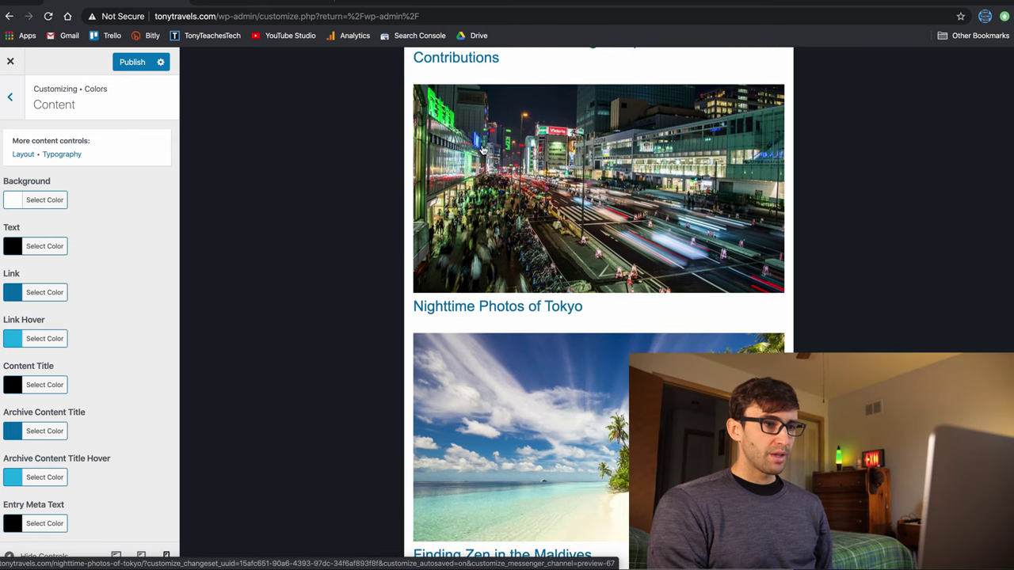
left_click(484, 72)
Examine the title, meta links, headings, body text and comment area of the previewed post against the Content colors.
scroll(496, 252, "down", 2)
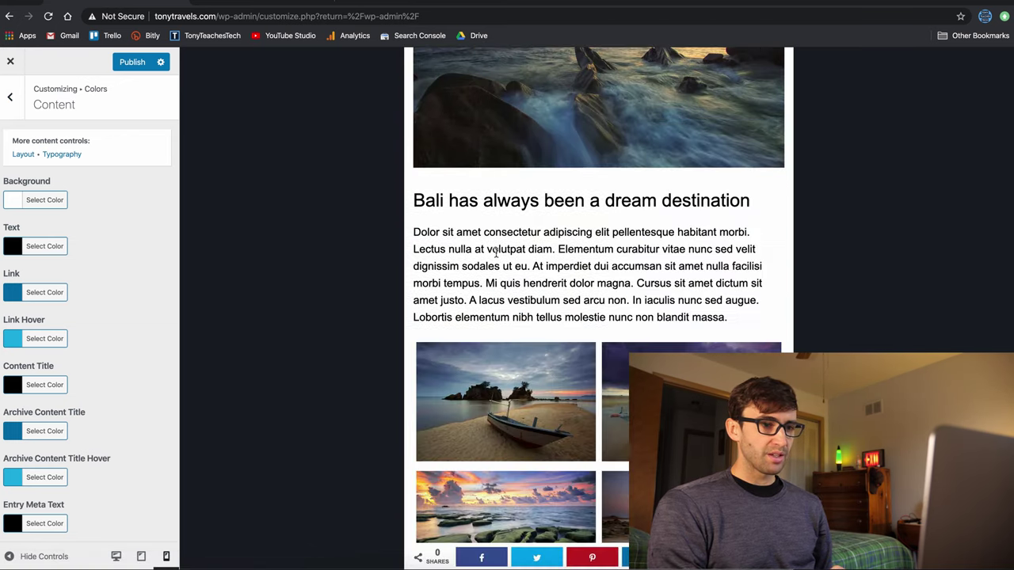
scroll(496, 252, "up", 3)
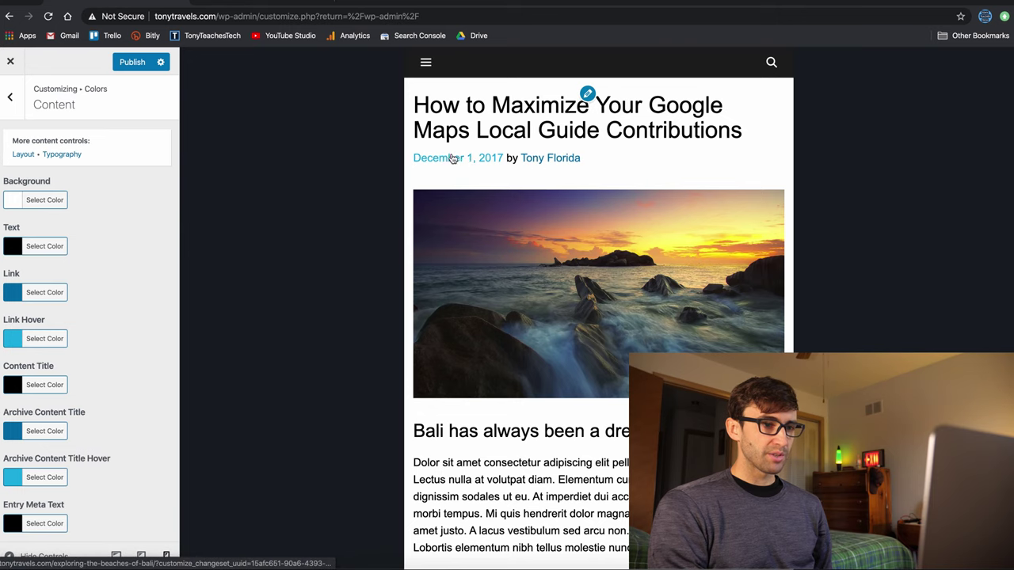
scroll(517, 210, "down", 5)
scroll(517, 210, "up", 2)
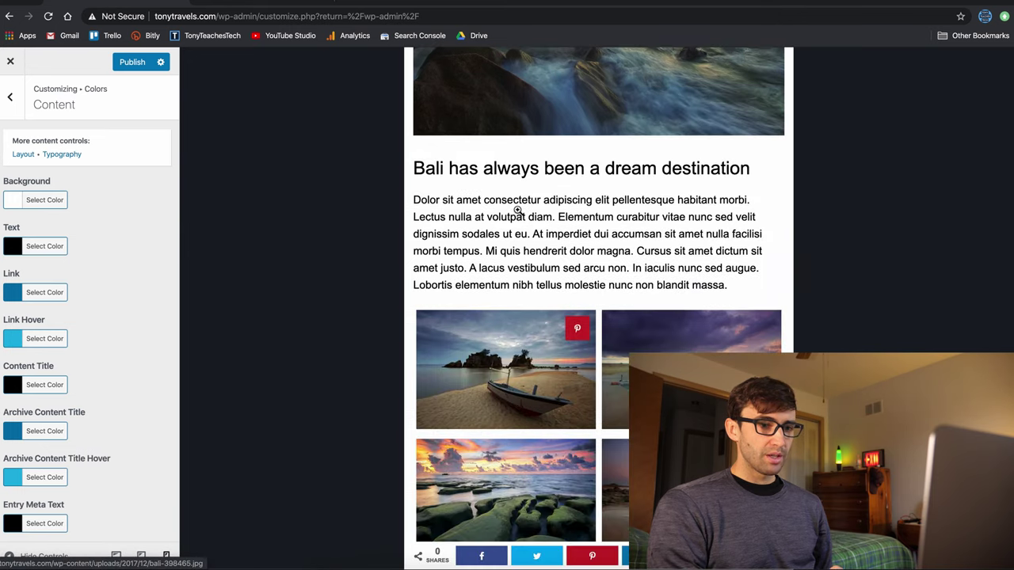
scroll(517, 209, "up", 4)
scroll(517, 209, "down", 7)
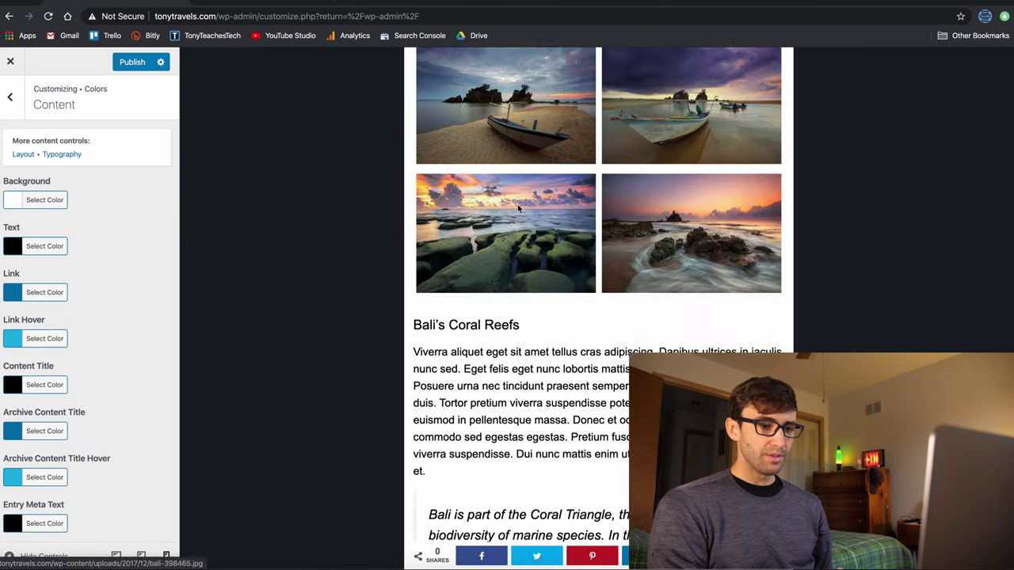
scroll(518, 207, "up", 7)
scroll(517, 208, "down", 10)
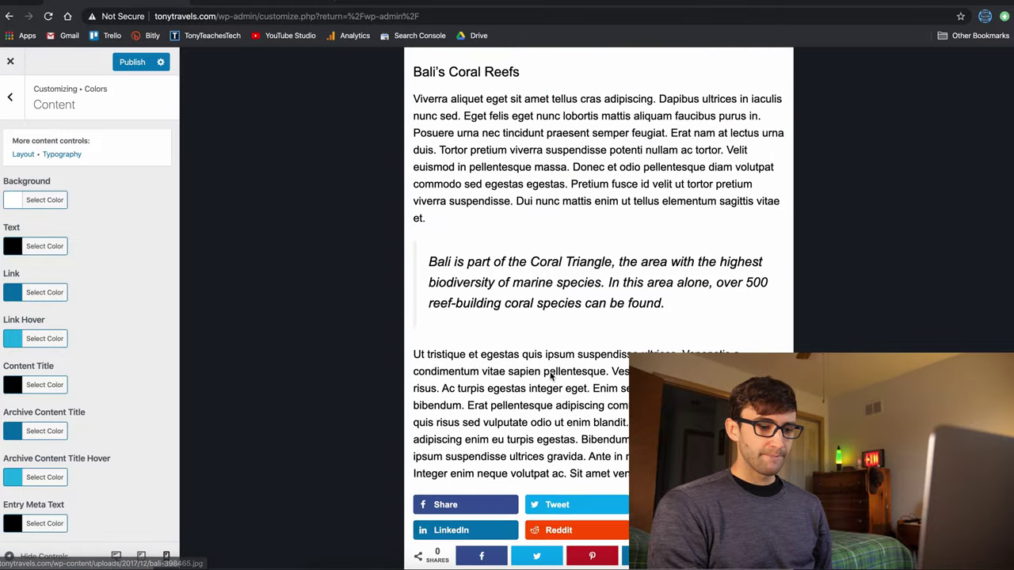
scroll(551, 376, "down", 6)
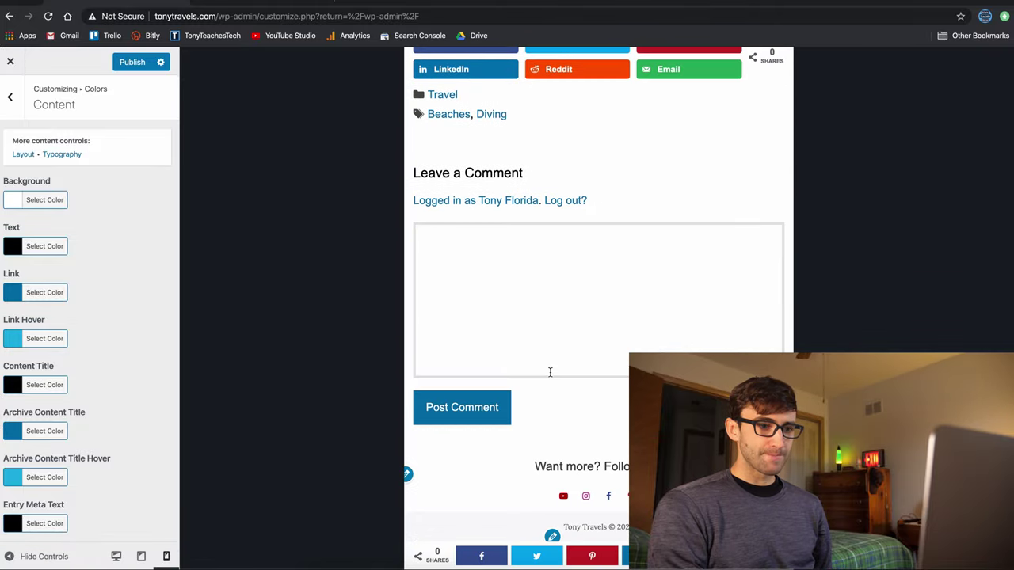
scroll(550, 372, "up", 1)
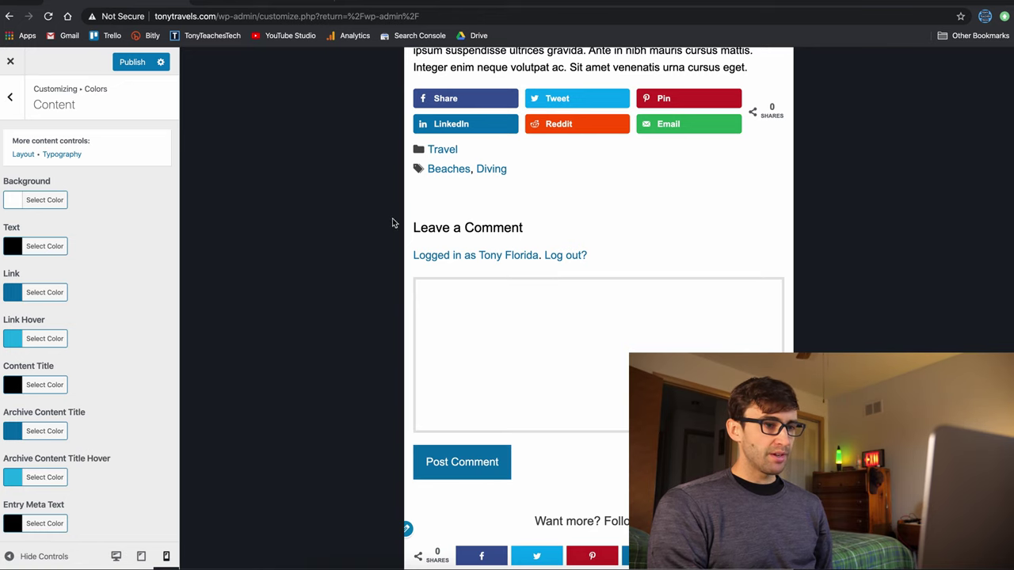
Compare the previewed post's comment heading, title and body text with the Entry Meta and H1 to H5 color options in the mobile preview.
left_click_drag(413, 228, 522, 227)
scroll(523, 226, "up", 20)
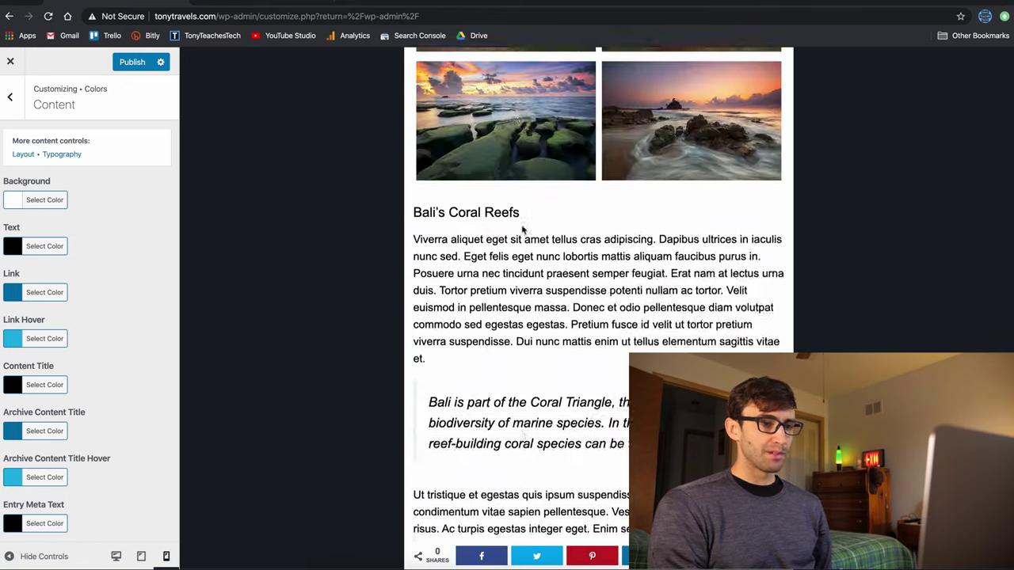
double_click(529, 129)
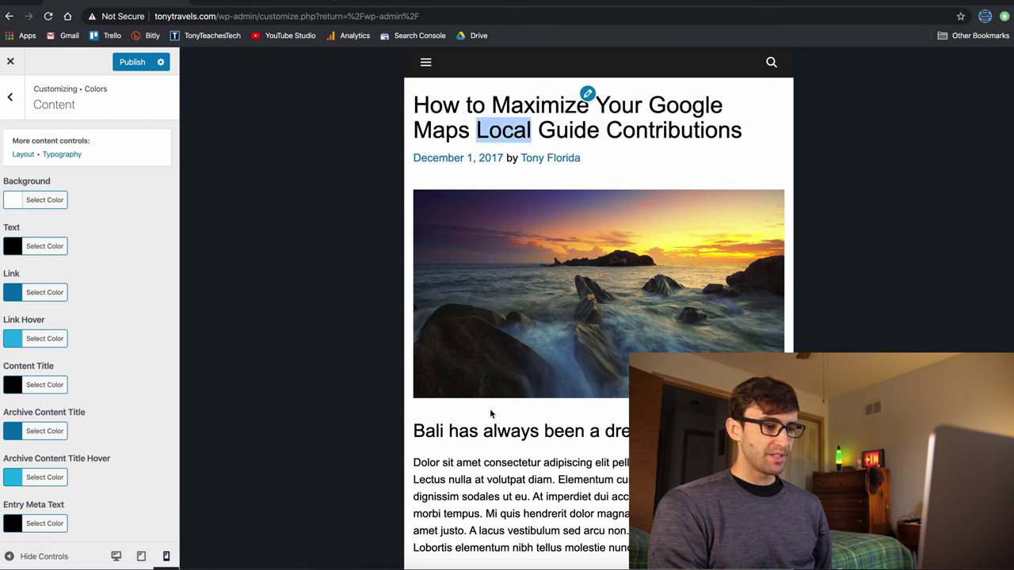
left_click_drag(467, 461, 541, 513)
scroll(71, 457, "down", 5)
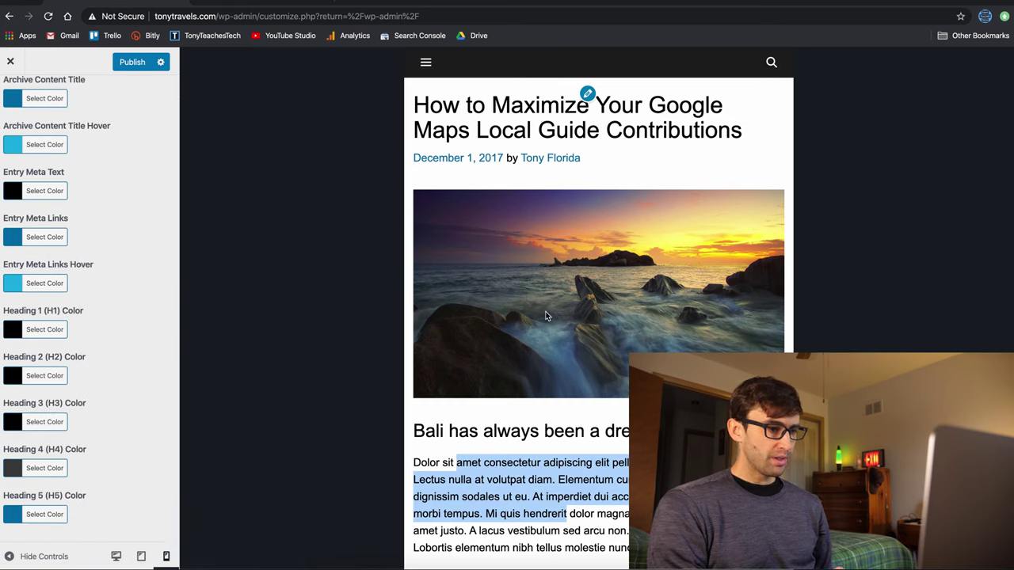
scroll(543, 321, "down", 15)
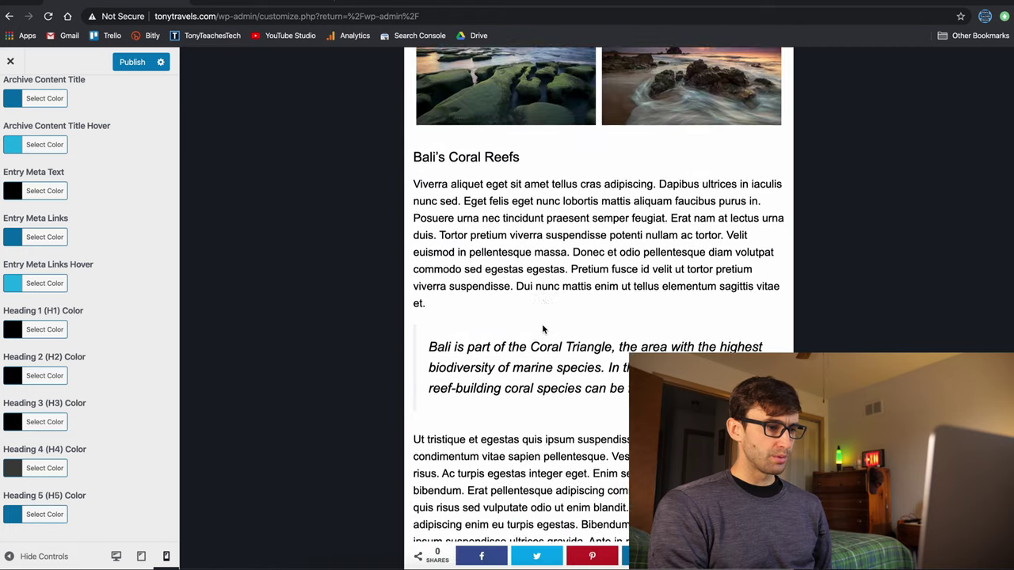
scroll(544, 310, "up", 15)
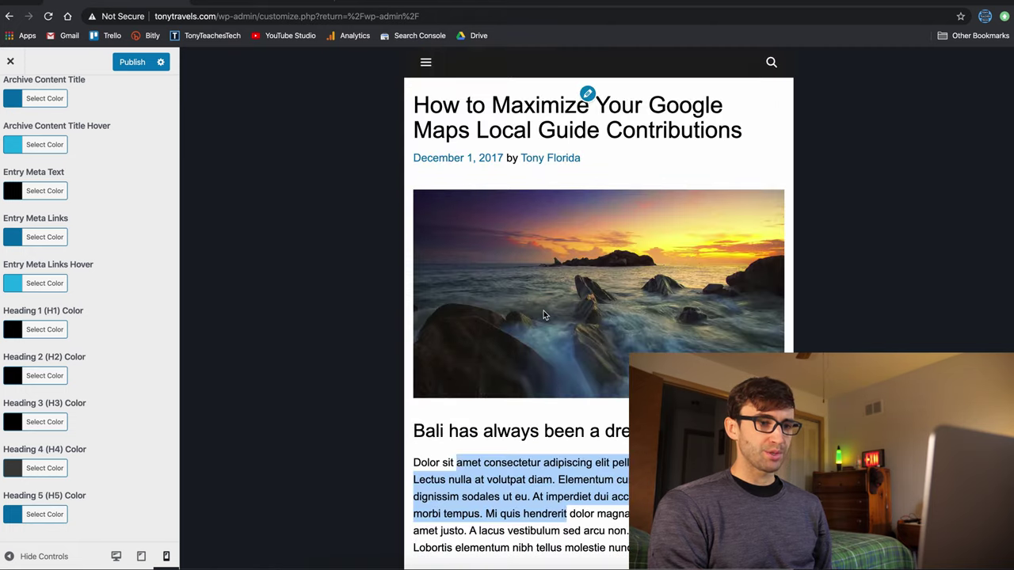
Open the Travel Blog page in the desktop preview and review the Sidebar Widgets color settings.
left_click(116, 556)
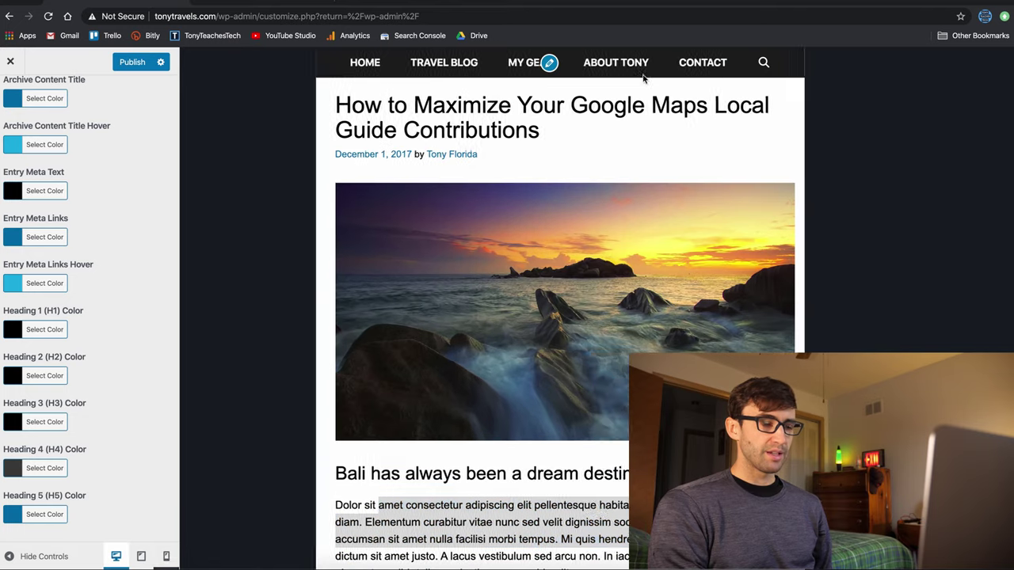
left_click(467, 70)
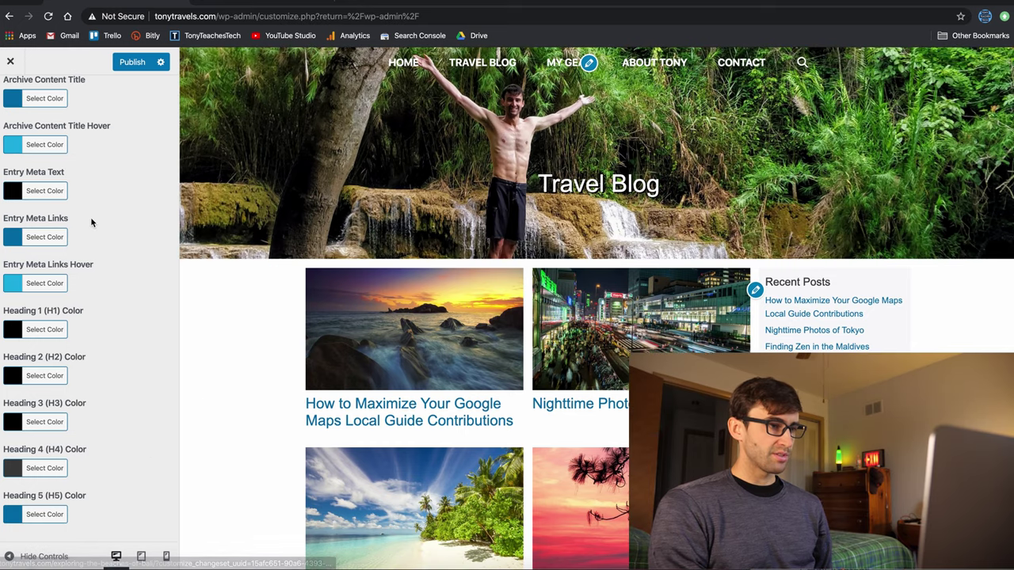
scroll(90, 221, "up", 5)
left_click(10, 98)
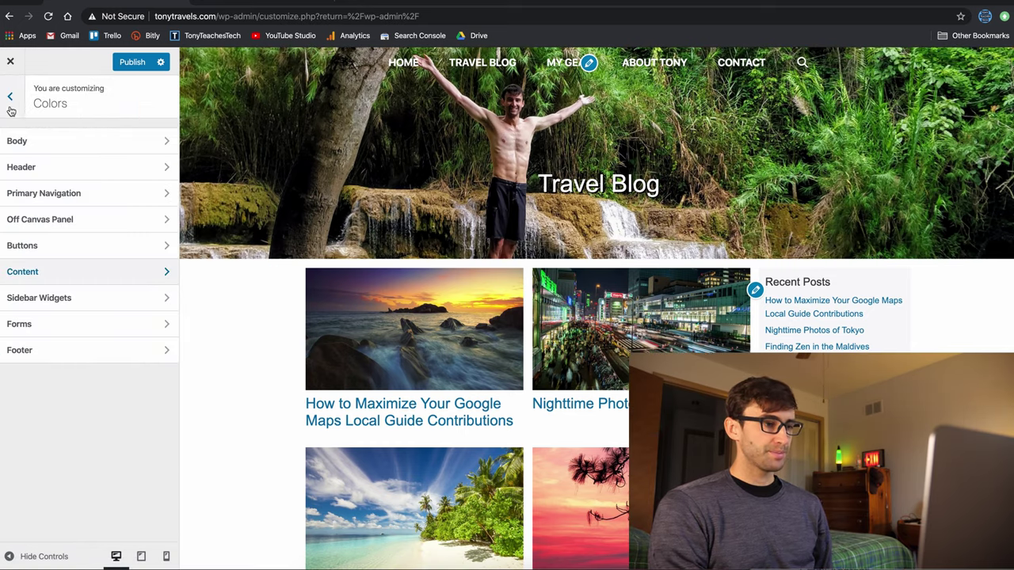
left_click(68, 297)
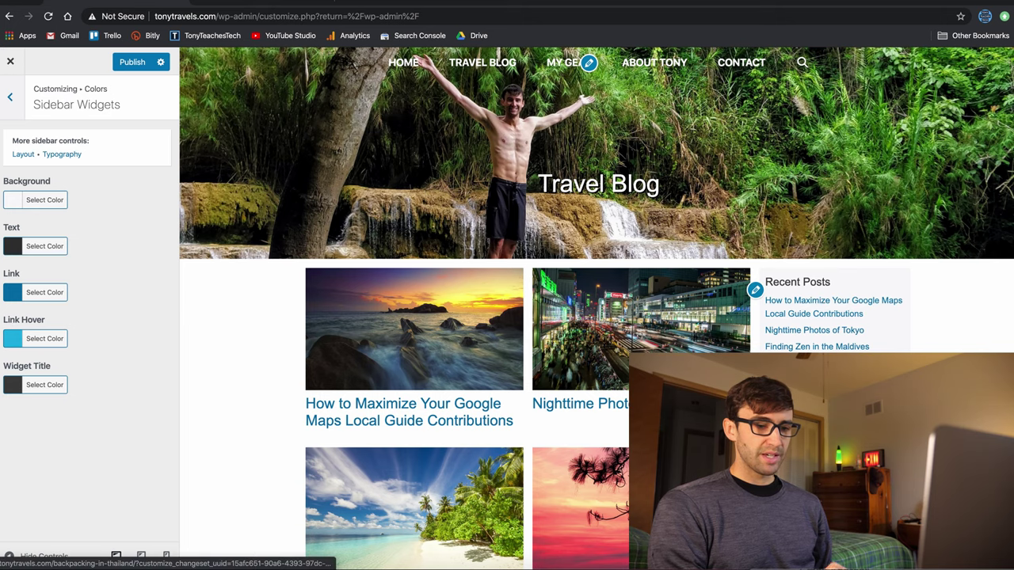
Open the Forms color settings and examine the message form on the Contact page in the preview.
left_click(11, 98)
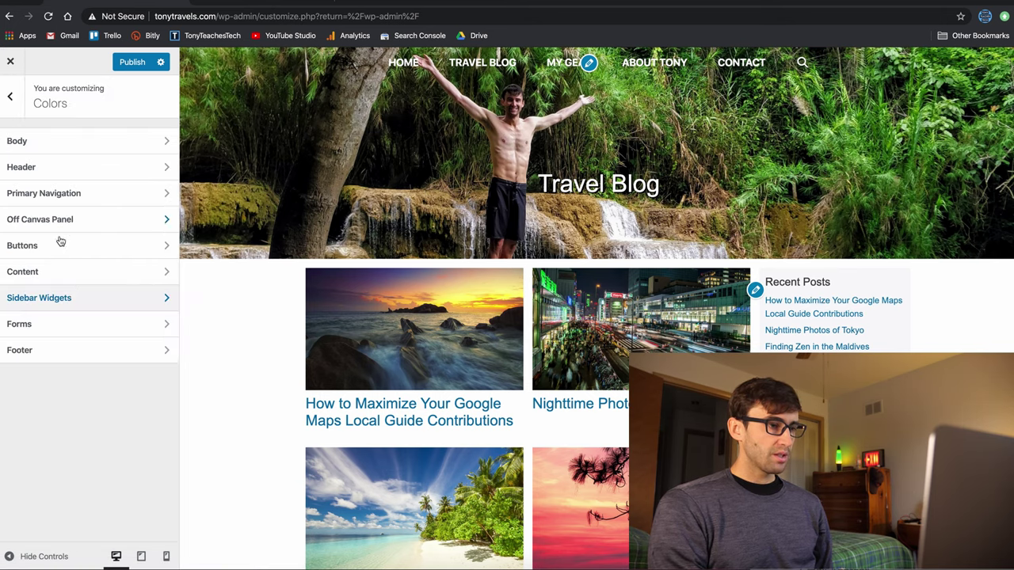
left_click(76, 326)
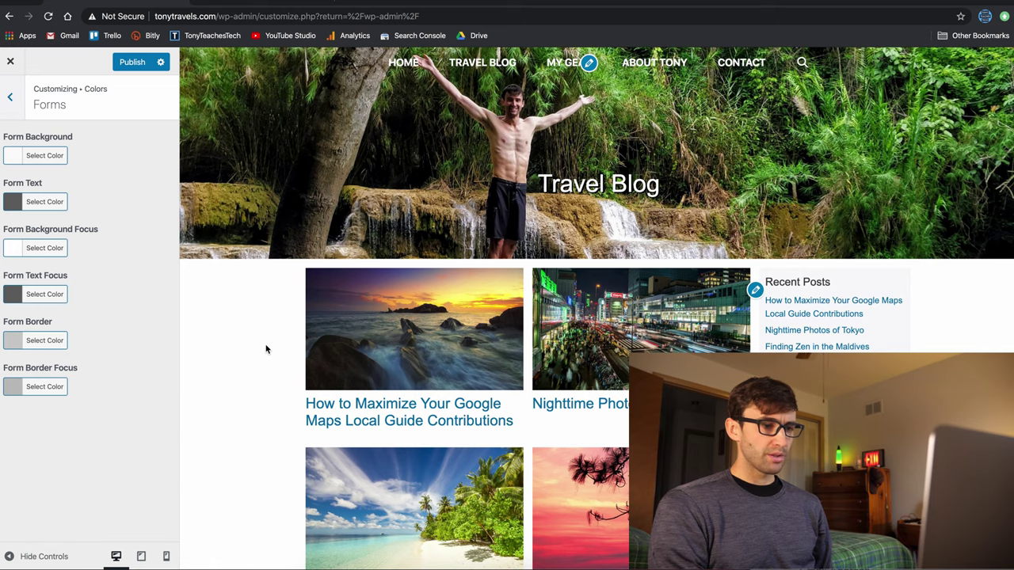
scroll(267, 349, "down", 3)
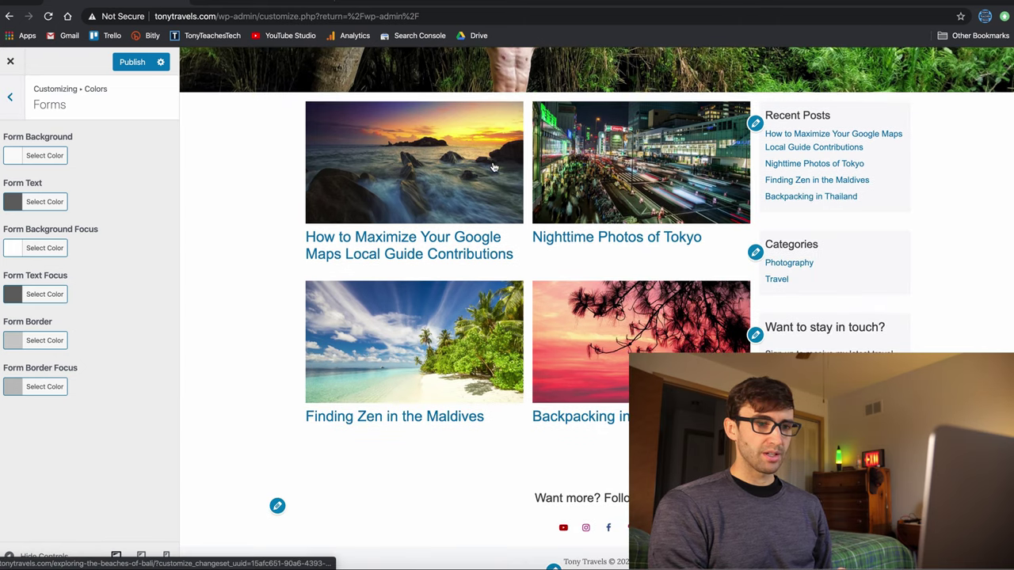
left_click(493, 166)
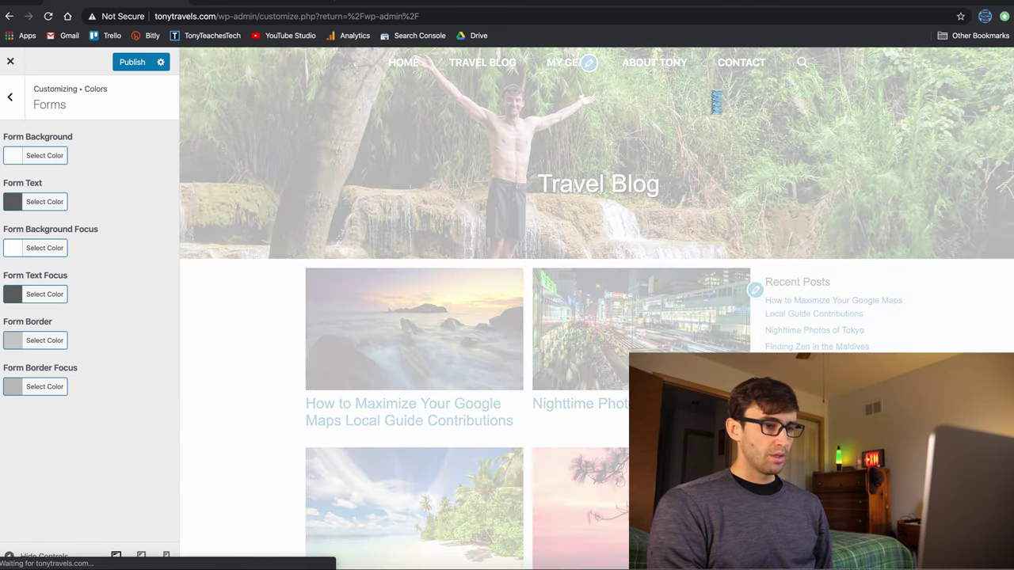
scroll(478, 361, "down", 3)
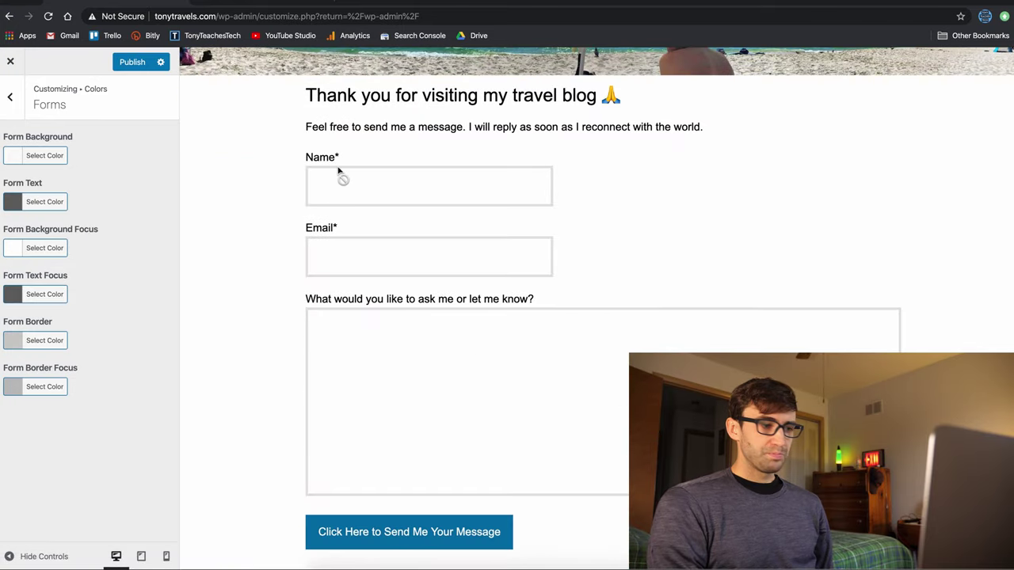
Open the Footer color settings and examine the copyright text in the page's footer bar.
left_click(11, 103)
left_click(76, 348)
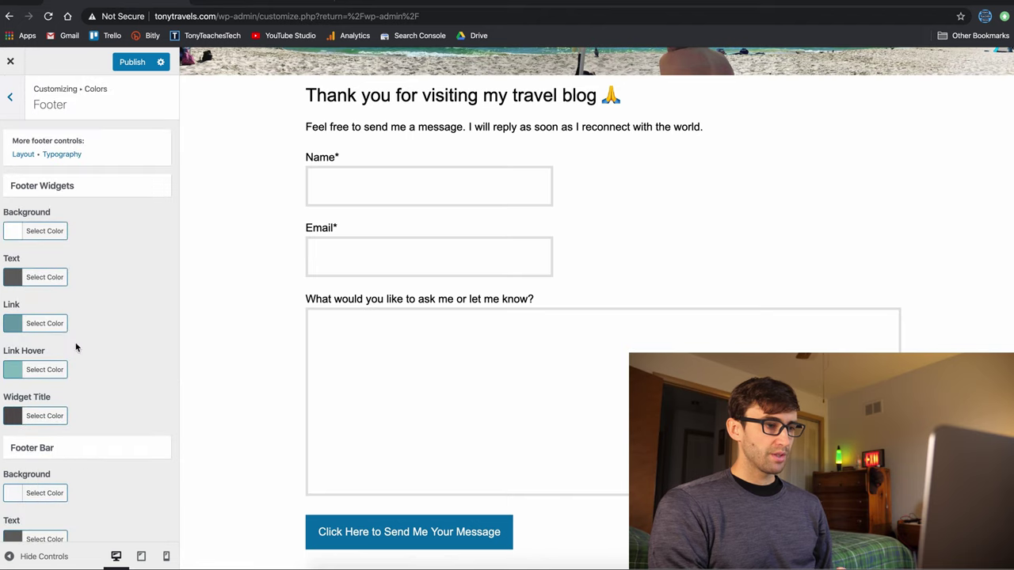
scroll(356, 371, "down", 2)
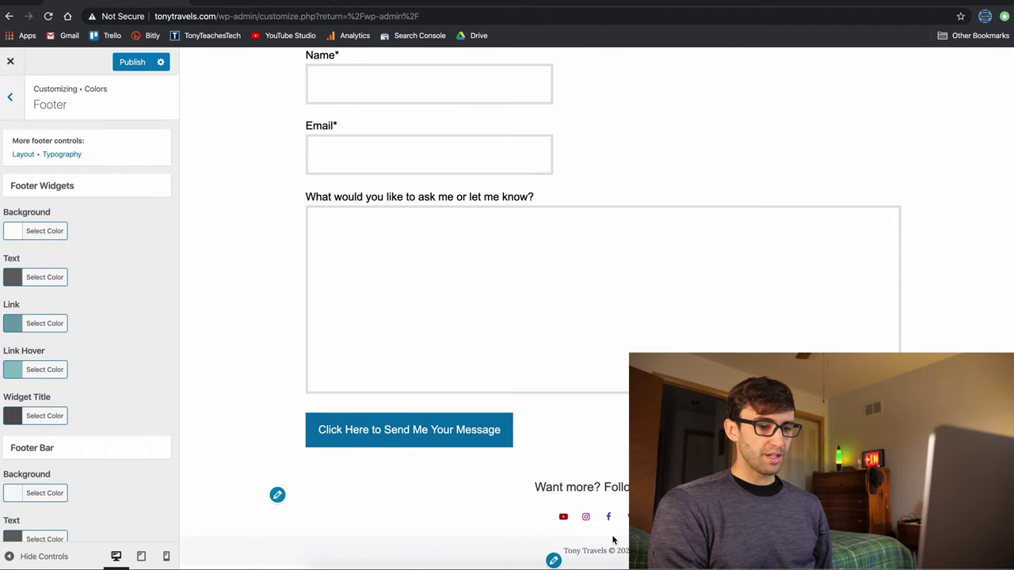
left_click_drag(565, 551, 633, 551)
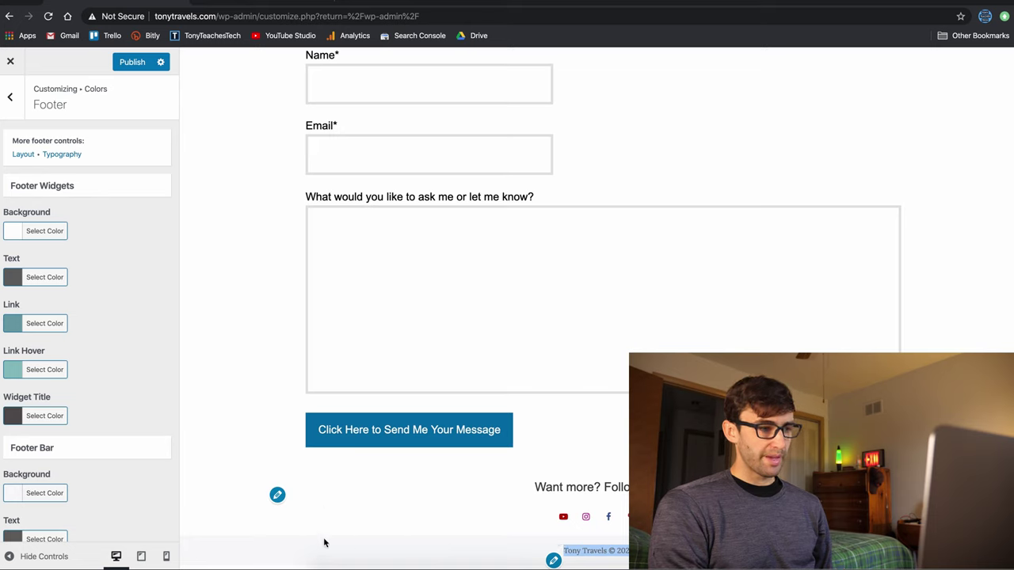
Load the home page in the preview and open the Body settings under Typography.
left_click(10, 96)
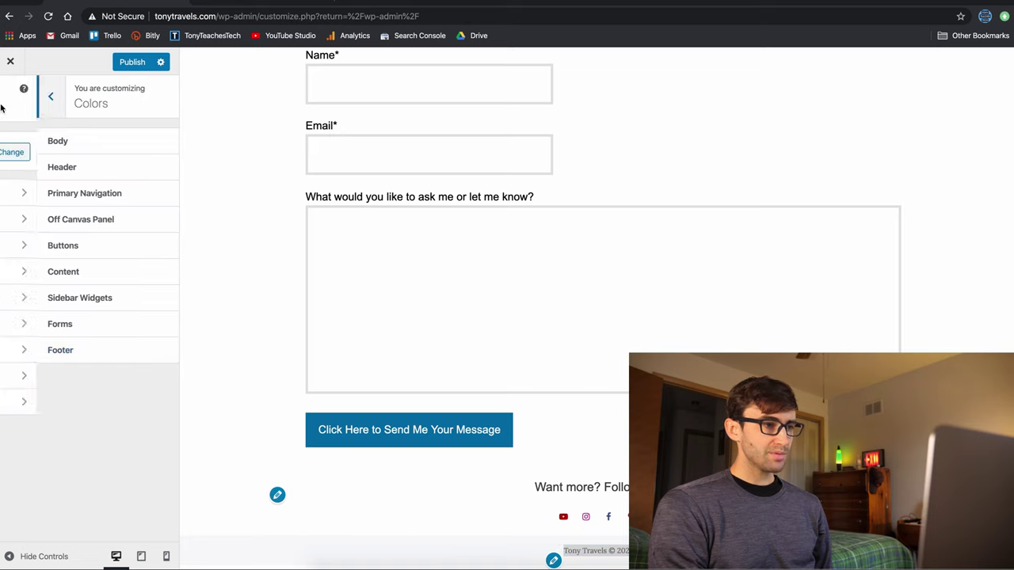
left_click(10, 97)
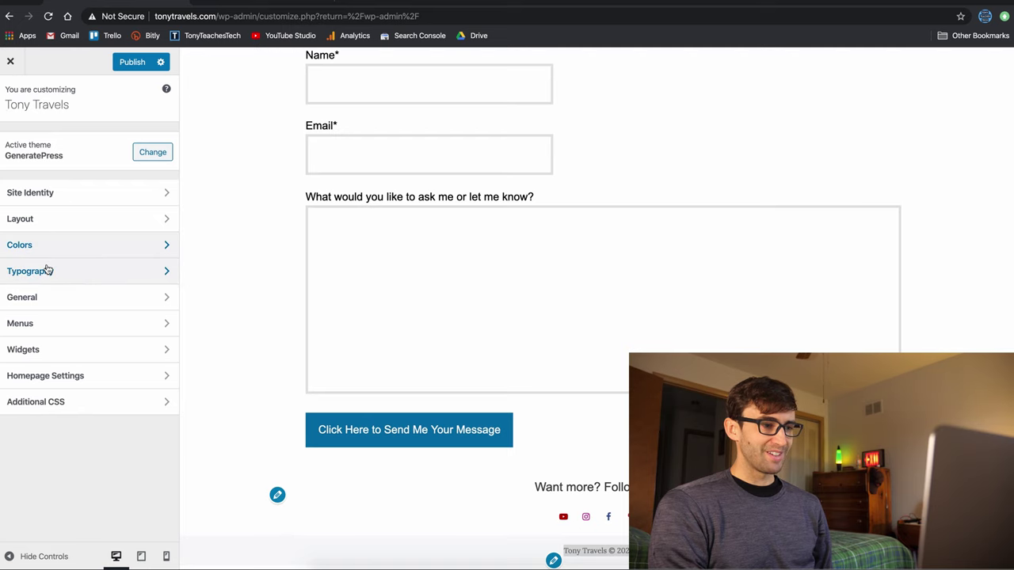
left_click(46, 270)
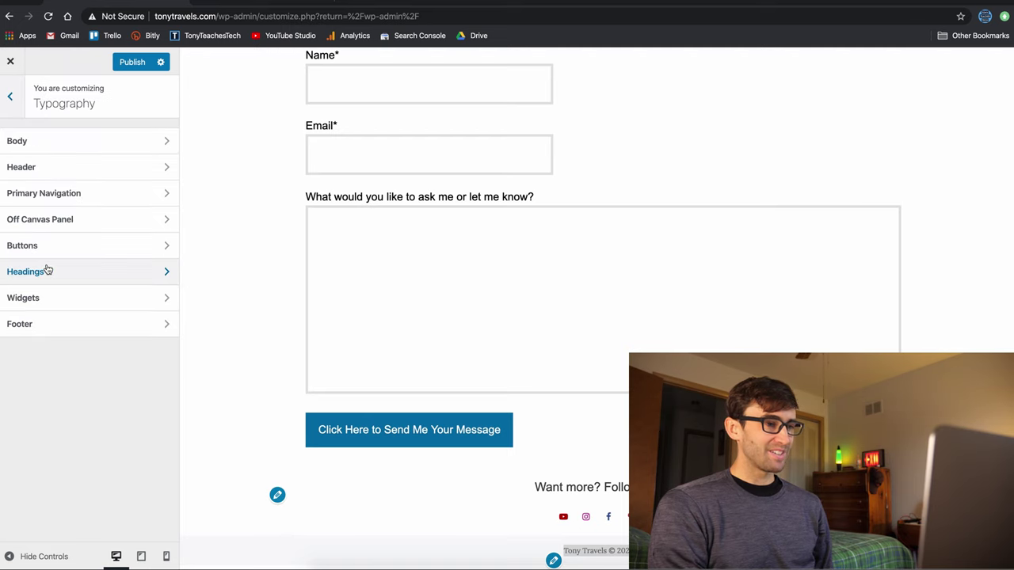
scroll(233, 196, "up", 5)
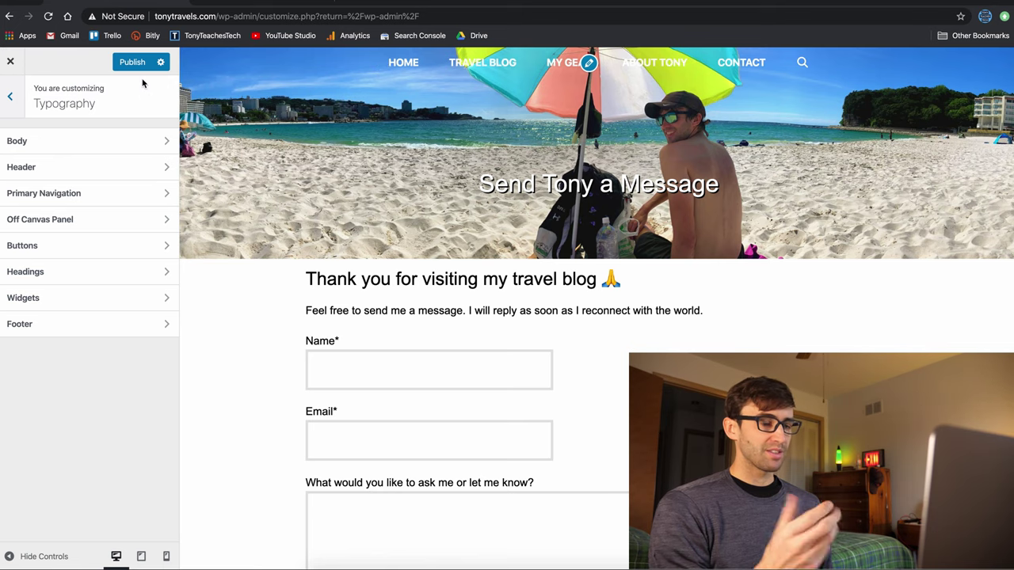
left_click(394, 63)
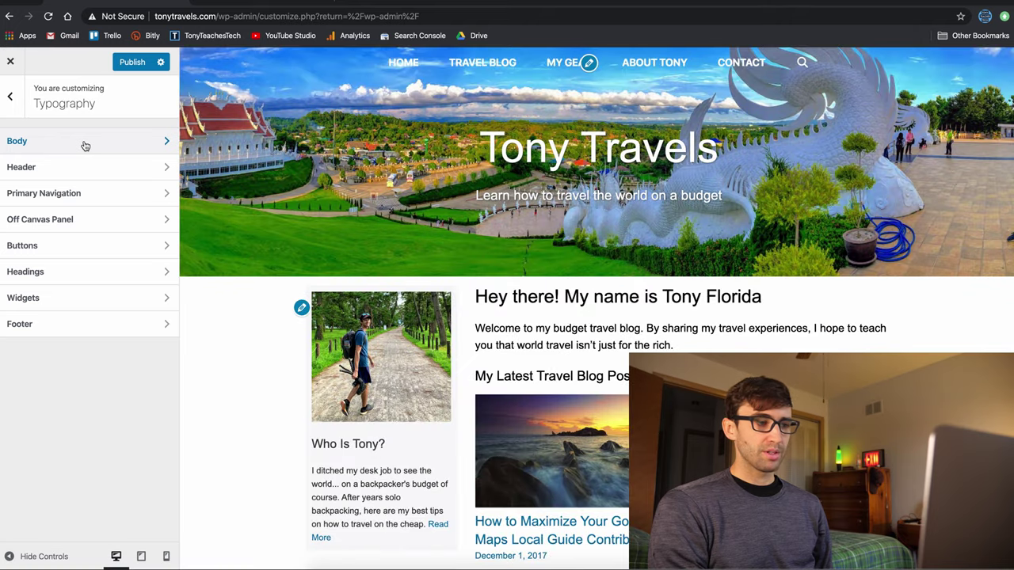
left_click(82, 142)
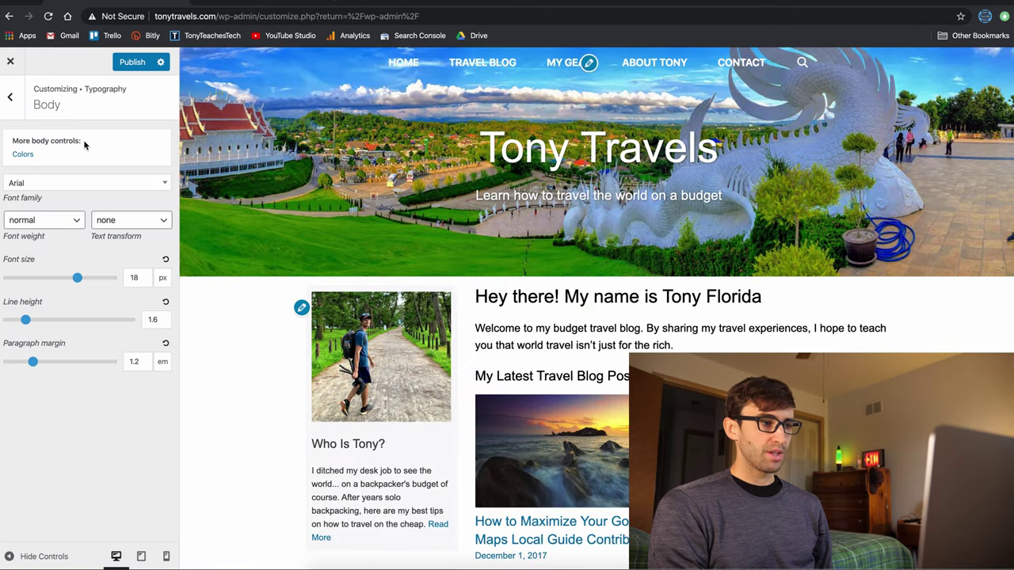
Look over the home page text and open the post "How to Maximize Your Google Maps Local Guide Contributions" to examine its body text.
scroll(358, 357, "down", 3)
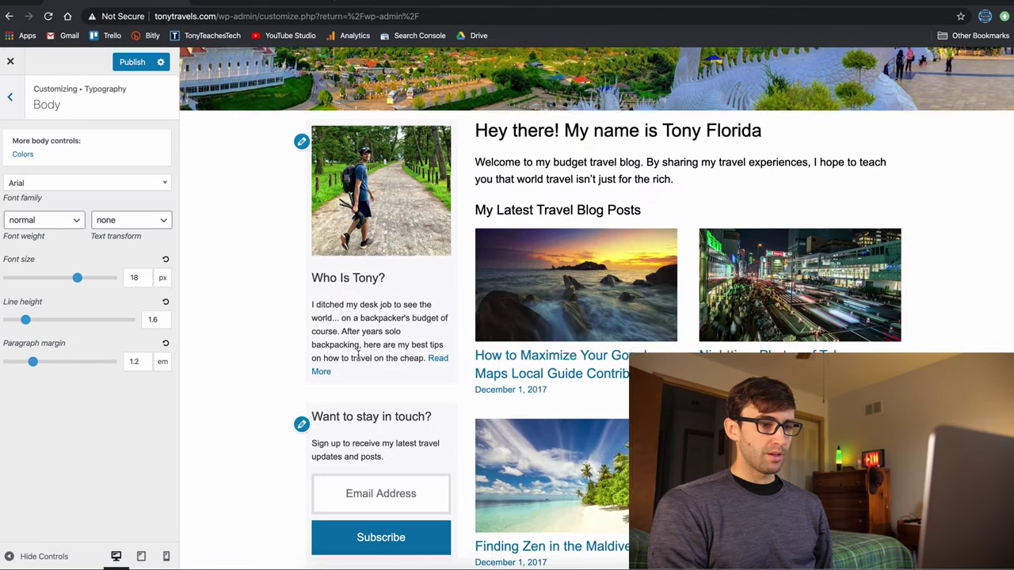
scroll(432, 324, "up", 3)
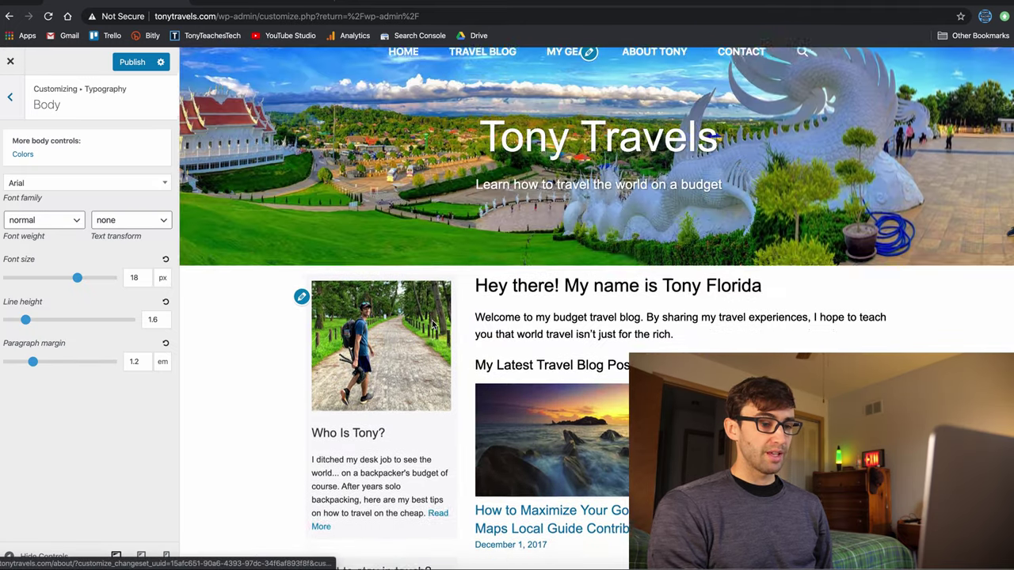
scroll(433, 325, "down", 2)
left_click(614, 361)
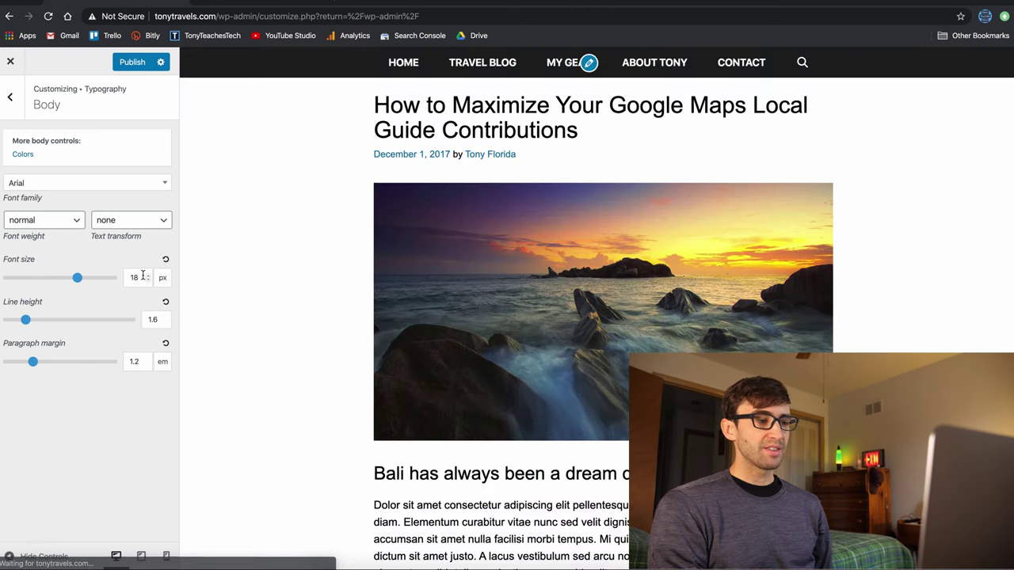
scroll(397, 314, "down", 2)
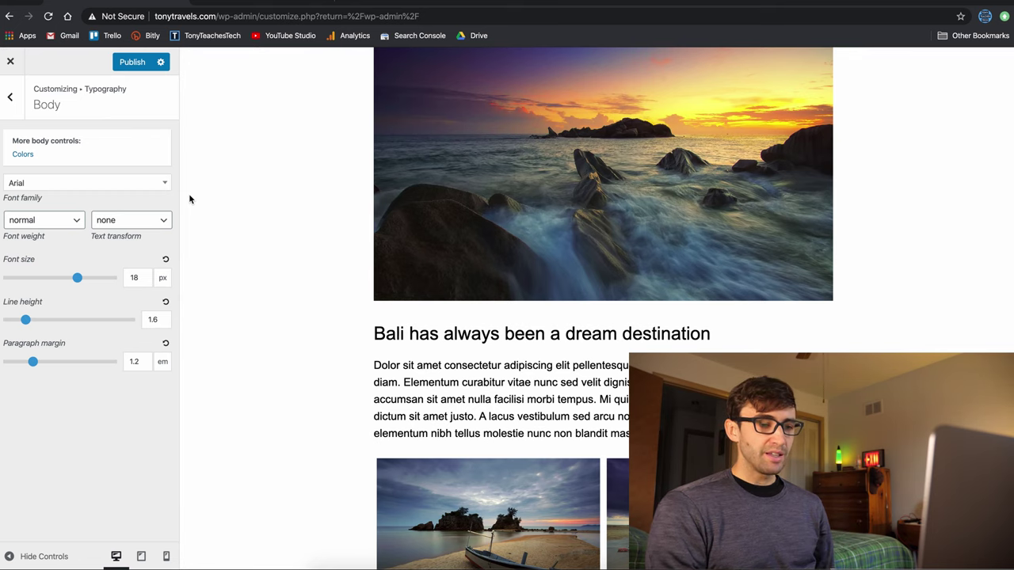
scroll(325, 251, "down", 6)
scroll(326, 253, "down", 4)
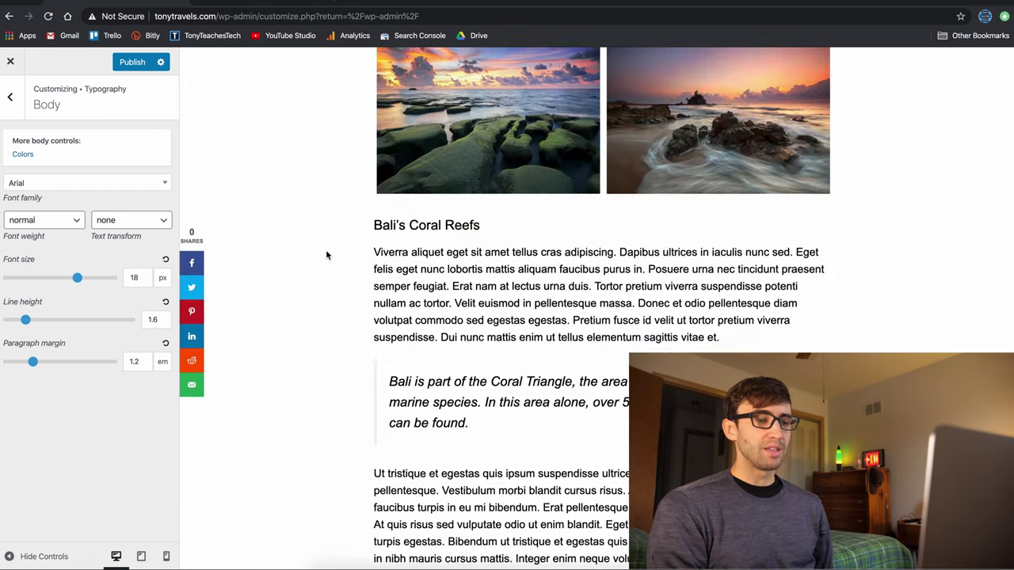
scroll(326, 253, "up", 5)
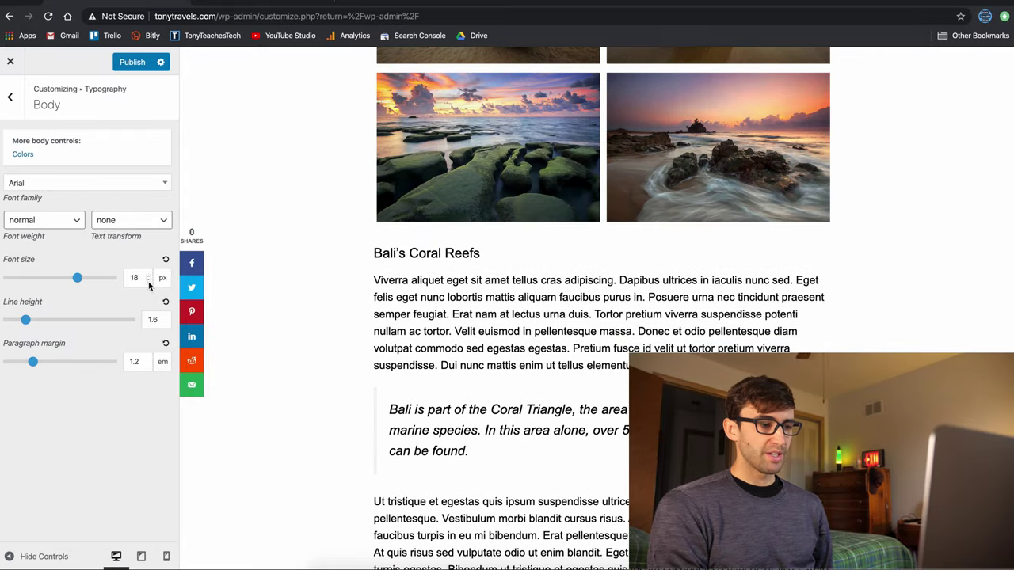
Try a body font size of 13 px on the previewed post.
left_click(148, 281)
left_click(148, 281)
left_click(148, 281)
left_click(148, 281)
left_click(148, 281)
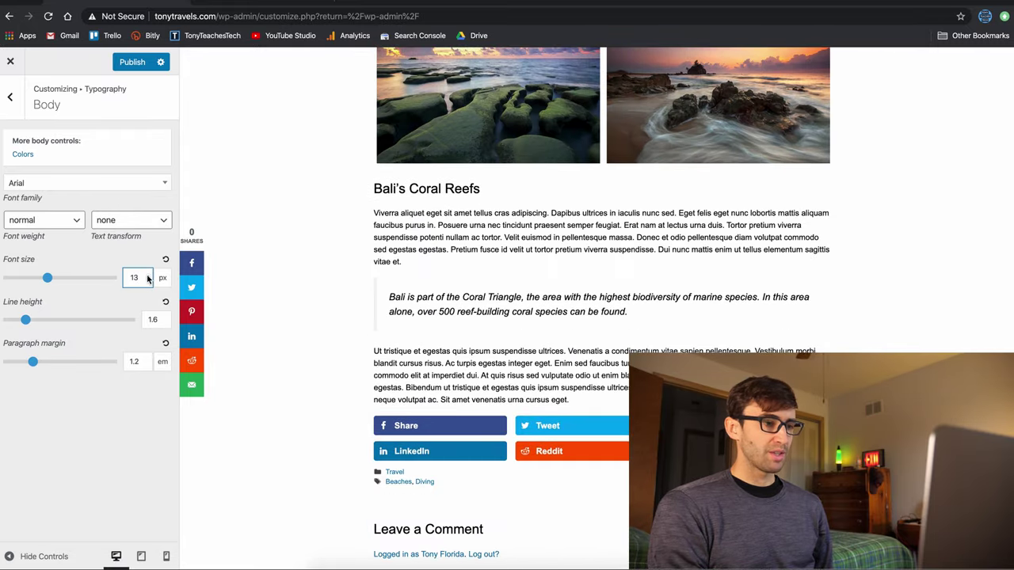
Restore the body font size to 18 px.
left_click(147, 274)
left_click(148, 275)
left_click(147, 275)
left_click(147, 275)
left_click(148, 275)
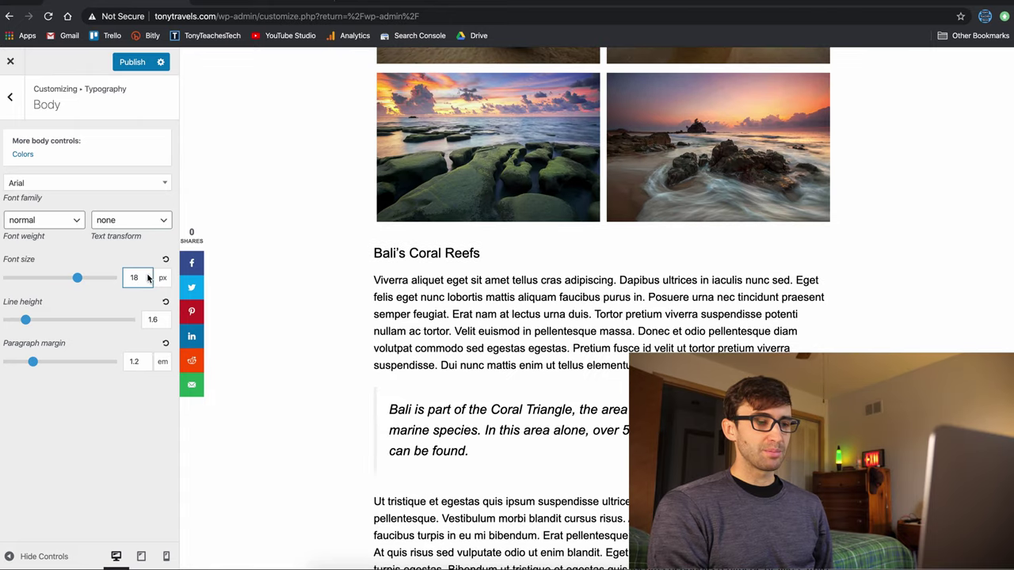
Try body line heights of 1.5 and 1.8 on the post and return the setting to 1.6.
left_click(166, 323)
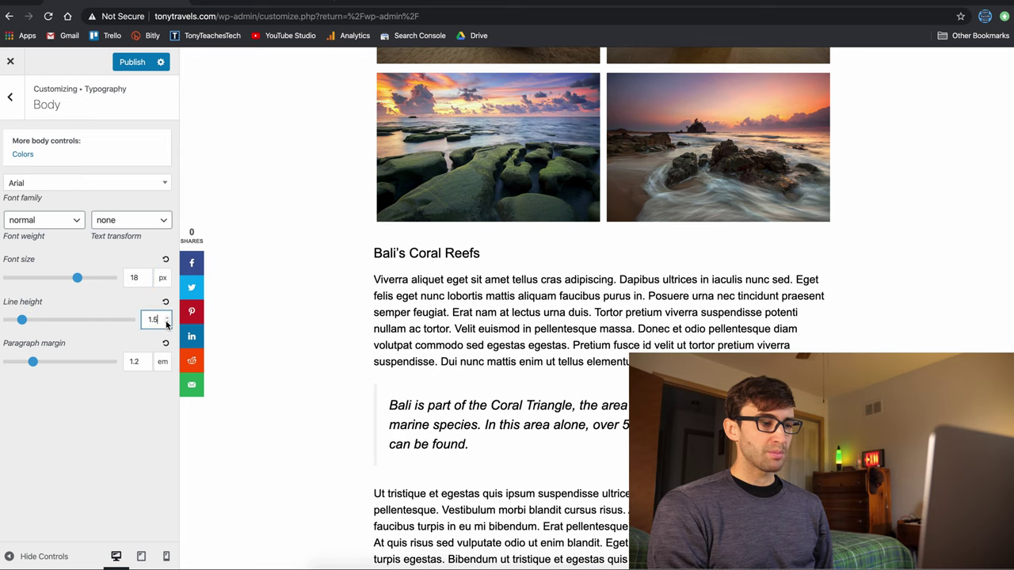
left_click(166, 317)
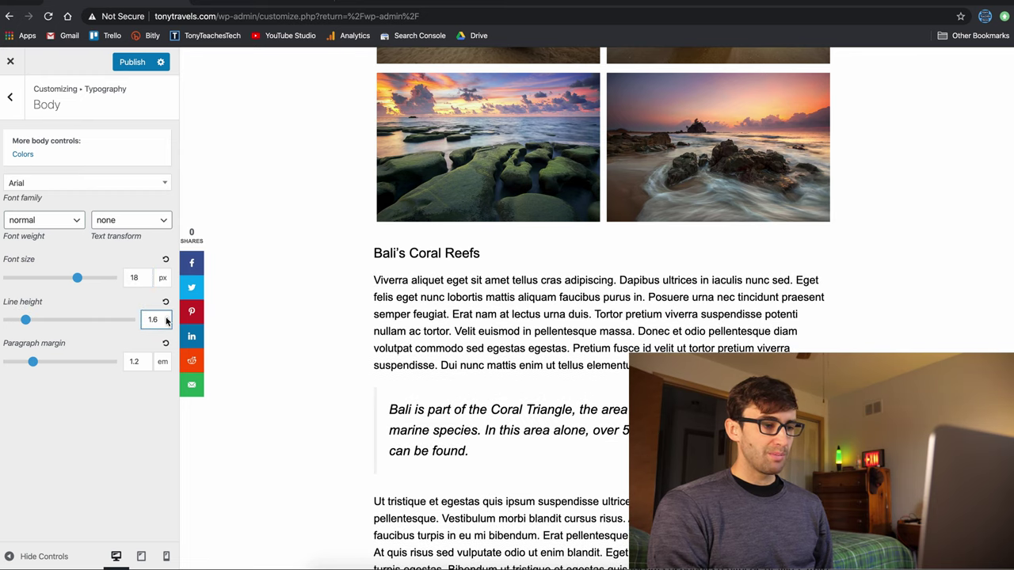
left_click(167, 316)
left_click(166, 317)
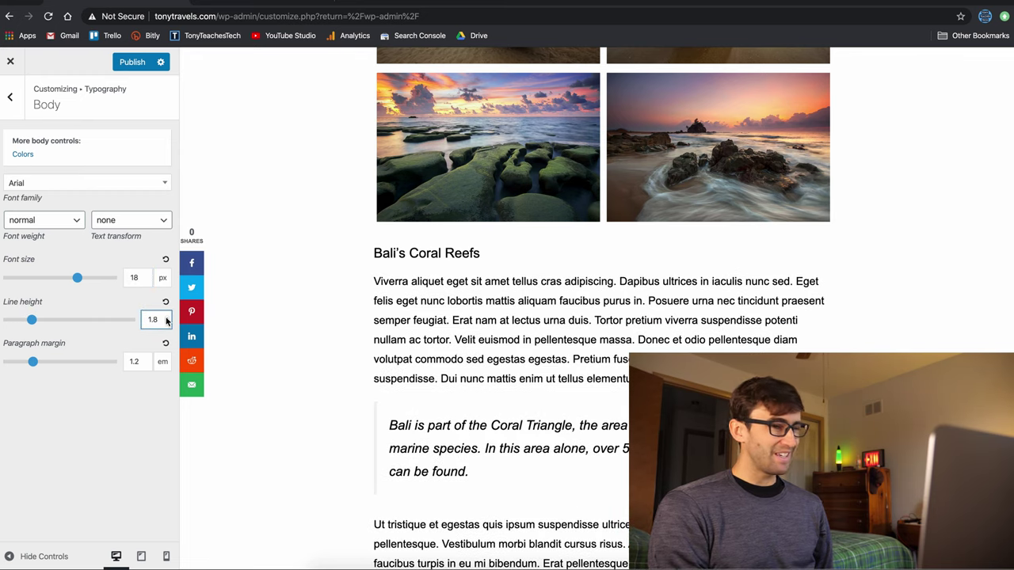
left_click(167, 321)
left_click(167, 321)
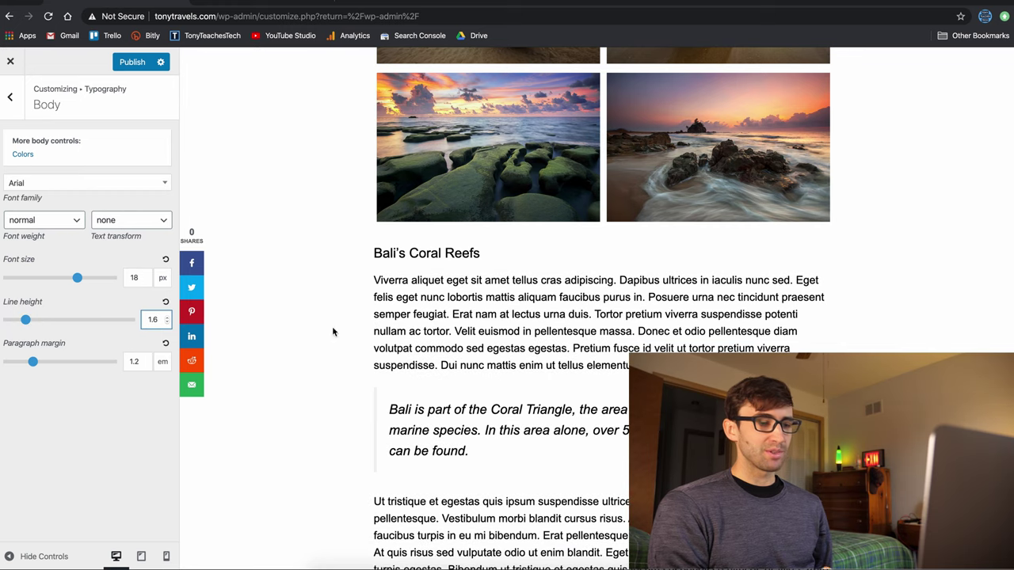
Try a body paragraph margin of 1.4 em on the previewed post and return the setting to 1.2 em.
scroll(497, 253, "down", 2)
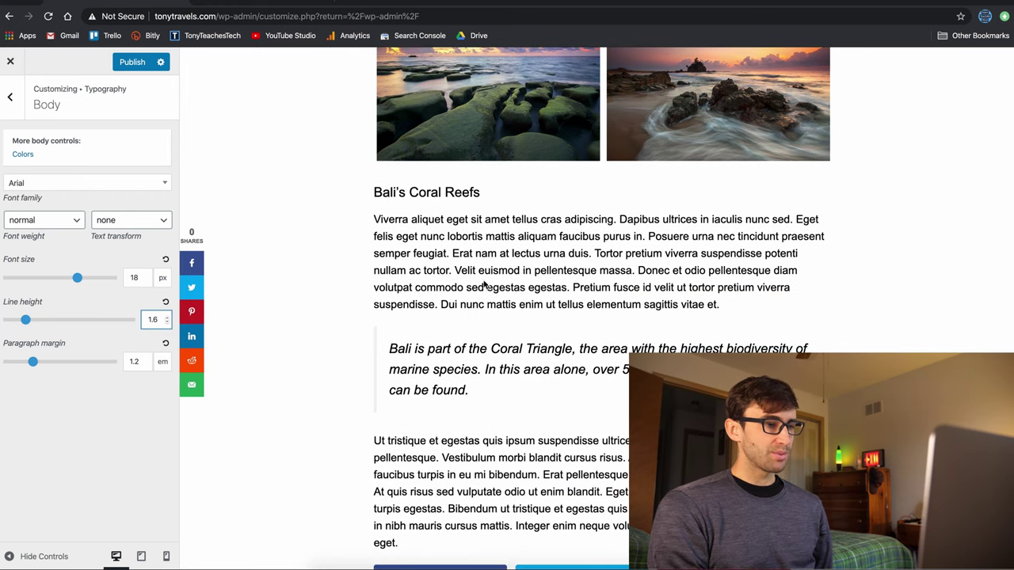
scroll(473, 288, "down", 2)
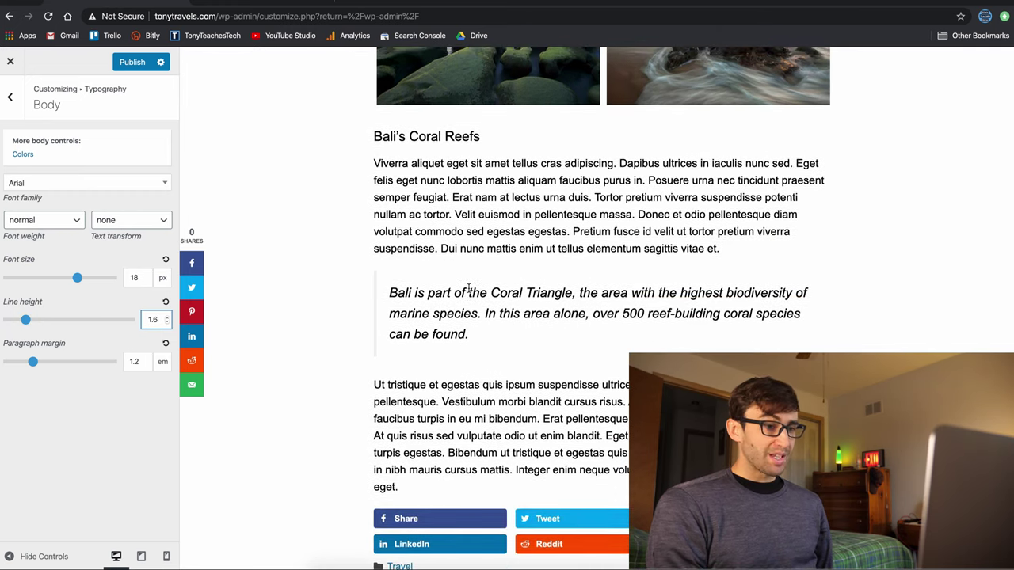
scroll(468, 288, "up", 1)
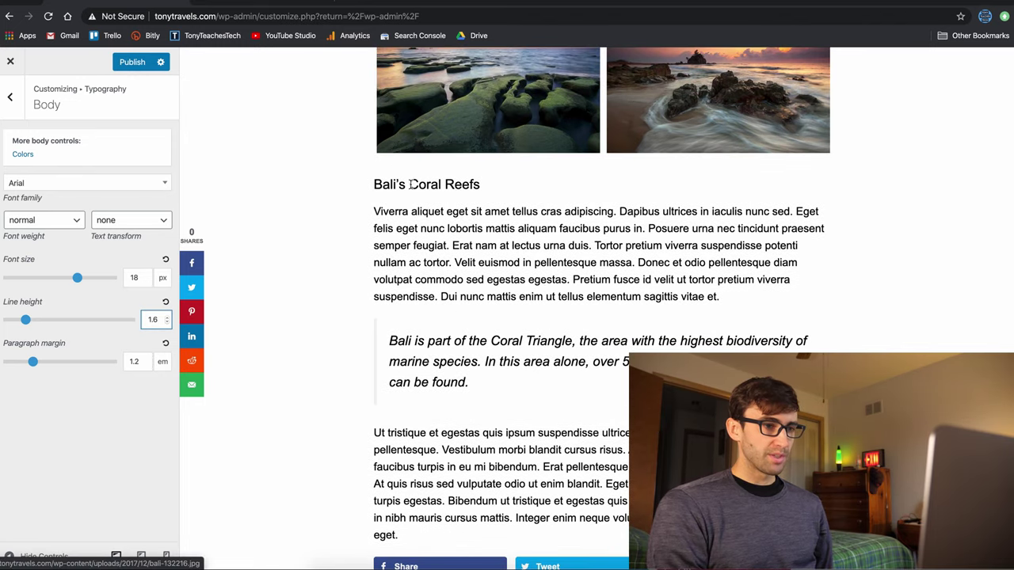
left_click_drag(373, 211, 409, 209)
scroll(407, 208, "up", 5)
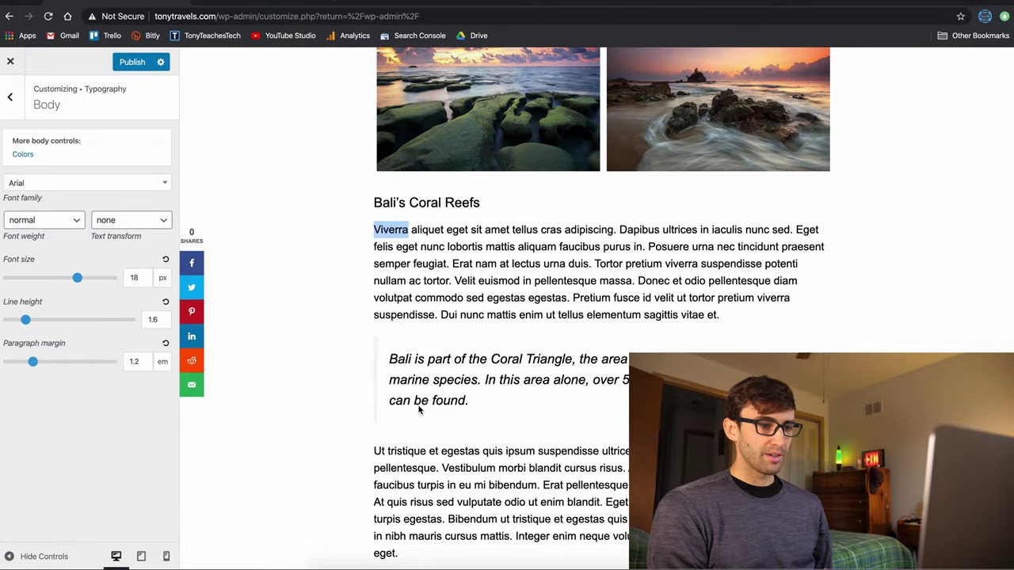
left_click(148, 358)
left_click(148, 358)
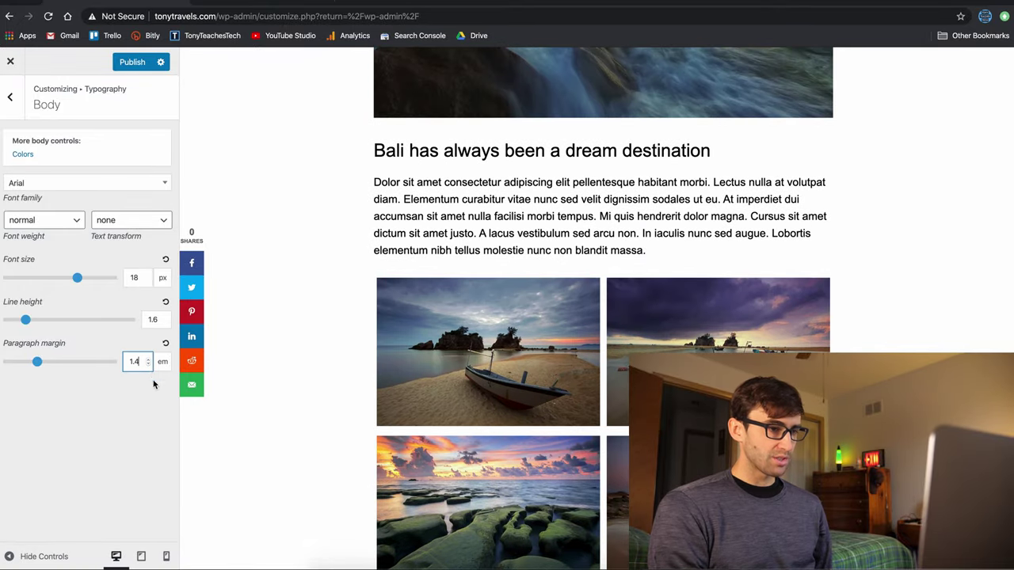
left_click(148, 364)
left_click(148, 364)
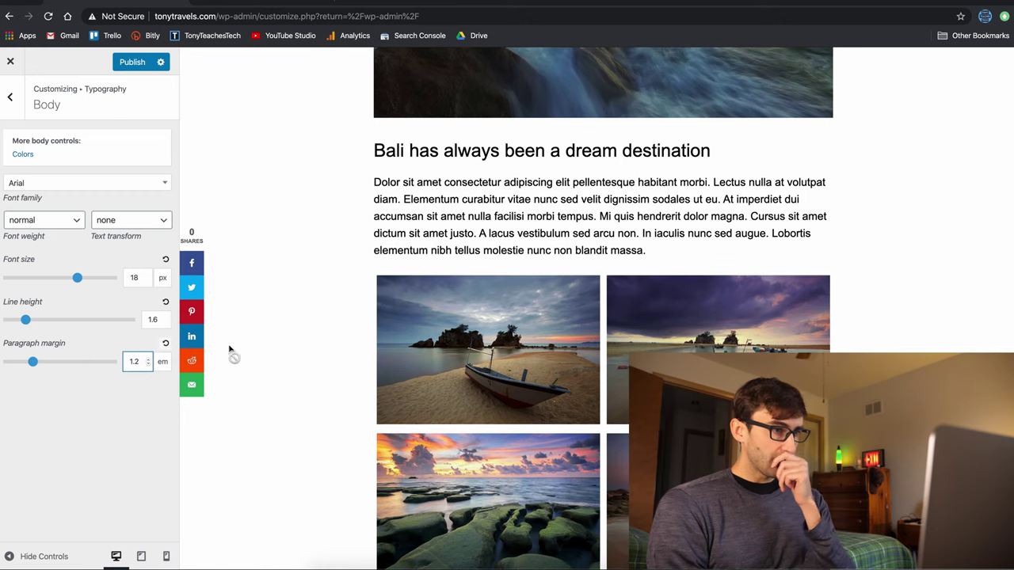
Try the capitalize text transform on the post's body text and restore it to none.
scroll(296, 356, "up", 3)
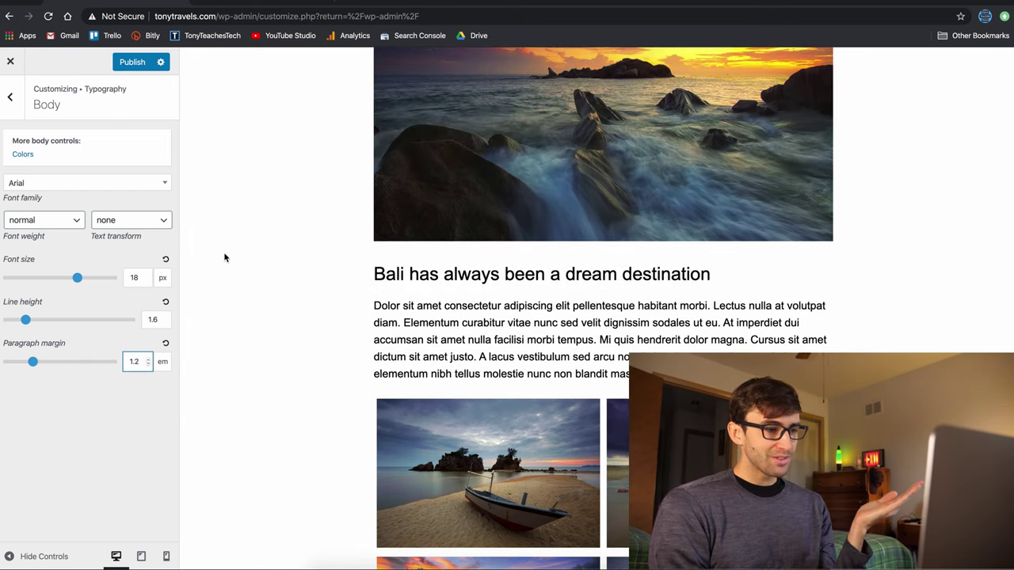
left_click(119, 220)
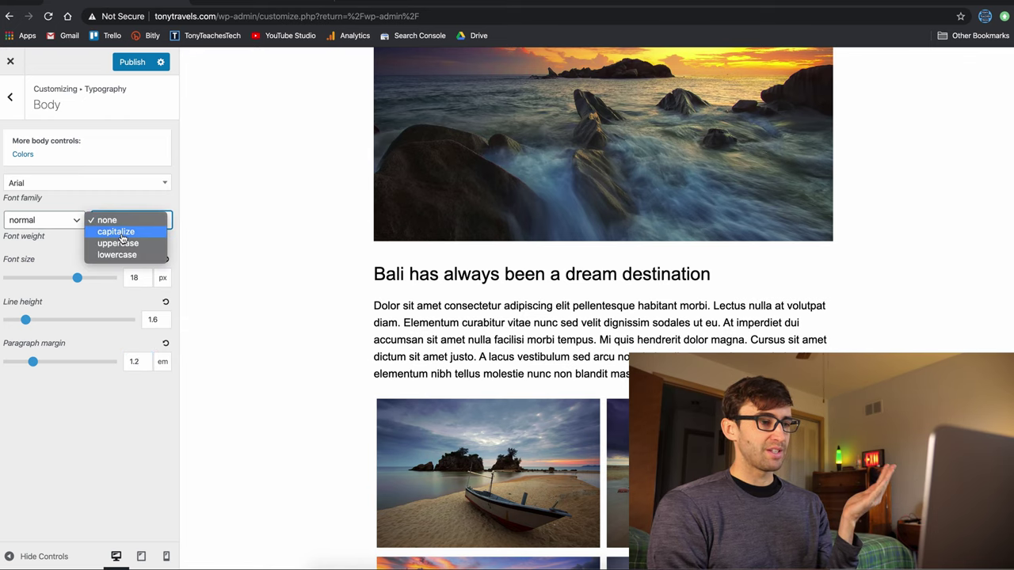
left_click(123, 236)
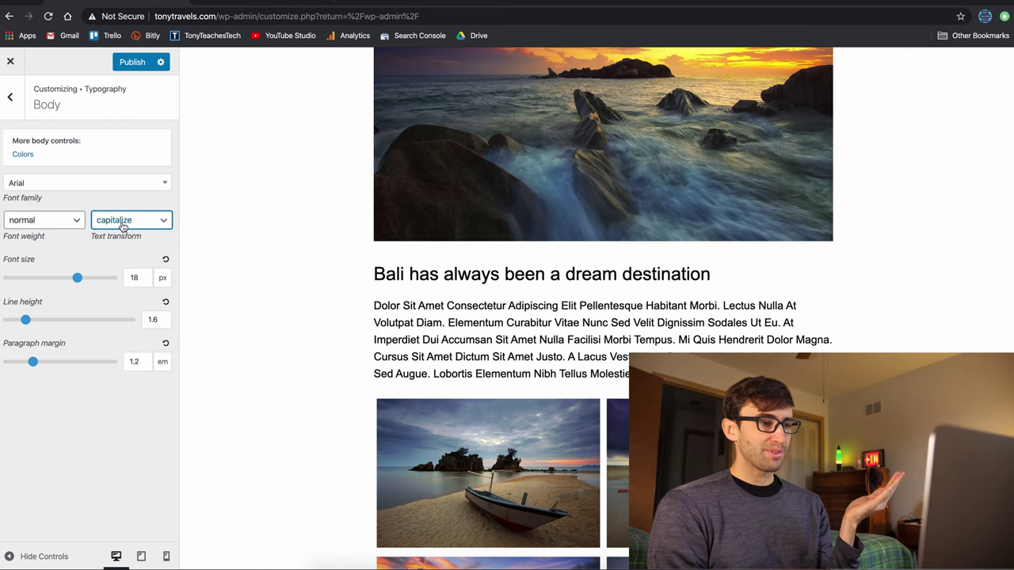
left_click(122, 221)
left_click(117, 207)
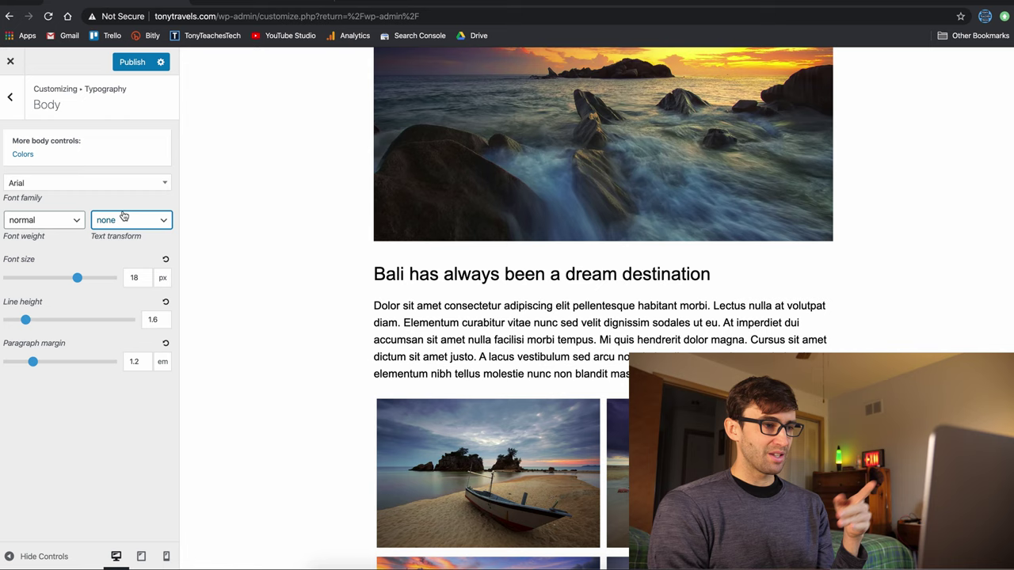
Try a bold font weight on the body text, restore it to normal, and check the font family choices while keeping Arial.
left_click(77, 225)
left_click(67, 230)
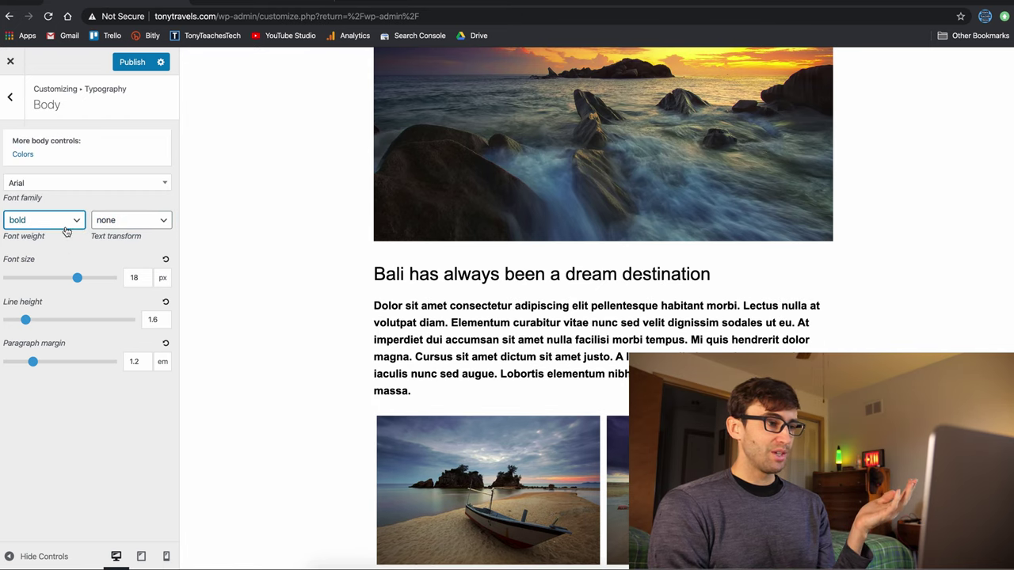
left_click(67, 231)
left_click(59, 204)
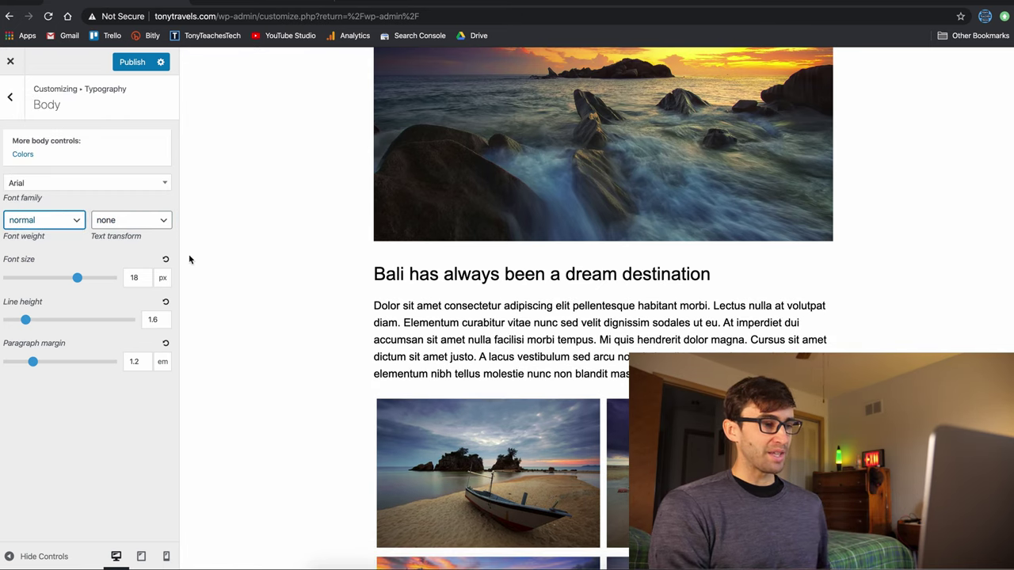
left_click(107, 192)
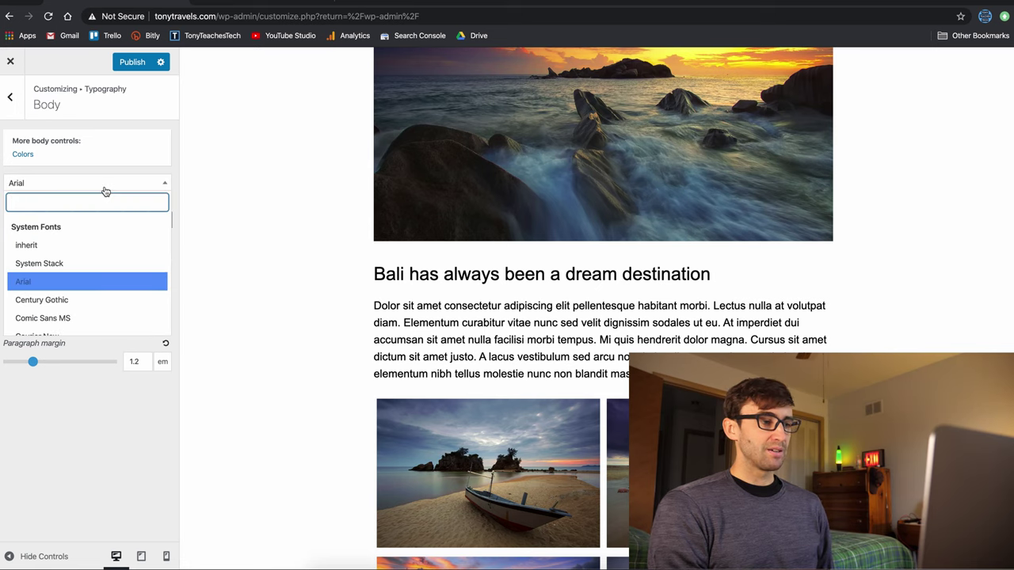
left_click(109, 184)
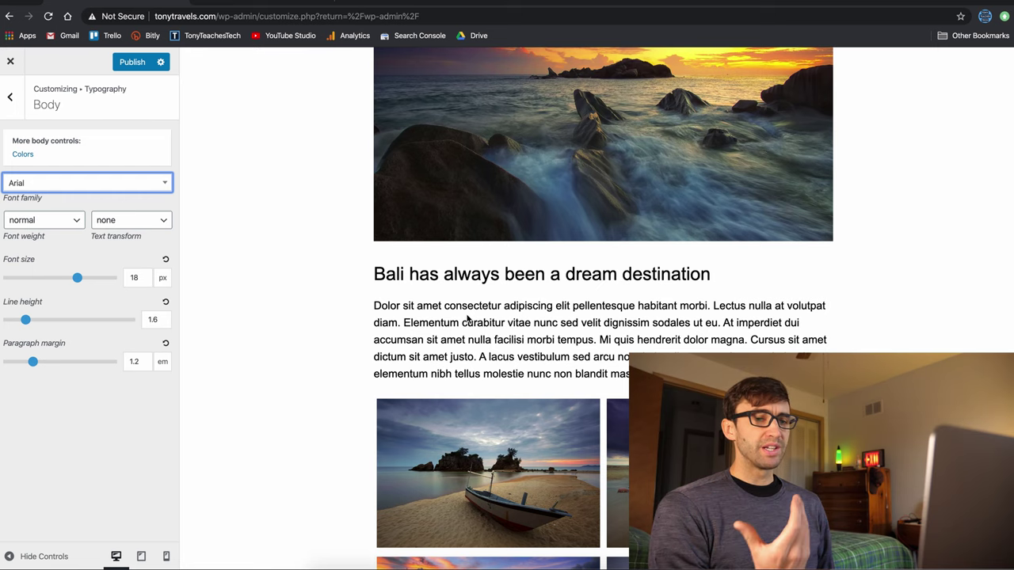
With the home page previewed, try a site title size of 26 px in the header typography and return it to 25 px.
left_click(10, 98)
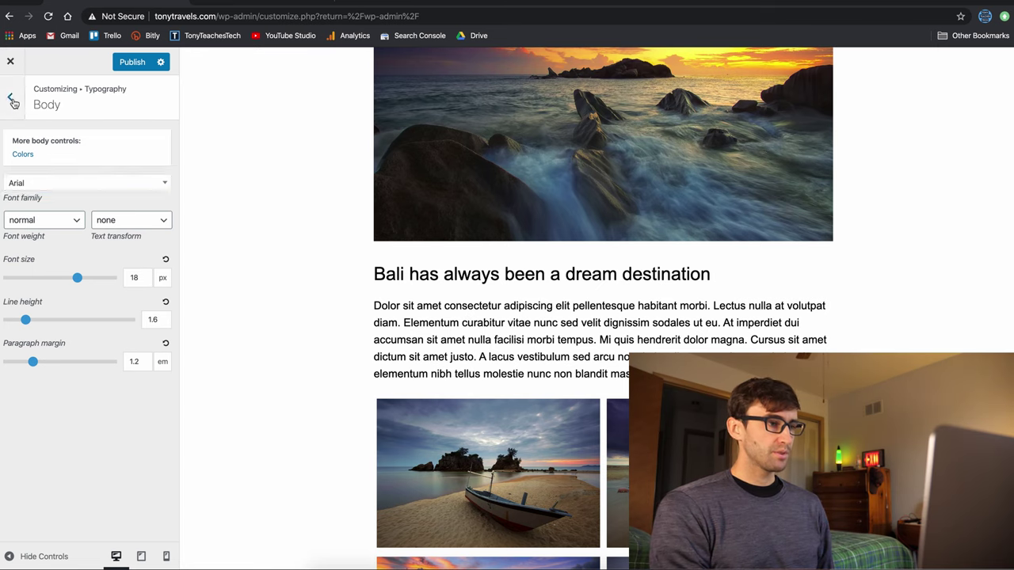
left_click(52, 163)
scroll(420, 226, "up", 3)
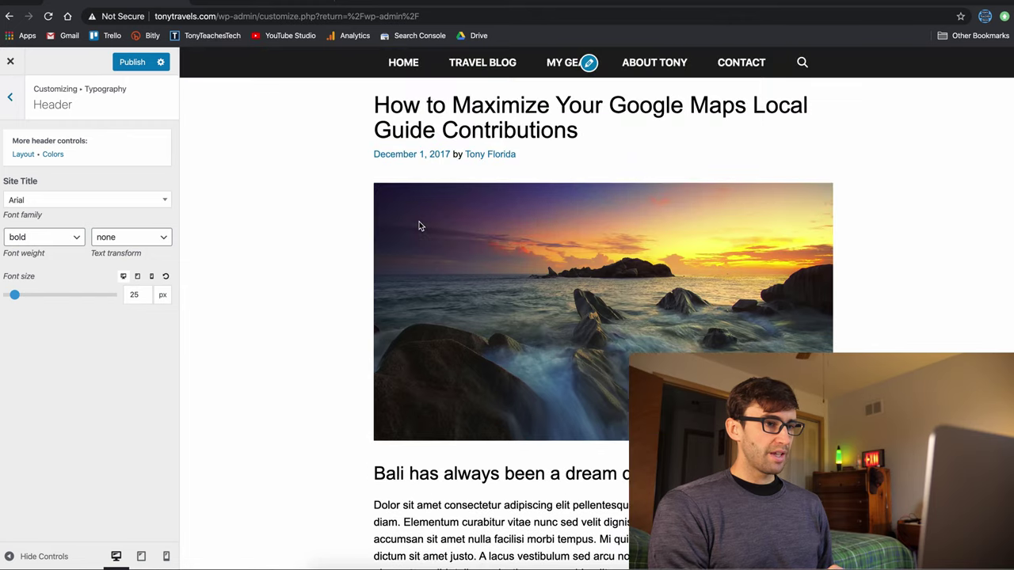
left_click(415, 64)
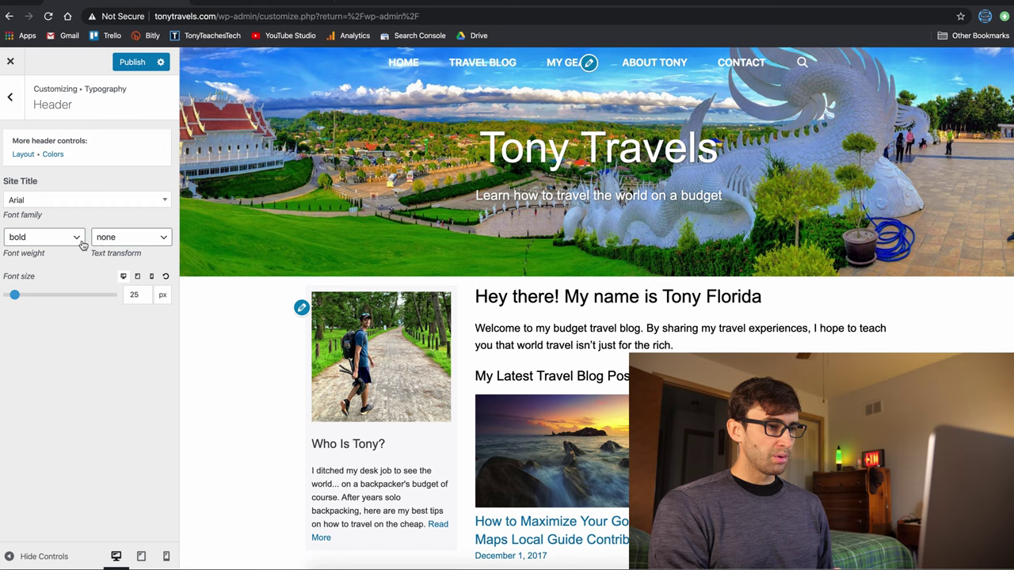
left_click(145, 292)
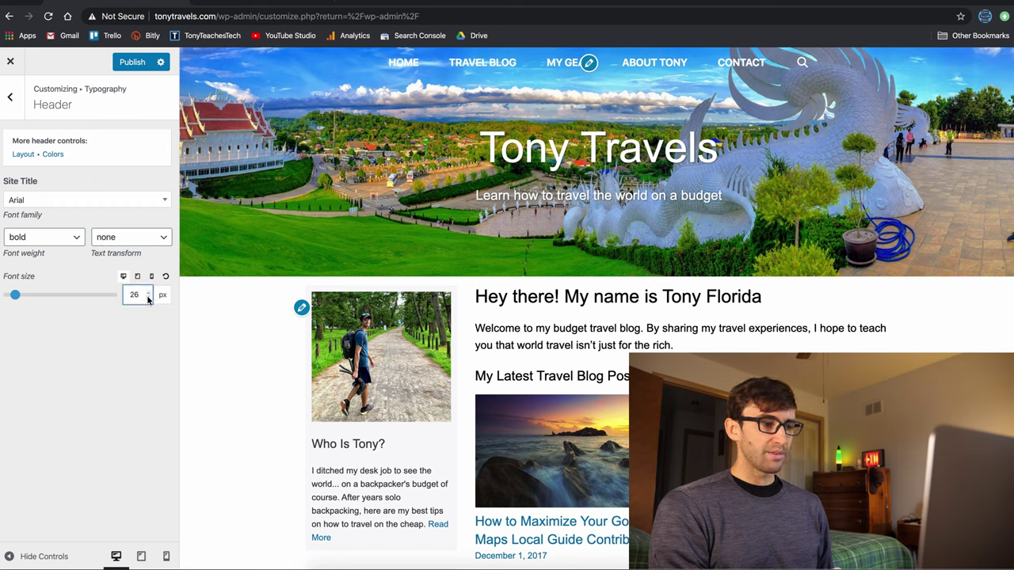
left_click(147, 298)
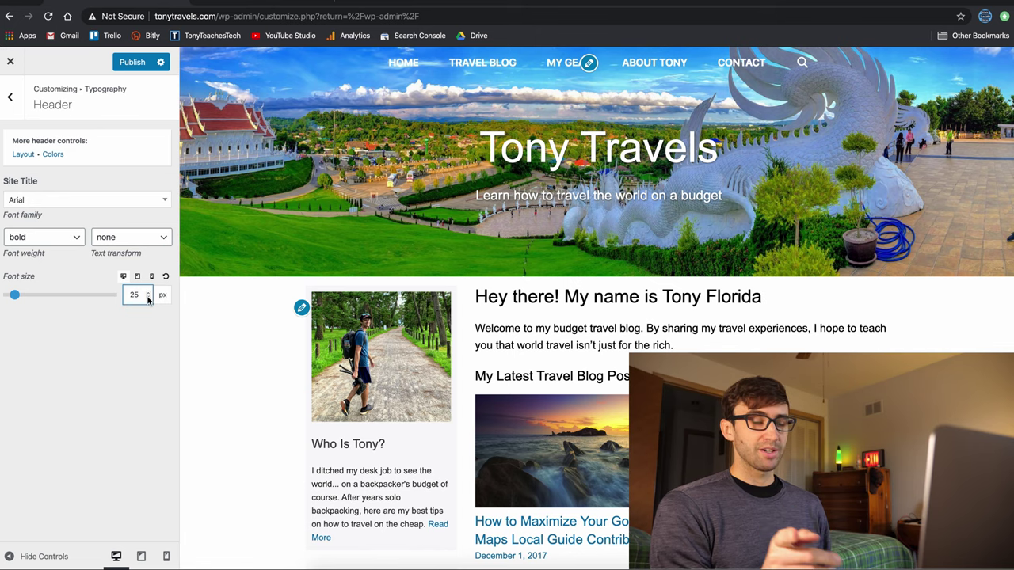
Open the primary navigation typography settings and check the font size control for mobile and desktop.
left_click(9, 97)
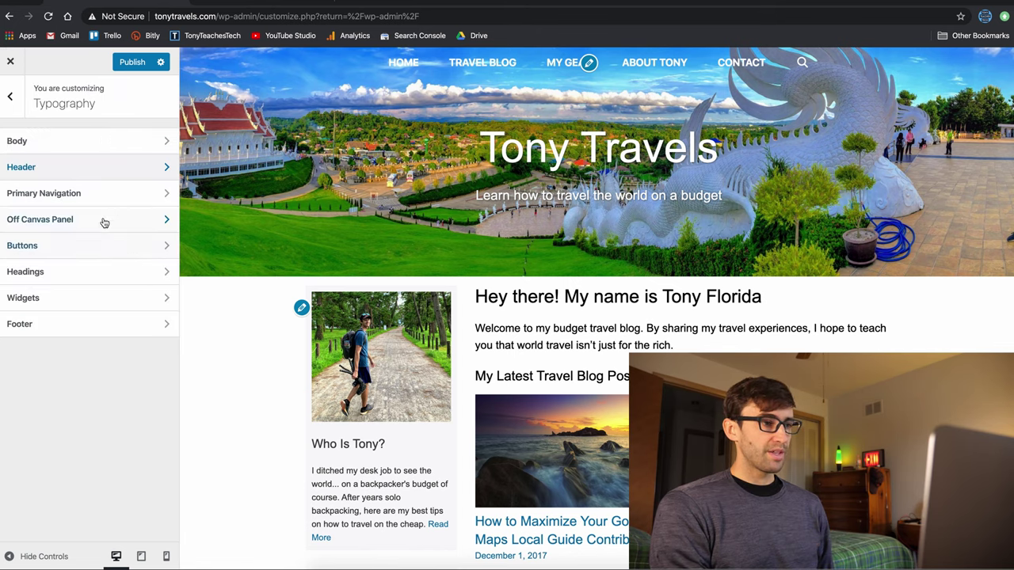
left_click(112, 199)
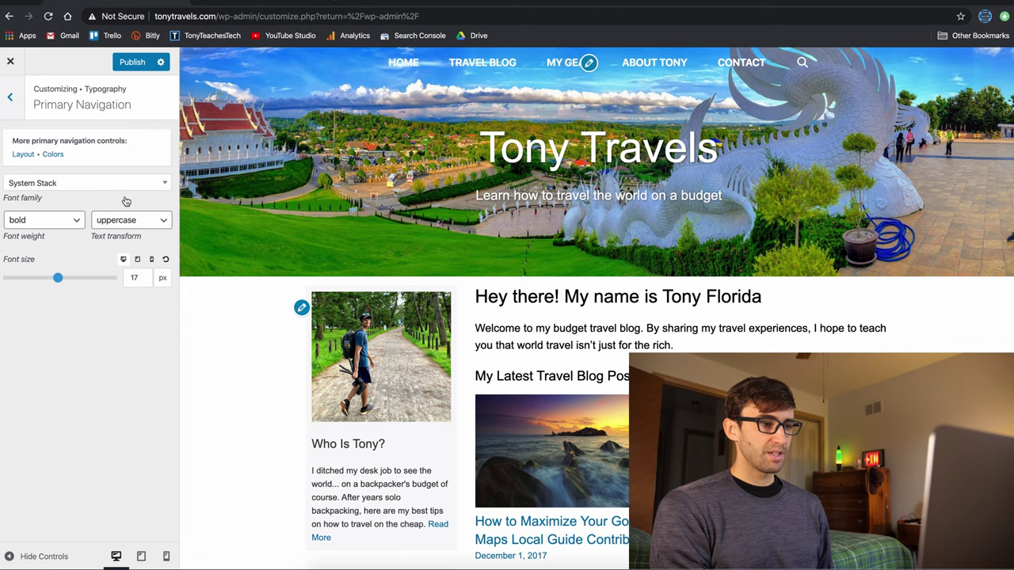
left_click(147, 278)
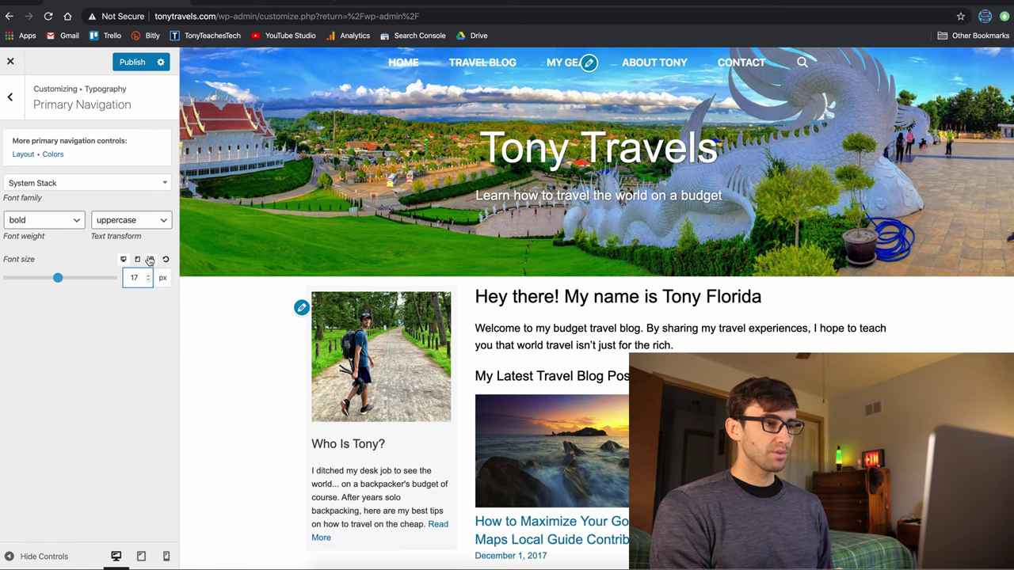
left_click(150, 260)
left_click(124, 261)
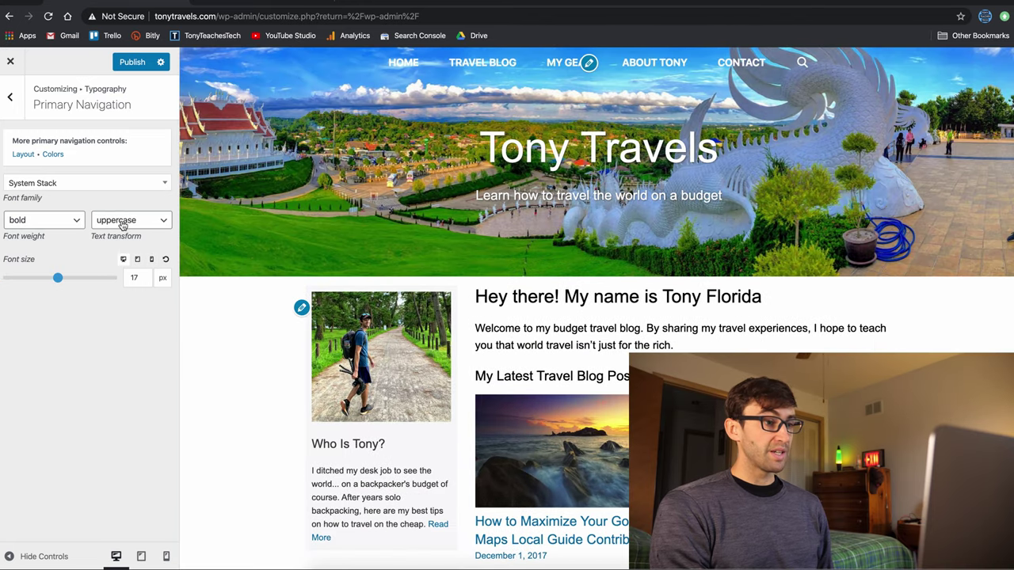
Try the primary navigation menu with no text transform and restore it to uppercase.
left_click(129, 221)
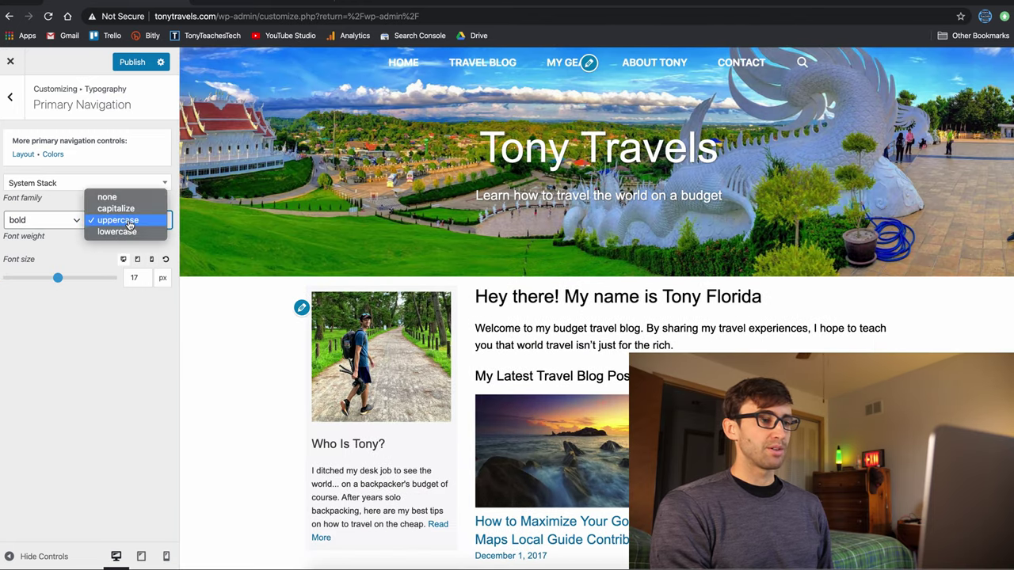
left_click(107, 197)
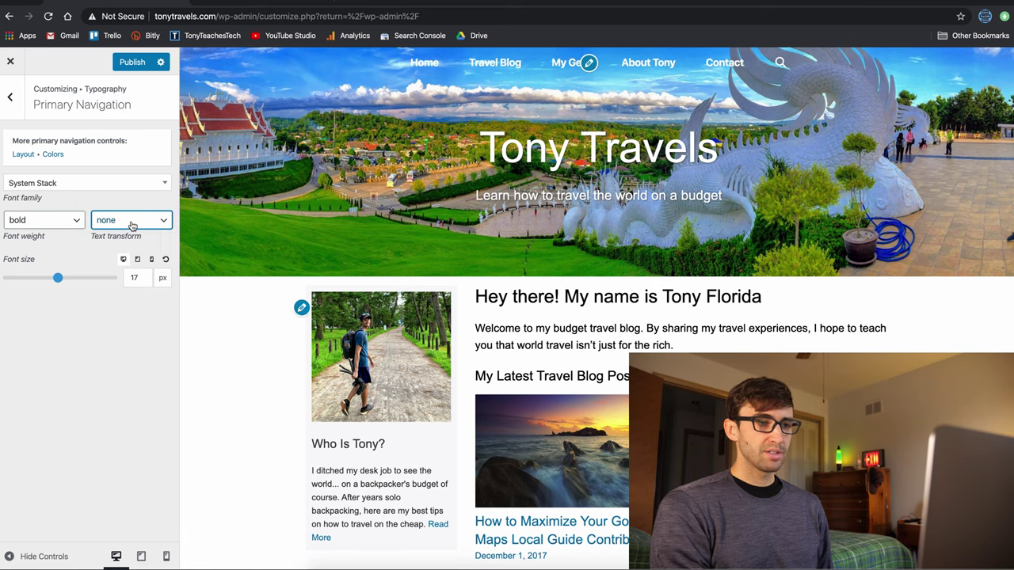
left_click(132, 225)
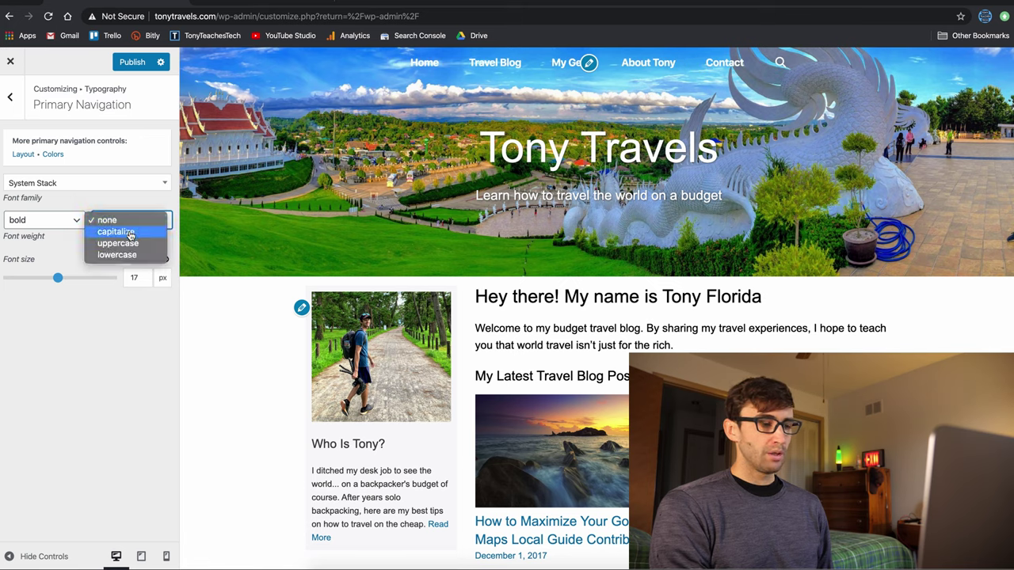
left_click(127, 243)
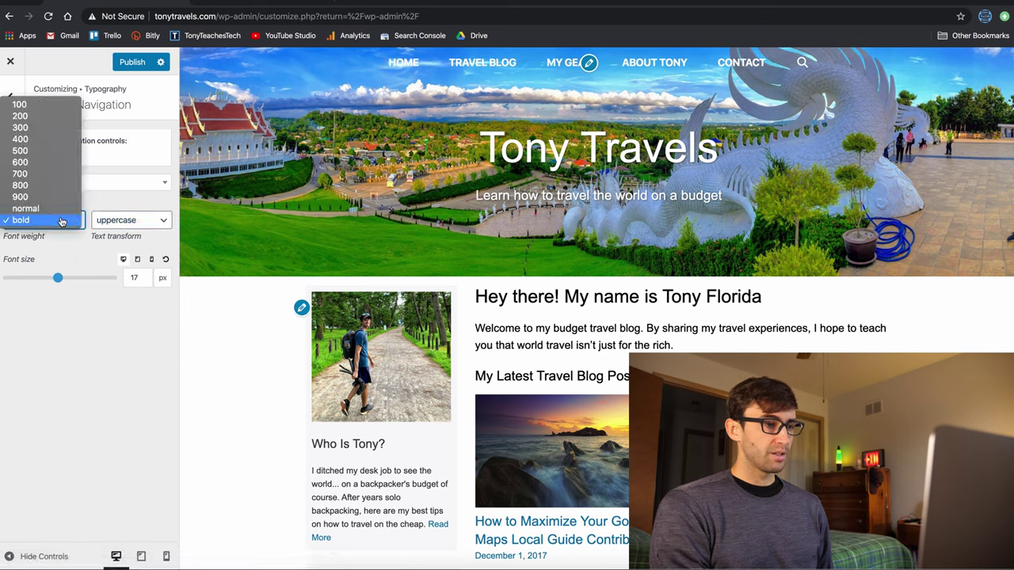
Try a normal font weight on the primary navigation menu and restore it to bold.
left_click(60, 222)
left_click(61, 210)
left_click(53, 228)
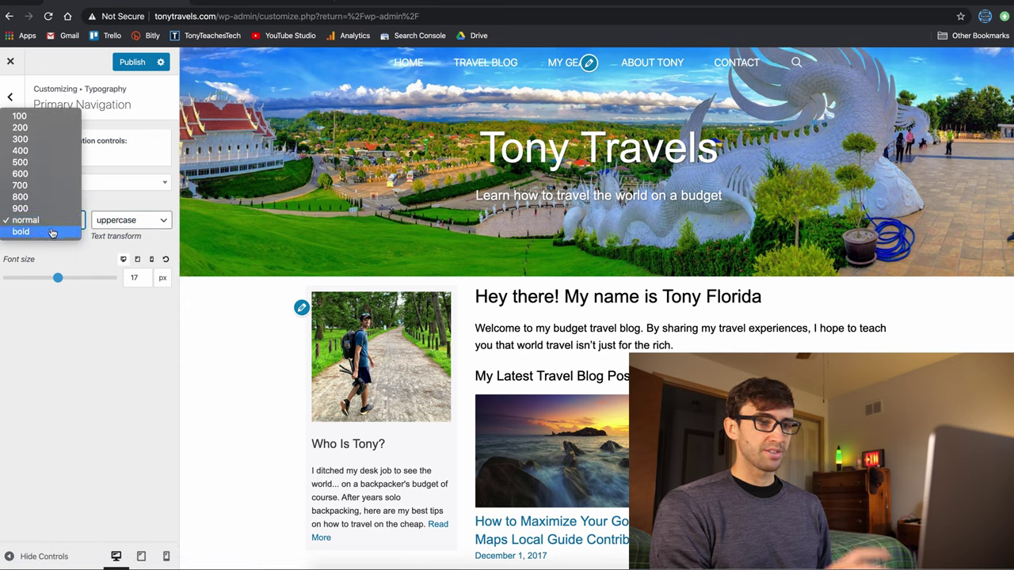
left_click(51, 233)
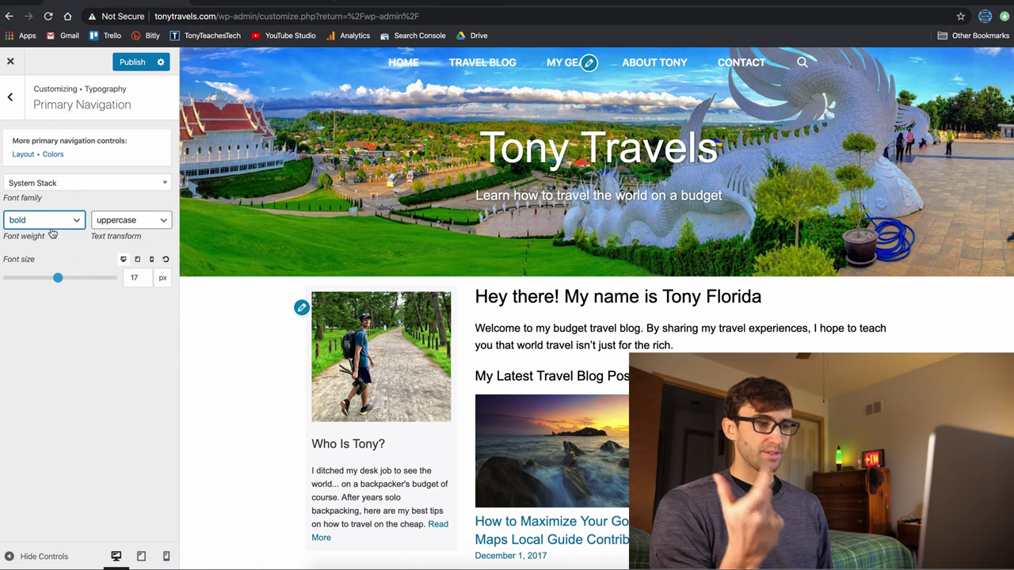
Review the typography settings of the off canvas panel and return to the typography overview.
left_click(9, 96)
left_click(81, 220)
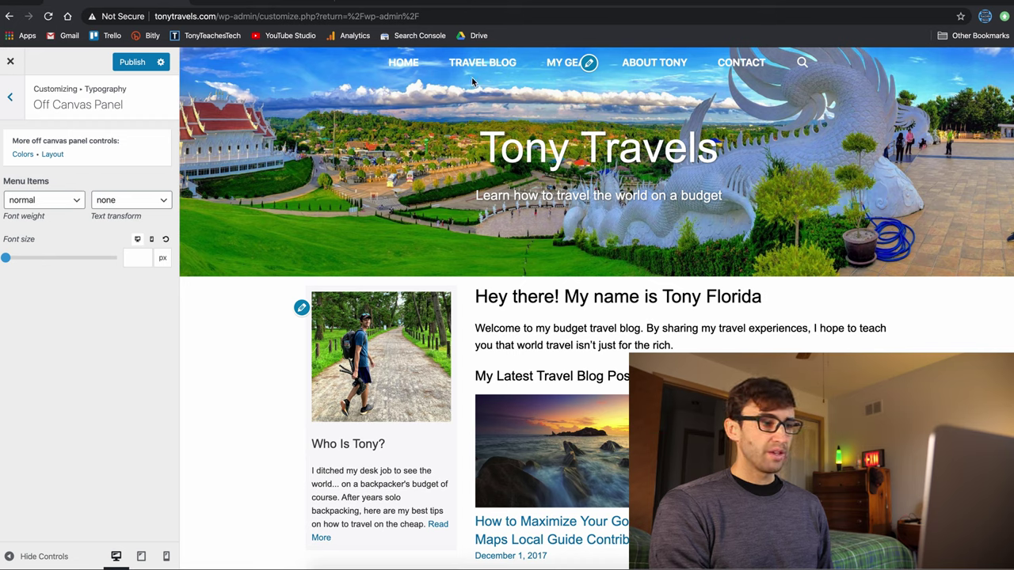
left_click(19, 113)
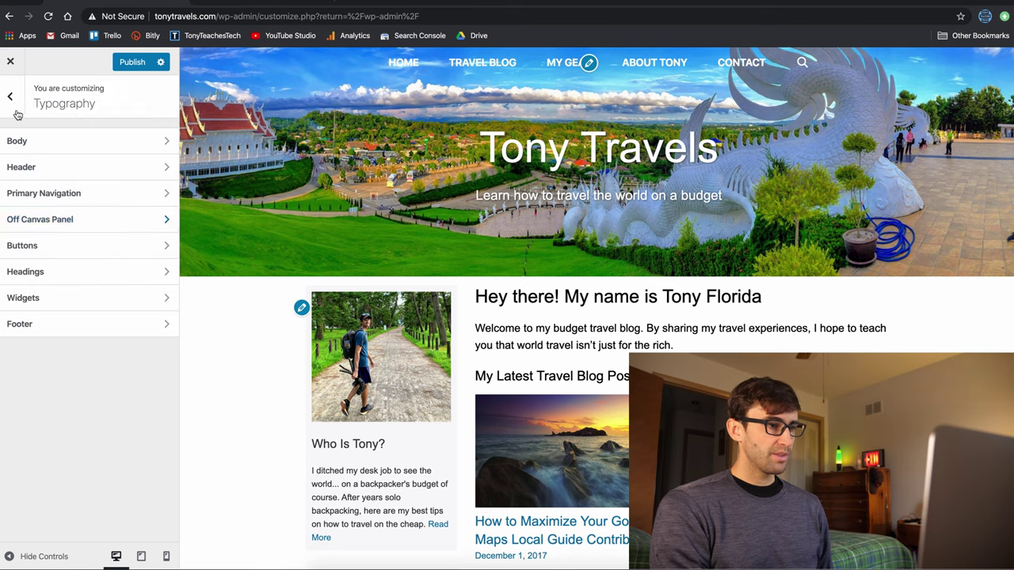
Review the button typography settings alongside the Subscribe button on the home page.
left_click(93, 248)
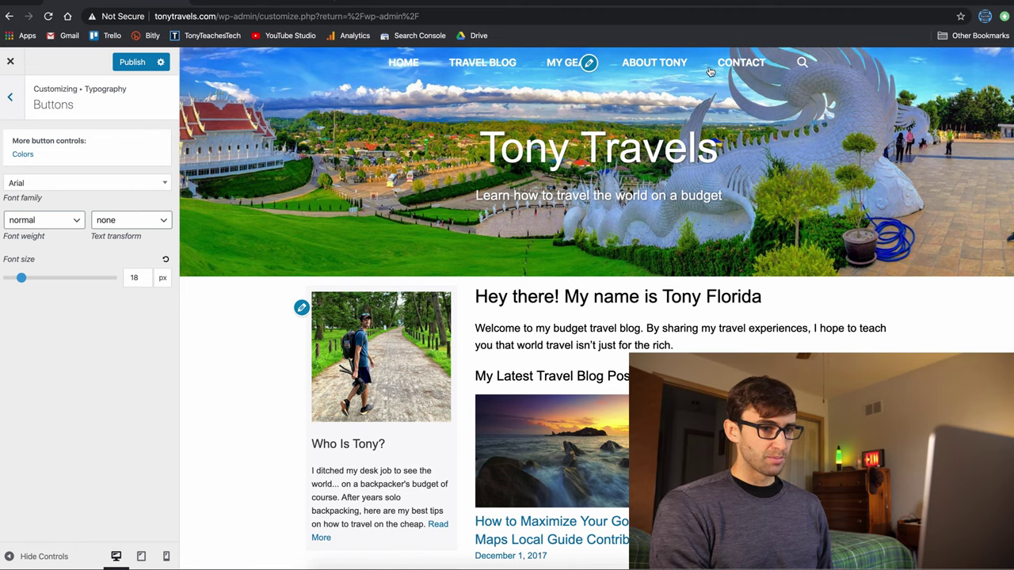
scroll(426, 297, "down", 4)
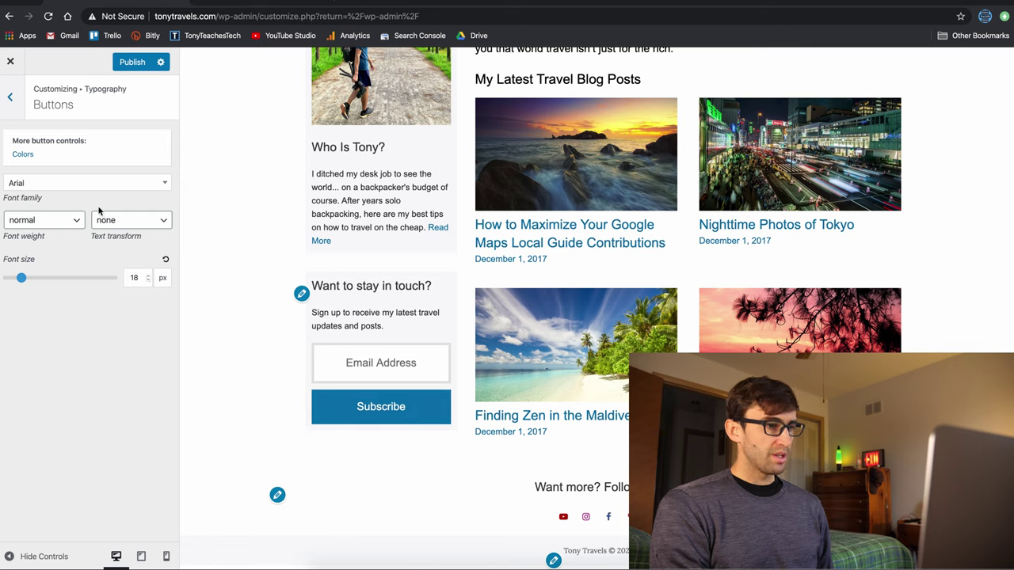
left_click(150, 278)
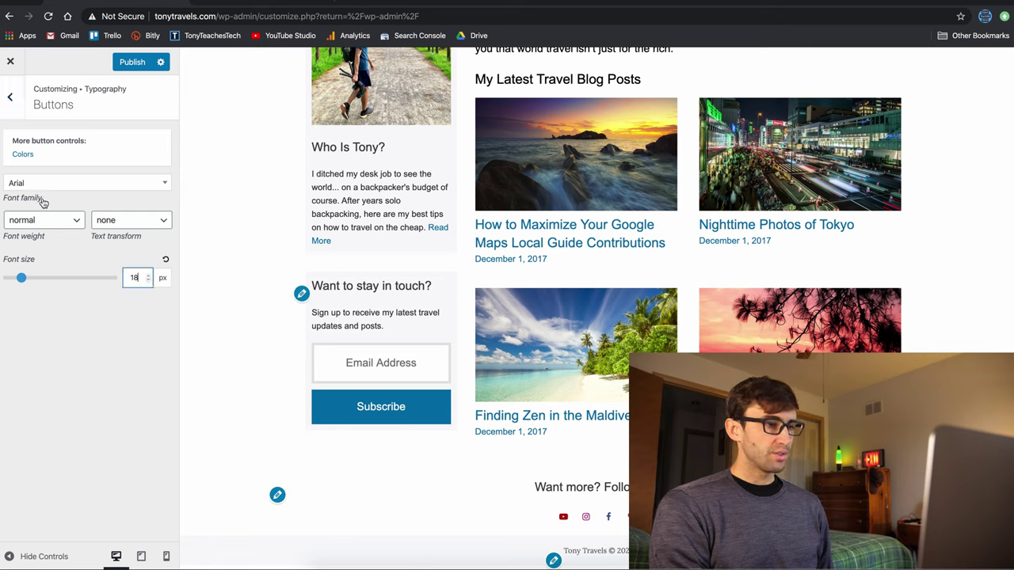
Open the headings typography settings and check the Heading 1 font size against the welcome heading on the home page.
left_click(8, 111)
left_click(69, 270)
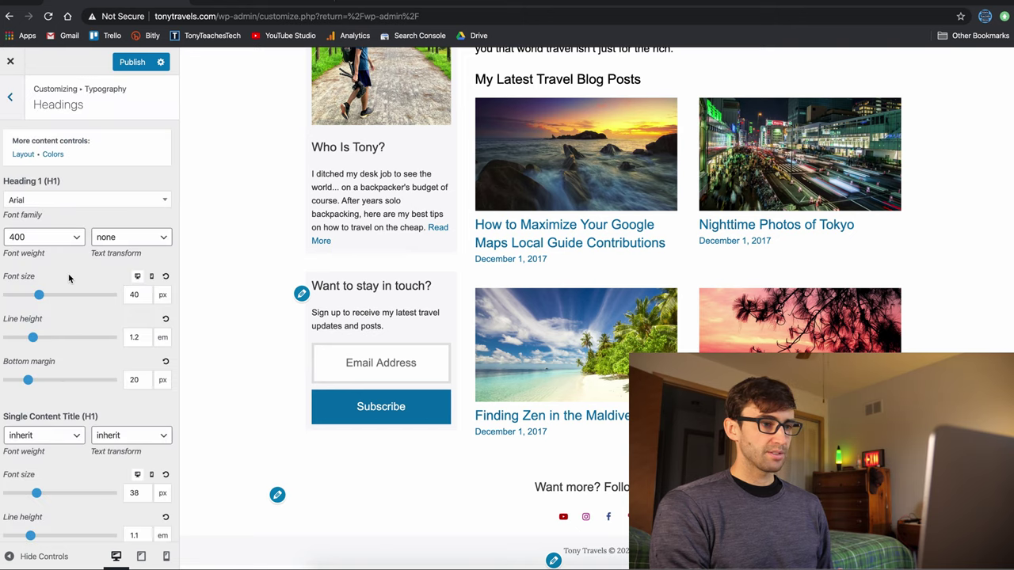
scroll(453, 188, "up", 2)
scroll(454, 188, "up", 3)
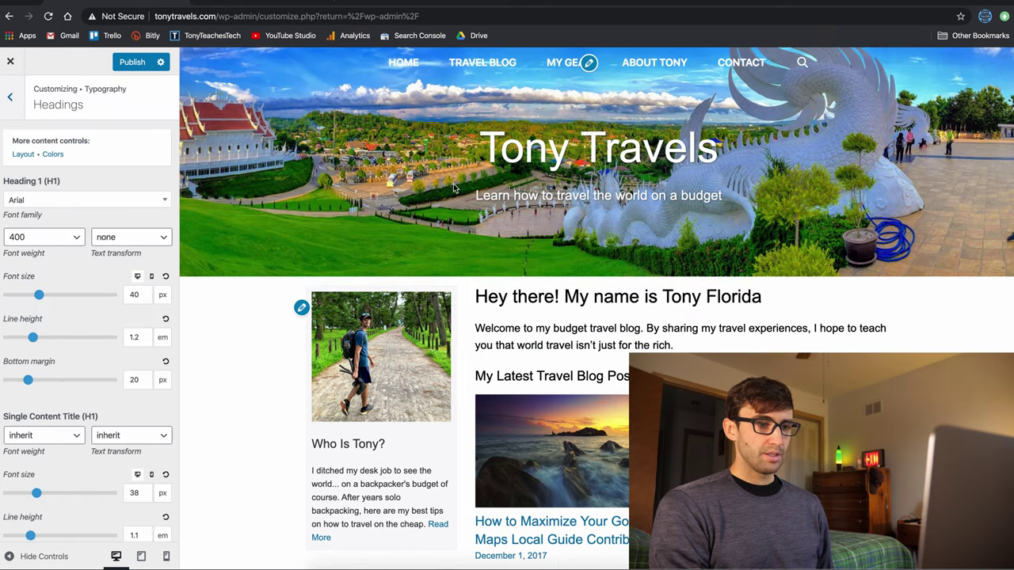
triple_click(497, 297)
scroll(497, 297, "down", 3)
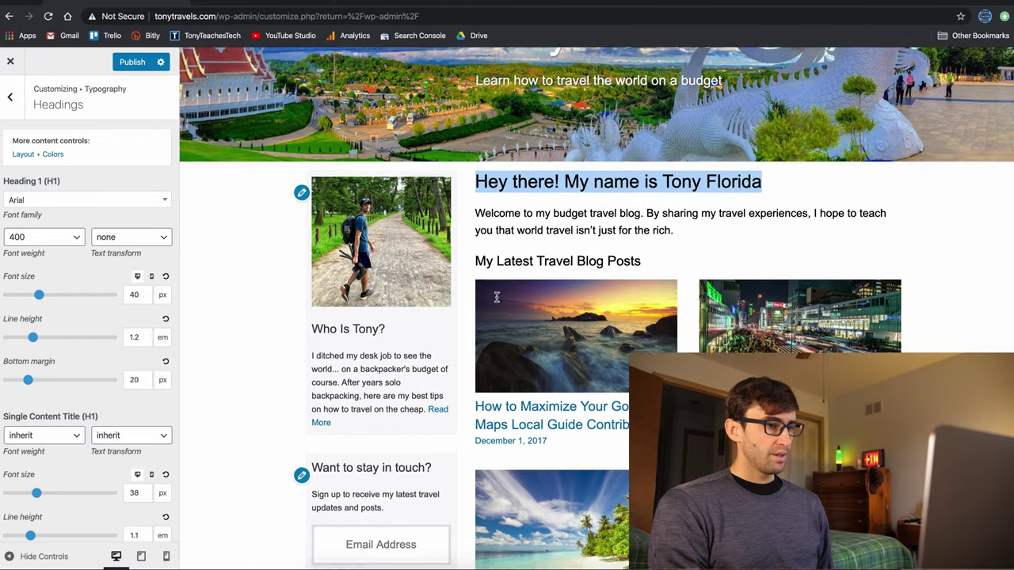
left_click(148, 293)
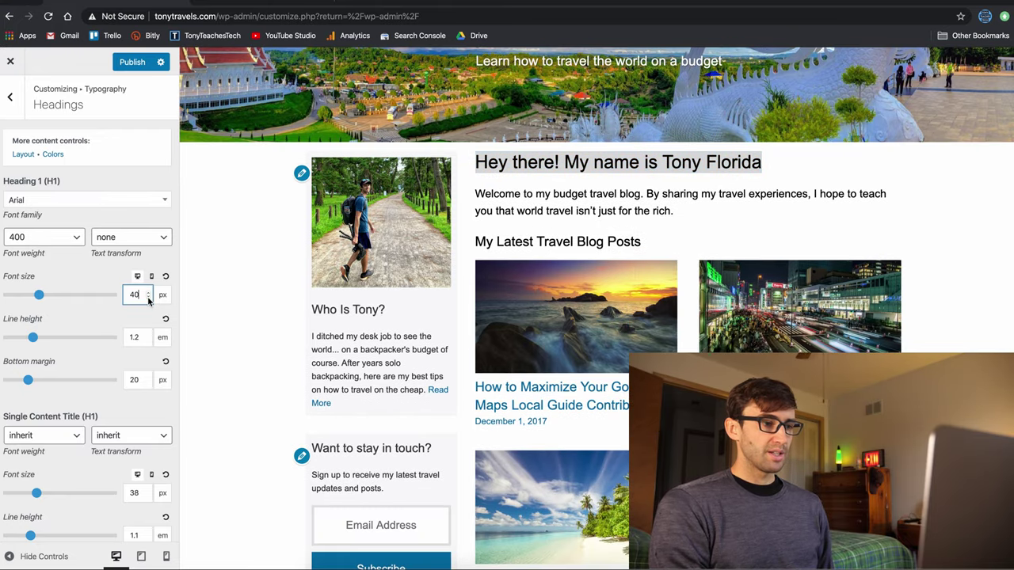
Open the "How to Maximize Your Google Maps Local Guide Contributions" post from the travel blog page and check the Heading 1 font size against its title.
scroll(352, 184, "up", 3)
left_click(467, 63)
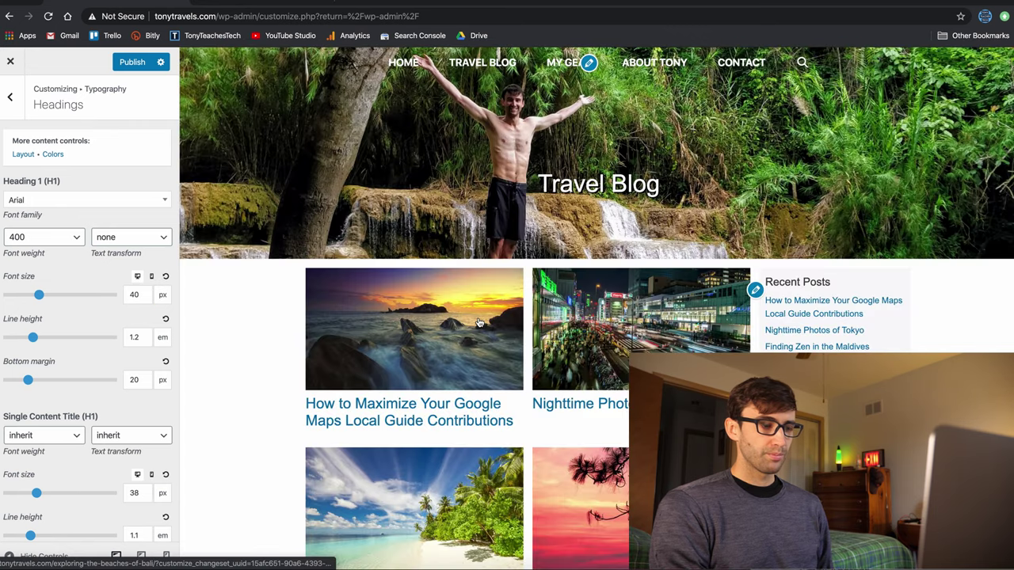
left_click(478, 322)
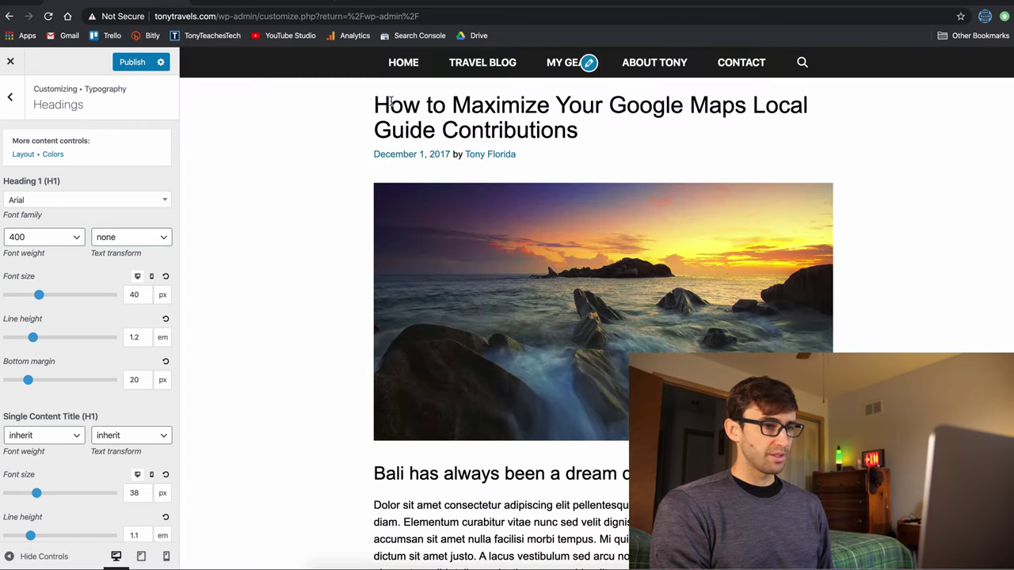
left_click_drag(389, 101, 535, 147)
left_click(146, 293)
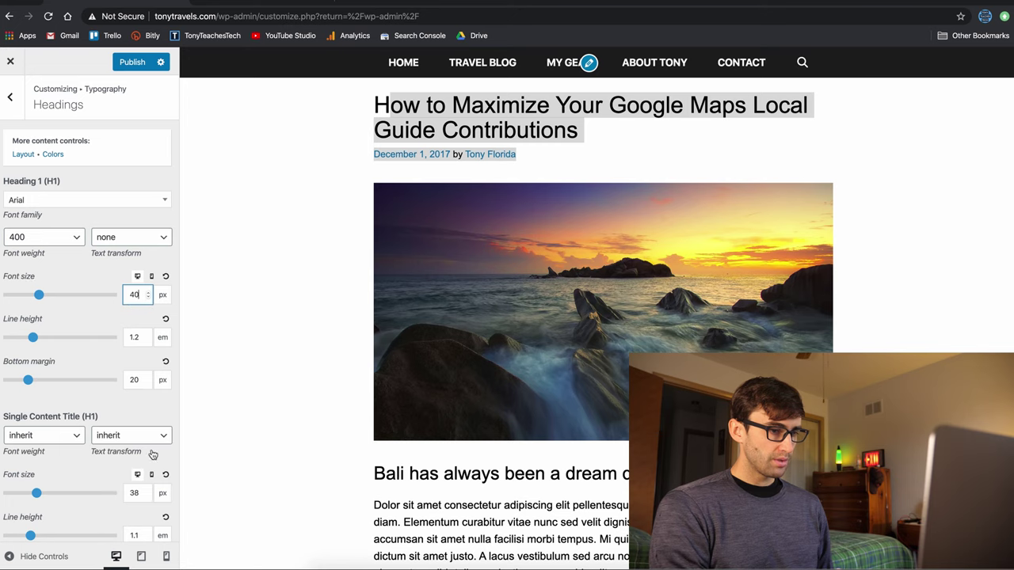
Try a 39 px font size for the single content title (H1) and restore it to 38 px.
left_click(148, 491)
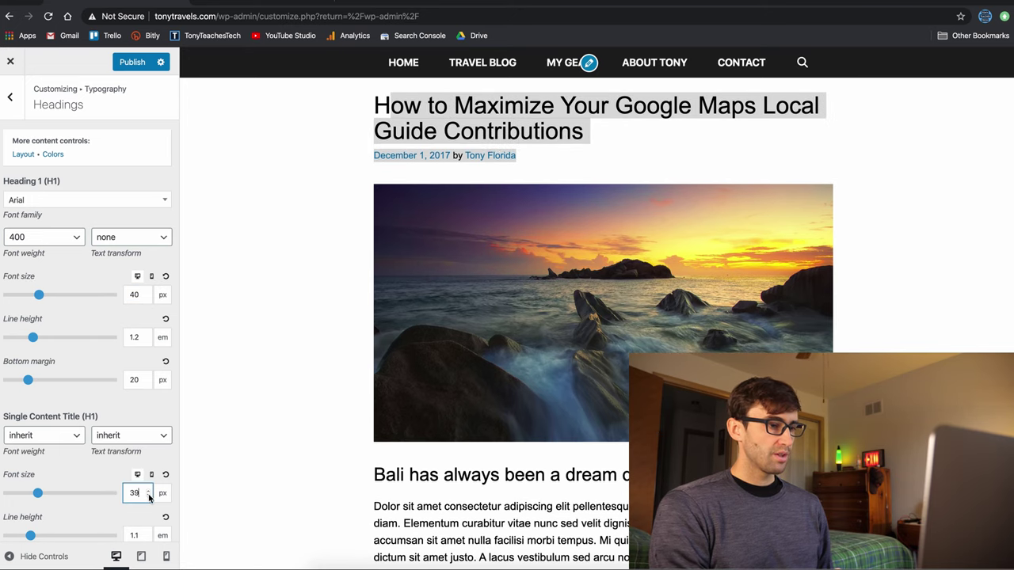
left_click(149, 497)
scroll(117, 431, "down", 1)
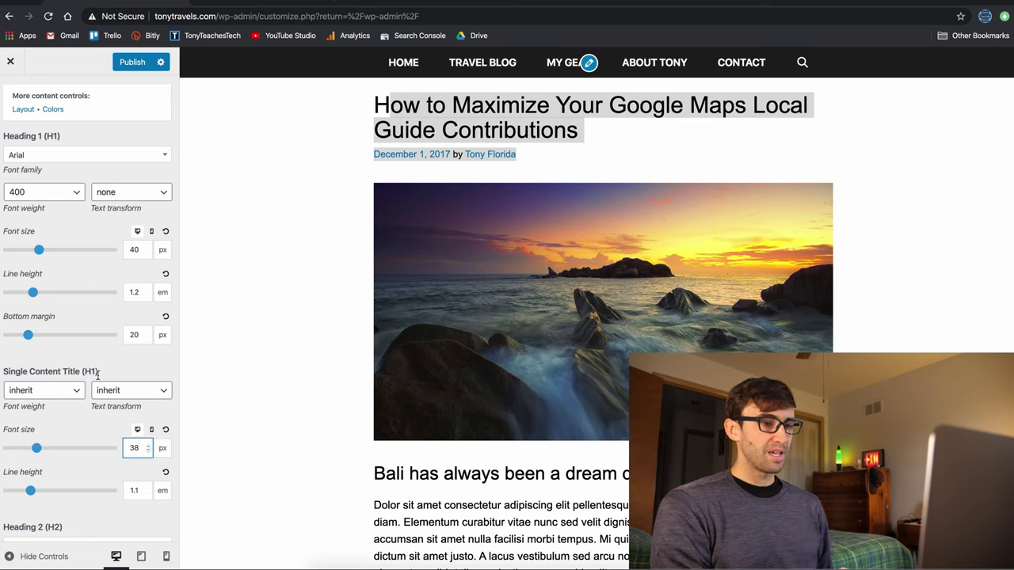
Compare the header titles of the About and Travel Blog pages with the Heading 1, single content title and Heading 2 settings.
left_click(624, 67)
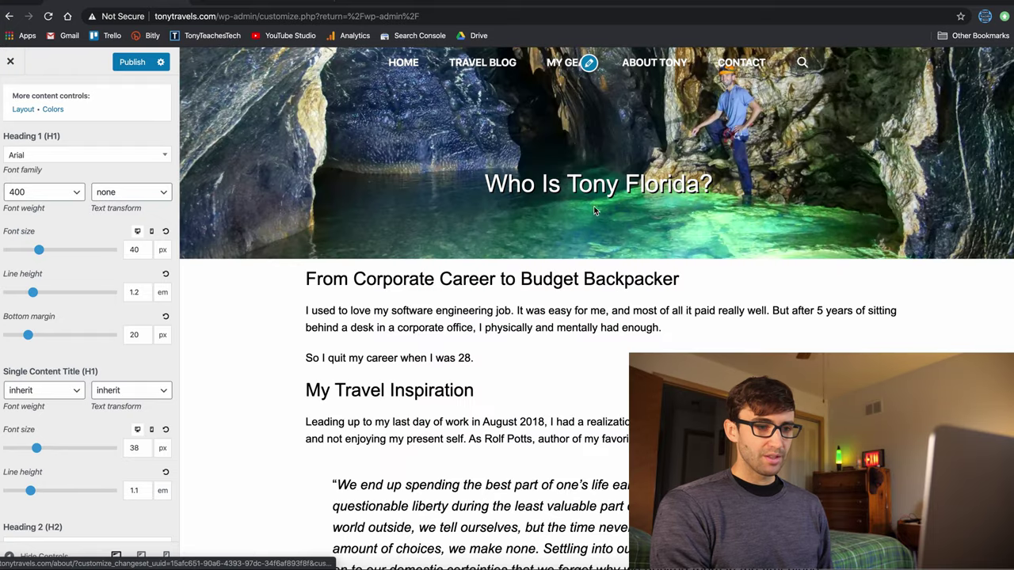
mouse_move(542, 183)
left_mouse_down()
mouse_move(646, 186)
mouse_move(548, 186)
left_mouse_up()
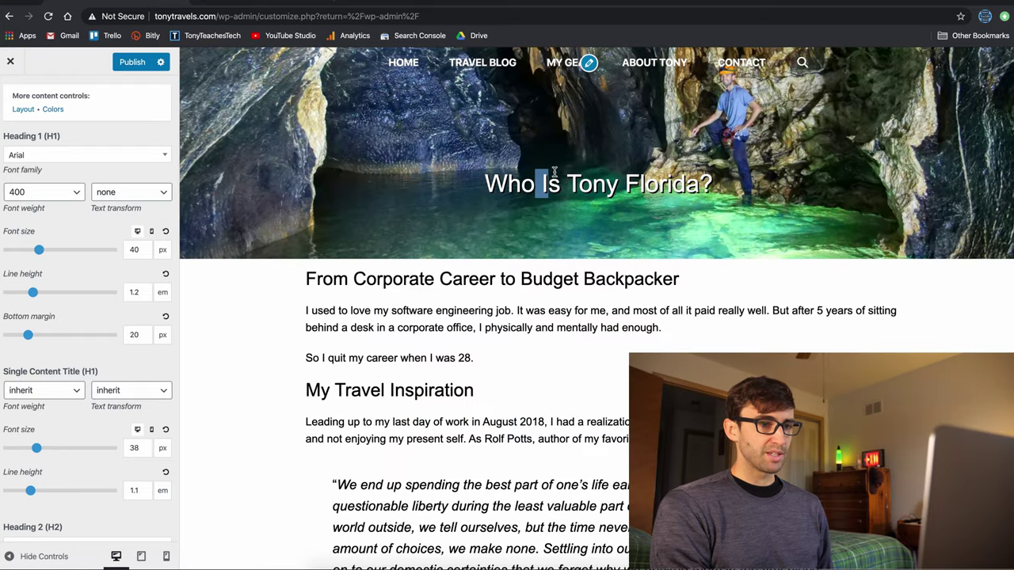
left_click(519, 65)
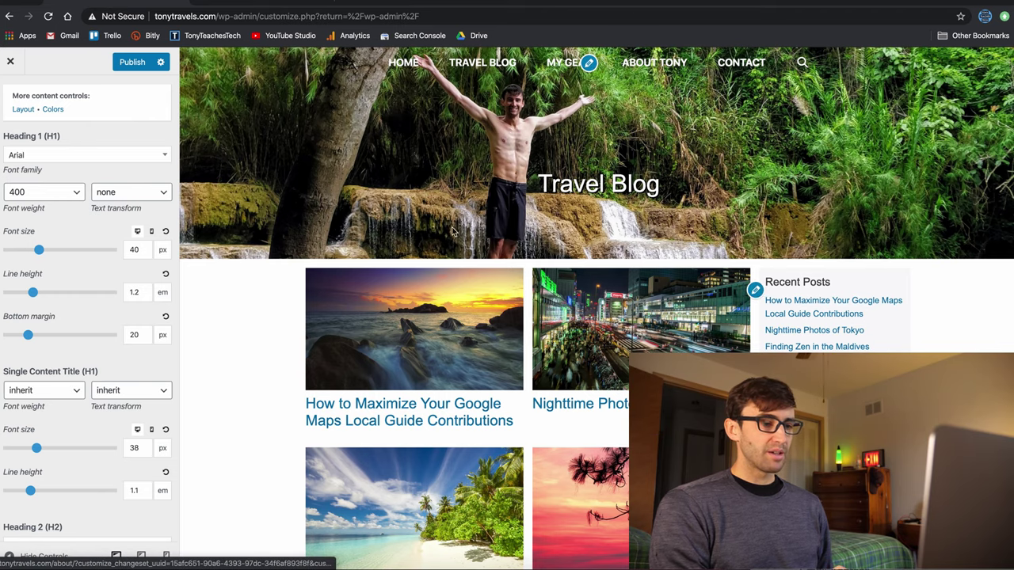
scroll(396, 238, "down", 1)
scroll(54, 386, "down", 3)
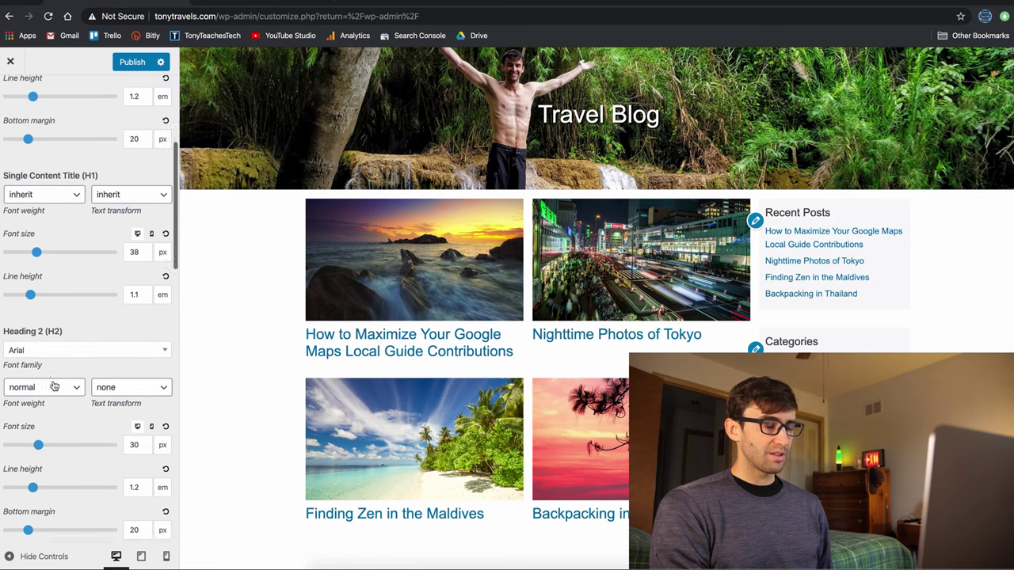
scroll(53, 386, "up", 3)
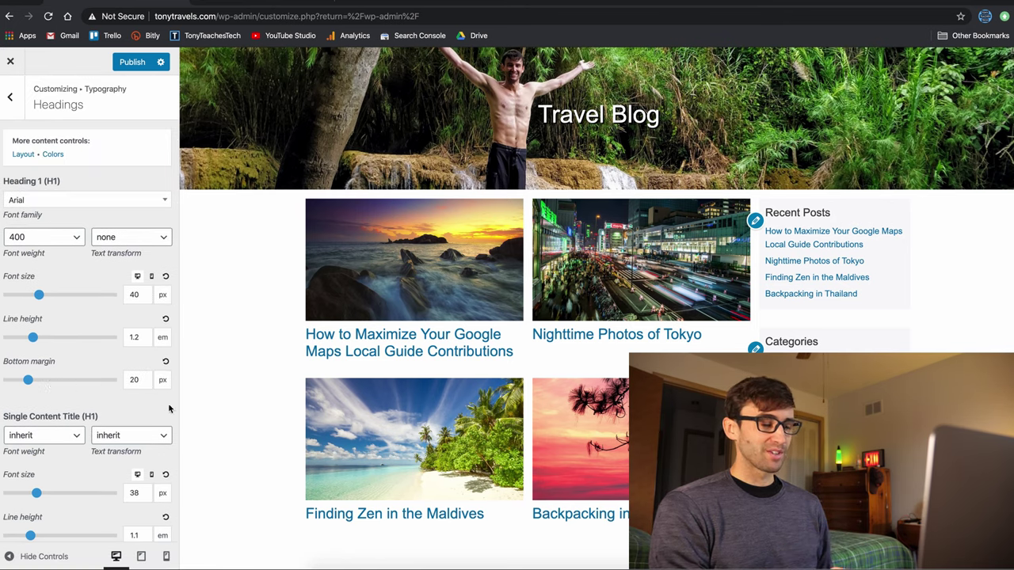
scroll(262, 367, "up", 2)
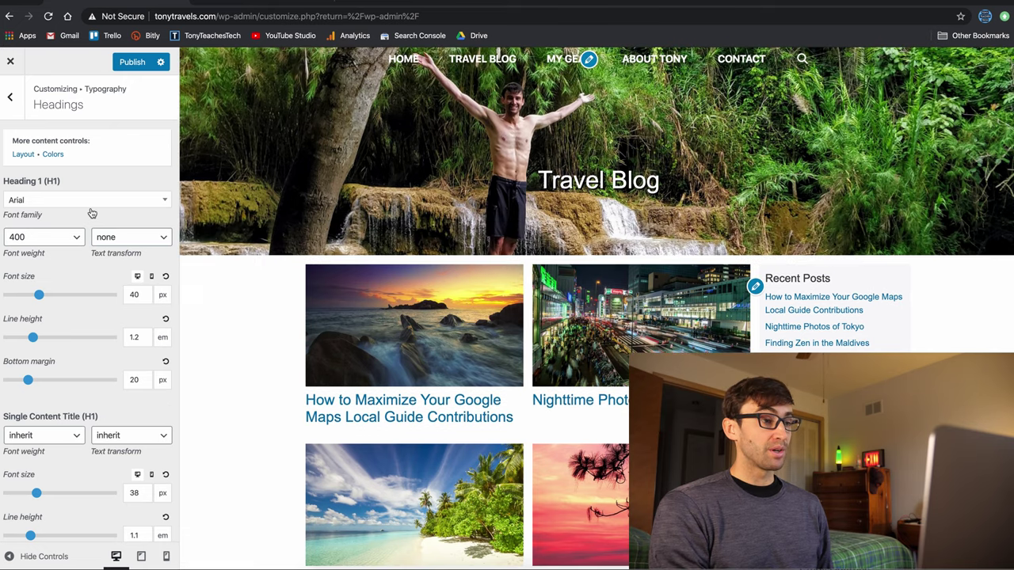
scroll(104, 320, "down", 1)
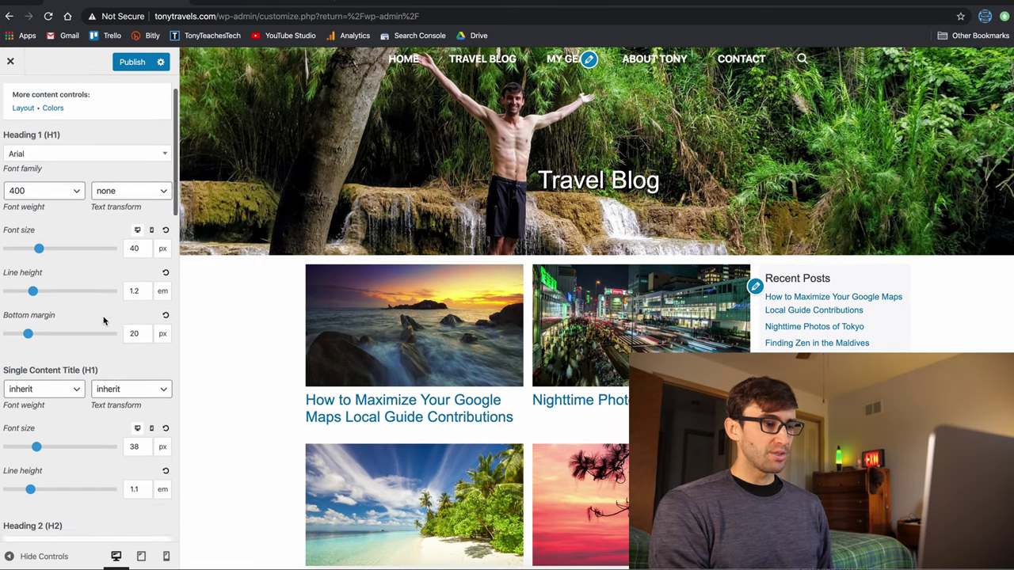
scroll(104, 320, "down", 1)
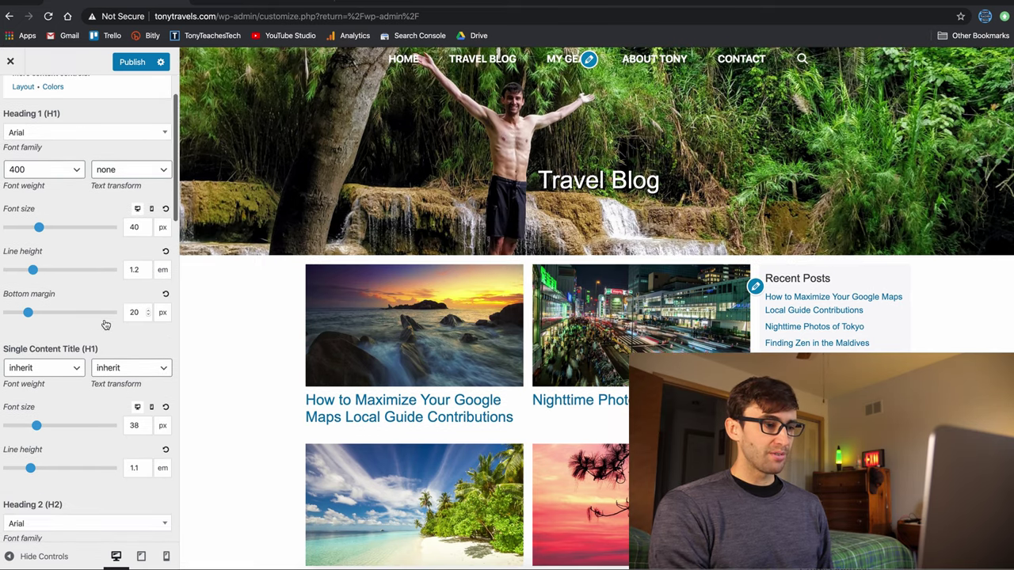
Reopen the Google Maps post, try its single content title at 37 px and at 1.2 em line height, and restore 38 px and 1.1 em.
left_click(373, 370)
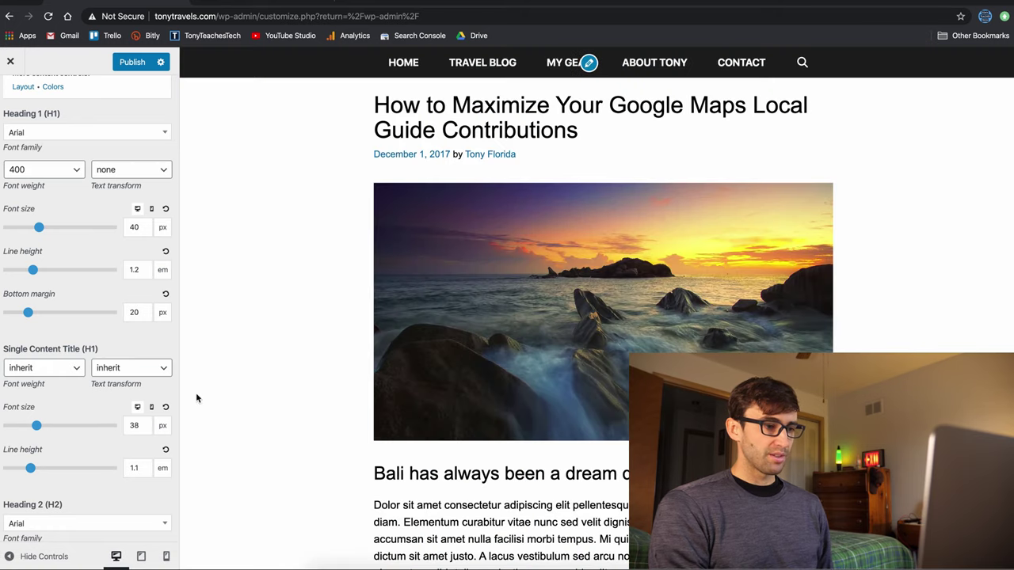
left_click(137, 408)
left_click(138, 408)
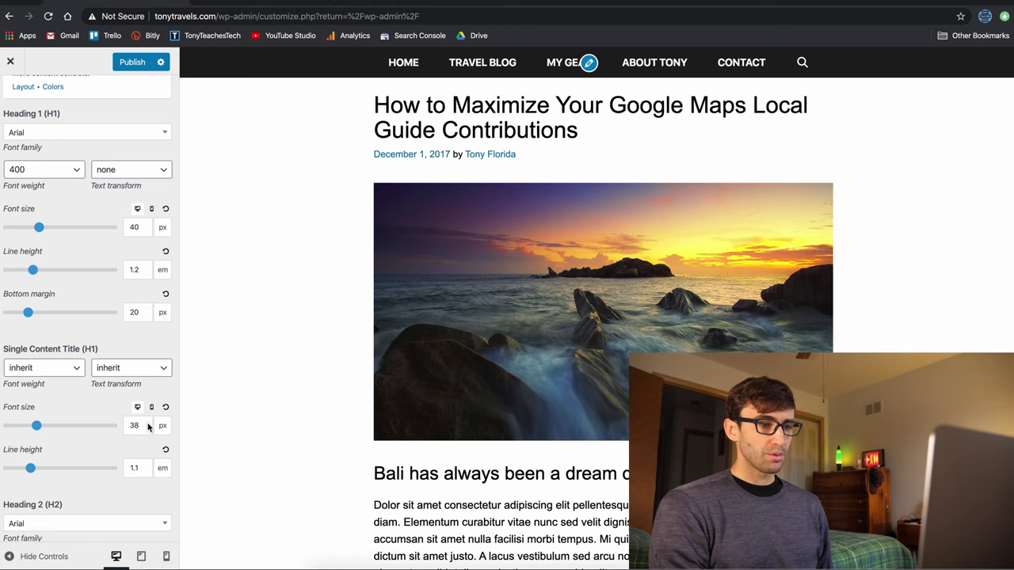
left_click(148, 429)
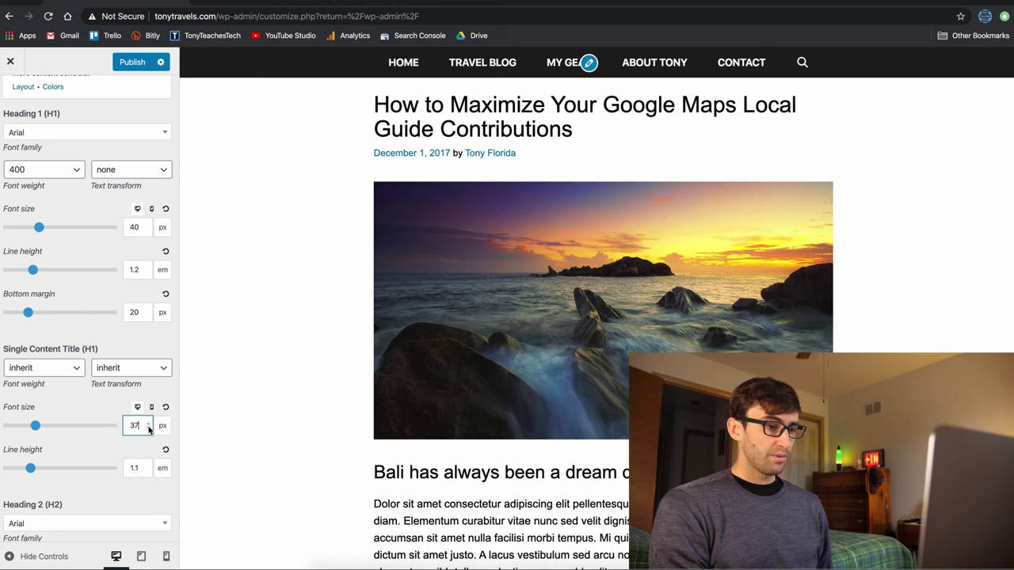
left_click(148, 466)
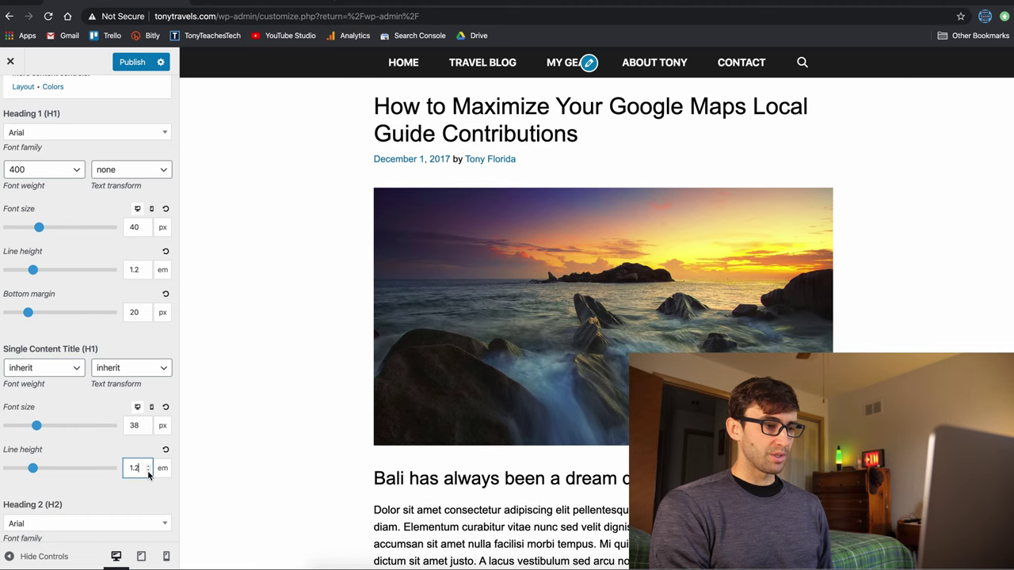
left_click(148, 472)
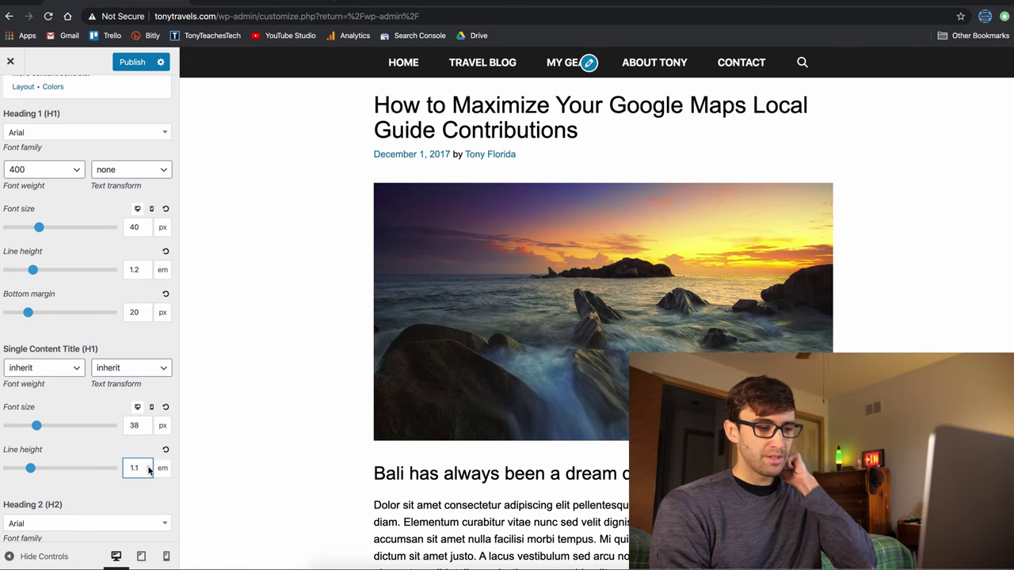
Try a 31 px Heading 2 (H2) font size on the post's subheading and restore it to 30 px.
scroll(119, 444, "down", 5)
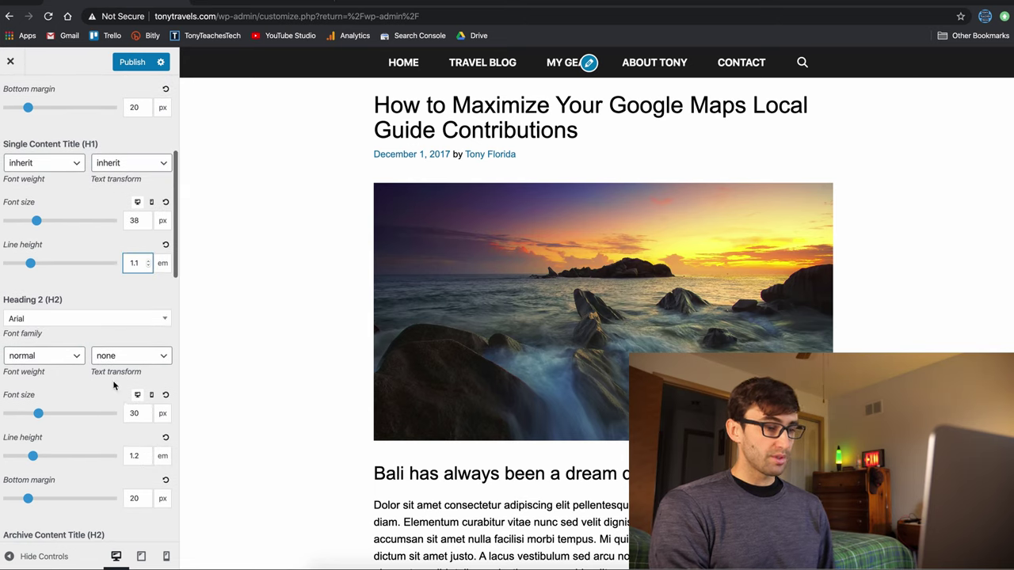
left_click_drag(396, 469, 455, 464)
scroll(456, 465, "down", 2)
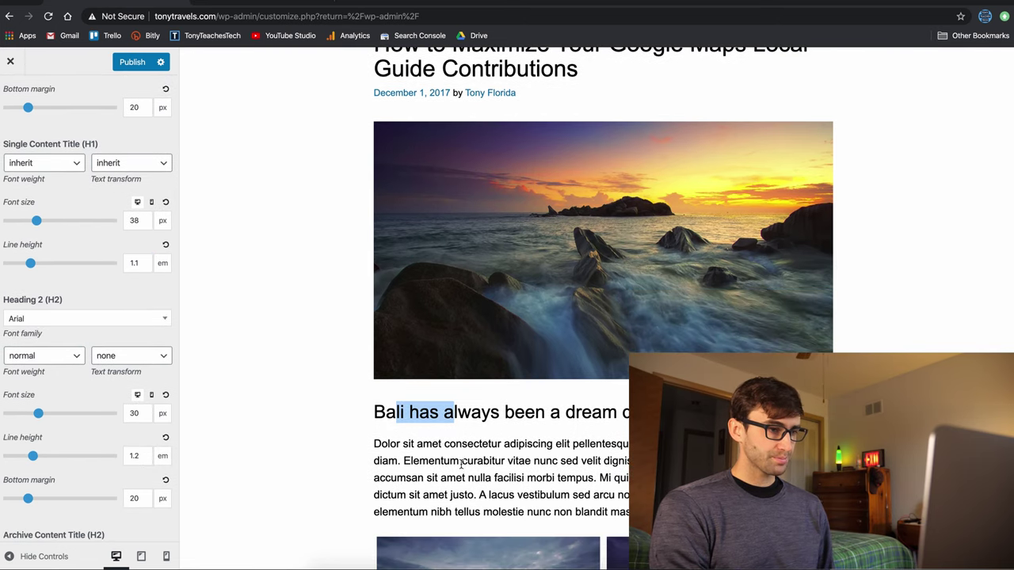
scroll(148, 396, "down", 3)
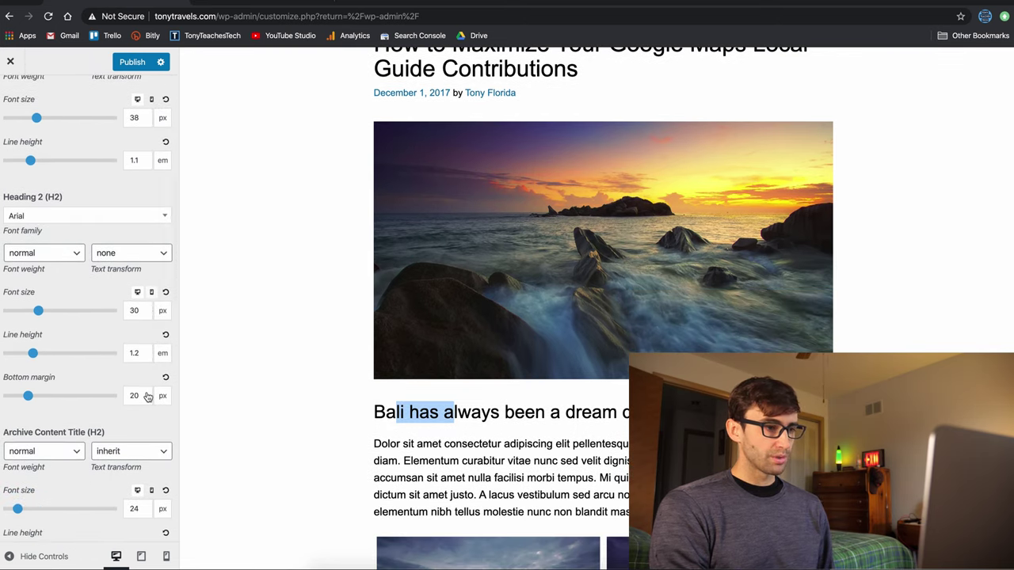
left_click(147, 309)
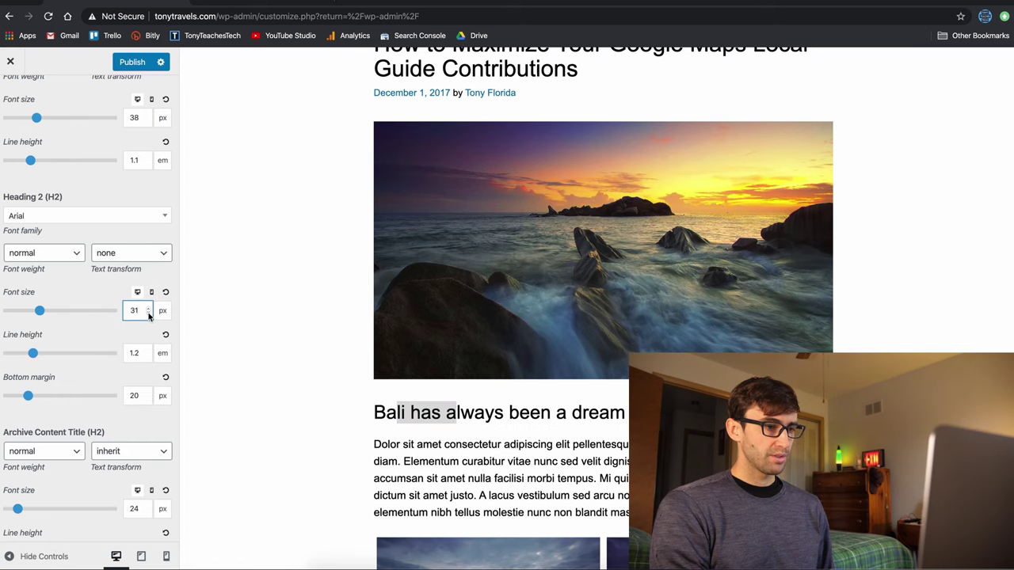
Preview the post at mobile size, return to the desktop preview and review its title and subheading.
left_click(138, 293)
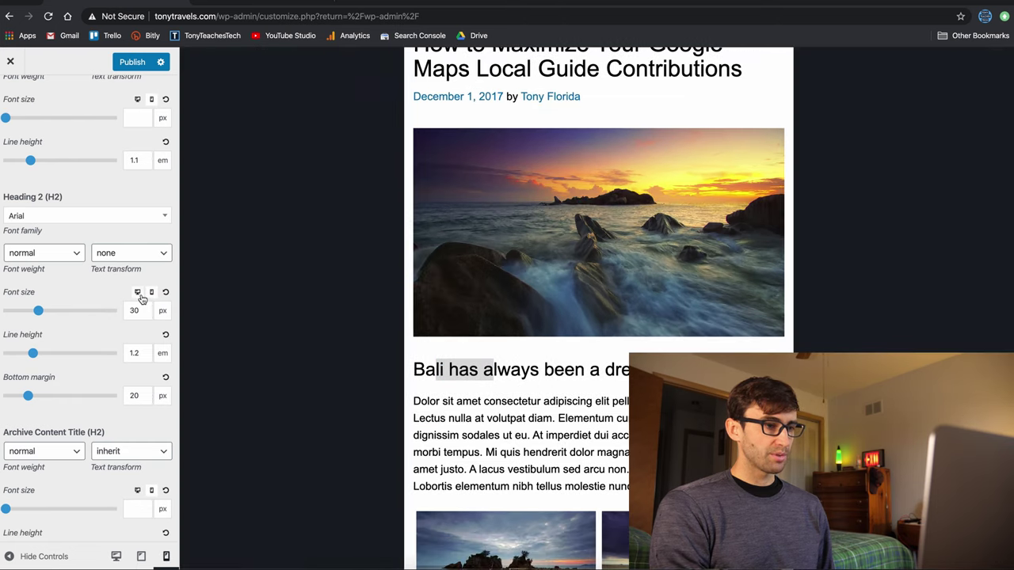
left_click(139, 294)
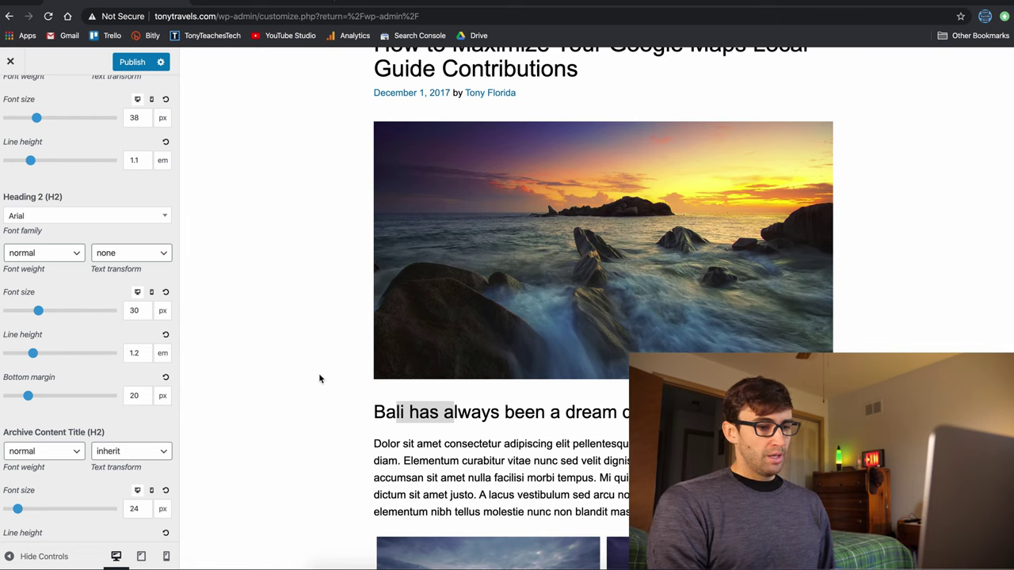
scroll(378, 425, "down", 1)
scroll(377, 425, "up", 2)
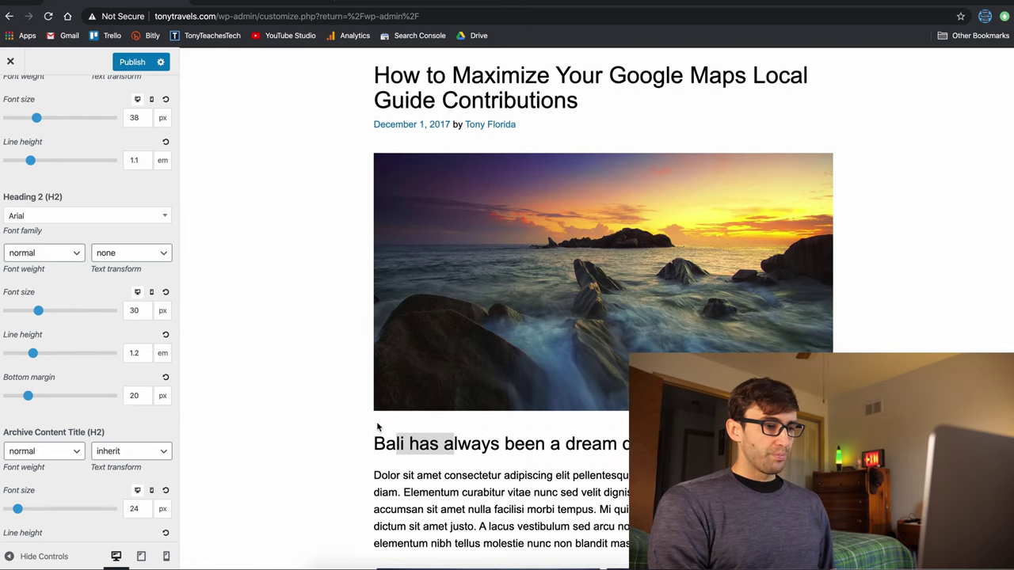
scroll(378, 427, "up", 1)
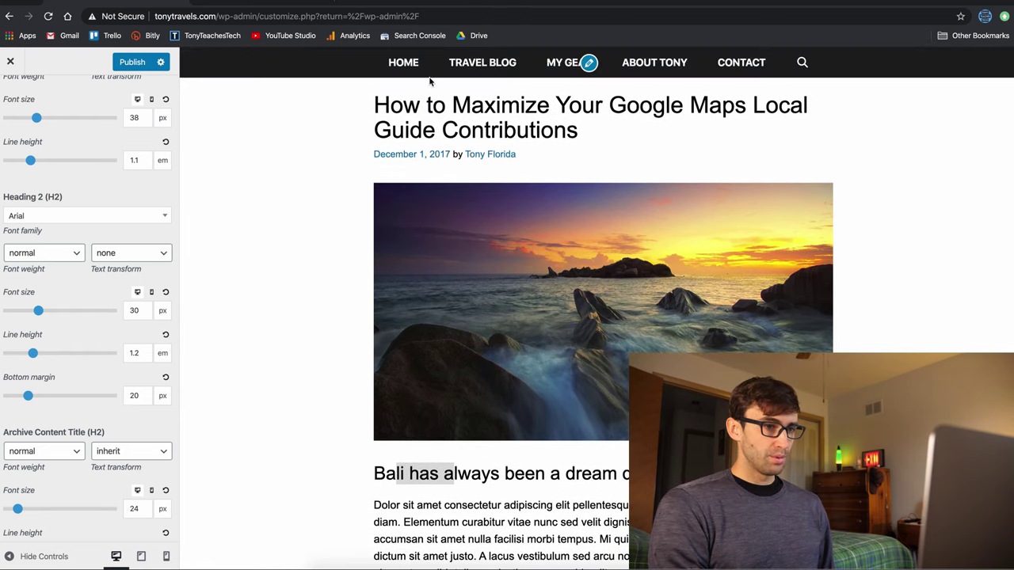
Try a 25 px font size for the archive content title (H2) on the travel blog page and restore it to 24 px.
left_click(461, 63)
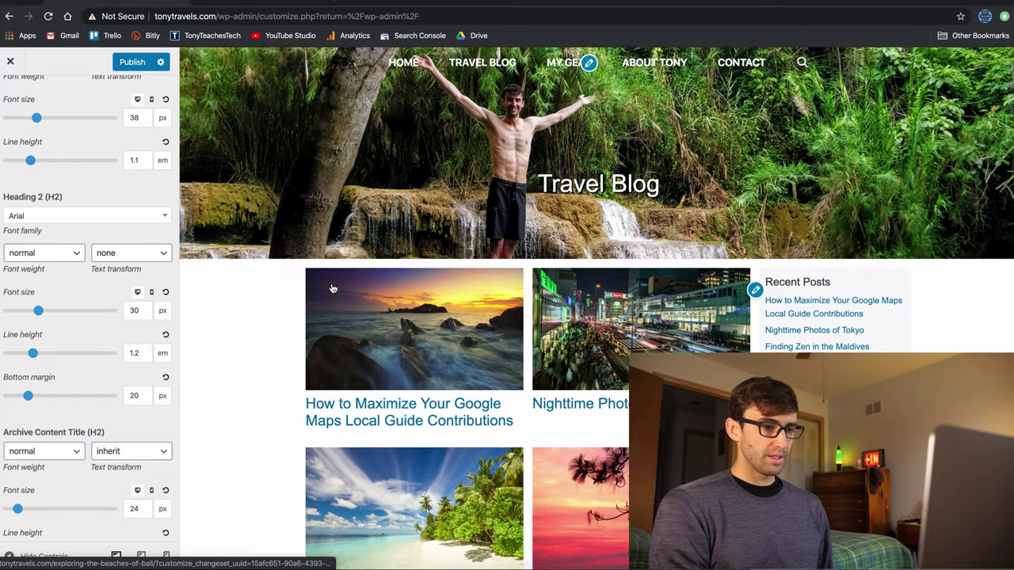
scroll(333, 288, "down", 4)
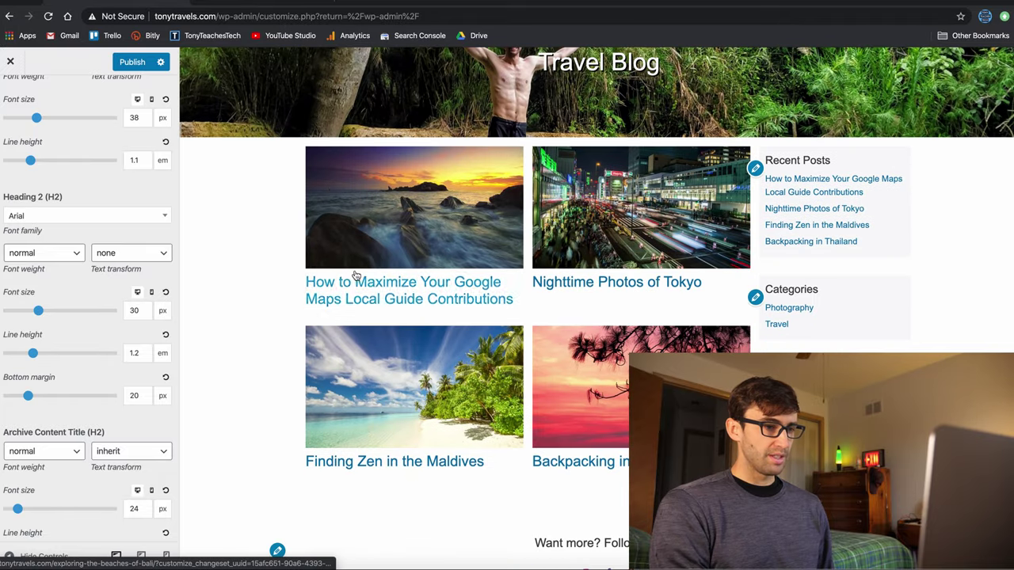
left_click(148, 508)
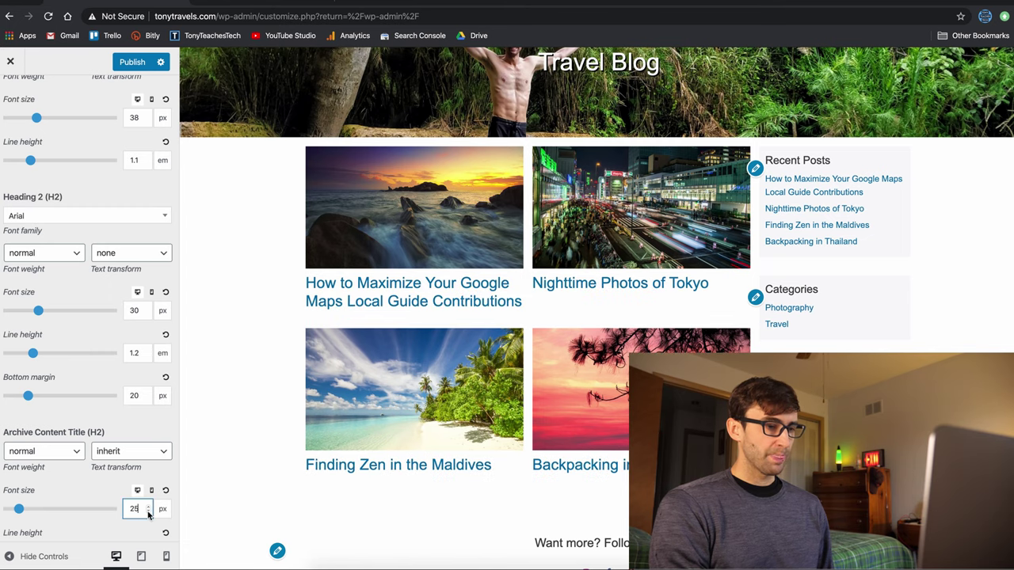
left_click(148, 512)
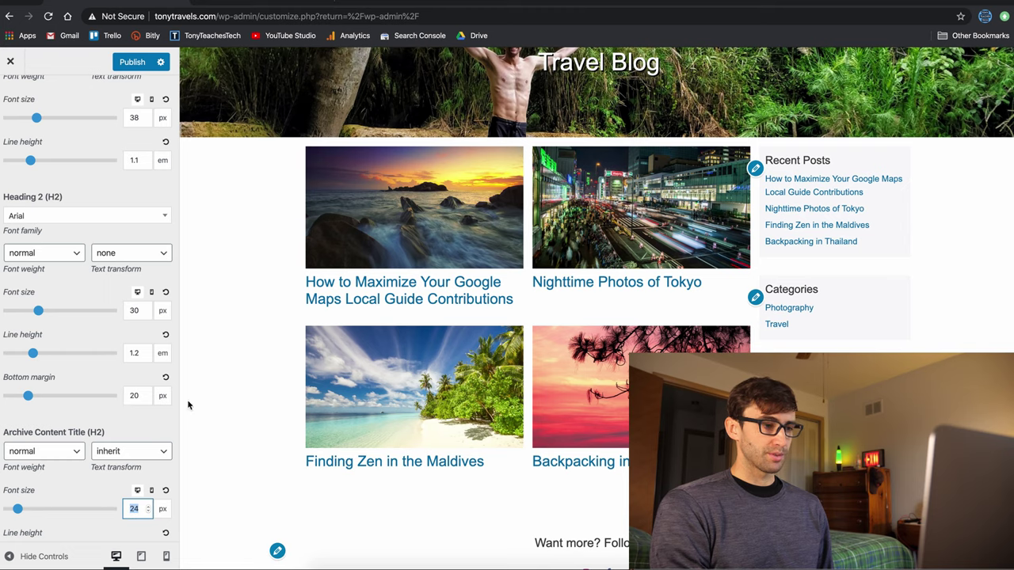
Reopen the Google Maps post in the preview and highlight its "Bali has always been a dream destination" subheading.
left_click(369, 291)
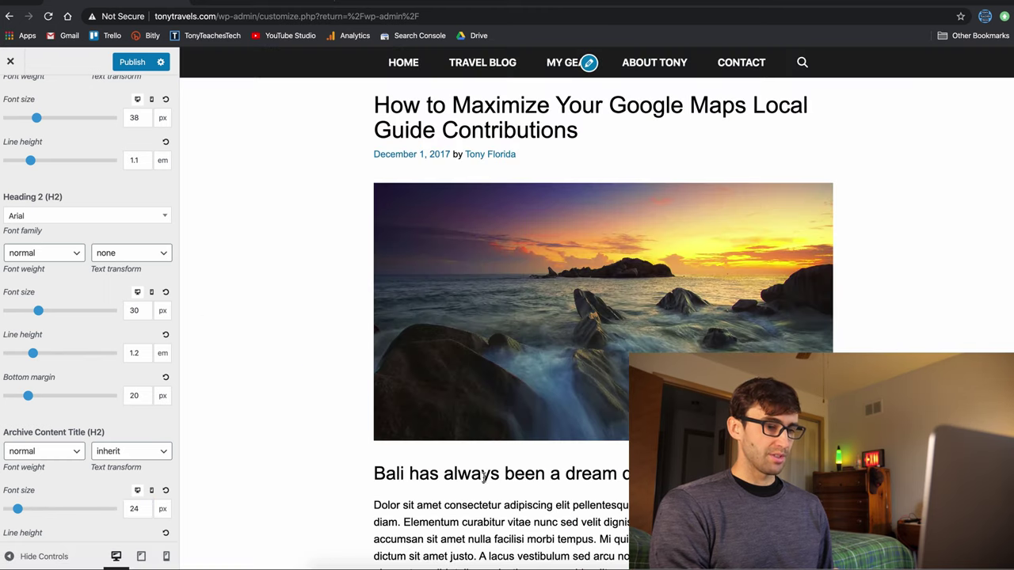
triple_click(483, 475)
scroll(483, 475, "down", 3)
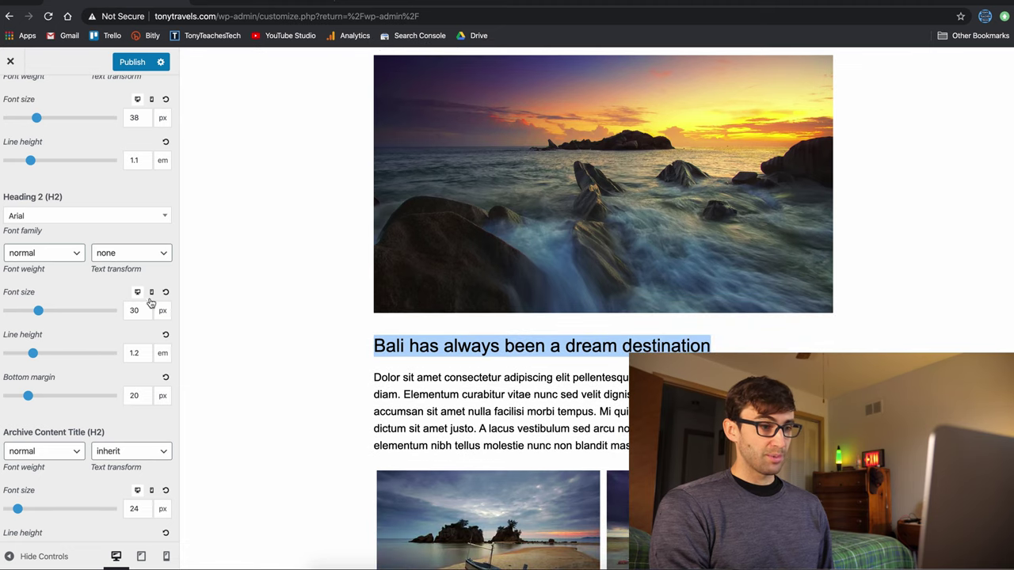
Try a 24 px mobile font size for Heading 2 (H2), compare it with the desktop preview, and restore it to 30 px.
left_click(151, 293)
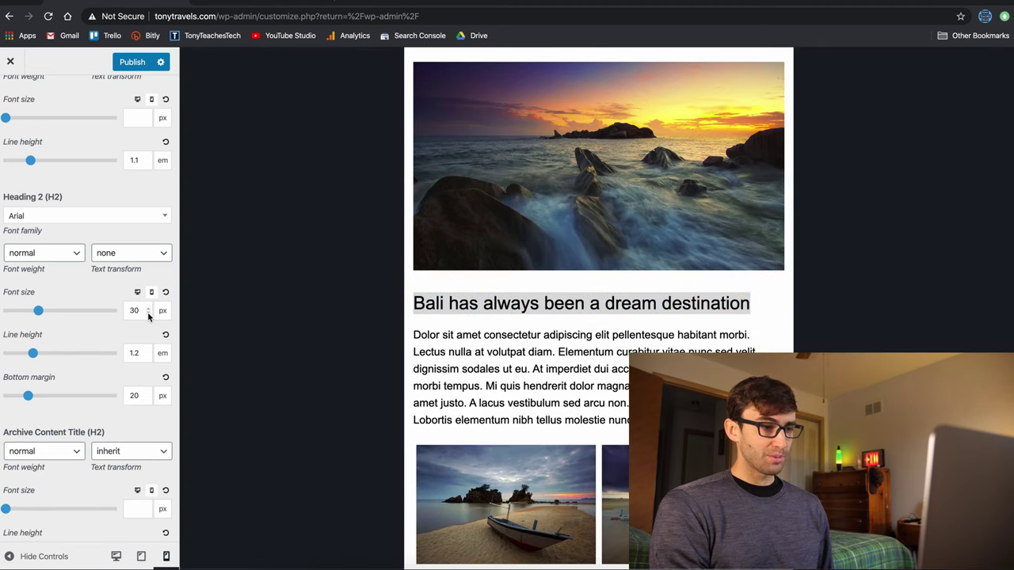
left_click_drag(149, 314, 148, 313)
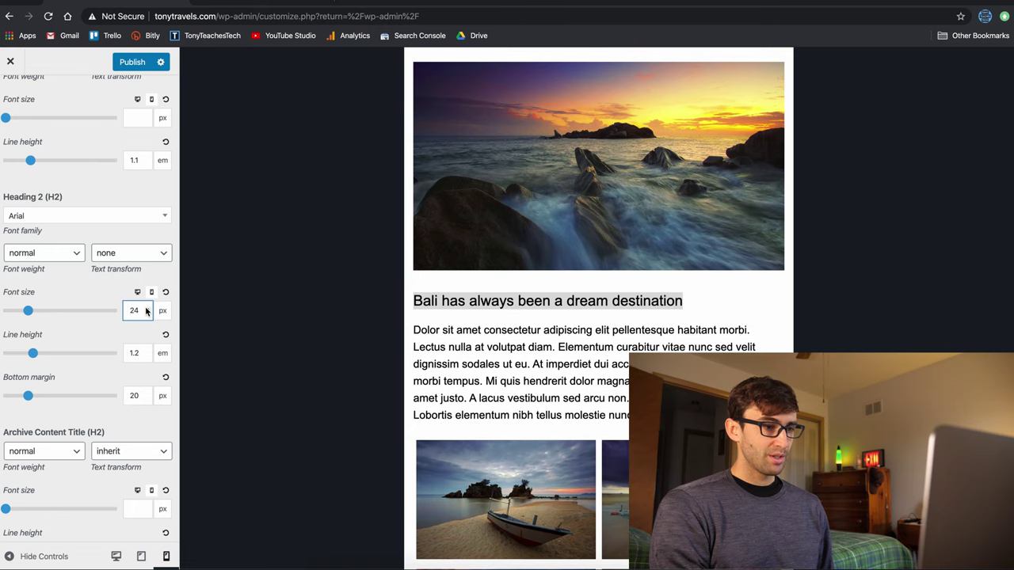
left_click(116, 556)
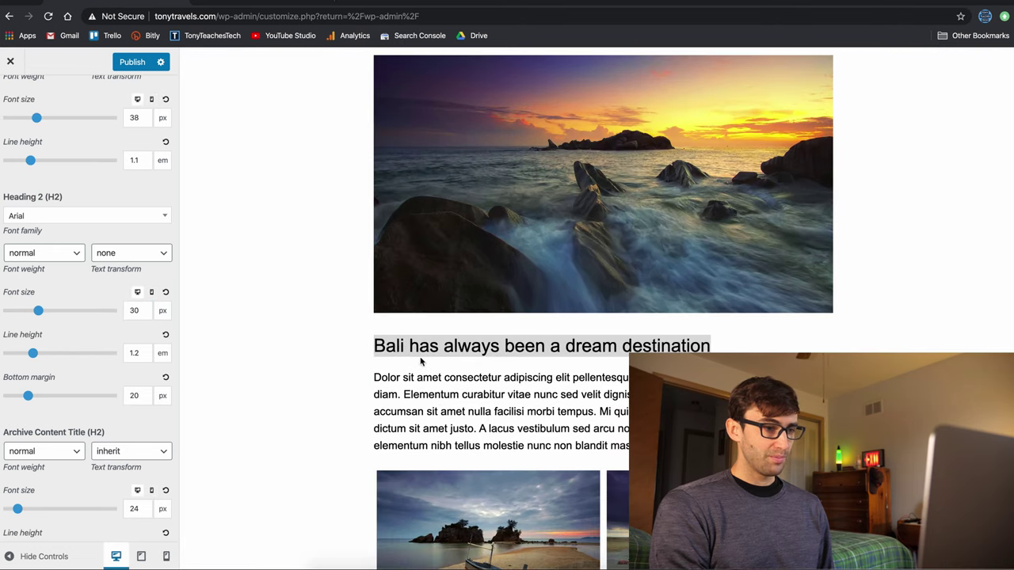
left_click(151, 292)
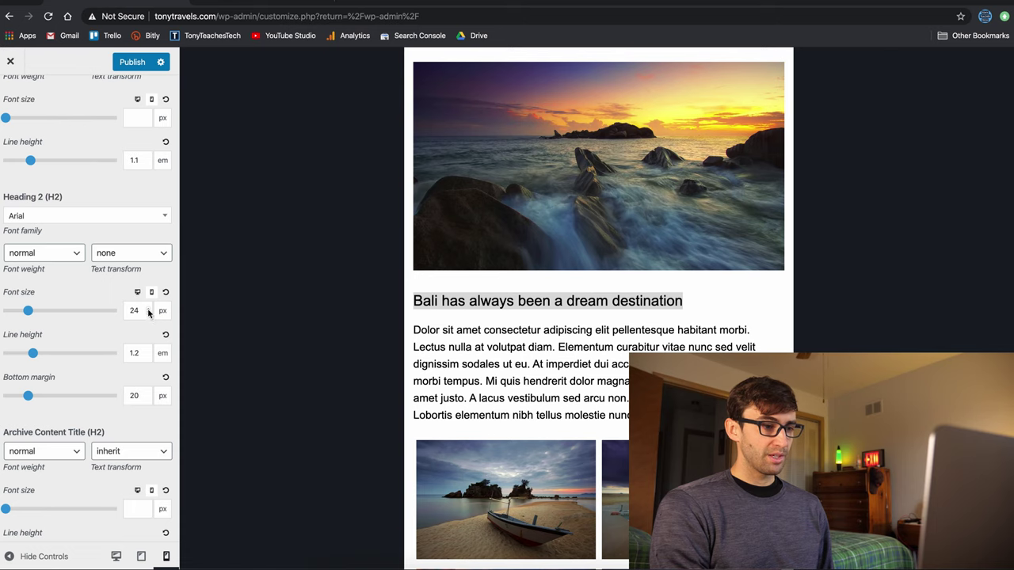
left_click_drag(148, 308, 148, 308)
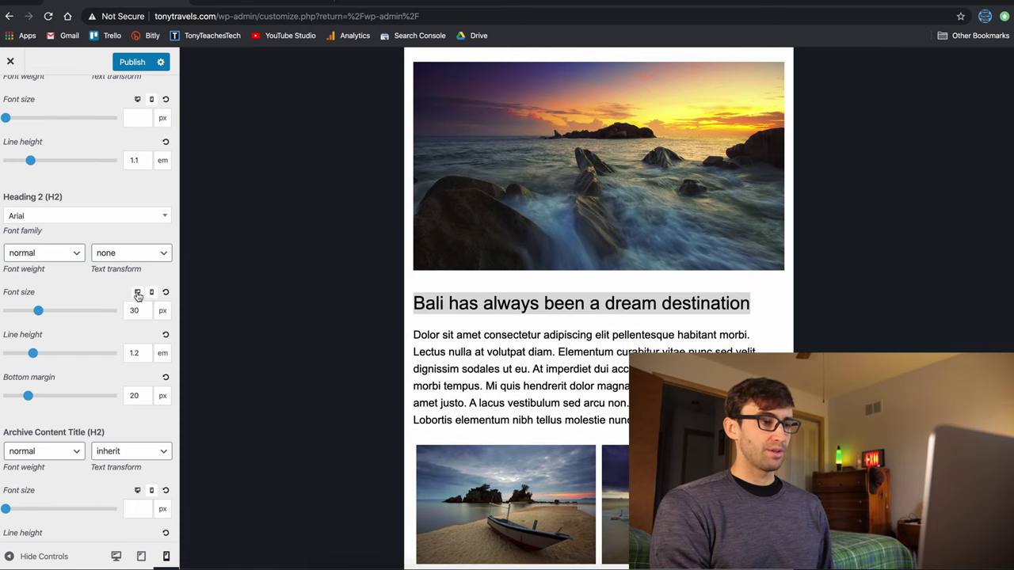
left_click(138, 293)
Review the heading typography settings from the single content title (H1) down to Heading 3 (H3).
scroll(129, 472, "down", 2)
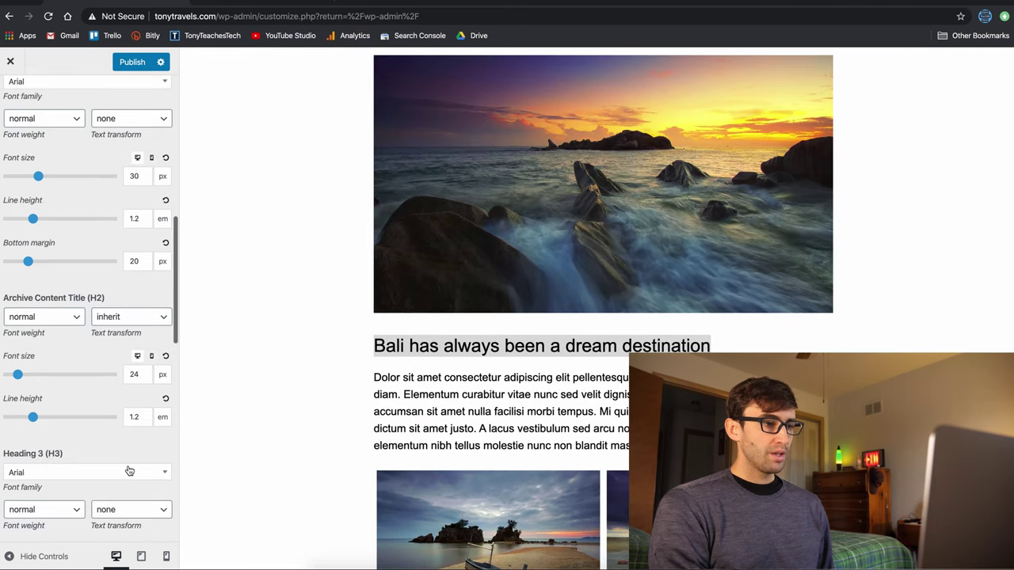
scroll(129, 471, "up", 5)
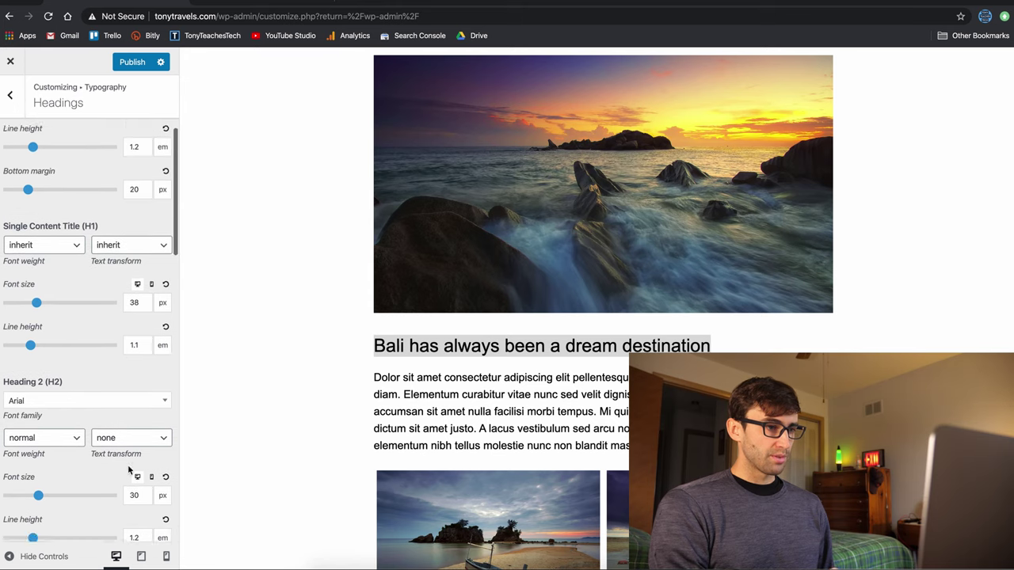
scroll(129, 472, "down", 2)
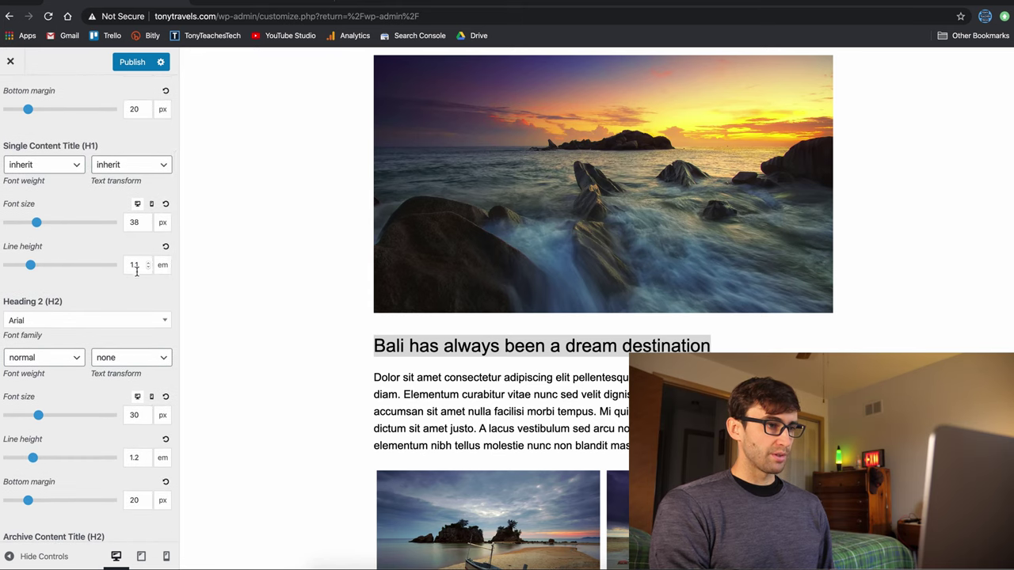
scroll(136, 270, "down", 3)
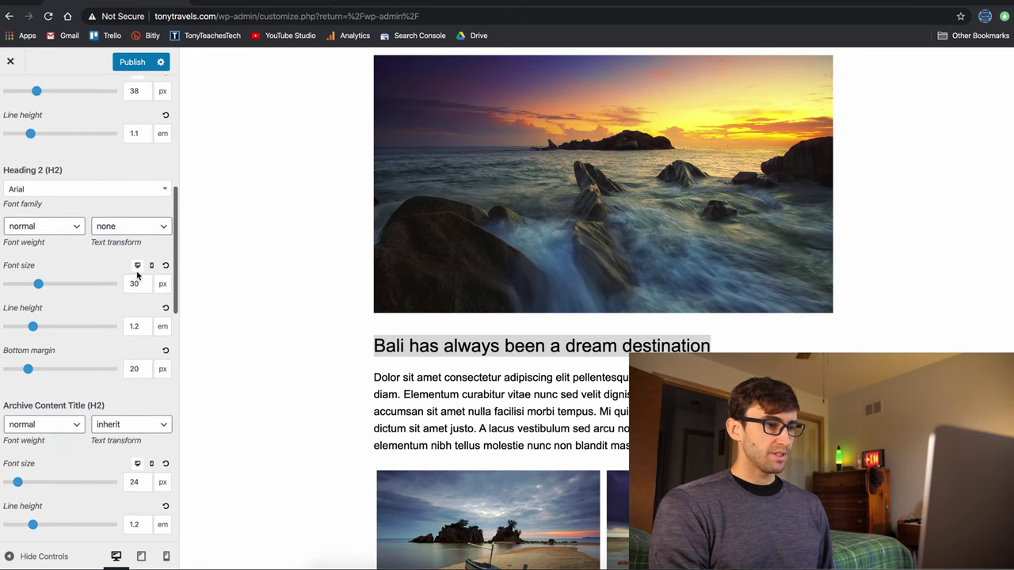
scroll(140, 329, "down", 1)
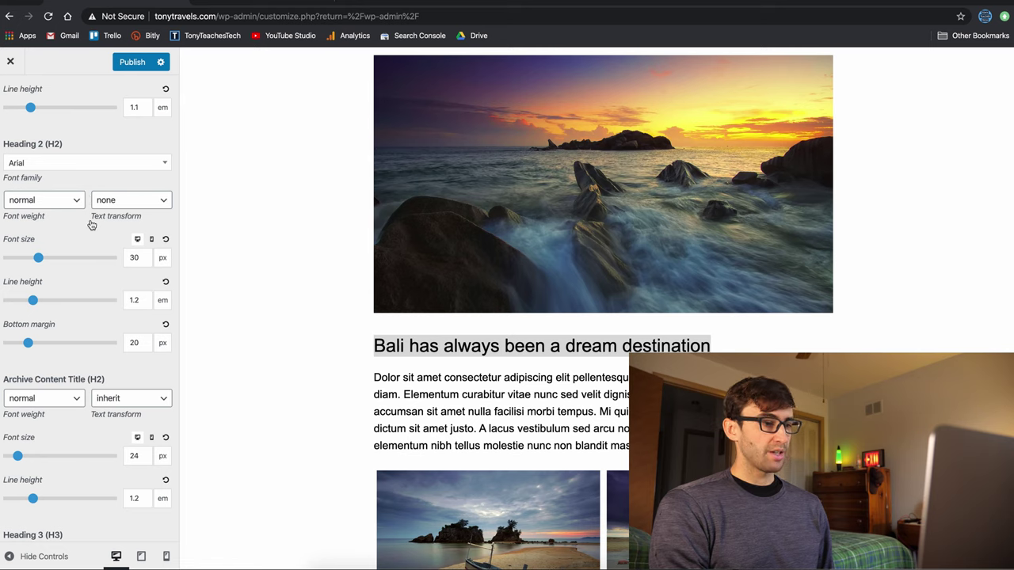
scroll(74, 243, "down", 4)
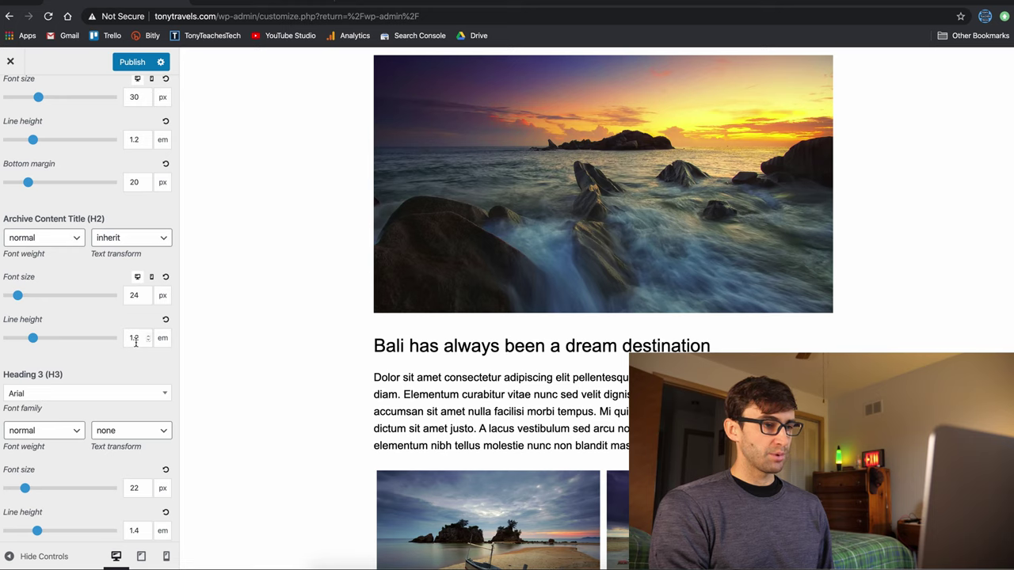
scroll(96, 393, "down", 3)
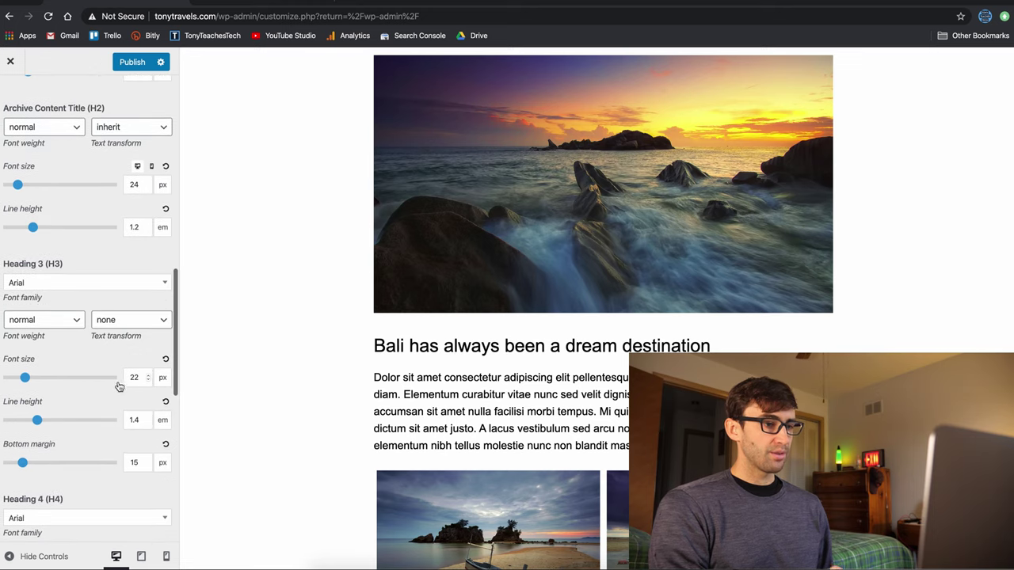
Try a 13 px Heading 3 (H3) bottom margin on the post's "Bali's Coral Reefs" heading and restore it to 15 px.
scroll(480, 371, "down", 7)
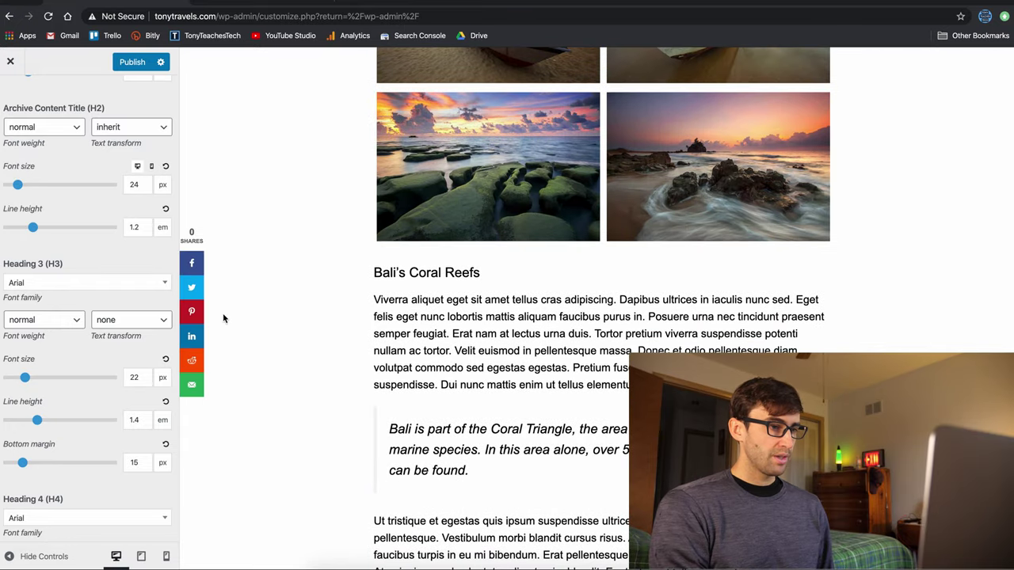
left_click(146, 378)
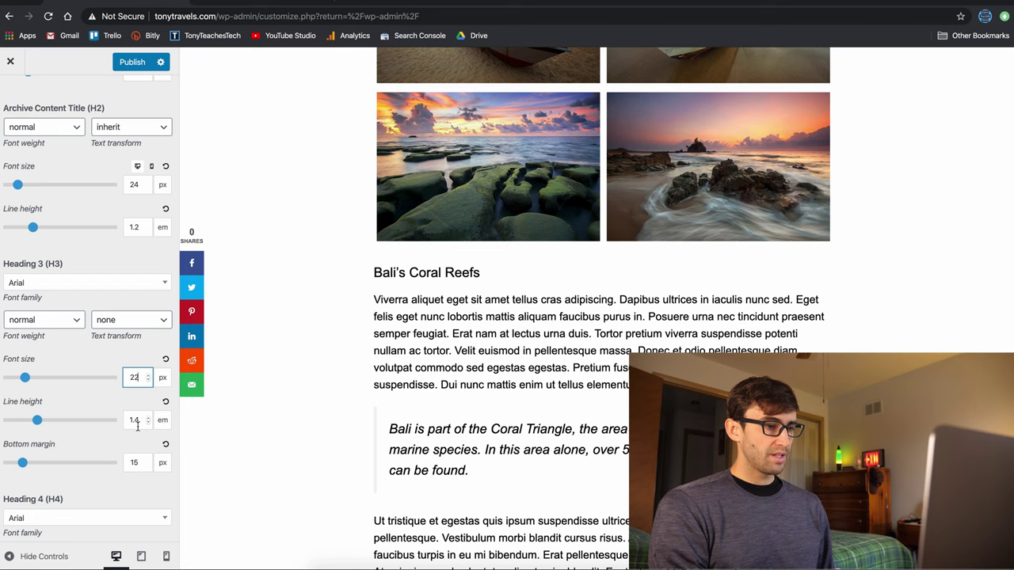
scroll(134, 437, "down", 1)
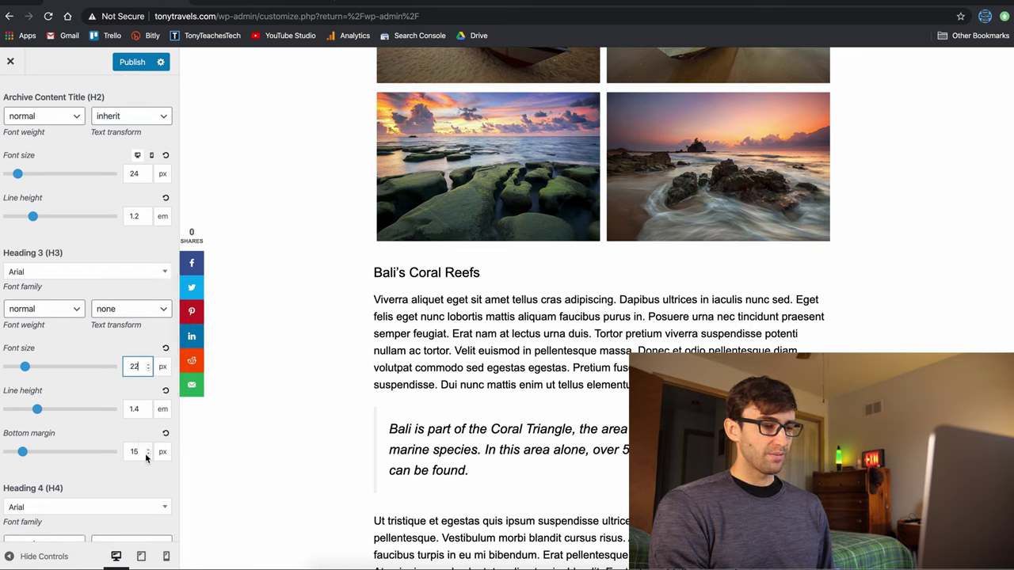
left_click(147, 454)
left_click(147, 454)
left_click(147, 454)
left_click(146, 453)
left_click(148, 452)
left_click(148, 451)
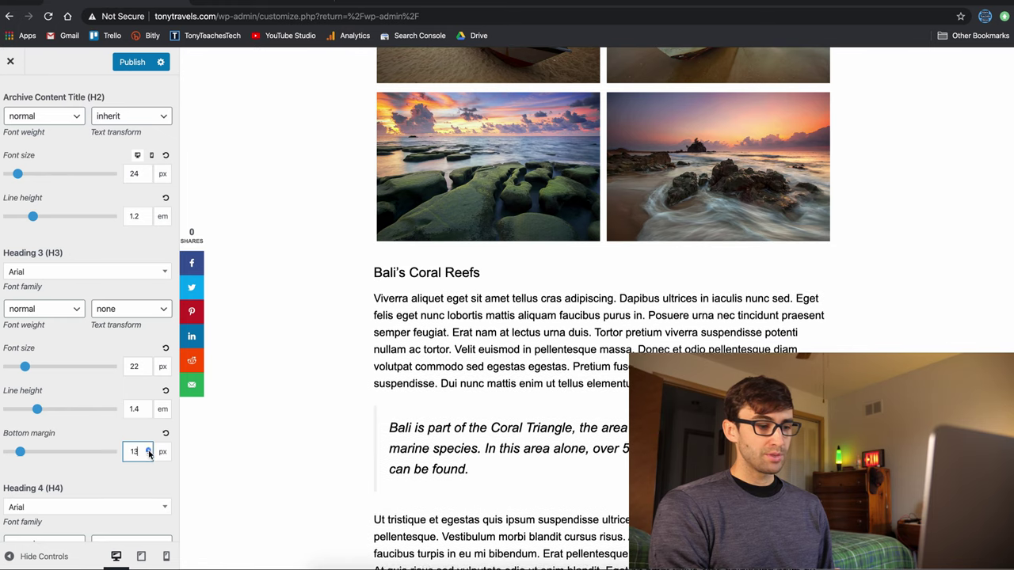
left_click(148, 451)
left_click(148, 452)
Review the typography settings for Heading 4 (H4), Heading 5 (H5) and Heading 6 (H6).
scroll(135, 475, "down", 6)
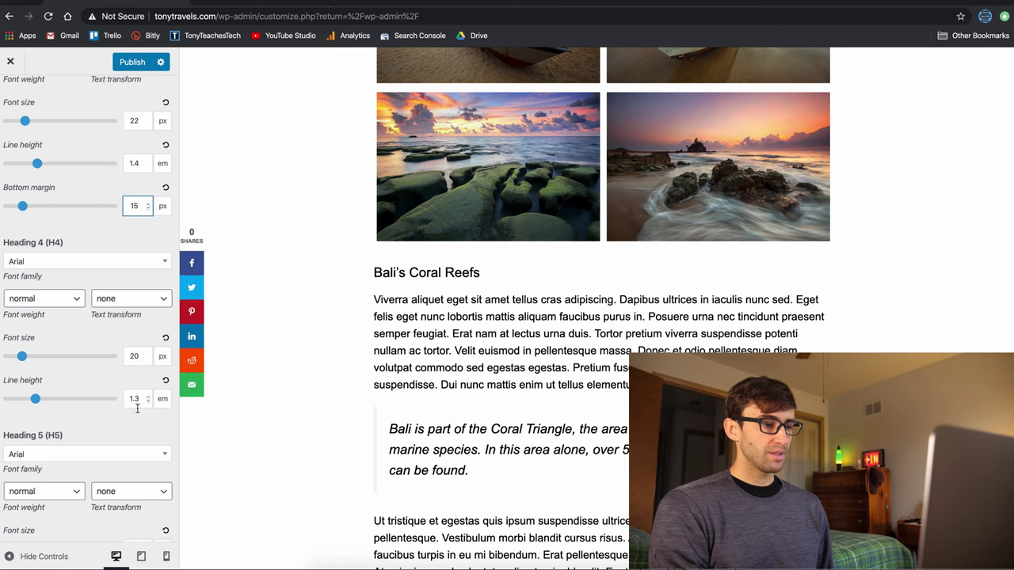
scroll(137, 408, "down", 3)
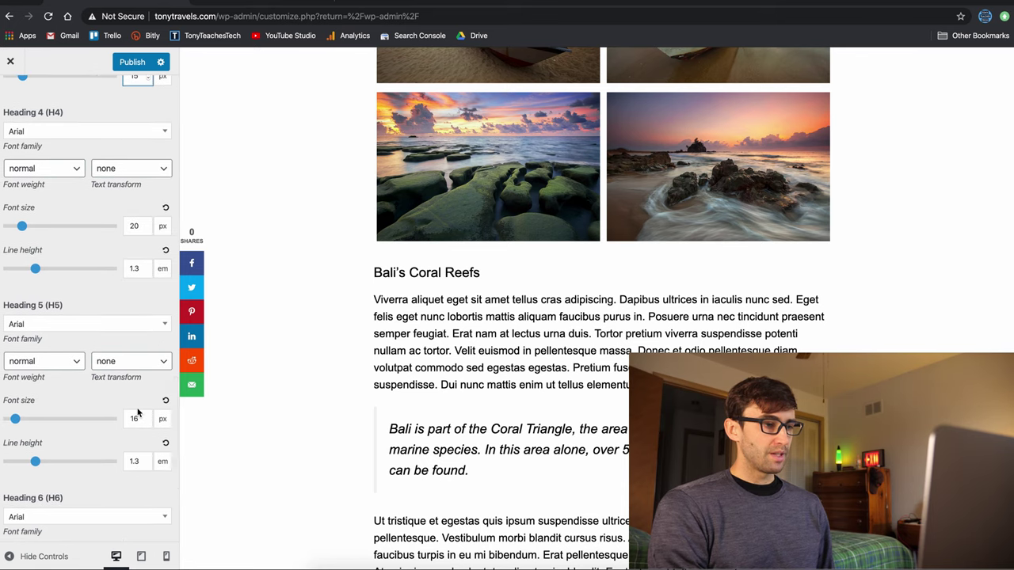
scroll(137, 412, "down", 1)
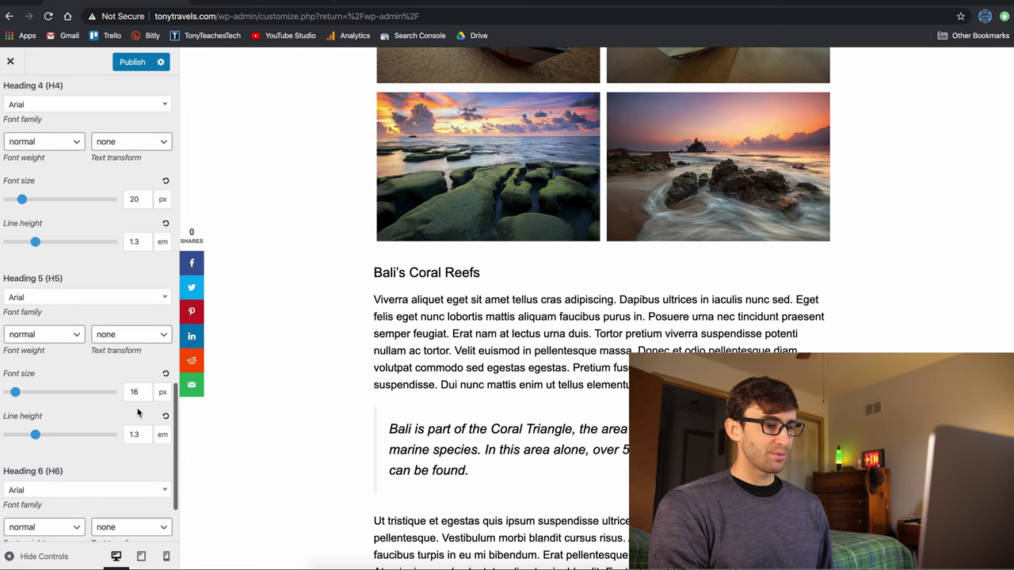
scroll(137, 412, "down", 3)
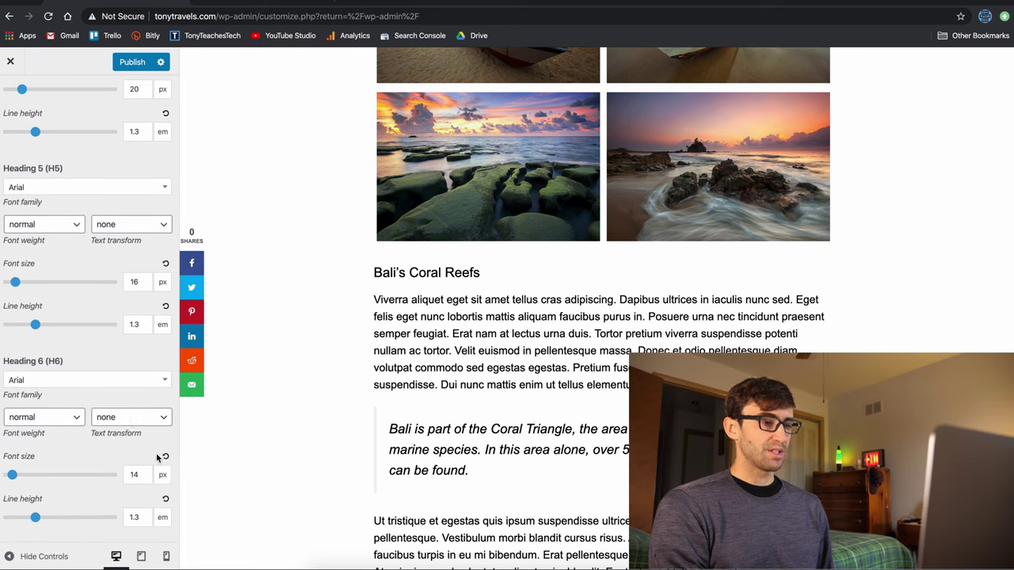
scroll(135, 408, "up", 13)
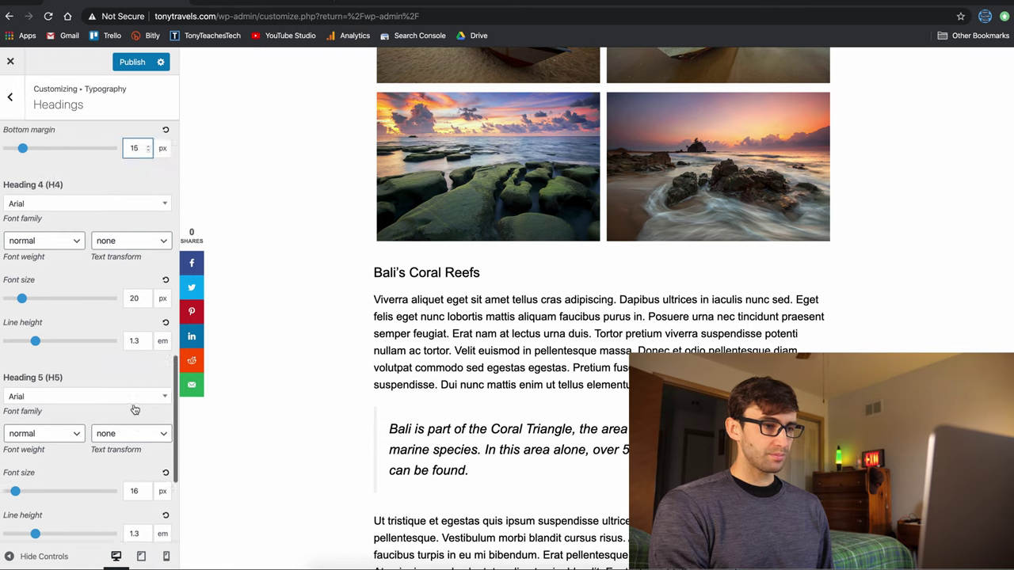
scroll(134, 409, "up", 4)
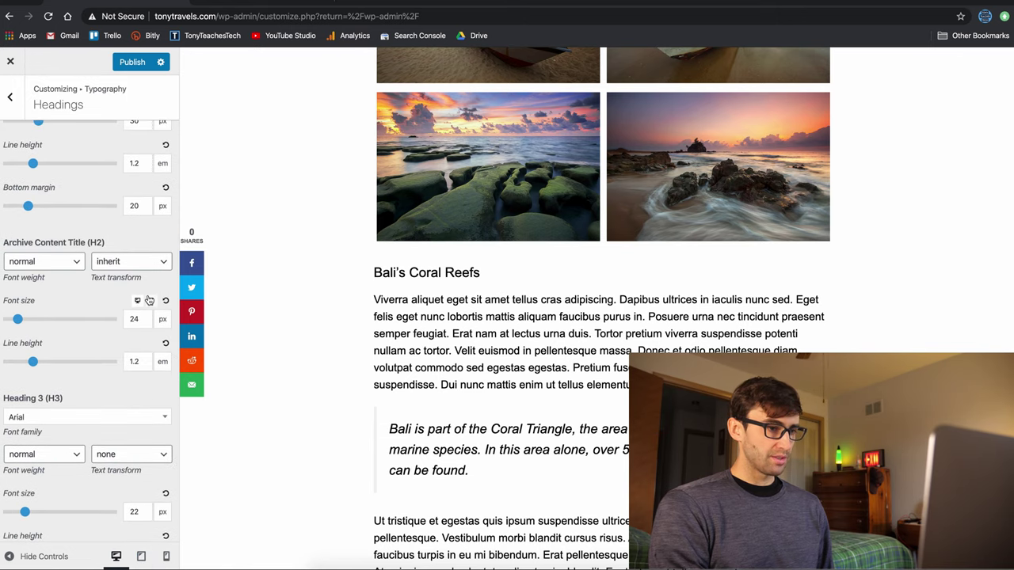
Compare the mobile and desktop font size settings of the archive content title, single content title and Heading 1 (H1), ending on desktop.
left_click(150, 300)
left_click(137, 300)
scroll(148, 300, "up", 4)
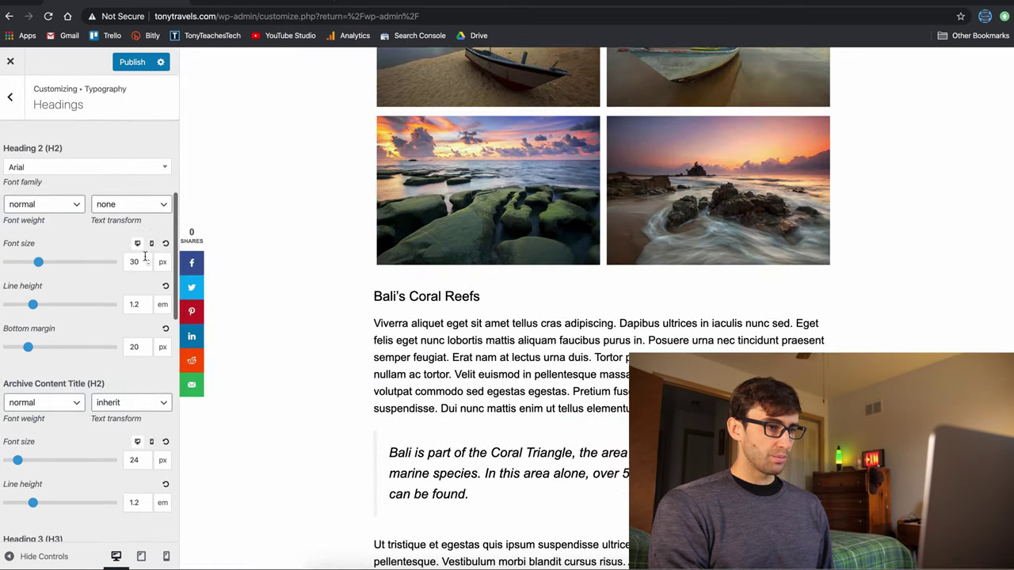
scroll(146, 241, "up", 4)
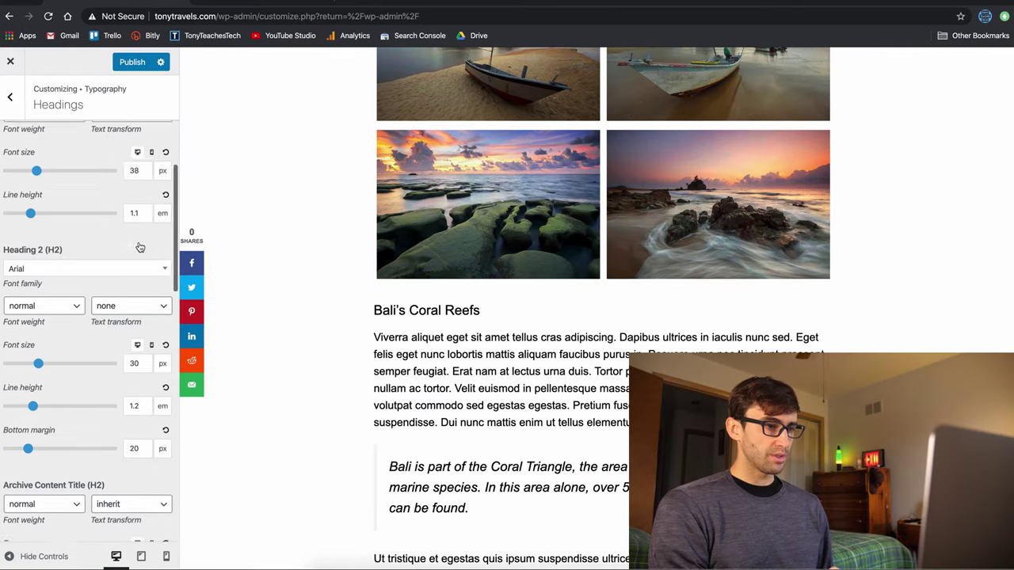
left_click(150, 240)
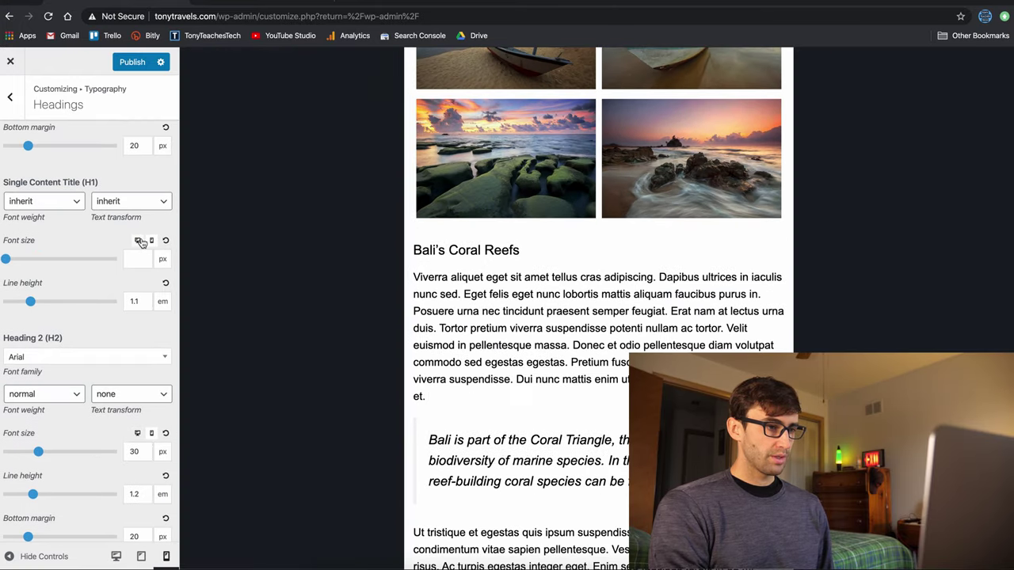
scroll(141, 242, "up", 3)
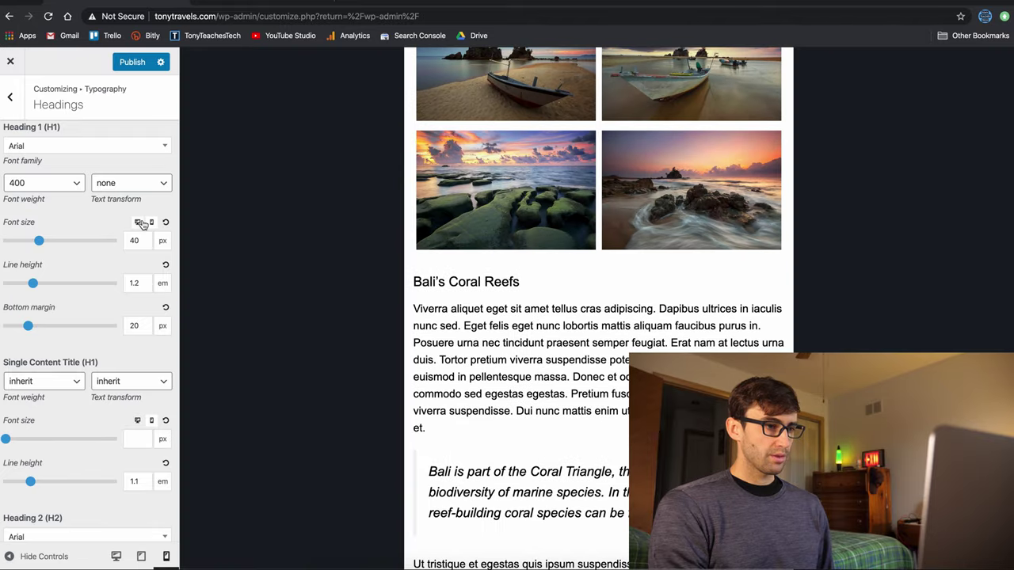
left_click(140, 223)
Open the Widgets typography settings and review the sidebar widgets on the home page and the travel blog page.
left_click(9, 106)
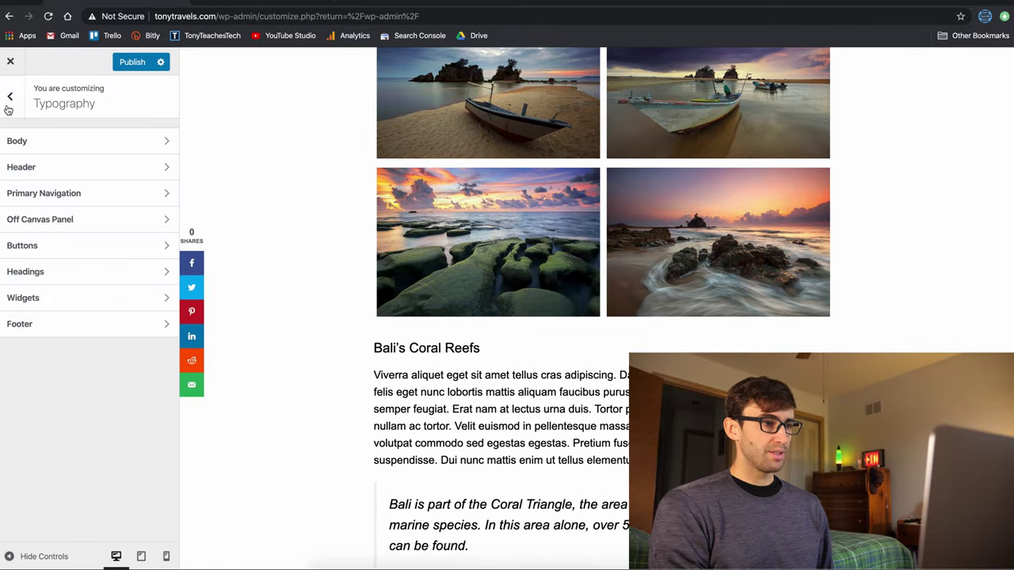
left_click(93, 298)
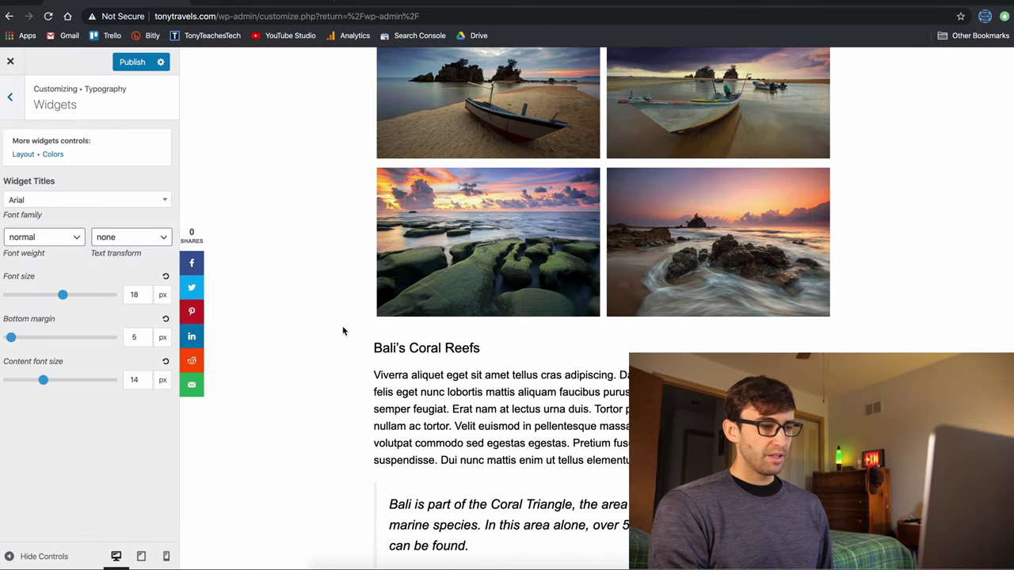
scroll(343, 331, "up", 8)
scroll(343, 331, "up", 1)
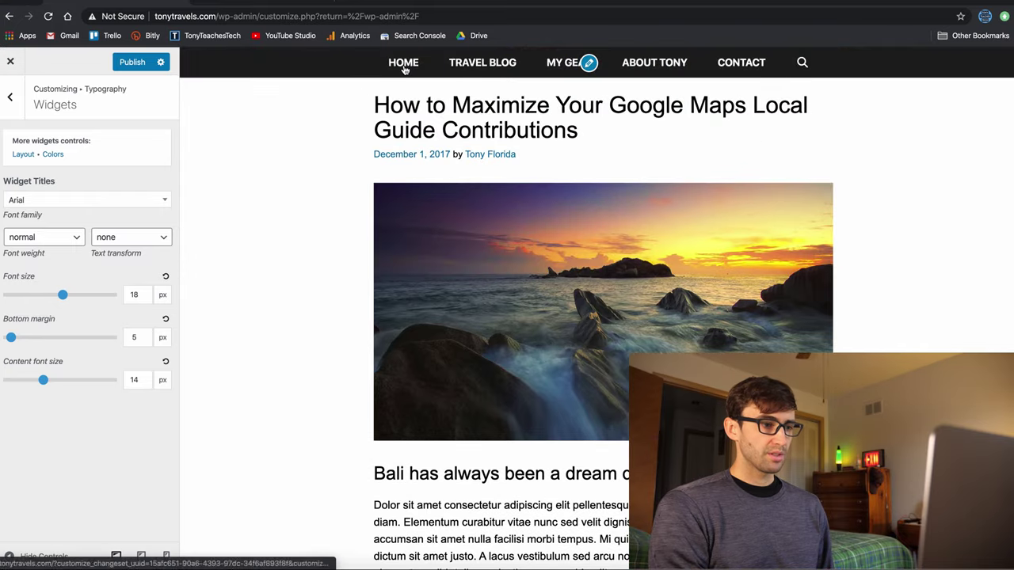
left_click(404, 70)
scroll(190, 314, "down", 5)
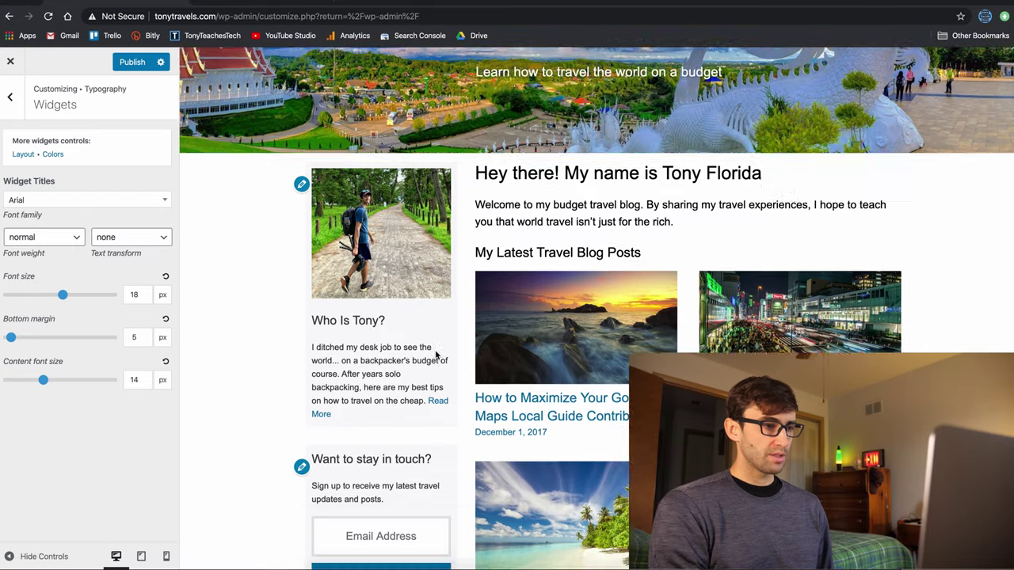
left_click(147, 294)
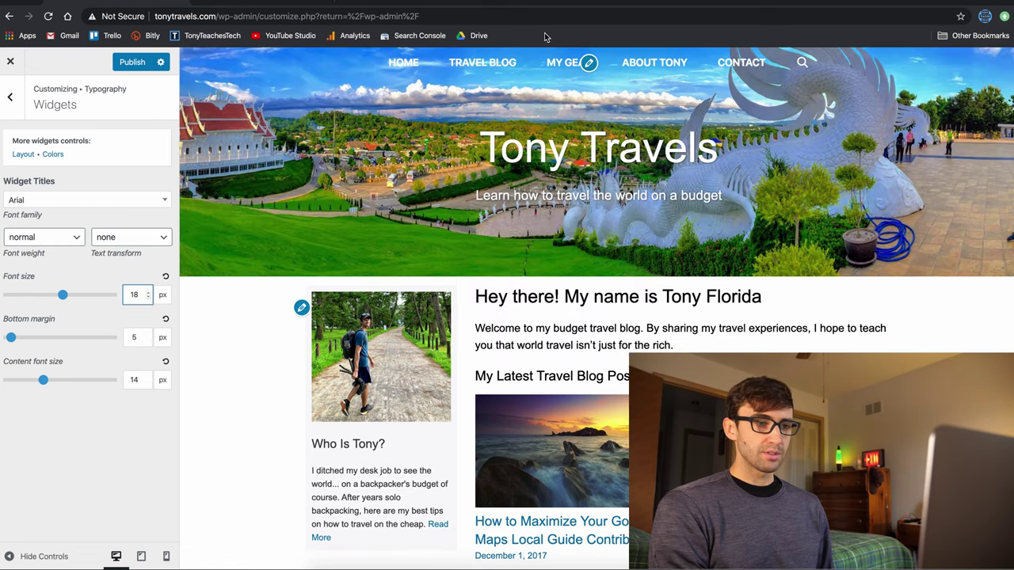
left_click(498, 65)
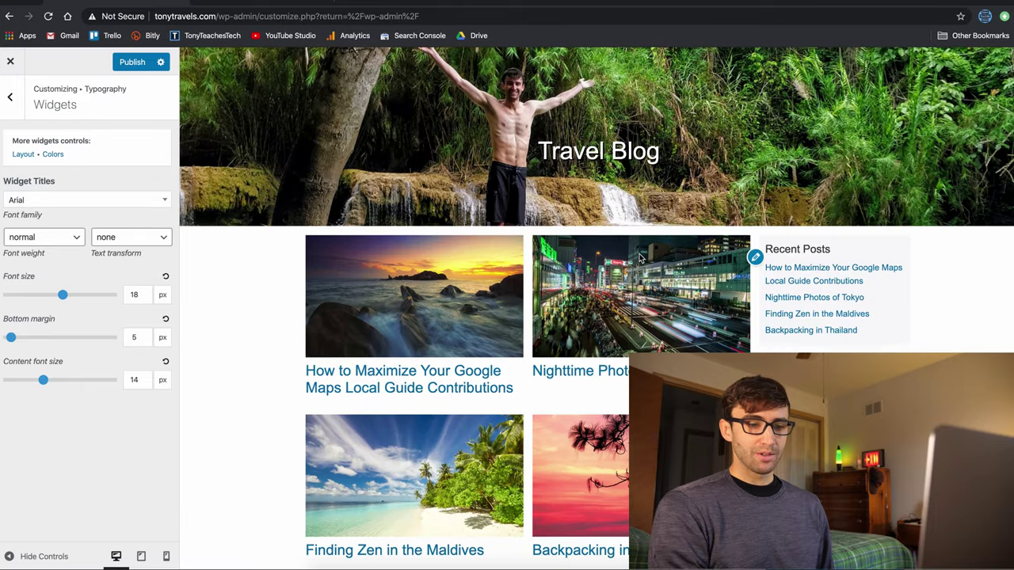
scroll(640, 257, "down", 1)
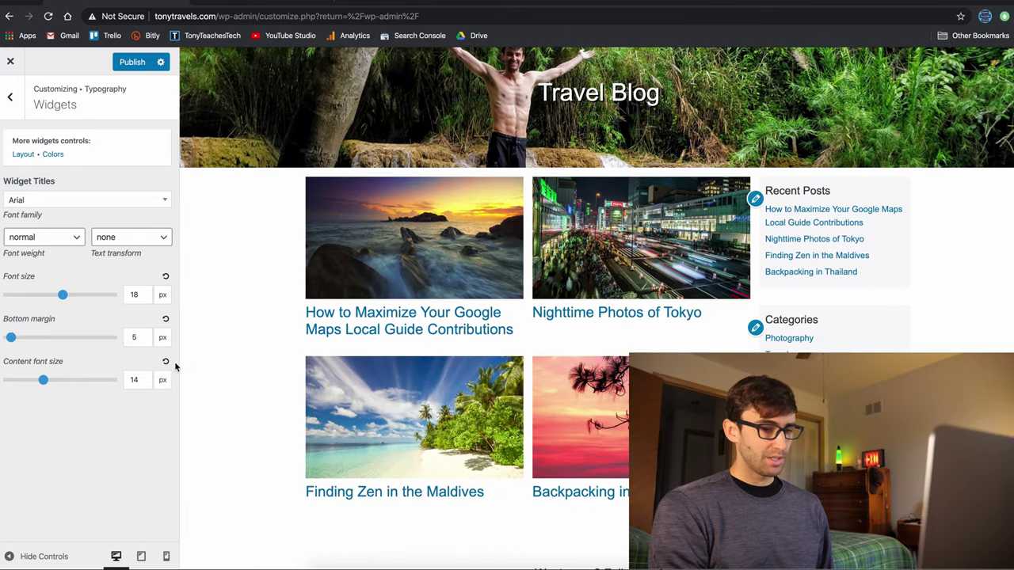
Try a 20 px font size and a 1 px bottom margin on the widget titles, restoring them to 18 px and 5 px.
left_click(146, 292)
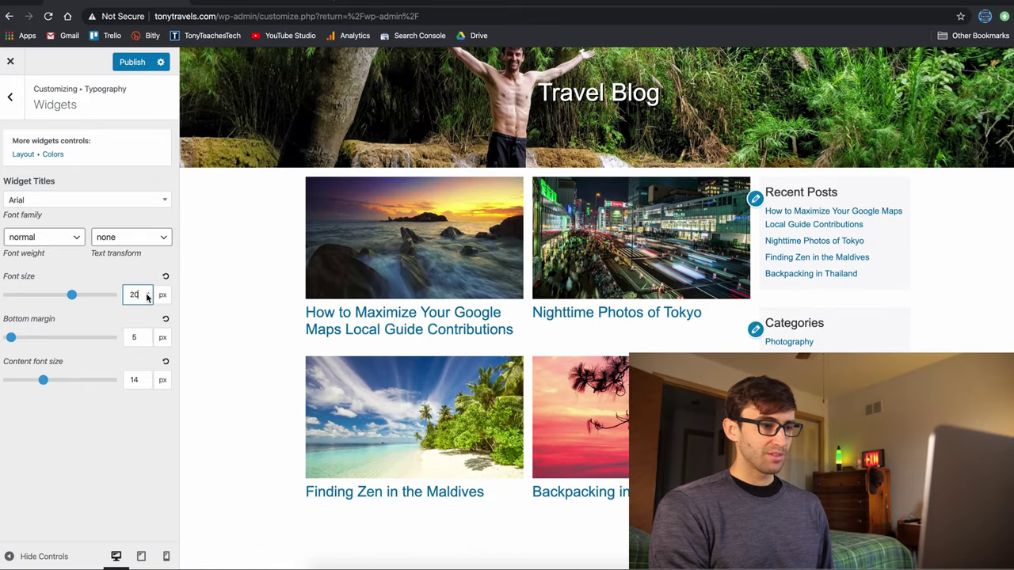
left_click(148, 299)
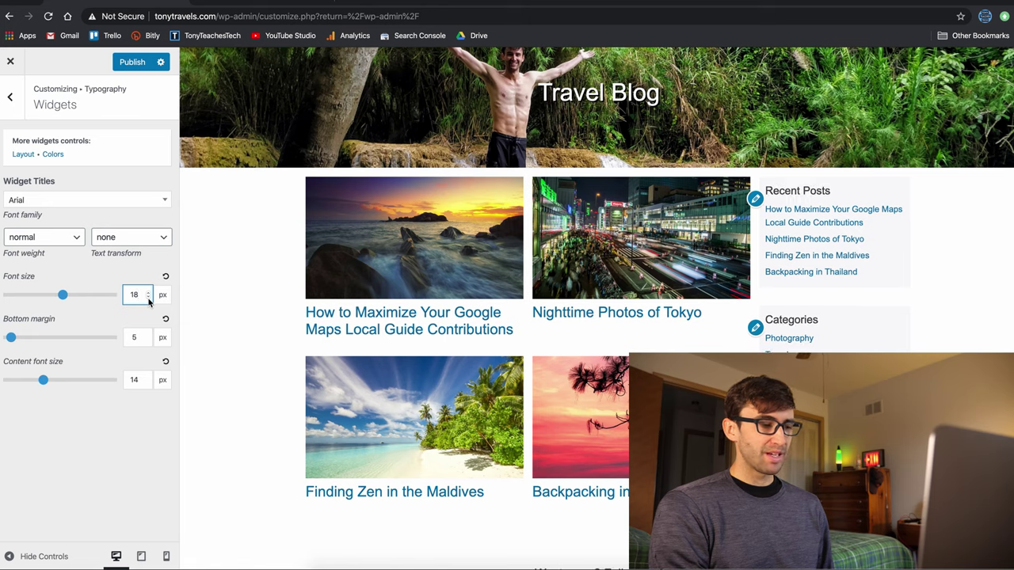
left_click(148, 340)
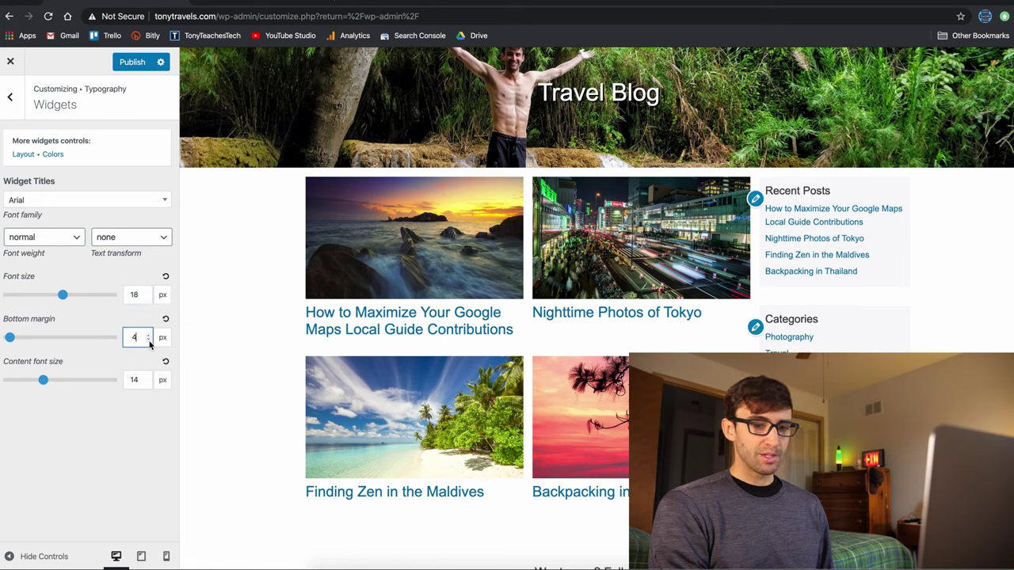
left_click(149, 341)
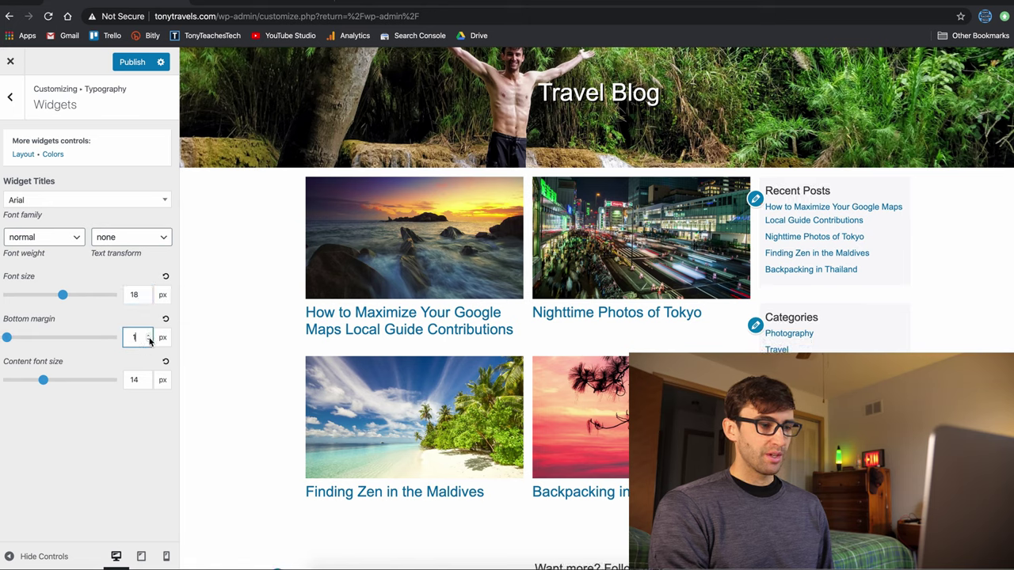
left_click(148, 333)
left_click(149, 333)
left_click(148, 333)
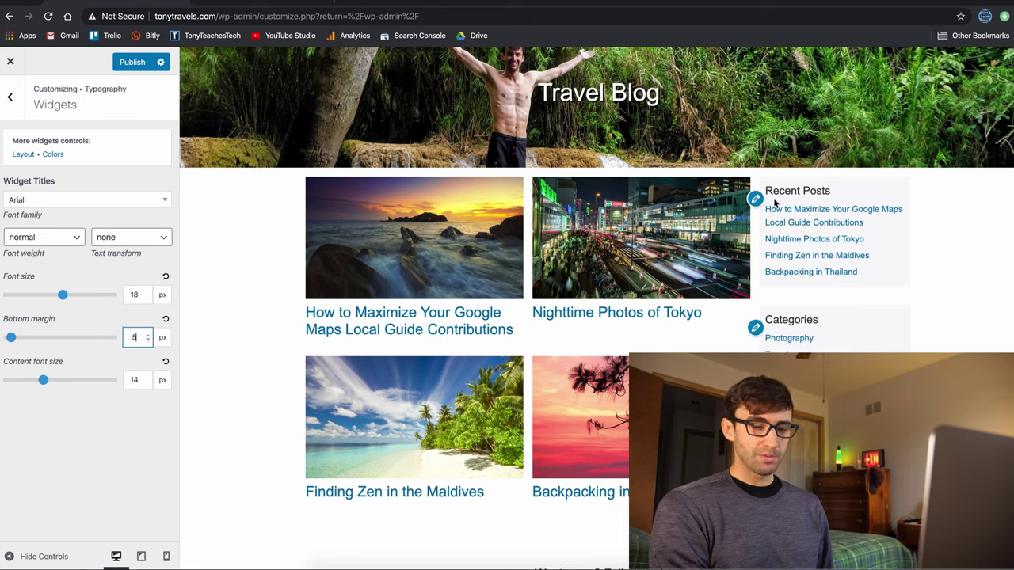
Highlight the Recent Posts widget title, try a 15 px widget content font size and restore it to 14 px.
left_click_drag(765, 191, 833, 198)
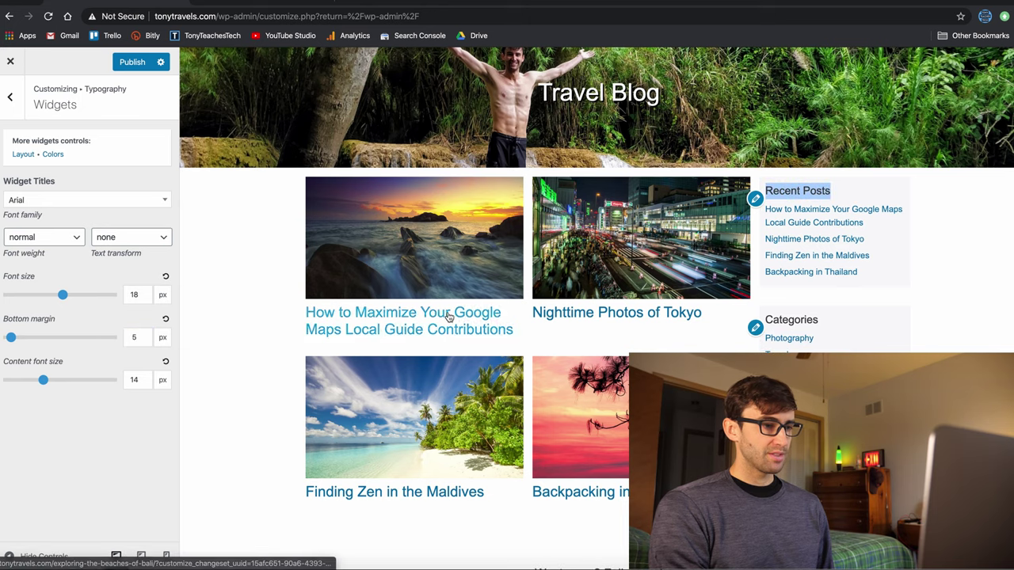
left_click(147, 381)
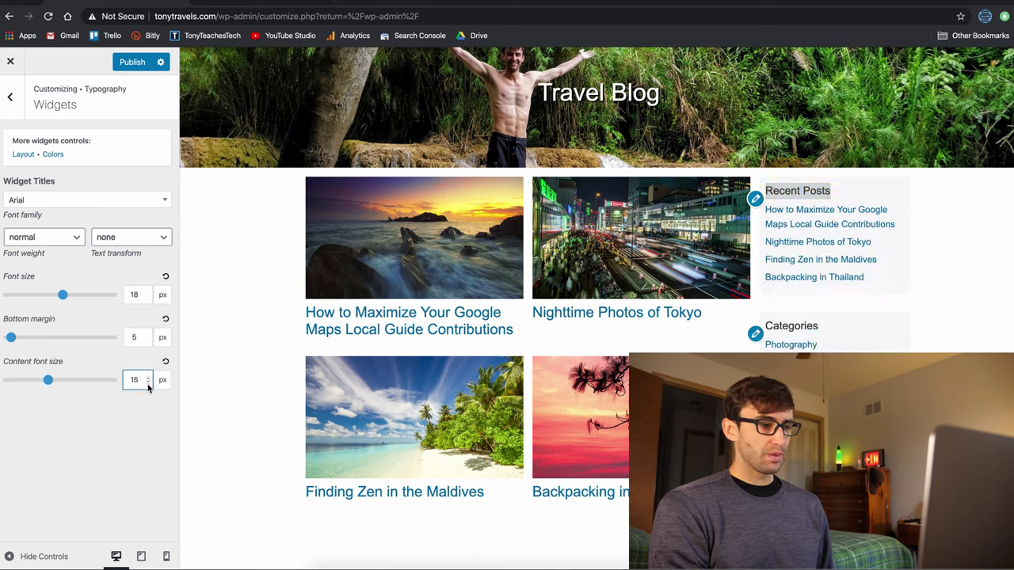
left_click(147, 385)
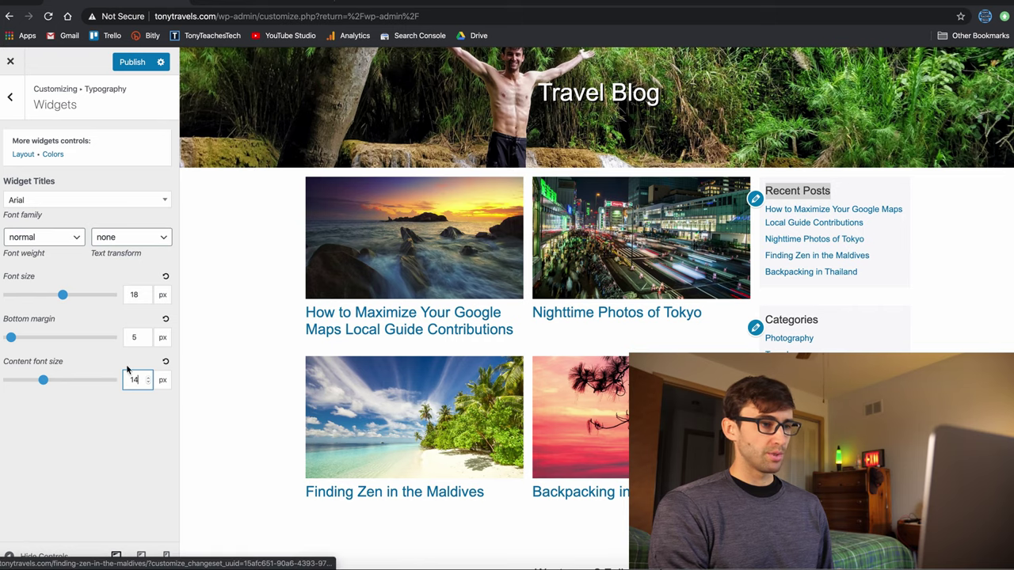
Review the Footer typography settings, including the font size and the available font families, and return to the main customizer list.
left_click(10, 96)
left_click(63, 331)
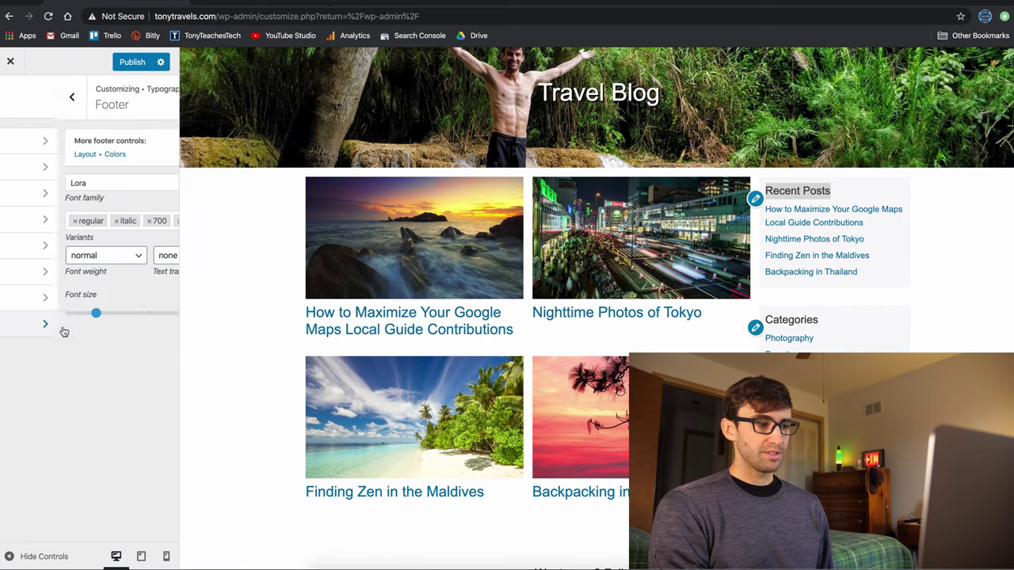
scroll(334, 430, "down", 2)
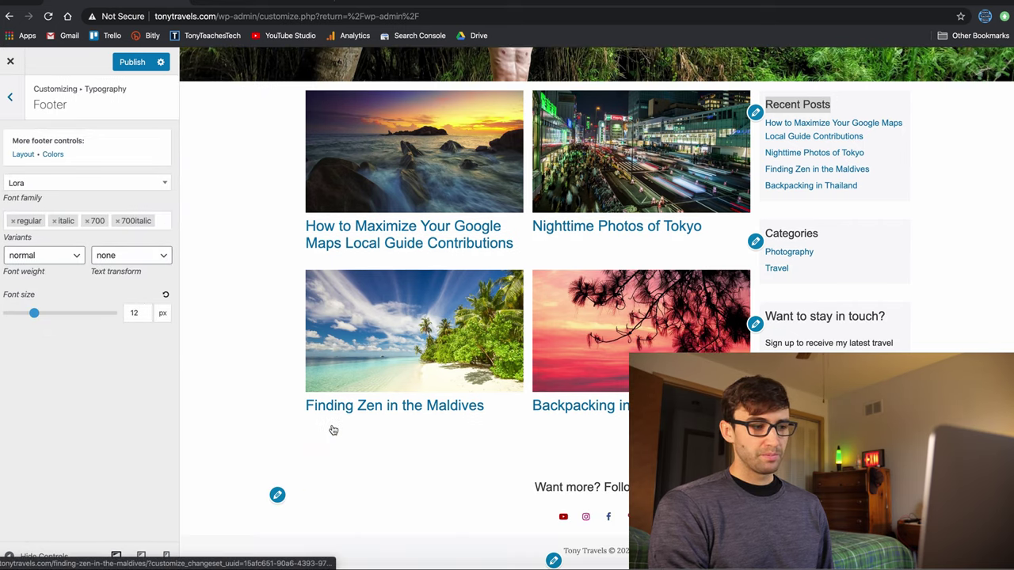
left_click(149, 311)
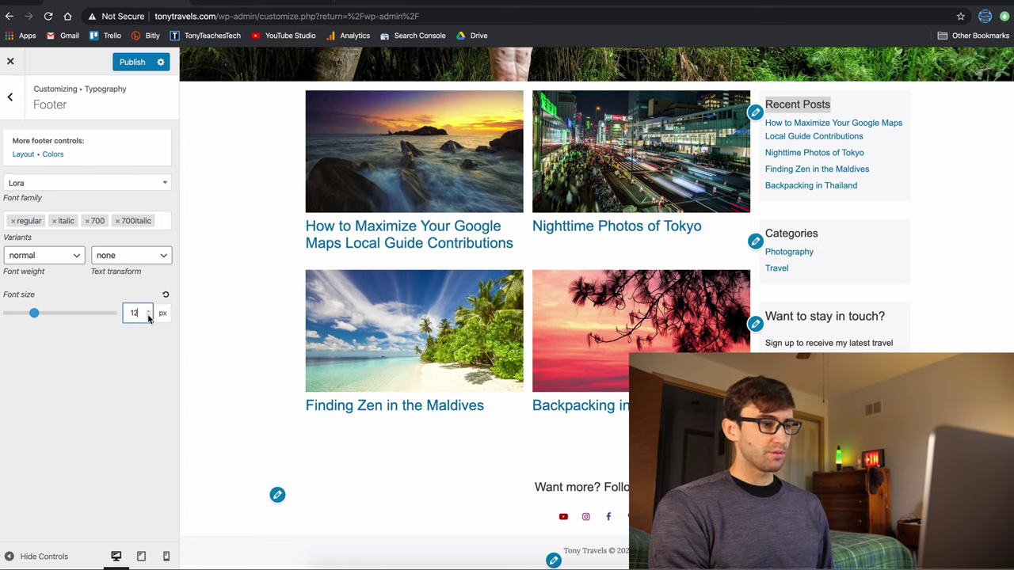
left_click(149, 316)
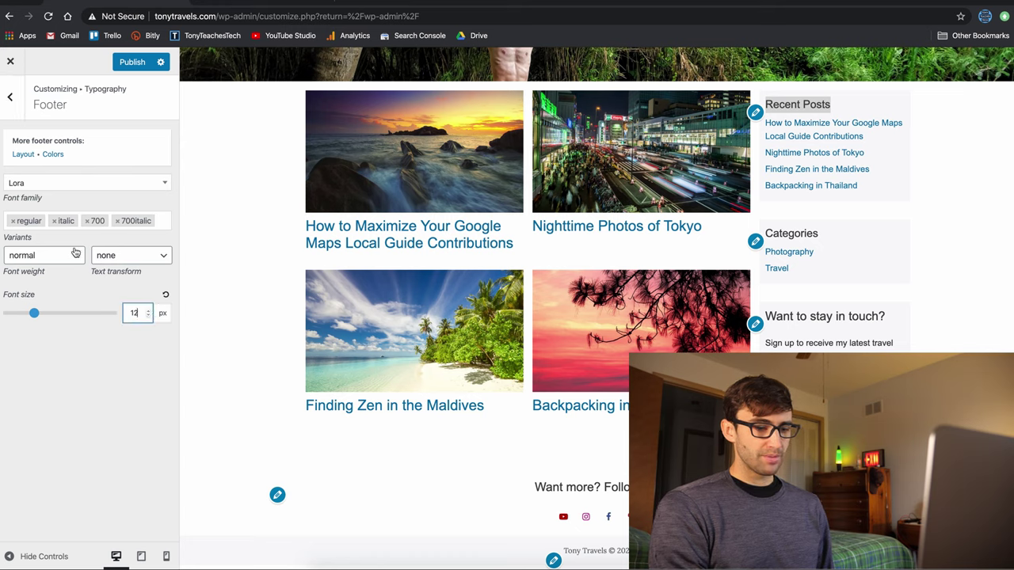
left_click(38, 188)
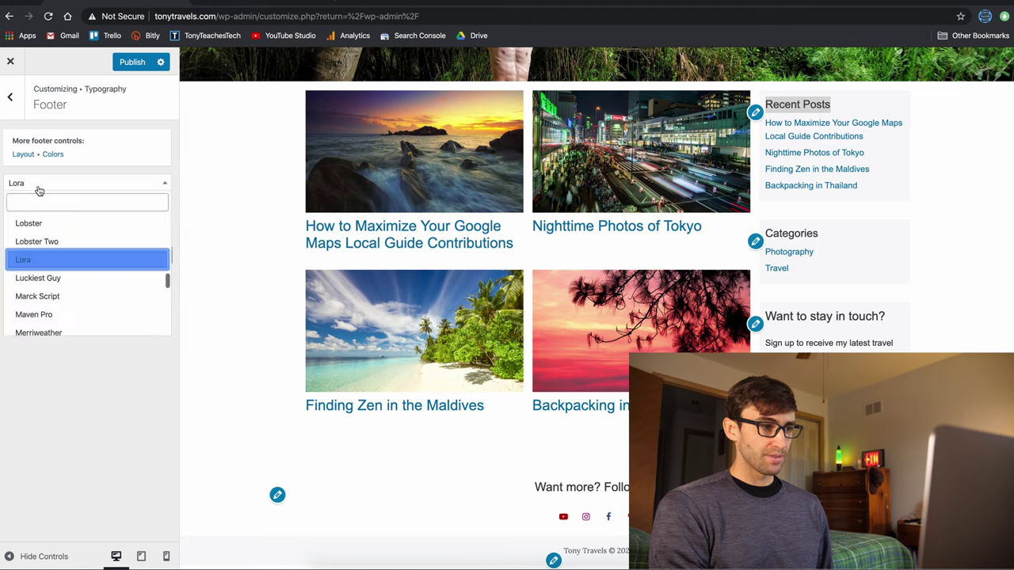
left_click(13, 115)
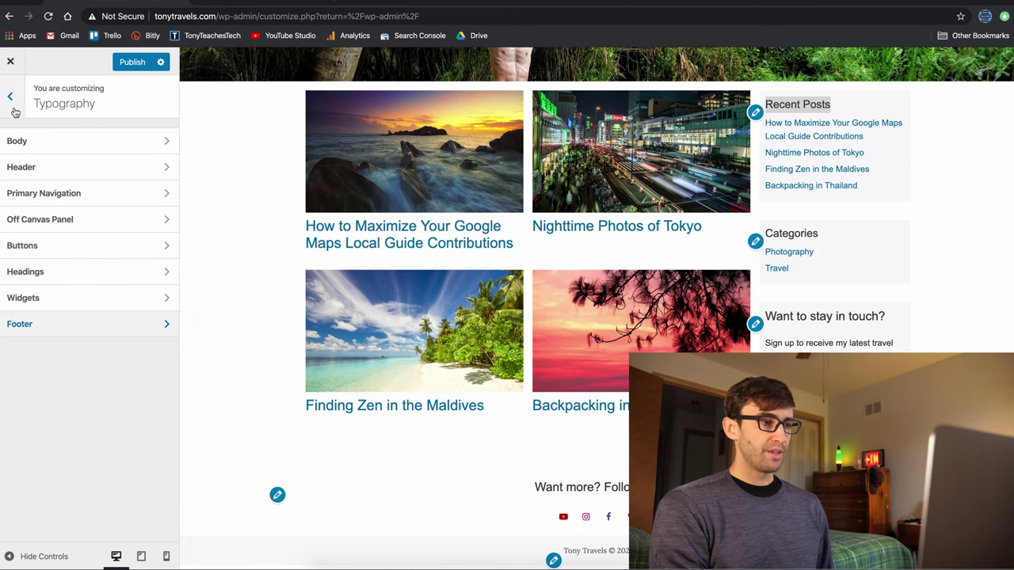
left_click(13, 109)
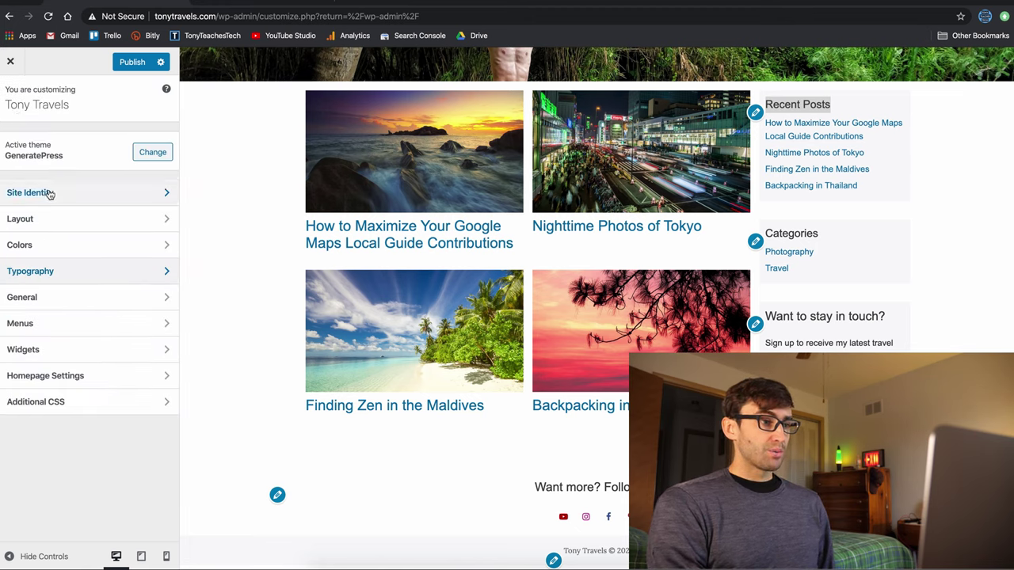
Review the General settings, including the available Icon Type options.
left_click(95, 305)
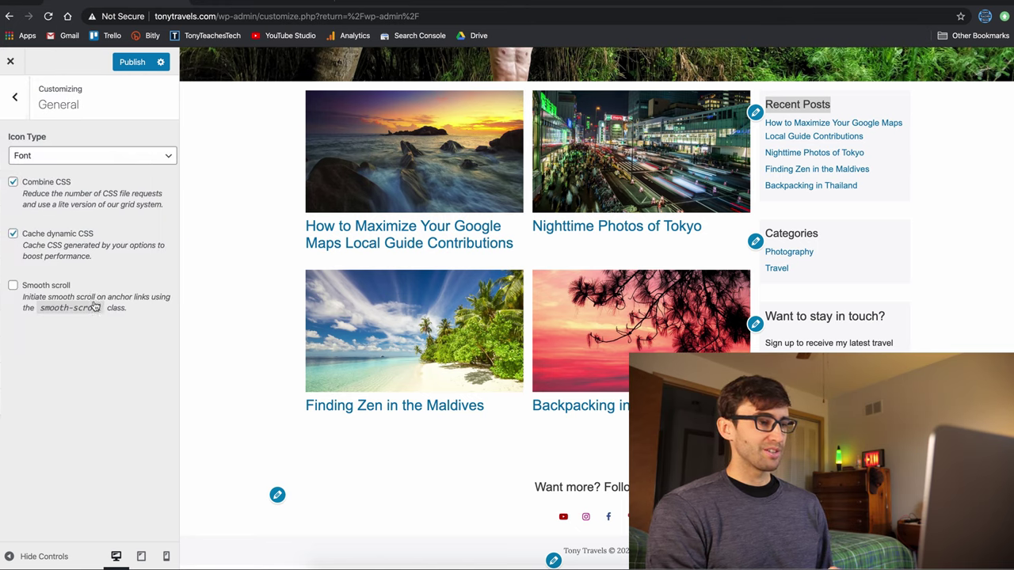
left_click(115, 158)
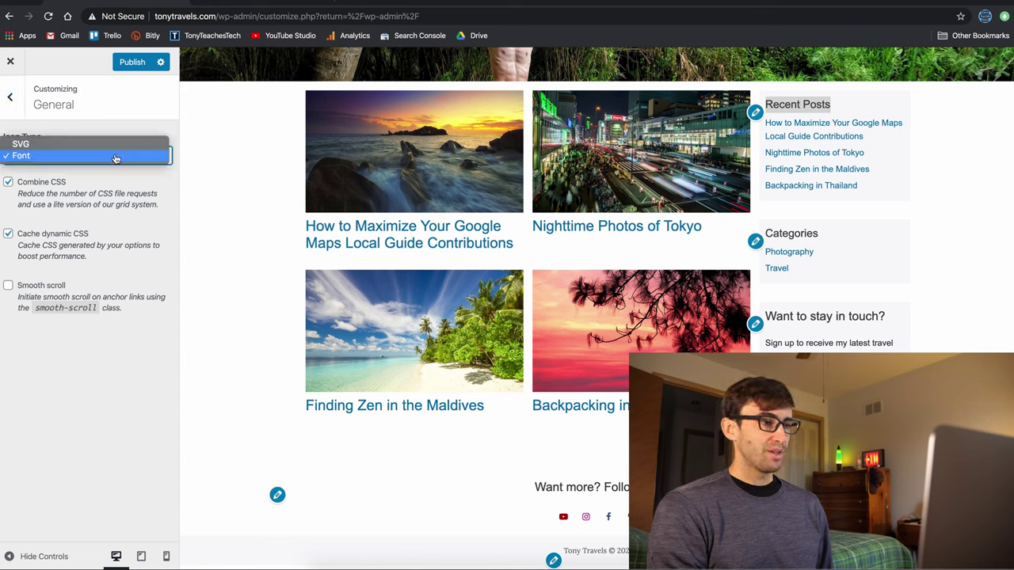
left_click(115, 158)
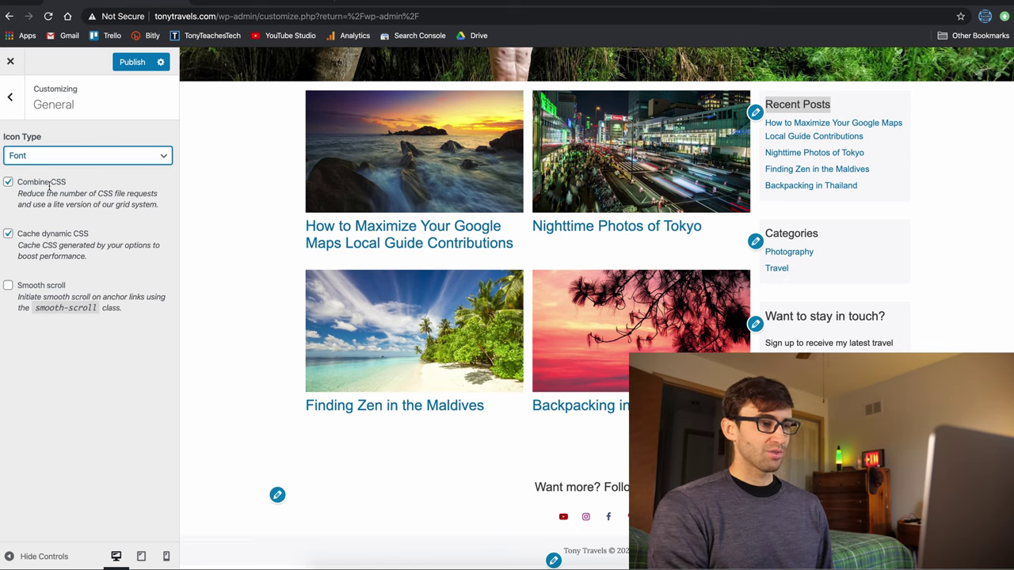
left_click(11, 97)
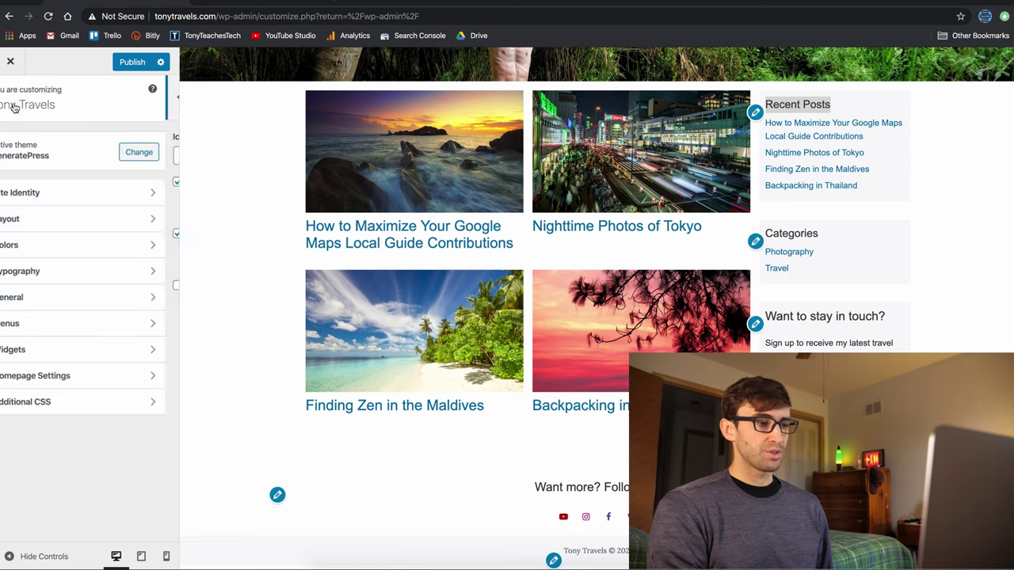
Try moving Home below Travel Blog in the Main Menu and restore Home as the first item.
left_click(70, 325)
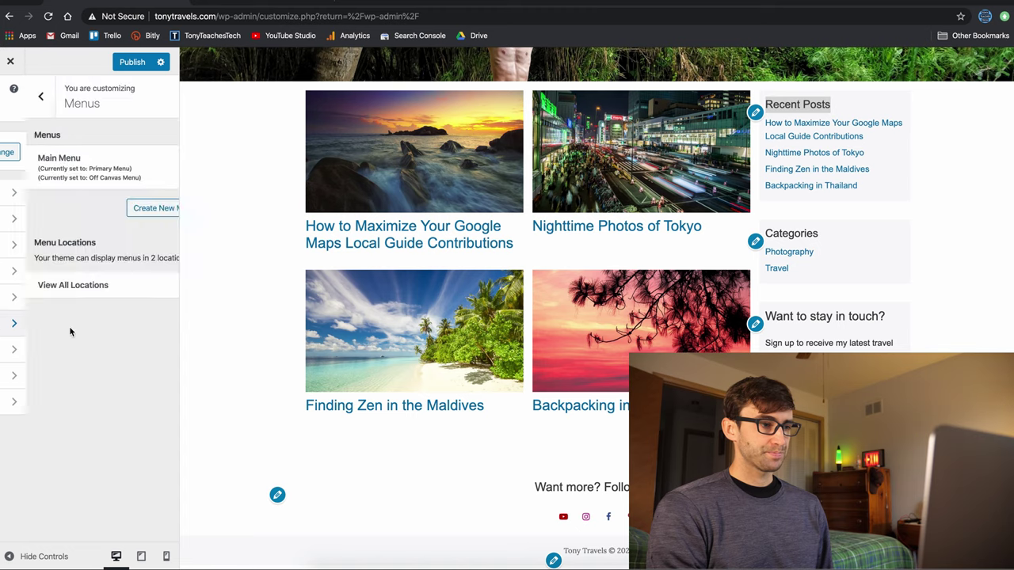
left_click(96, 164)
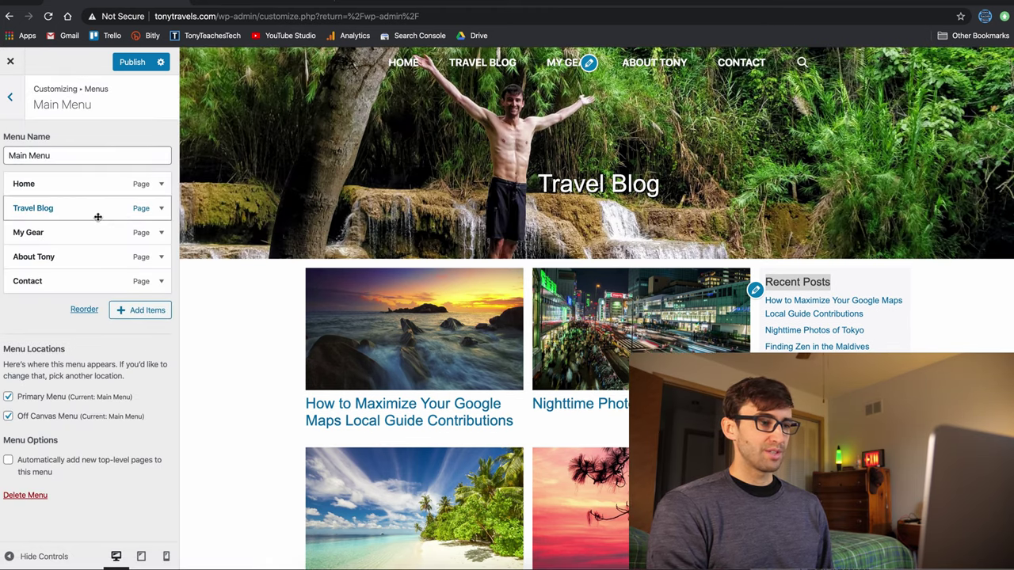
left_click_drag(69, 195, 70, 217)
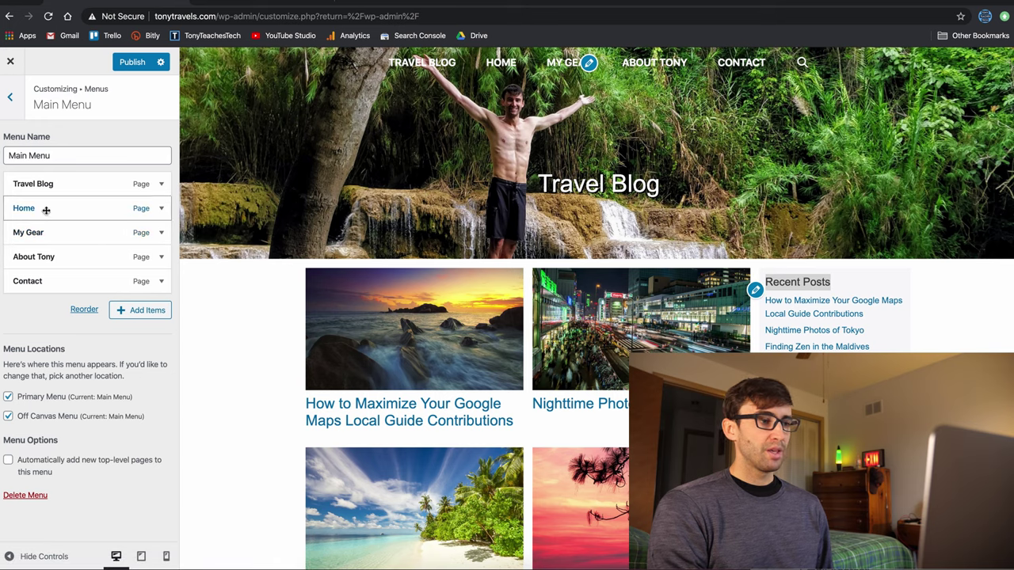
left_click_drag(43, 207, 45, 179)
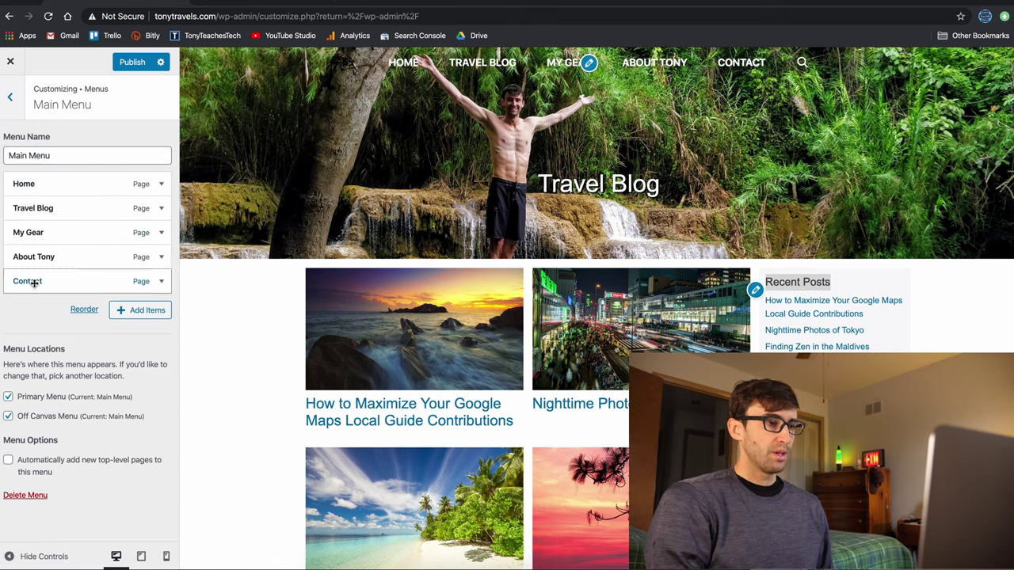
left_click(11, 97)
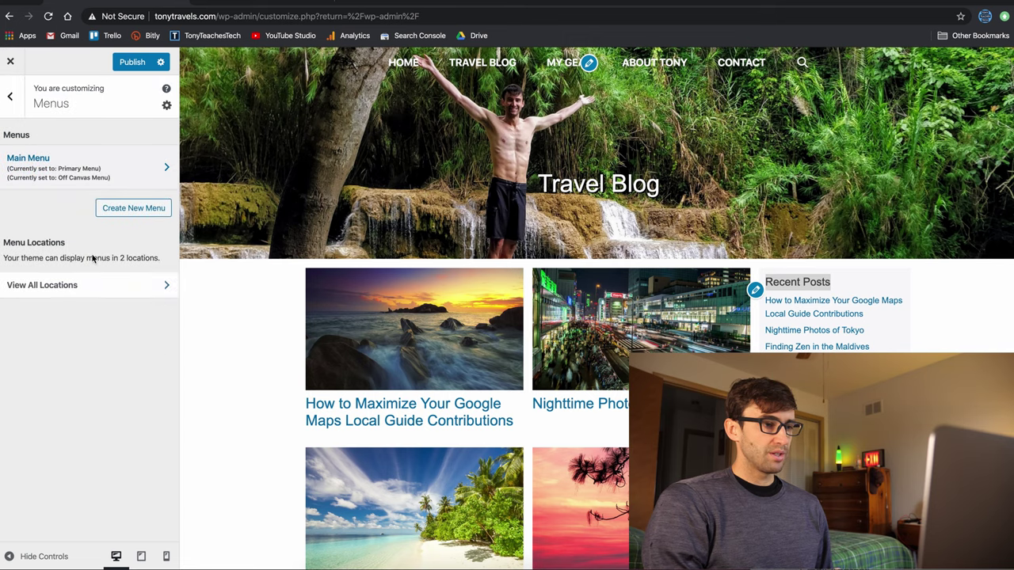
Review the Primary Menu and Off Canvas Menu location assignments, checking the off canvas menu in the mobile preview.
left_click(103, 289)
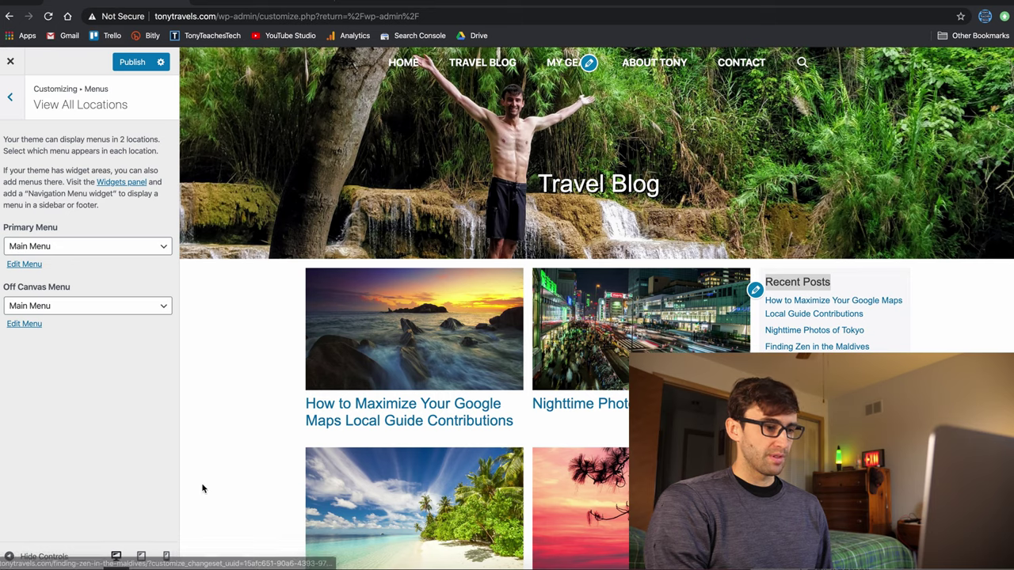
left_click(166, 556)
left_click(420, 61)
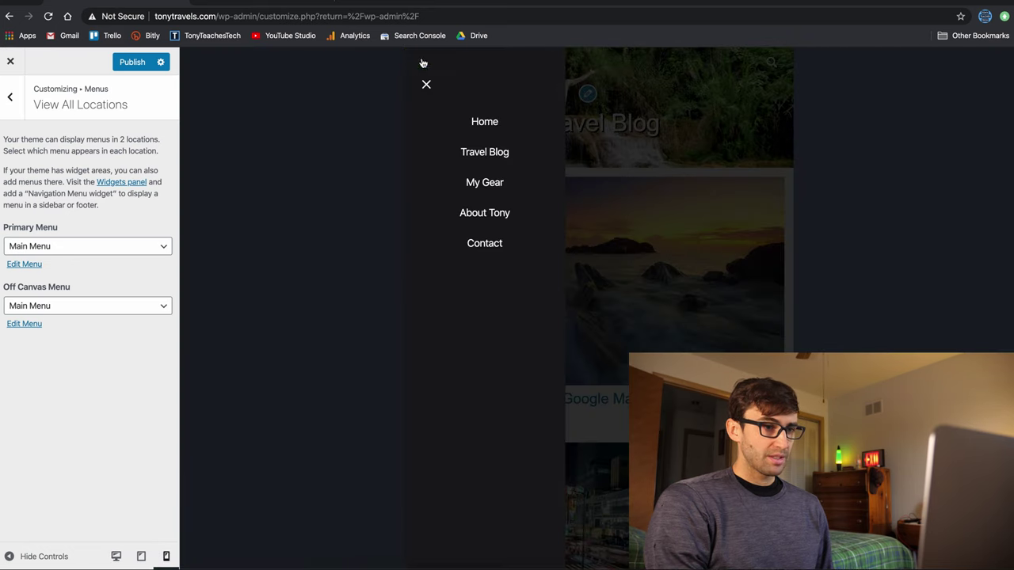
left_click(423, 82)
left_click(427, 70)
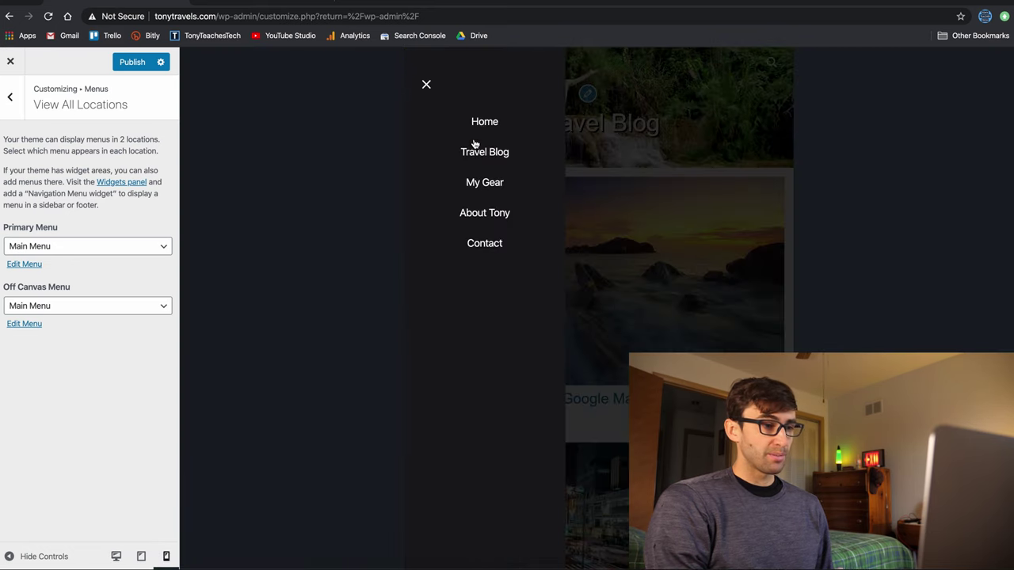
left_click(95, 305)
left_click(100, 308)
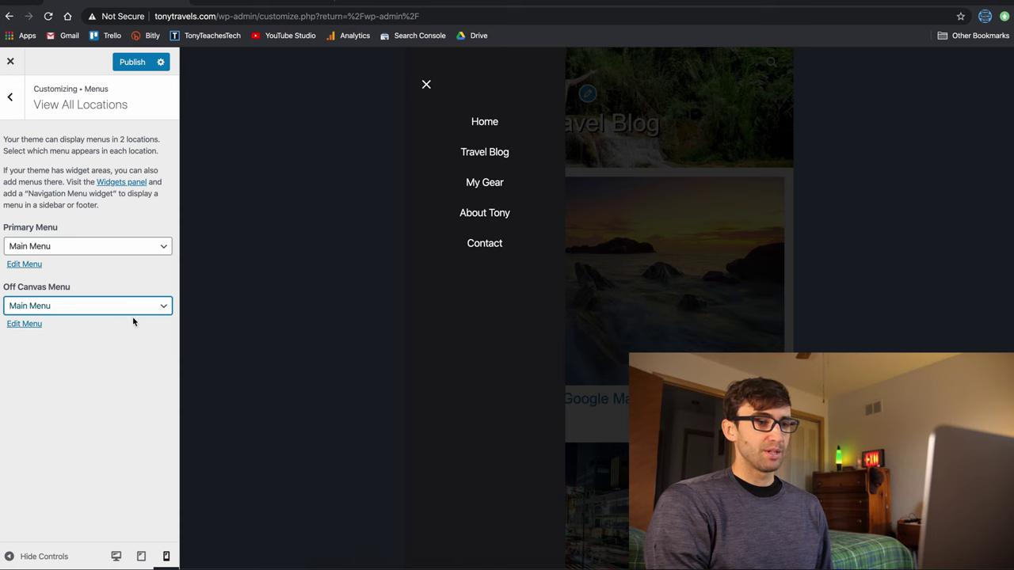
left_click(425, 84)
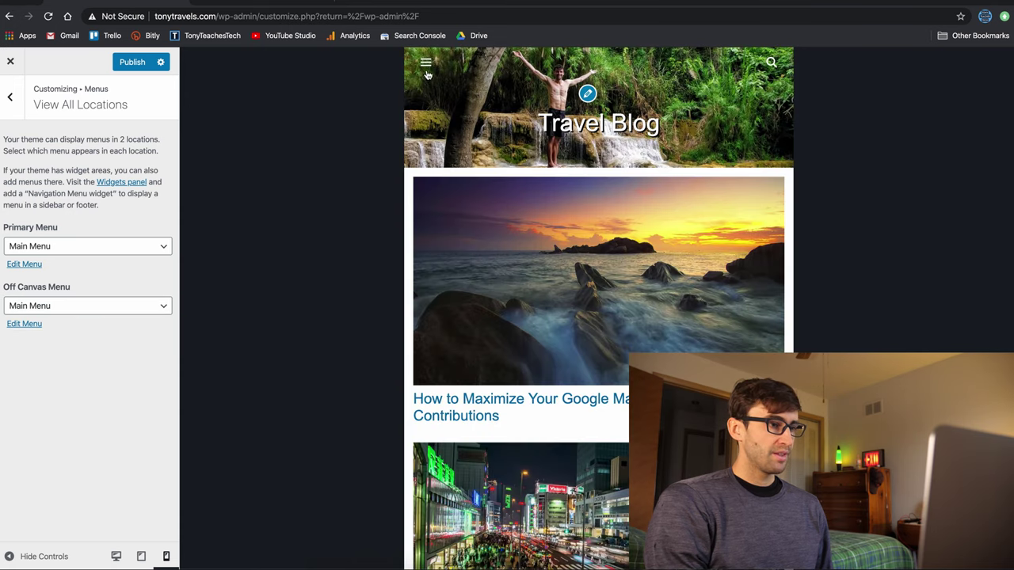
left_click(9, 101)
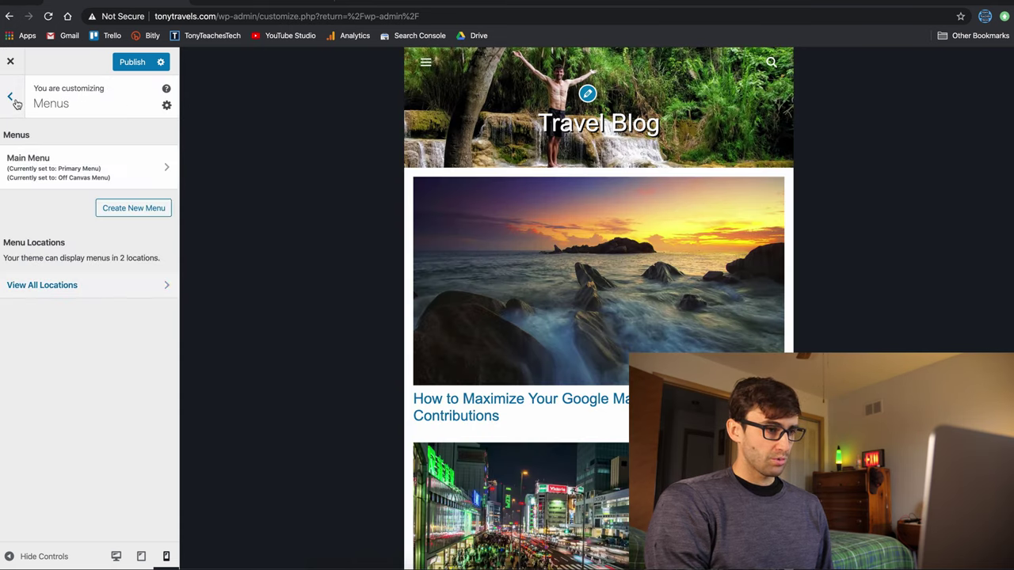
left_click(12, 100)
Return the preview to desktop size, examine the Right Sidebar widget area and go back to the main customizer list.
left_click(102, 354)
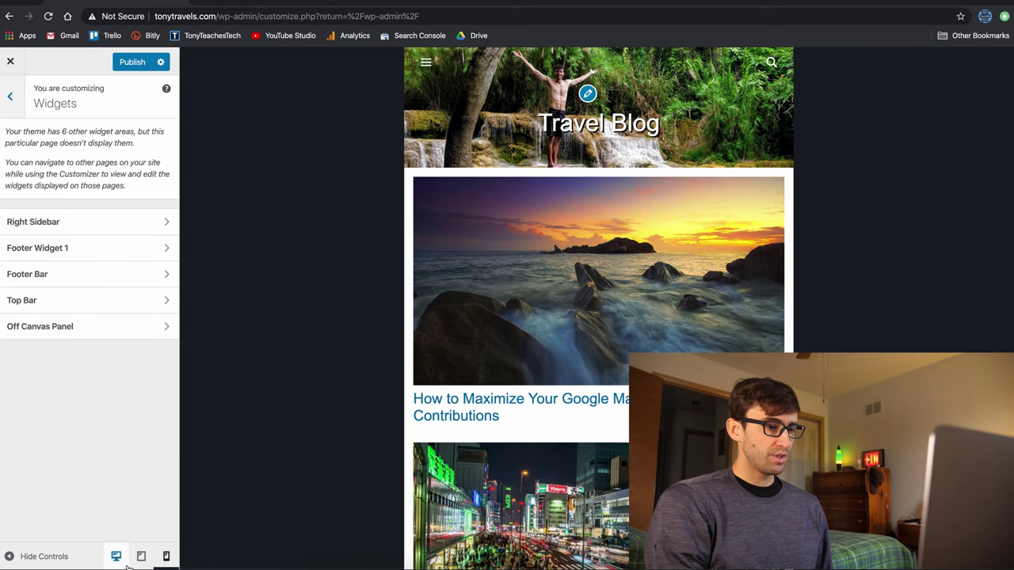
left_click(117, 556)
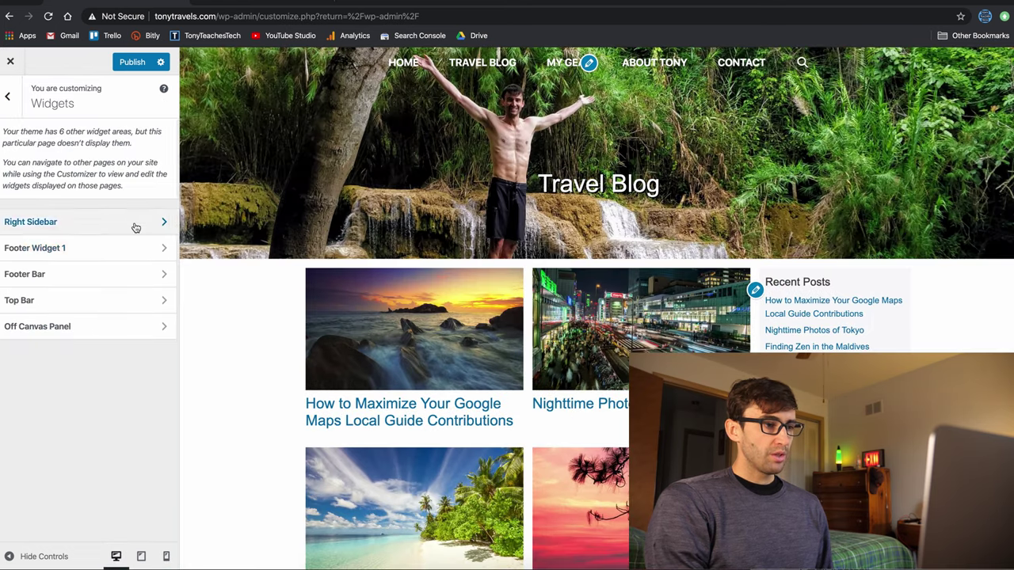
left_click(136, 227)
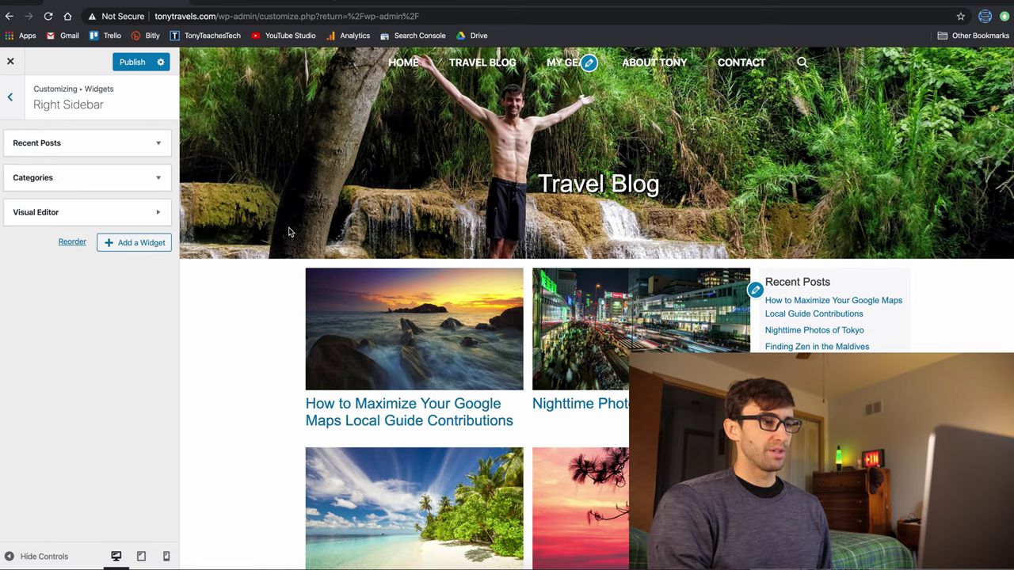
left_click(16, 97)
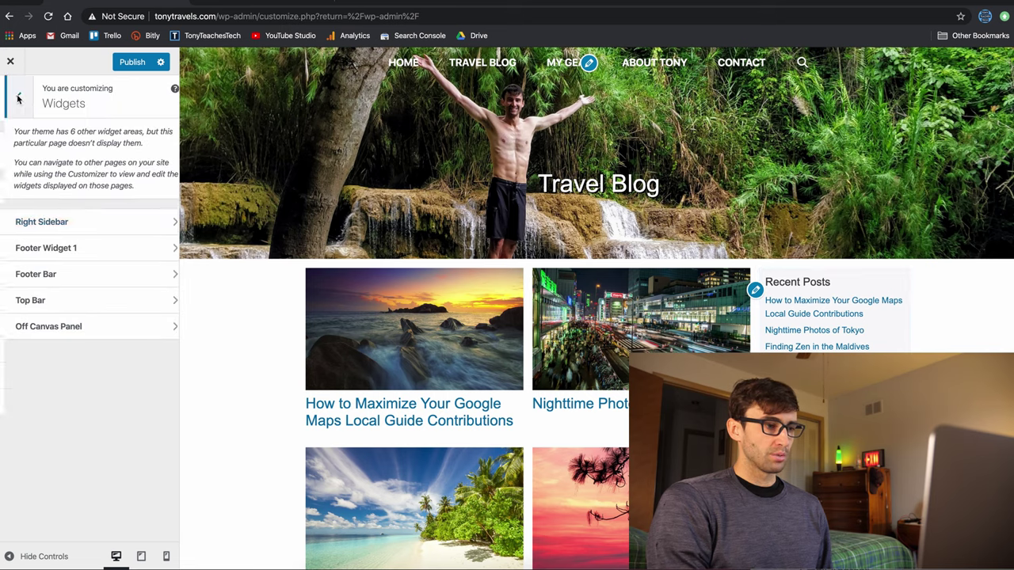
left_click(18, 98)
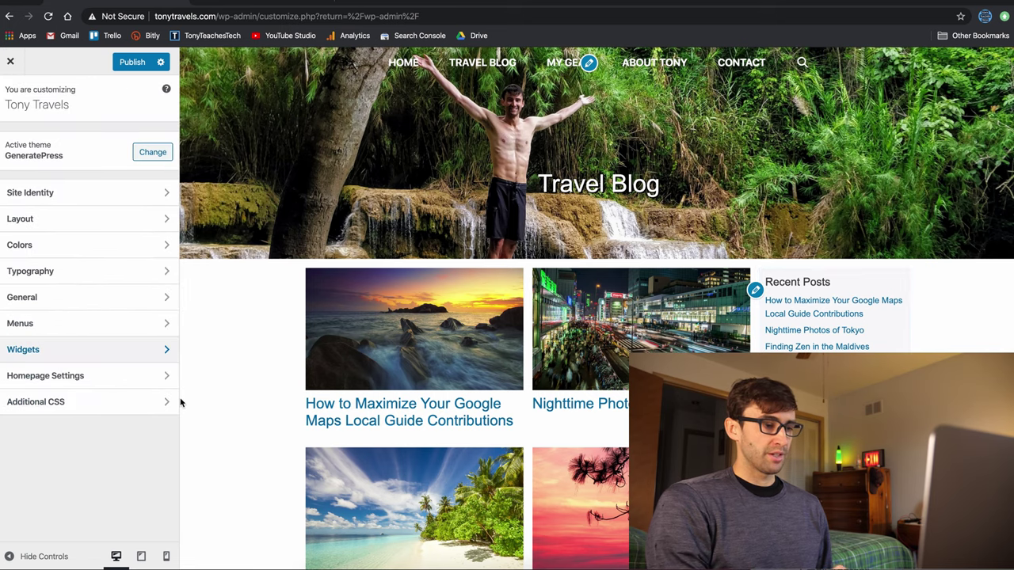
Open the Homepage Settings and review the pages available as the static homepage, keeping How to Travel the World on a Budget.
left_click(139, 377)
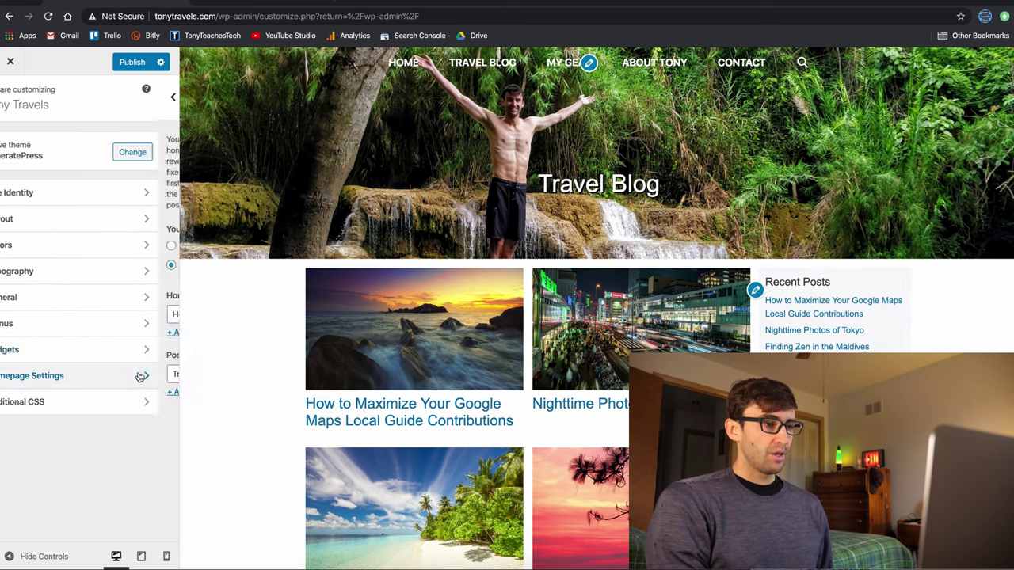
scroll(370, 394, "down", 5)
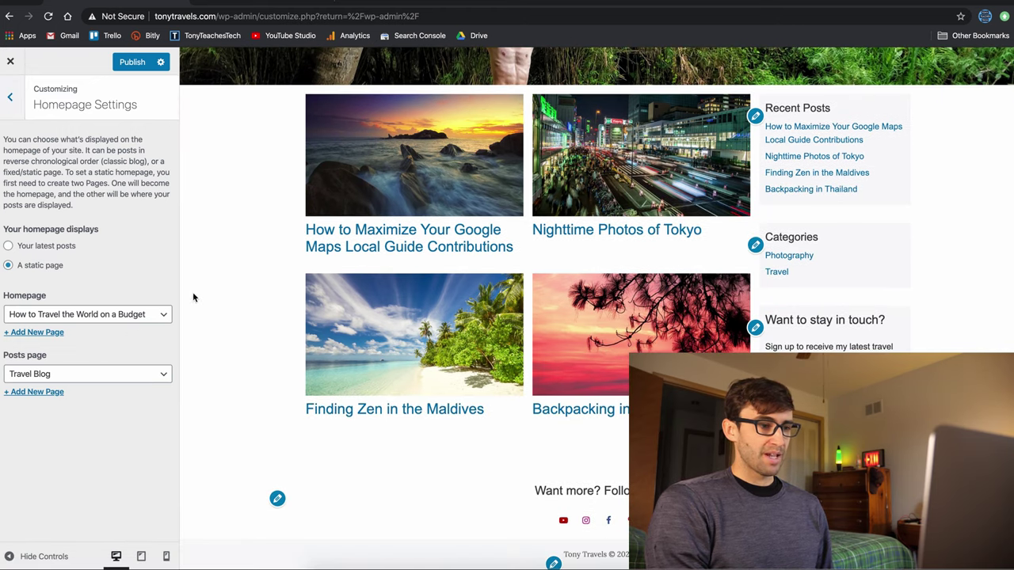
left_click(141, 321)
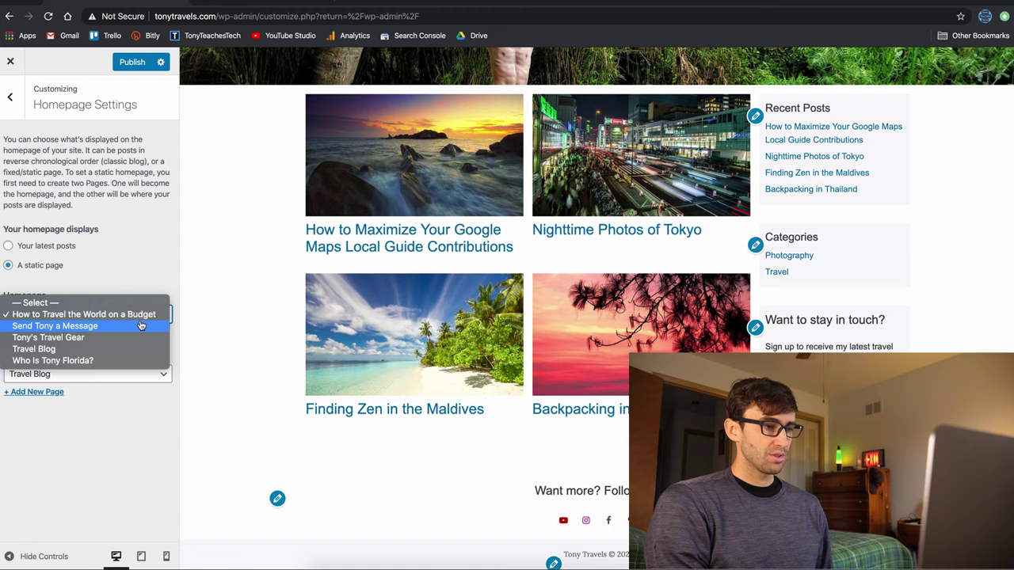
left_click(129, 270)
left_click(133, 318)
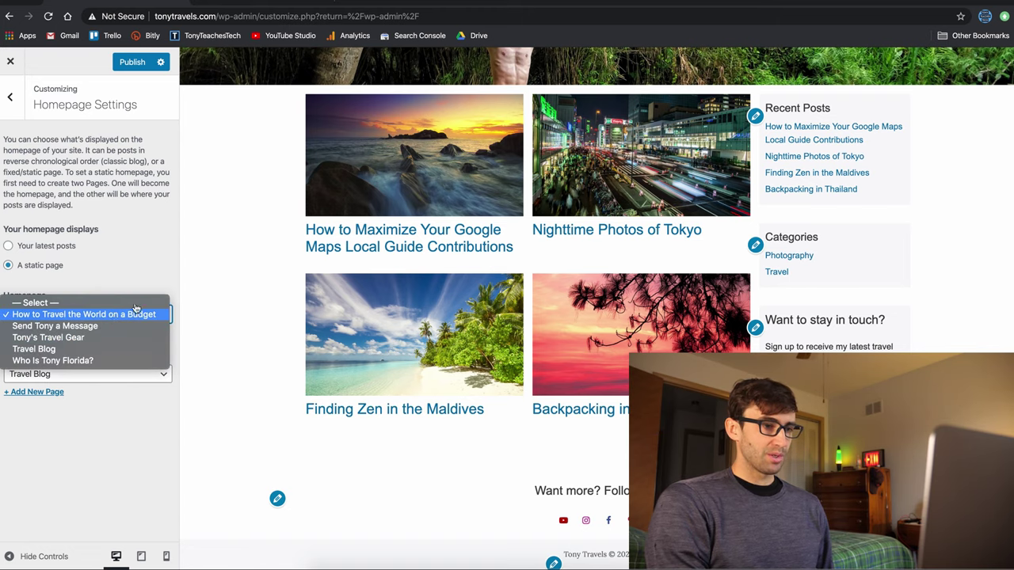
left_click(135, 311)
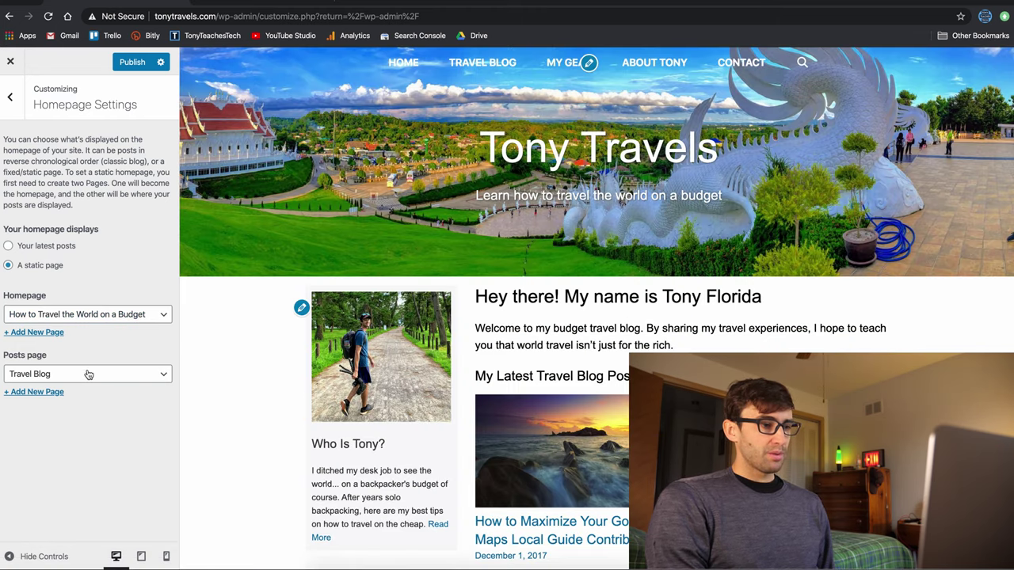
Check the Travel Blog page in the preview, review the Posts page choices without changing them and go back to the main customizer list.
left_click(450, 70)
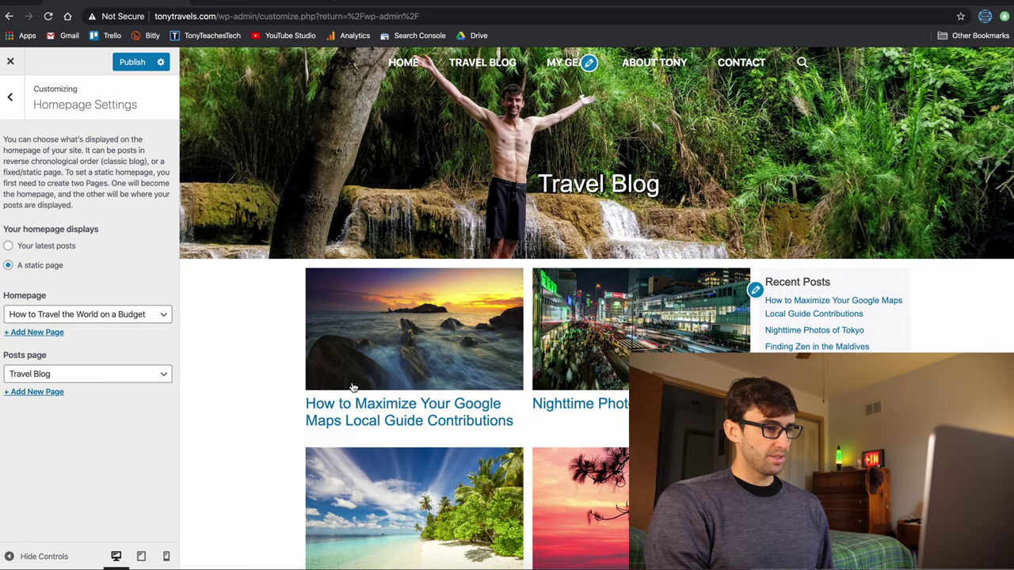
left_click(93, 372)
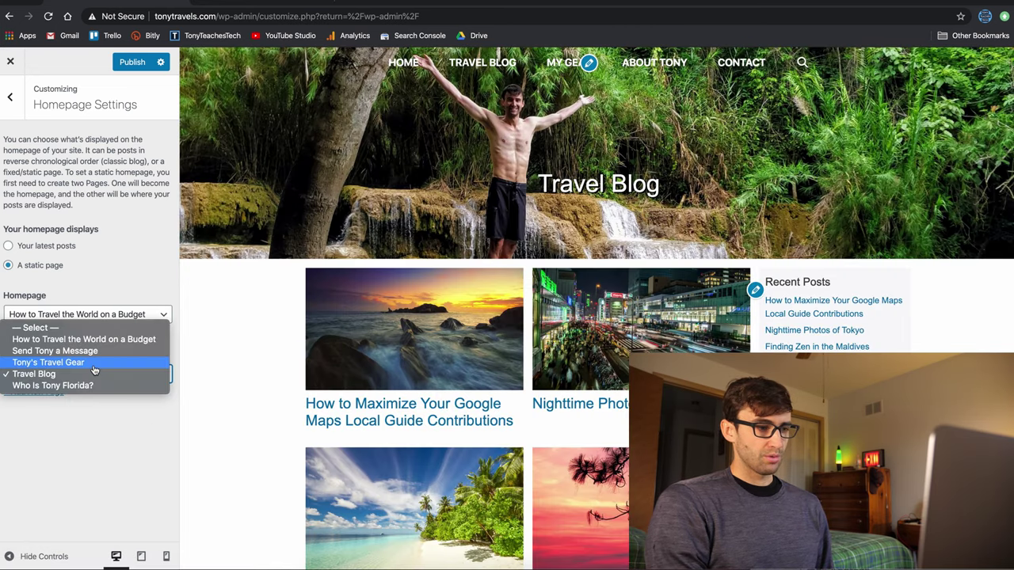
left_click(95, 424)
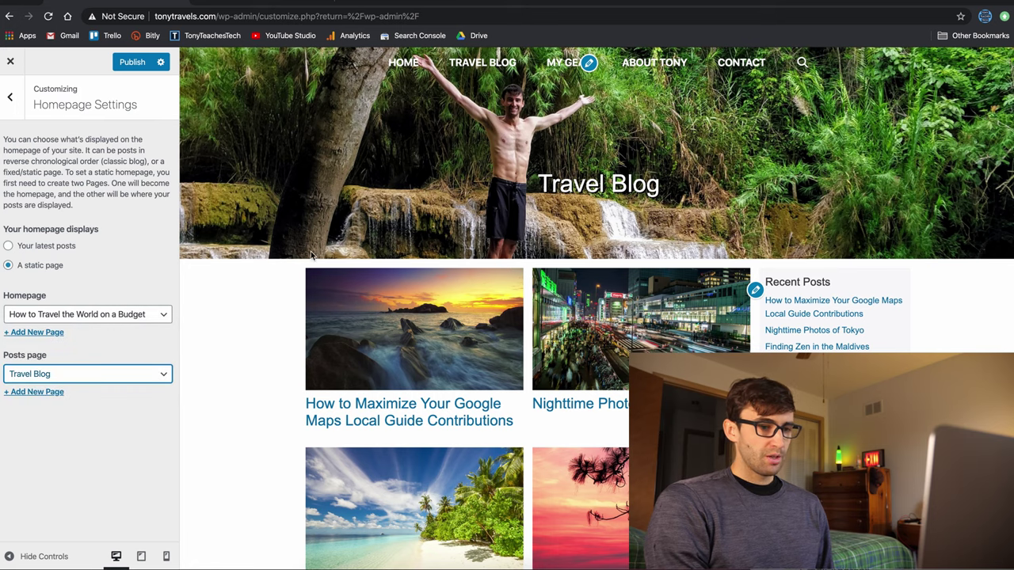
left_click(10, 98)
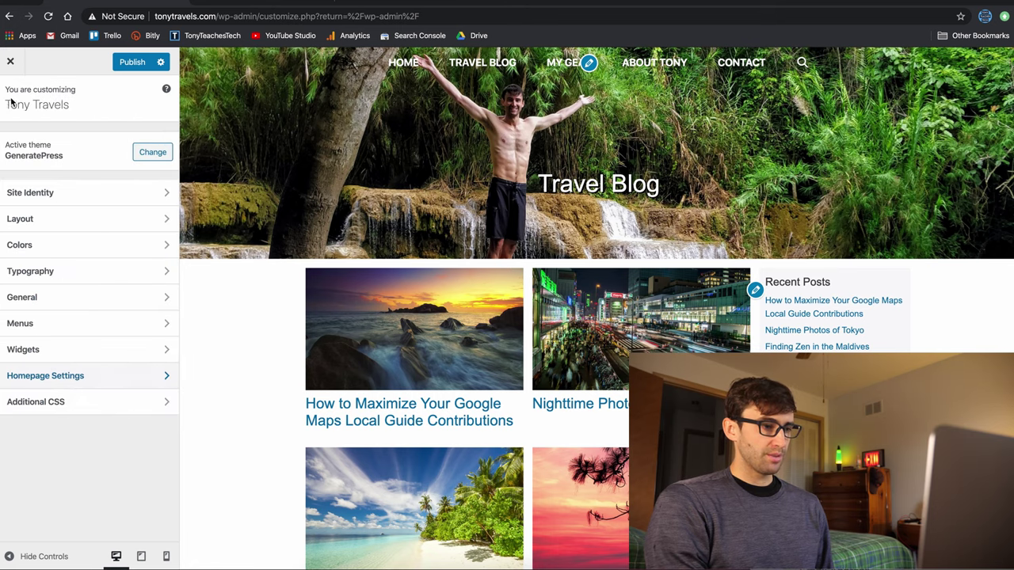
Review the Additional CSS code through to the custom rules below the End GeneratePress Site CSS comment.
left_click(104, 403)
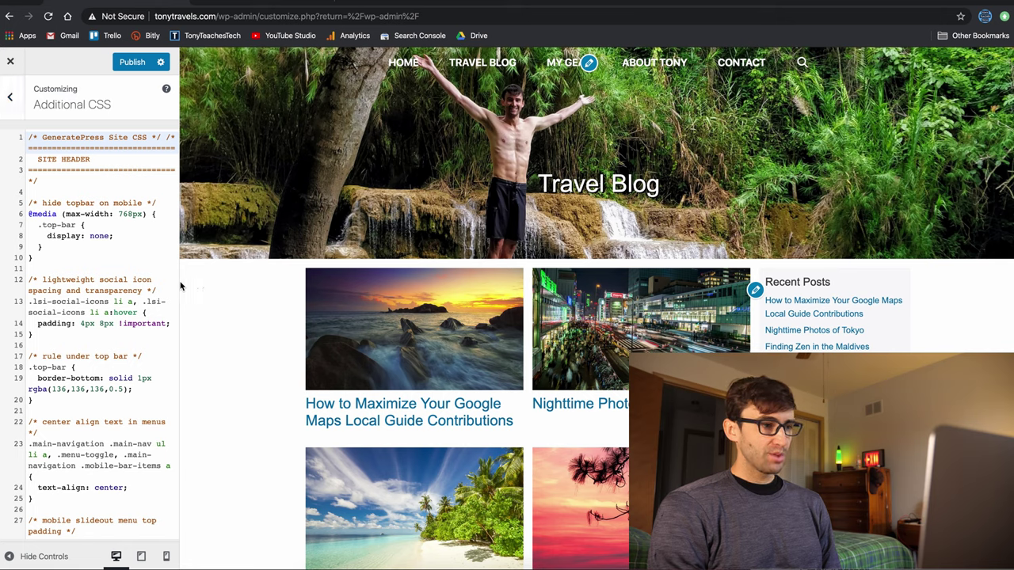
scroll(133, 312, "down", 20)
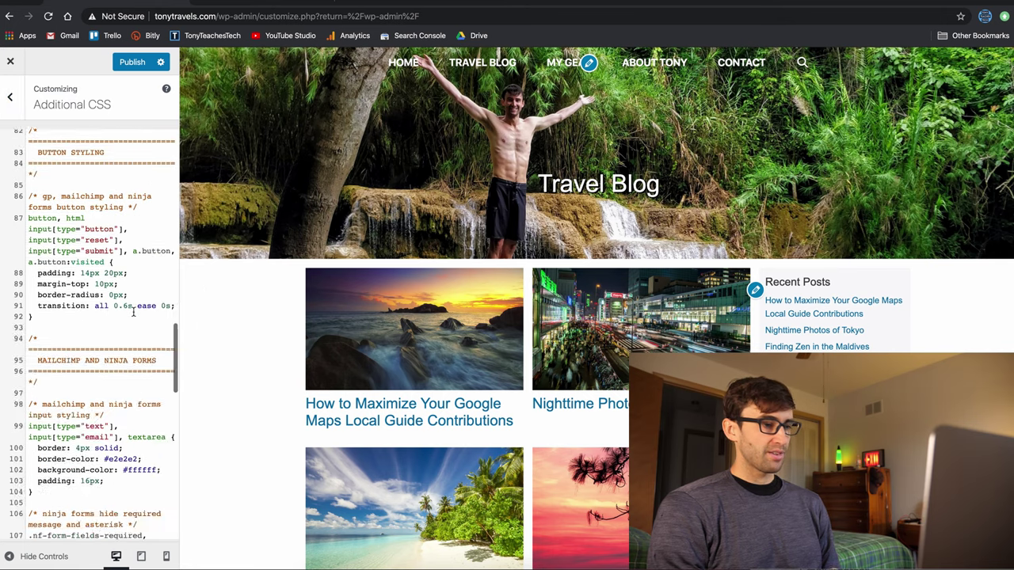
scroll(133, 312, "down", 8)
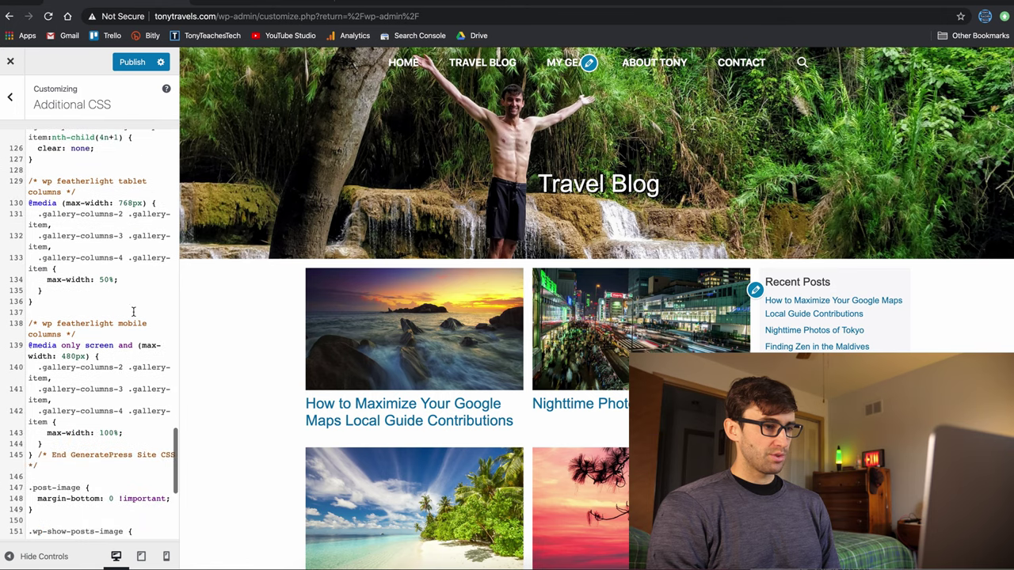
scroll(133, 312, "down", 5)
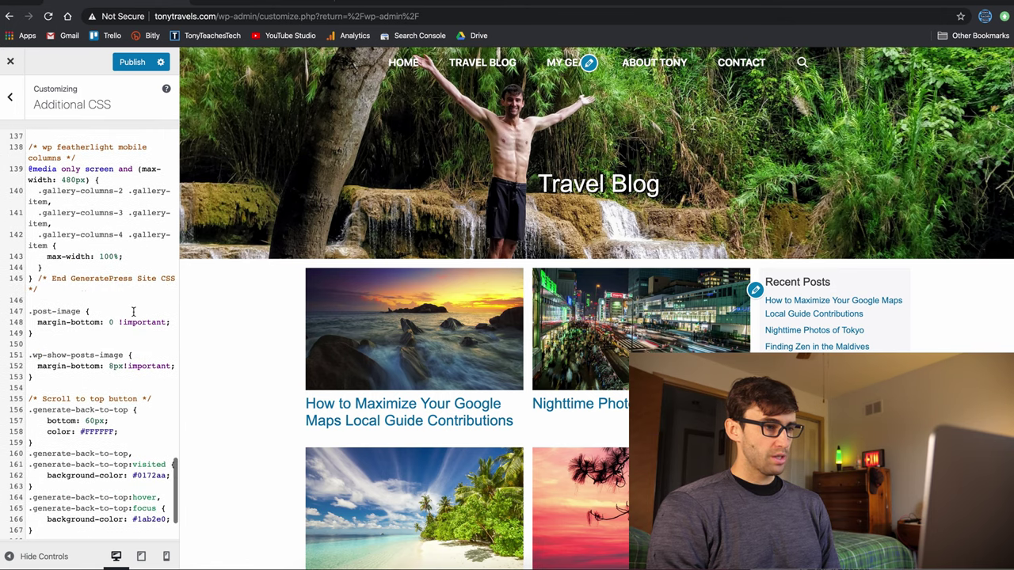
left_click_drag(79, 290, 12, 230)
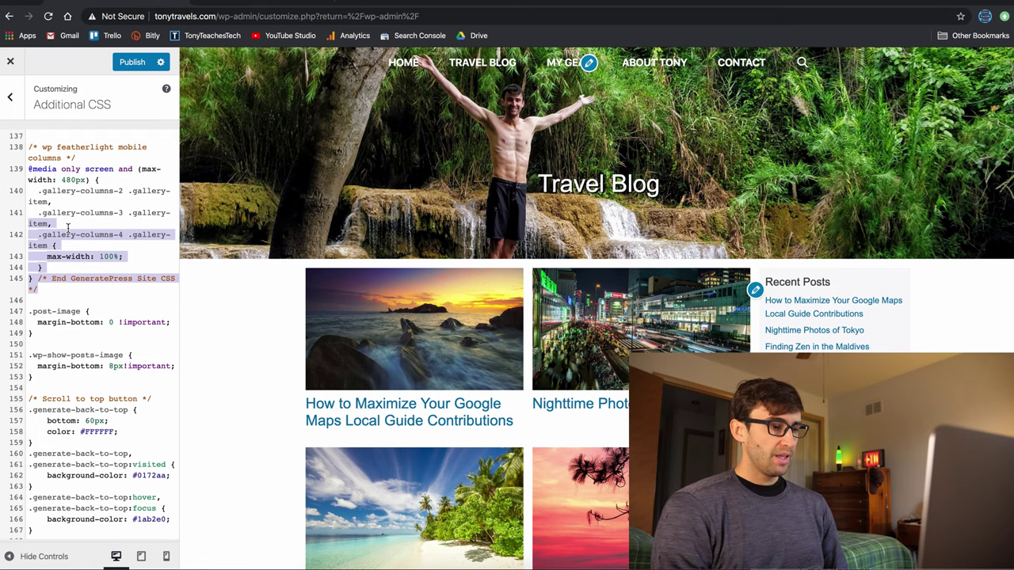
scroll(45, 326, "down", 2)
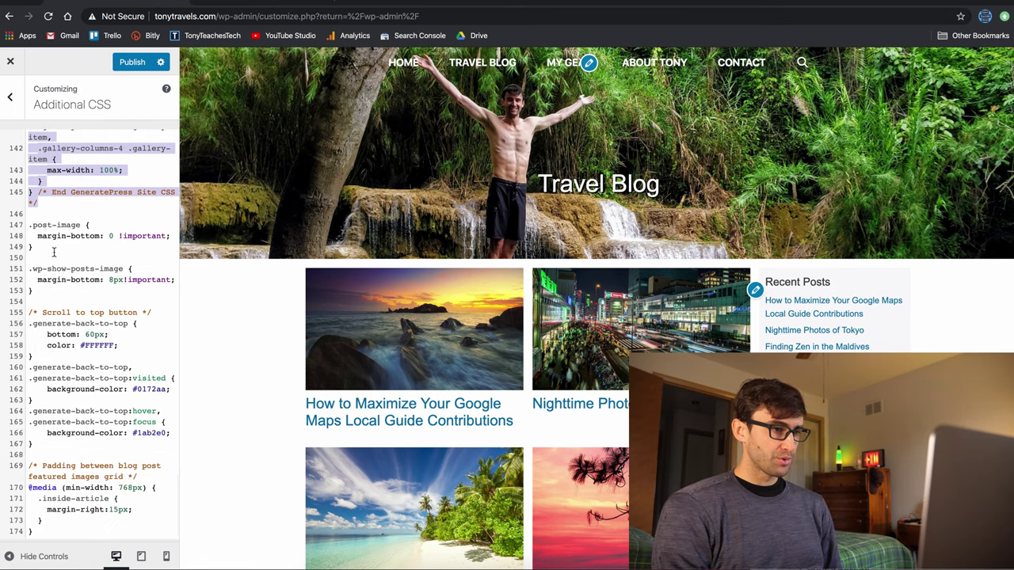
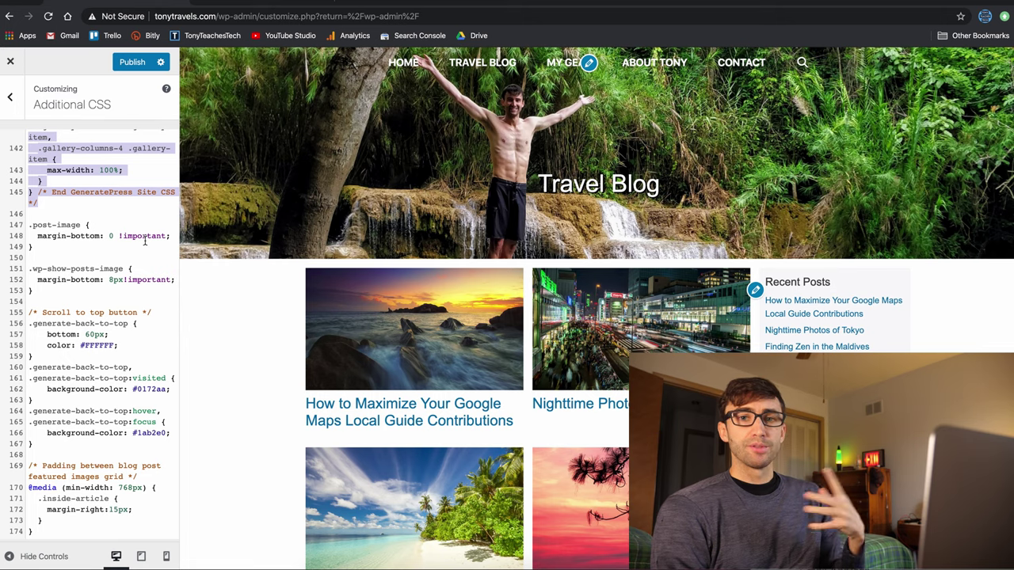
Try removing the .post-image rule from the Additional CSS with the Travel Blog page in preview, and restore it.
left_click_drag(57, 252, 26, 230)
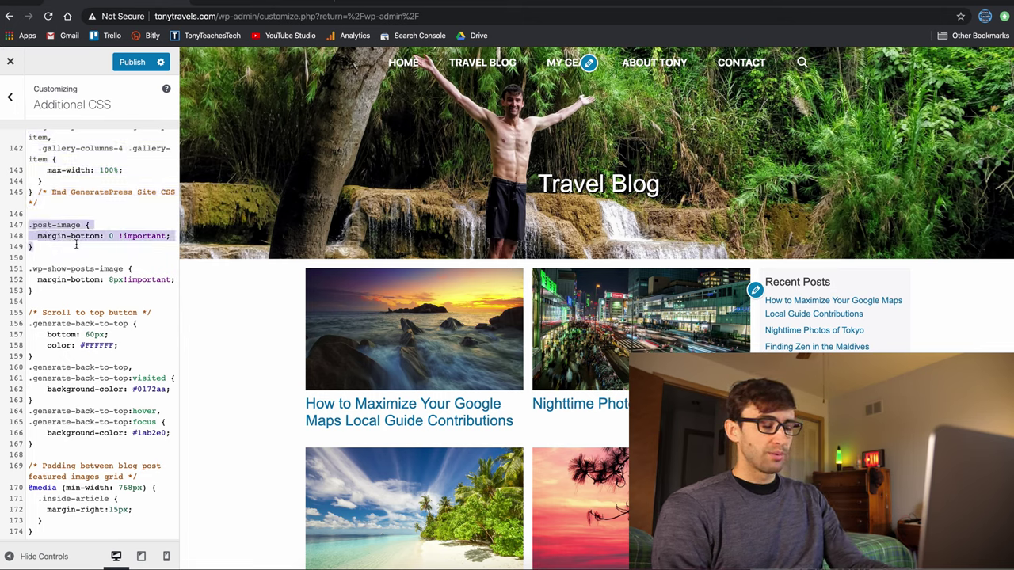
key("BackSpace")
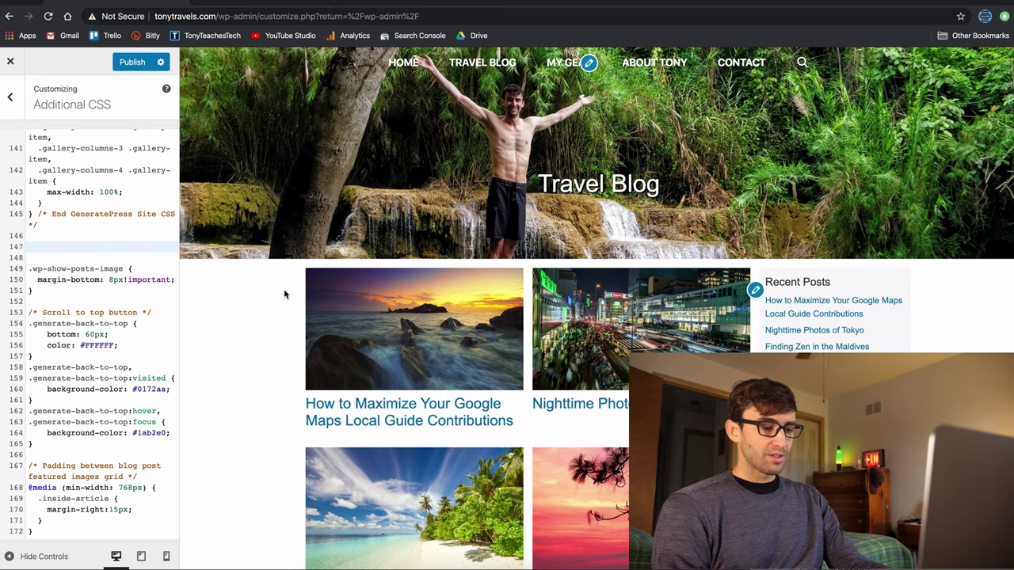
key("super+z")
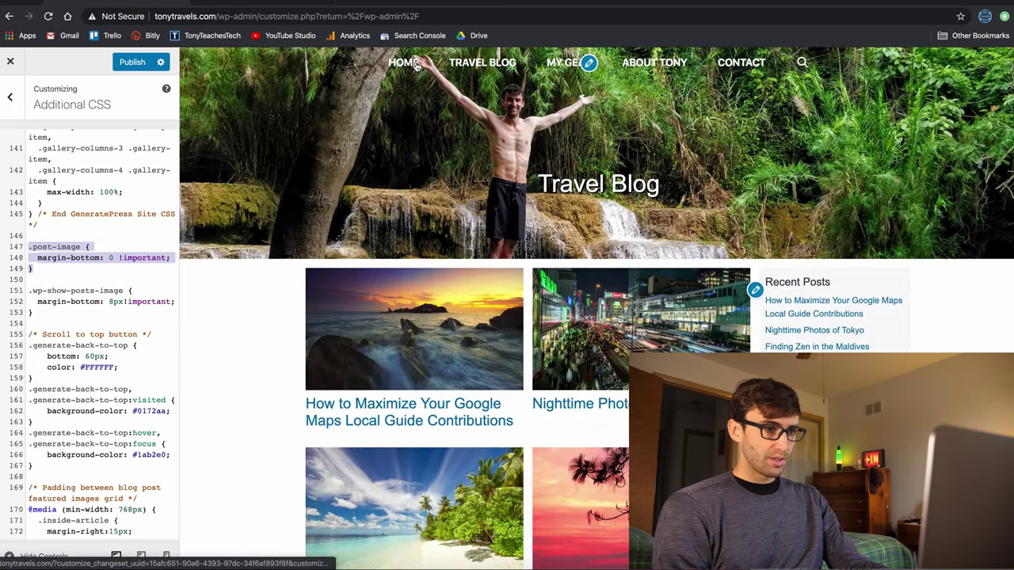
Preview the home page's latest posts, try removing the .post-image rule and undo the removal.
left_click(416, 65)
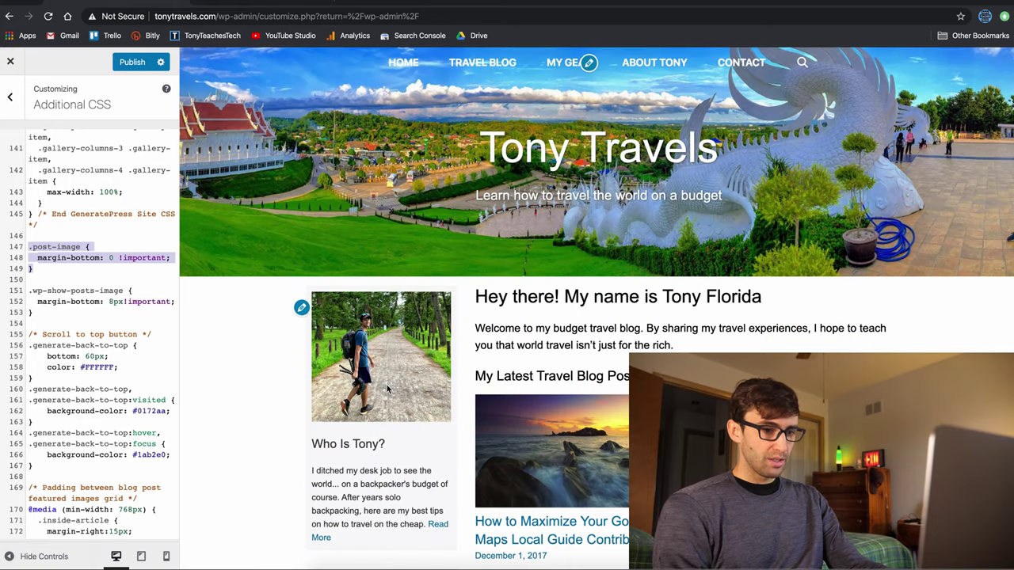
scroll(388, 388, "down", 3)
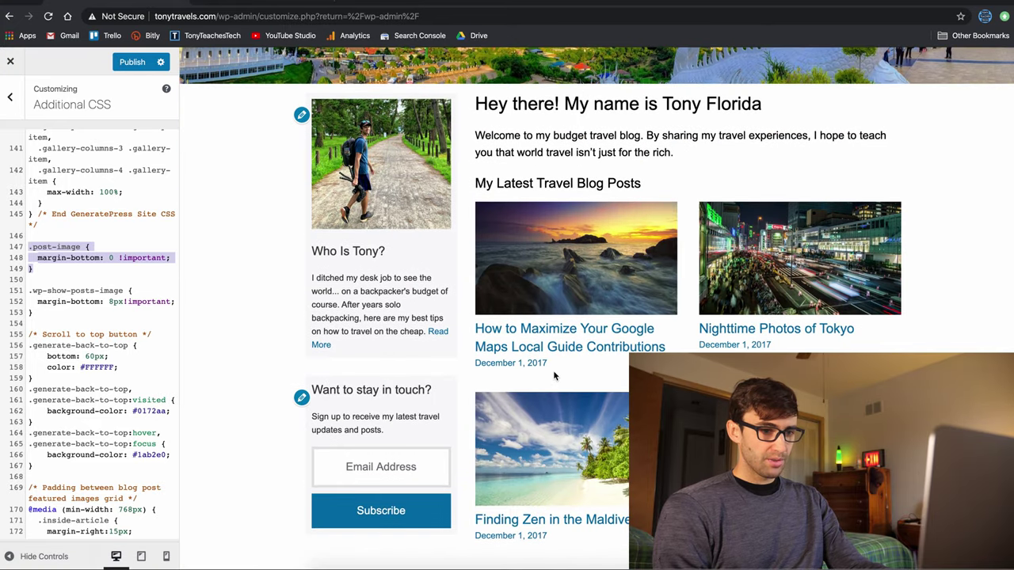
left_click_drag(45, 269, 28, 248)
key("BackSpace")
key("ctrl+z")
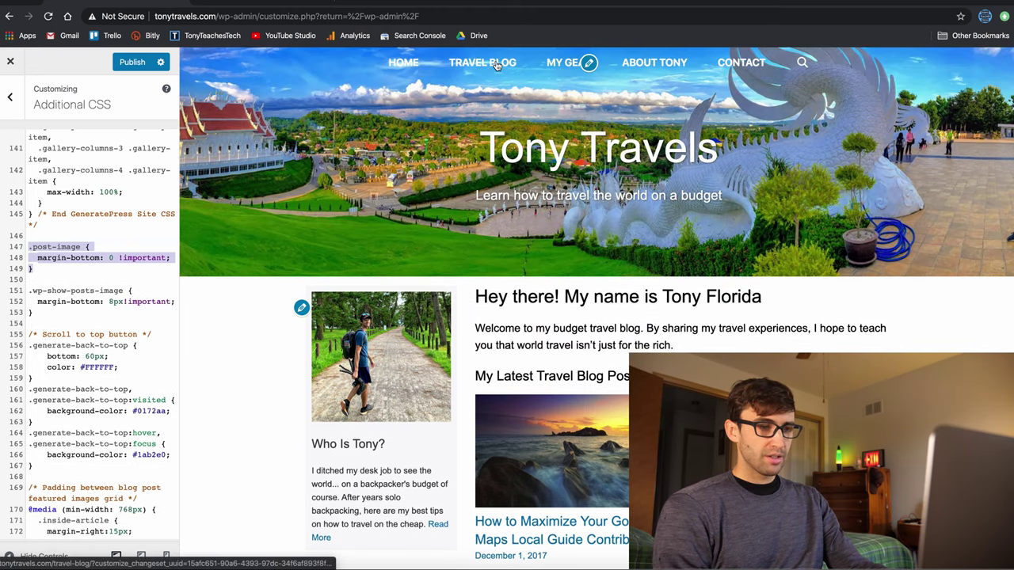
Preview the Google Maps Local Guide post from the Travel Blog page, try removing the .post-image rule and restore it.
left_click(497, 65)
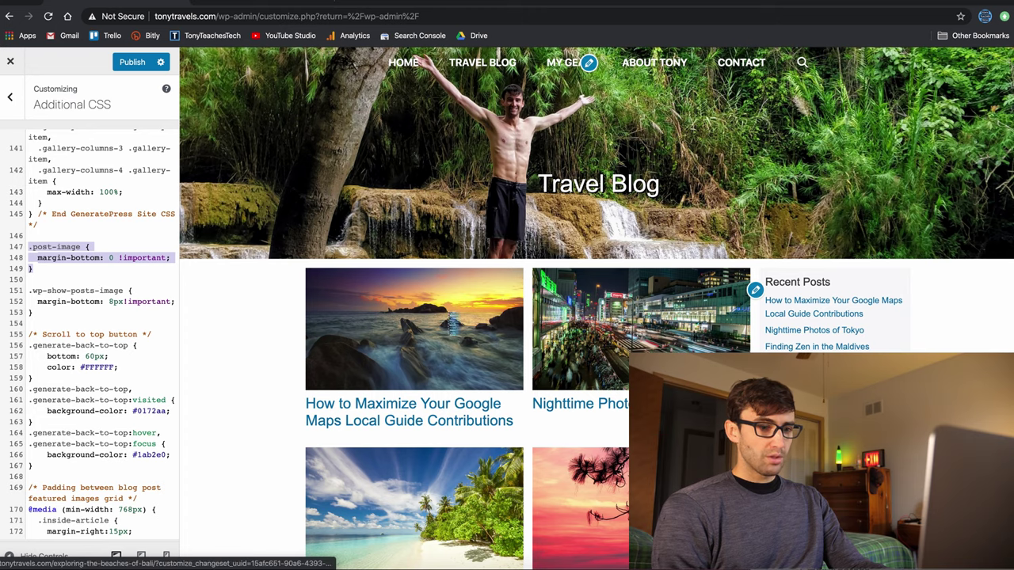
left_click(453, 322)
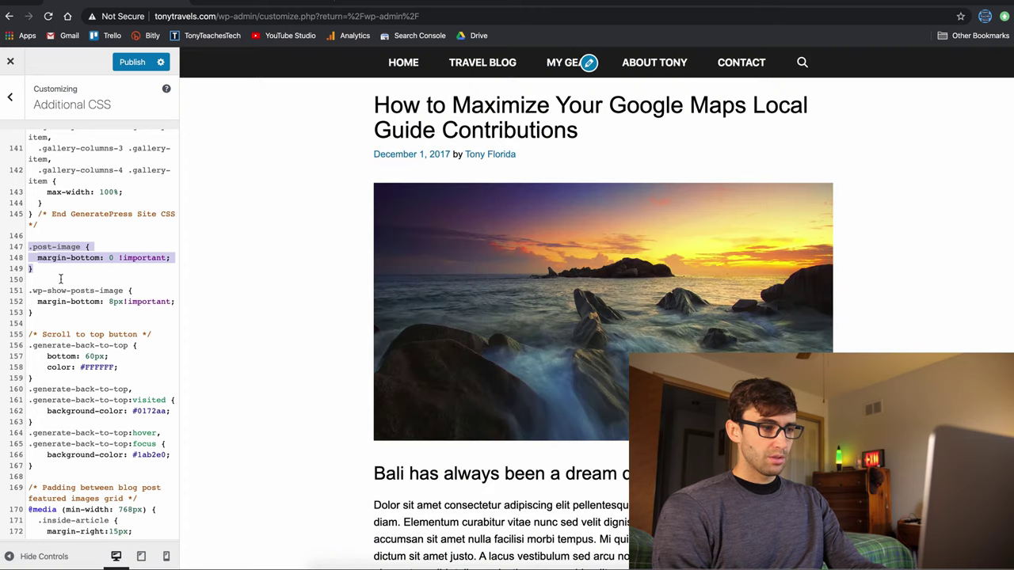
left_click_drag(60, 278, 26, 247)
key("BackSpace")
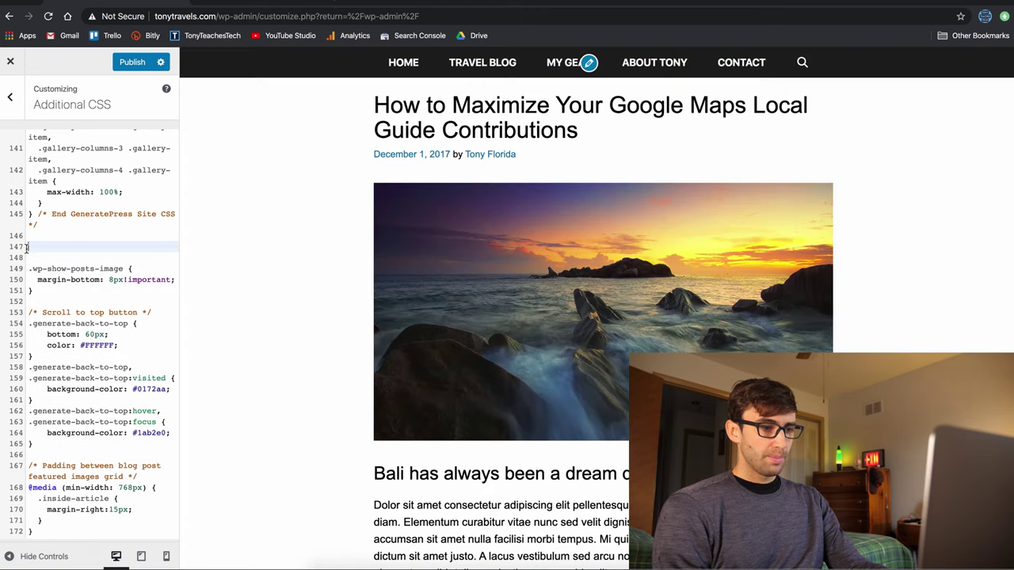
key("BackSpace")
key("super+z")
key("super+z")
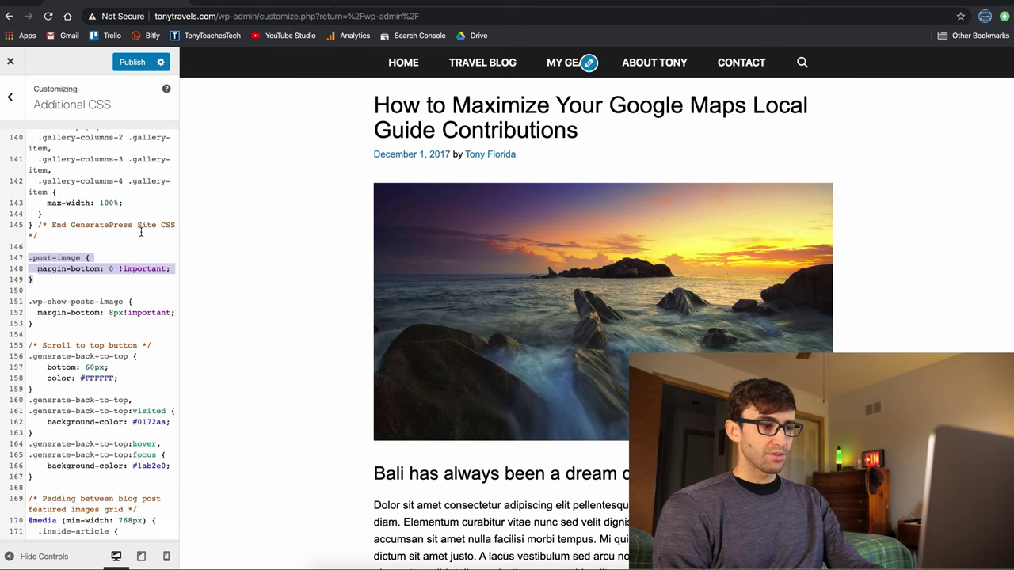
Return the preview to the home page, try removing the .post-image rule once more and undo the removal.
left_click(408, 67)
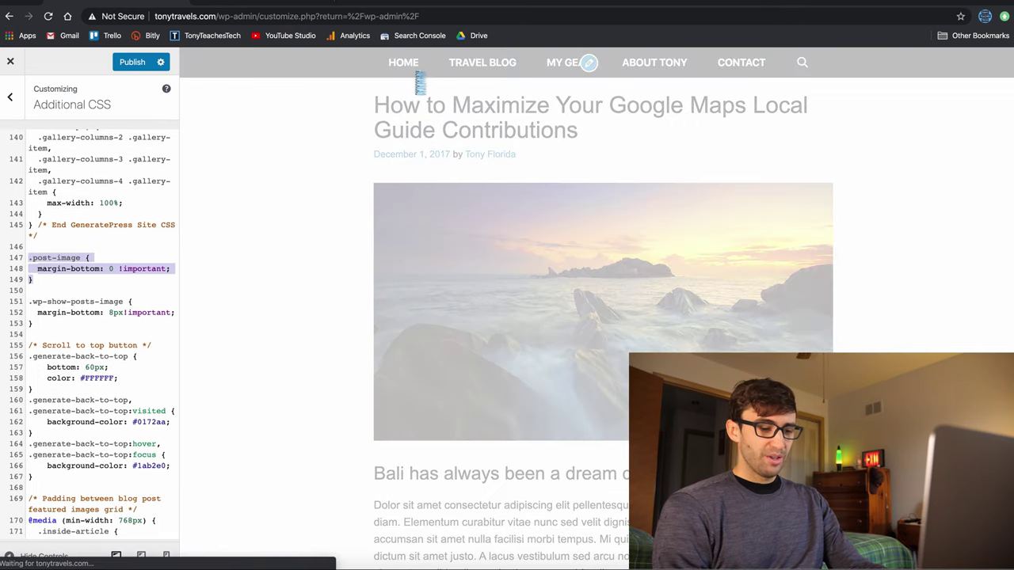
scroll(521, 324, "down", 5)
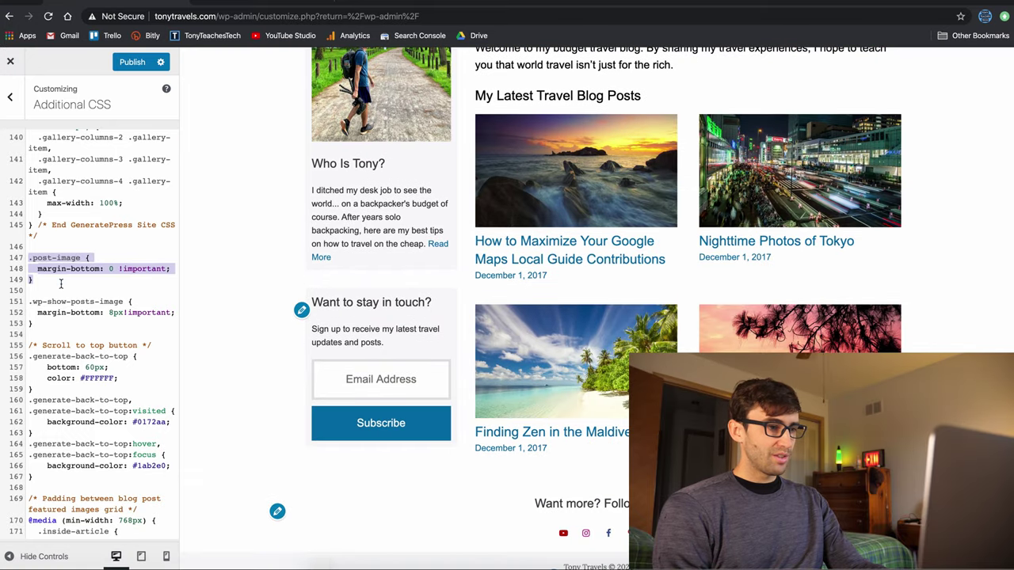
key("BackSpace")
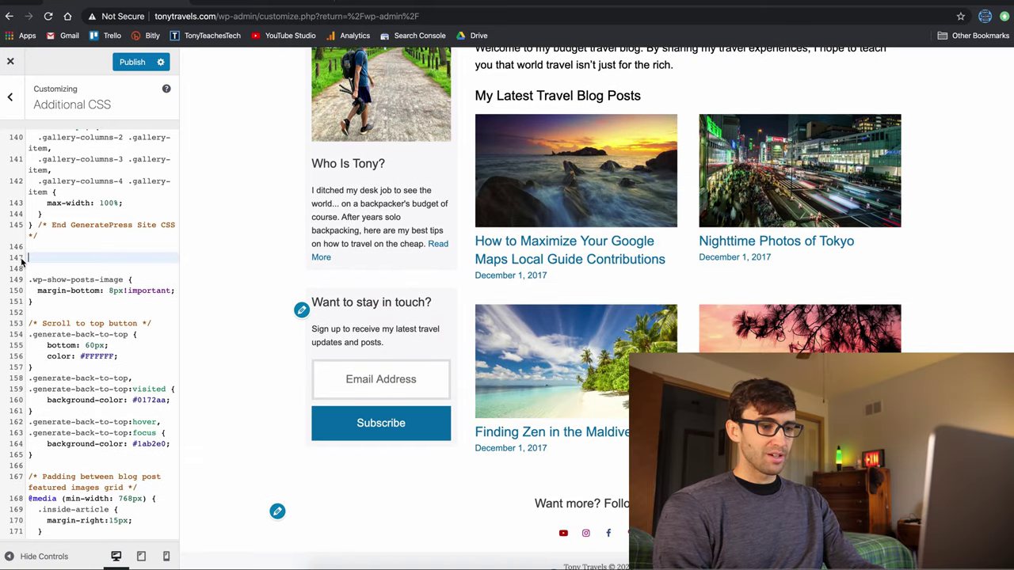
key("ctrl+z")
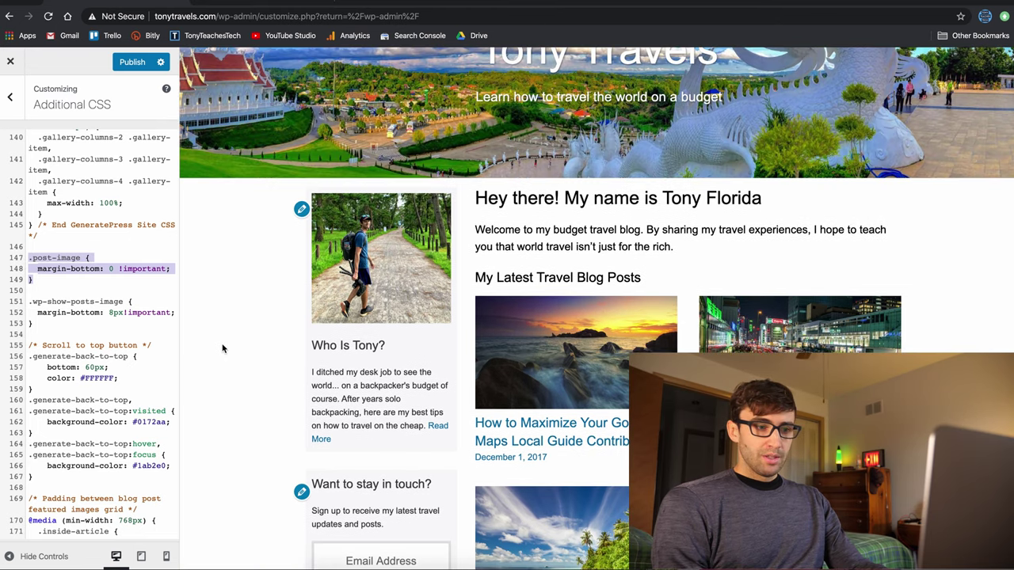
Try removing the .wp-show-posts-image rule from the Additional CSS twice, checking the latest posts grid in the preview, and undo each removal.
scroll(99, 292, "down", 2)
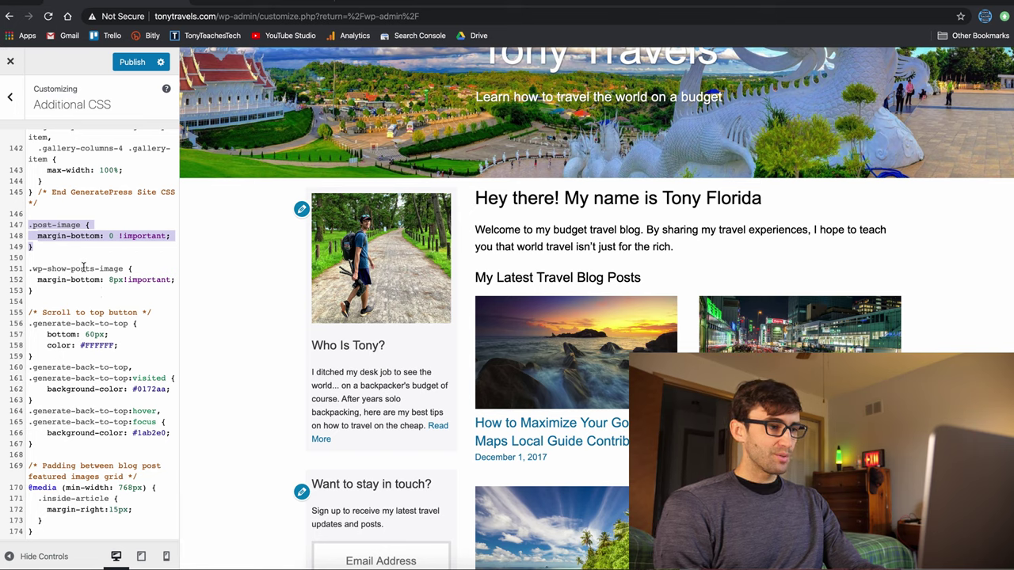
left_click(61, 290)
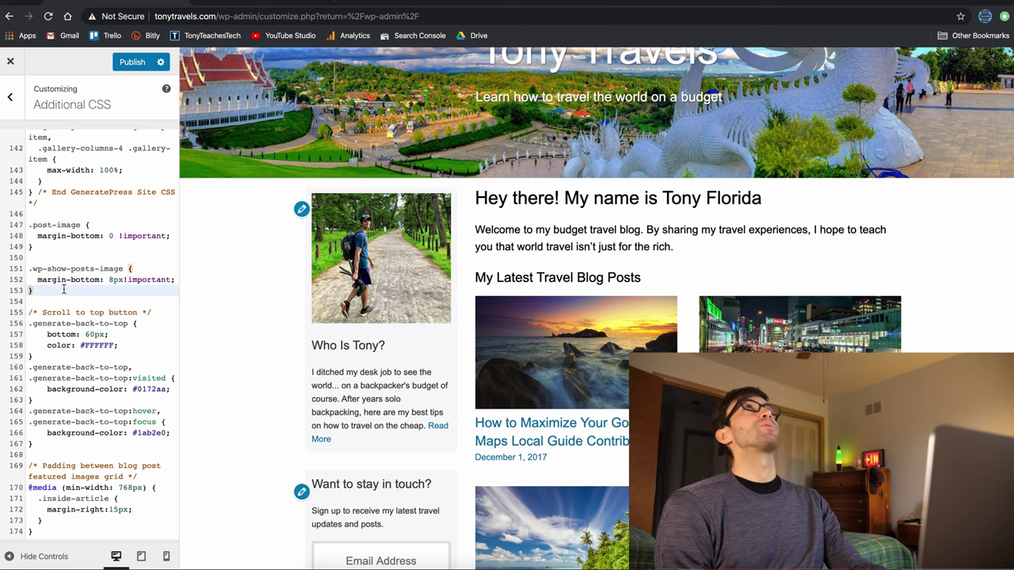
left_click_drag(37, 294, 26, 271)
key("BackSpace")
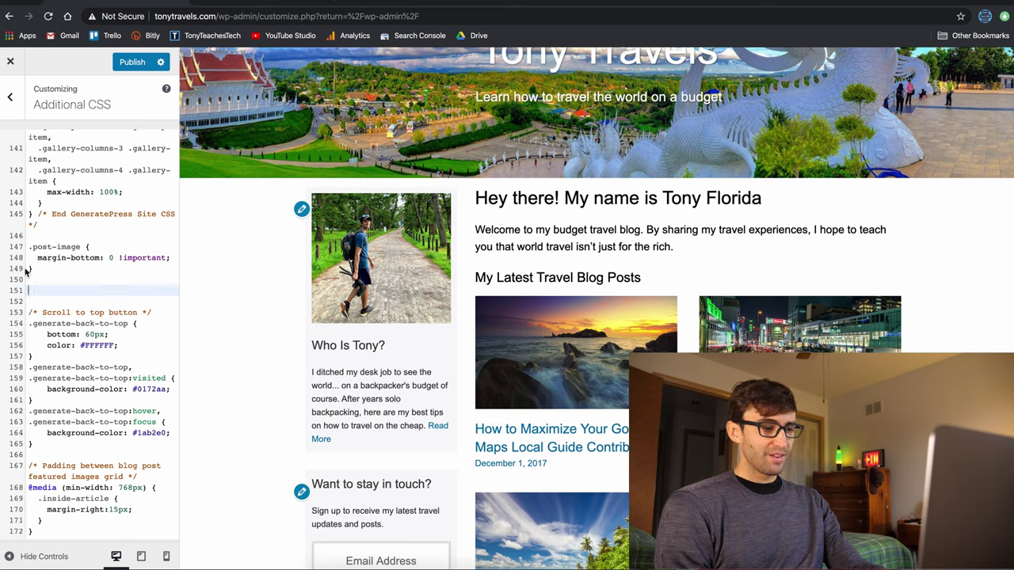
key("super+z")
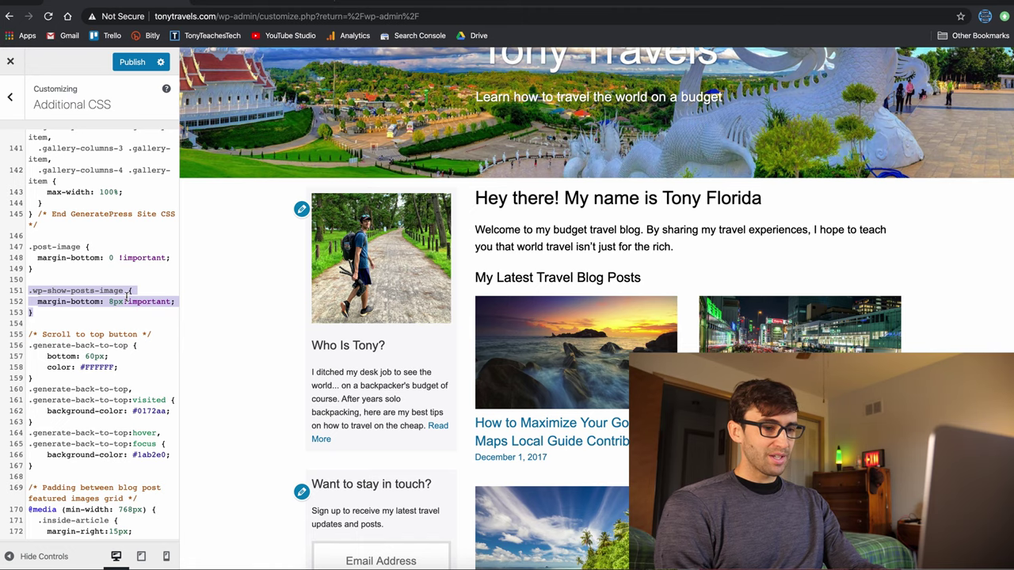
key("BackSpace")
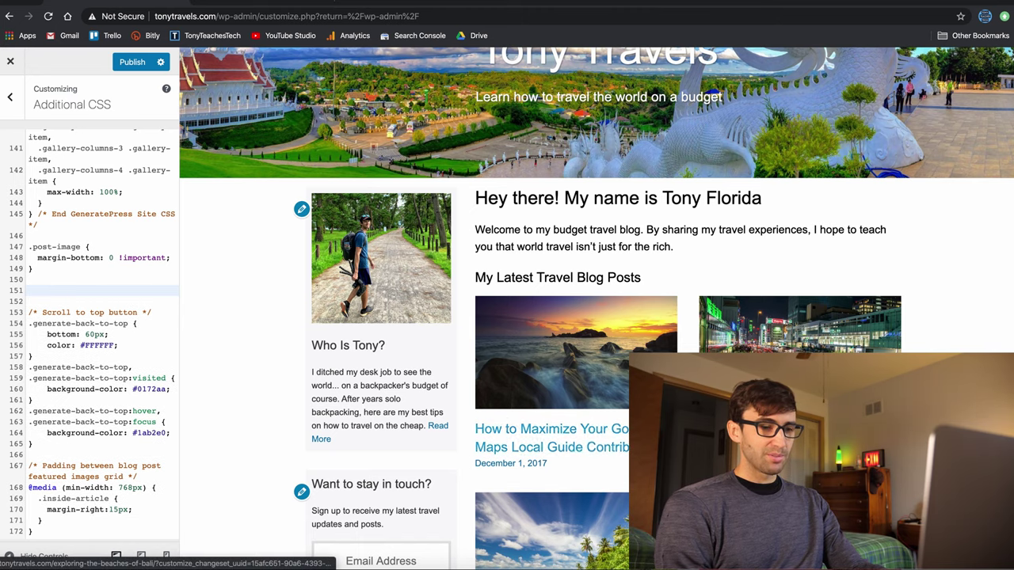
scroll(572, 419, "down", 1)
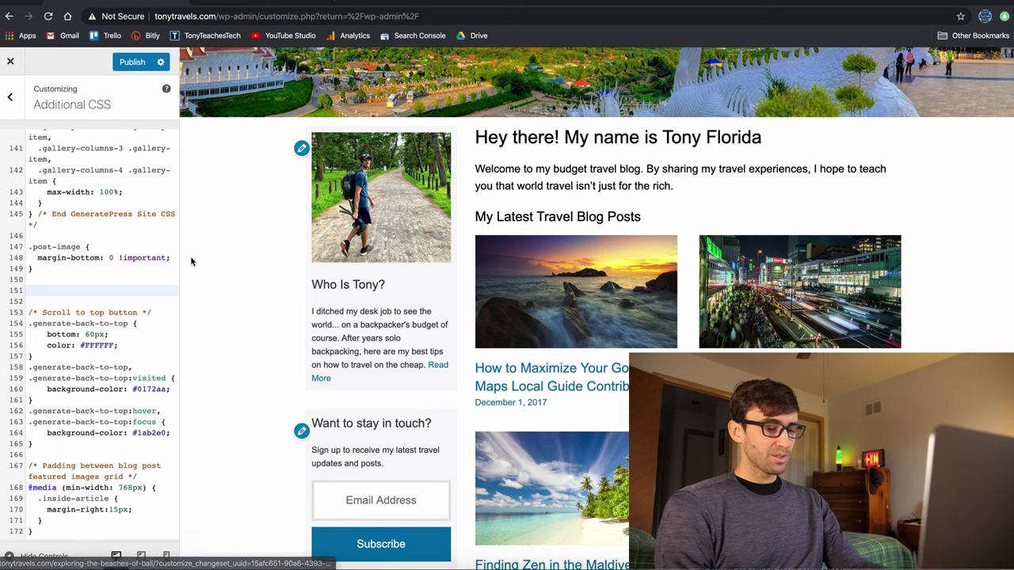
key("super+z")
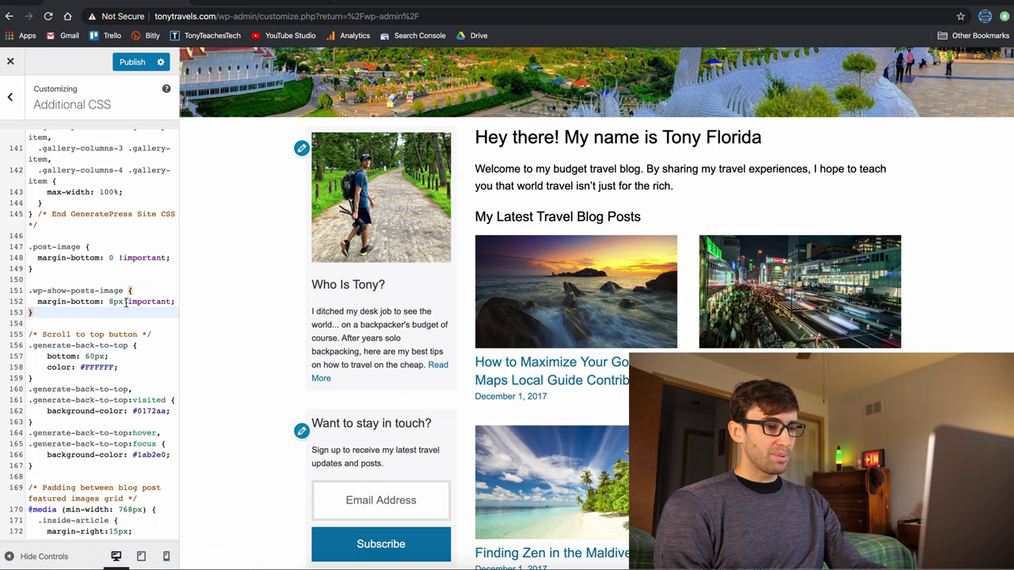
Try deleting !important from the margin-bottom of the .wp-show-posts-image rule, and undo the deletion.
left_click_drag(124, 302, 175, 301)
type(";")
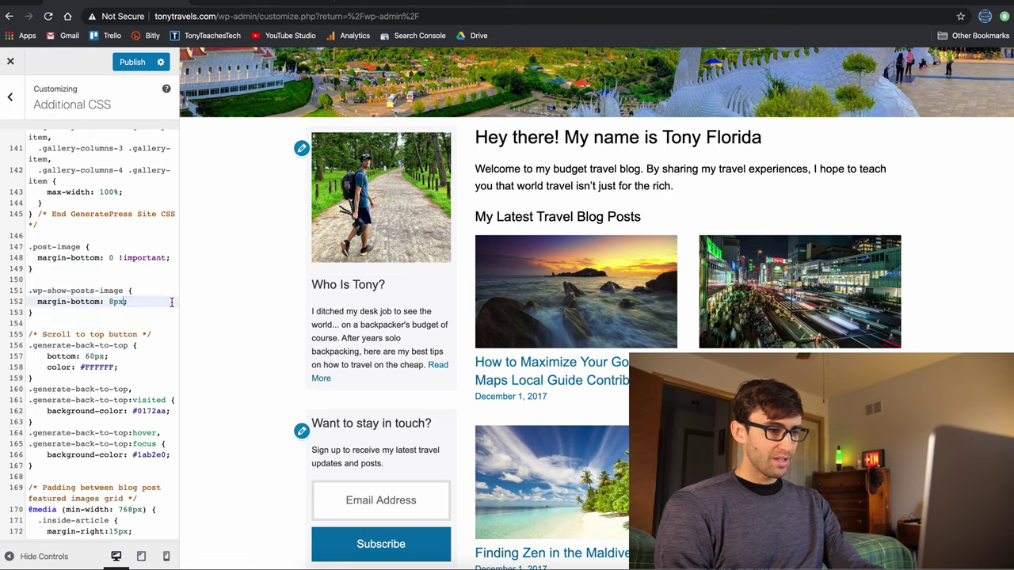
key("ctrl+z")
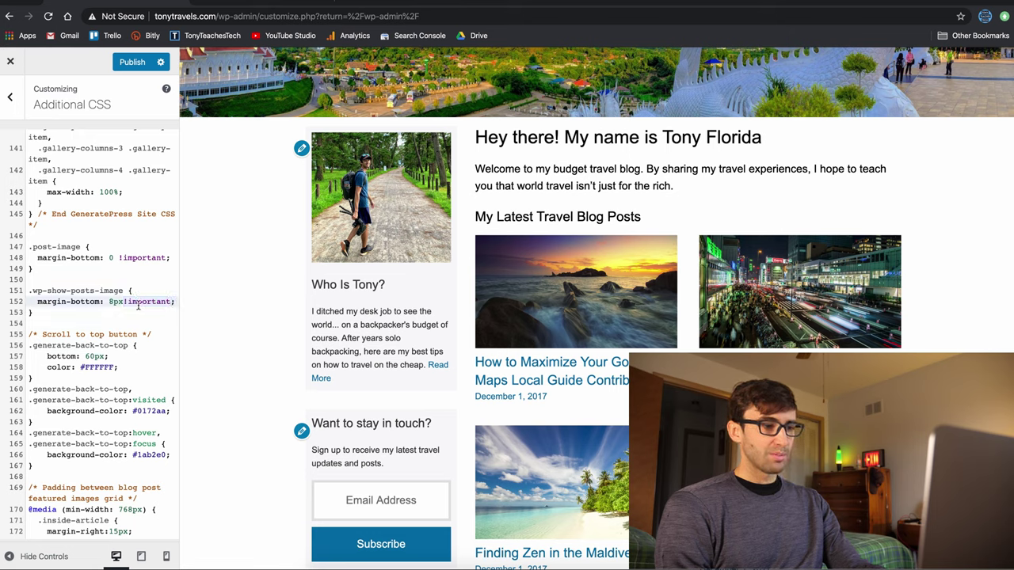
key("shift+alt+Left")
key("shift+alt+Left")
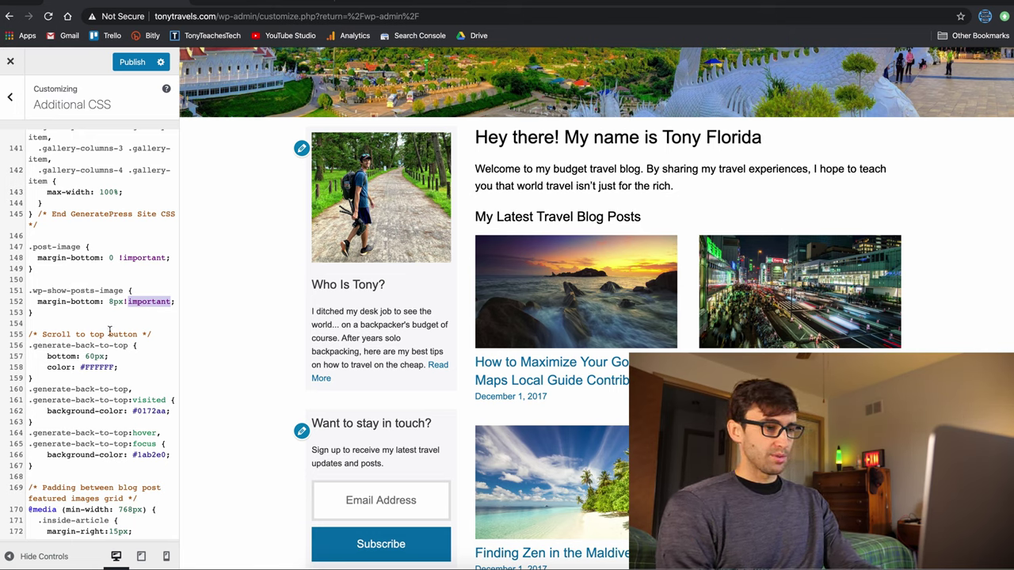
scroll(108, 334, "down", 1)
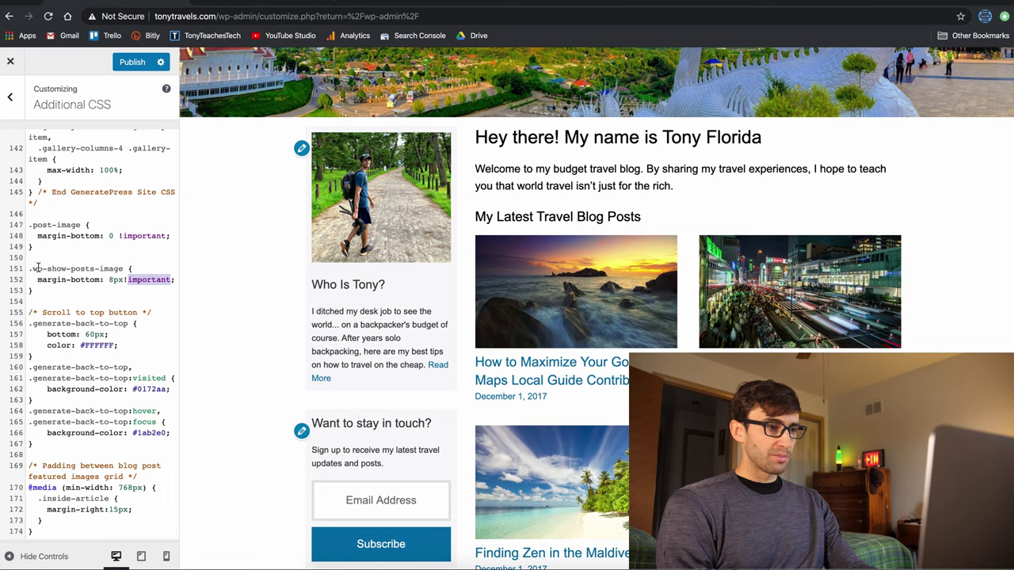
left_click_drag(32, 269, 80, 283)
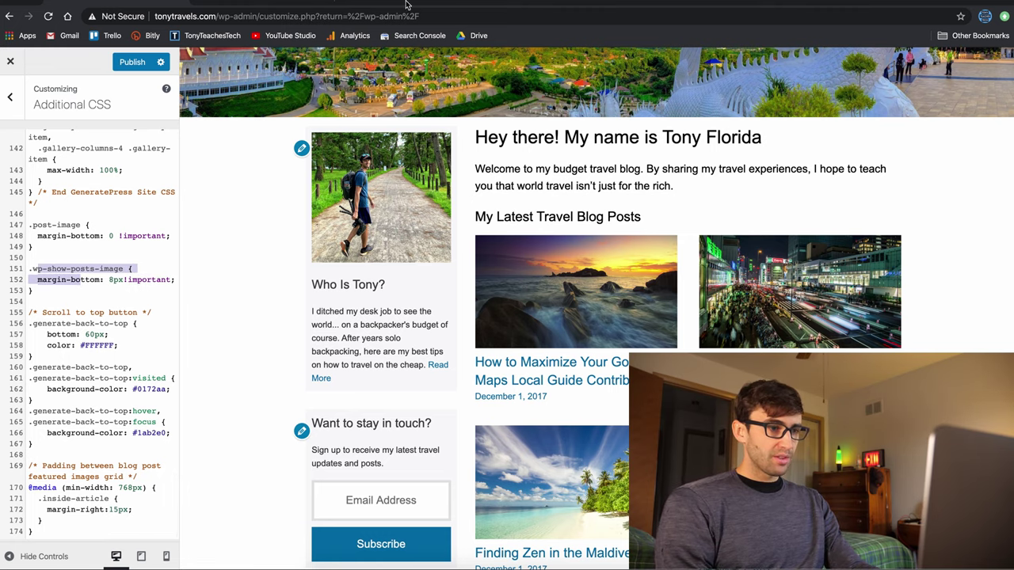
Switch to the live site and look through the Exploring the Beaches of Bali post.
left_click(287, 2)
key("Escape")
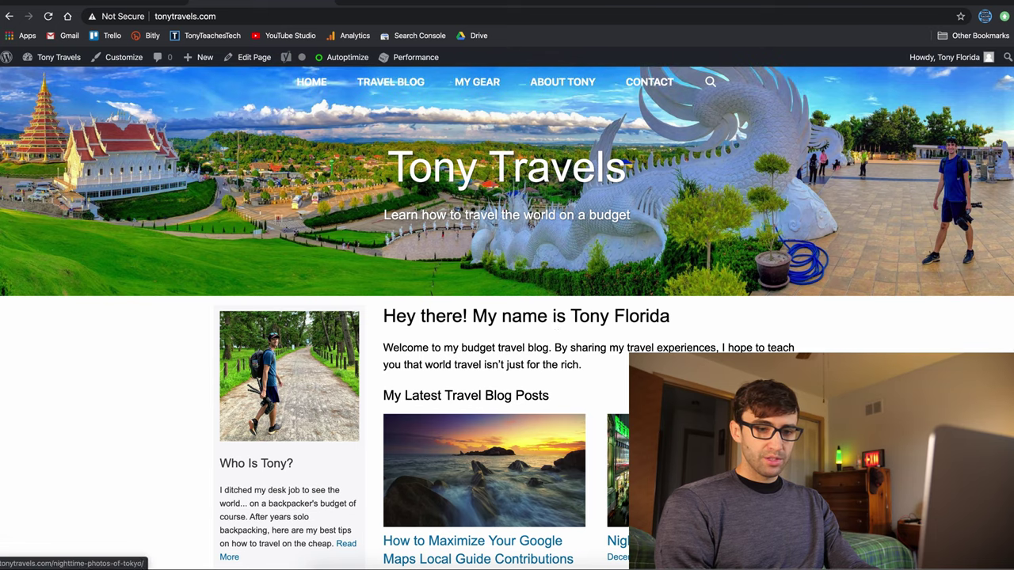
left_click(499, 441)
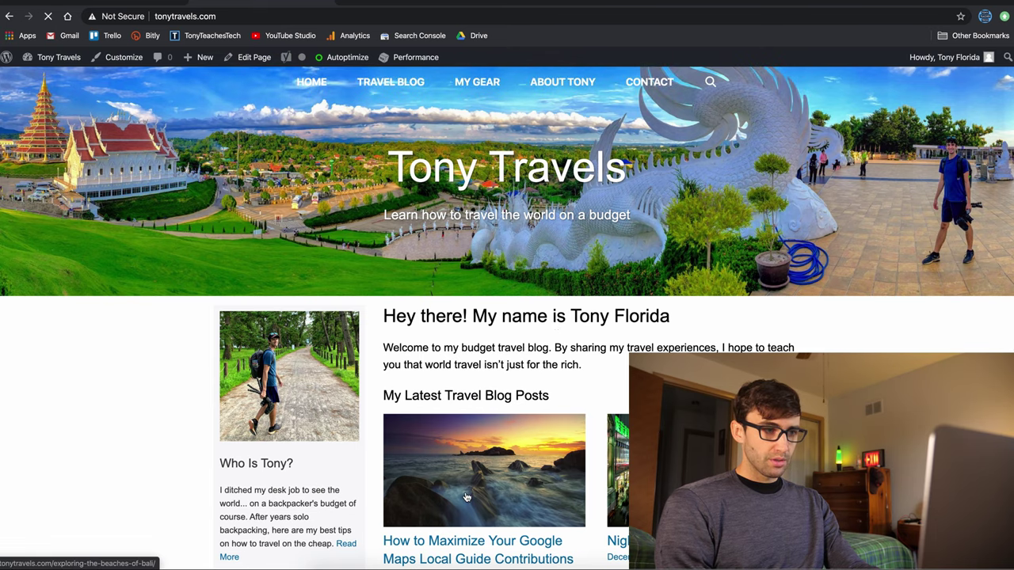
scroll(589, 333, "down", 10)
scroll(589, 333, "down", 3)
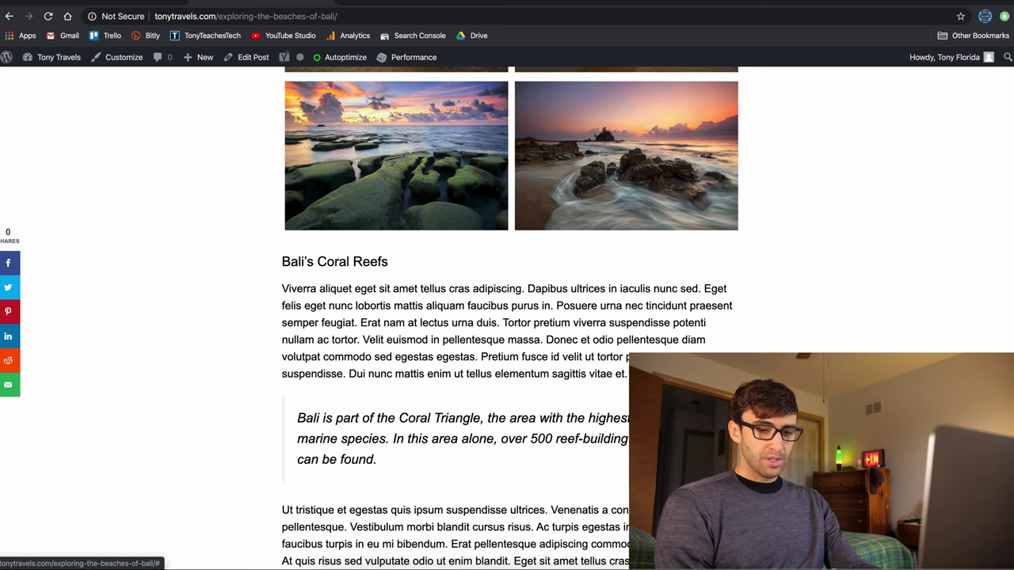
Check the Bali post's share bar and back-to-top button at a narrow mobile width after a reload, and return to the full-width customizer.
key("ctrl+alt+Left")
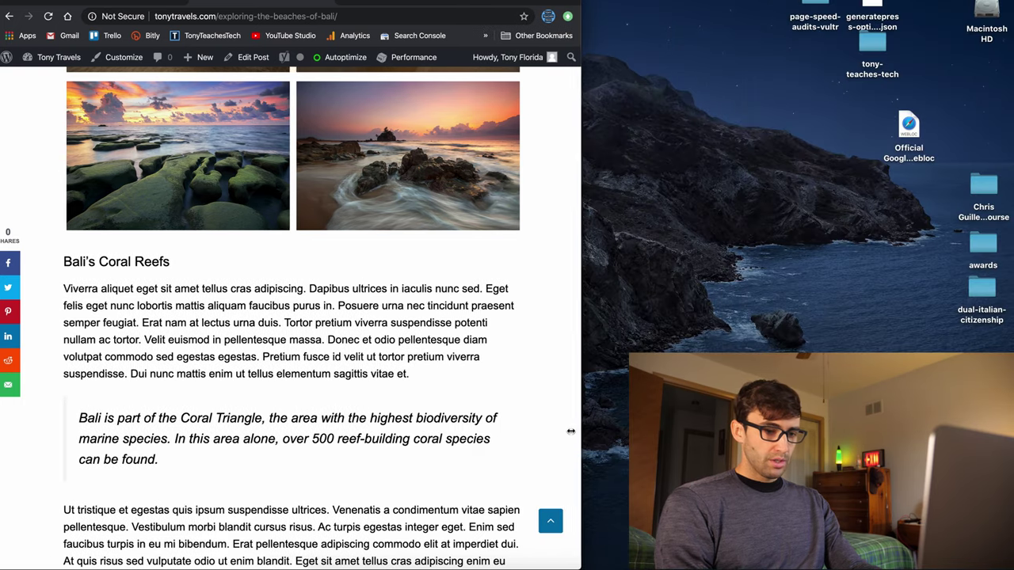
scroll(122, 137, "down", 10)
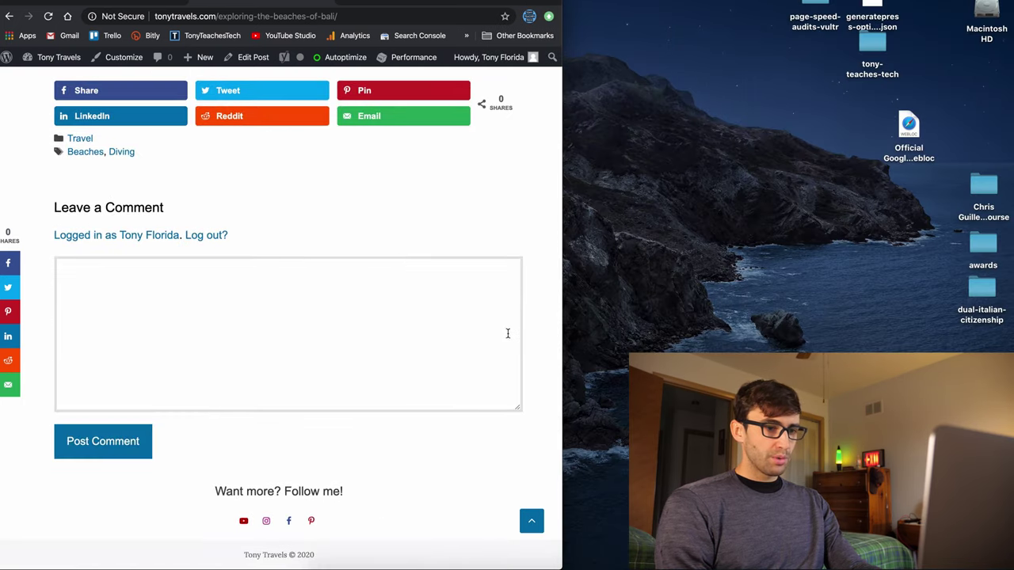
left_click_drag(560, 316, 411, 303)
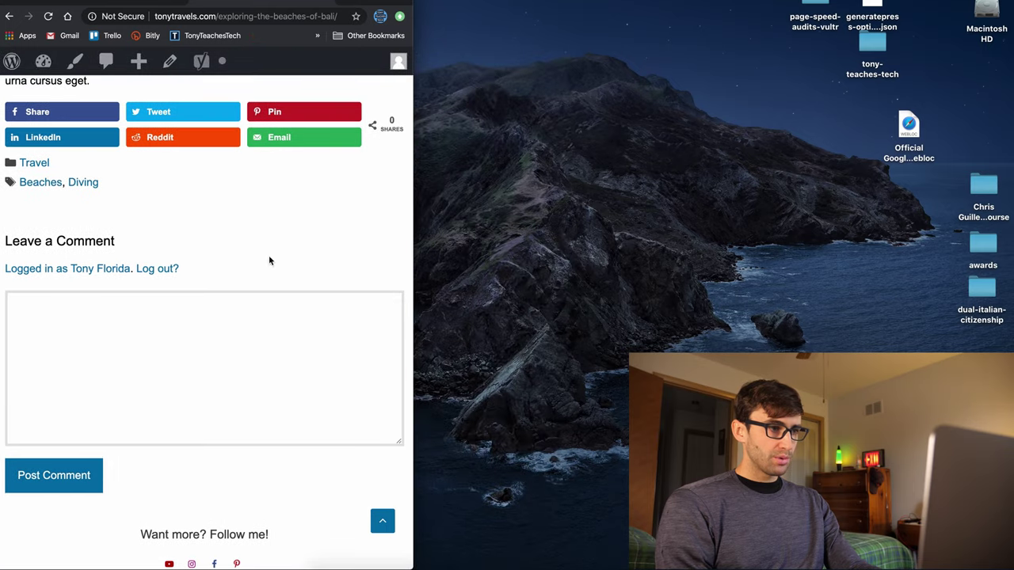
left_click(48, 15)
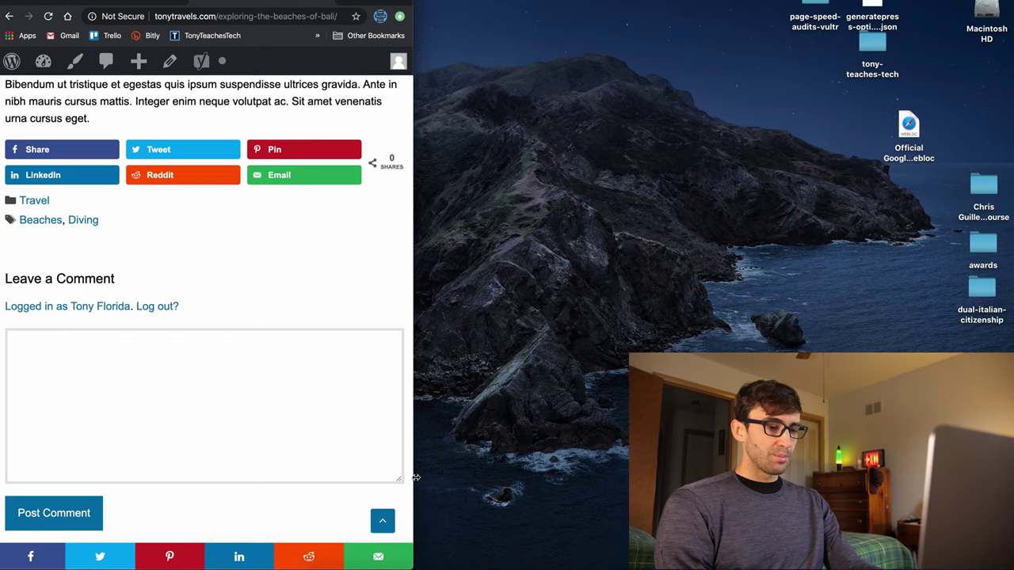
left_click_drag(416, 477, 773, 477)
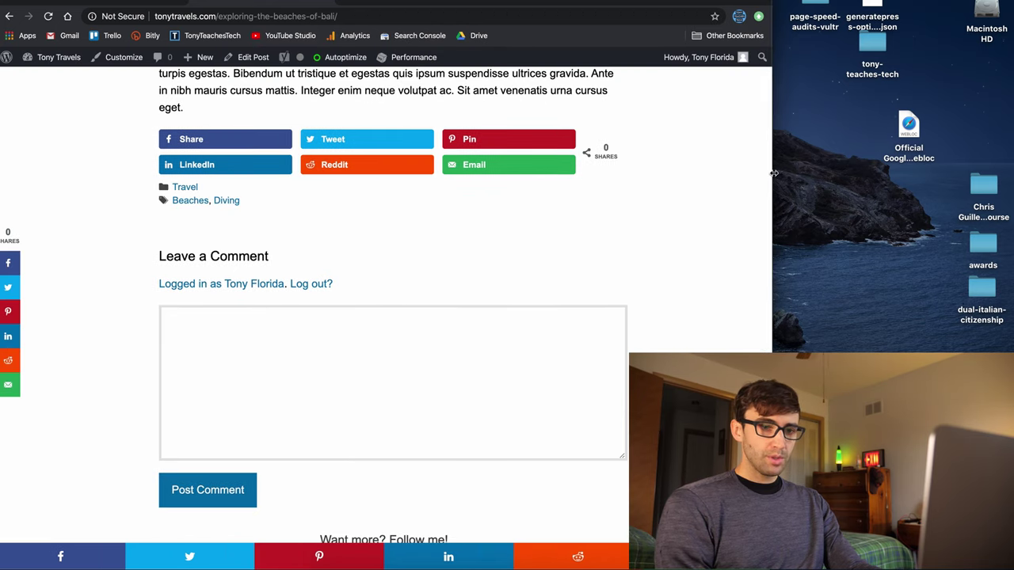
double_click(366, 2)
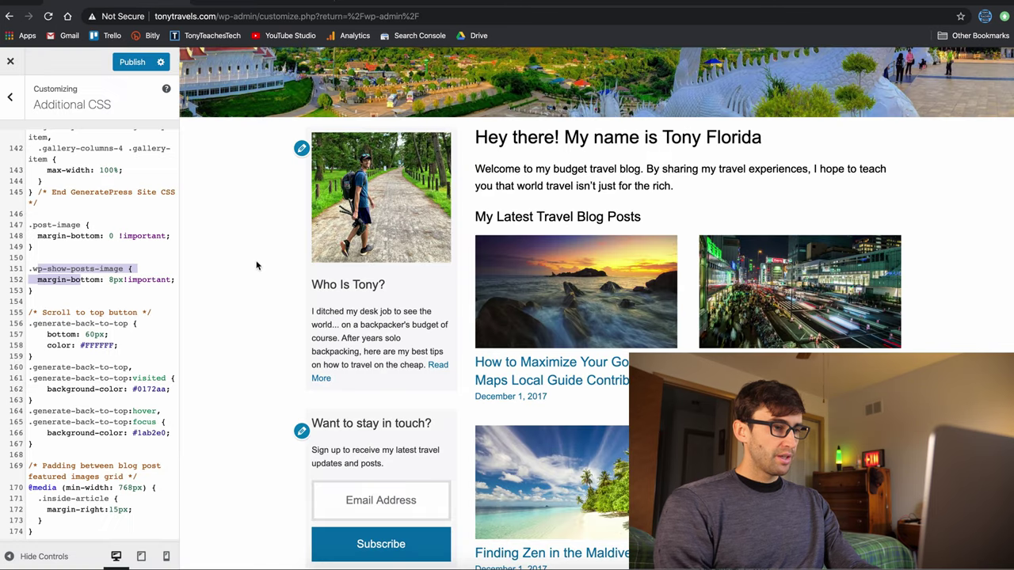
Try removing the bottom: 60px line from the .generate-back-to-top rule, and undo the removal.
double_click(91, 333)
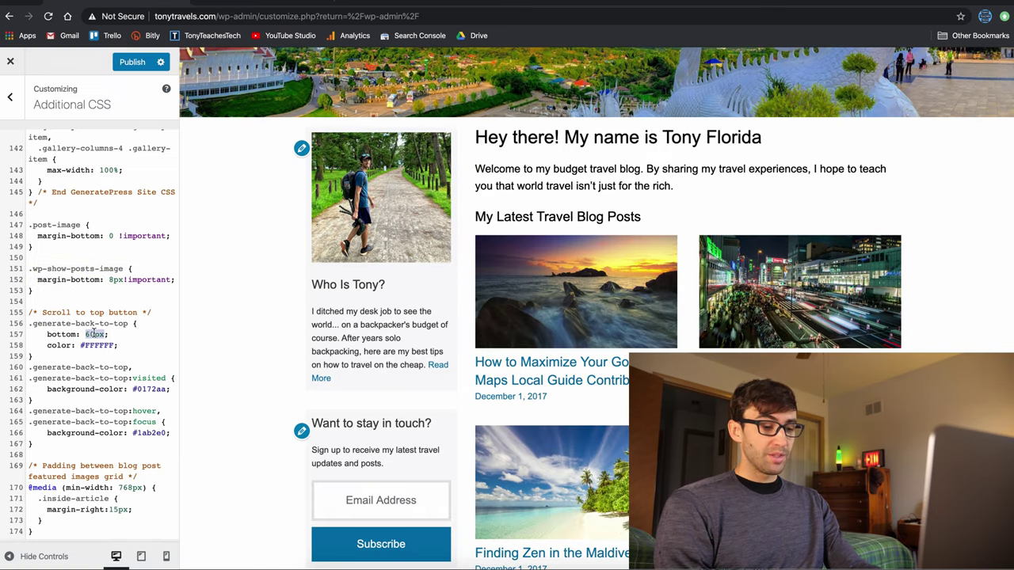
triple_click(96, 333)
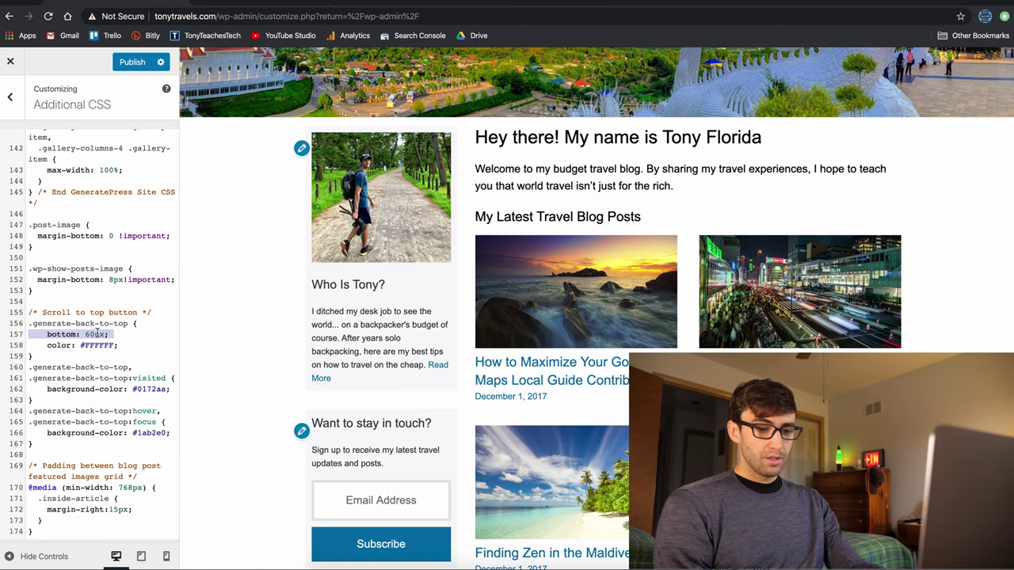
scroll(401, 364, "down", 3)
key("BackSpace")
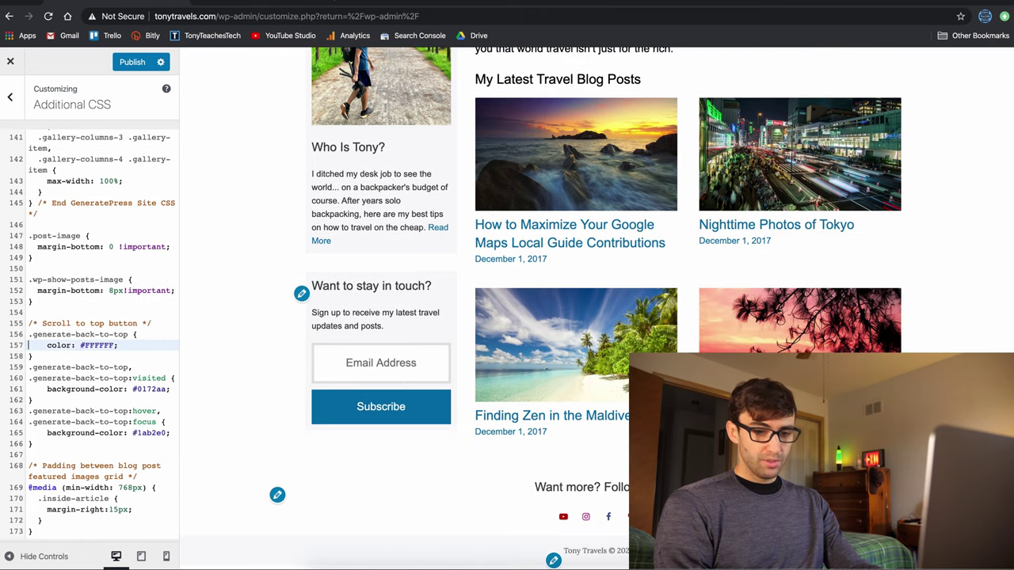
key("super+z")
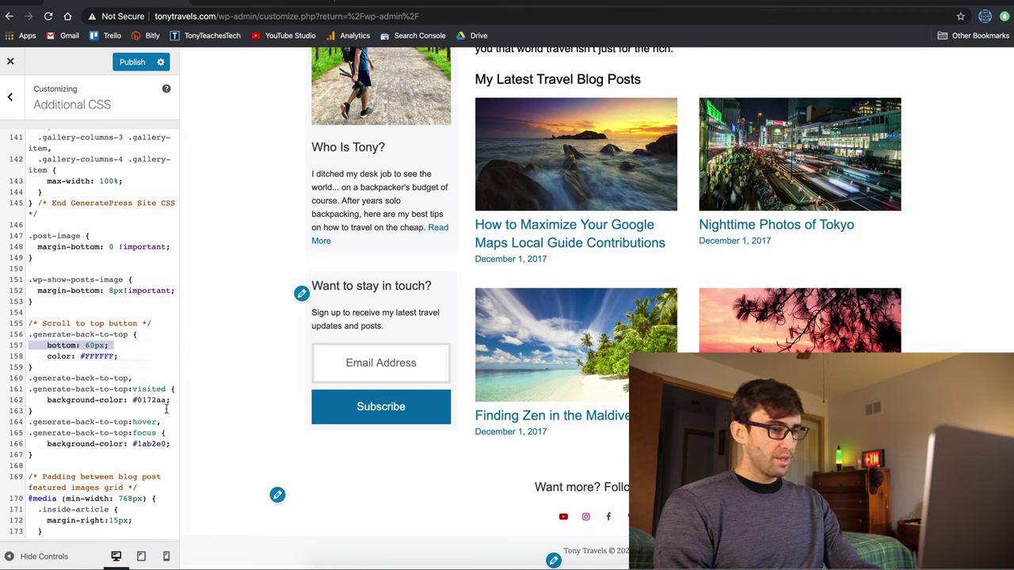
Examine the text and background colors for the normal, visited, hover and focus states in the scroll to top button CSS block.
double_click(100, 357)
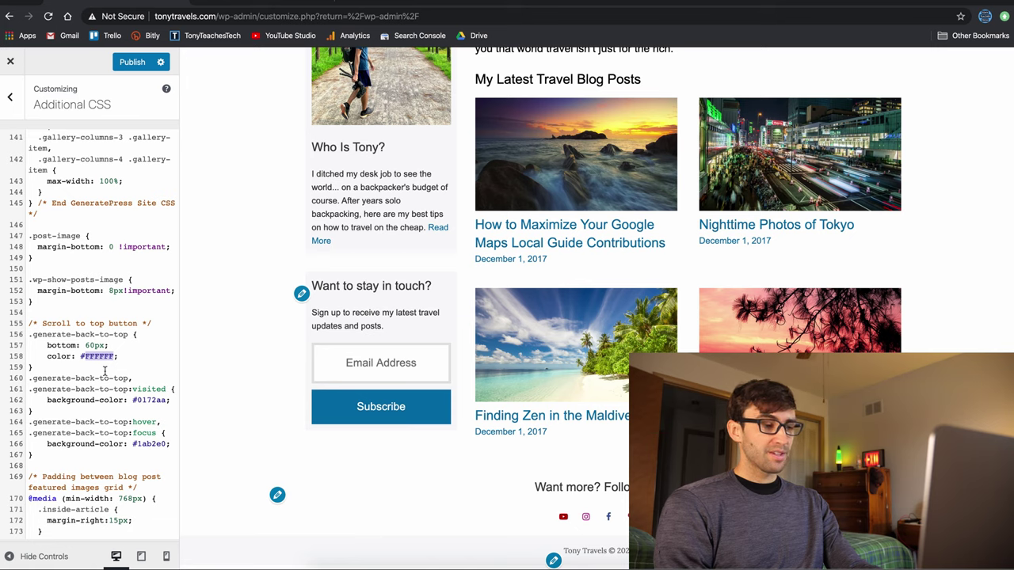
scroll(104, 370, "down", 1)
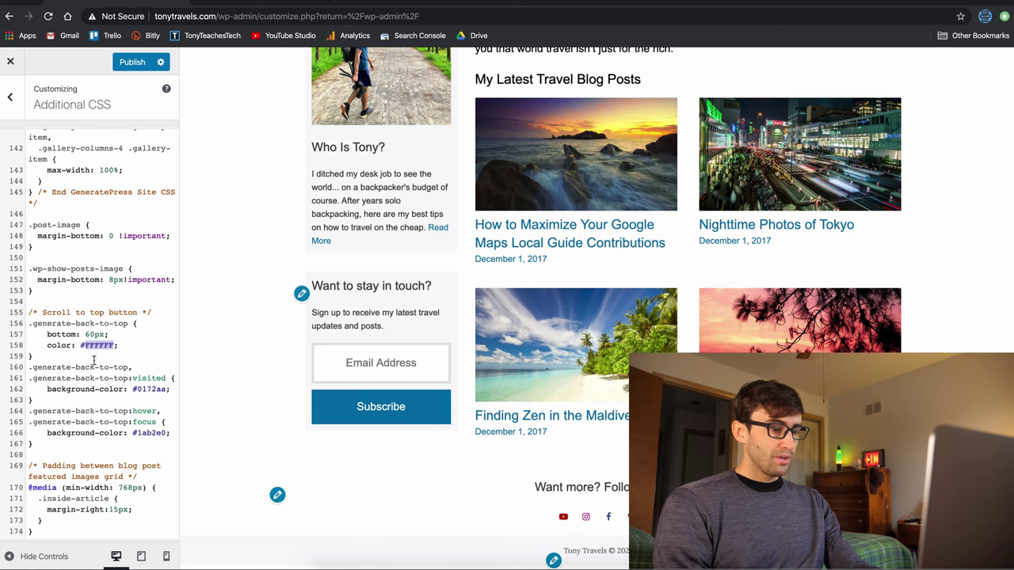
left_click_drag(76, 367, 151, 380)
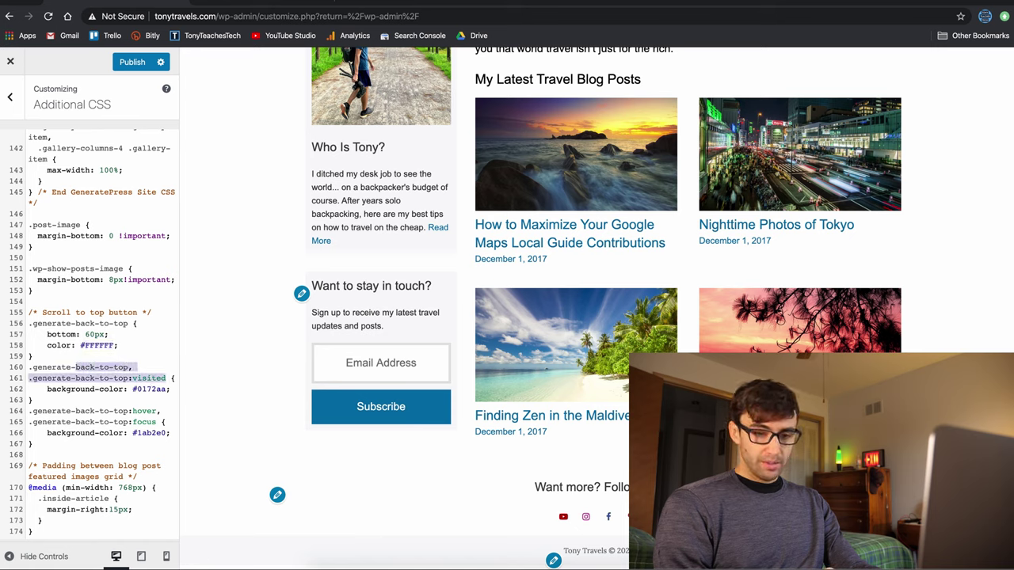
double_click(150, 389)
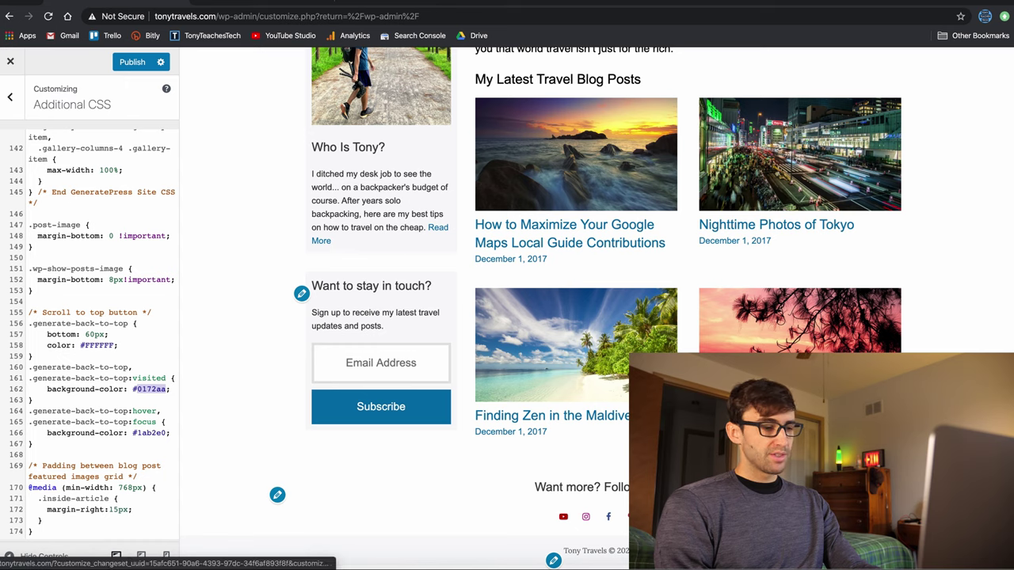
left_click(78, 445)
left_click_drag(78, 445, 25, 317)
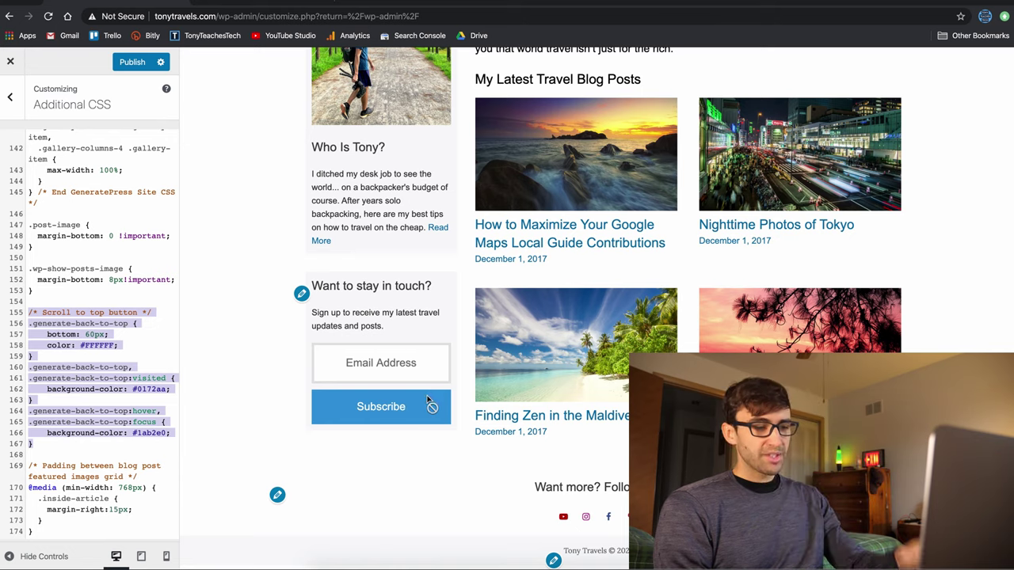
Open the Travel Blog page in the customizer preview and view its grid of post images.
scroll(501, 348, "up", 5)
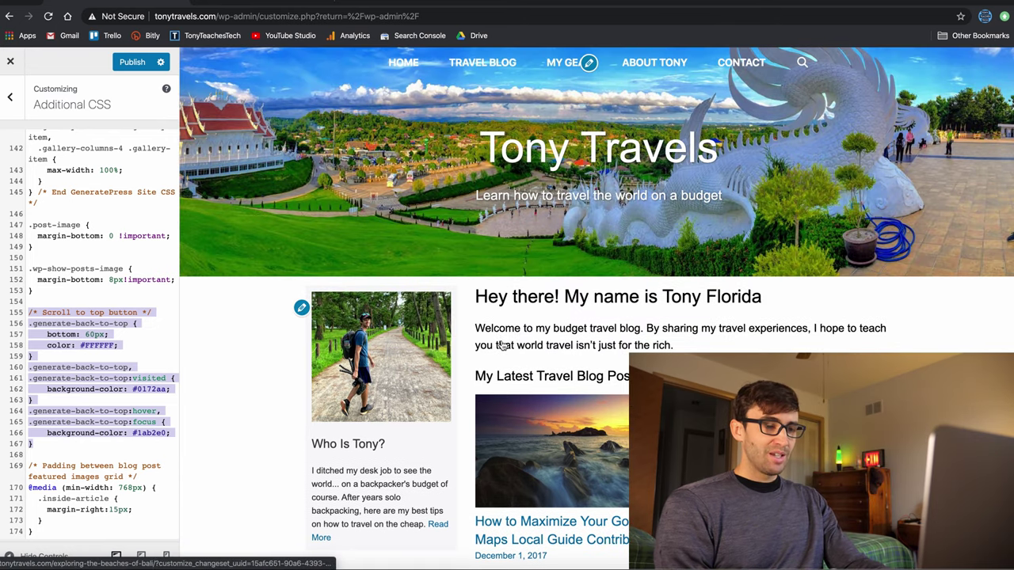
left_click(466, 65)
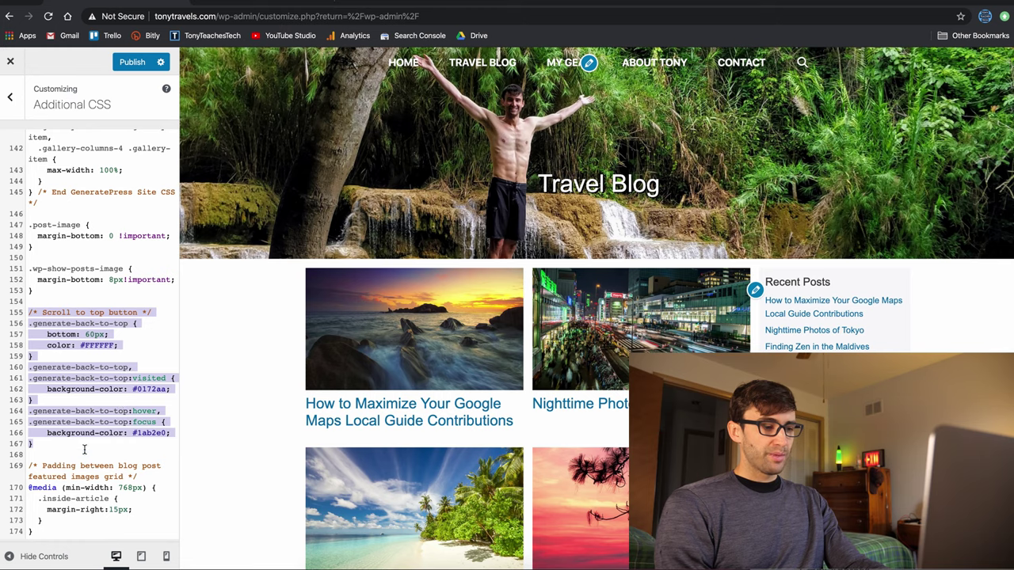
left_click(84, 449)
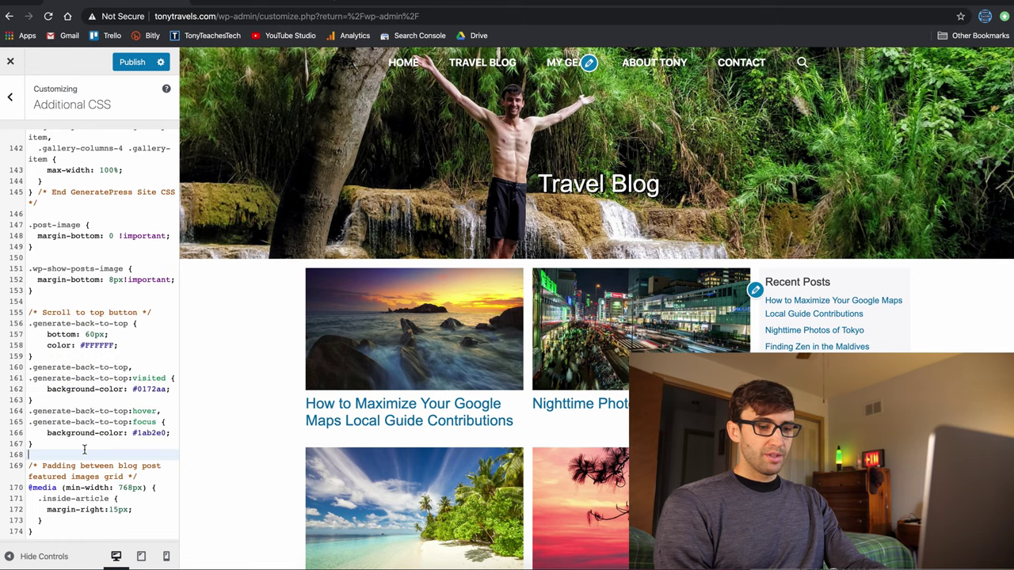
scroll(494, 434, "down", 3)
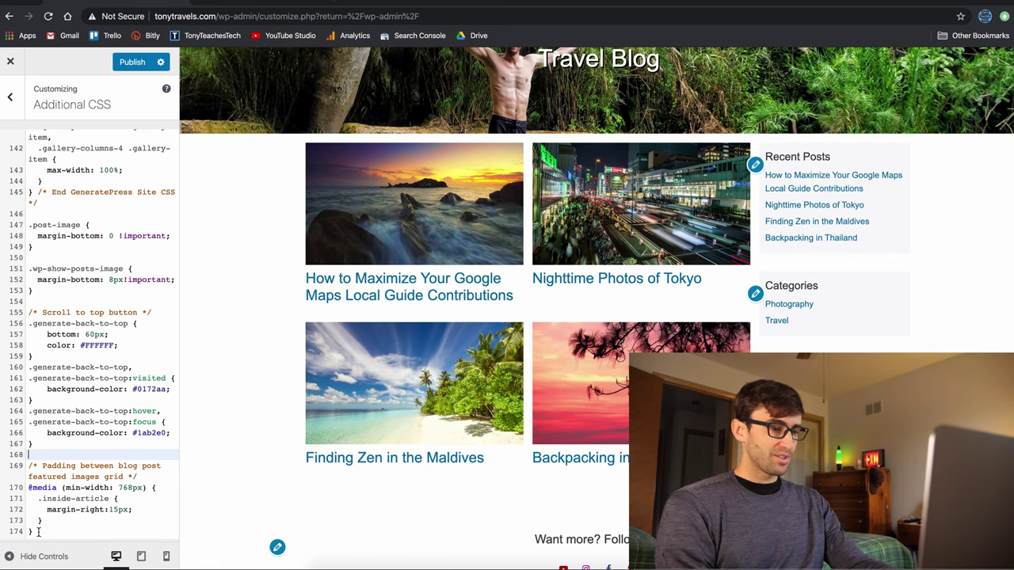
Cut the featured-image grid padding rule from the Additional CSS, compare the blog grid without it, and paste the rule back.
left_click_drag(38, 532, 21, 471)
key("ctrl+c")
key("BackSpace")
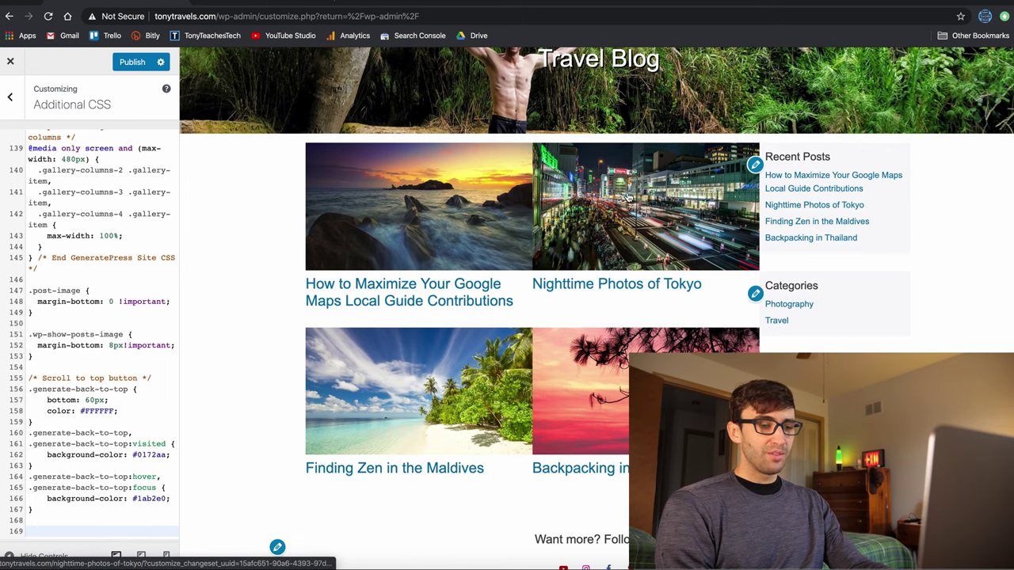
scroll(486, 213, "up", 3)
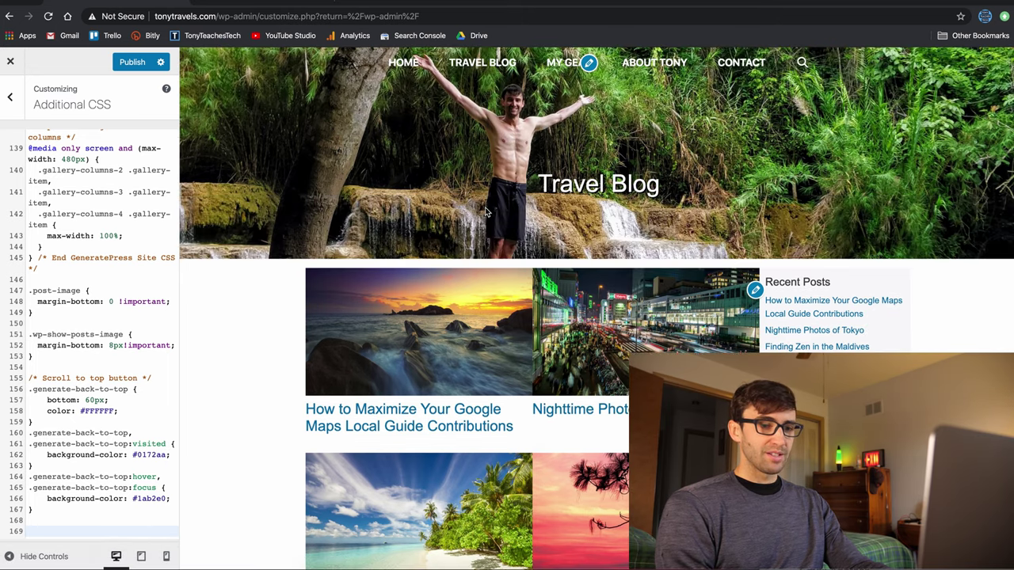
scroll(486, 212, "down", 3)
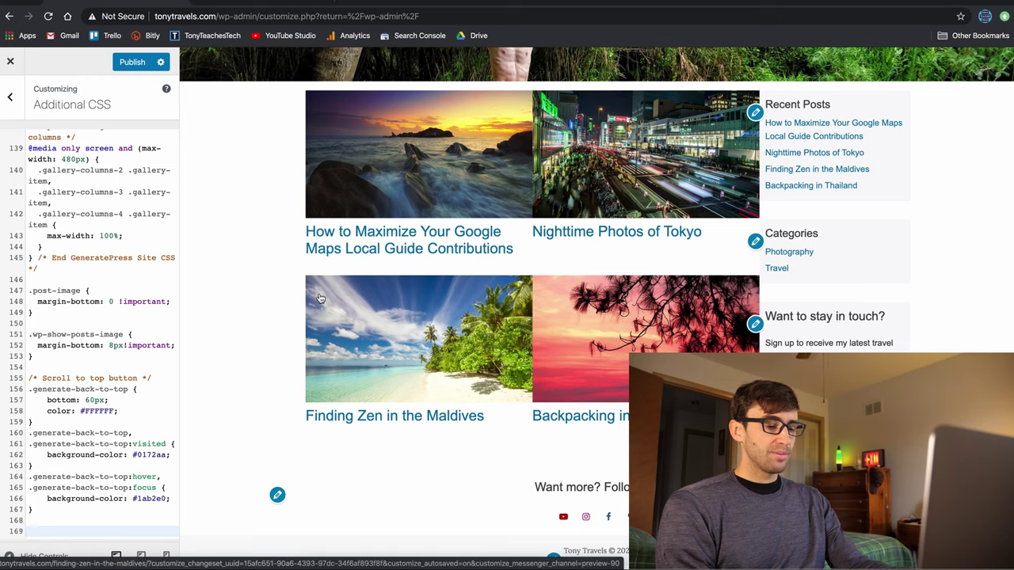
key("ctrl+v")
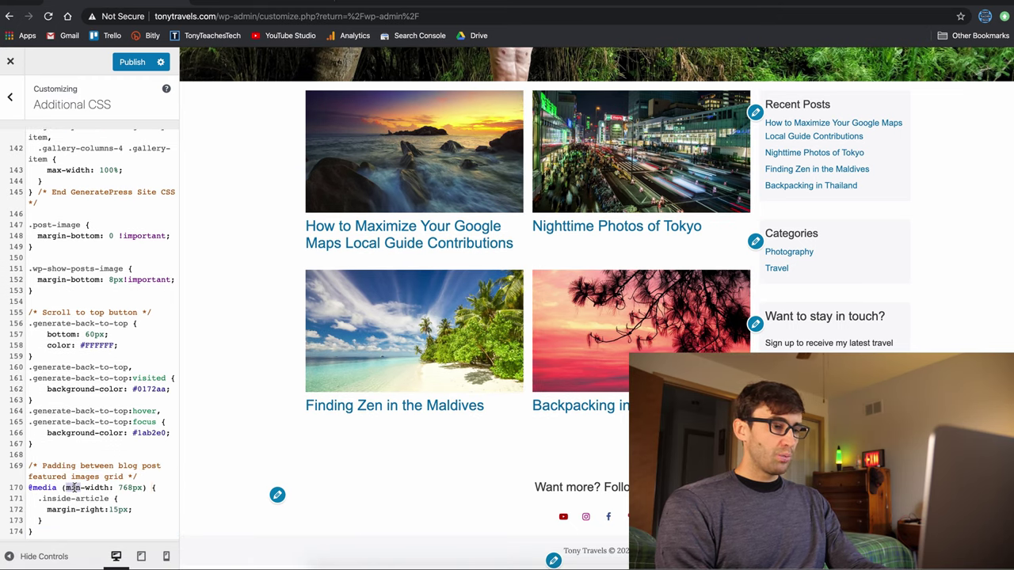
Highlight the media query's min-width condition and check the Travel Blog page in the mobile preview.
double_click(93, 489)
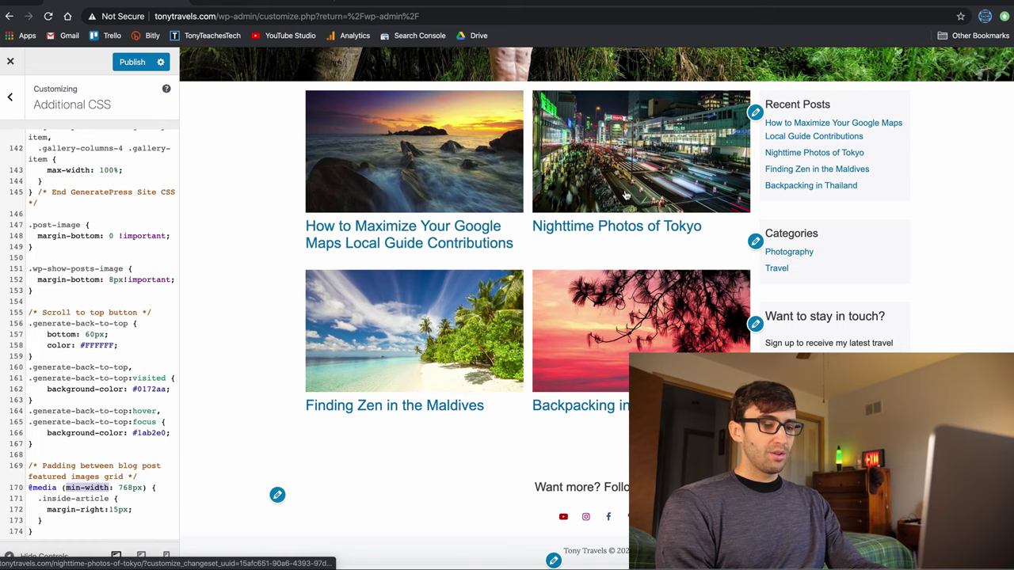
left_click(165, 558)
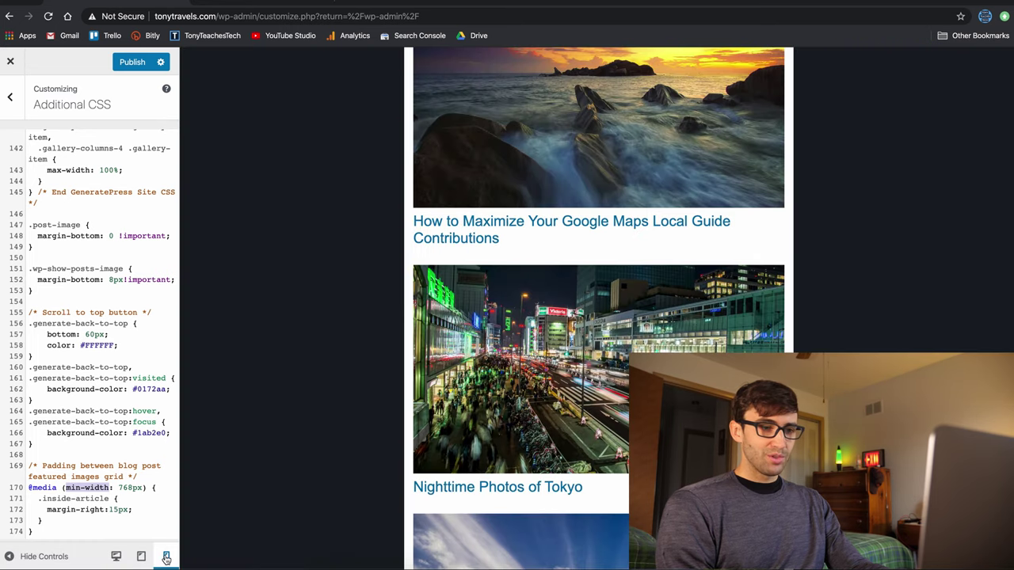
scroll(468, 327, "down", 2)
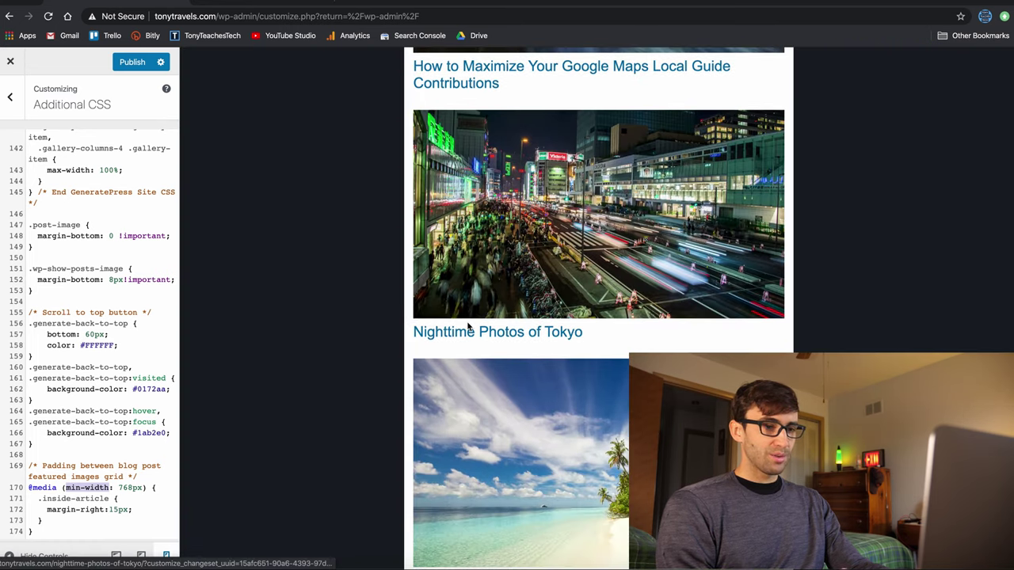
Cut the grid padding rule again, compare the blog page in the mobile and desktop previews, and restore the rule.
left_click_drag(39, 533, 26, 472)
key("super+c")
key("BackSpace")
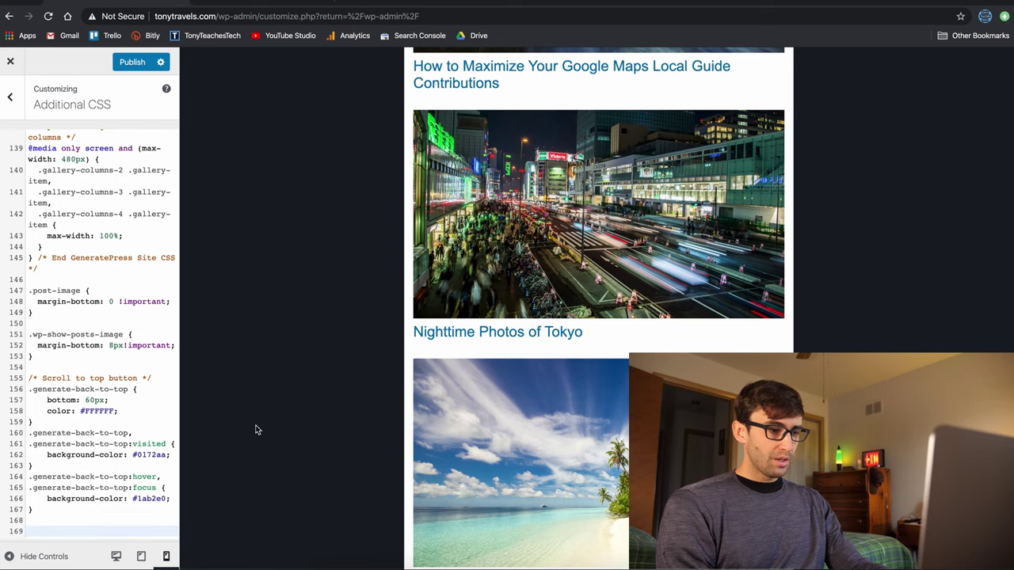
scroll(468, 357, "down", 2)
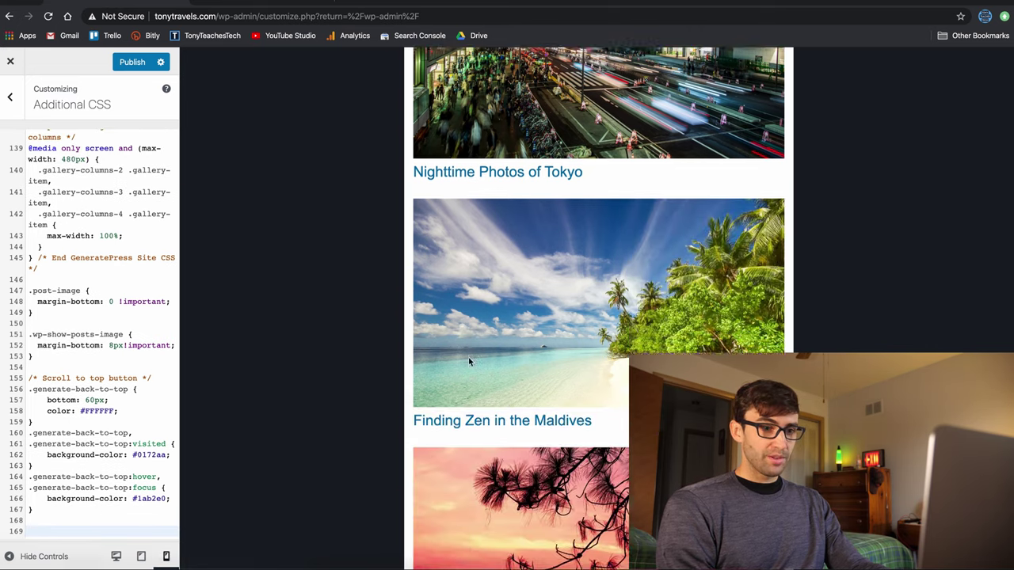
scroll(468, 357, "up", 5)
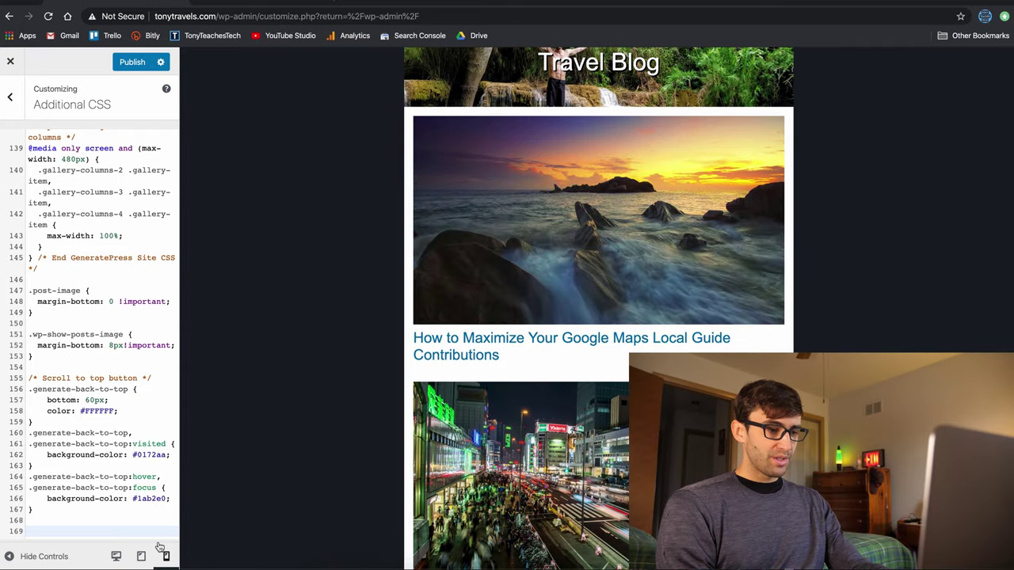
left_click(115, 556)
scroll(289, 445, "down", 3)
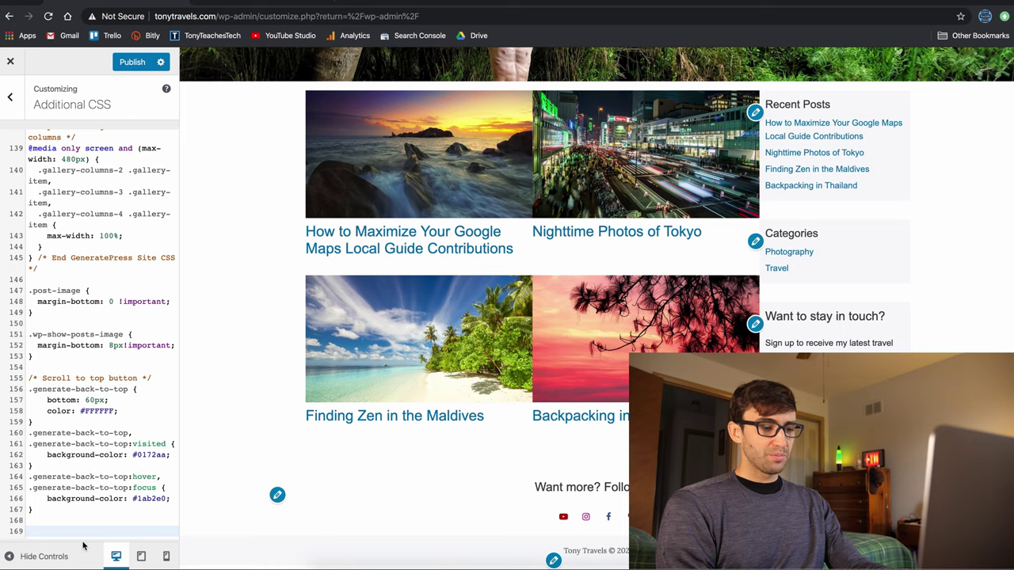
key("super+v")
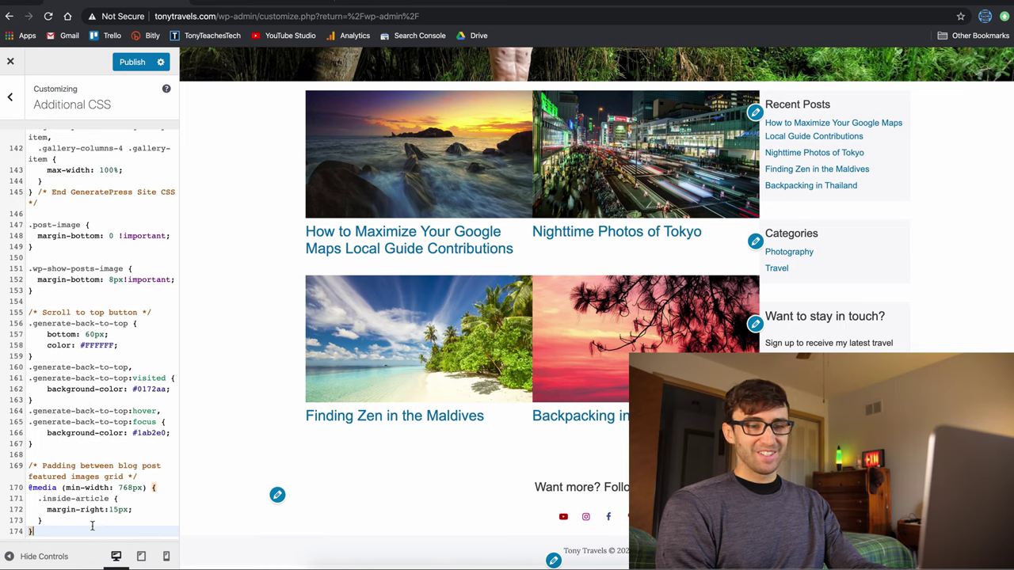
Check the Travel Blog grid spacing in the tablet preview and return to the desktop preview.
left_click(85, 453)
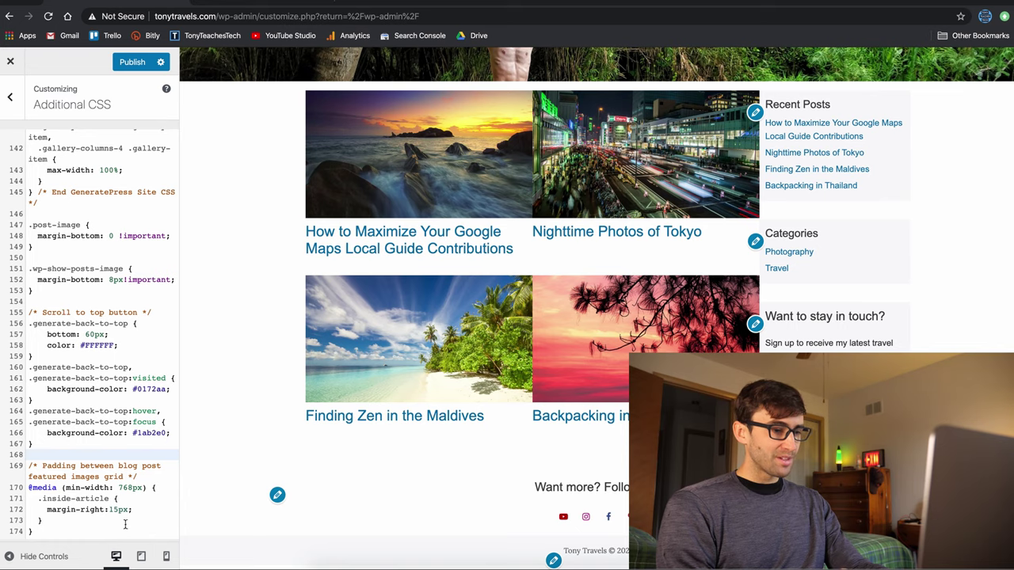
left_click(141, 556)
left_click(115, 556)
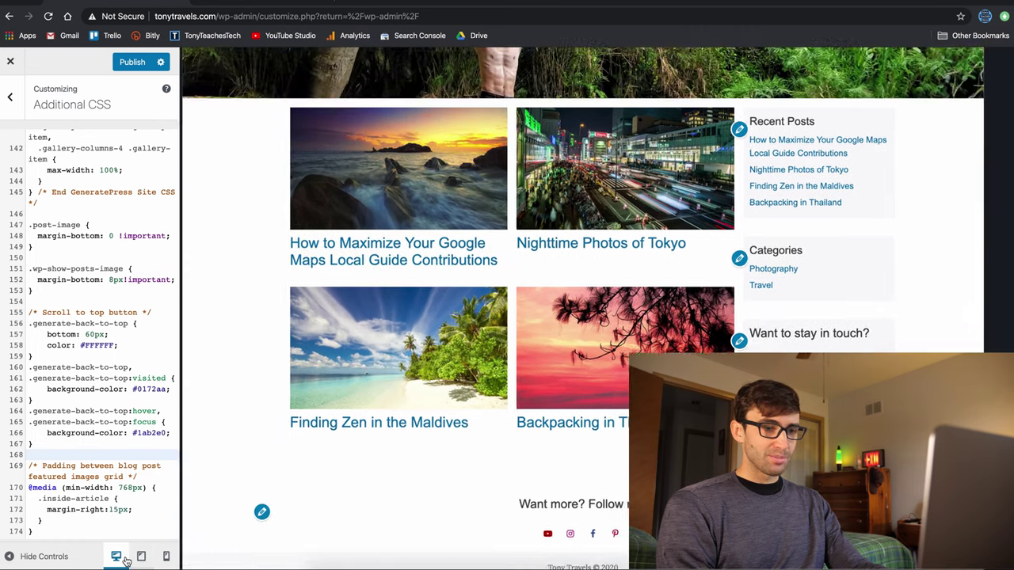
scroll(577, 282, "up", 5)
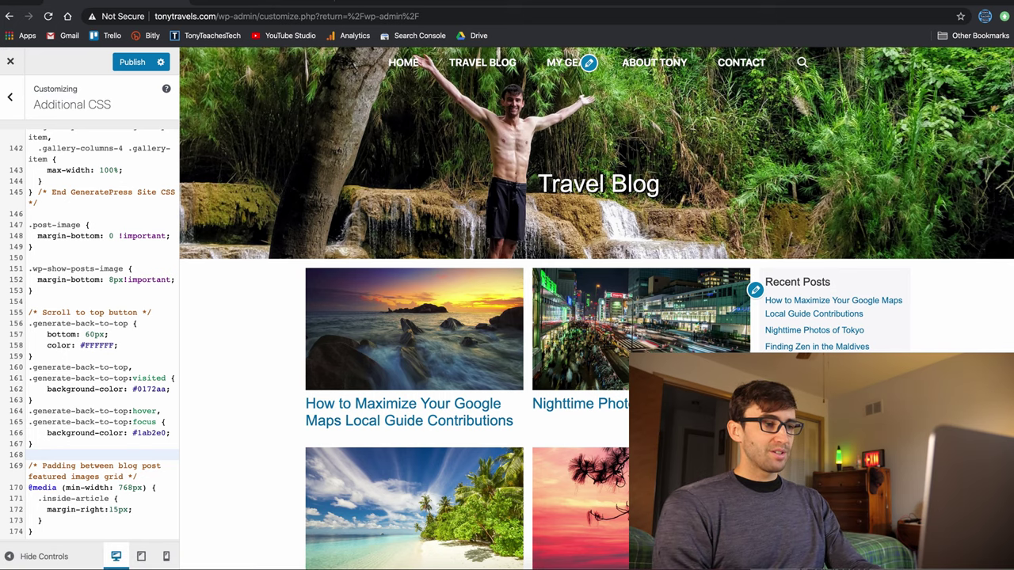
Leave the Additional CSS section and publish the customizer changes.
left_click(7, 96)
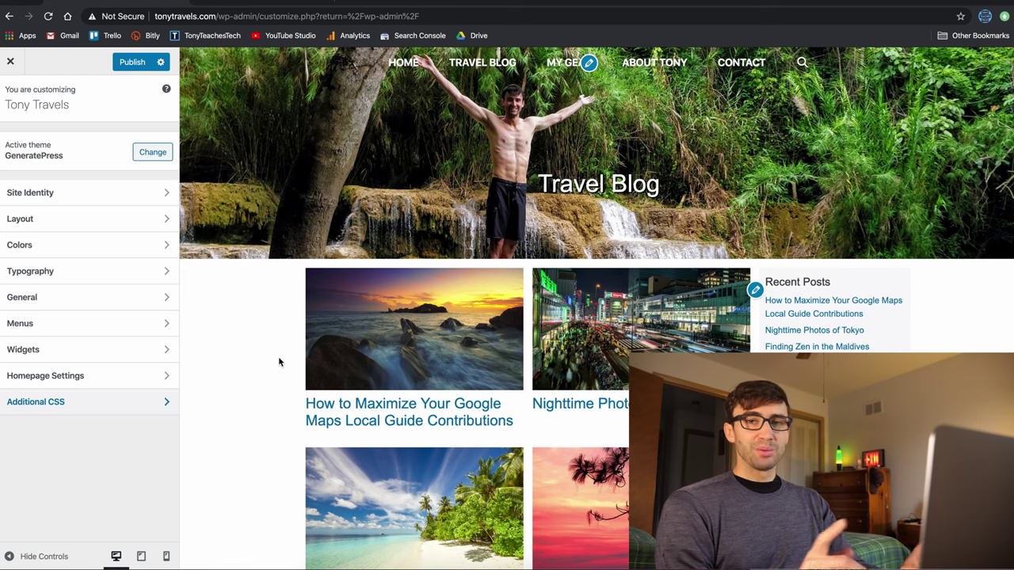
left_click(129, 63)
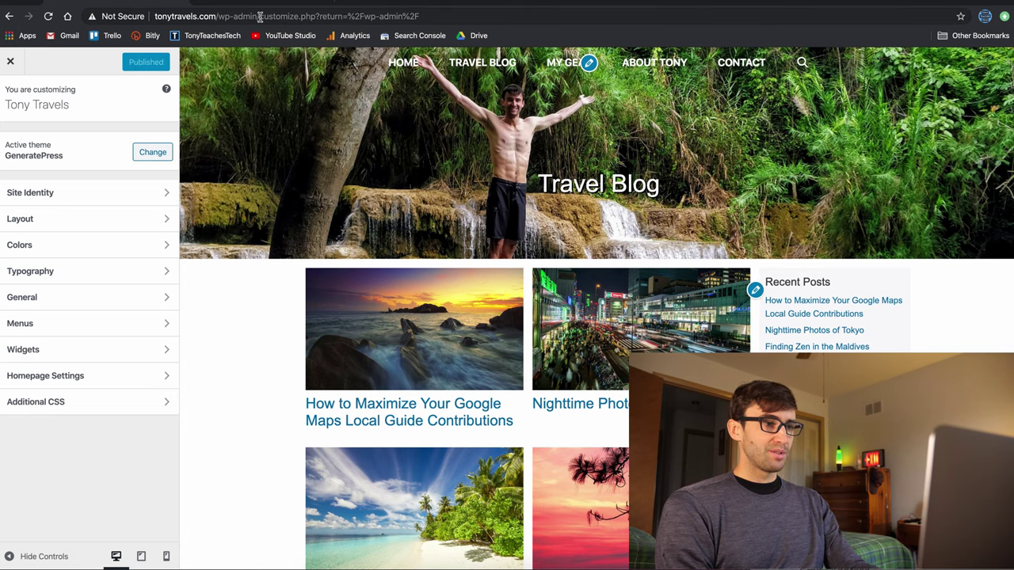
Go to the WordPress dashboard at tonytravels.com/wp-admin/ and open the theme's Elements list.
left_click_drag(259, 16, 419, 15)
key("BackSpace")
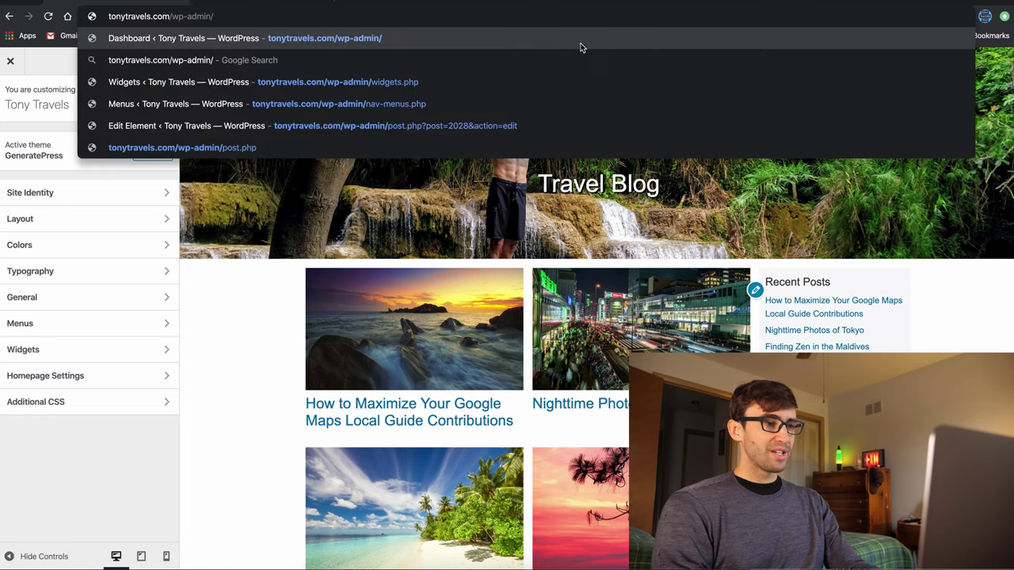
key("Return")
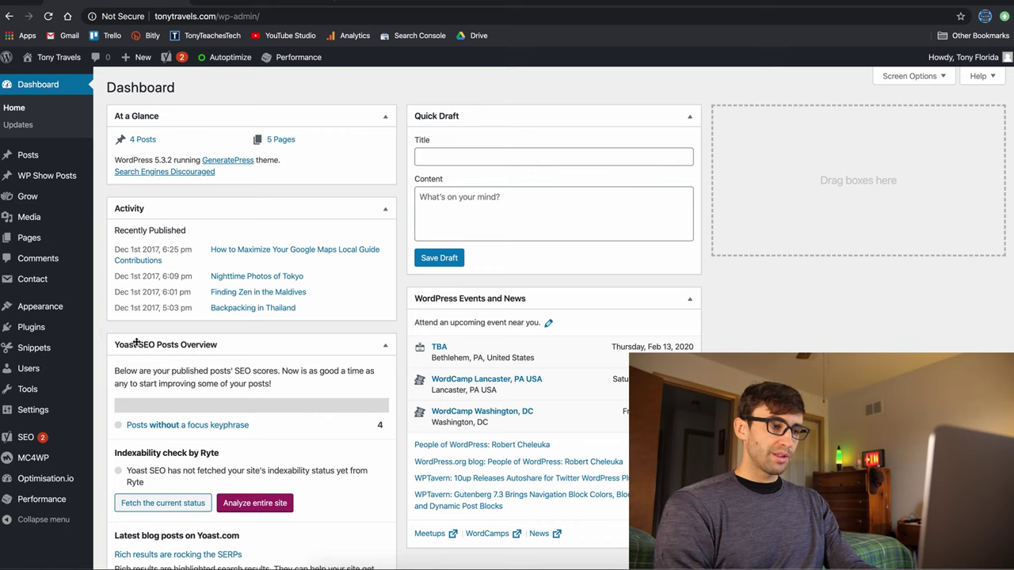
mouse_move(77, 350)
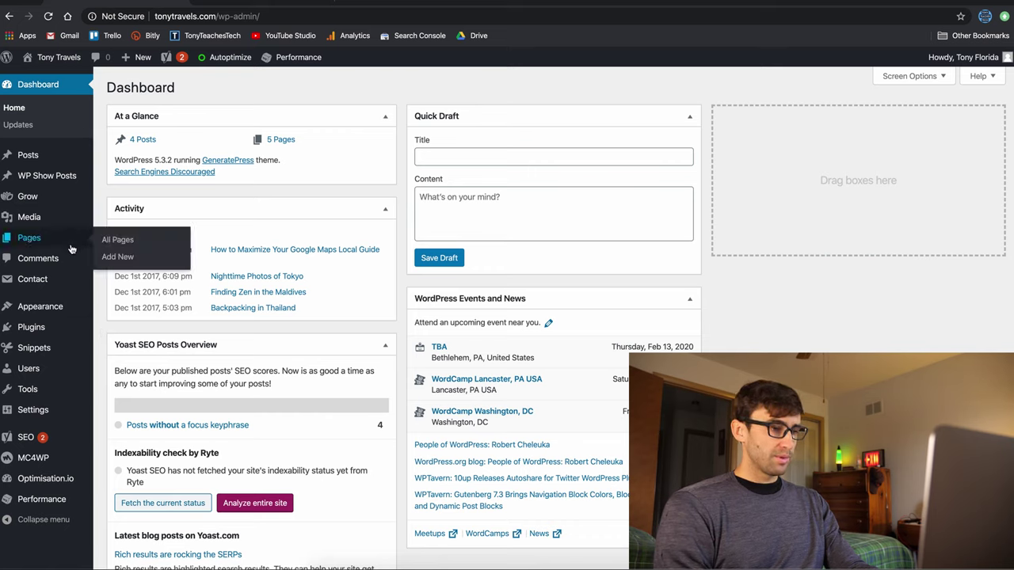
mouse_move(62, 305)
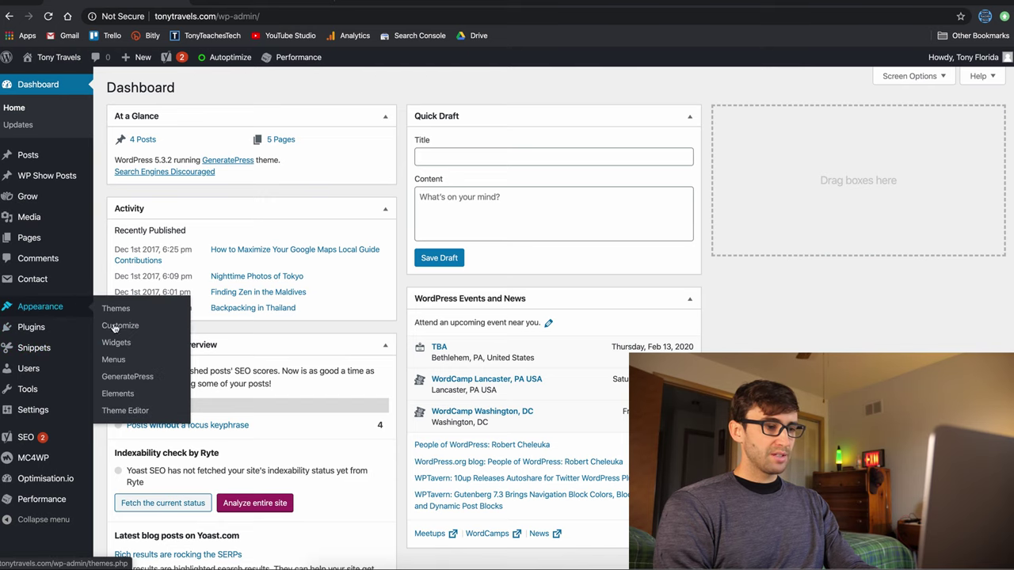
left_click(119, 393)
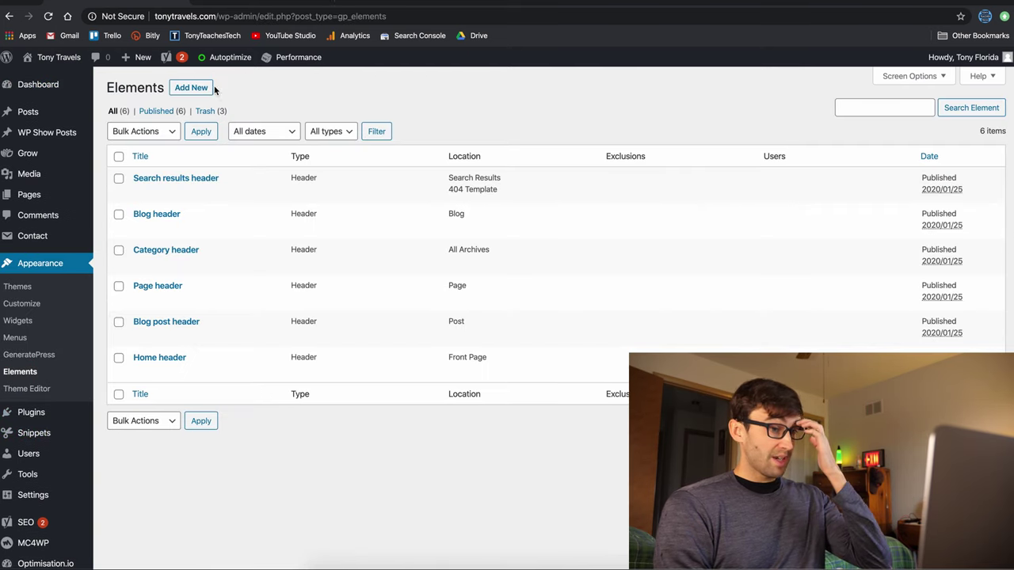
Switch to the live site and view the Travel Blog page's header and post grid.
key("ctrl+Tab")
scroll(355, 145, "up", 10)
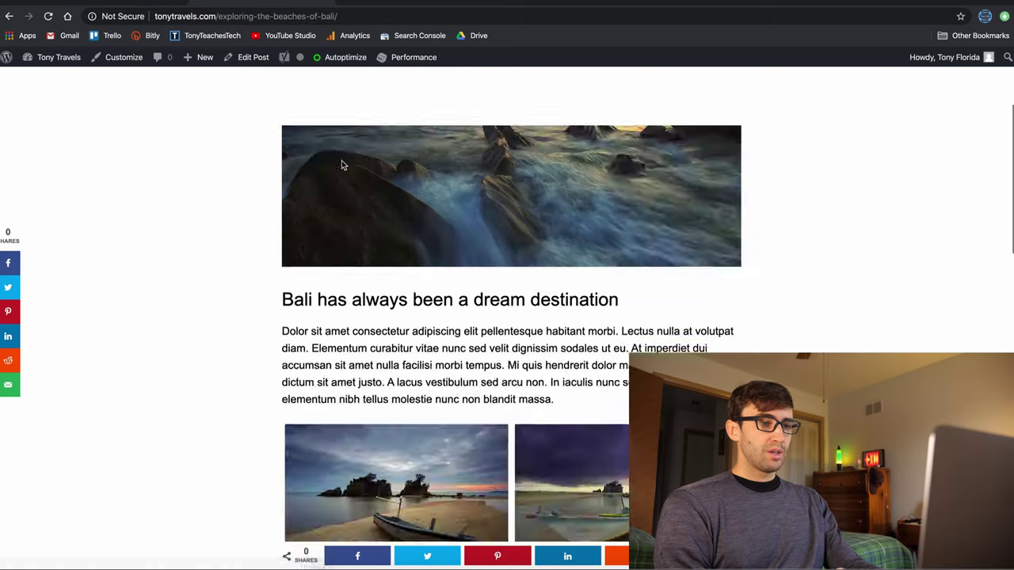
left_click(378, 84)
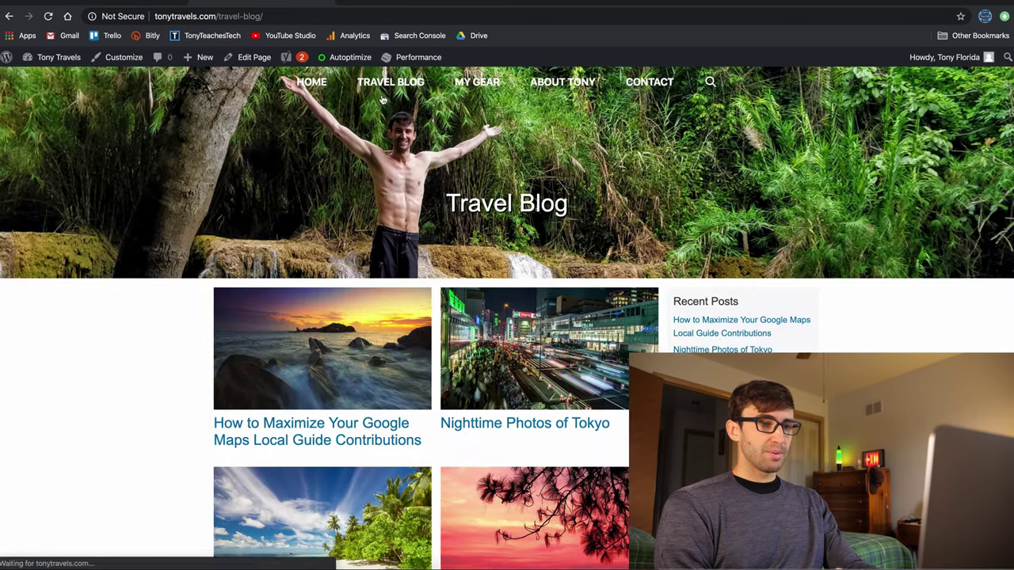
scroll(409, 253, "down", 1)
scroll(408, 253, "down", 3)
scroll(408, 253, "up", 5)
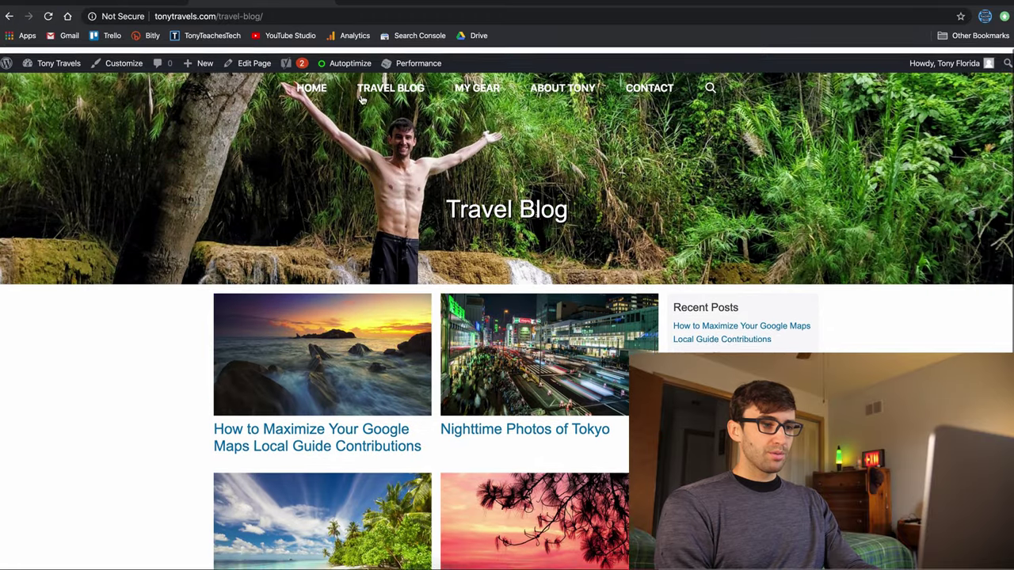
View the live site's home page header and compare it with the Travel Blog page.
left_click(314, 81)
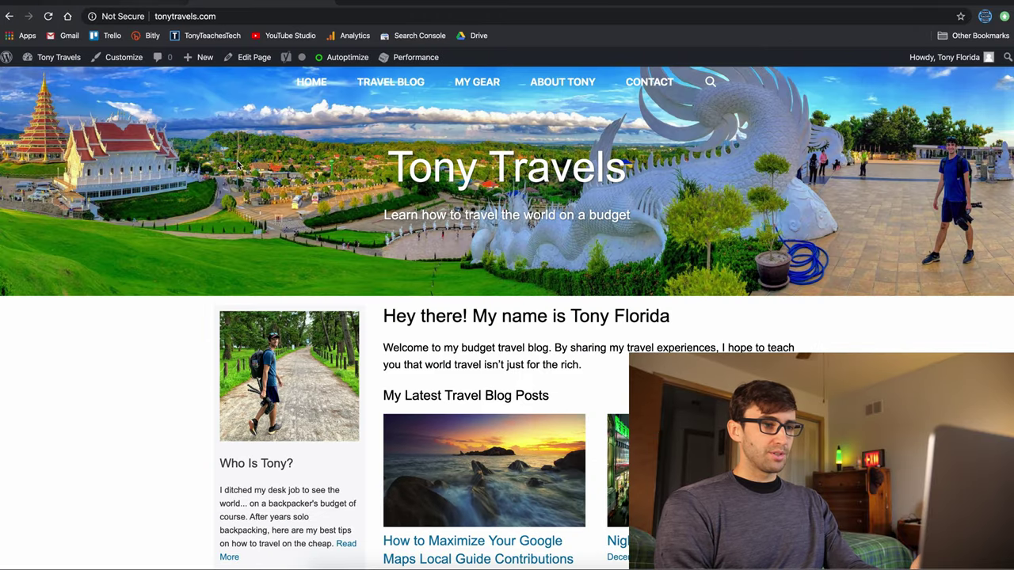
scroll(238, 164, "down", 1)
scroll(238, 164, "up", 1)
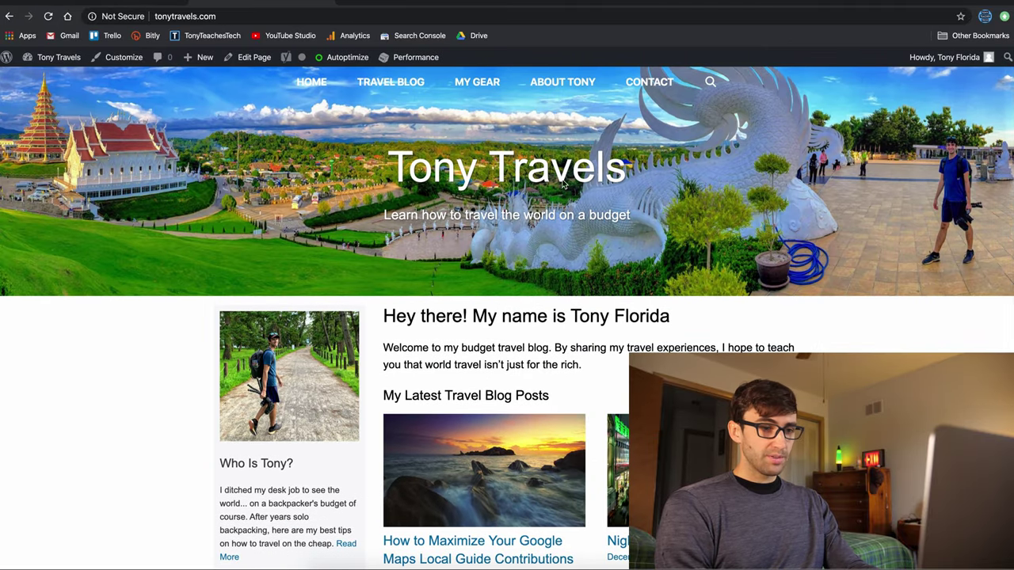
left_click(170, 3)
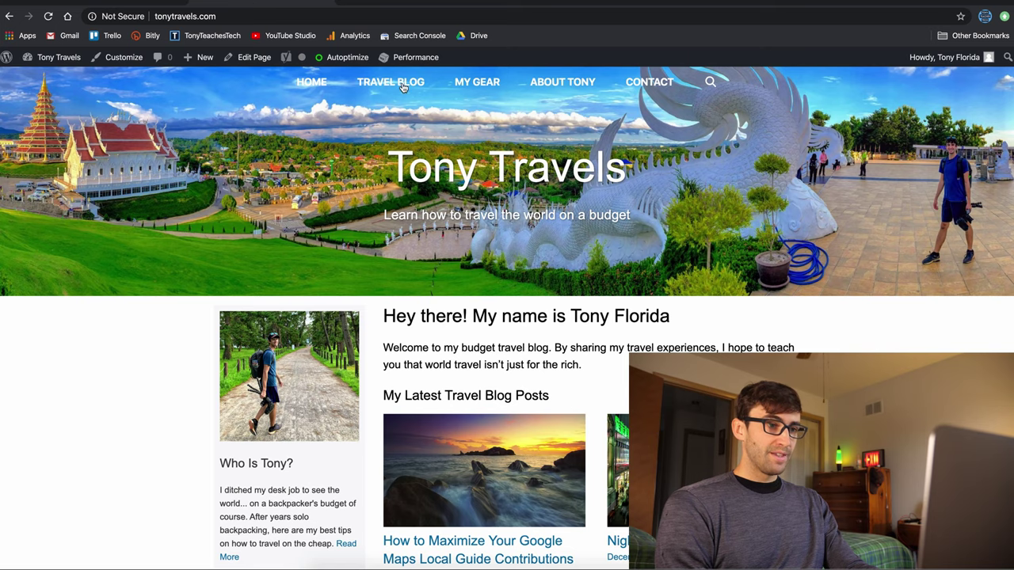
left_click(396, 83)
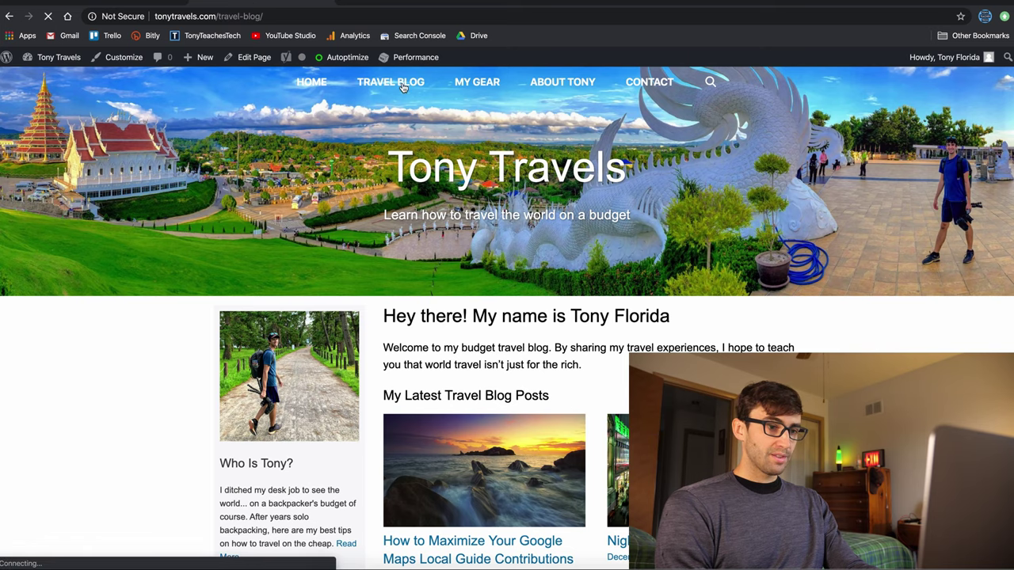
Return to the Elements list and open the Home header element for editing.
key("super+bracketleft")
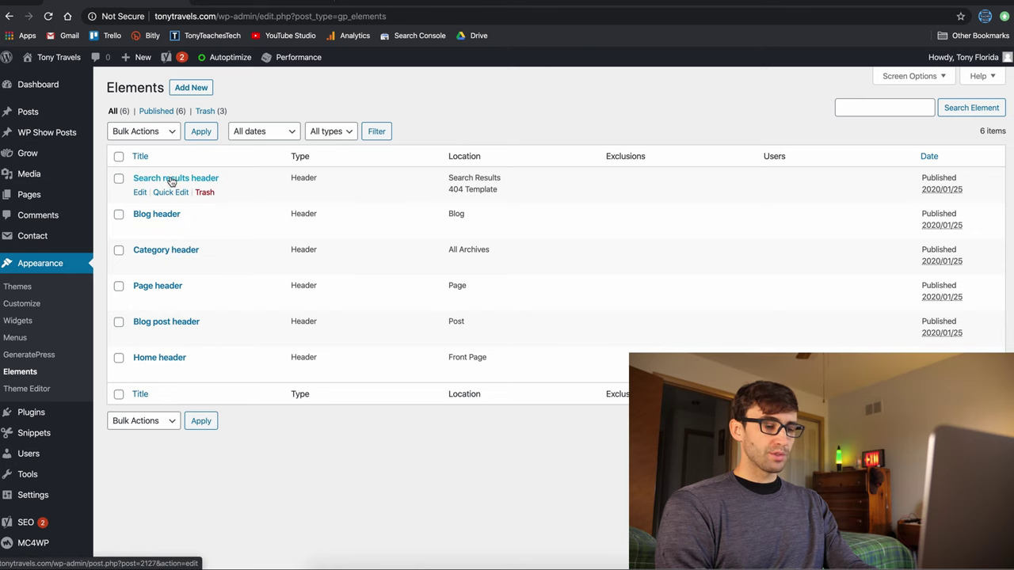
scroll(170, 328, "down", 1)
left_click(140, 342)
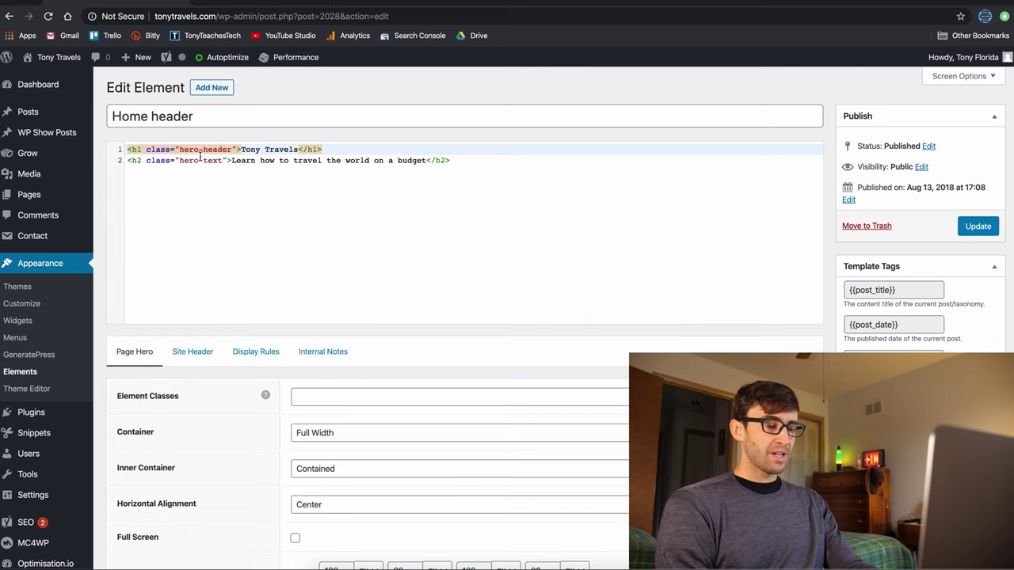
Examine the Home header's hero heading and tagline markup and compare it with the live home page header.
double_click(252, 151)
left_click_drag(252, 150, 277, 151)
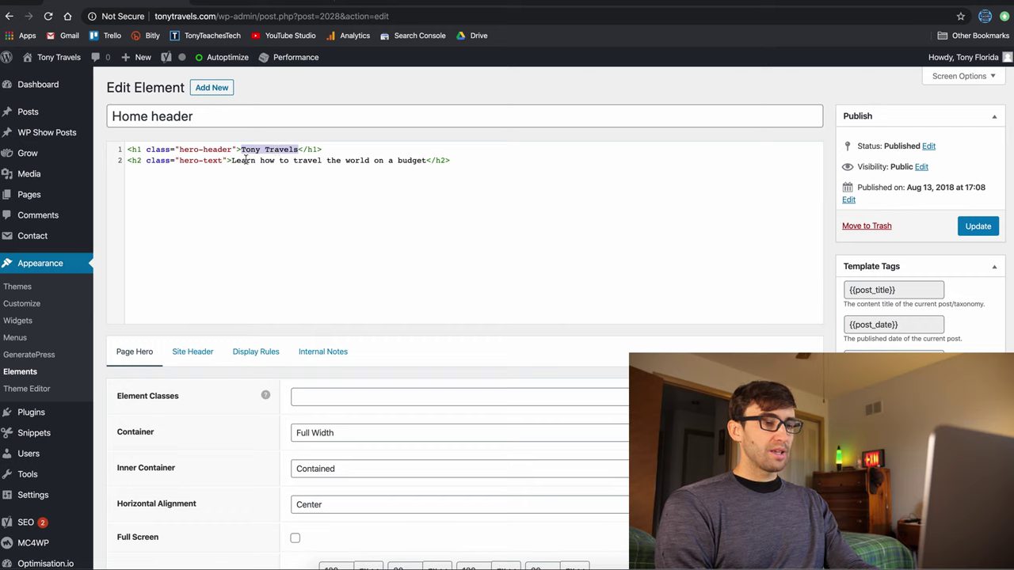
double_click(245, 160)
left_click_drag(245, 161, 409, 161)
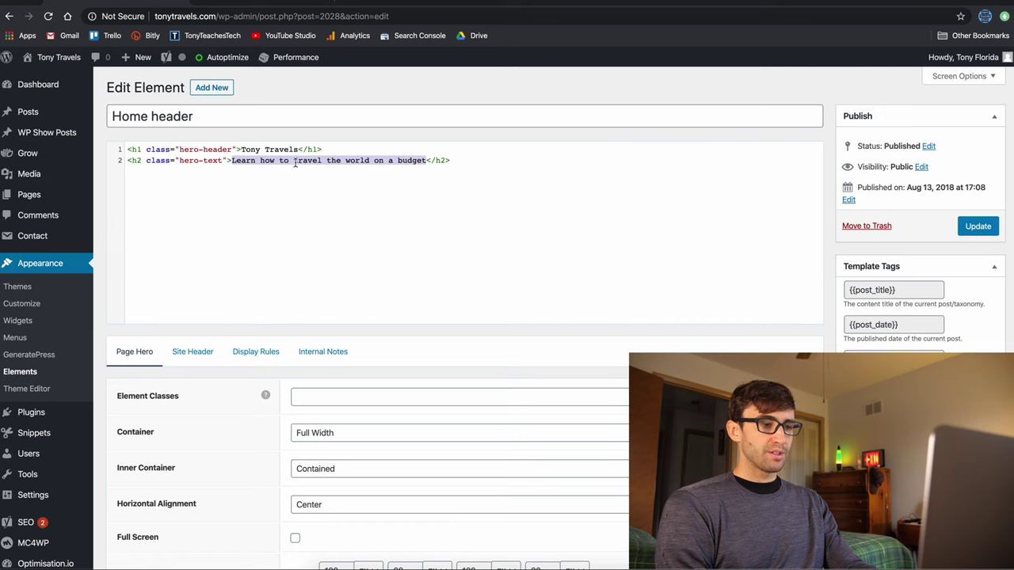
left_click_drag(453, 161, 116, 150)
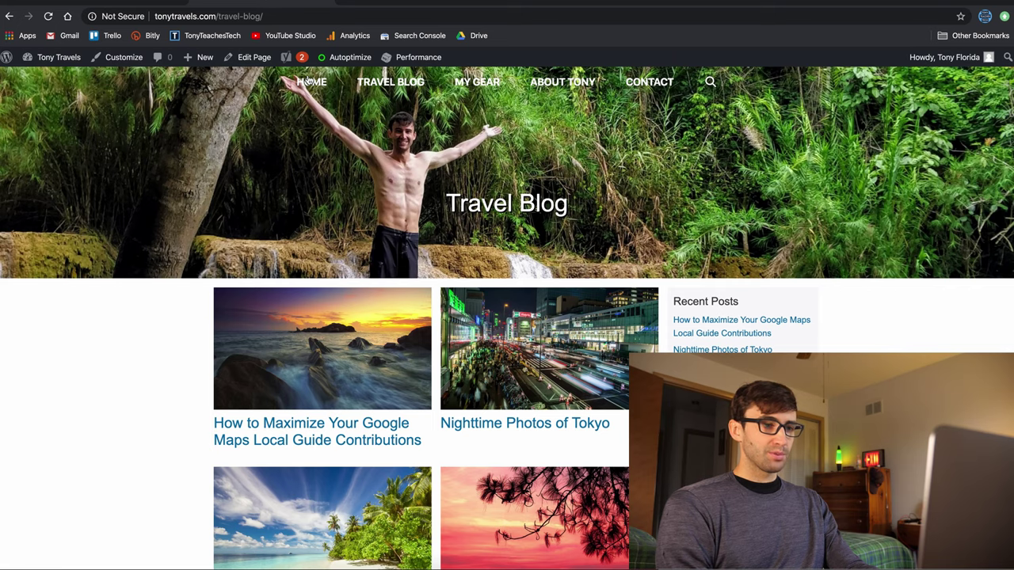
left_click(309, 82)
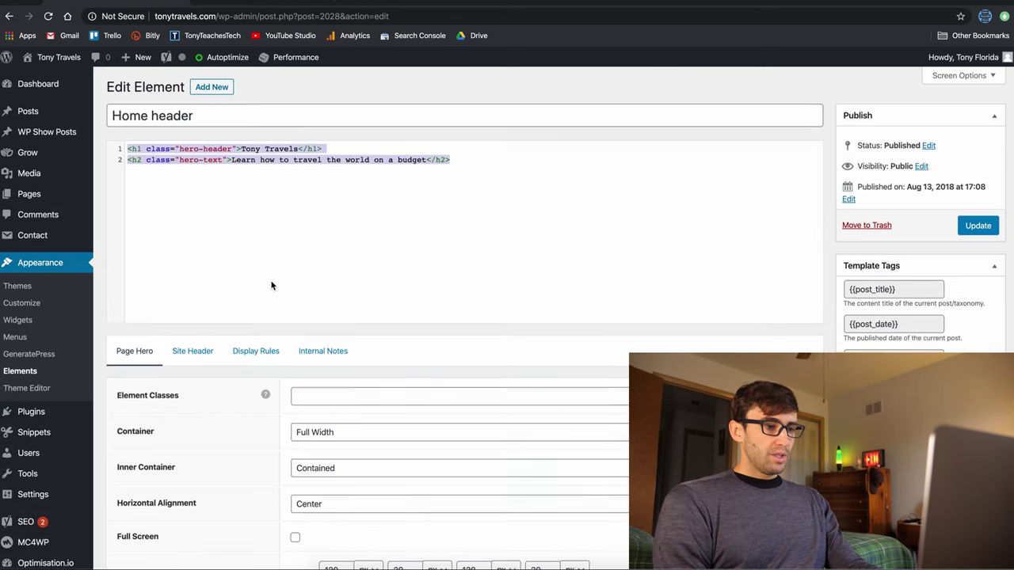
Review the Home header's Page Hero layout settings and view its custom background image in the media library.
scroll(271, 285, "down", 5)
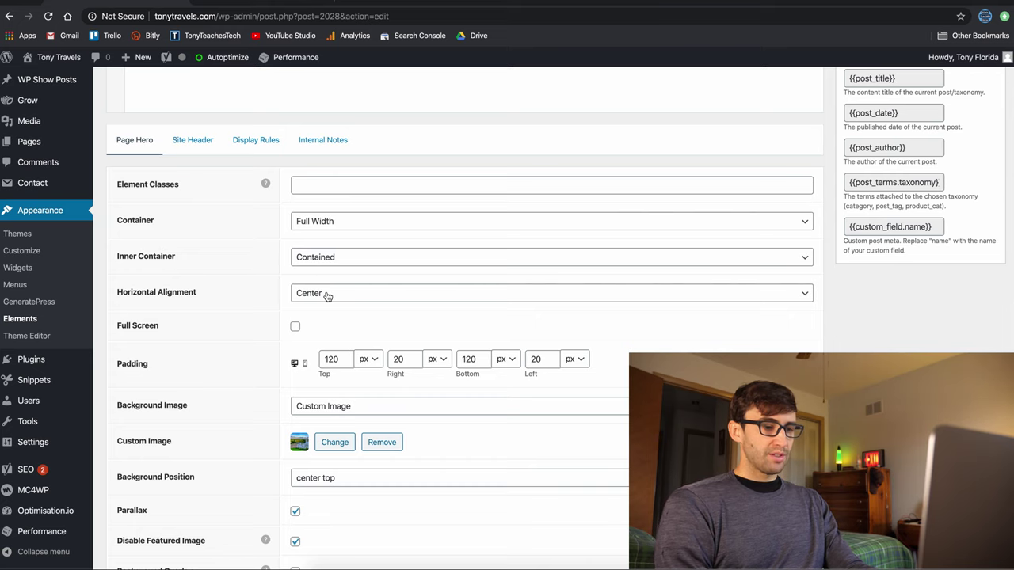
scroll(326, 295, "down", 2)
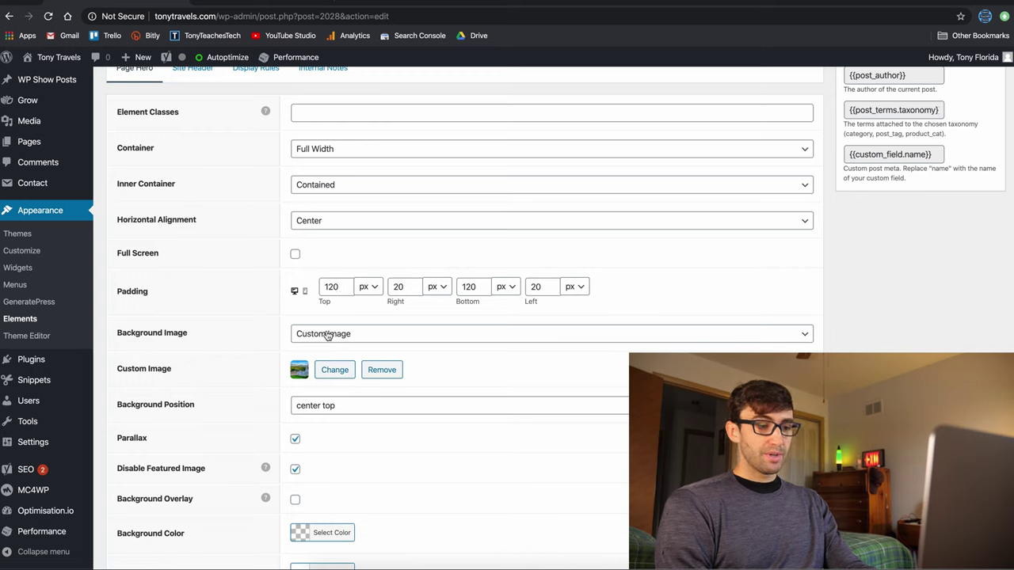
left_click(334, 371)
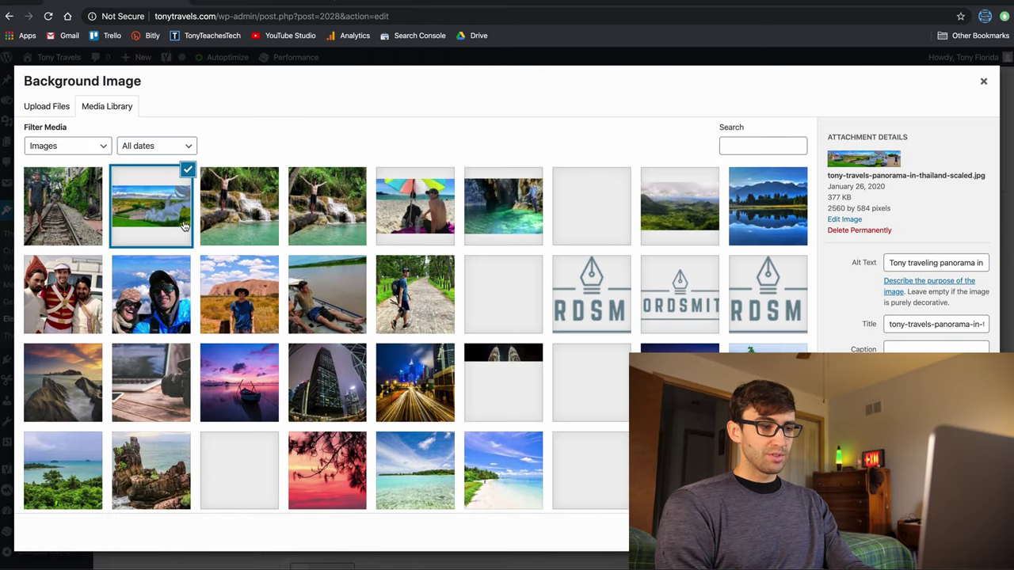
left_click(984, 82)
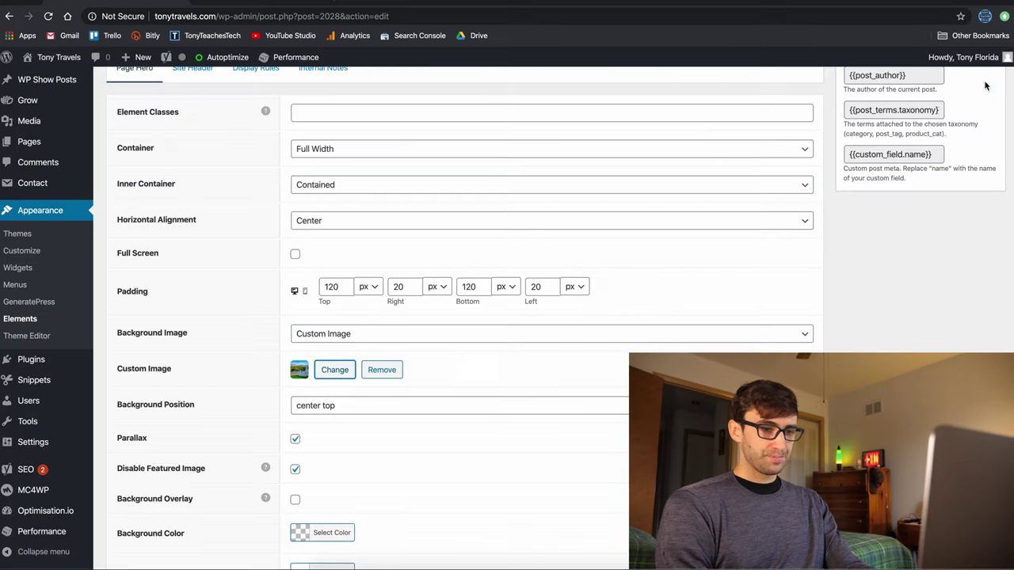
Review the remaining Page Hero settings, from background position and parallax to the text and link colors.
scroll(410, 394, "down", 3)
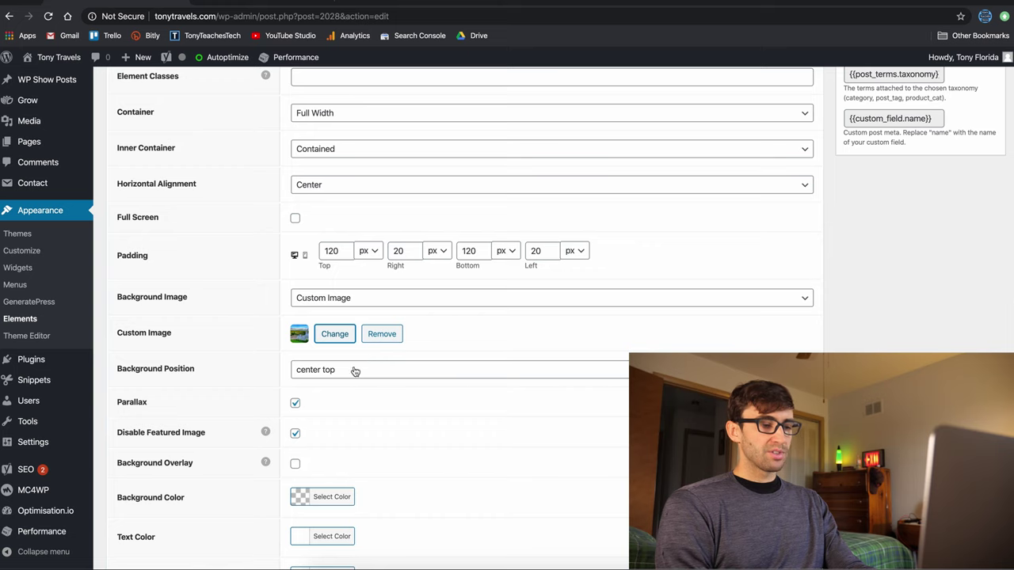
scroll(297, 358, "down", 1)
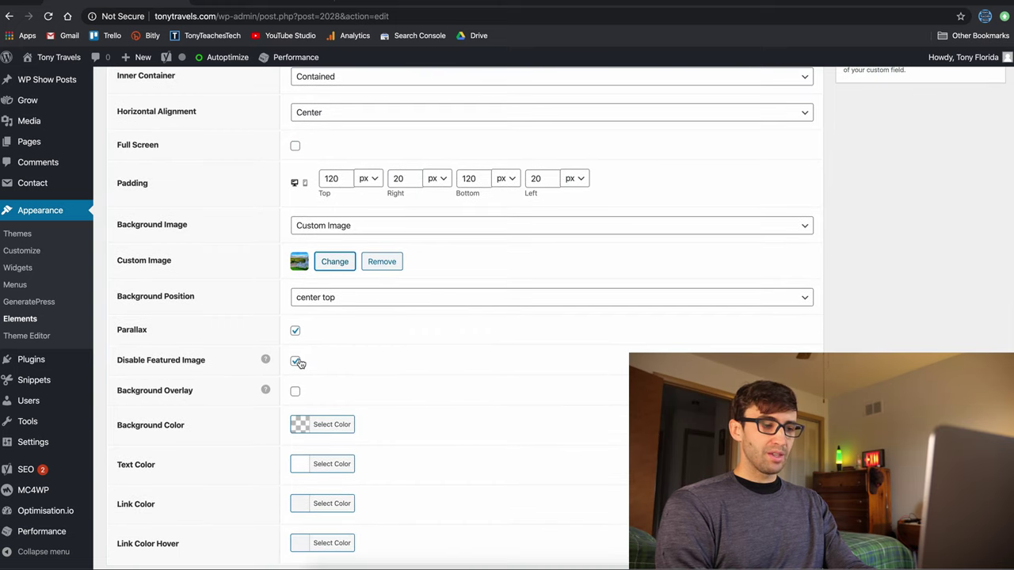
scroll(299, 363, "down", 2)
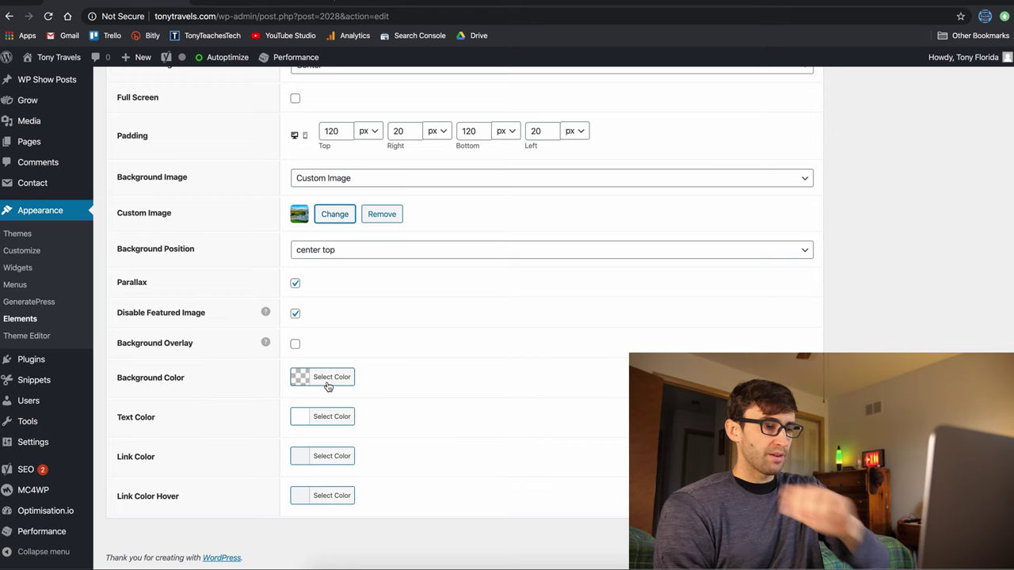
scroll(349, 386, "up", 10)
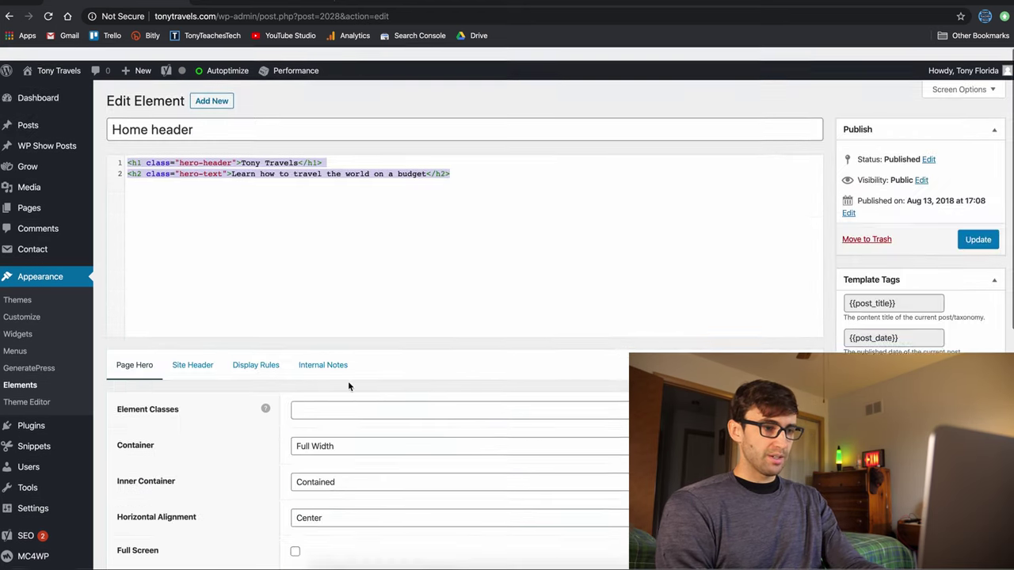
Set the Home header's Merge with Content option to No Merge and update the element.
left_click(199, 362)
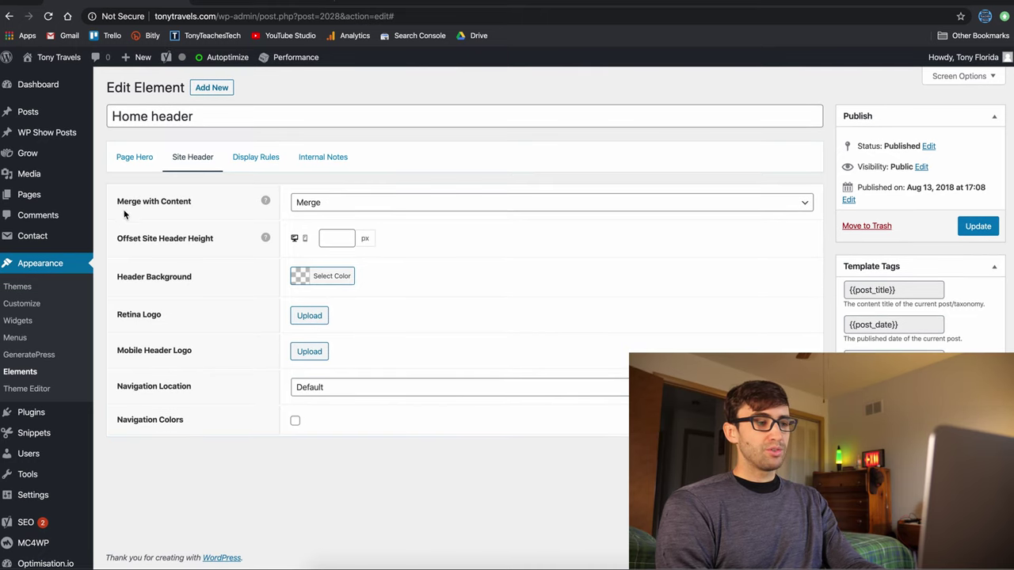
left_click(314, 204)
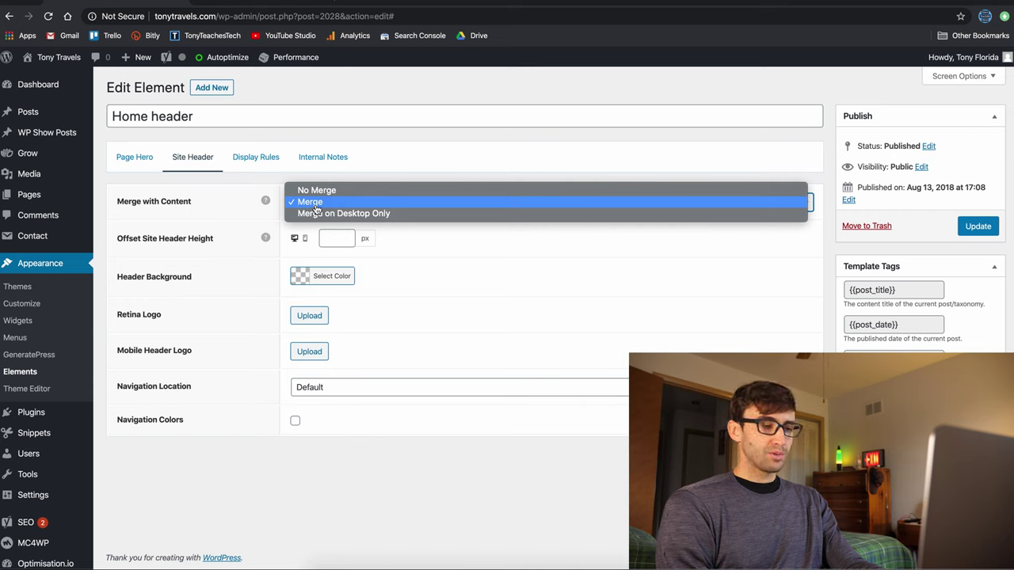
left_click(336, 197)
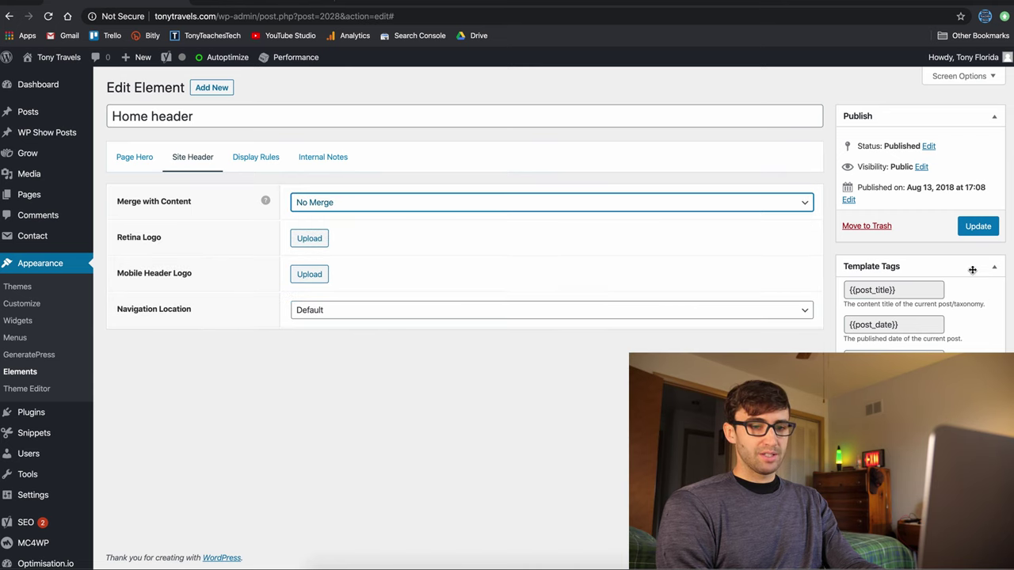
left_click(978, 226)
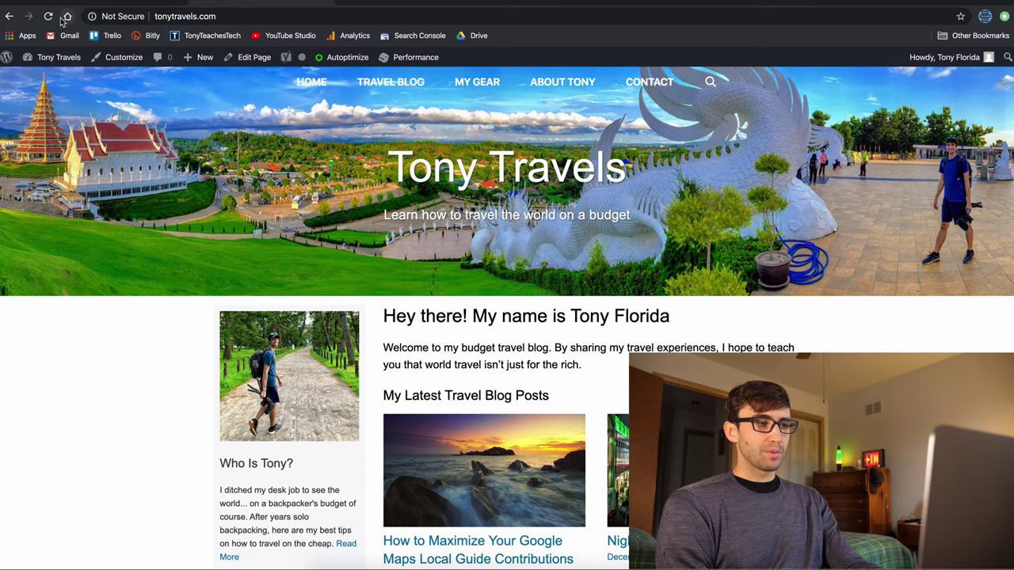
Reload the live home page, highlight the navigation menu text above the hero image, and return to the element editor.
left_click(51, 17)
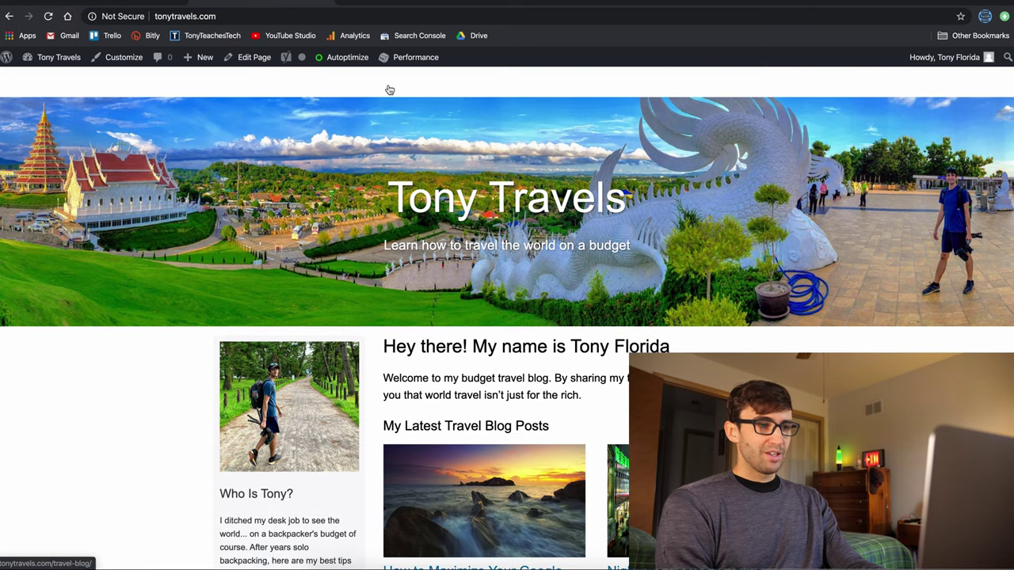
left_click_drag(282, 90, 677, 87)
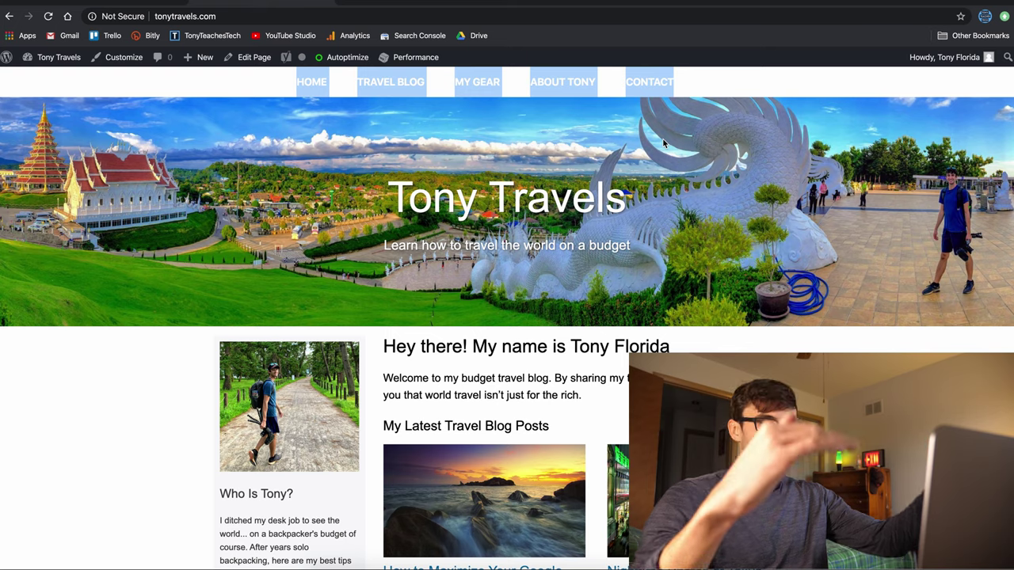
key("ctrl+shift+Tab")
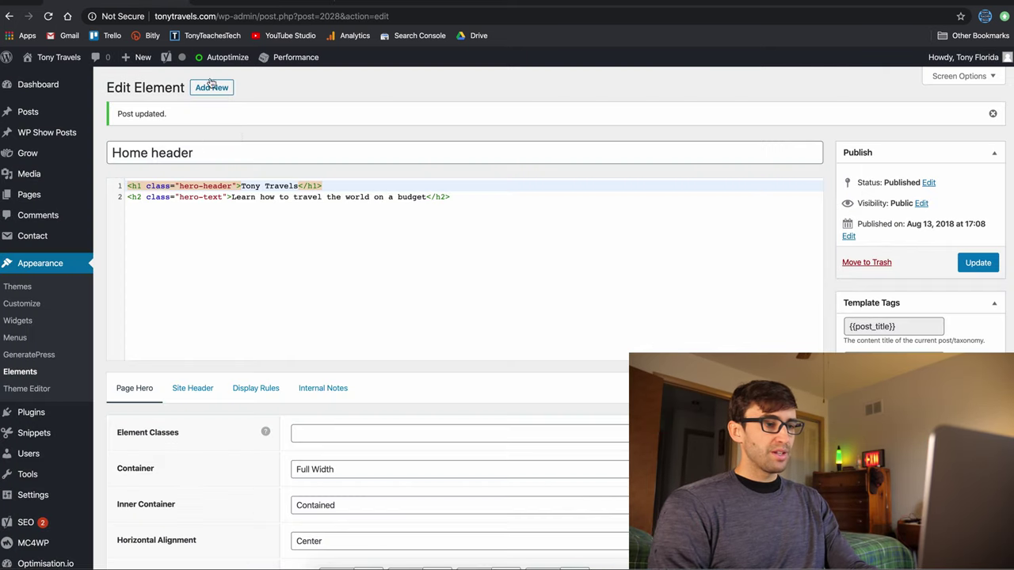
Set the Home header's Merge with Content option back to Merge, update the element, and reload the live home page.
left_click(194, 387)
left_click(318, 238)
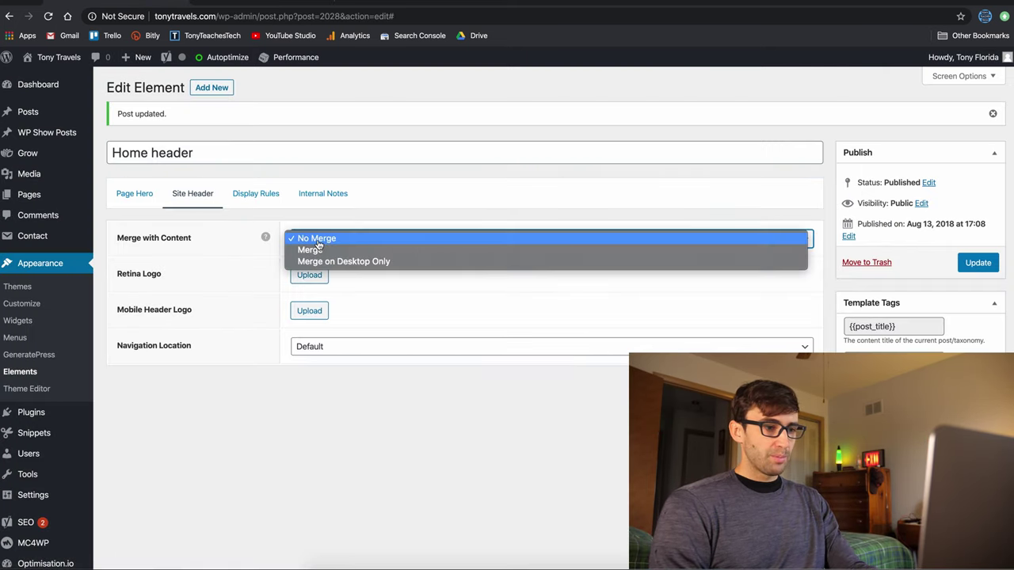
left_click(325, 250)
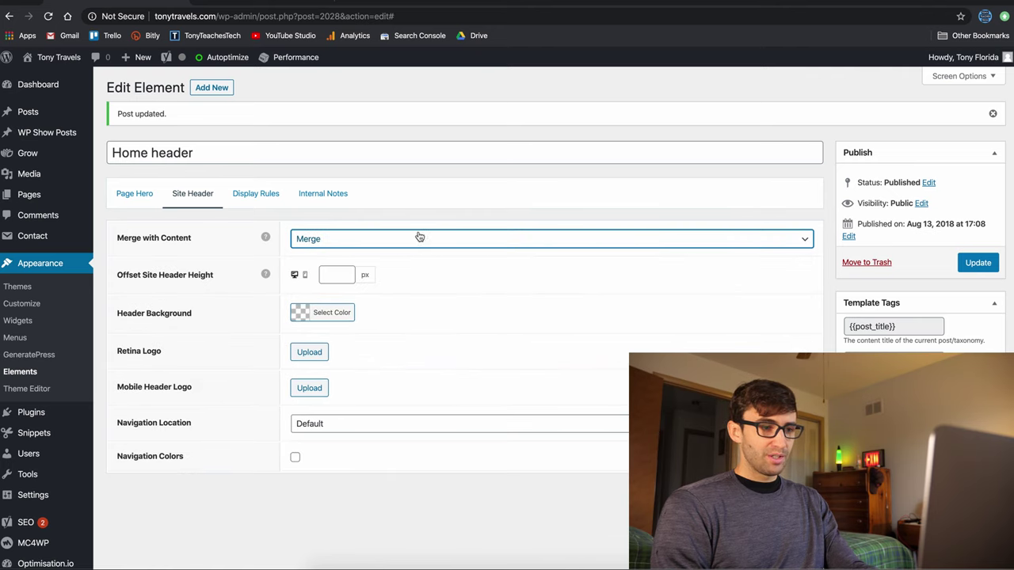
left_click(349, 237)
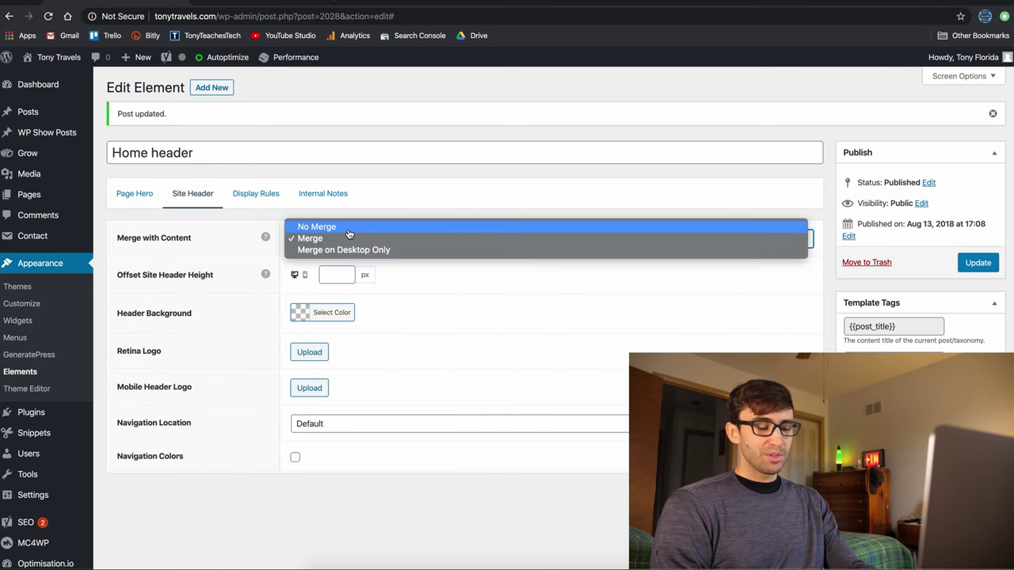
left_click(486, 204)
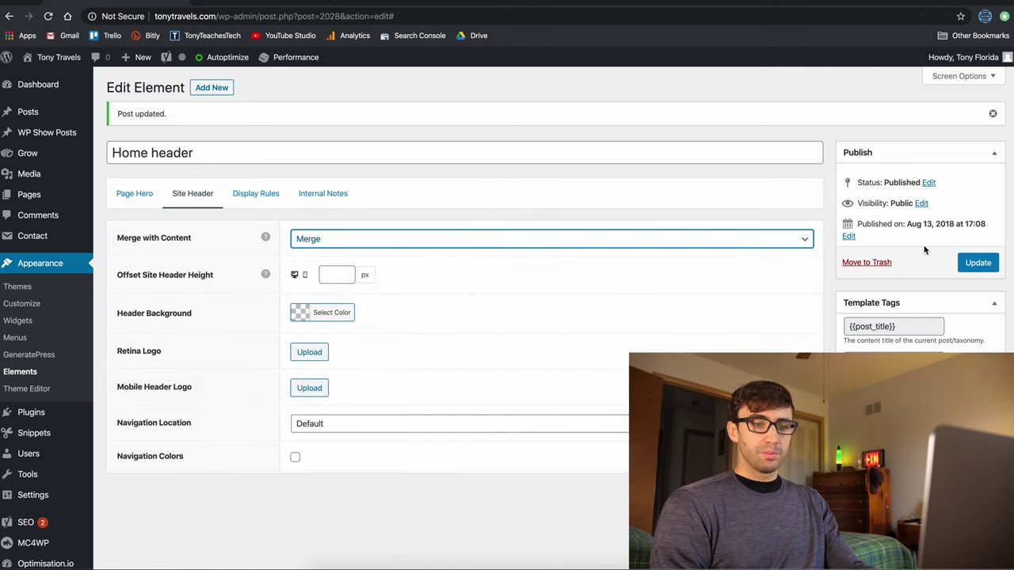
left_click(971, 267)
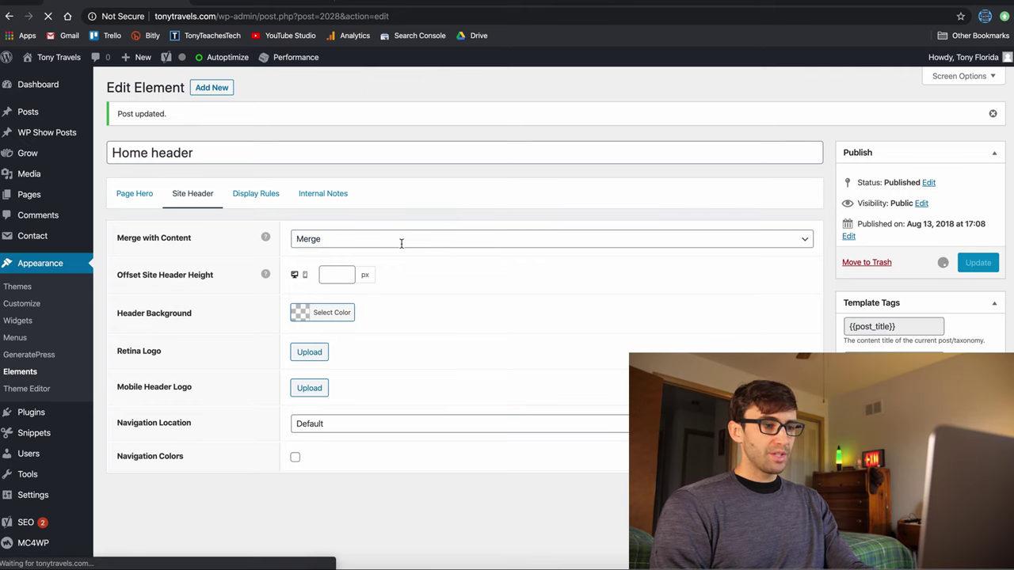
left_click(59, 57)
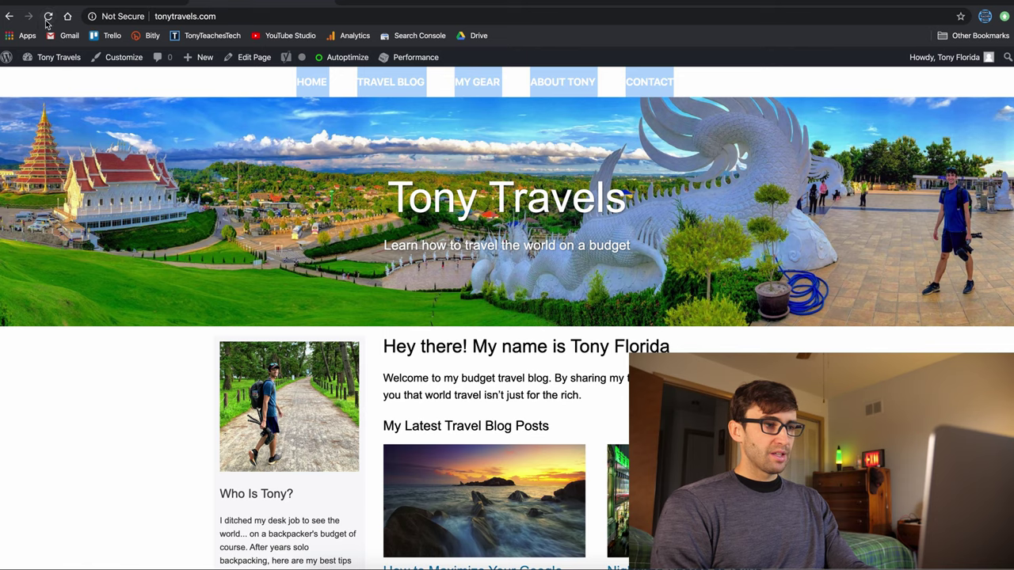
left_click(47, 17)
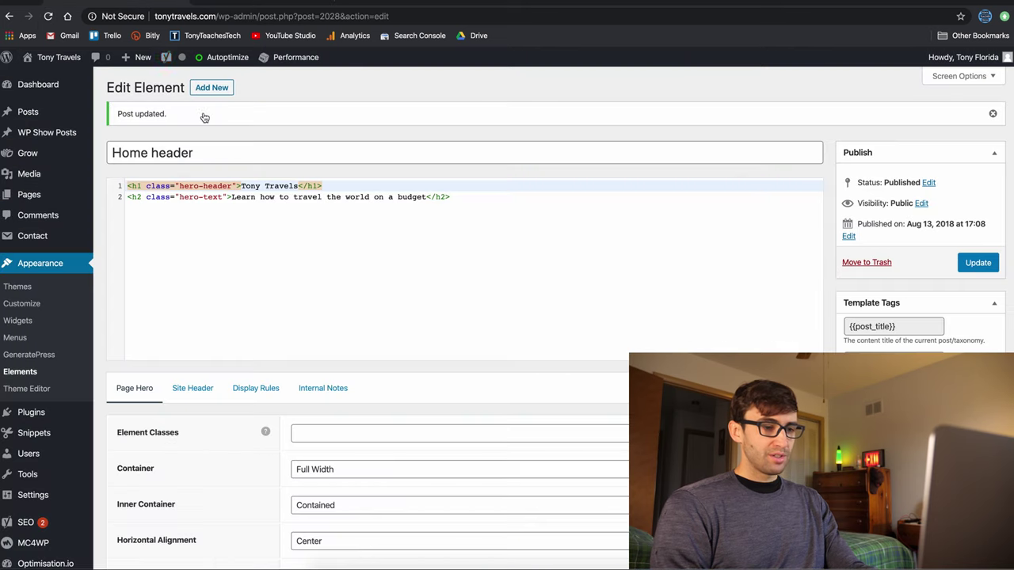
Review the Home header's Site Header options and the location choices in its display rules.
scroll(293, 297, "down", 1)
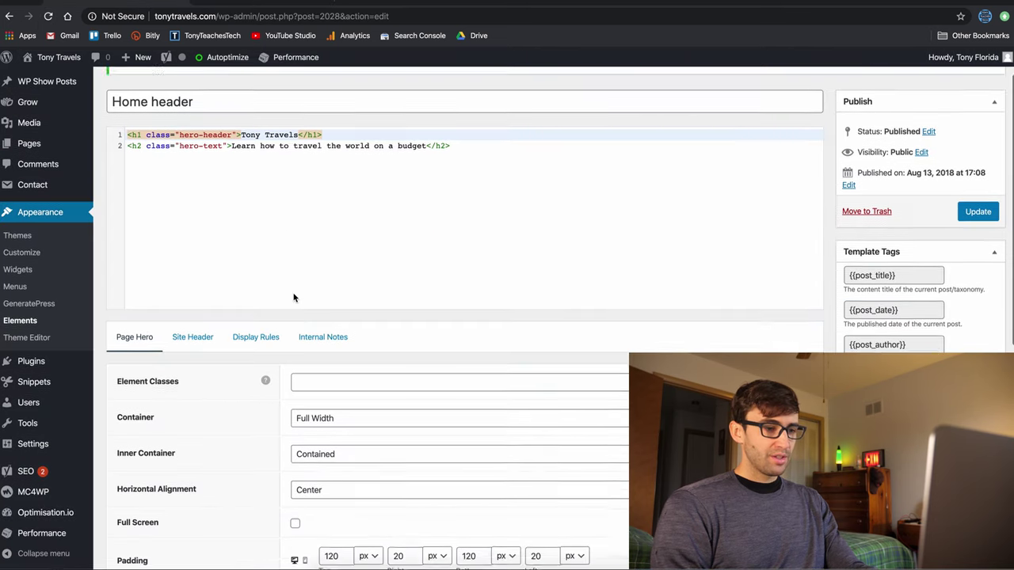
scroll(293, 298, "down", 1)
left_click(177, 314)
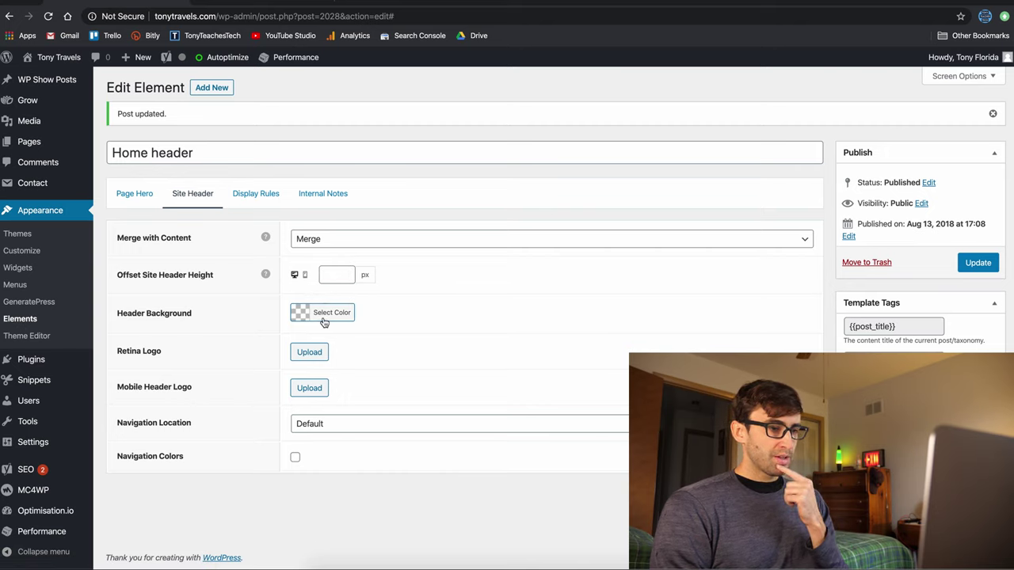
left_click(262, 200)
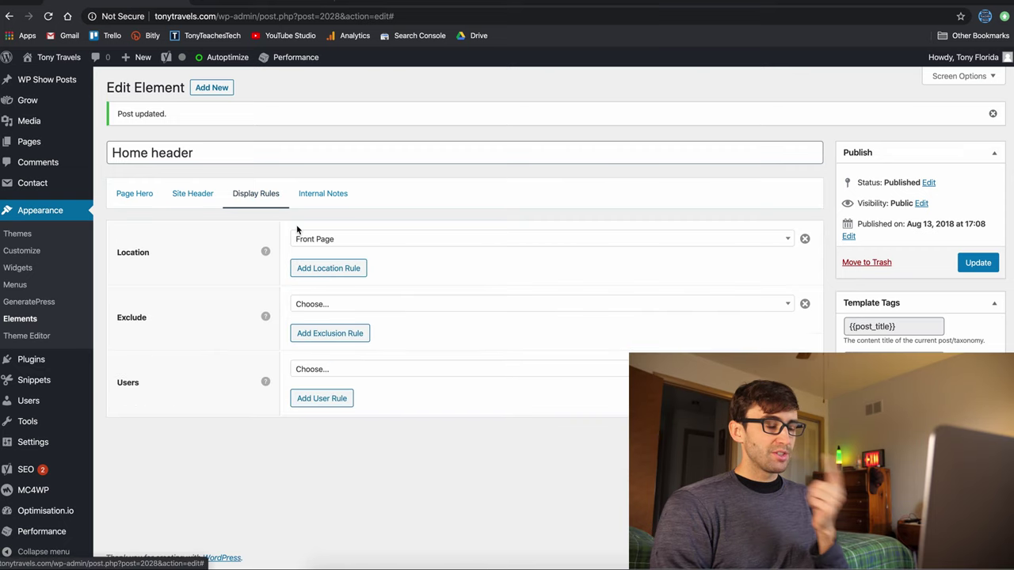
left_click(338, 238)
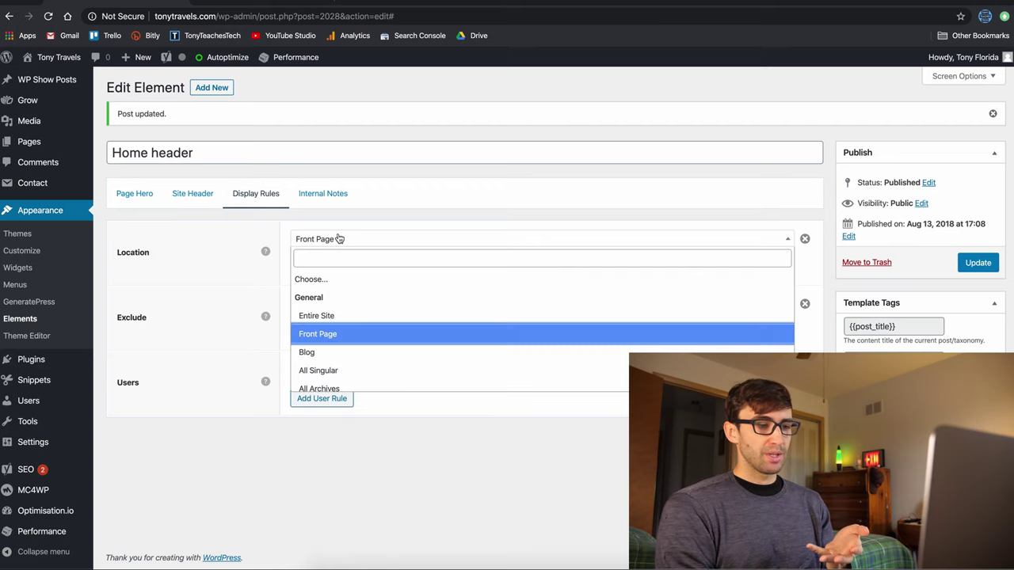
left_click(255, 266)
Try a second location rule of Page with All Pages for the Home header, and remove that rule.
left_click(349, 271)
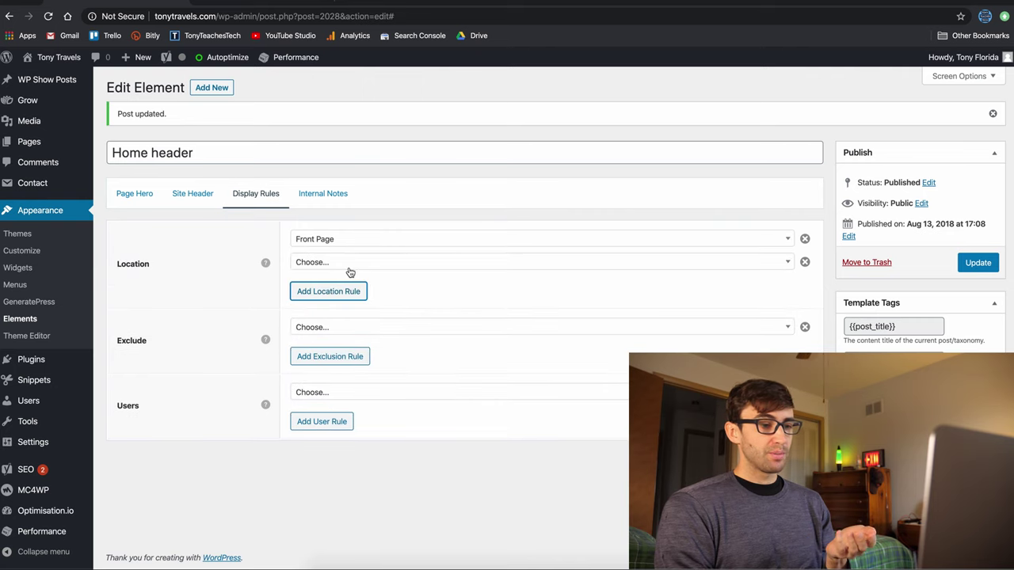
left_click(347, 265)
scroll(369, 385, "down", 4)
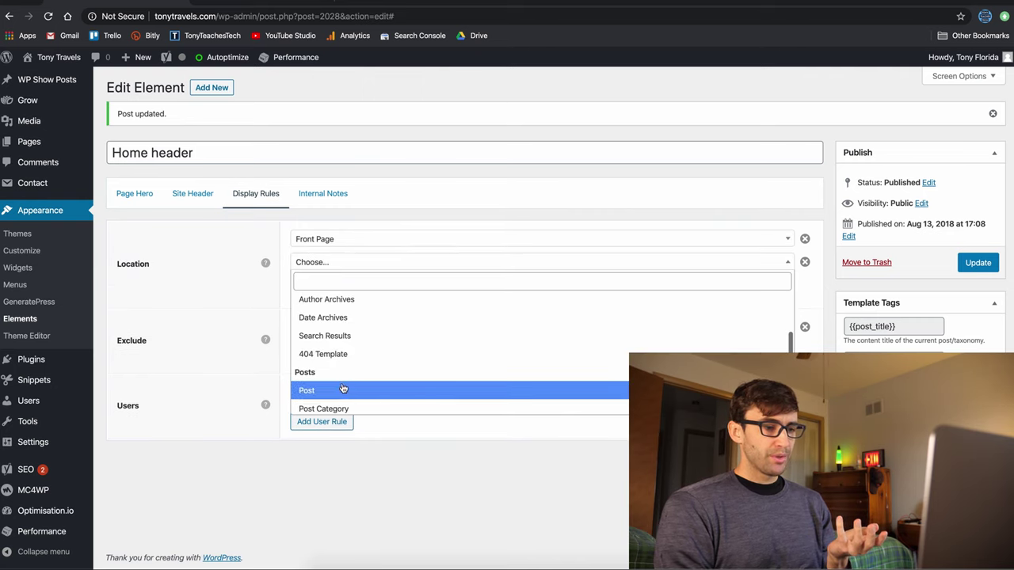
scroll(344, 390, "down", 2)
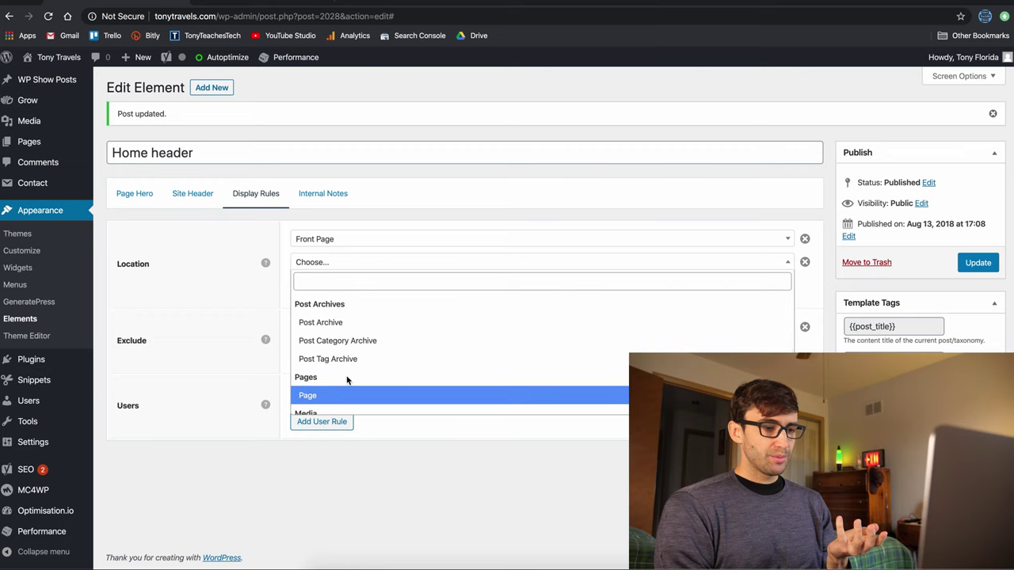
left_click(348, 372)
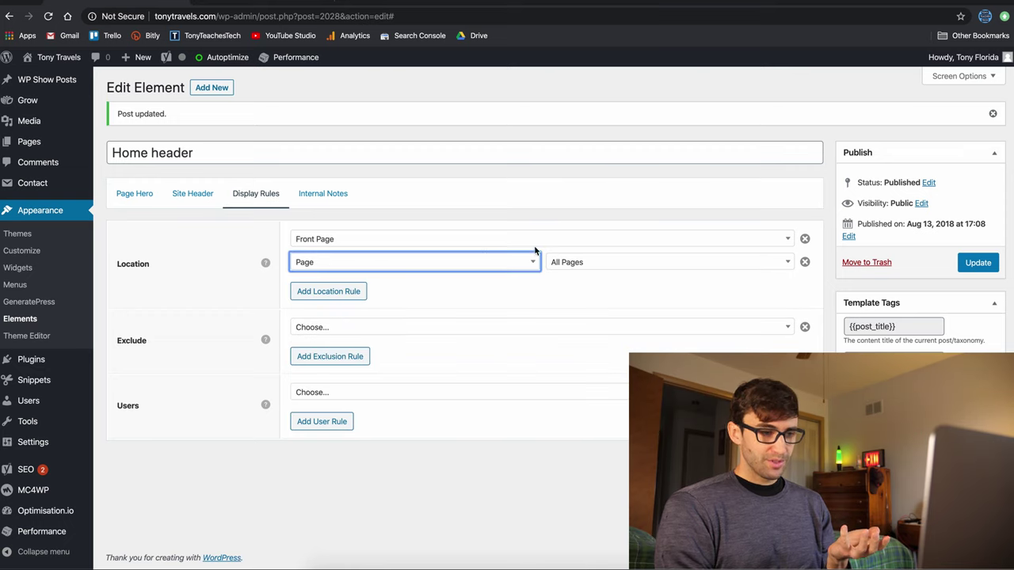
left_click(804, 262)
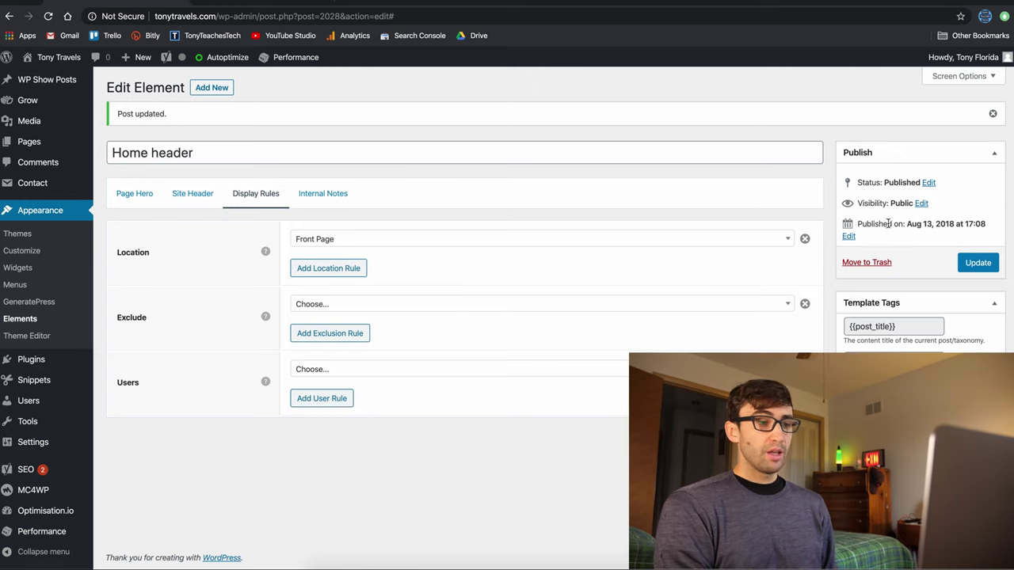
Update the Home header element with its Front Page location rule, reload the live home page, and return to the element editor.
left_click(979, 262)
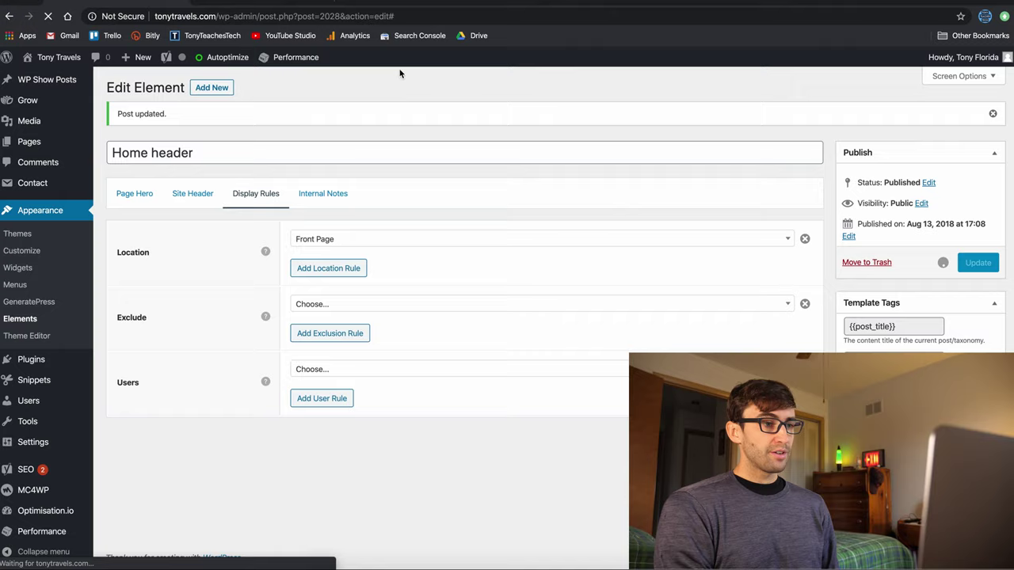
left_click(252, 4)
left_click(48, 15)
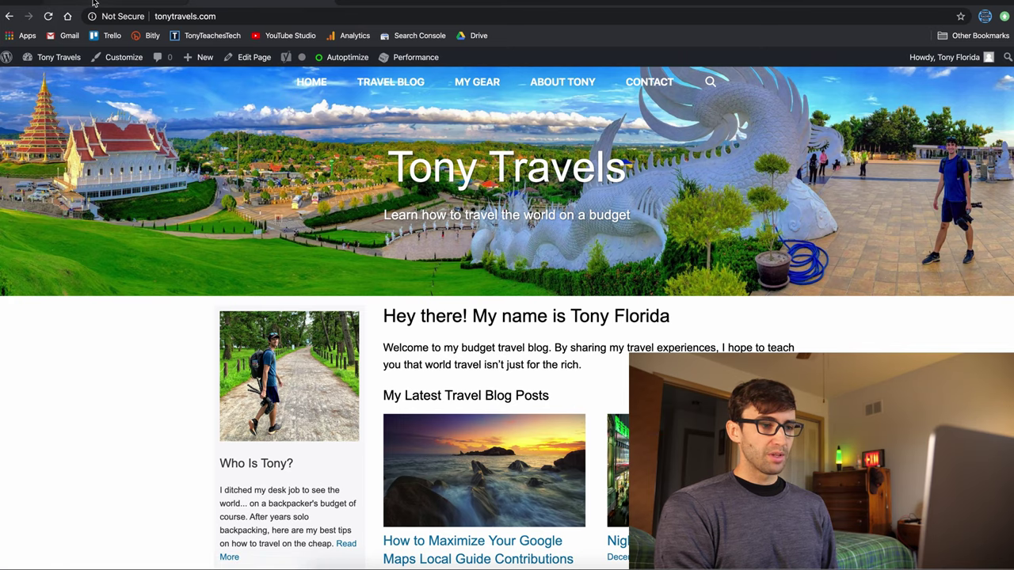
left_click(95, 4)
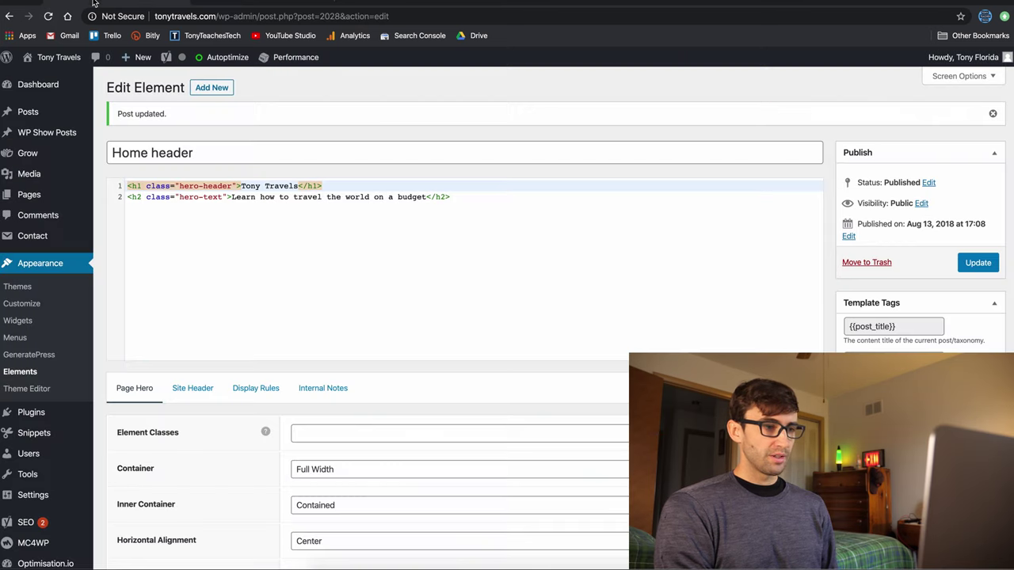
Open the Page header element for editing and highlight the post_title template tag in its heading code.
left_click(24, 372)
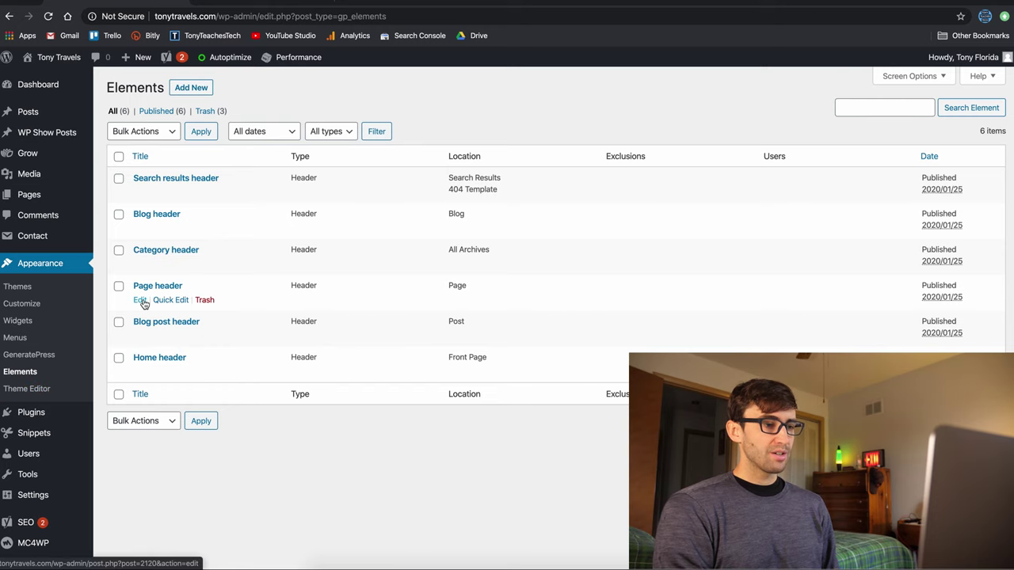
left_click(141, 302)
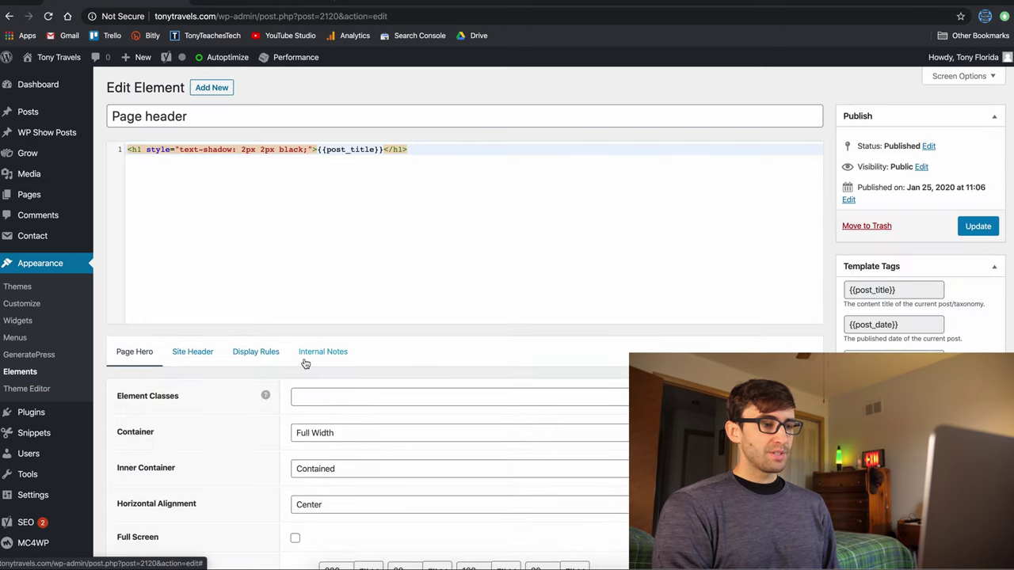
left_click_drag(322, 150, 359, 150)
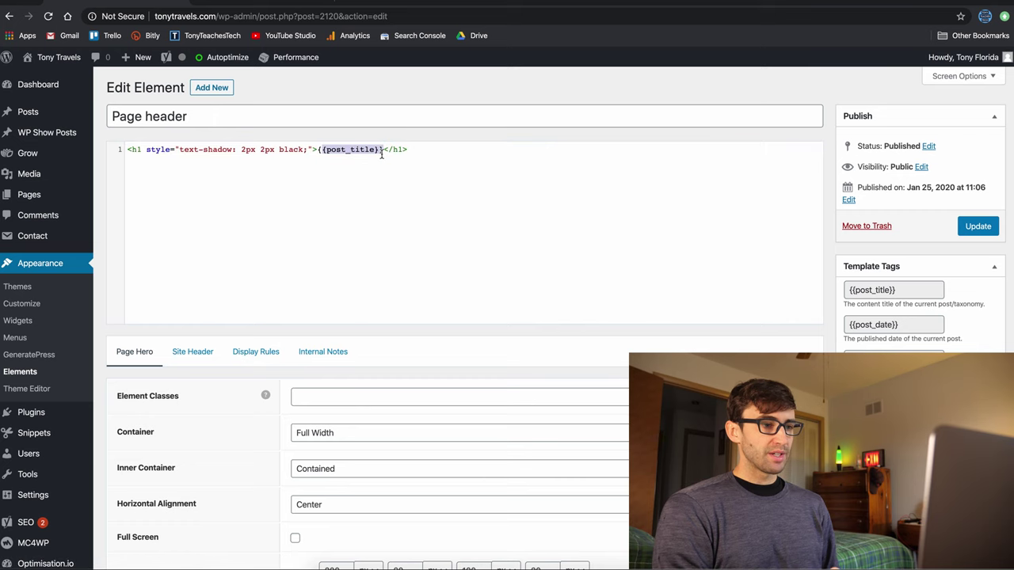
View the hero titles on the live Travel Blog, My Gear and About pages, and return to the Page header editor.
left_click(288, 4)
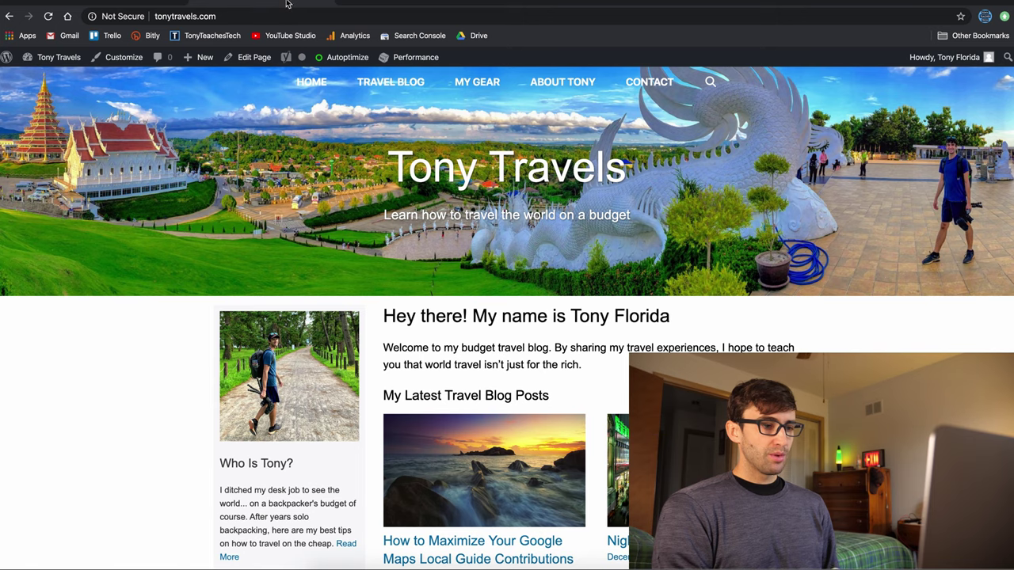
left_click(416, 82)
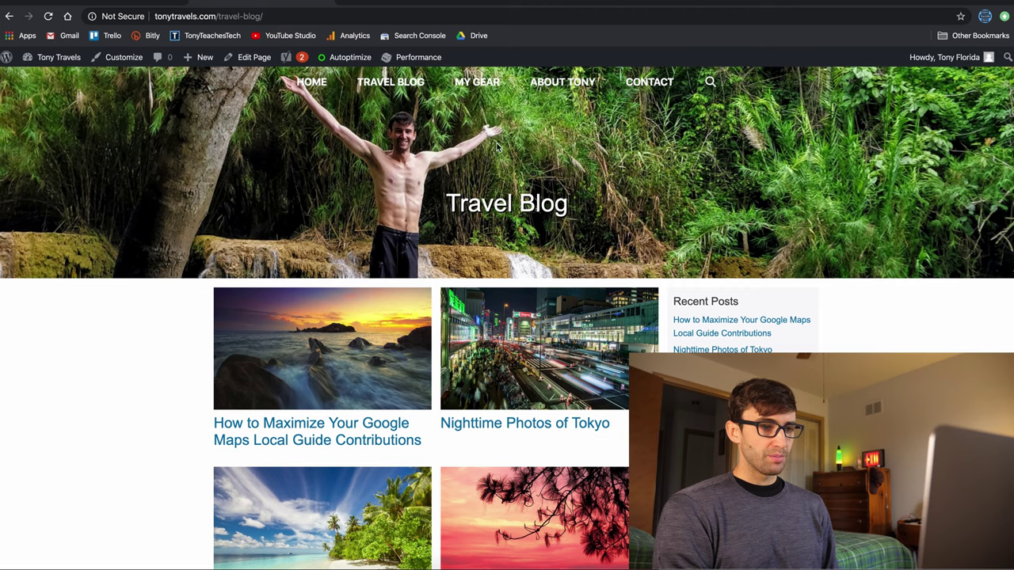
left_click(470, 80)
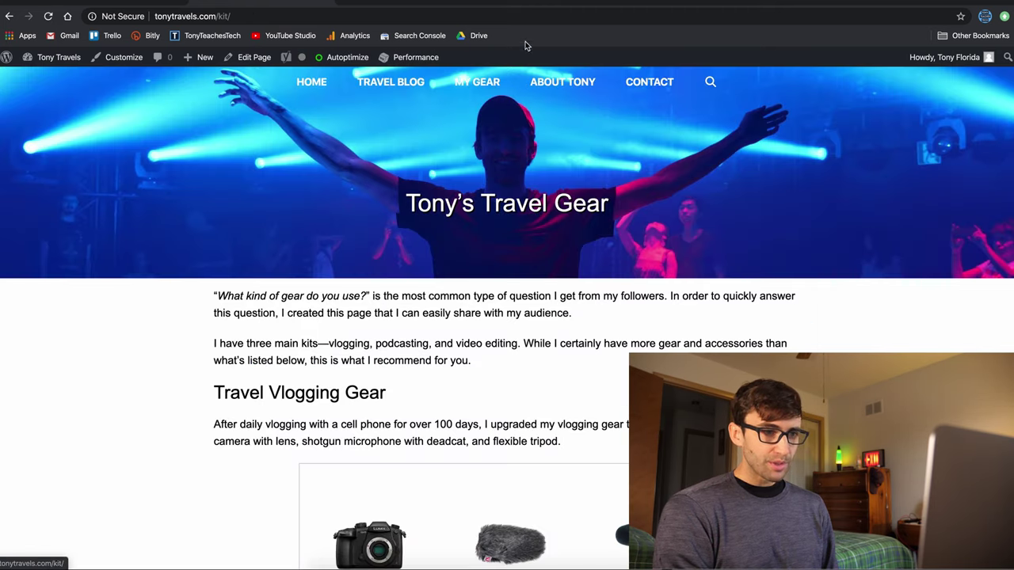
left_click(562, 81)
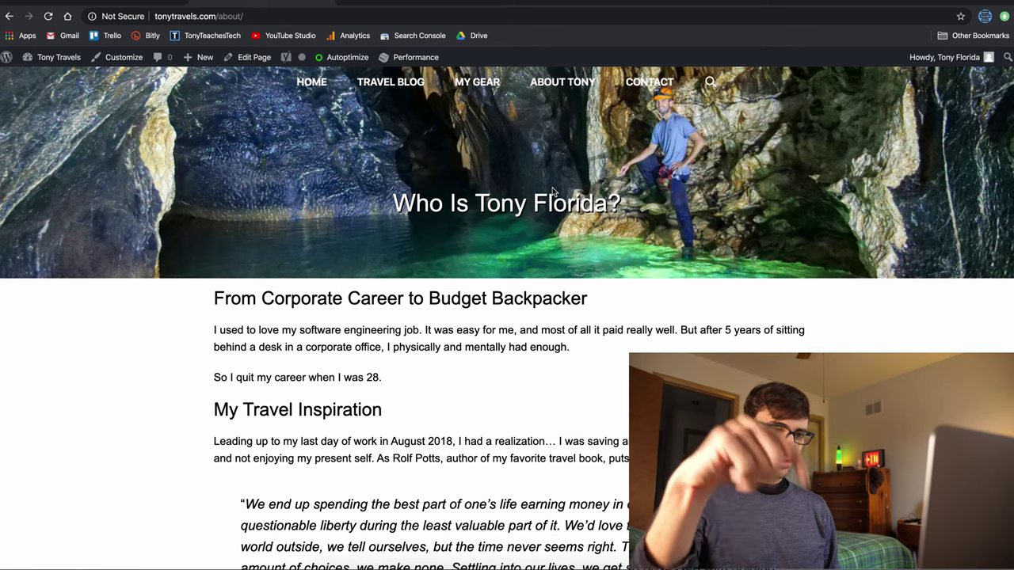
left_click(119, 3)
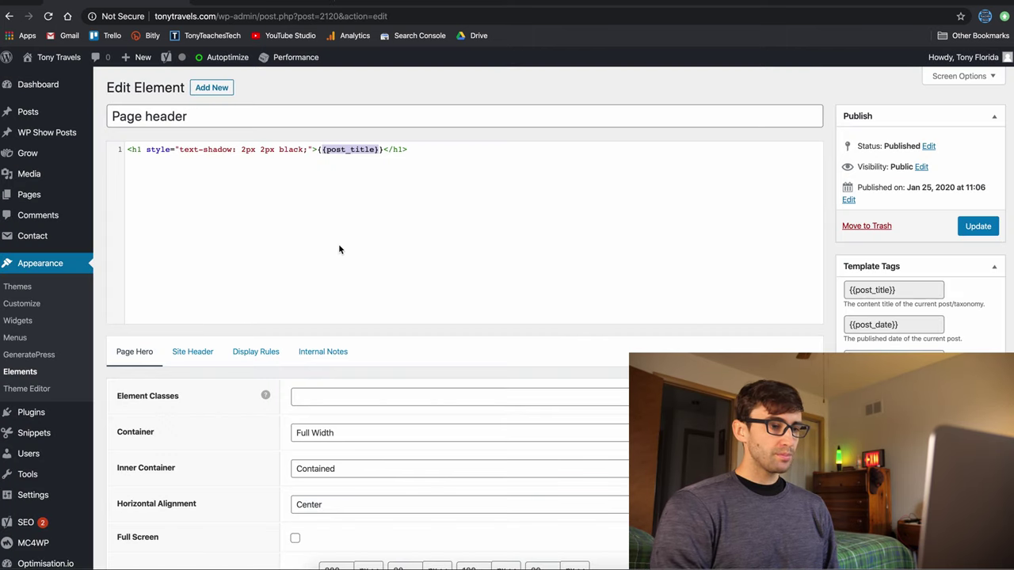
Review the Page header's desktop and mobile padding and its background image options, checking the hero spacing on the live About page.
scroll(339, 249, "down", 5)
left_click(339, 320)
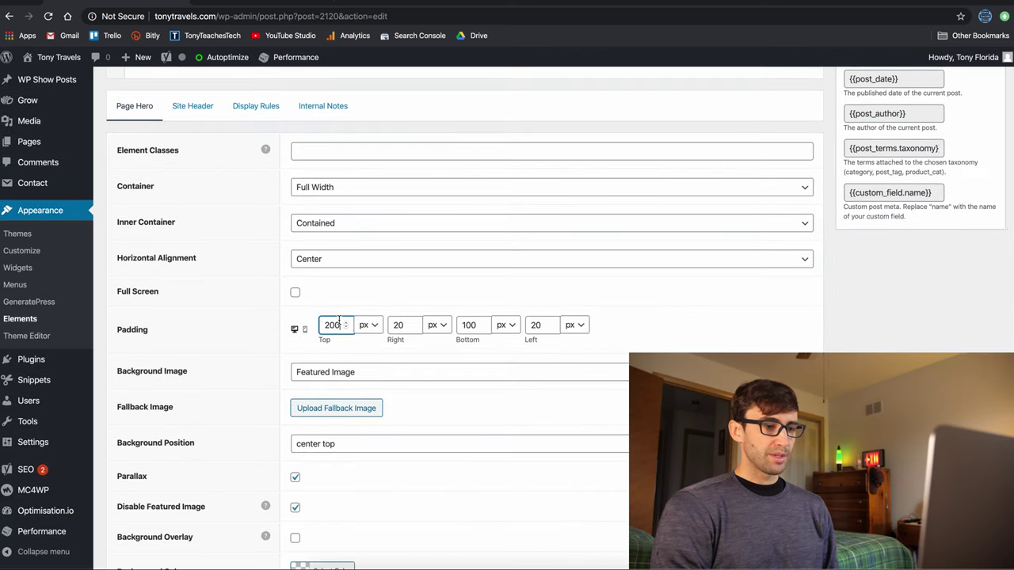
left_click(470, 325)
left_click(291, 3)
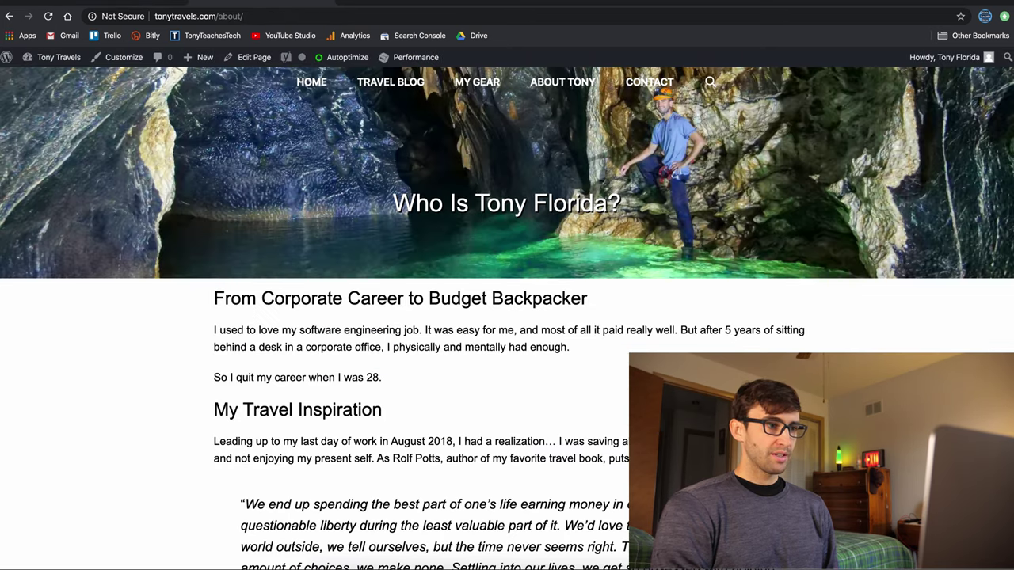
left_click(128, 3)
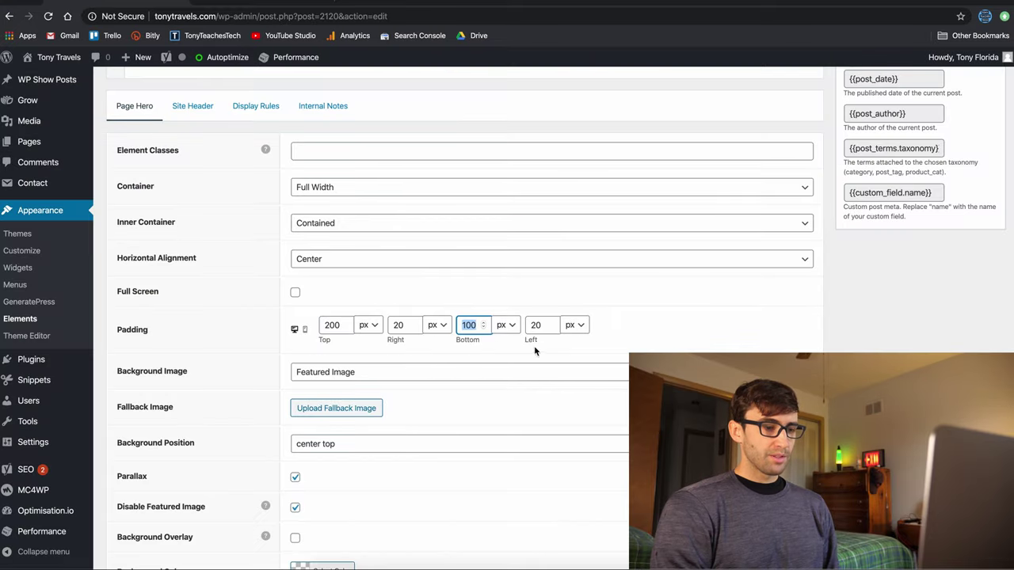
left_click(306, 331)
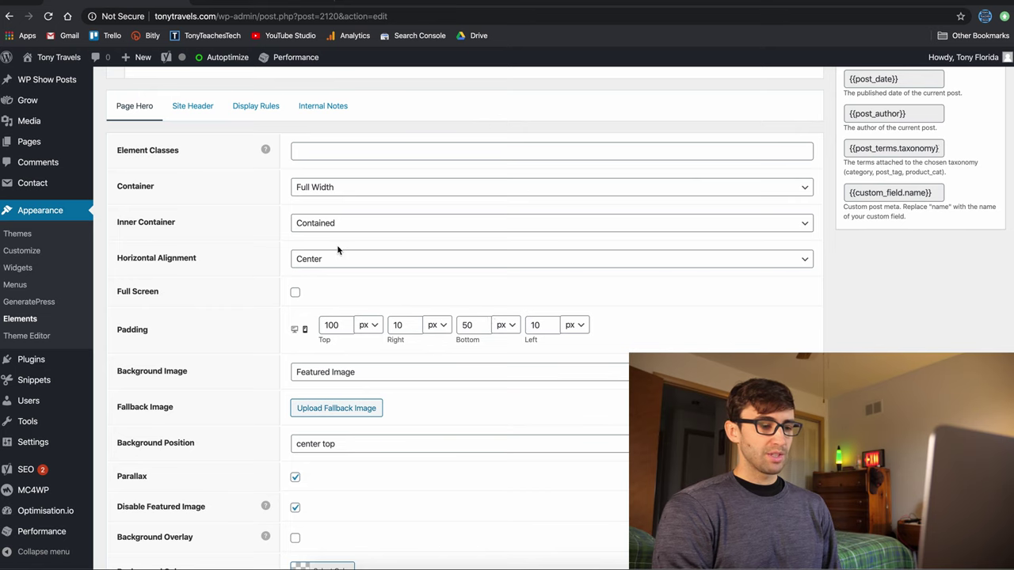
scroll(337, 250, "down", 3)
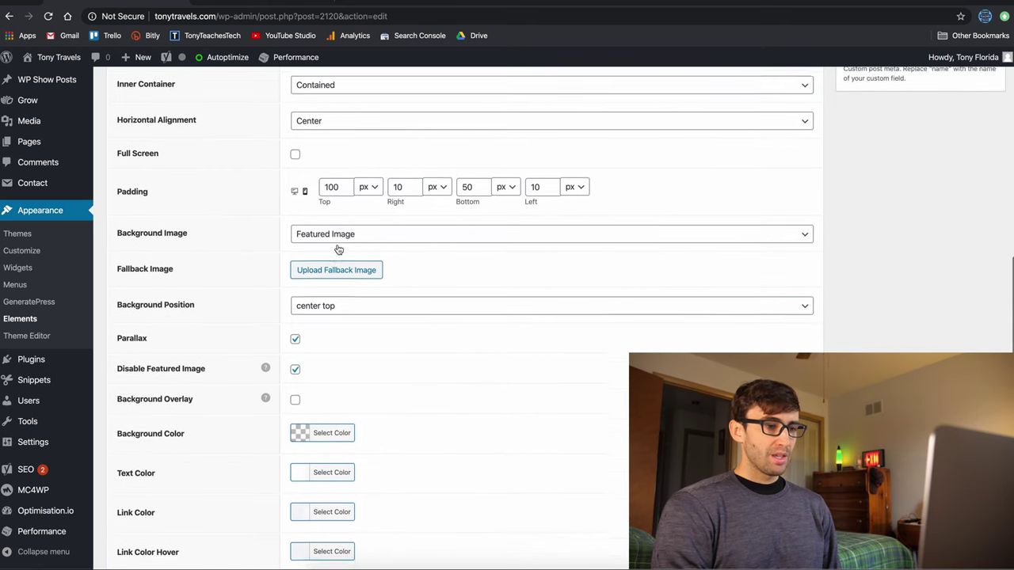
scroll(341, 254, "down", 1)
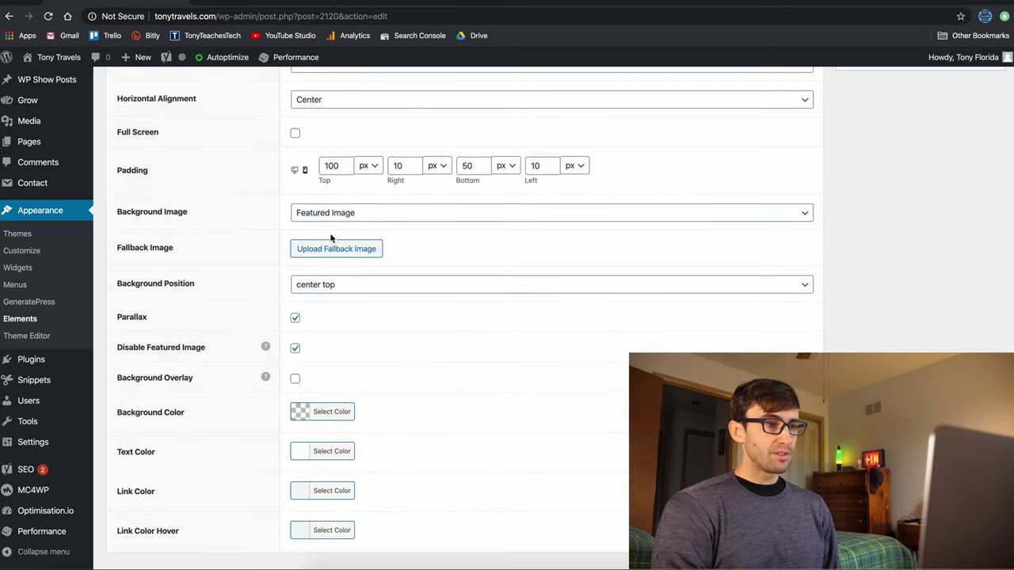
Open the About page in the page editor, look through its content and layout settings, and return to the live page.
left_click(243, 9)
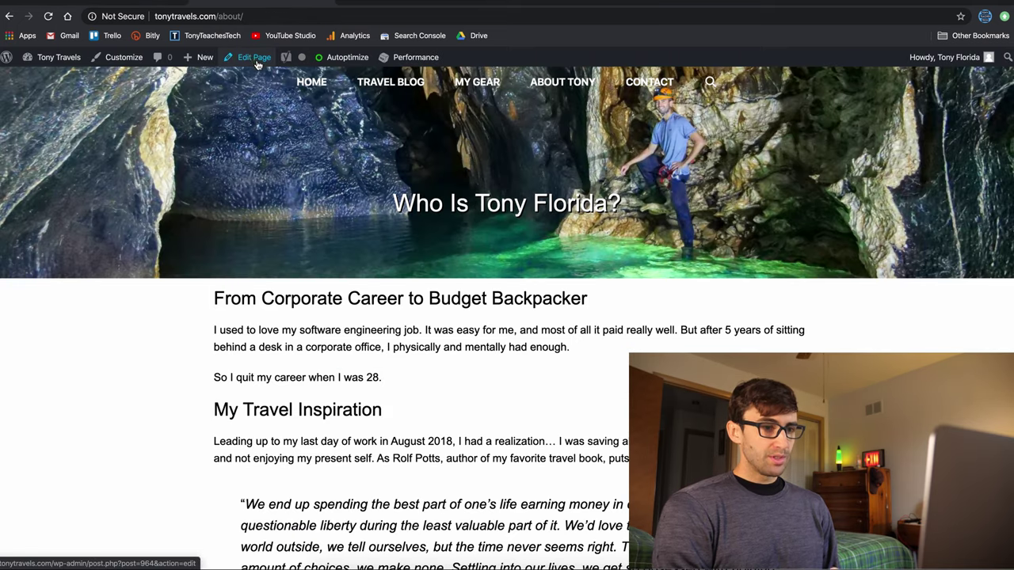
left_click(230, 63)
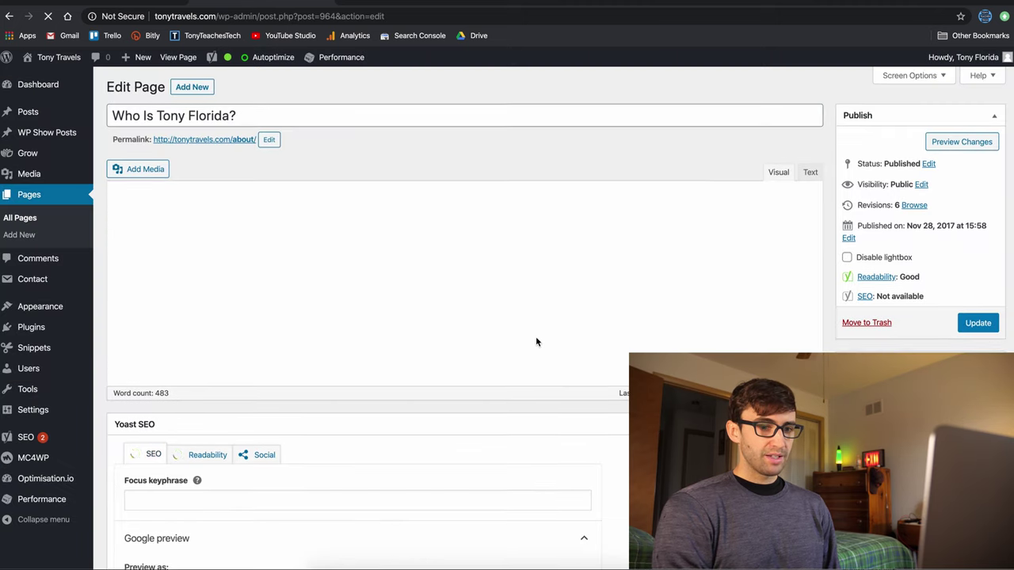
scroll(535, 338, "down", 10)
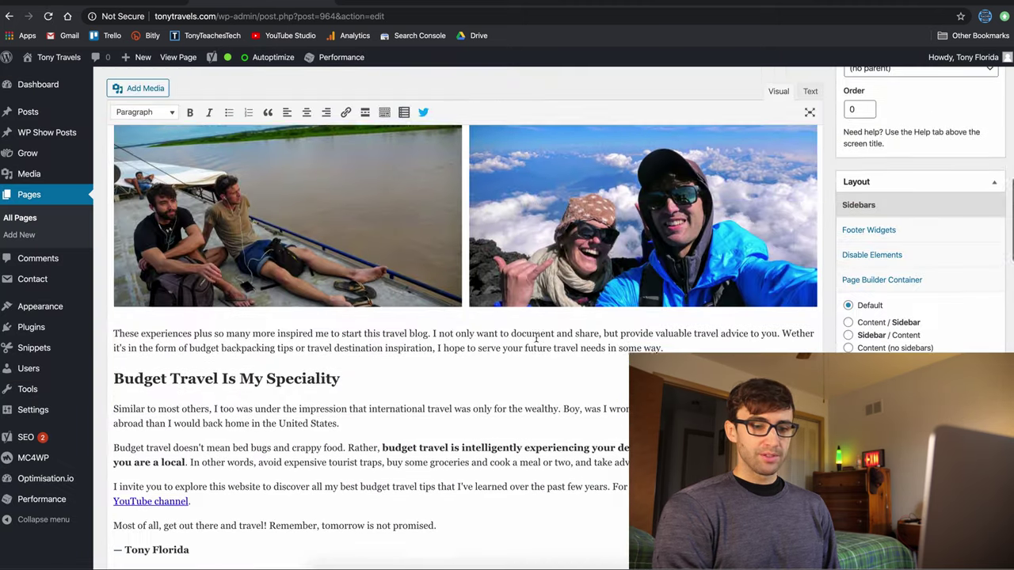
scroll(536, 338, "down", 1)
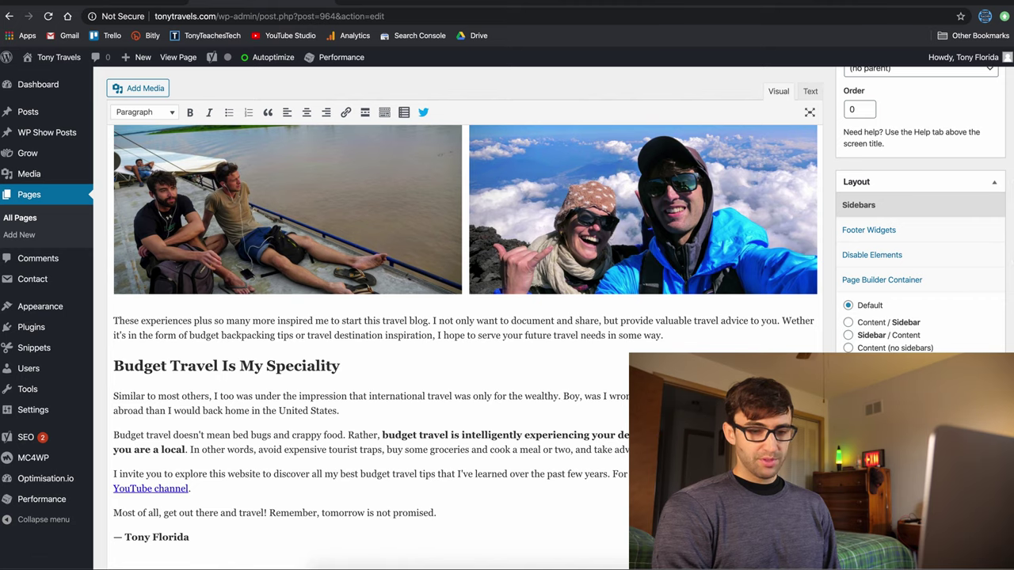
scroll(342, 173, "up", 10)
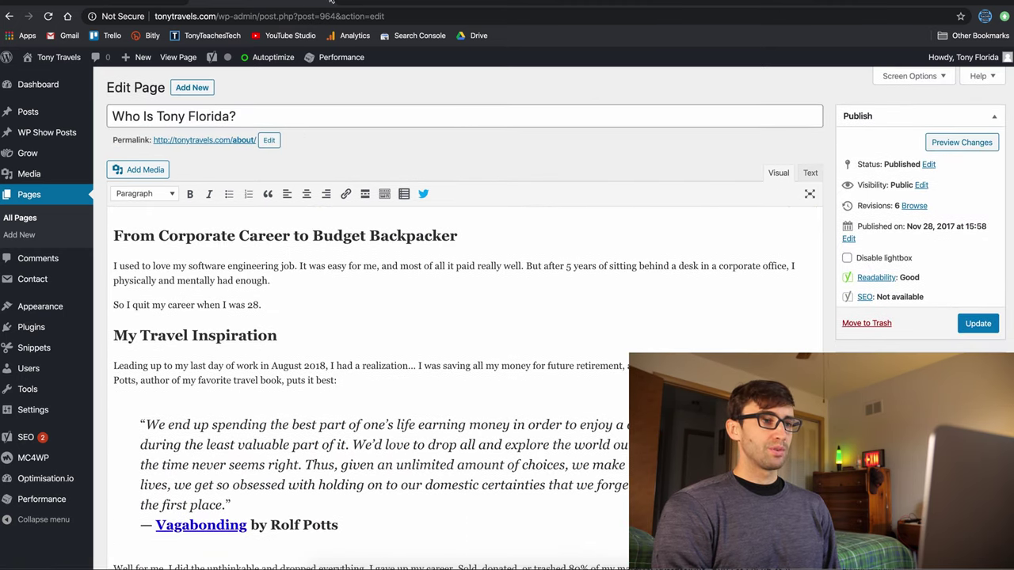
left_click(9, 18)
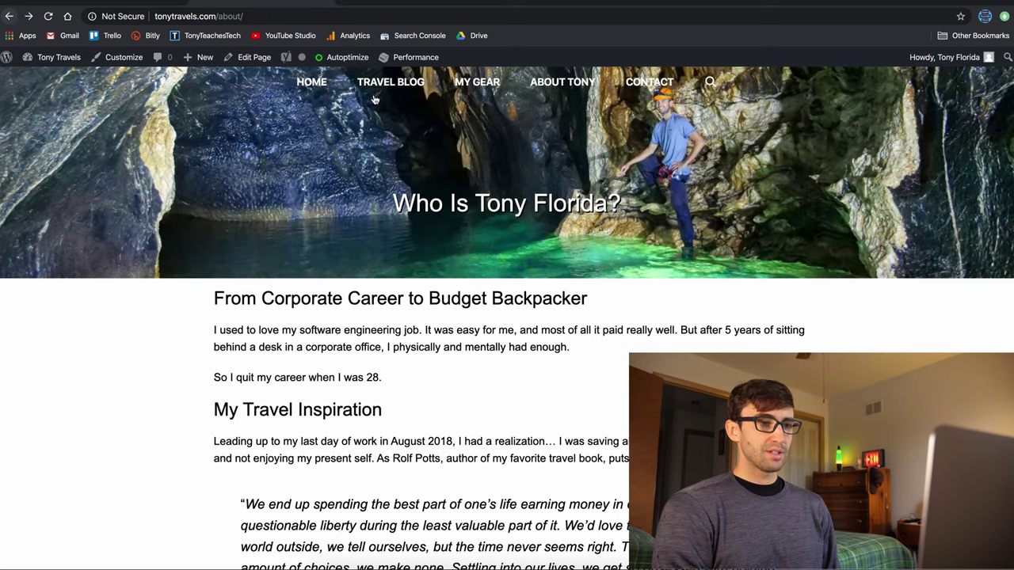
View the hero images on the live My Gear and Contact pages, and return to the Page header editor.
left_click(459, 90)
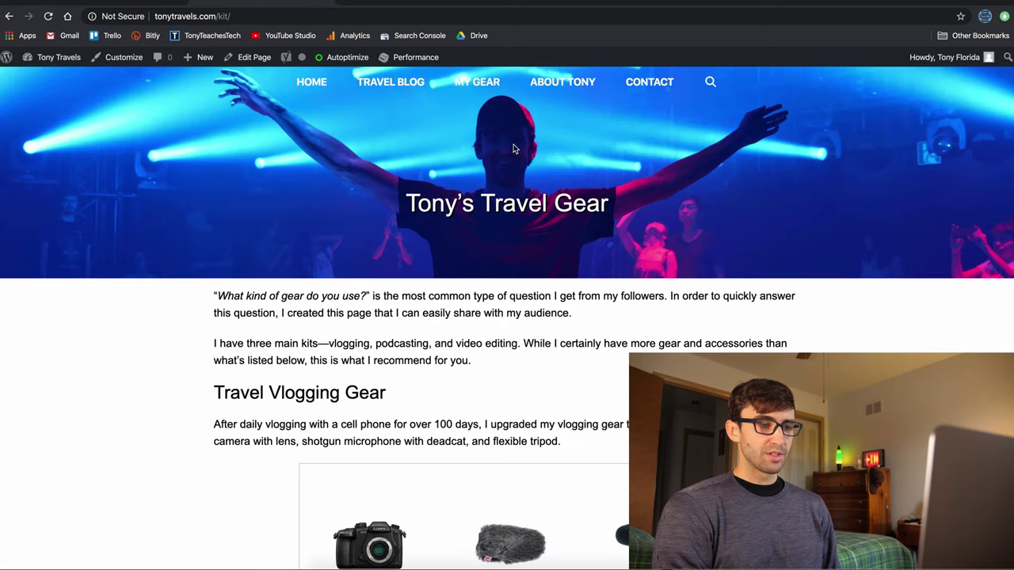
left_click(642, 84)
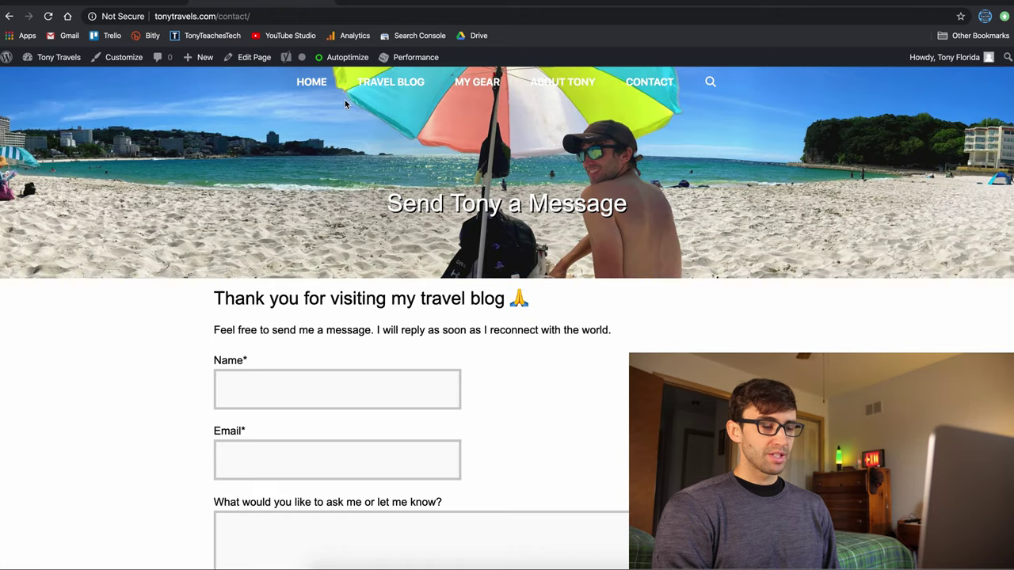
left_click(158, 4)
Turn off Disable Featured Image for the Page header, update the element, and reload the live Contact page.
scroll(351, 308, "down", 1)
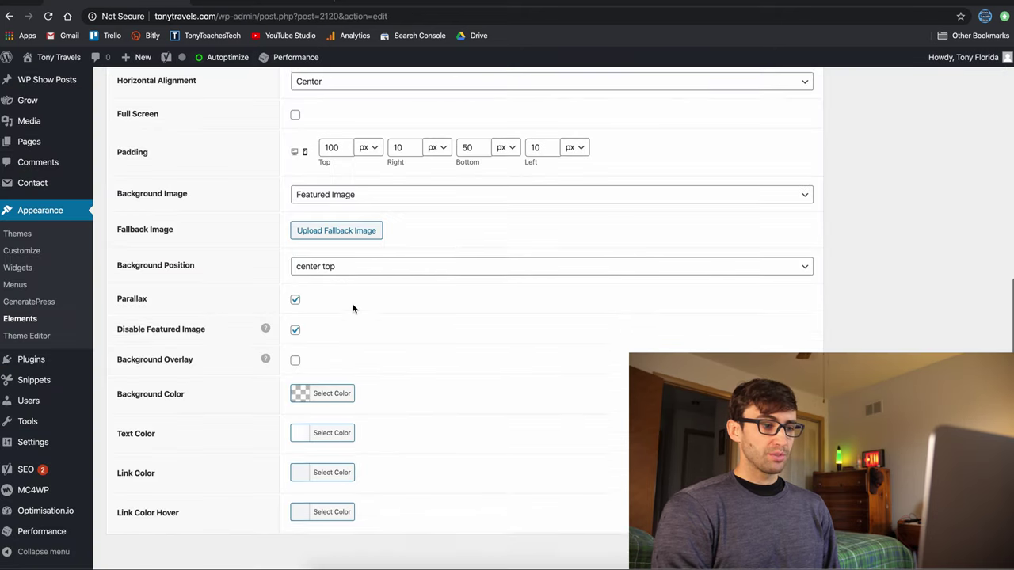
left_click(296, 323)
left_click(110, 3)
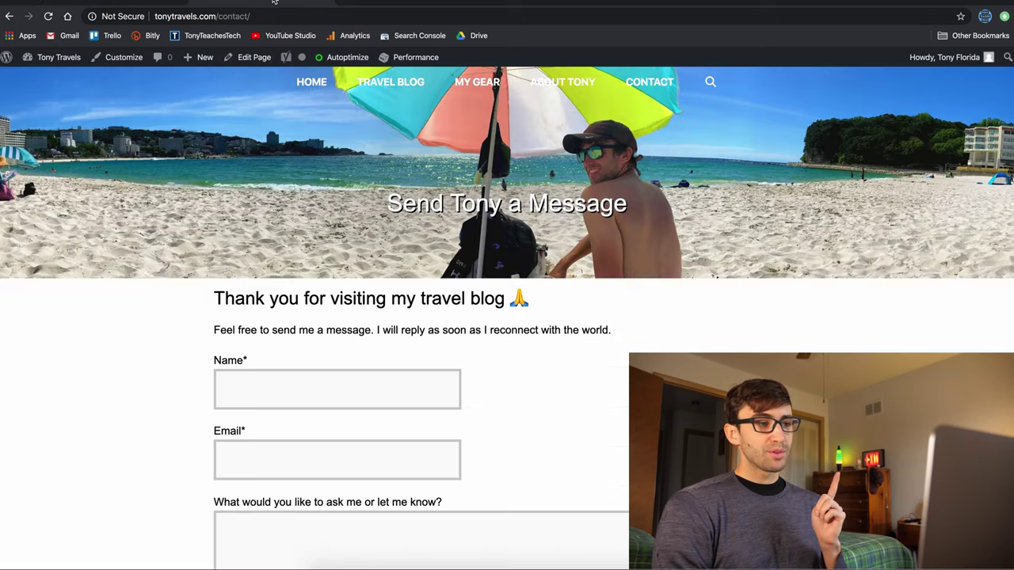
key("ctrl+shift+Tab")
scroll(851, 194, "up", 10)
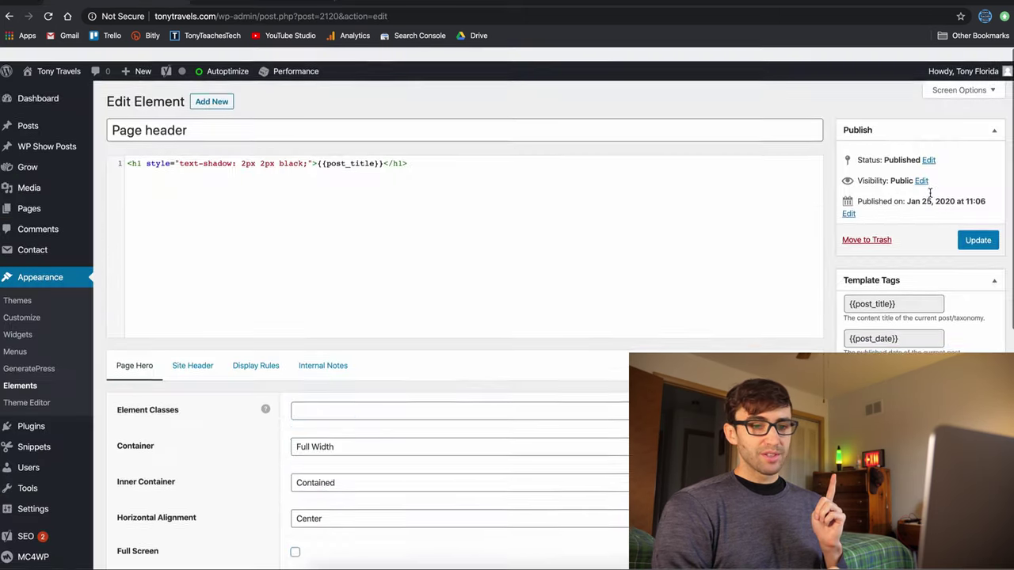
left_click(977, 226)
left_click(234, 4)
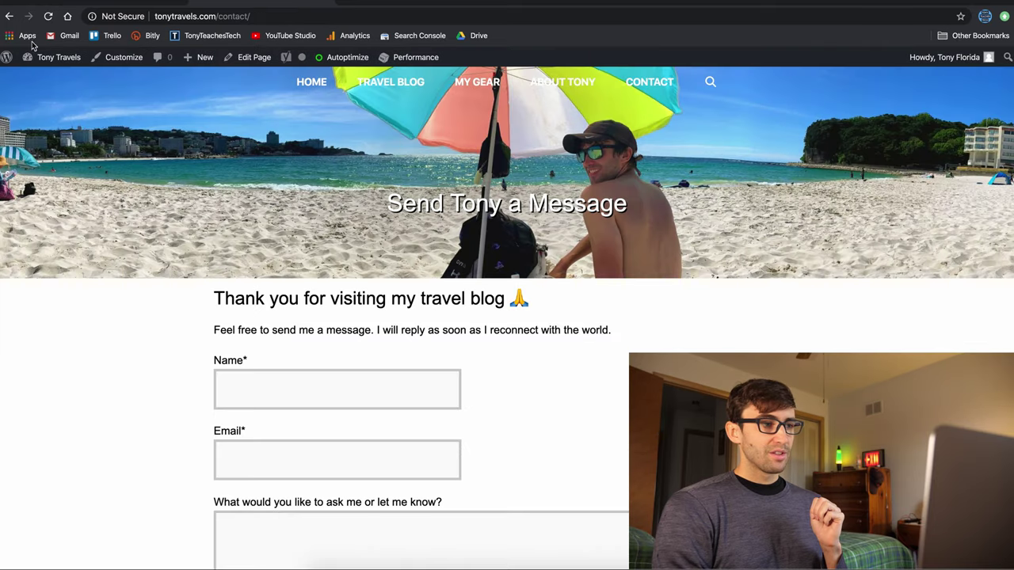
left_click(48, 15)
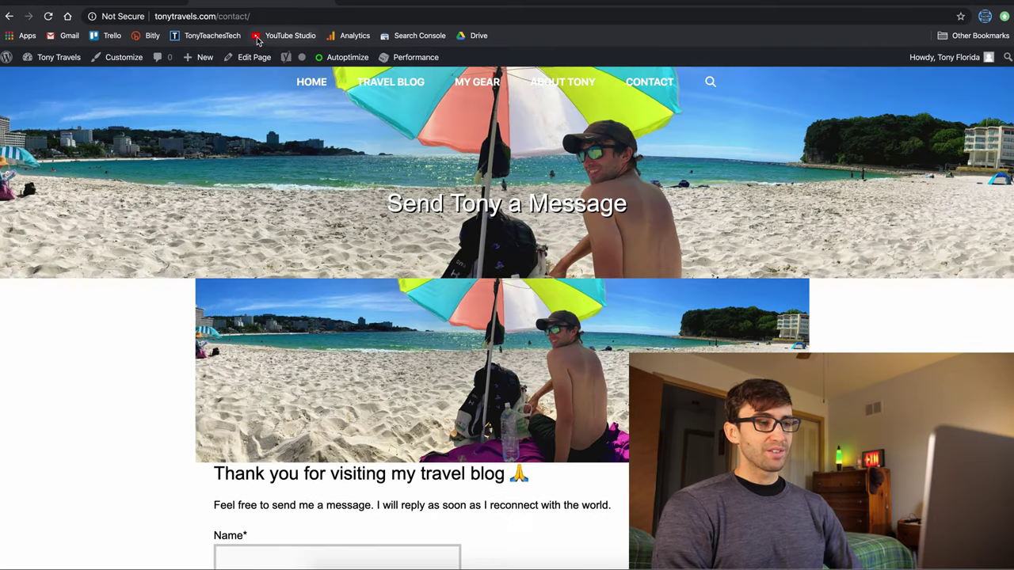
Turn Disable Featured Image back on in the Page header's hero settings and look over the remaining hero options.
left_click(111, 3)
scroll(308, 334, "down", 5)
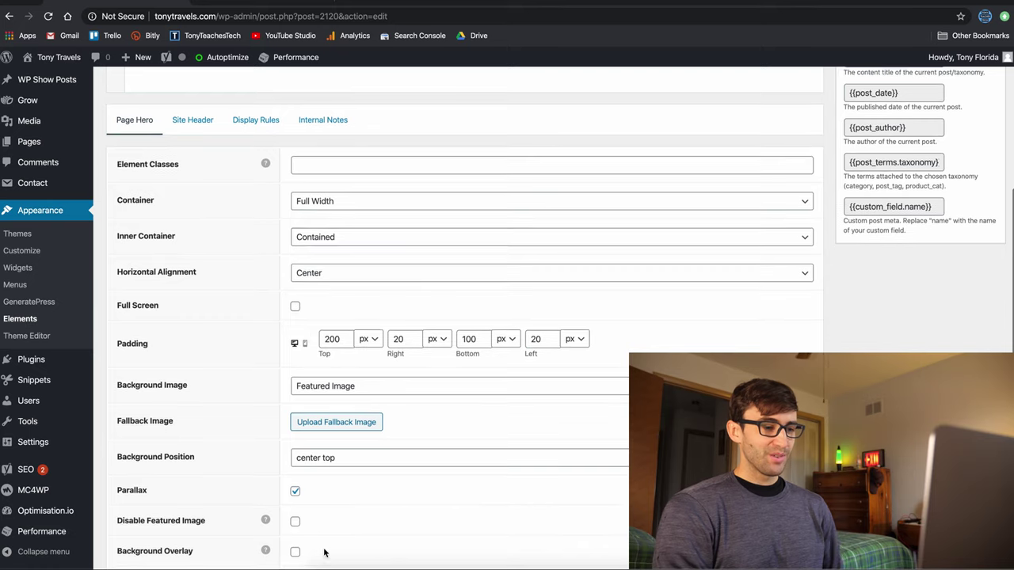
scroll(322, 549, "down", 2)
left_click(295, 412)
scroll(295, 416, "down", 2)
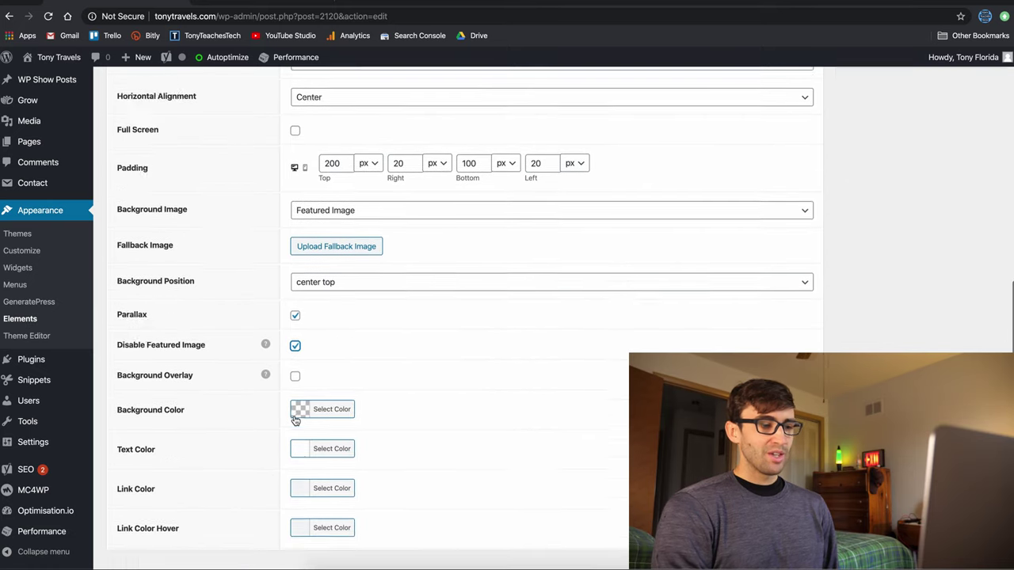
scroll(313, 382, "up", 3)
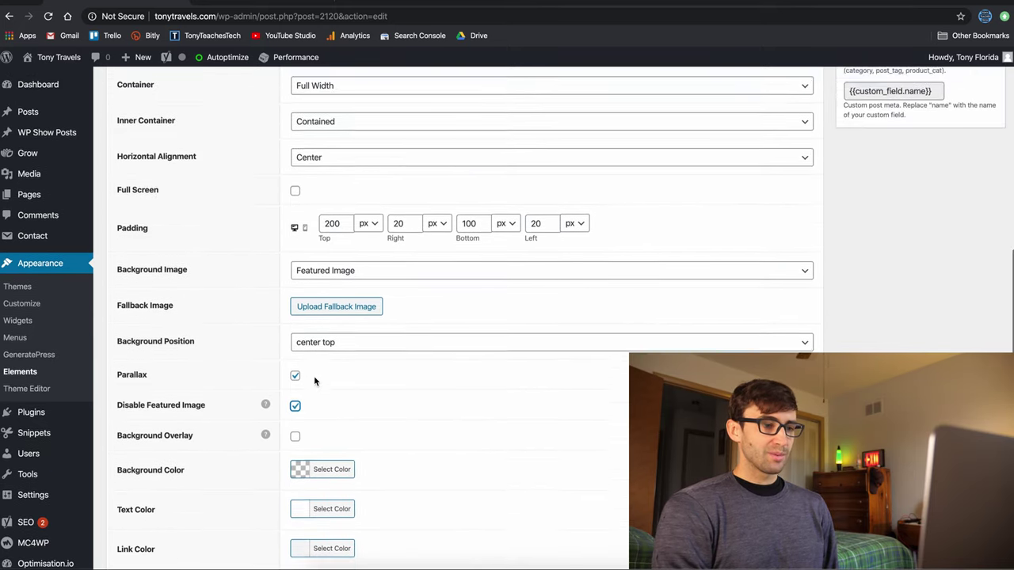
scroll(314, 381, "down", 3)
scroll(315, 381, "up", 3)
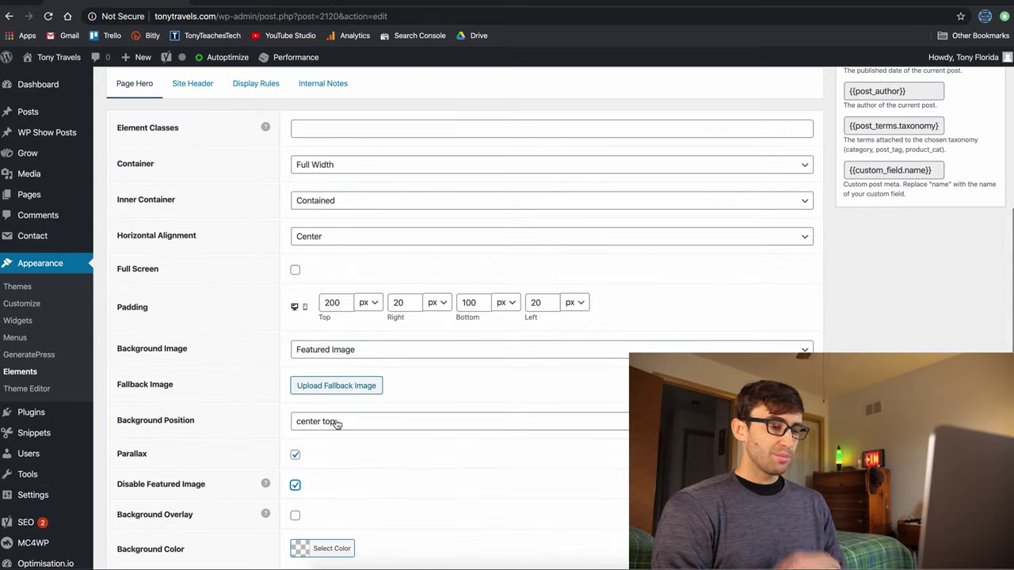
scroll(336, 424, "up", 3)
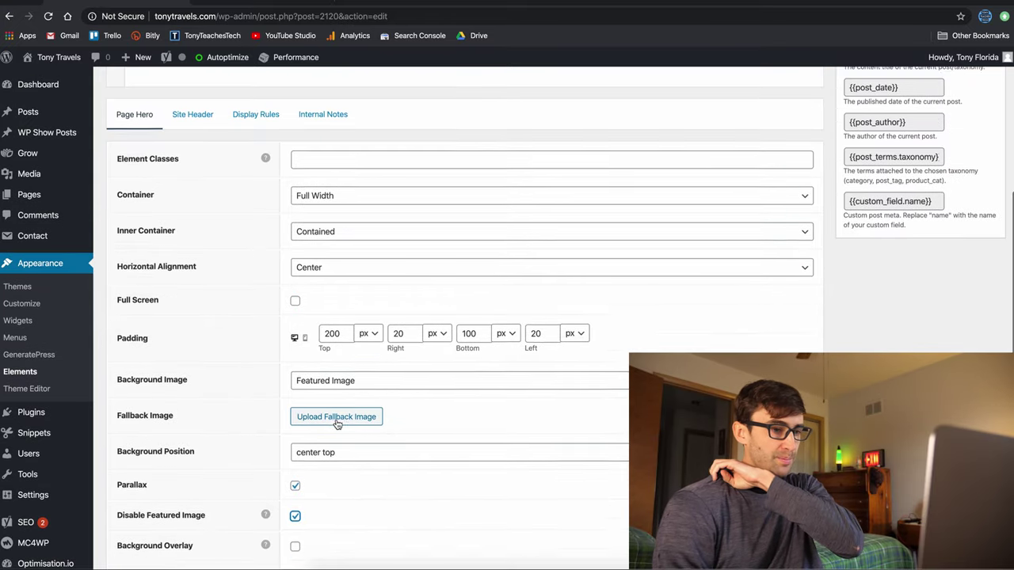
Check the Page header's site header and display rule settings, update the element, and reload the live Contact page.
left_click(190, 238)
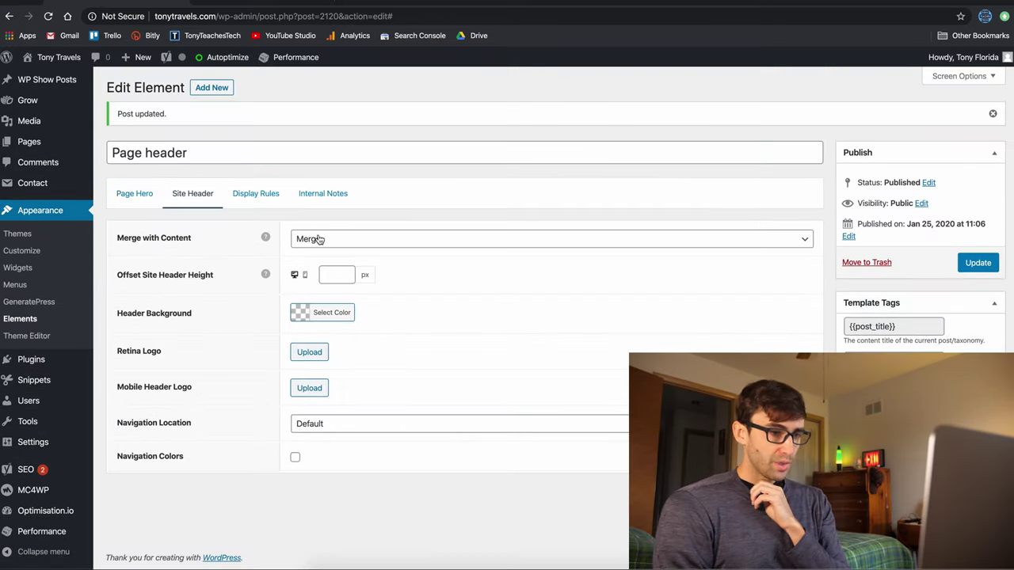
left_click(243, 195)
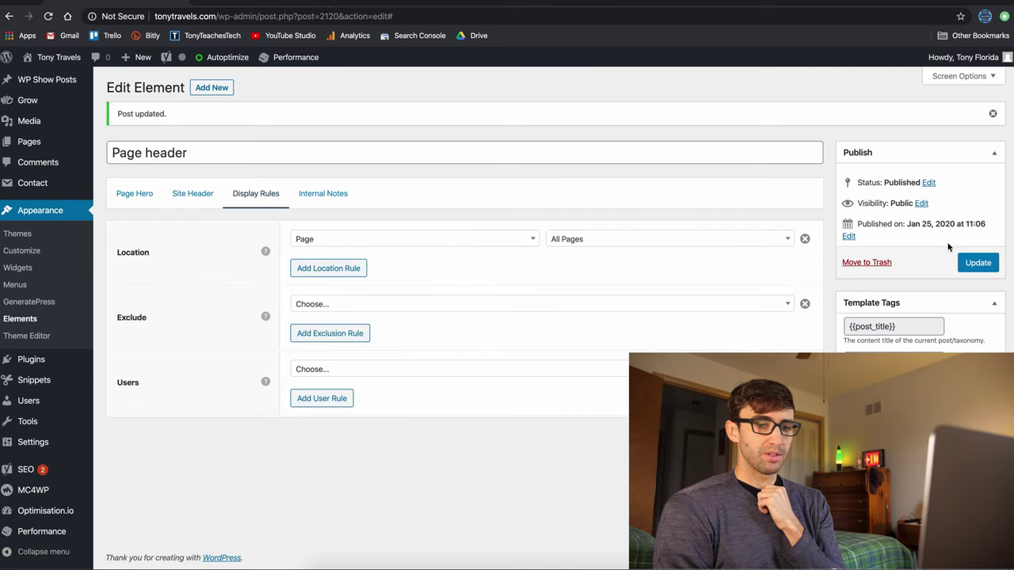
left_click(972, 263)
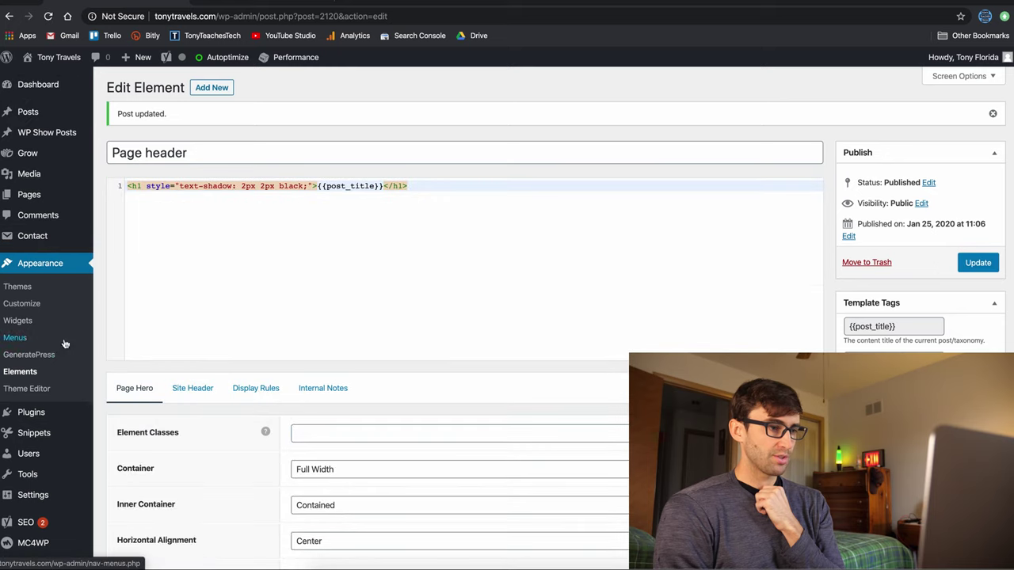
left_click(12, 372)
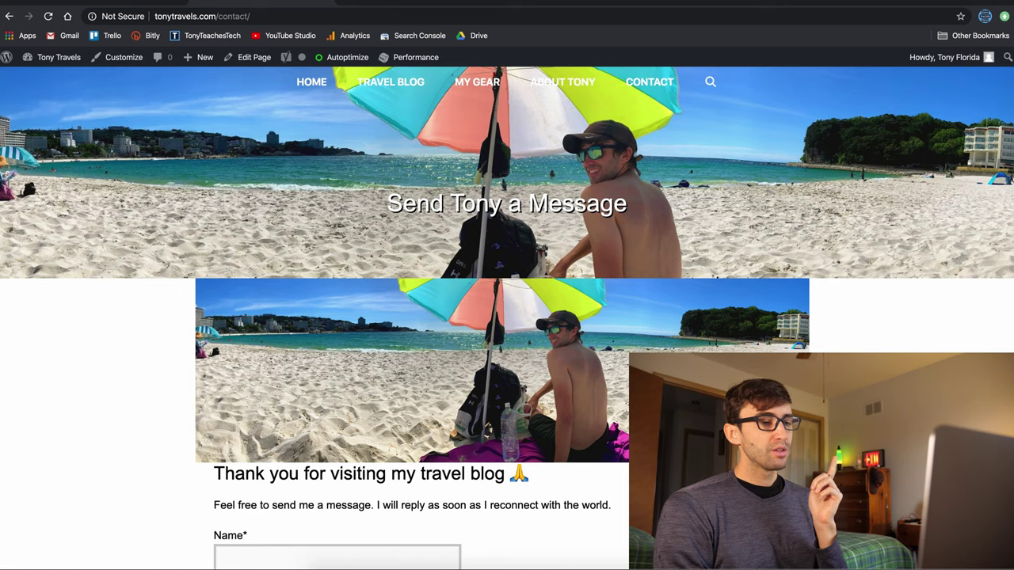
left_click(49, 16)
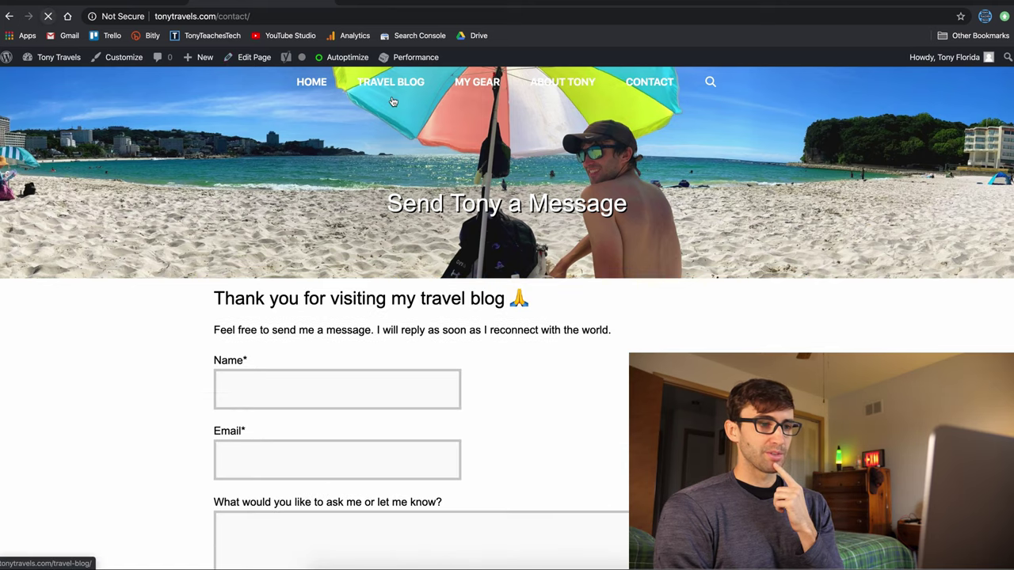
Open the Bali beaches post from the live Travel Blog page and examine its header and featured image.
left_click(410, 90)
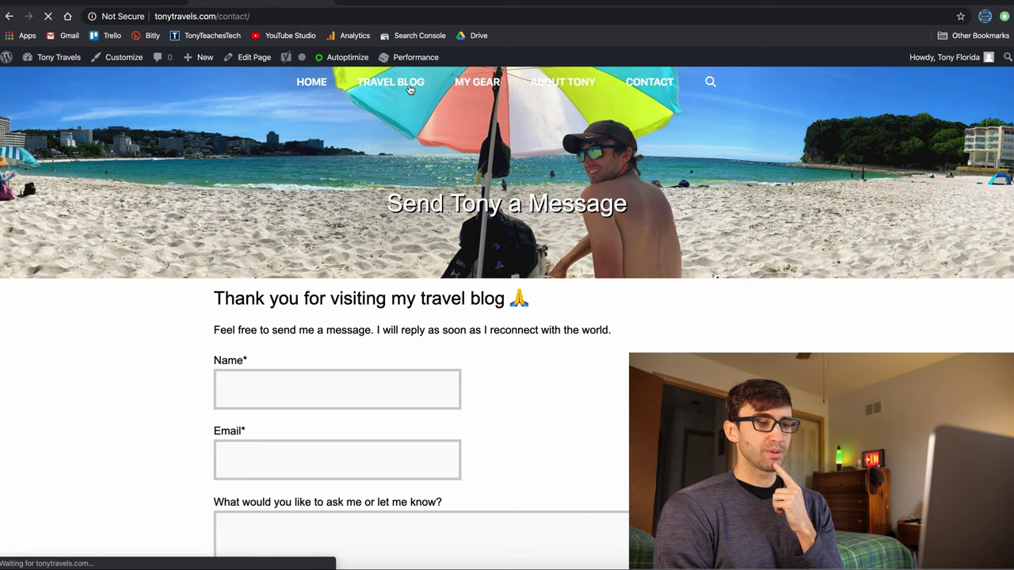
left_click(396, 373)
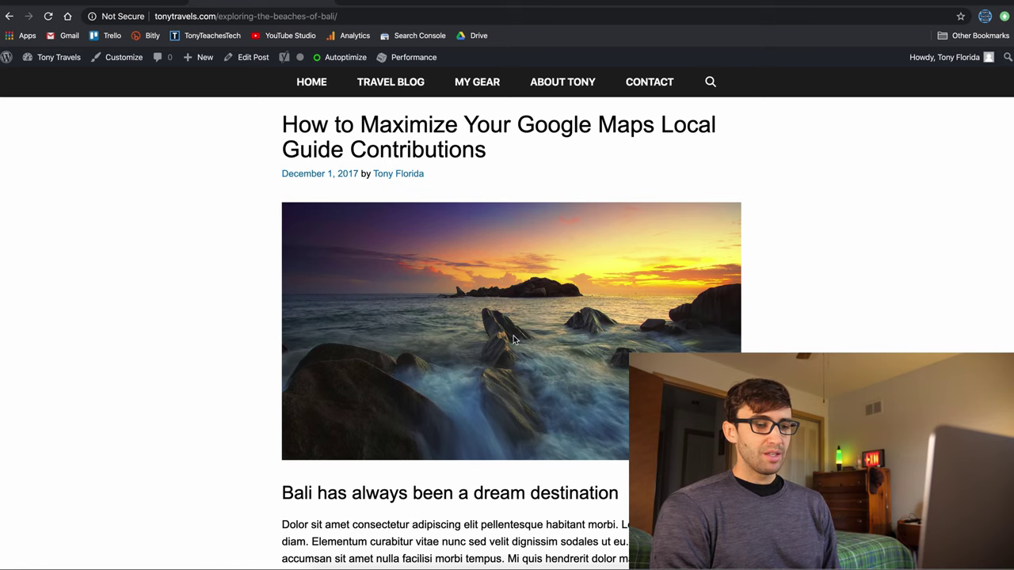
scroll(538, 304, "down", 1)
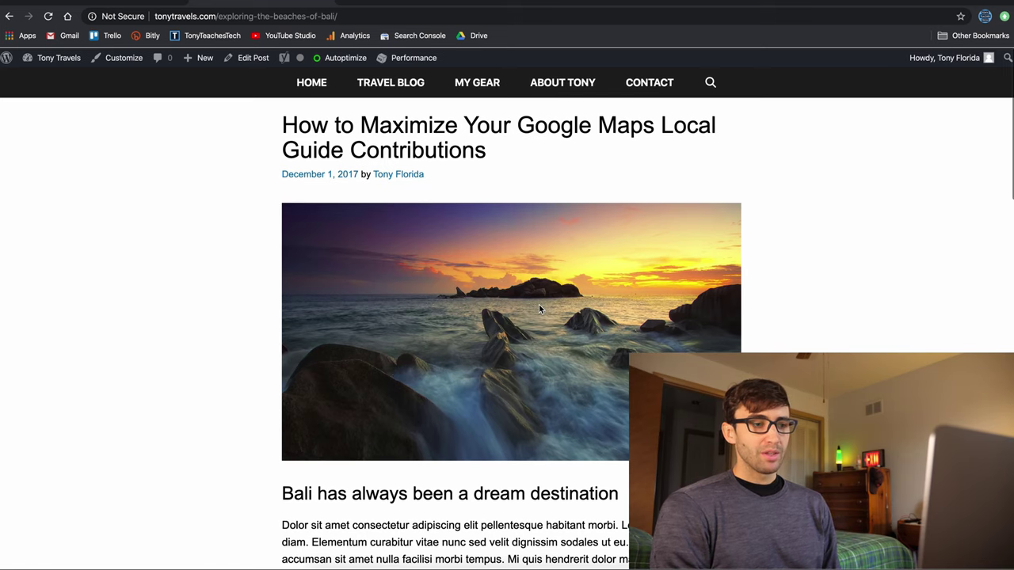
scroll(538, 304, "up", 1)
scroll(491, 151, "down", 2)
scroll(493, 212, "up", 2)
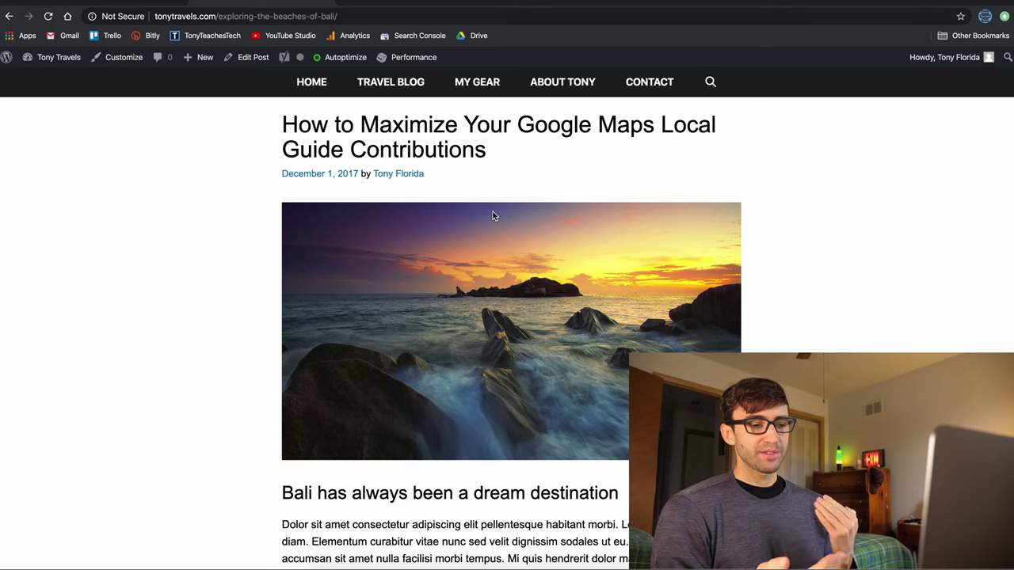
Open tonyflorida.com in a new tab, view its blog post thumbnails, and return to the live Bali post.
left_click(344, 3)
type("tonyt")
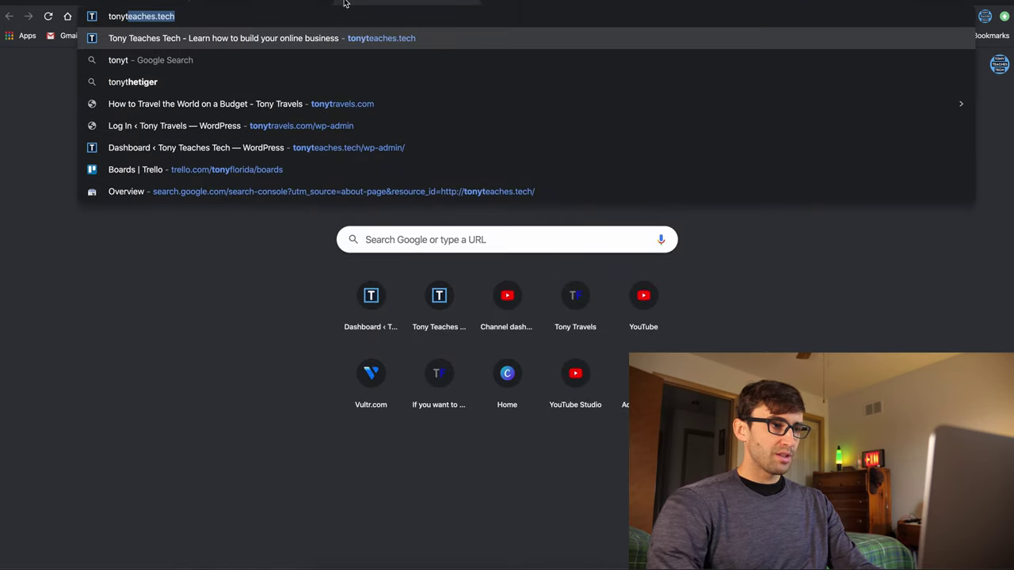
key("BackSpace")
type("florida.com")
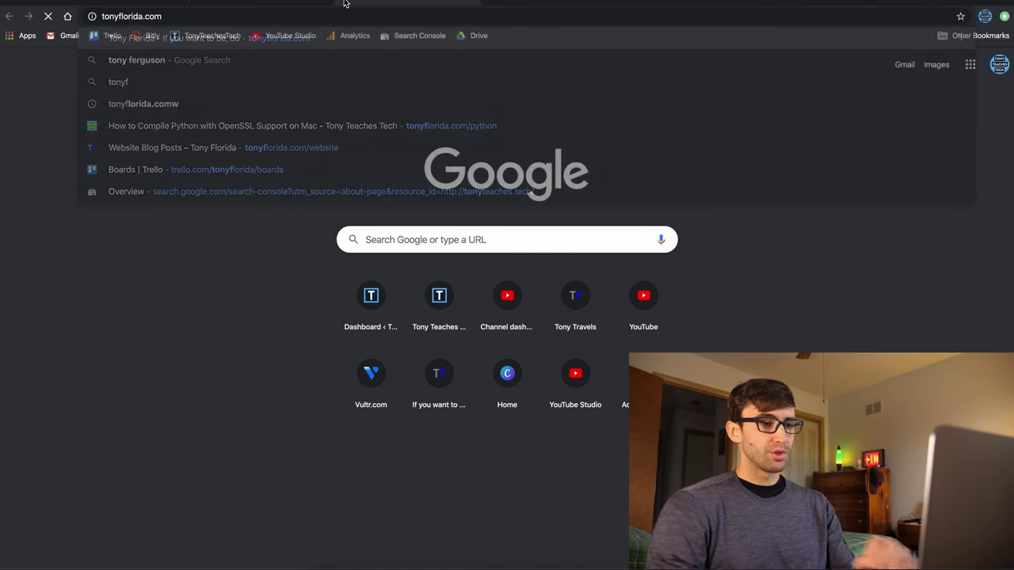
key("Return")
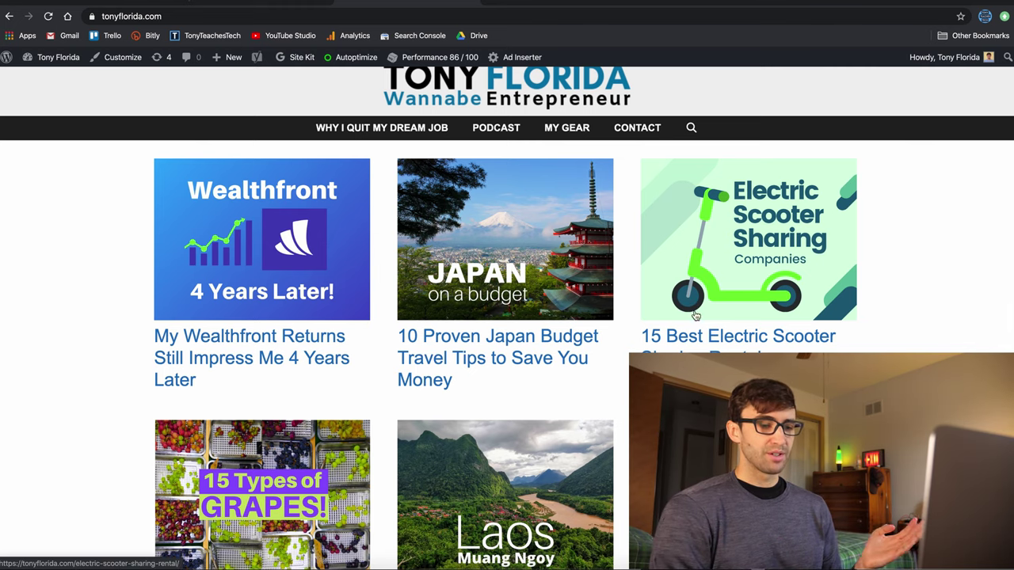
left_click(471, 2)
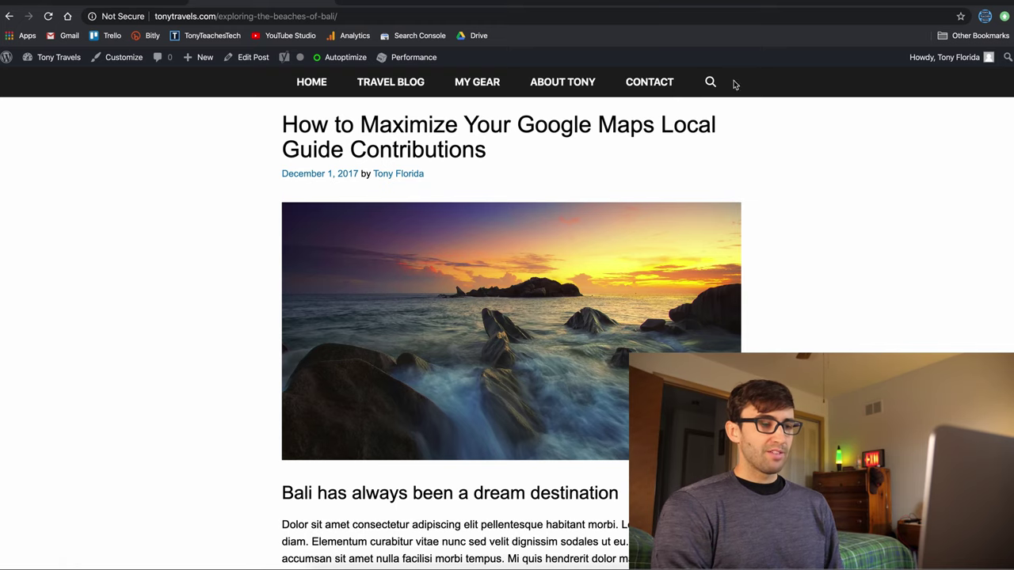
Open the Blog post header element for editing and look over its hero content area and Page Hero settings.
left_click(143, 1)
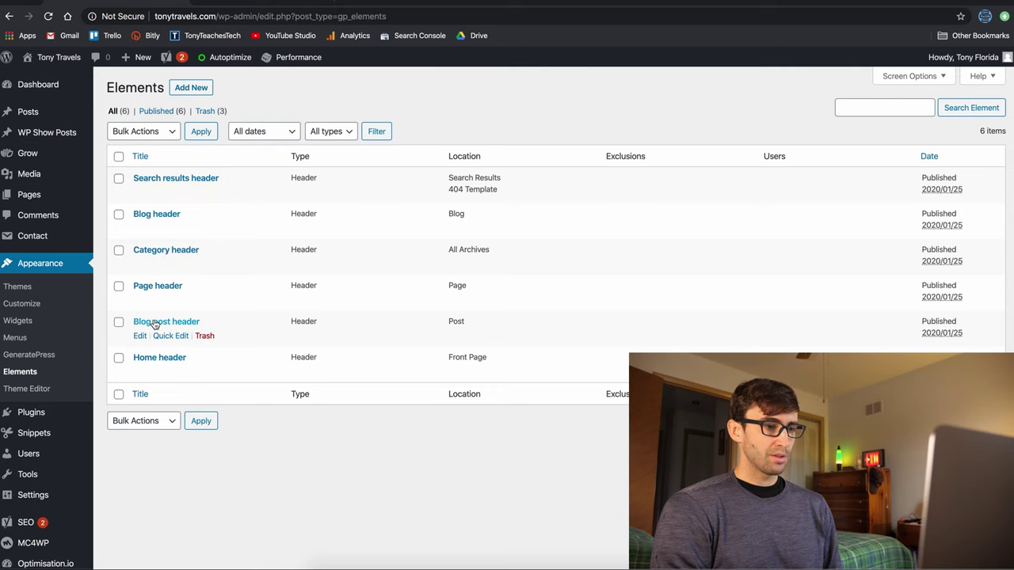
left_click(140, 336)
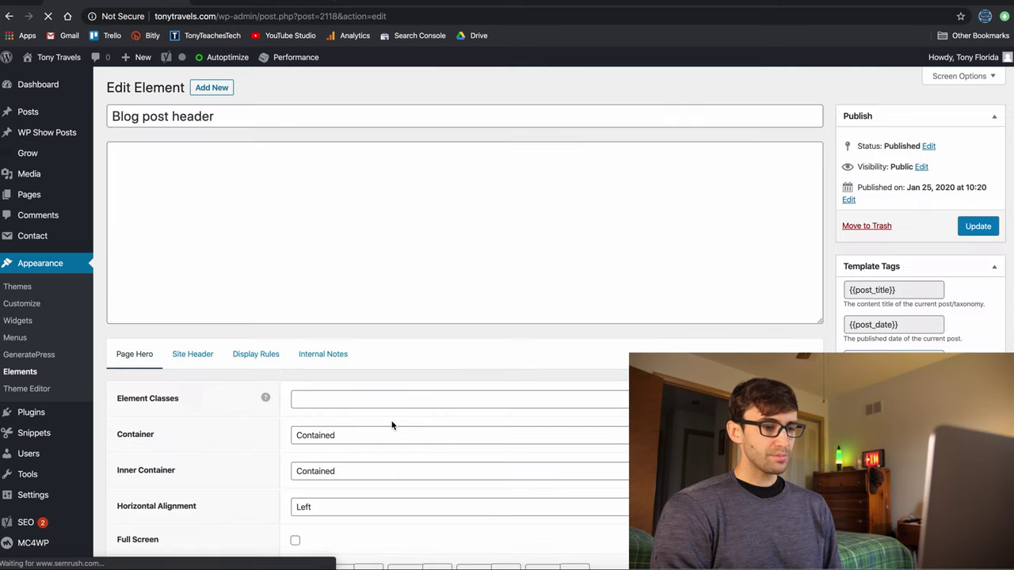
scroll(392, 425, "down", 3)
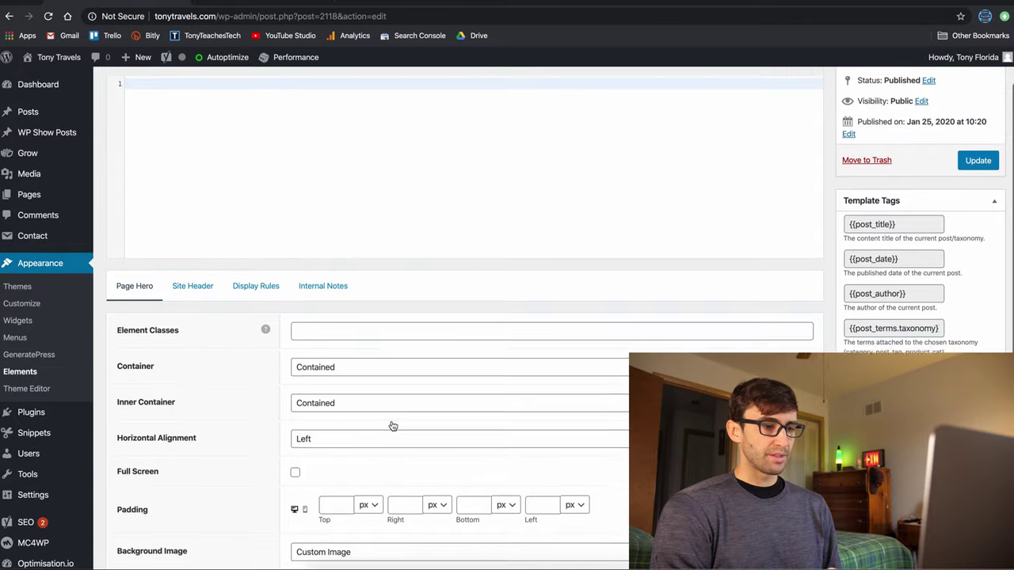
scroll(392, 426, "down", 5)
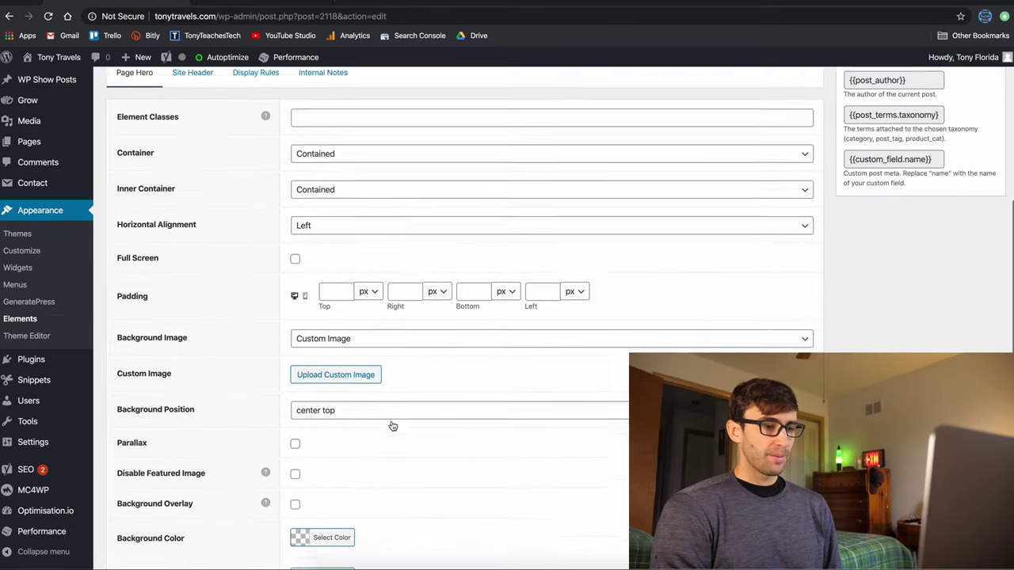
scroll(392, 426, "up", 2)
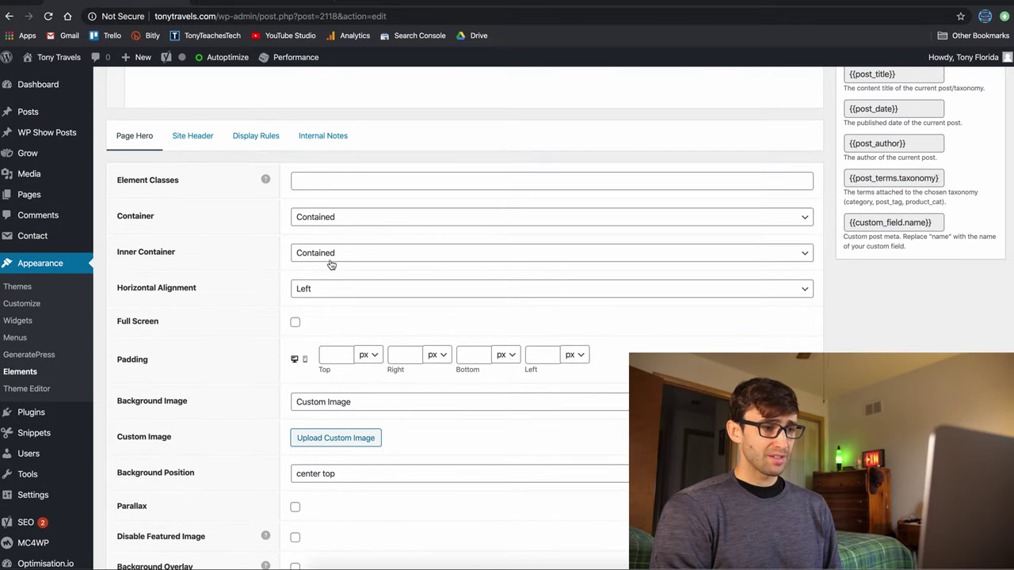
scroll(335, 270, "down", 2)
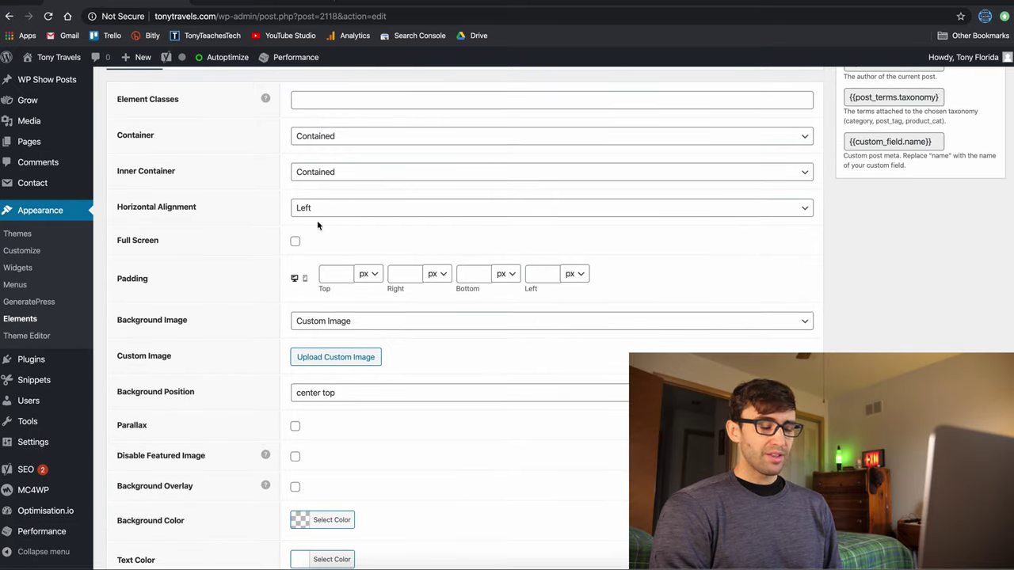
scroll(380, 169, "up", 8)
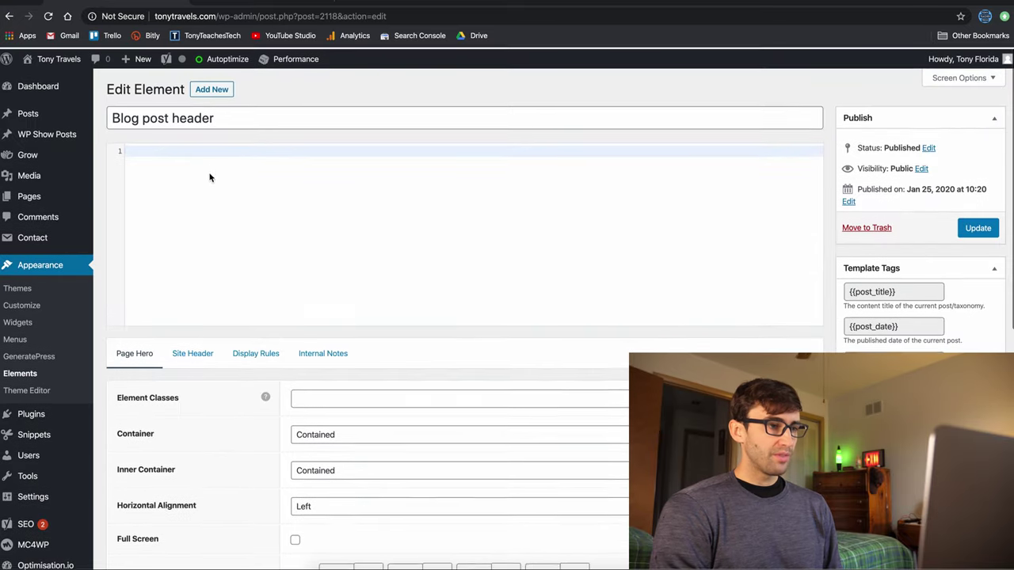
left_click(210, 163)
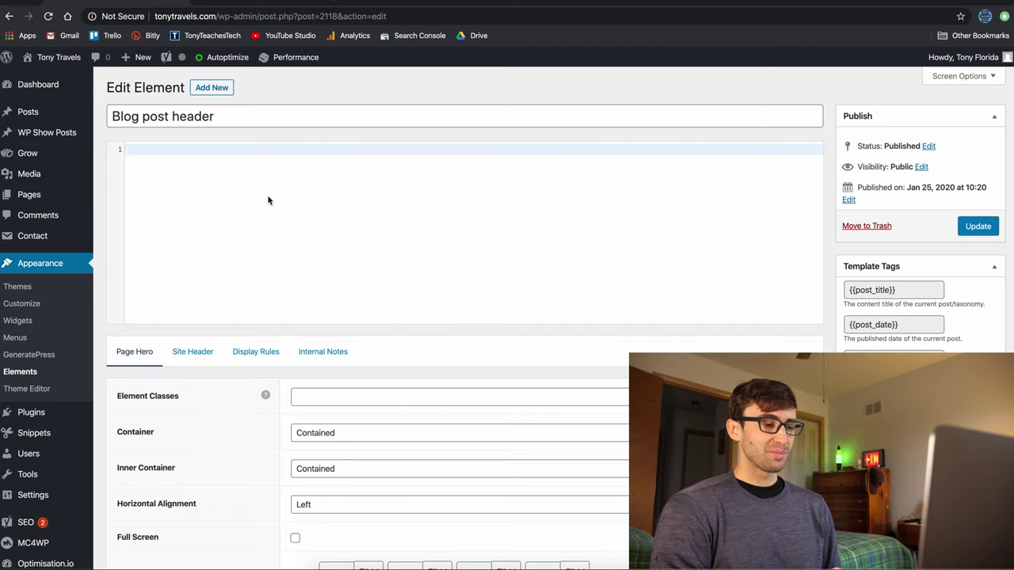
scroll(286, 206, "down", 5)
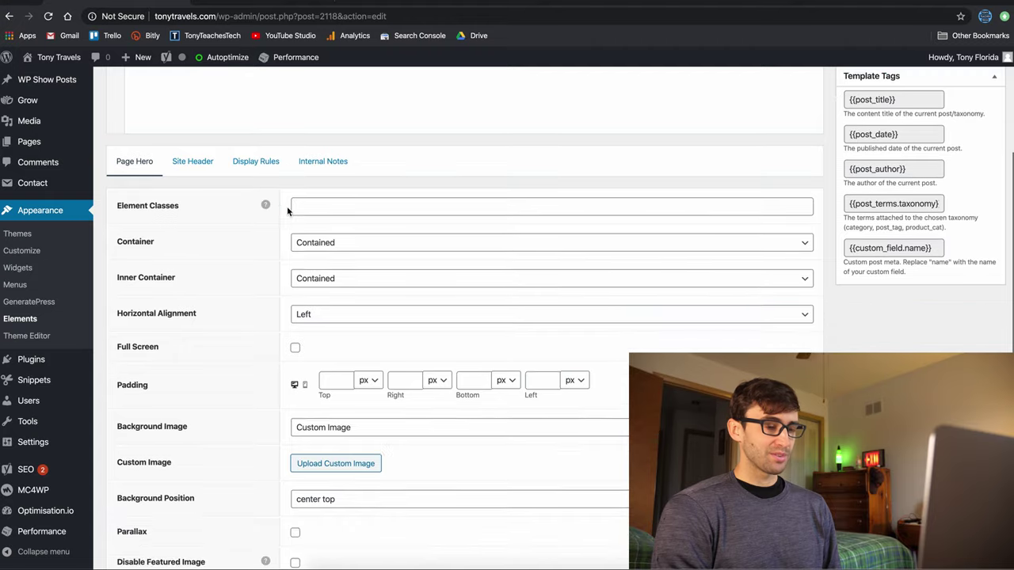
scroll(287, 206, "down", 5)
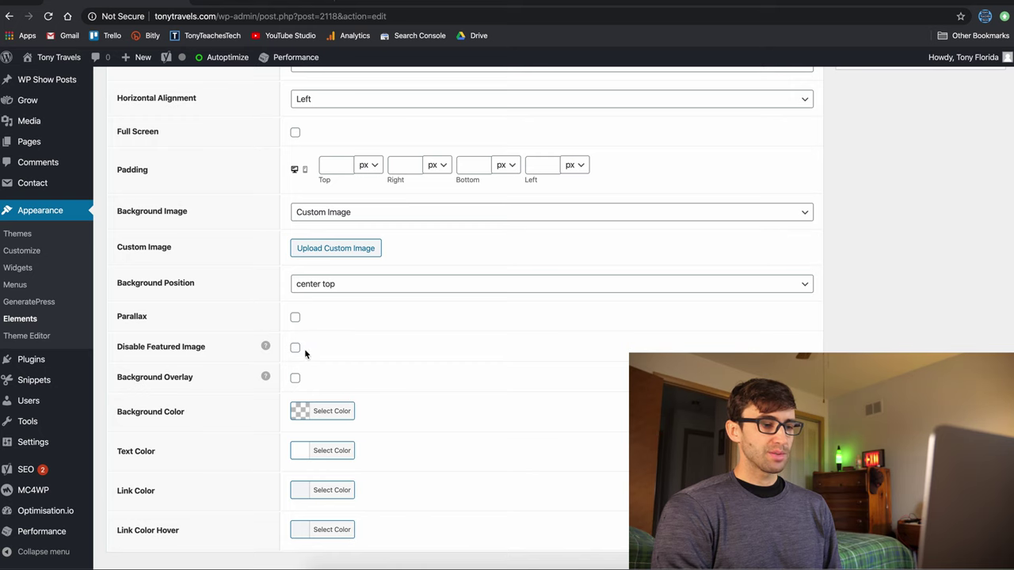
scroll(304, 349, "up", 10)
Examine the Blog post header's Site Header settings, including the Navigation Colors option, and its display rules.
left_click(194, 352)
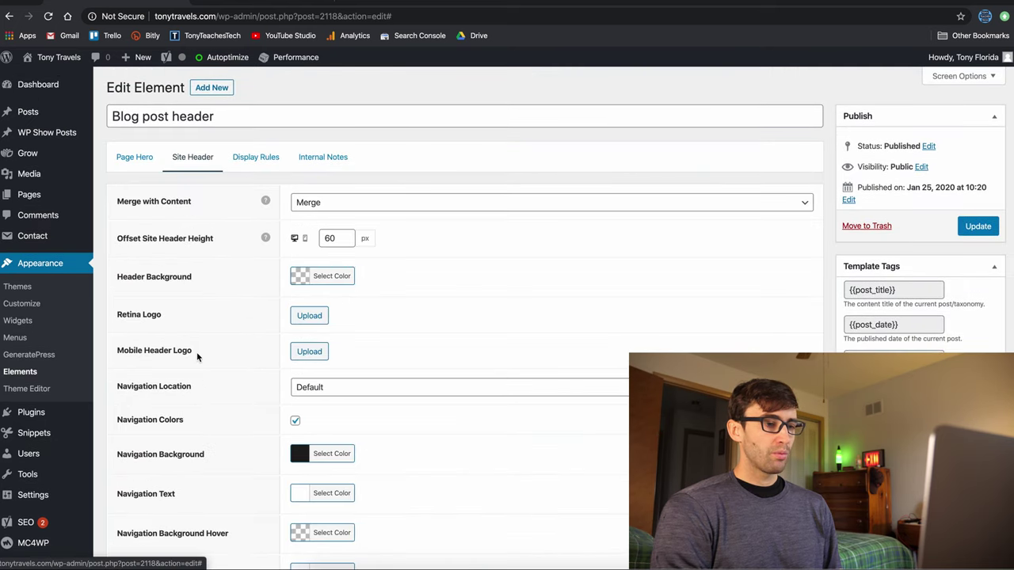
scroll(197, 356, "down", 1)
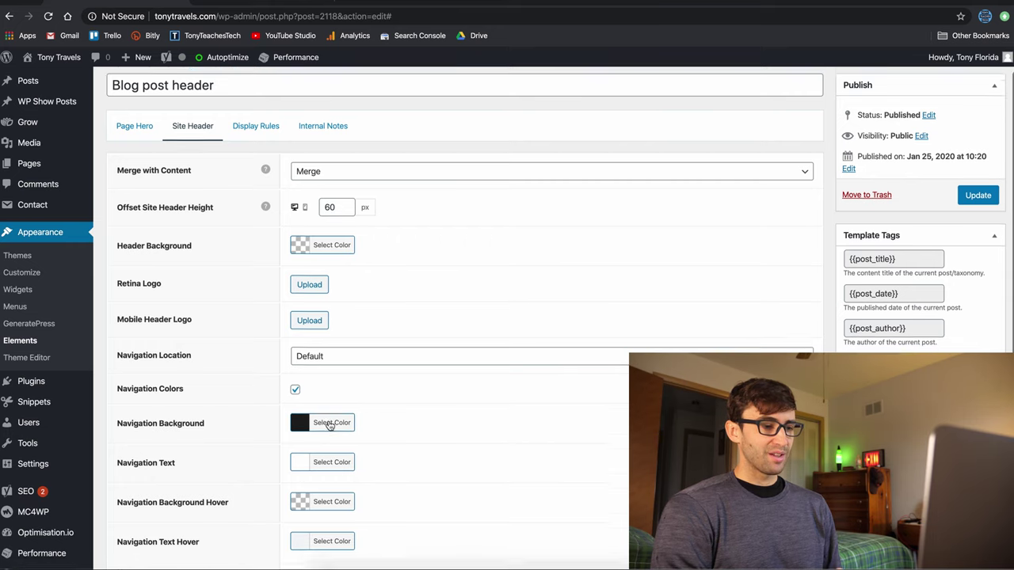
scroll(329, 428, "down", 1)
left_click(295, 369)
left_click(294, 370)
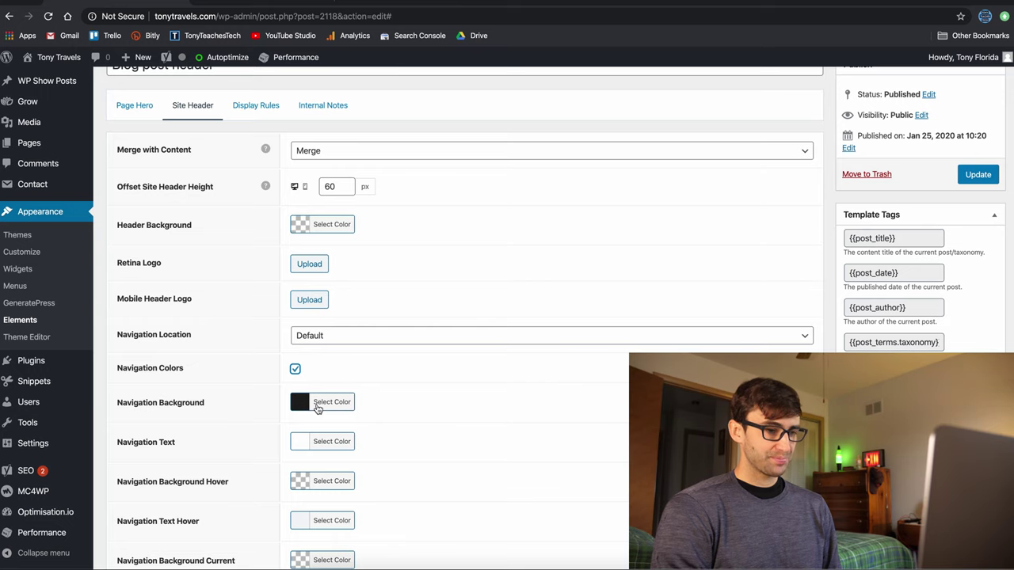
scroll(342, 394, "up", 2)
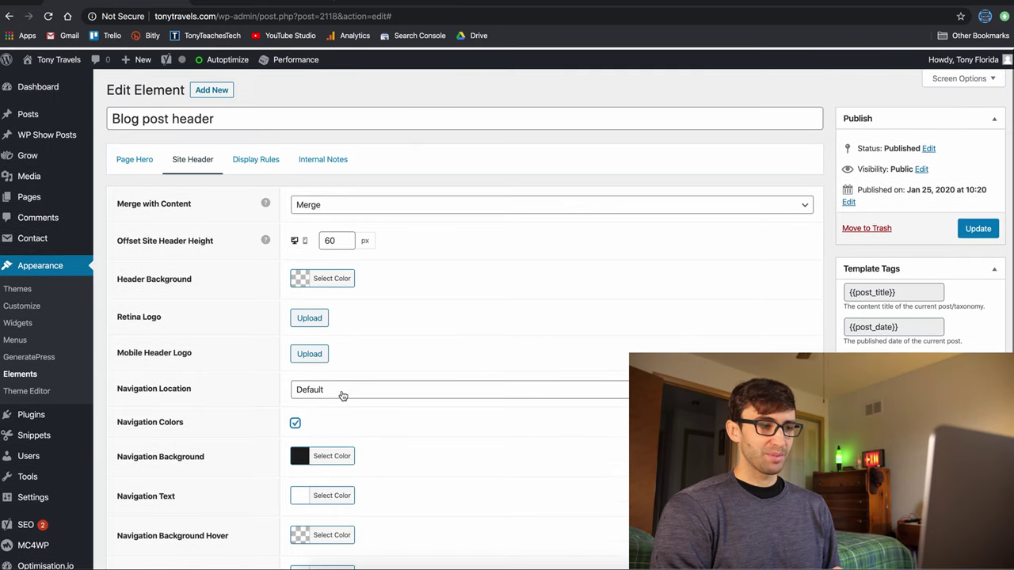
left_click(252, 157)
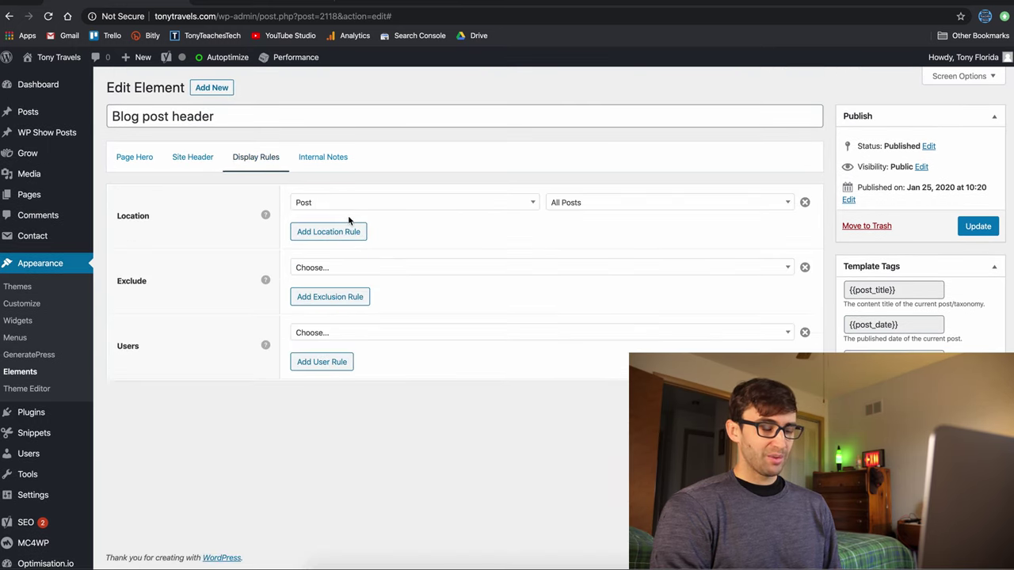
Inspect the Blog post header's navigation background color, turn off Navigation Colors, and update the element.
left_click(192, 157)
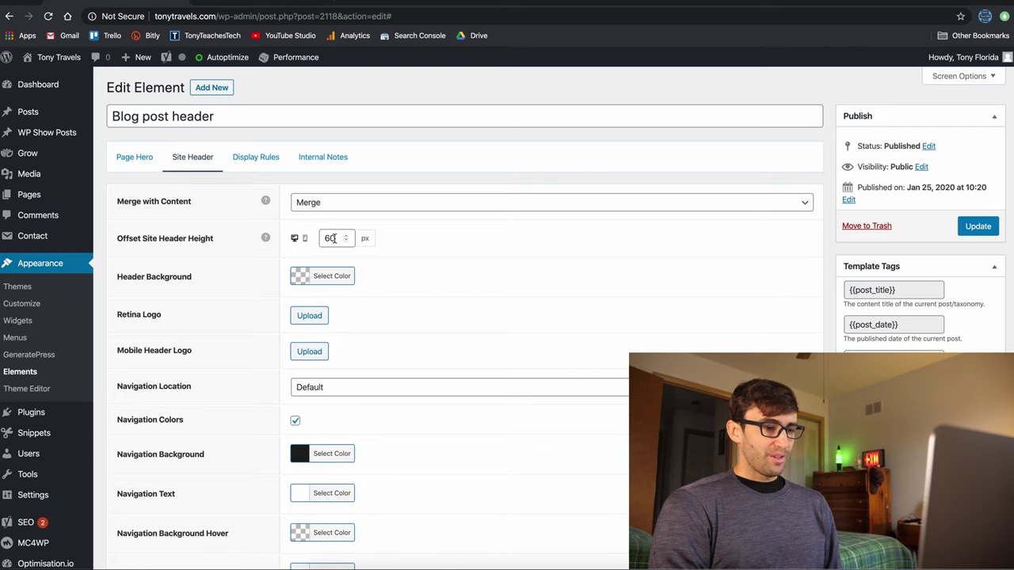
left_click(317, 460)
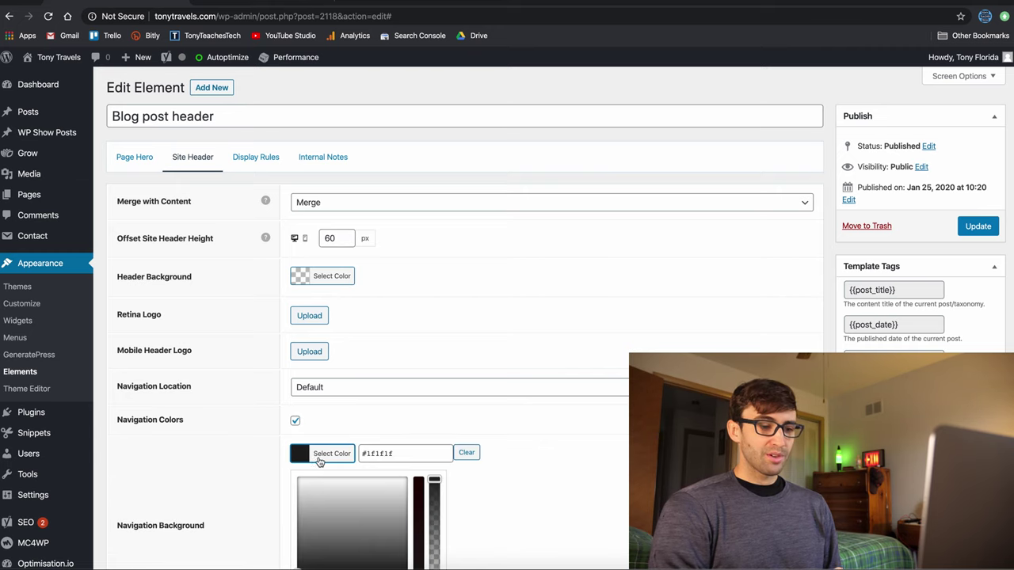
scroll(384, 455, "down", 1)
double_click(378, 392)
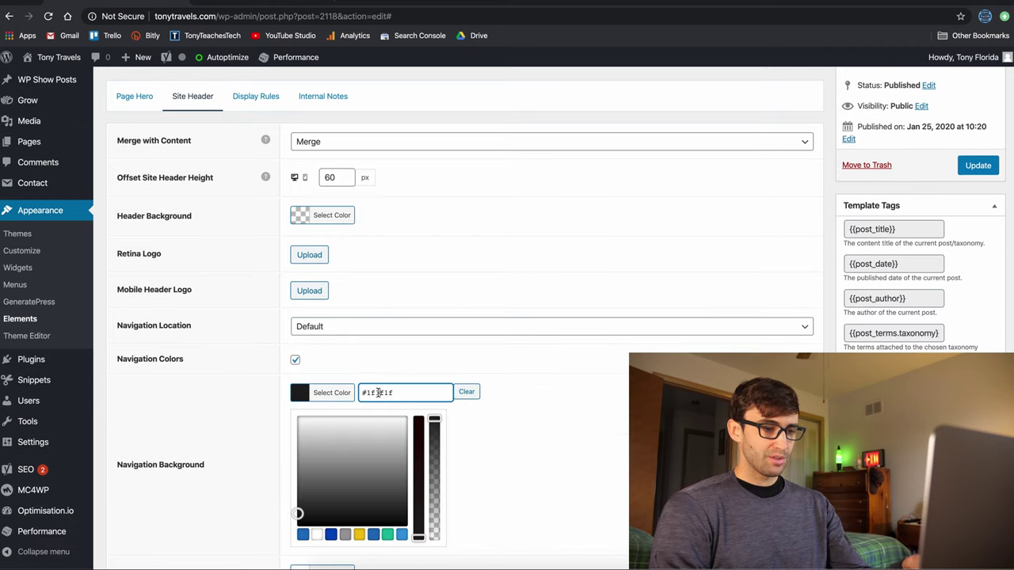
left_click(294, 360)
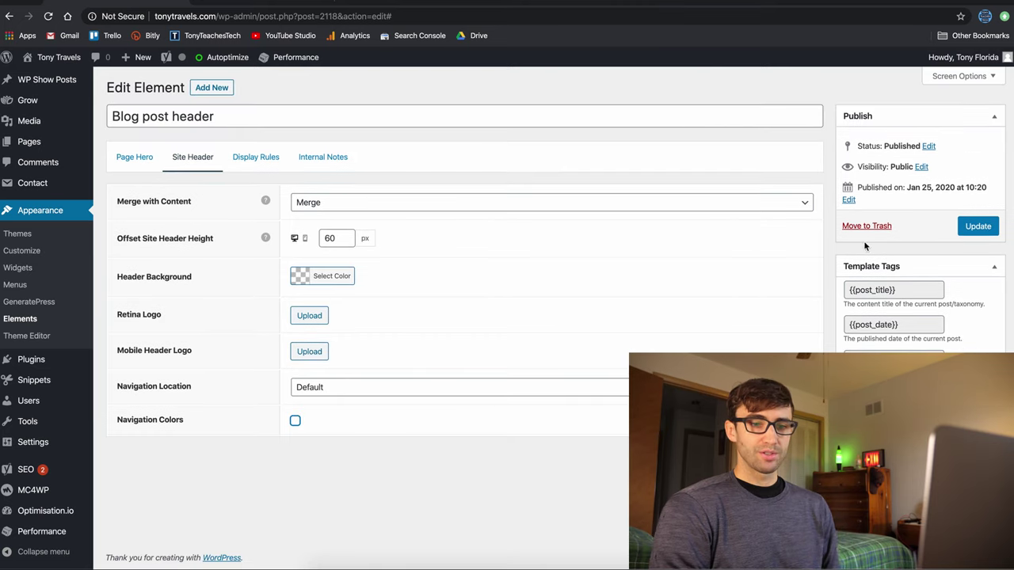
left_click(977, 227)
Reload the live Bali post and highlight the navigation menu text above the post title.
key("ctrl+Tab")
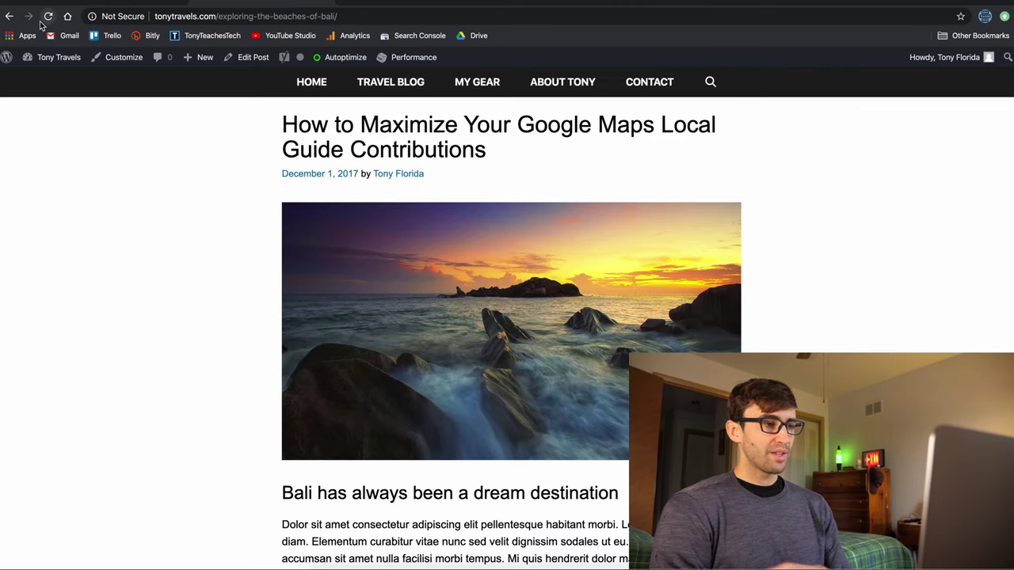
left_click(44, 19)
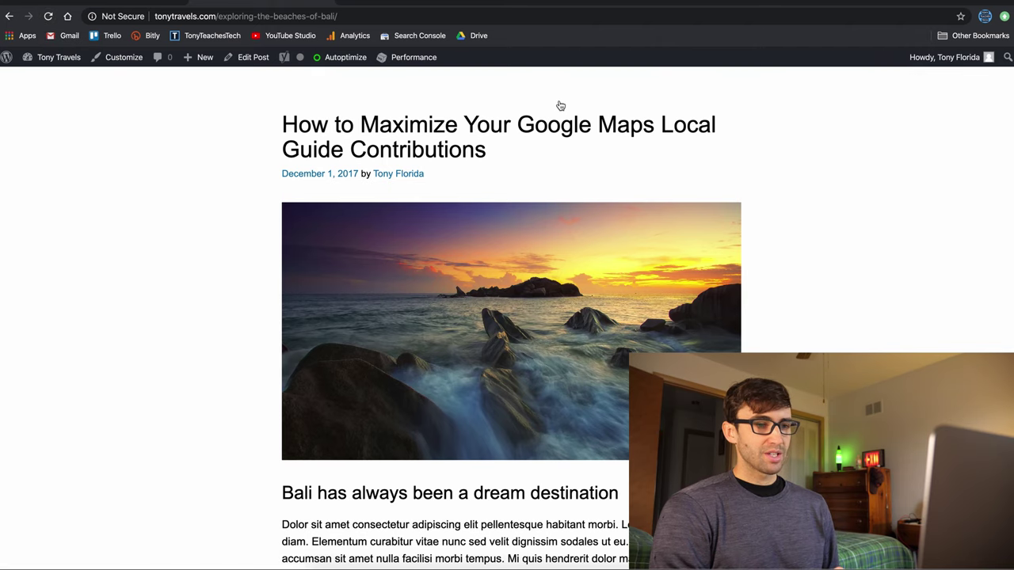
left_click_drag(188, 87, 677, 82)
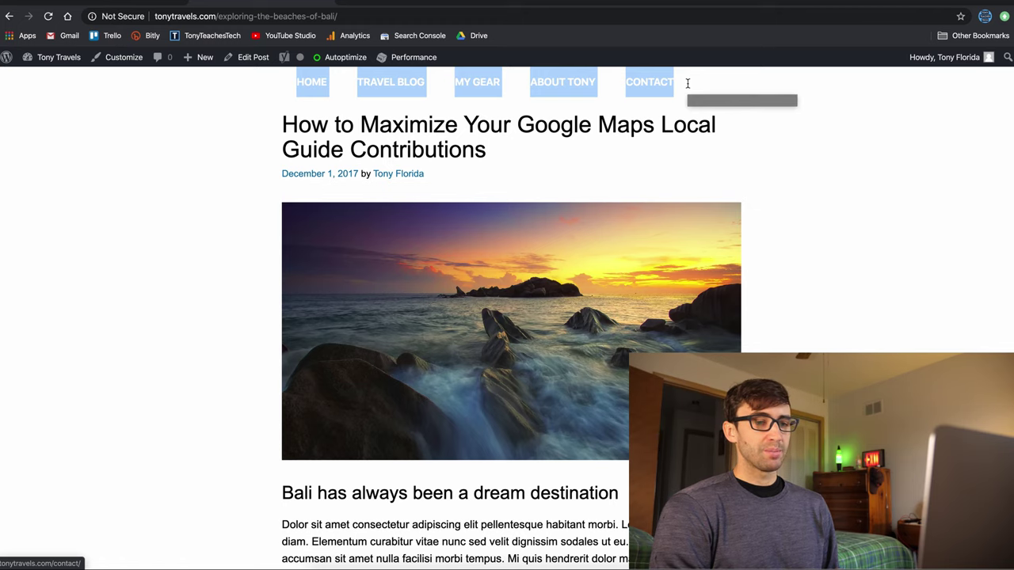
Highlight the live Bali post's menu text again, and turn Navigation Colors back on in the Blog post header's Site Header settings.
left_click(761, 96)
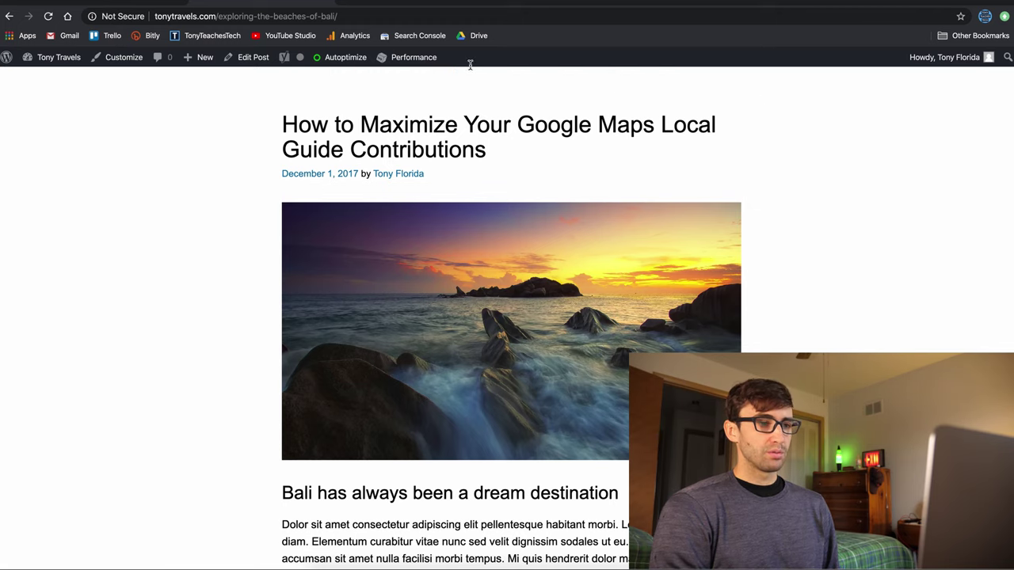
left_click_drag(469, 67, 281, 90)
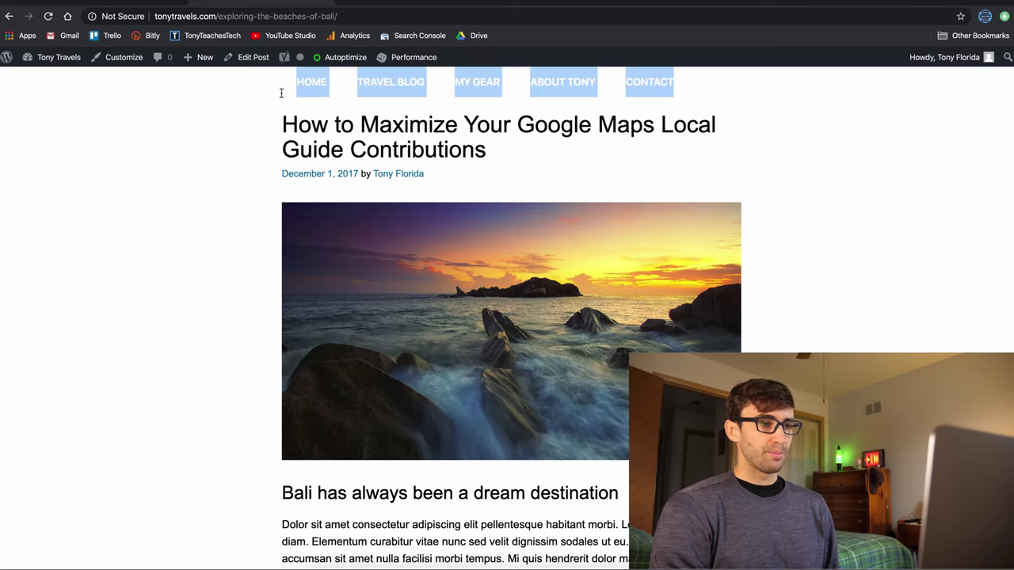
left_click(159, 5)
scroll(289, 451, "down", 1)
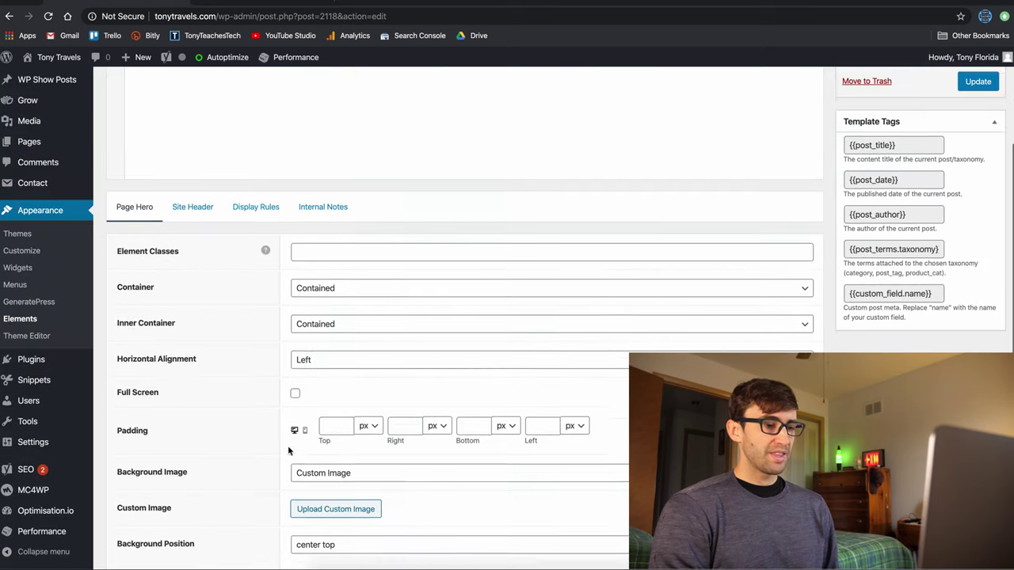
scroll(288, 449, "down", 2)
scroll(288, 449, "up", 3)
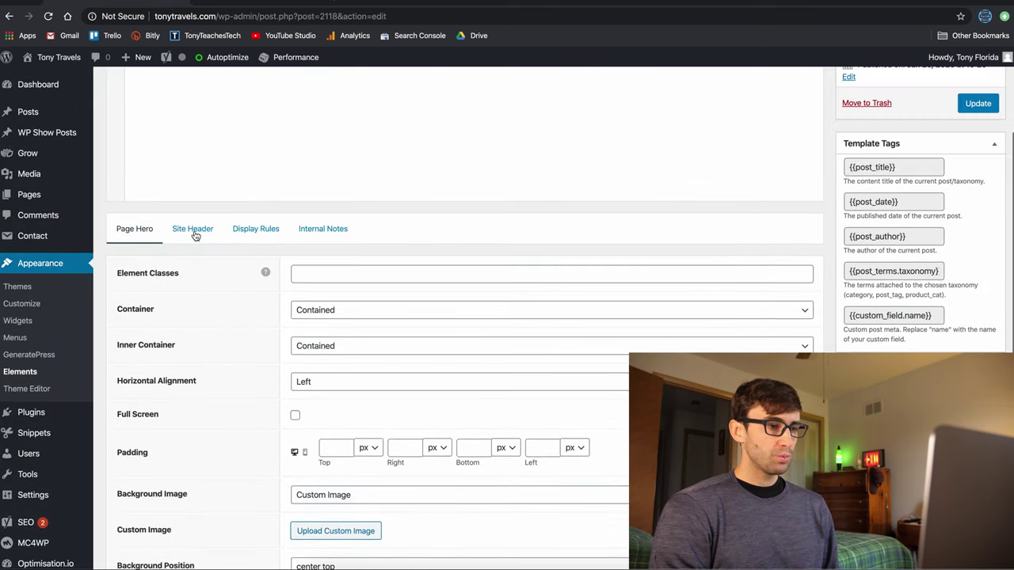
left_click(192, 229)
left_click(295, 457)
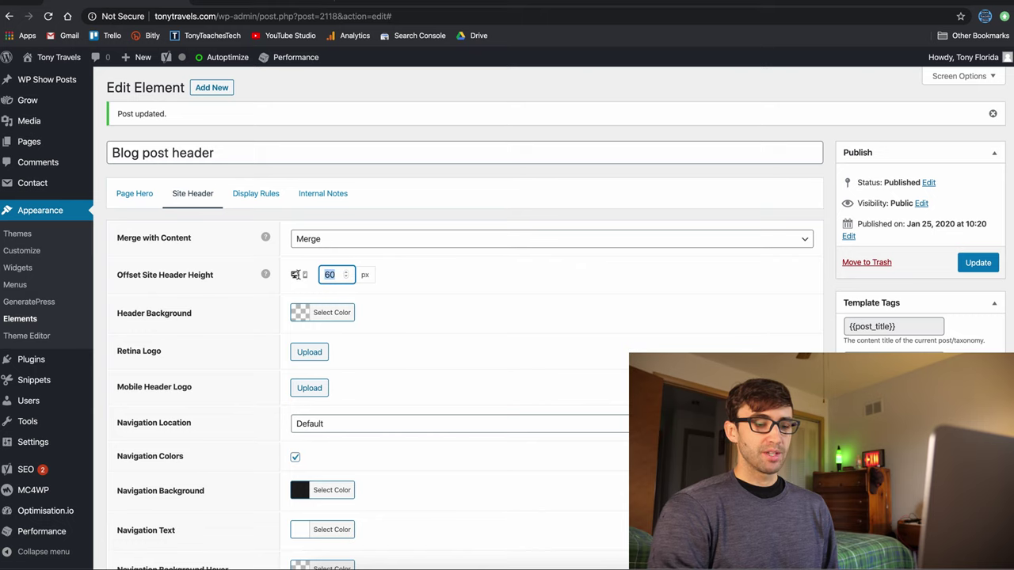
Try an Offset Site Header Height of 0 px on the Blog post header and check it on the reloaded live post.
type("0")
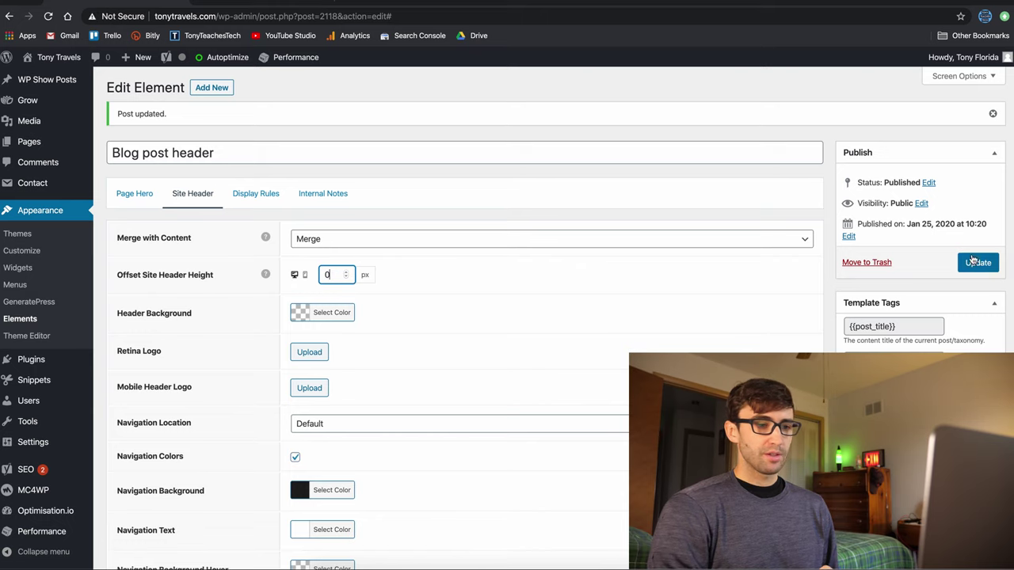
left_click(973, 261)
left_click(226, 3)
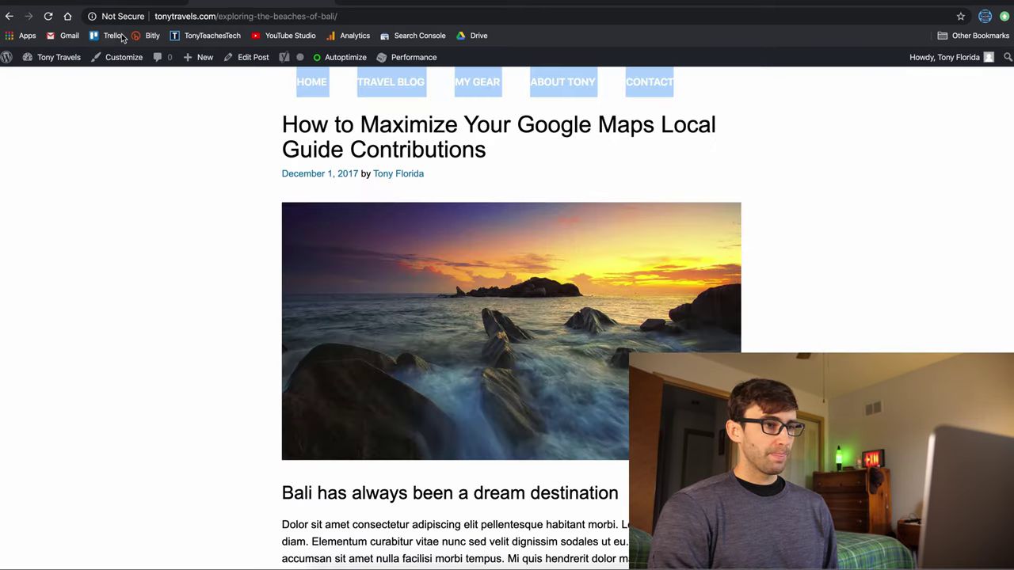
left_click(48, 16)
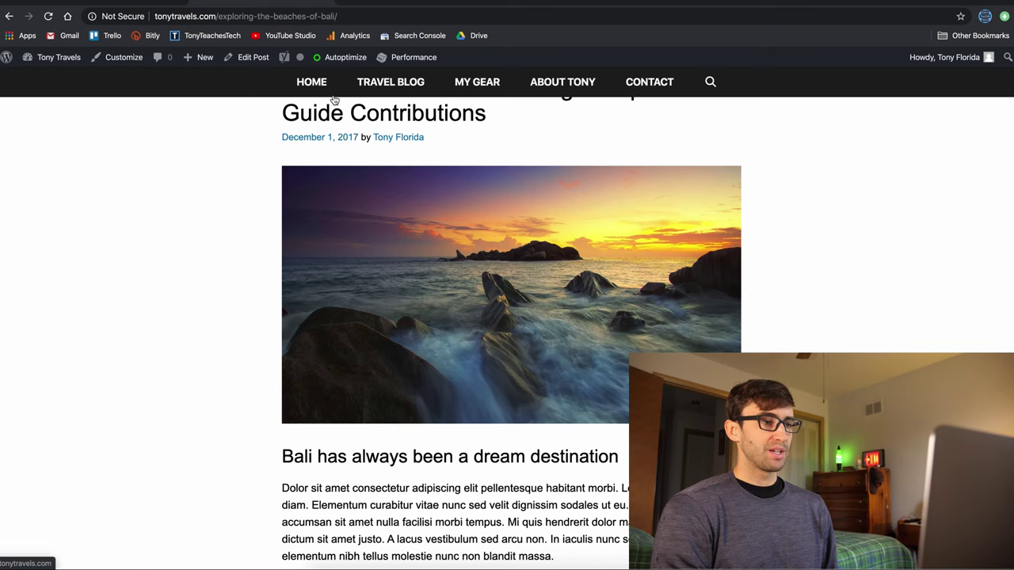
Set the Blog post header's Offset Site Header Height to 60 px, update the element, and reload the live Bali post.
key("ctrl+Tab")
left_click(200, 388)
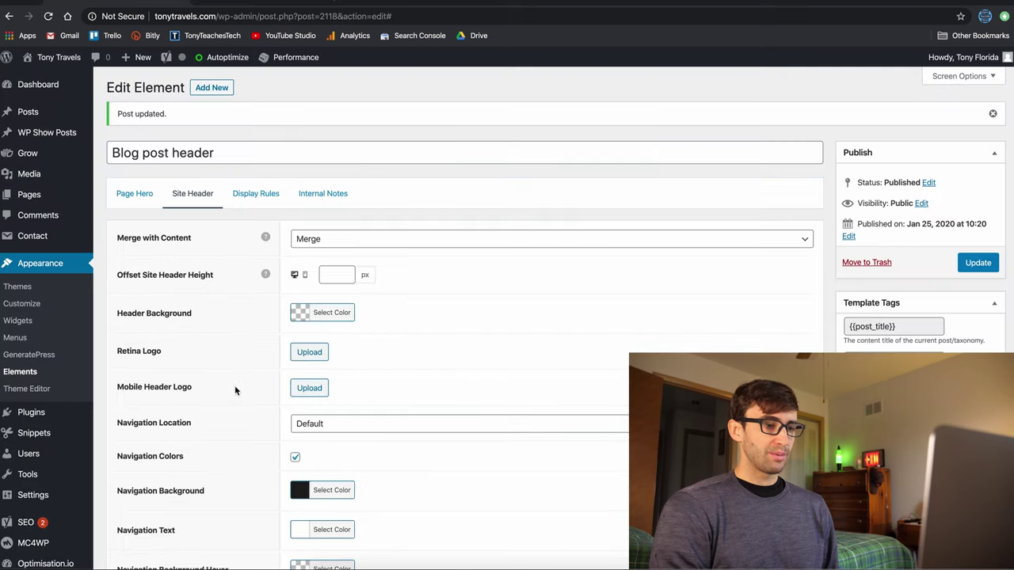
left_click(353, 272)
type("60")
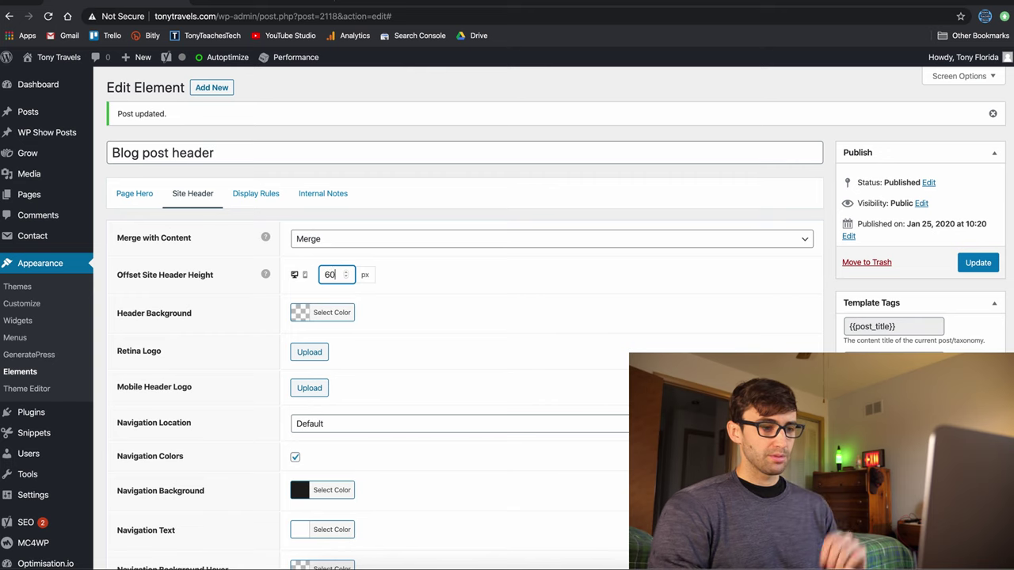
left_click(977, 262)
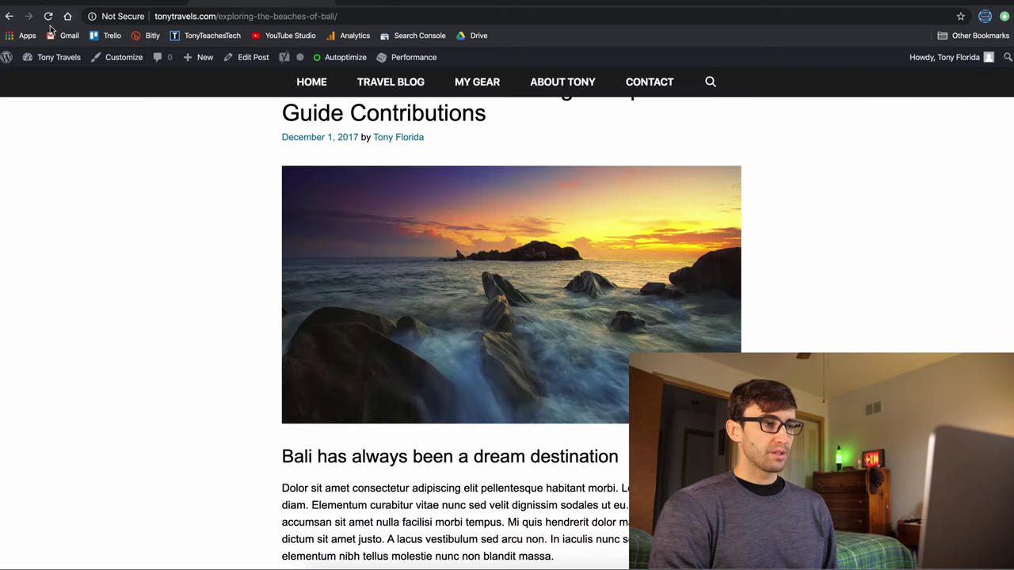
left_click(49, 16)
Return to the Elements list and highlight the display locations of the Search results header.
left_click(96, 2)
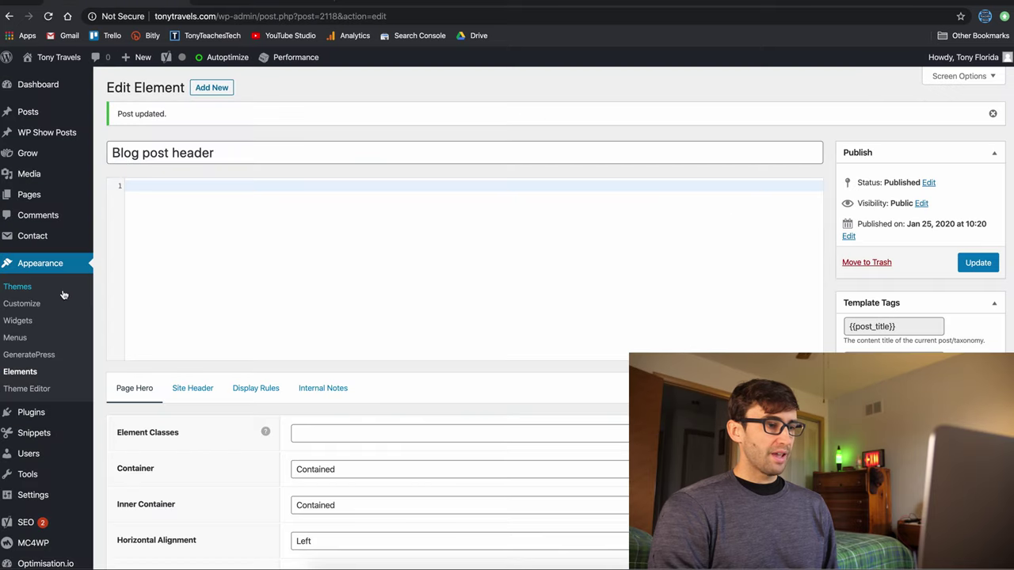
left_click(25, 388)
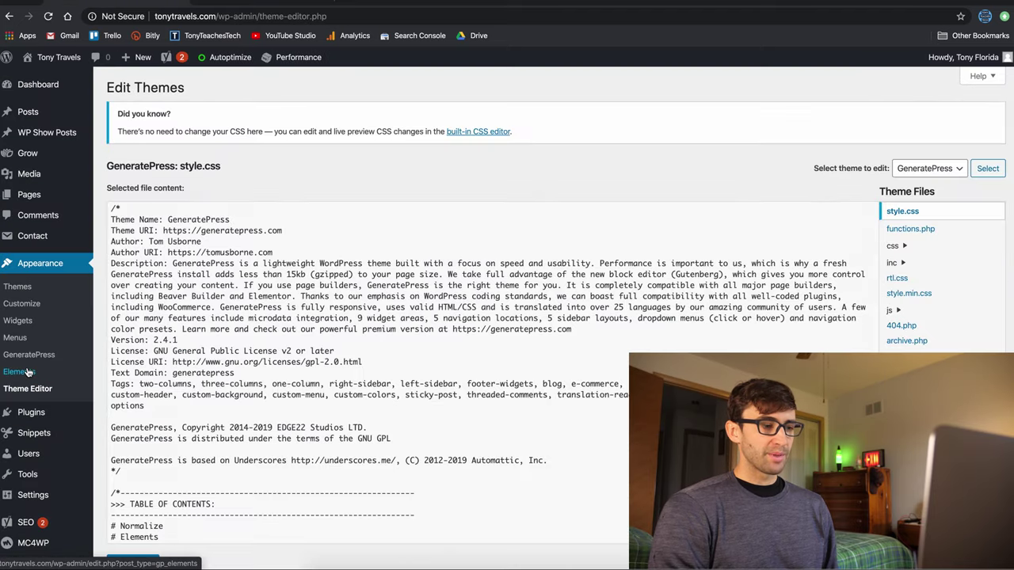
left_click(27, 372)
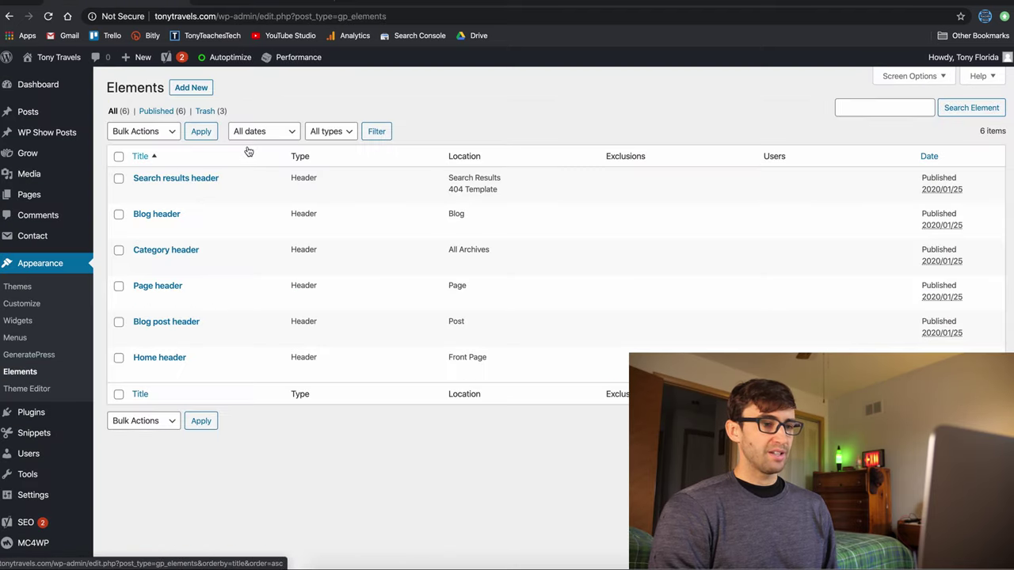
left_click_drag(472, 176, 444, 183)
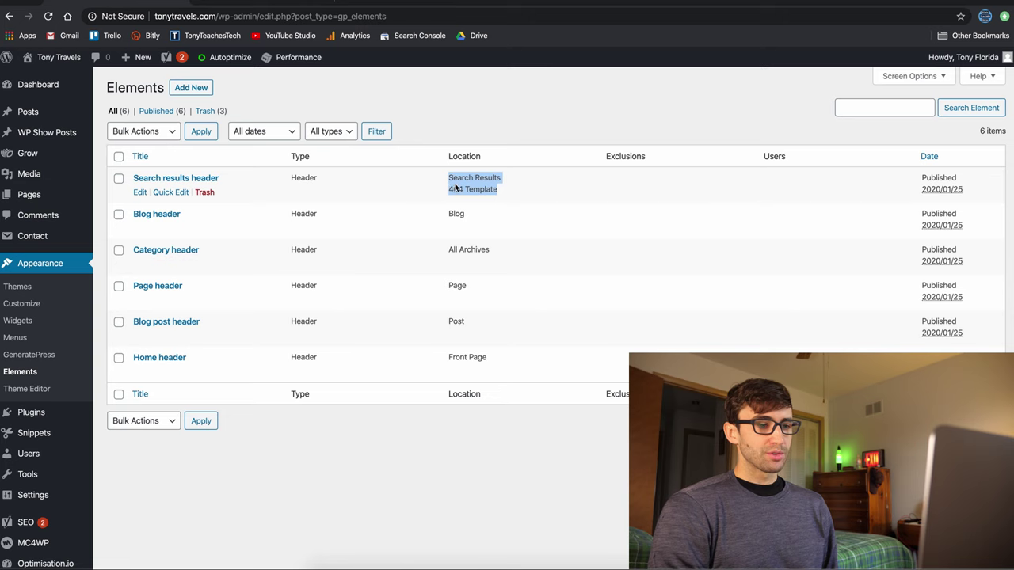
Load the nonexistent address tonytravels.com/lsdfsf on the live site to view the 404 page's header.
left_click(277, 3)
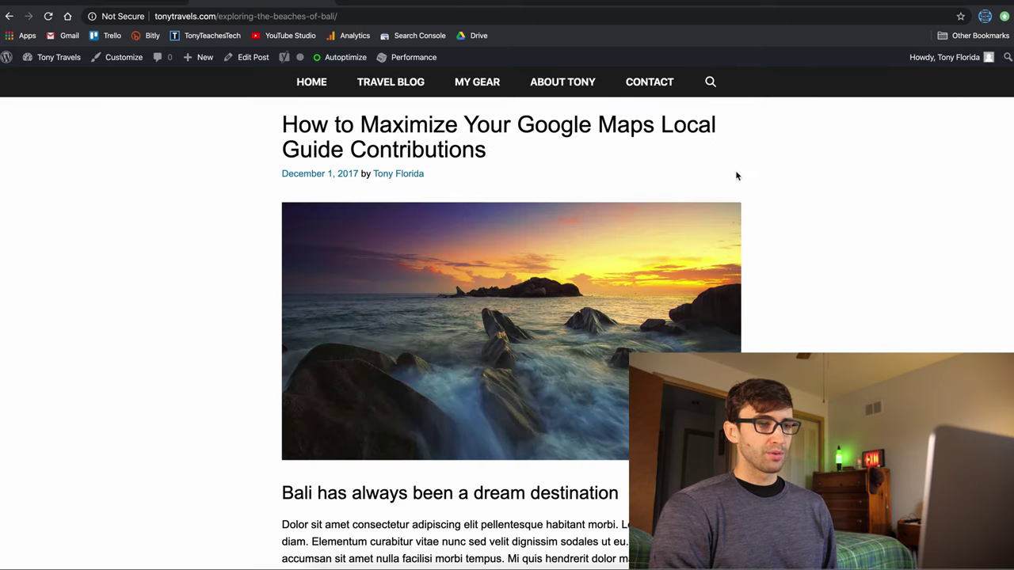
left_click_drag(217, 18, 403, 21)
key("BackSpace")
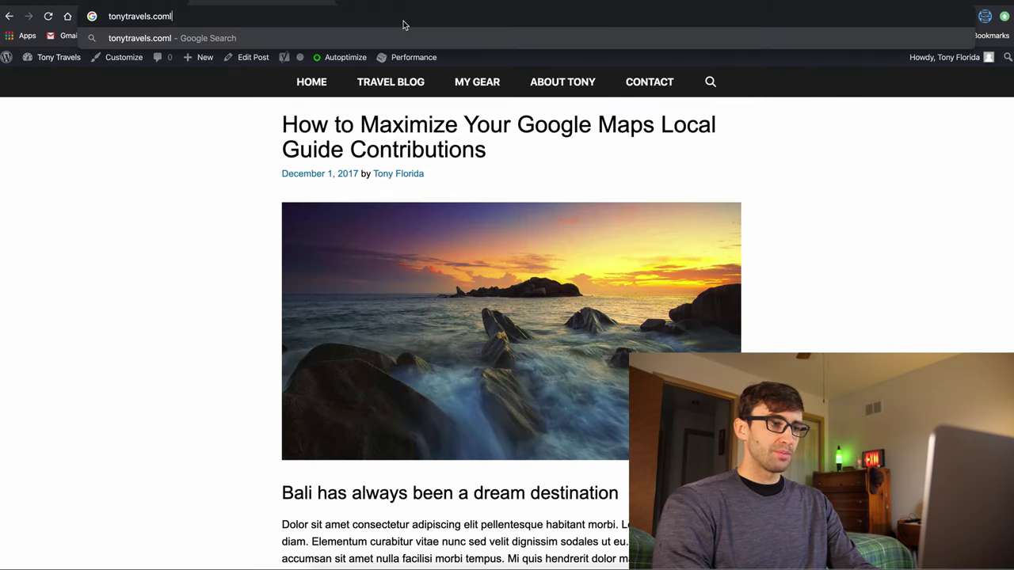
type("sdfsf")
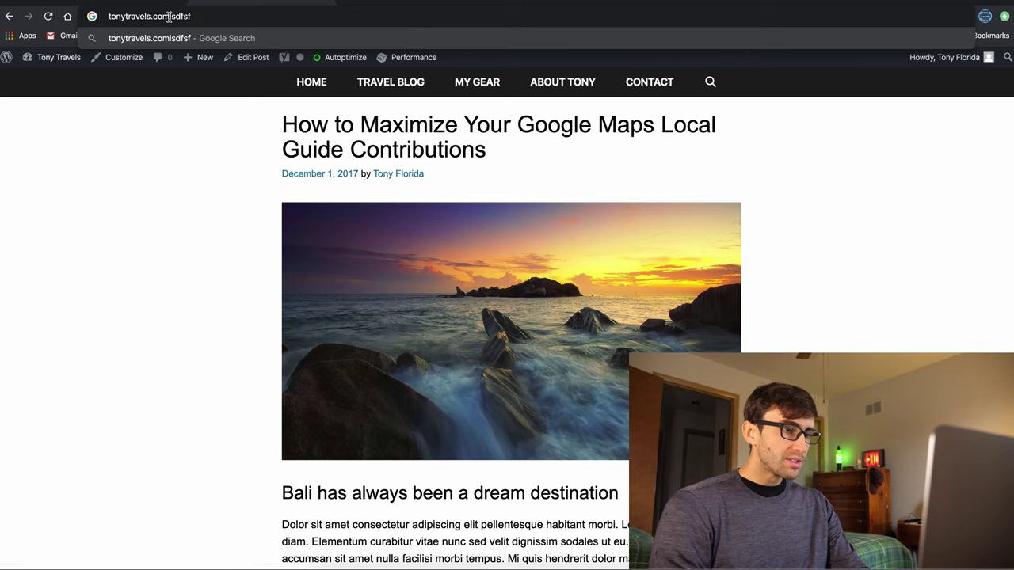
key("Return")
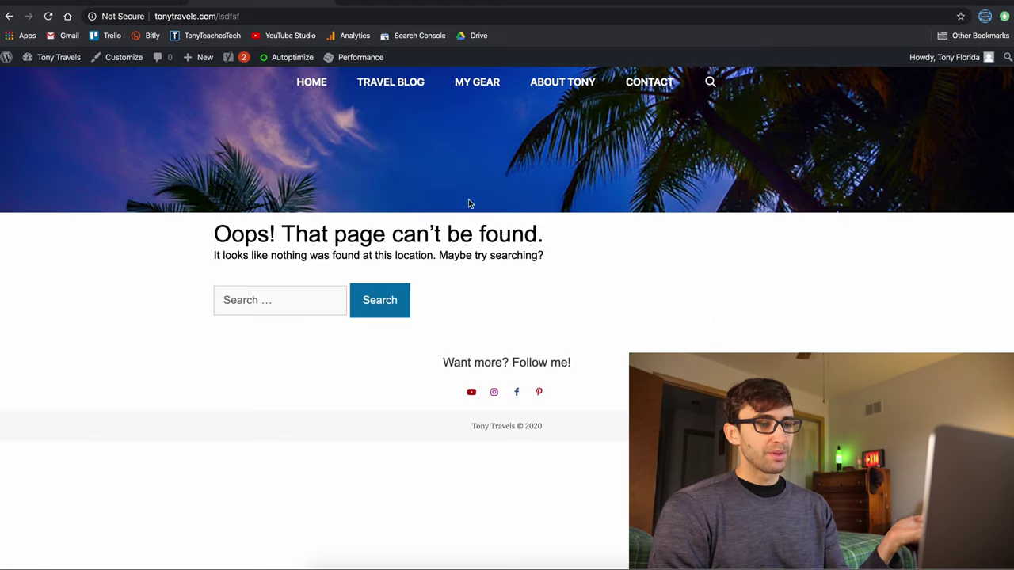
Search the live site for "dfsd" to view the search results header, and return to the Elements list.
left_click(710, 82)
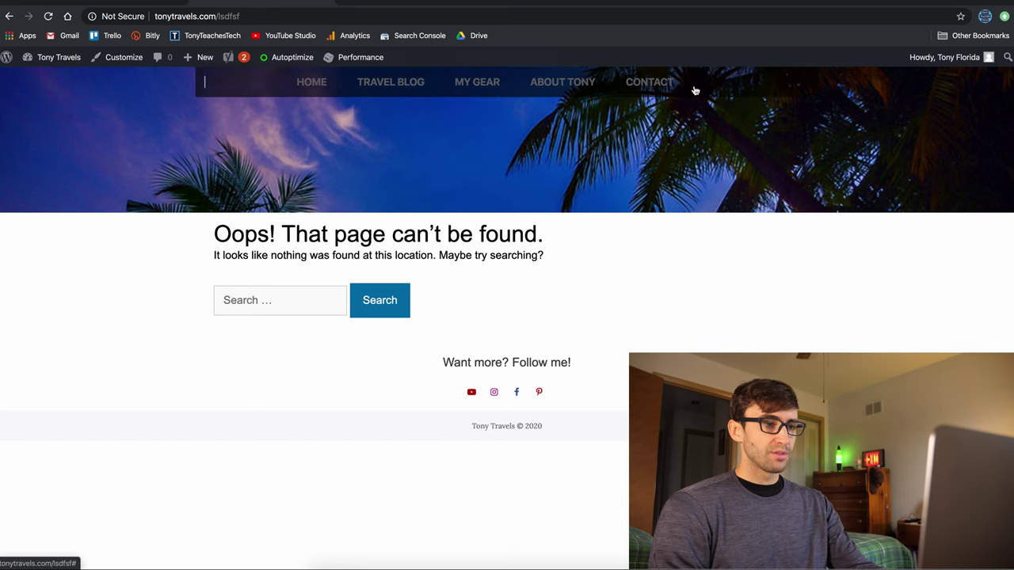
type("dfsd")
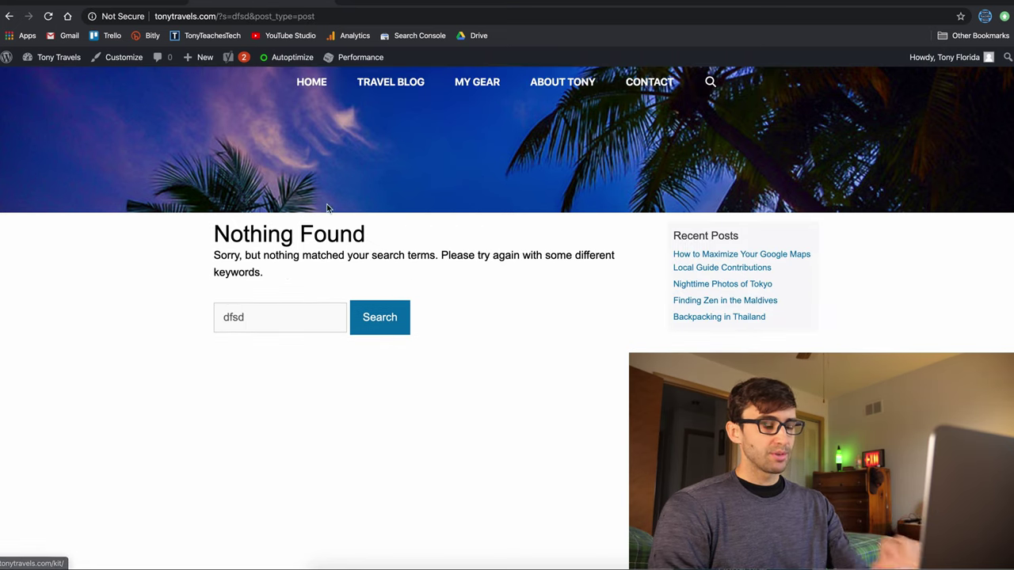
left_click(326, 3)
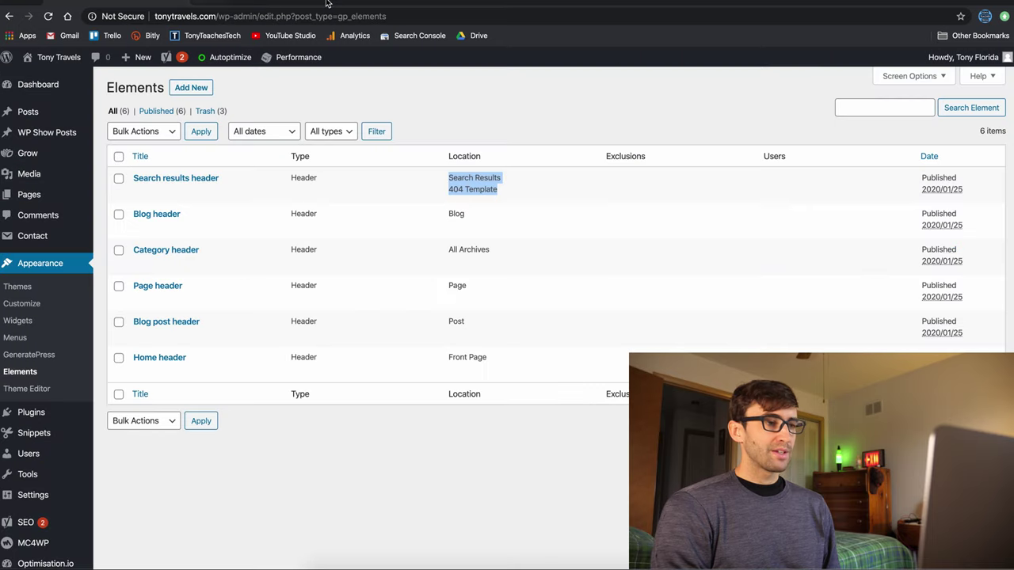
left_click(409, 449)
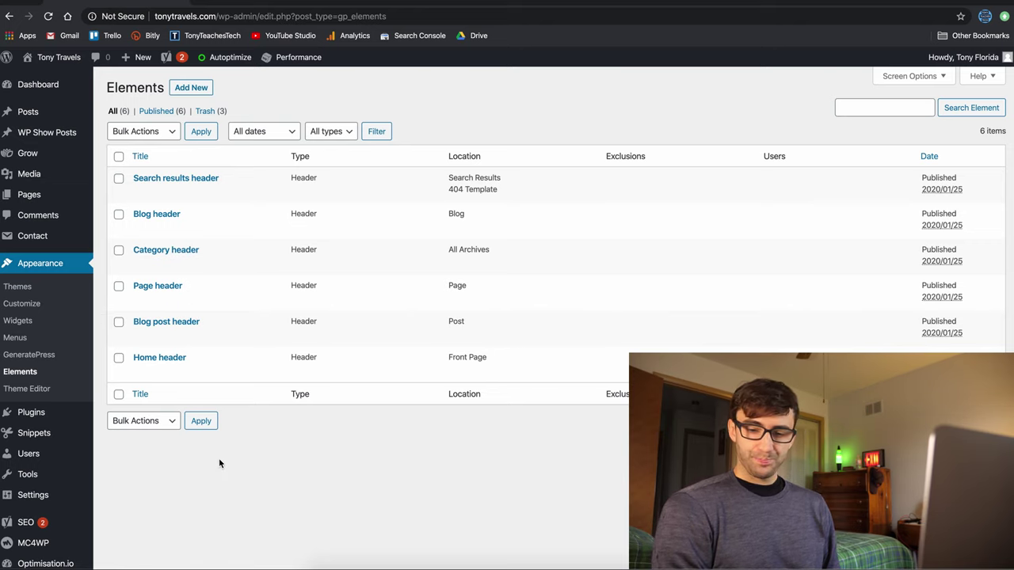
scroll(220, 459, "down", 1)
scroll(219, 463, "up", 2)
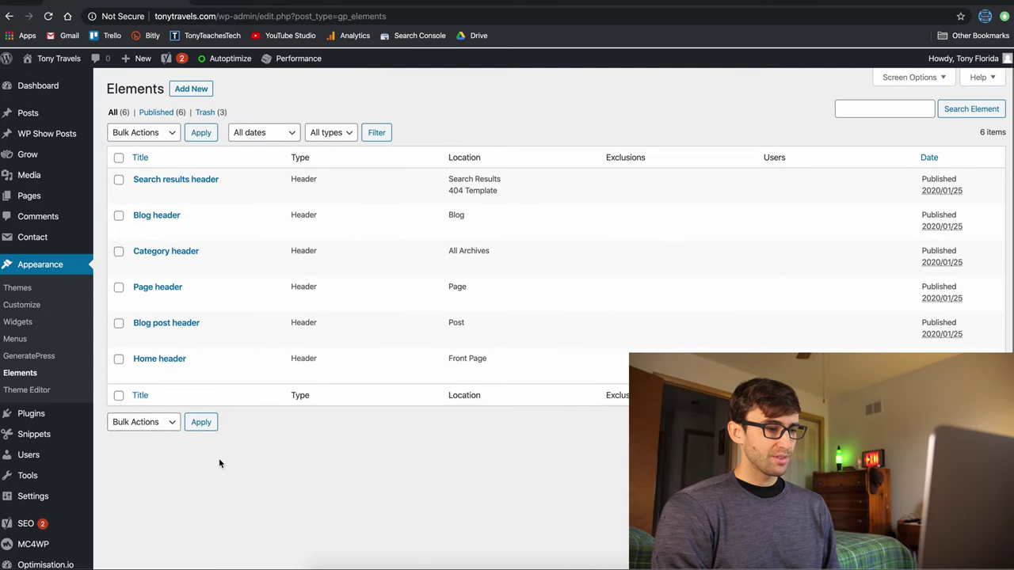
Open the Widgets page and expand the Left Sidebar area and the Right Sidebar's Recent Posts widget.
left_click(62, 326)
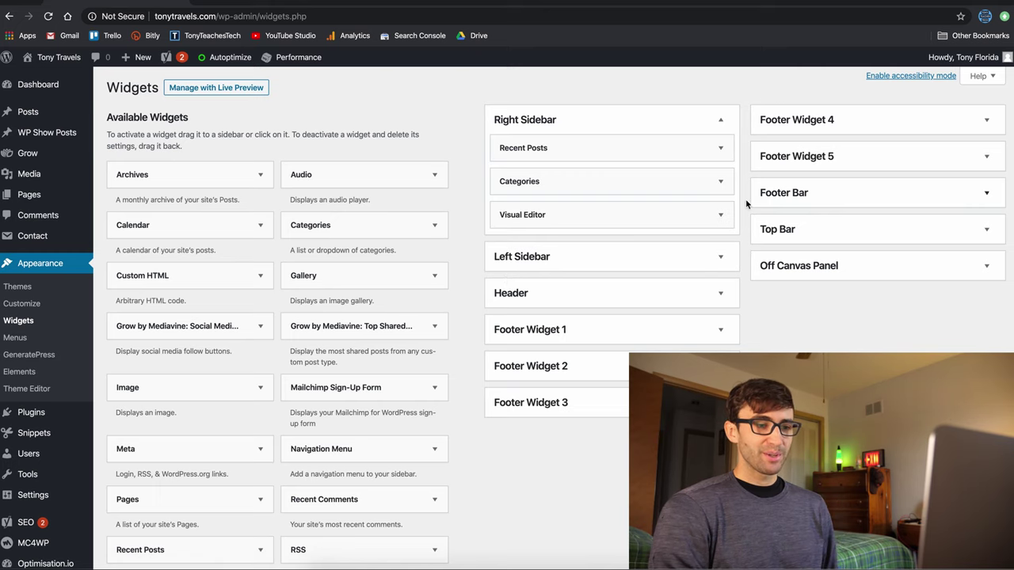
left_click(686, 257)
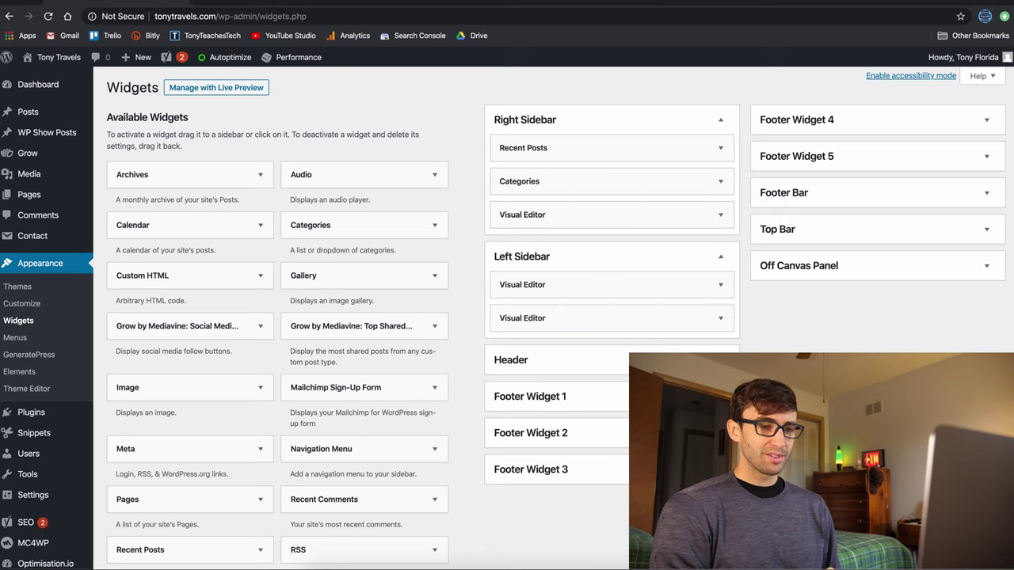
left_click(623, 154)
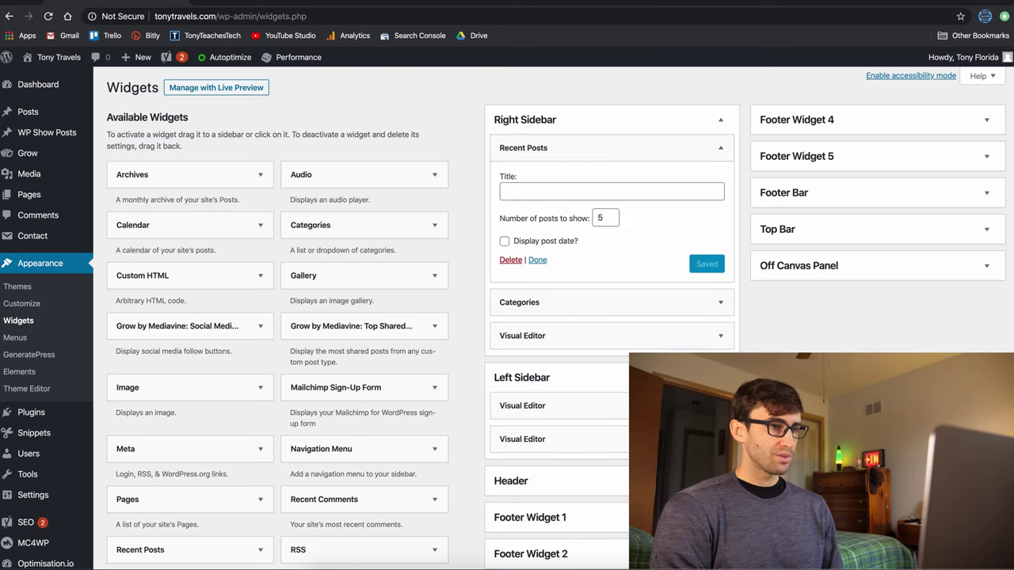
Open tonytravels.com in a new browser tab and go to its Travel Blog page to view the sidebars.
key("ctrl+t")
type("tony")
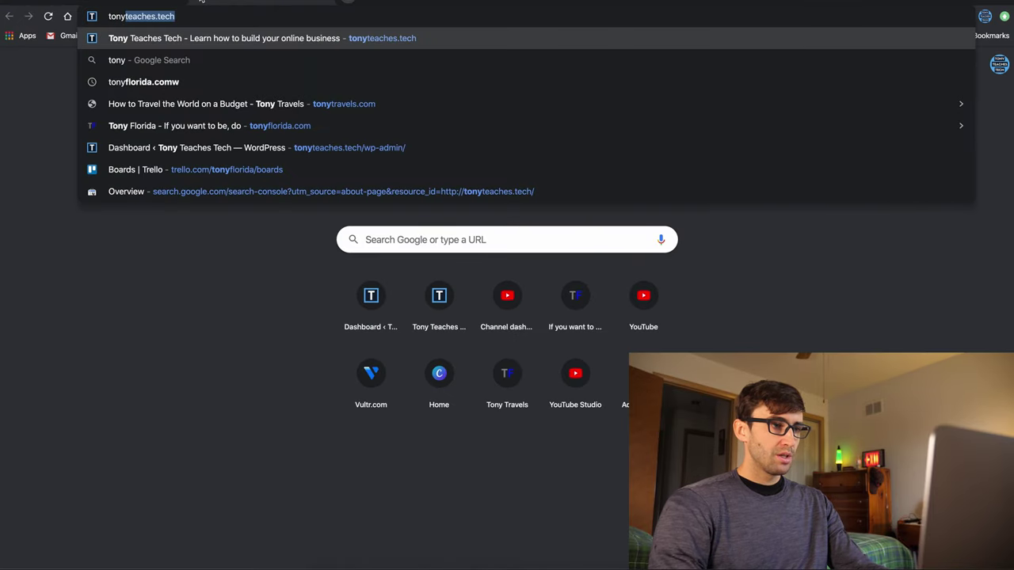
type("travels.com")
key("Return")
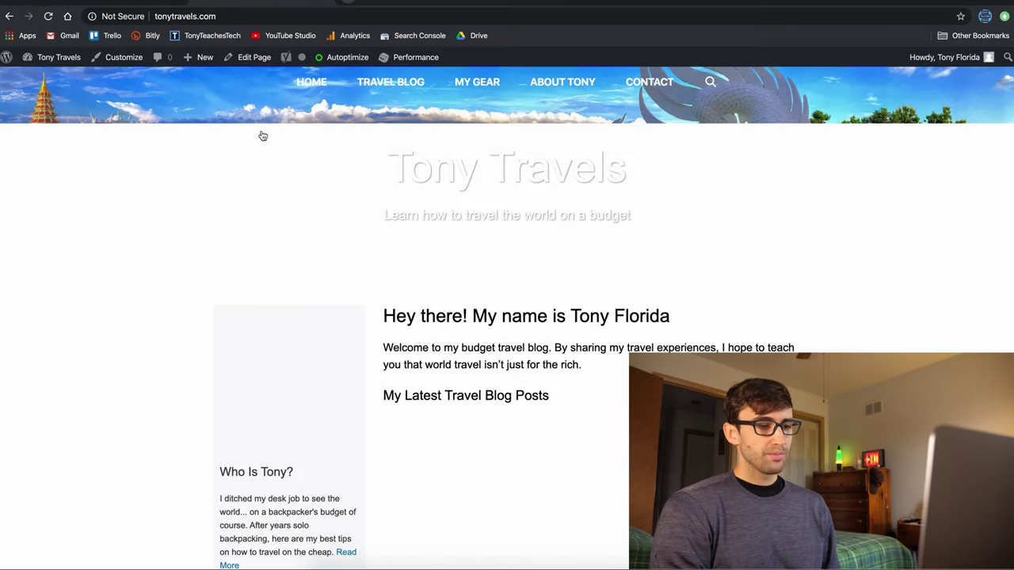
left_click(393, 83)
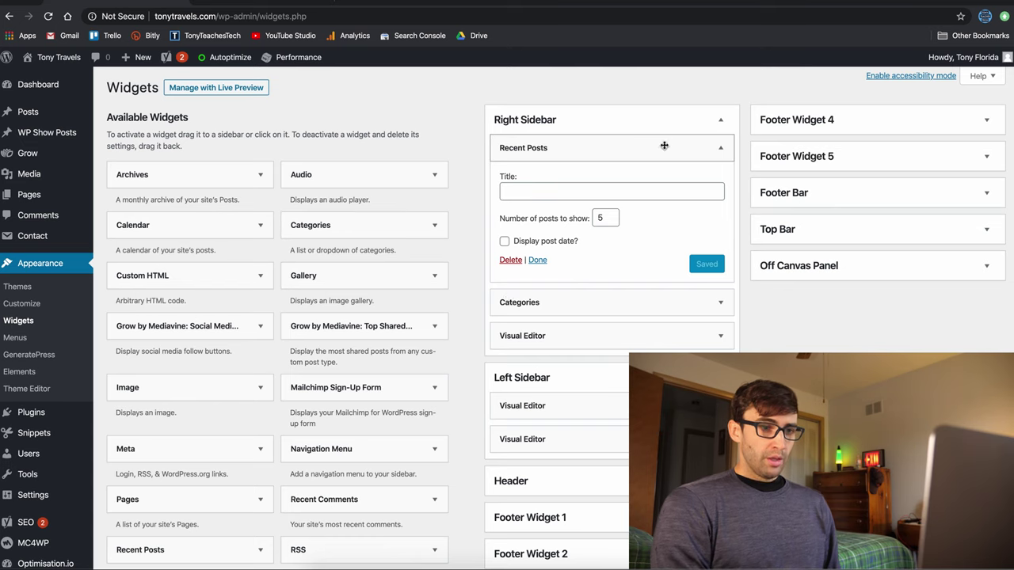
Collapse the Recent Posts widget and add a Search widget to the Right Sidebar below the Visual Editor widget.
left_click(663, 146)
scroll(345, 387, "down", 1)
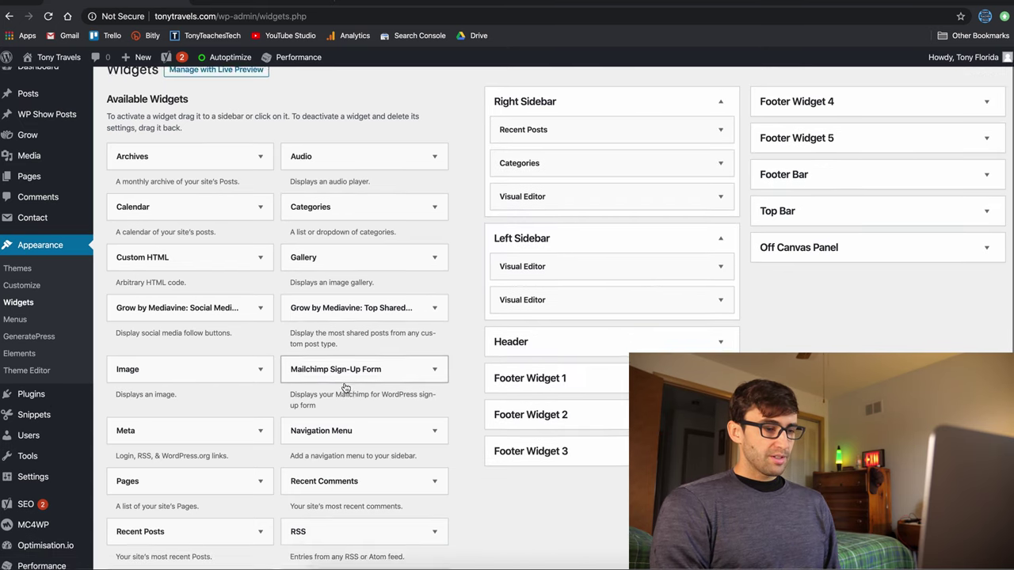
scroll(345, 387, "down", 1)
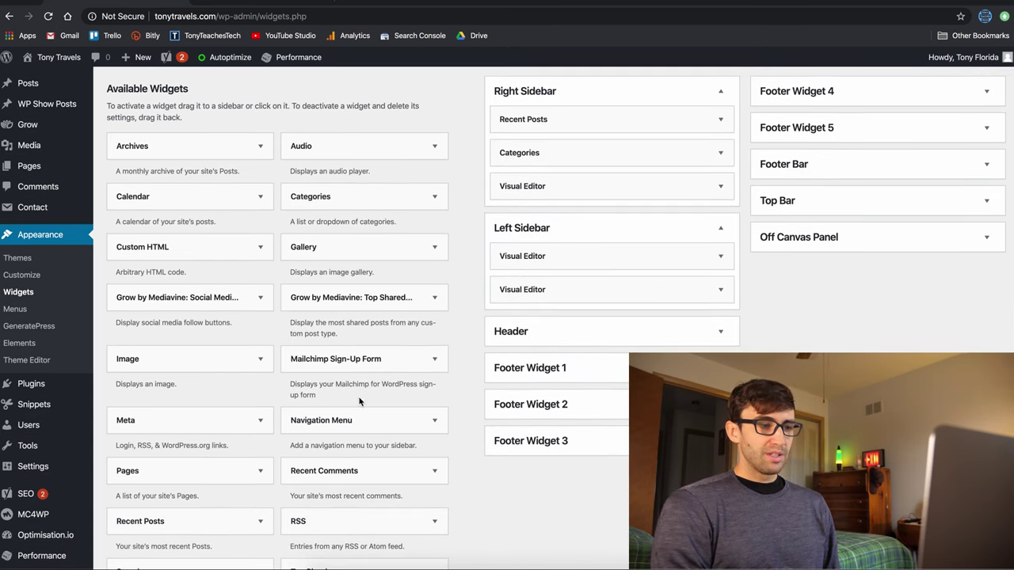
scroll(335, 421, "down", 3)
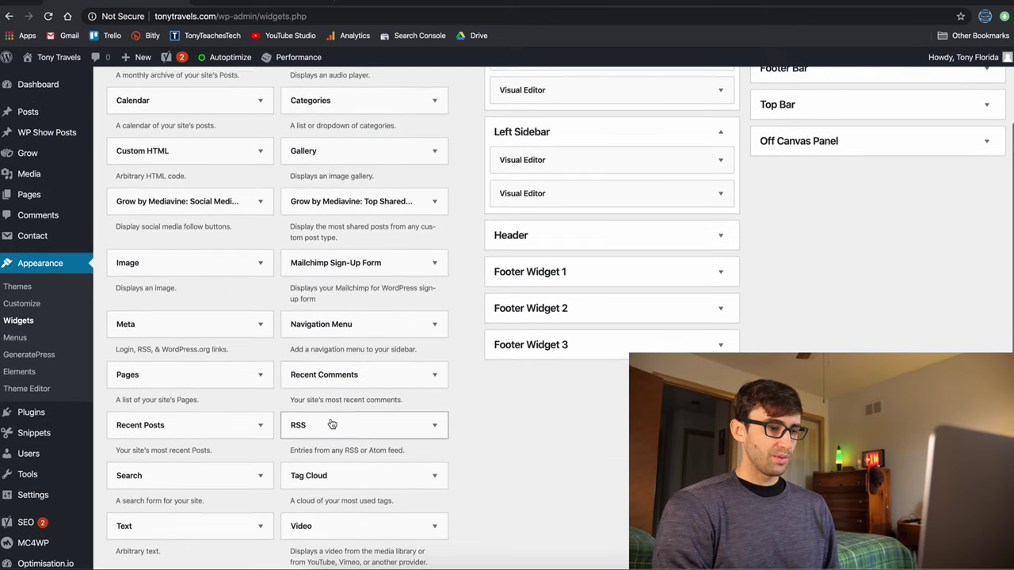
scroll(332, 424, "up", 1)
left_click_drag(200, 524, 550, 218)
left_click_drag(231, 409, 491, 197)
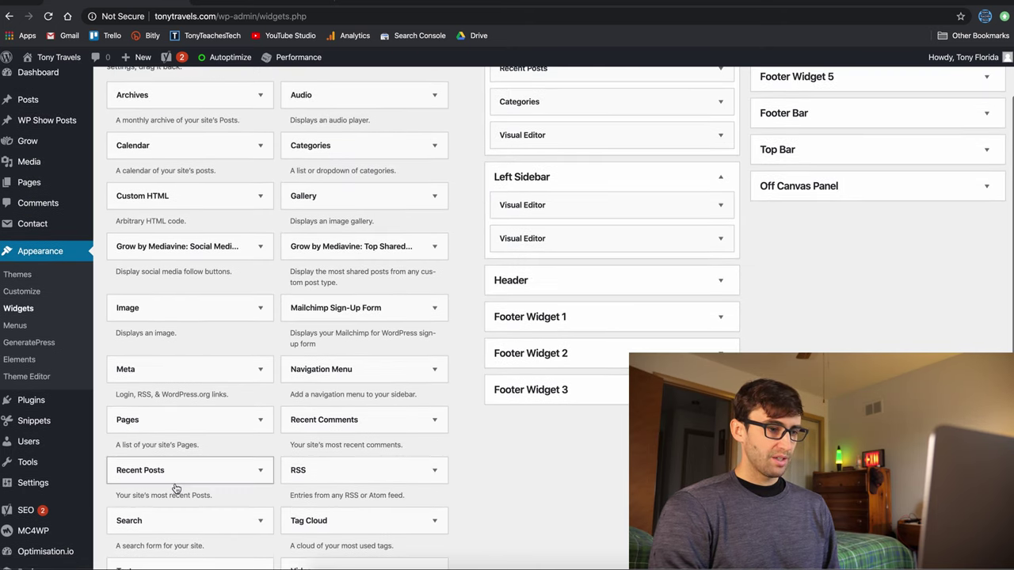
left_click_drag(160, 520, 567, 163)
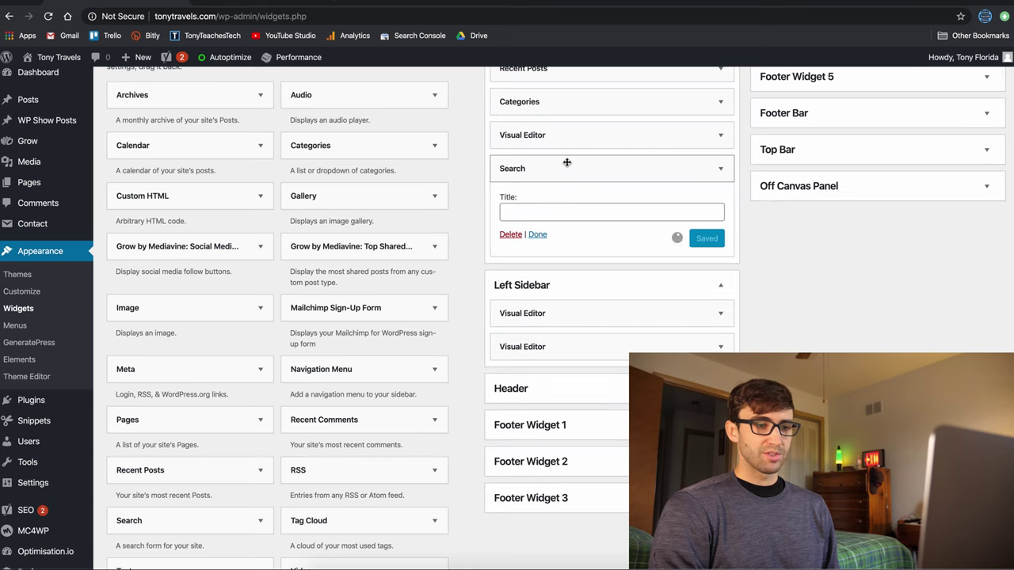
Title the Right Sidebar's Search widget "Search" and save it.
left_click(592, 210)
type("Sea")
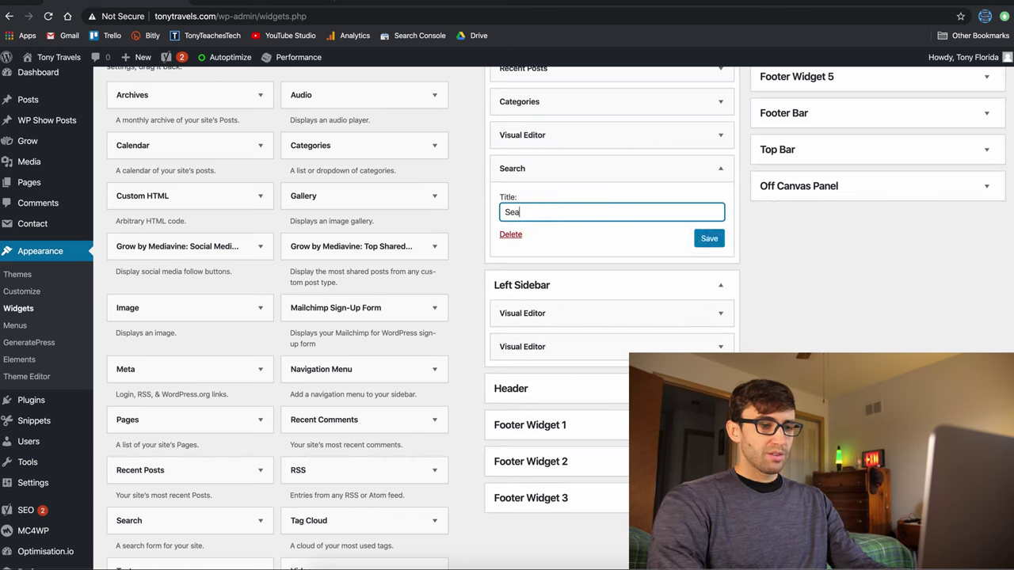
type("rch")
left_click(708, 238)
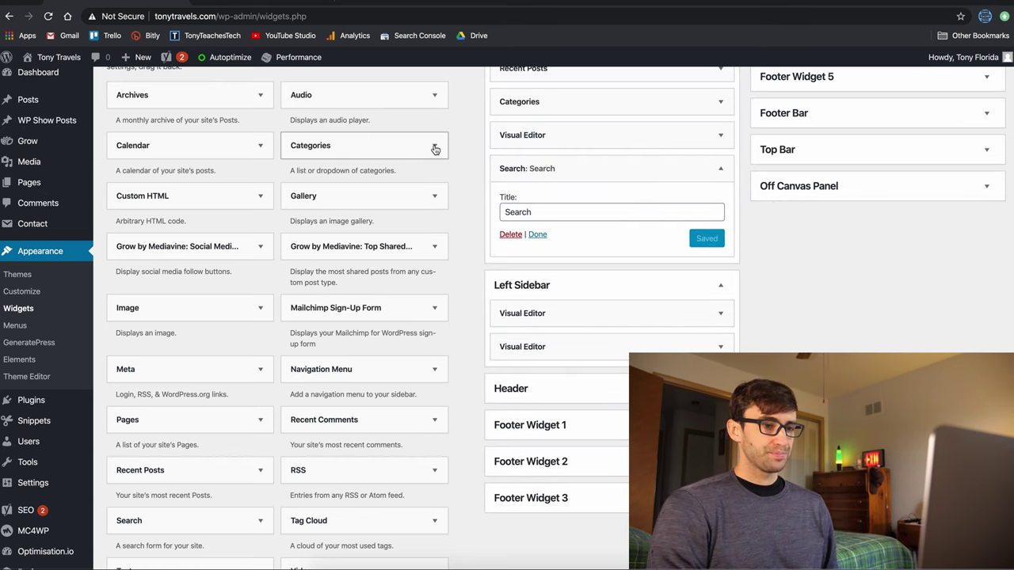
Check the sidebar on the live Travel Blog page, and delete the Search widget from the Right Sidebar.
scroll(435, 149, "up", 2)
left_click(77, 4)
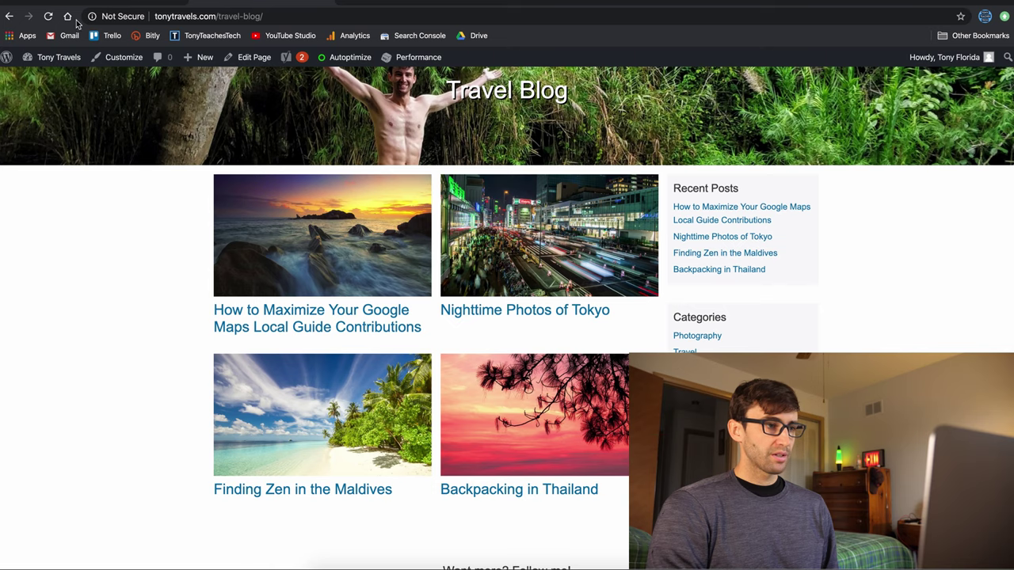
scroll(697, 339, "down", 3)
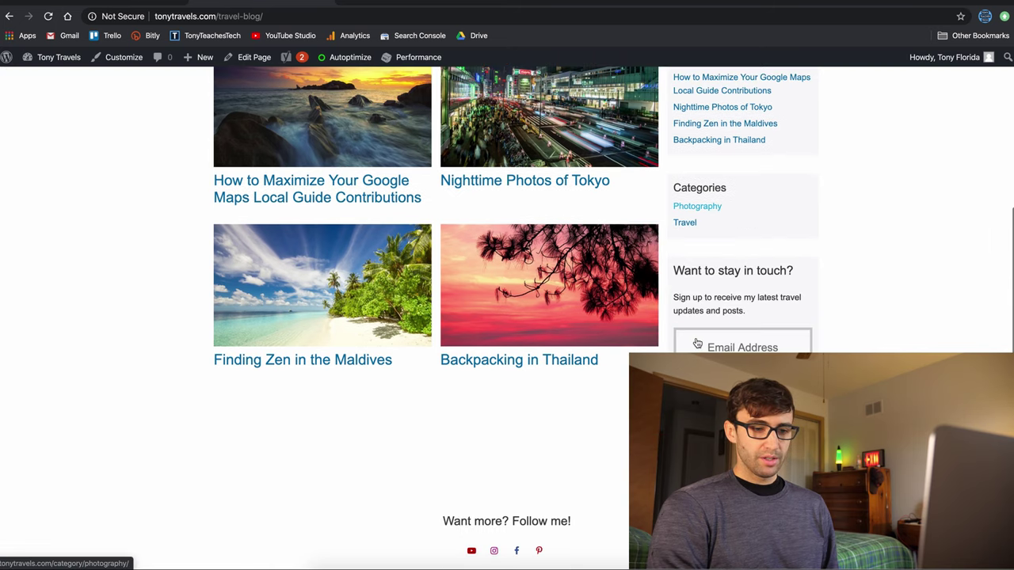
key("ctrl+shift+Tab")
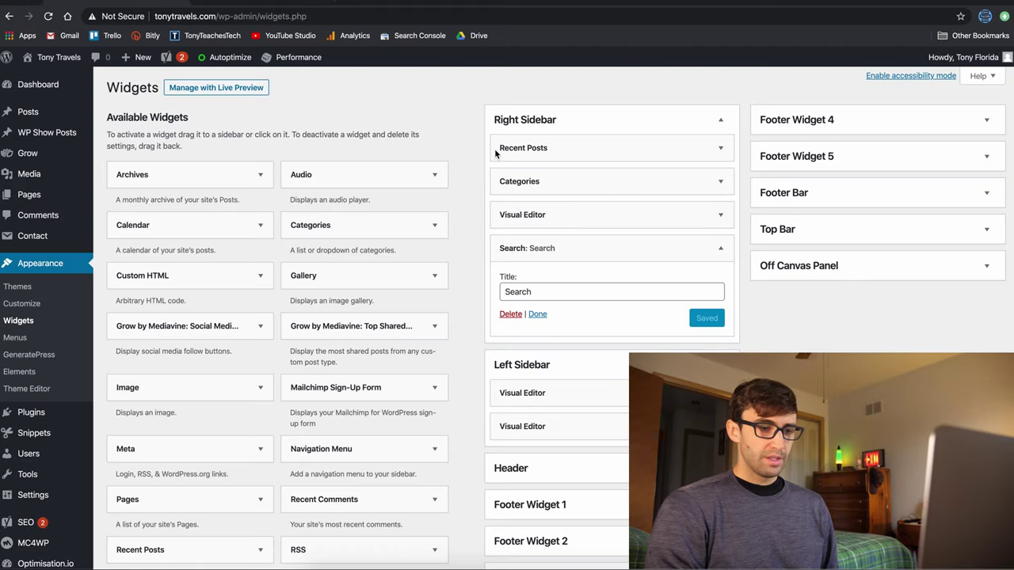
left_click(511, 315)
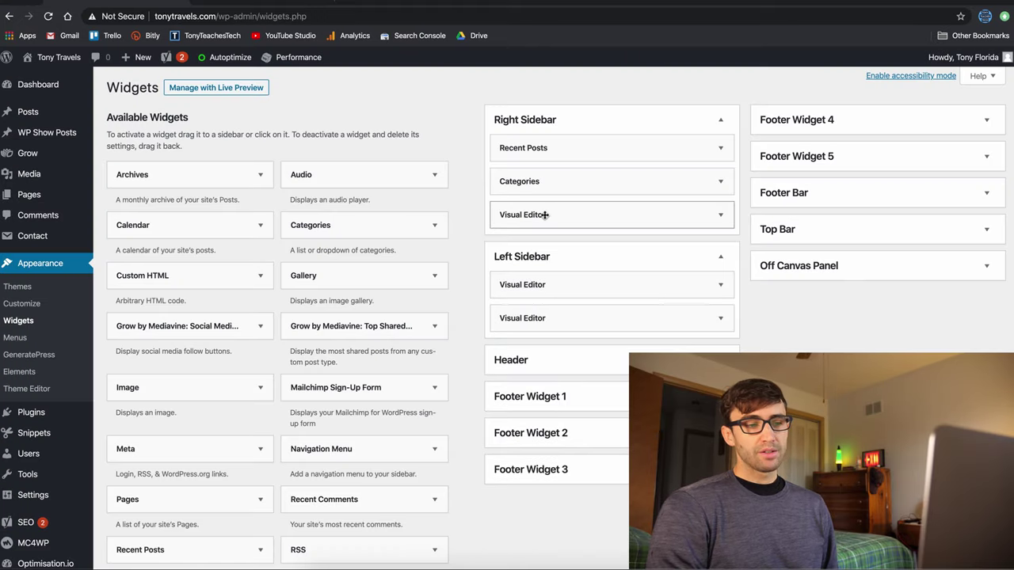
mouse_move(543, 215)
left_mouse_down()
mouse_move(544, 143)
mouse_move(547, 215)
left_mouse_up()
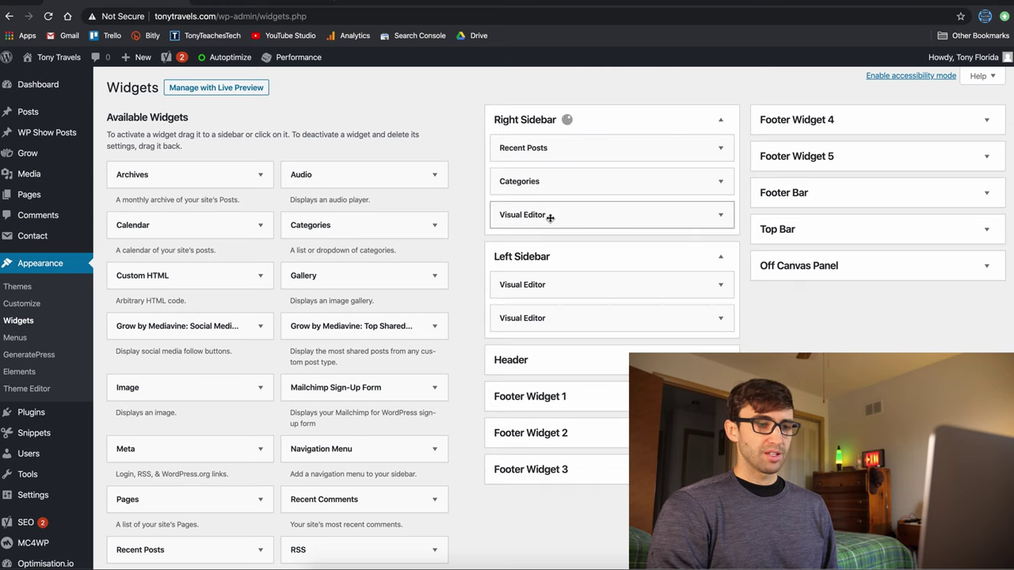
Review the settings of the Right Sidebar's Recent Posts and Categories widgets, comparing them with the live Travel Blog sidebar.
left_click(719, 149)
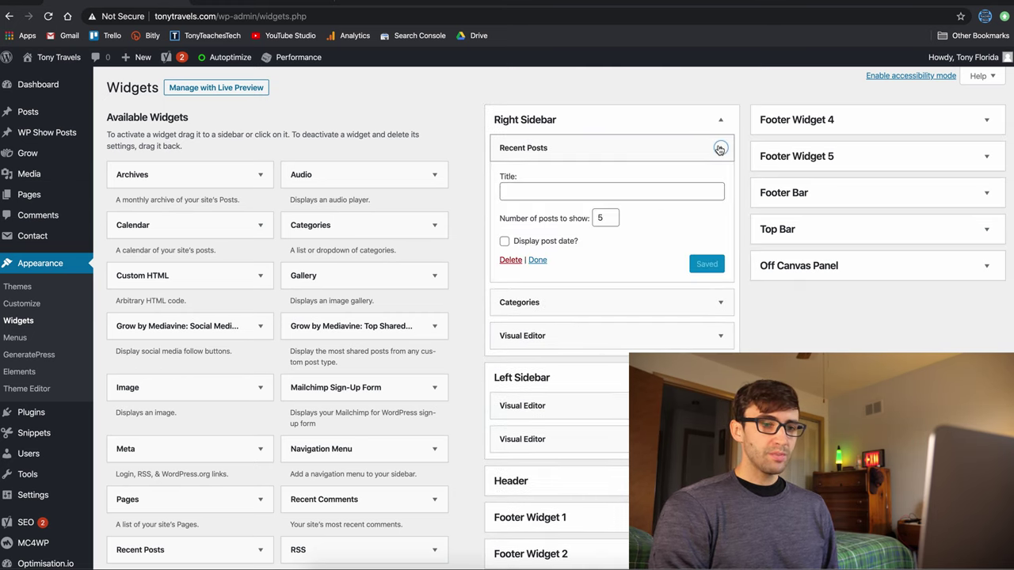
left_click(719, 149)
left_click(719, 150)
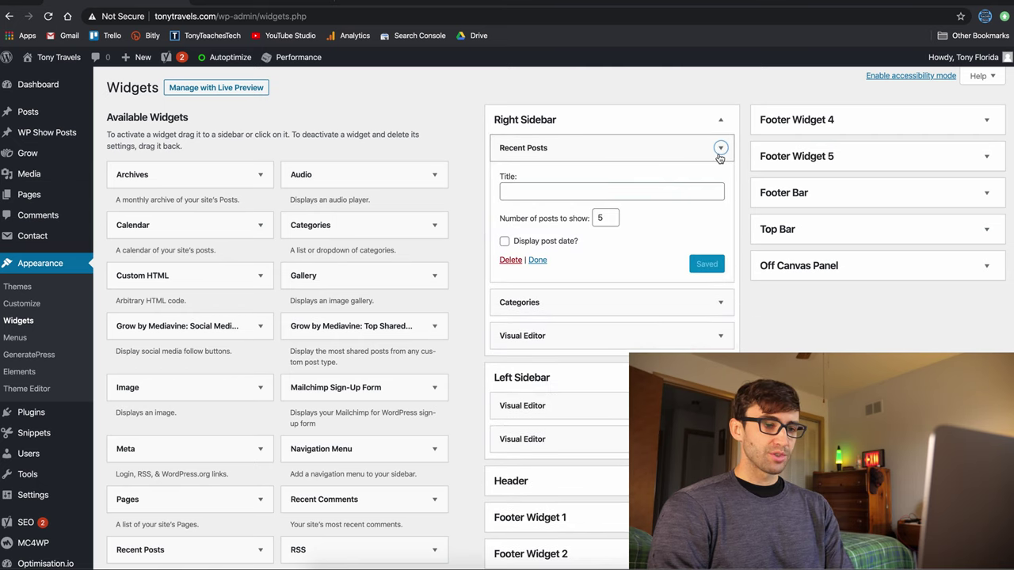
left_click(719, 148)
left_click(721, 182)
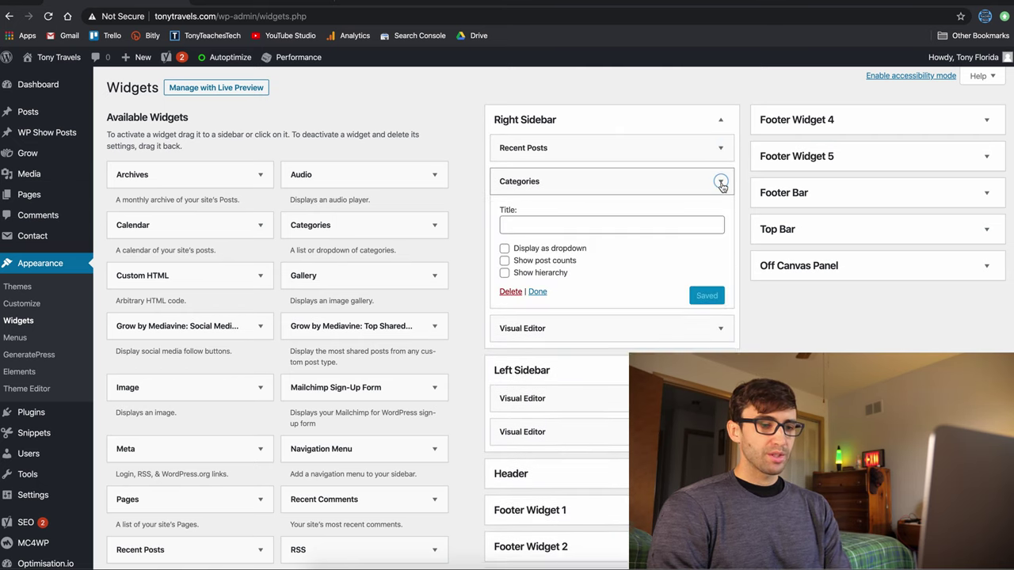
left_click(282, 4)
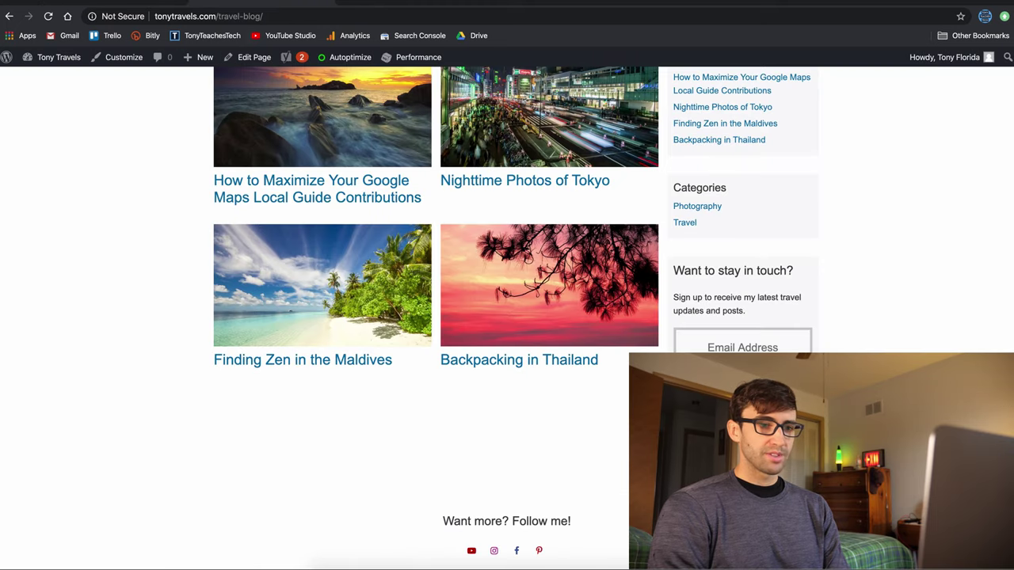
left_click(145, 3)
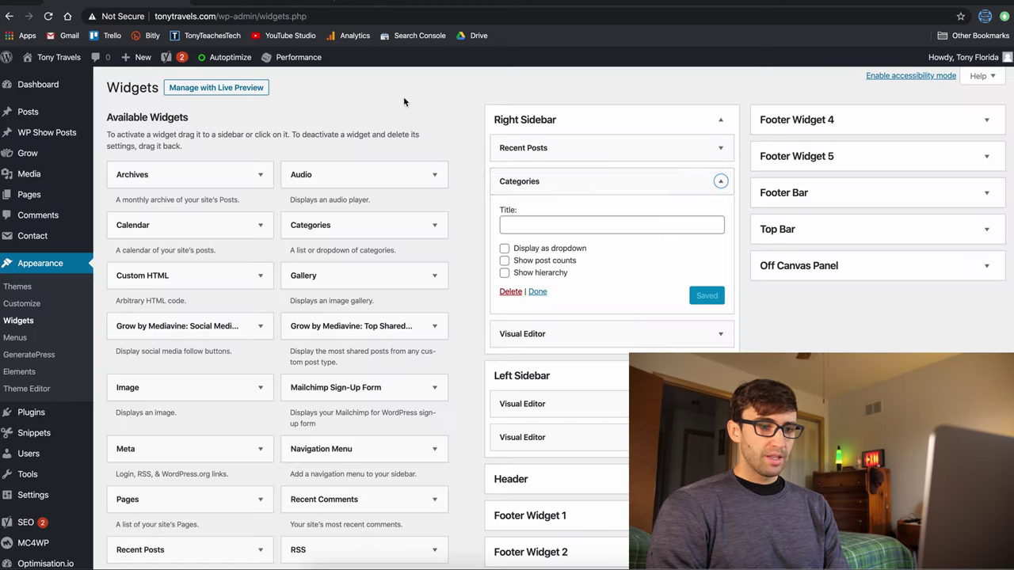
left_click(720, 182)
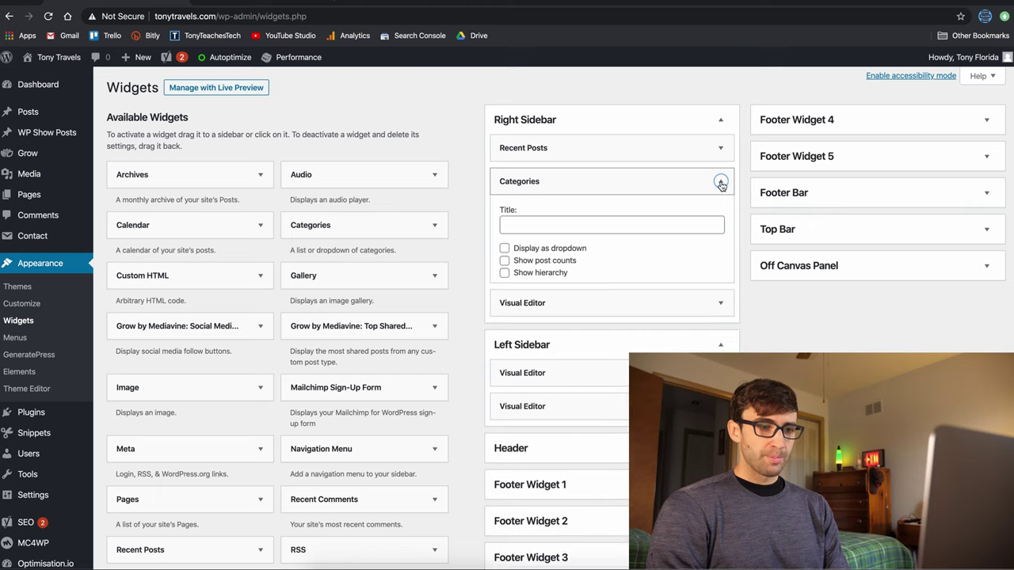
Inspect the heading and sign-up text in the Right Sidebar's Visual Editor widget, and delete that widget.
left_click(720, 215)
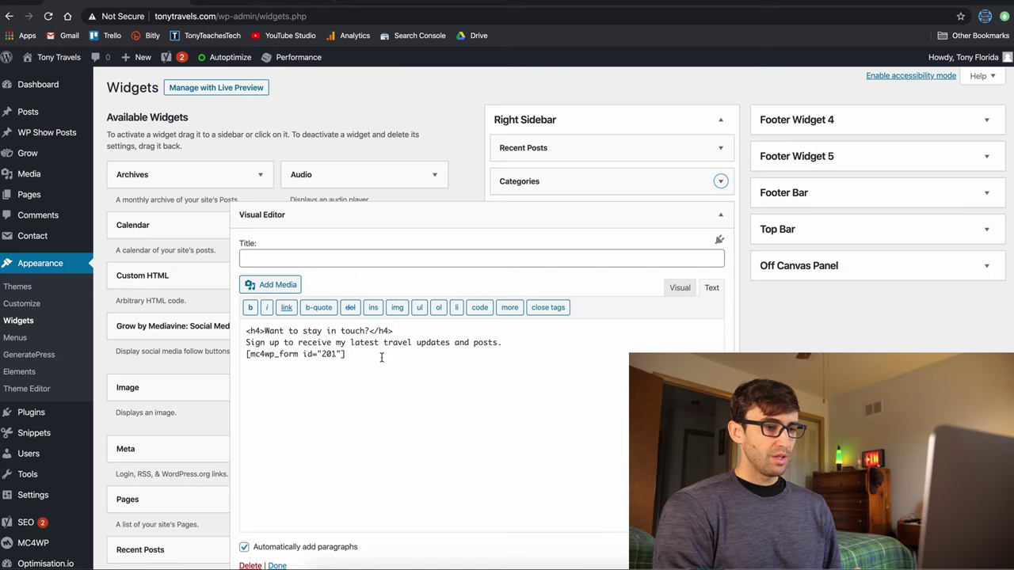
left_click_drag(251, 331, 417, 331)
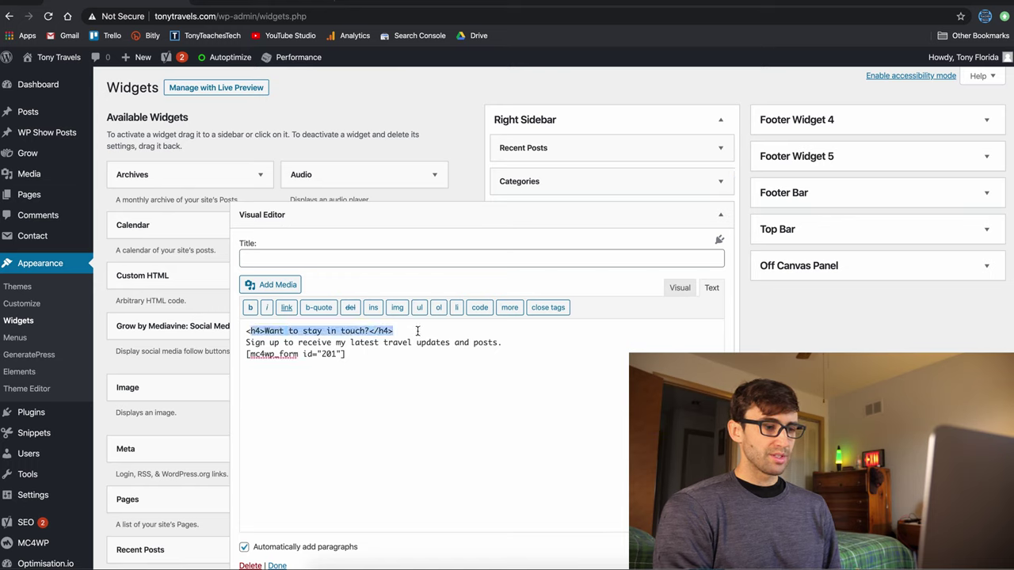
triple_click(384, 342)
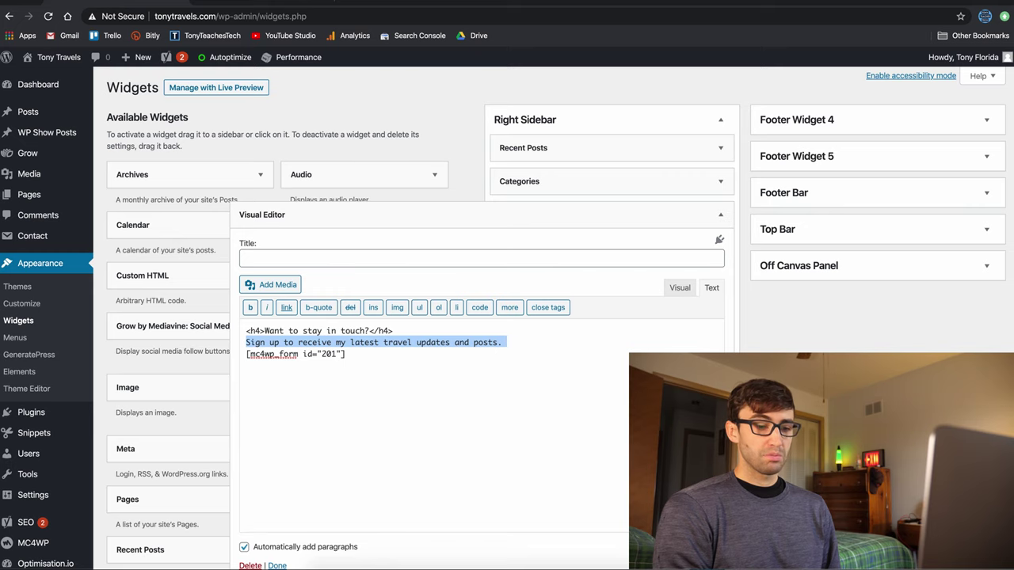
scroll(365, 464, "down", 3)
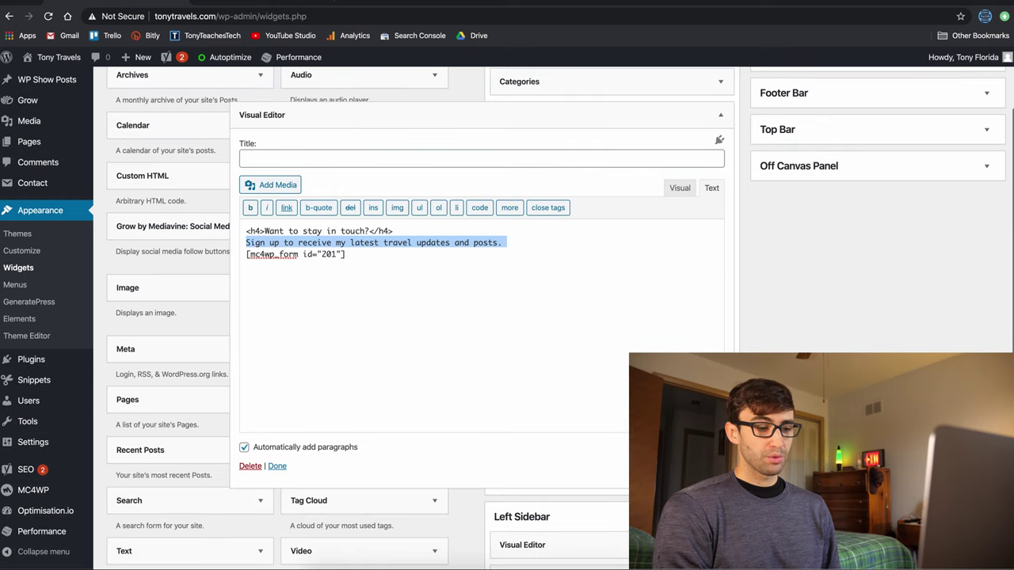
left_click(249, 469)
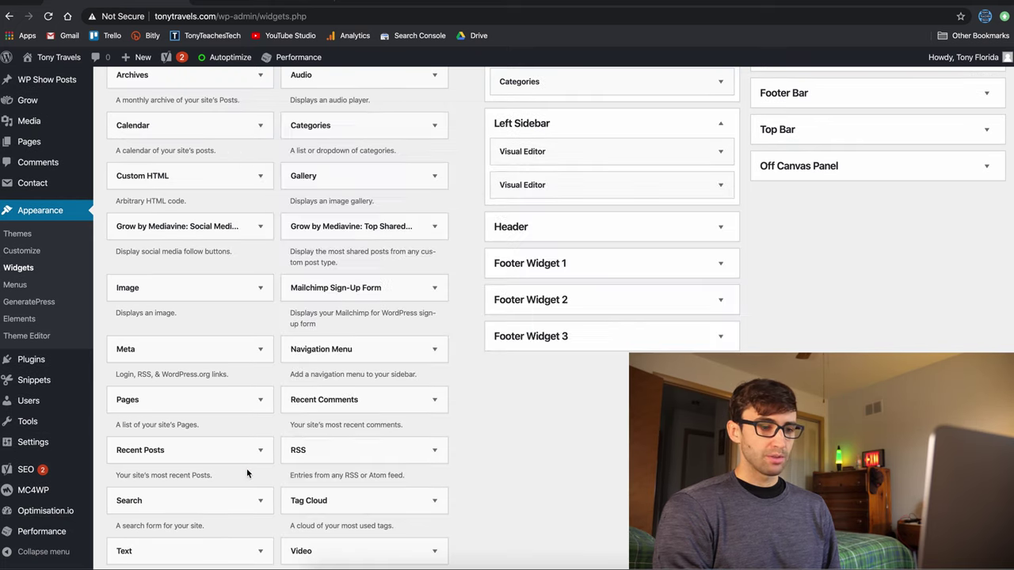
scroll(483, 317, "up", 3)
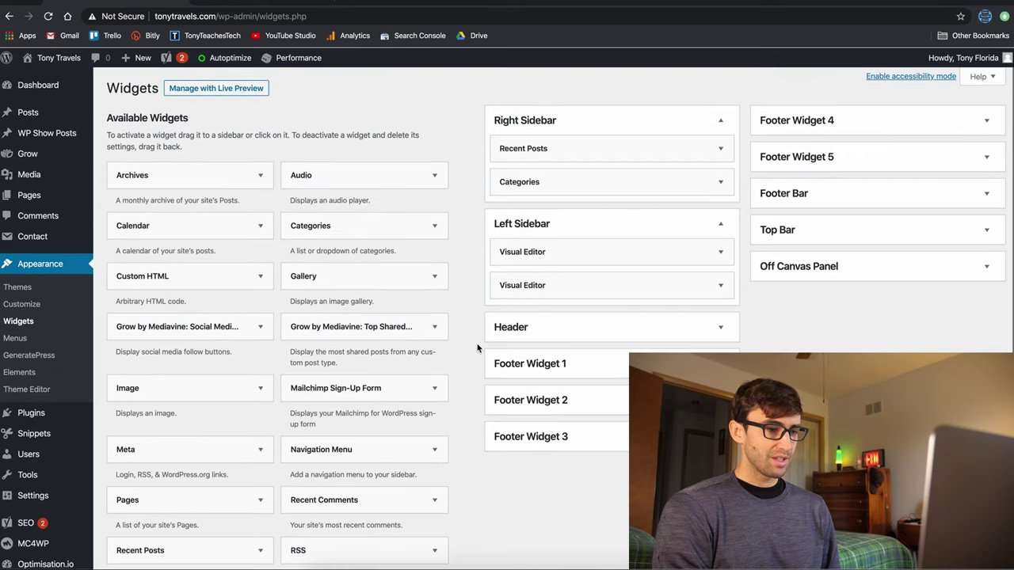
Copy the full "Want to stay in touch?" content, including the mc4wp_form shortcode, from the Left Sidebar's second Visual Editor widget.
scroll(477, 344, "down", 4)
scroll(477, 347, "down", 5)
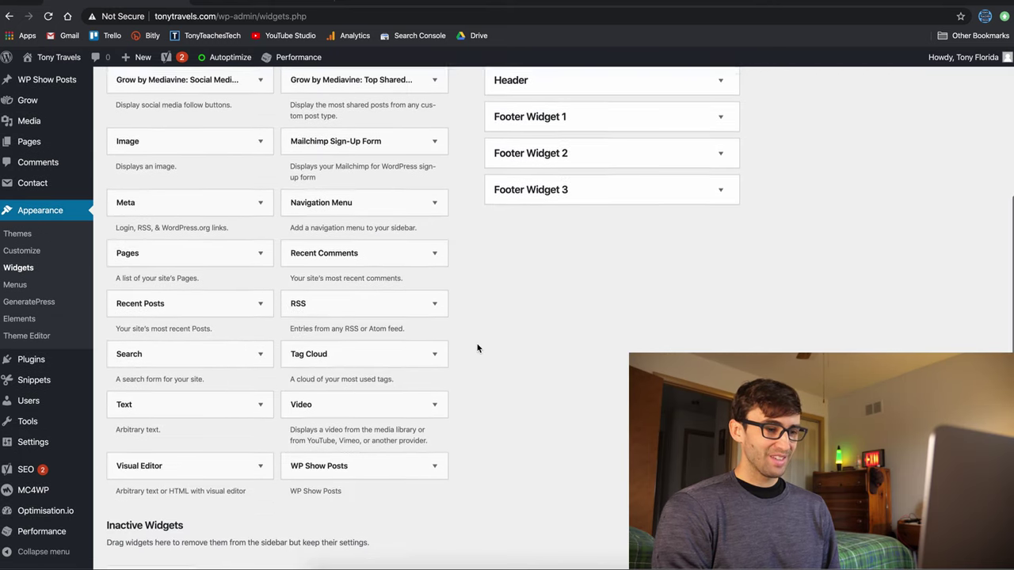
scroll(477, 346, "up", 10)
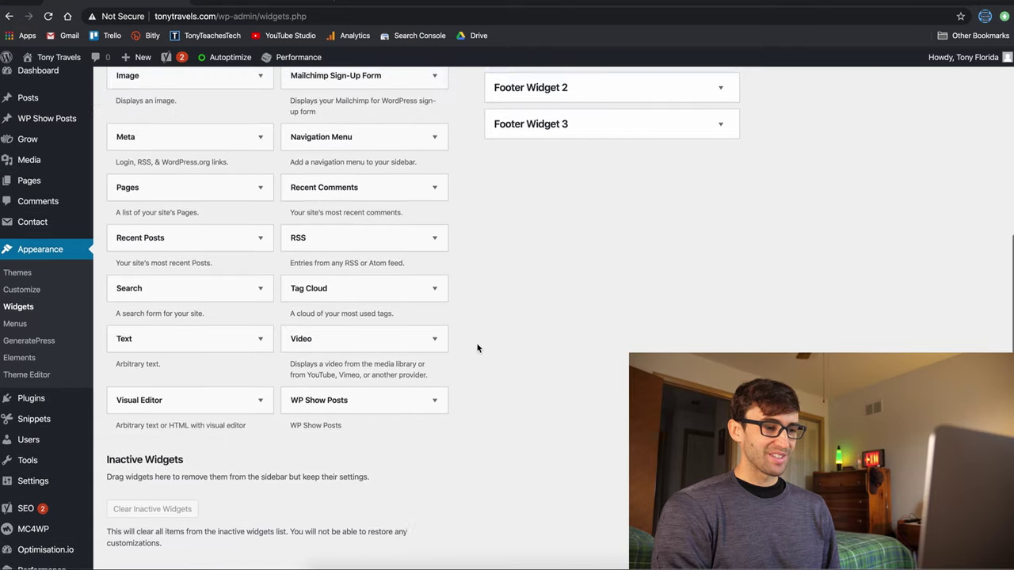
scroll(477, 347, "down", 1)
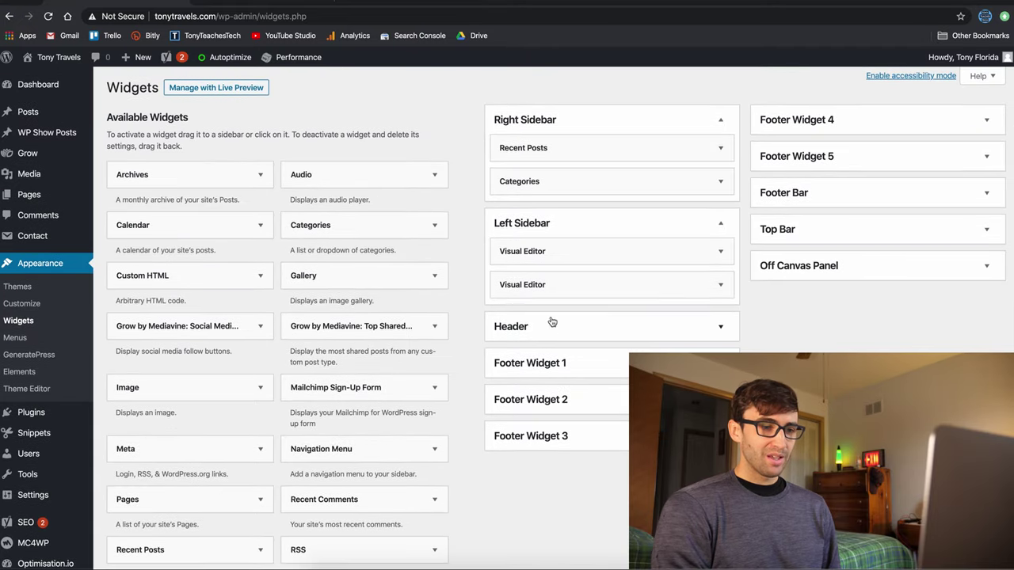
left_click(543, 253)
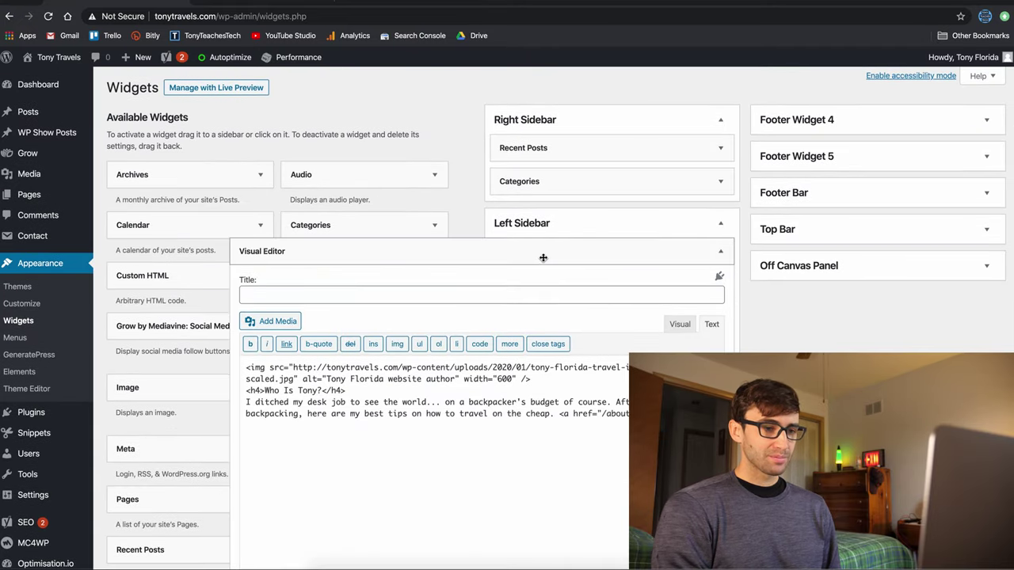
left_click(544, 257)
left_click(559, 279)
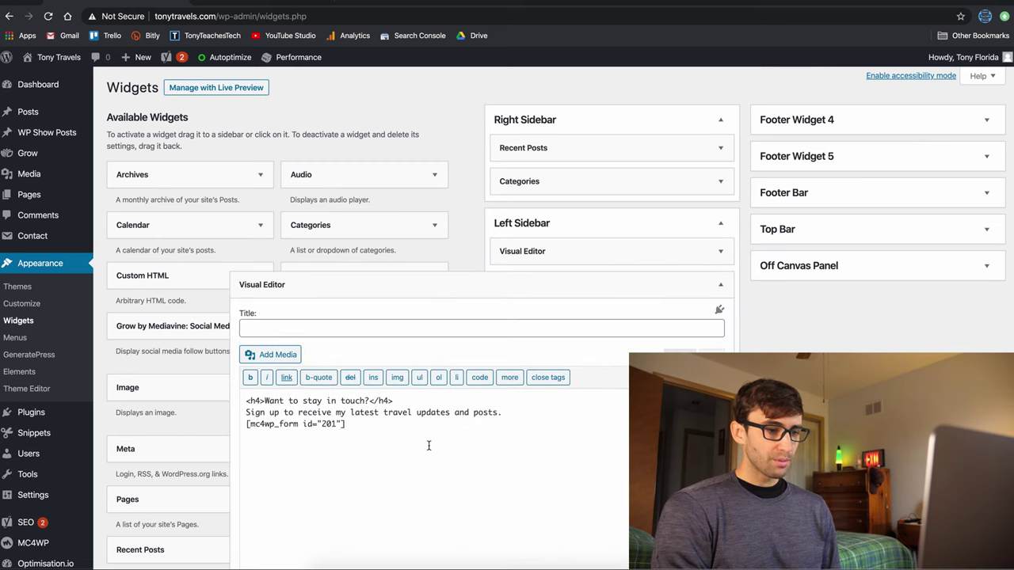
key("ctrl+a")
key("ctrl+c")
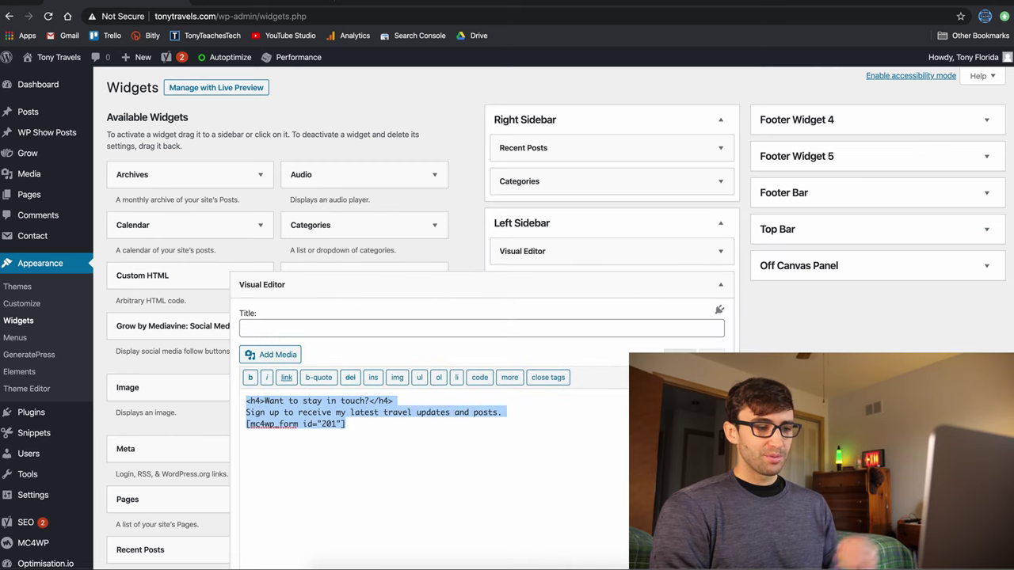
key("Right")
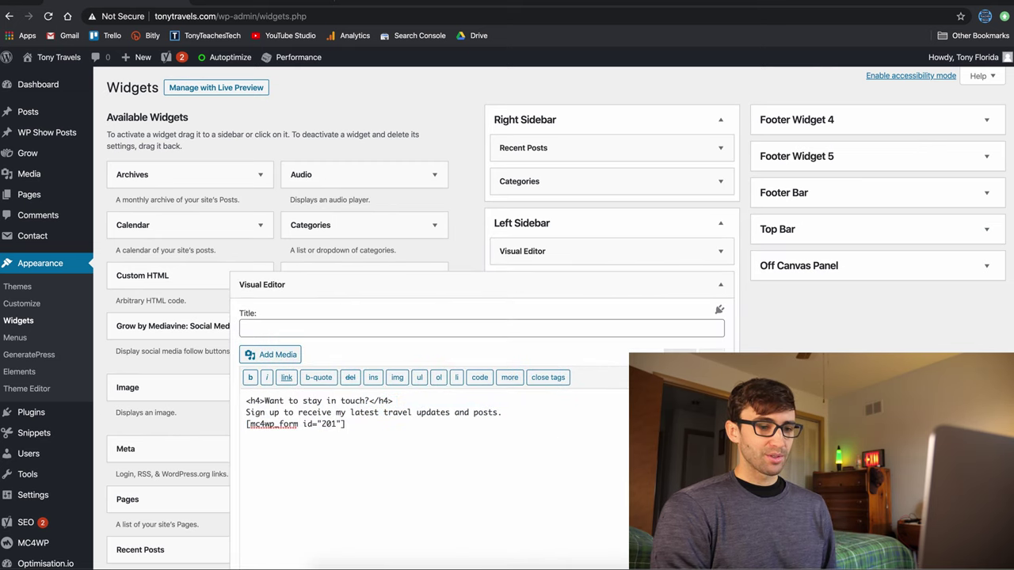
left_click(720, 284)
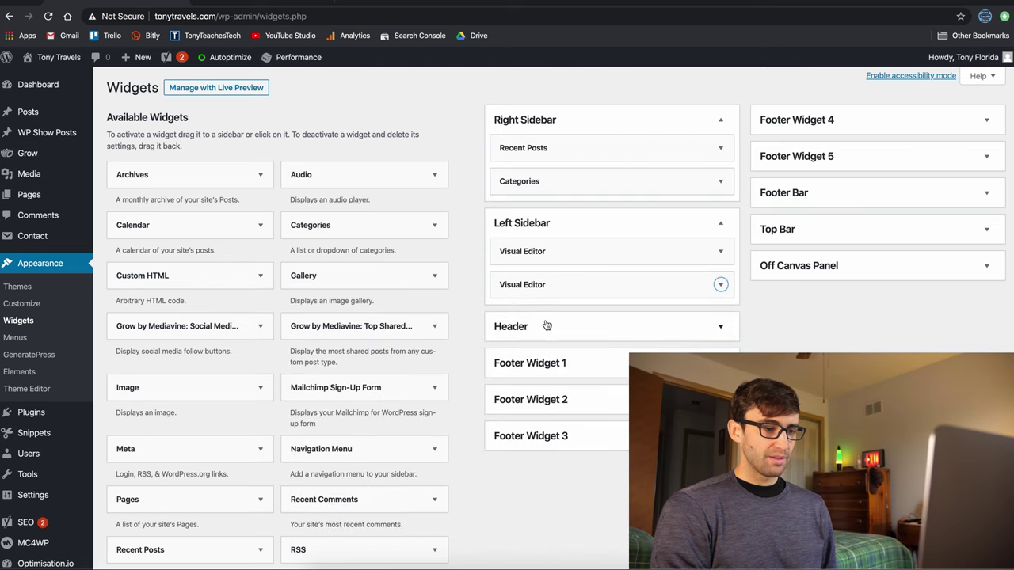
Add a new Visual Editor widget to the Right Sidebar below Categories.
scroll(462, 410, "down", 3)
scroll(460, 410, "down", 2)
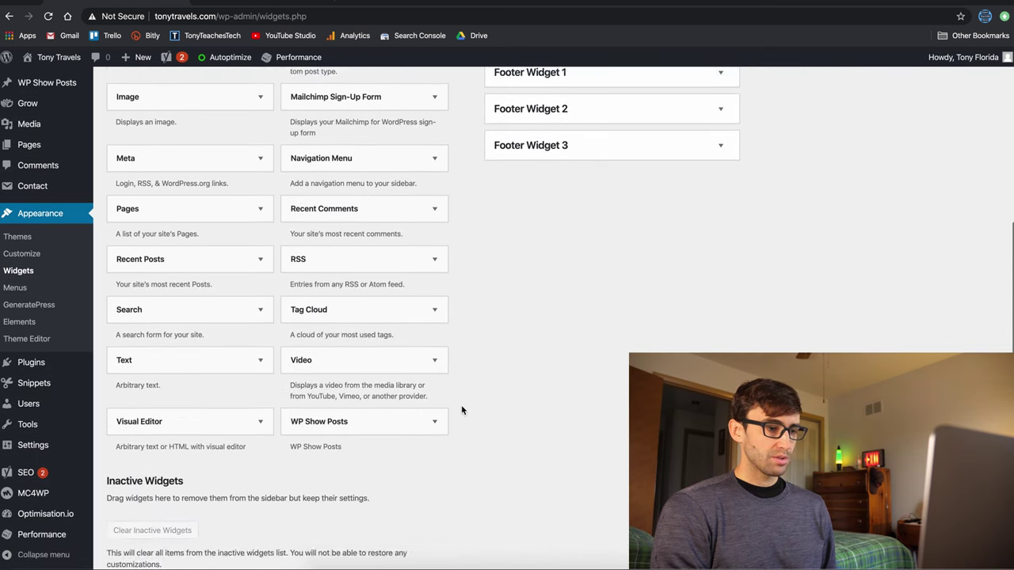
scroll(461, 409, "up", 3)
left_click_drag(198, 536, 579, 221)
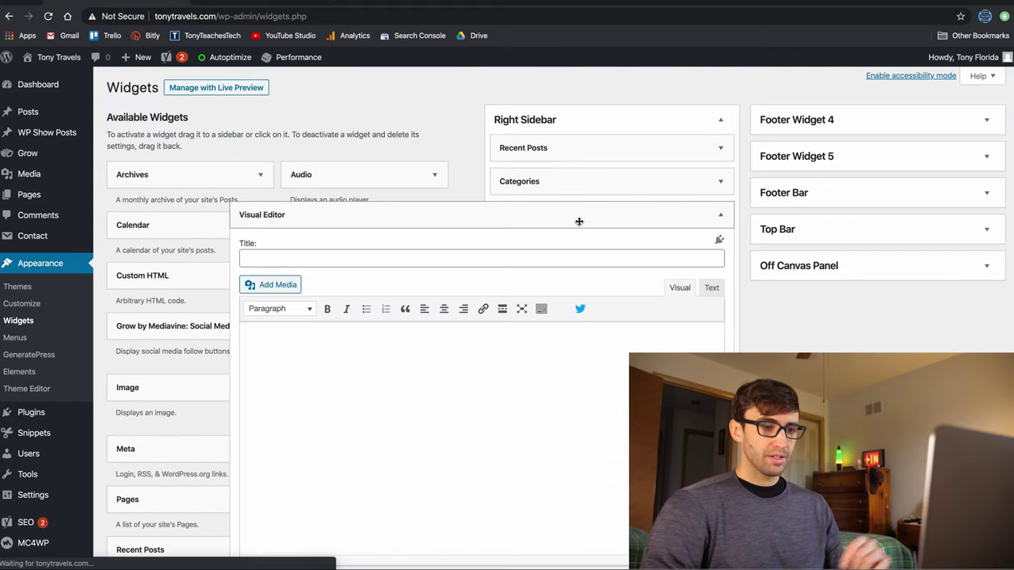
left_click(338, 358)
key("ctrl+v")
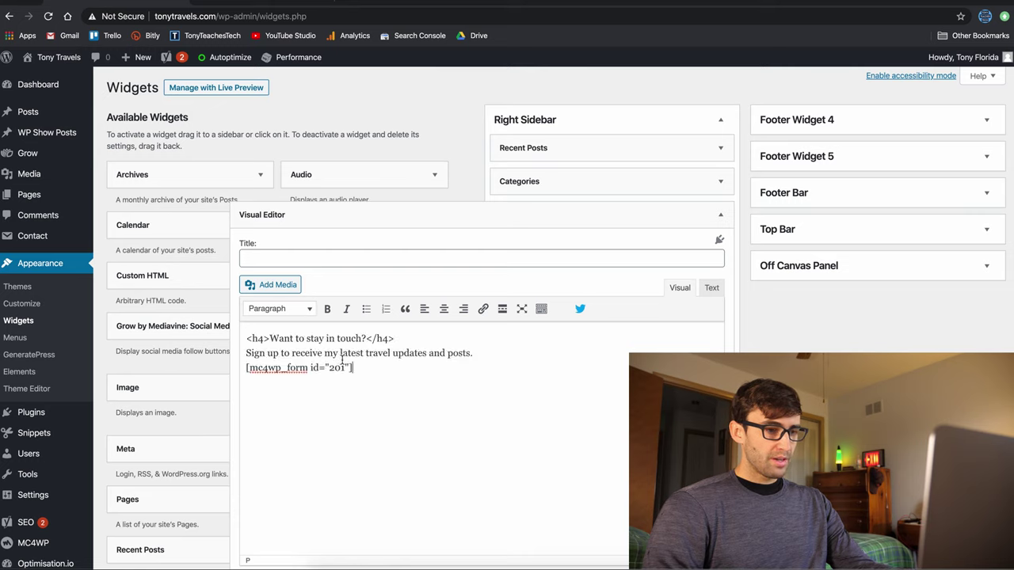
key("ctrl+z")
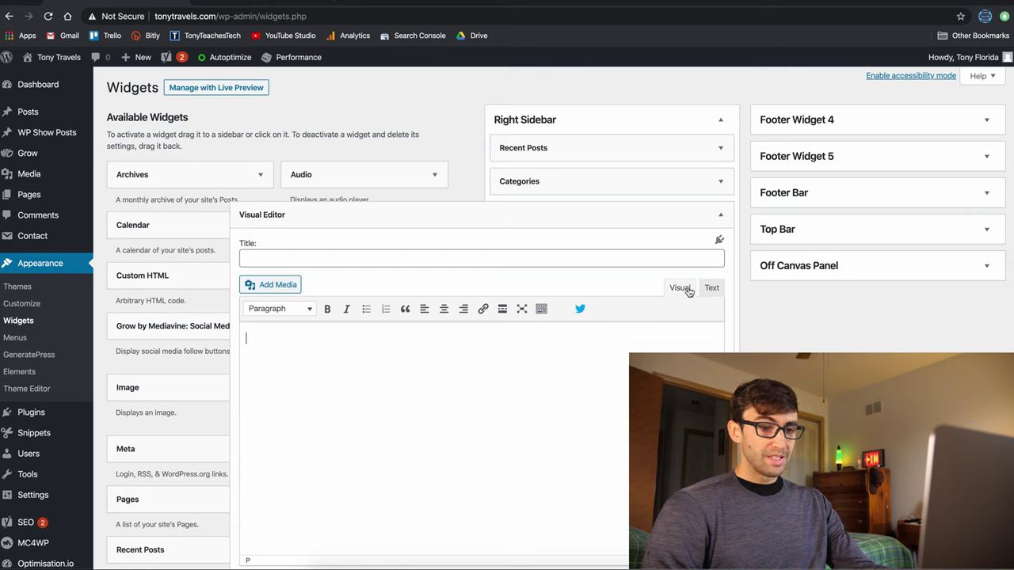
Paste the copied sign-up content into the new Visual Editor widget as text, title it "Email signup", and save the widget.
left_click(717, 290)
key("ctrl+v")
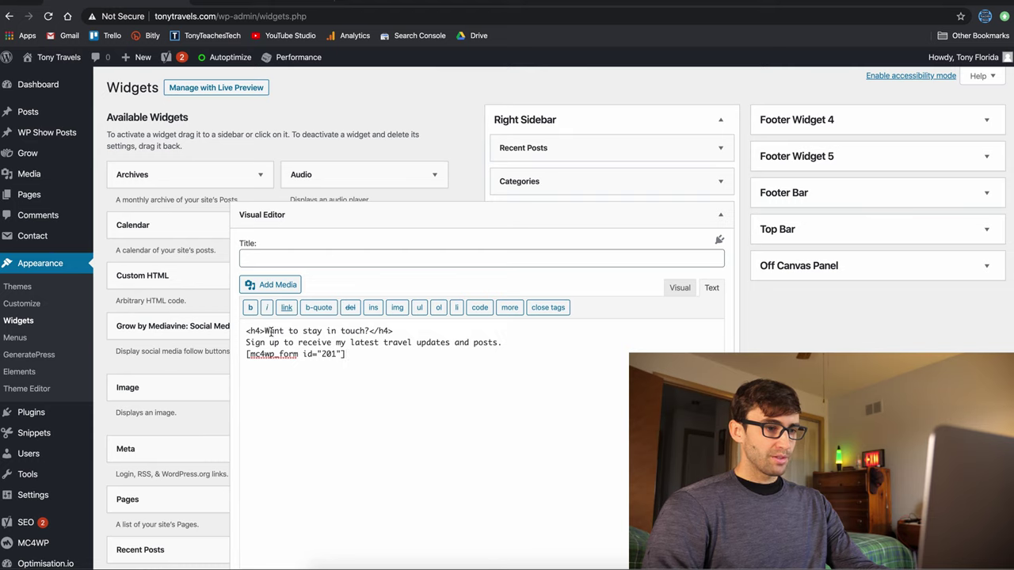
left_click(386, 259)
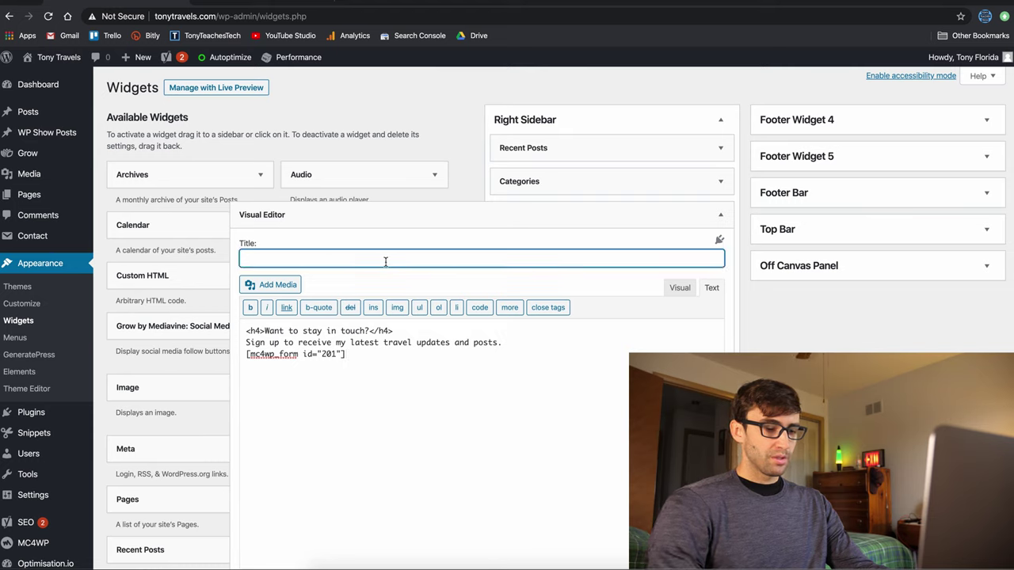
type("Email")
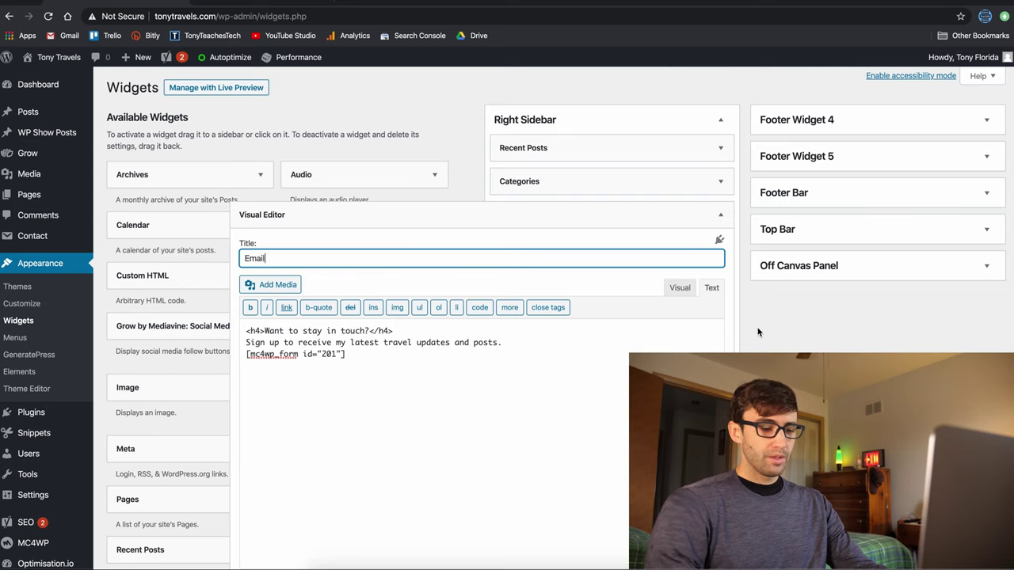
type(" s")
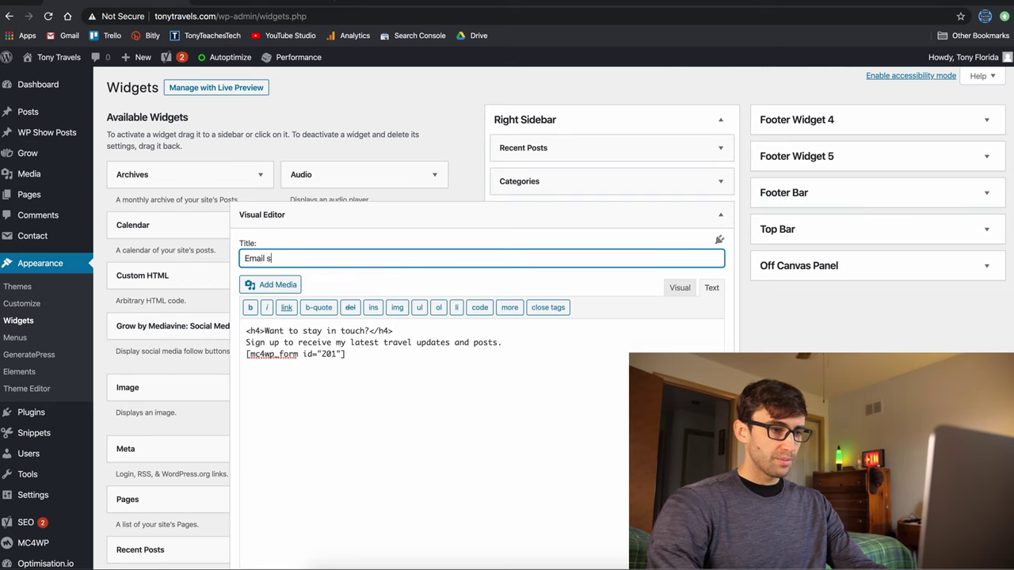
type("ignup")
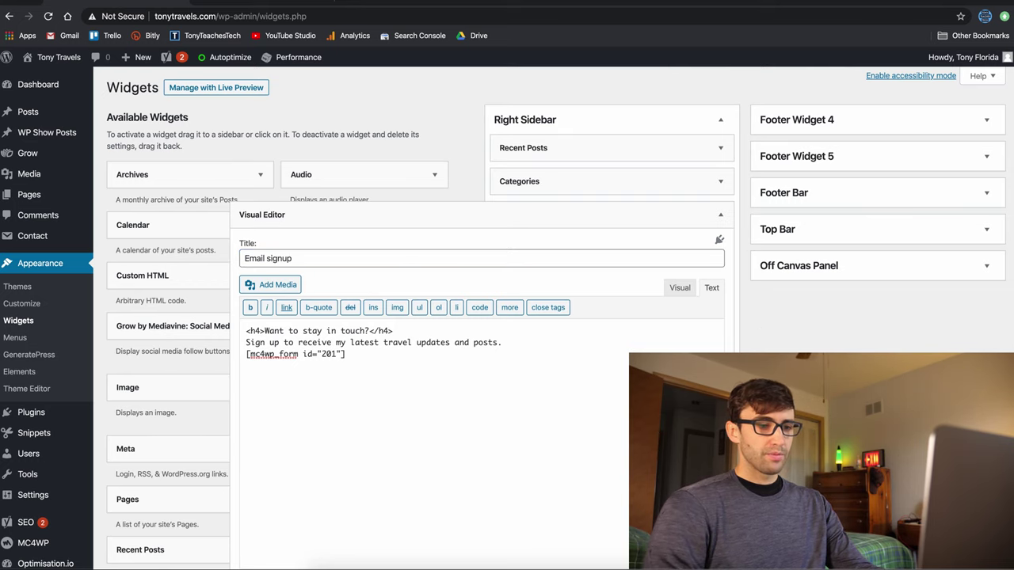
scroll(559, 358, "down", 3)
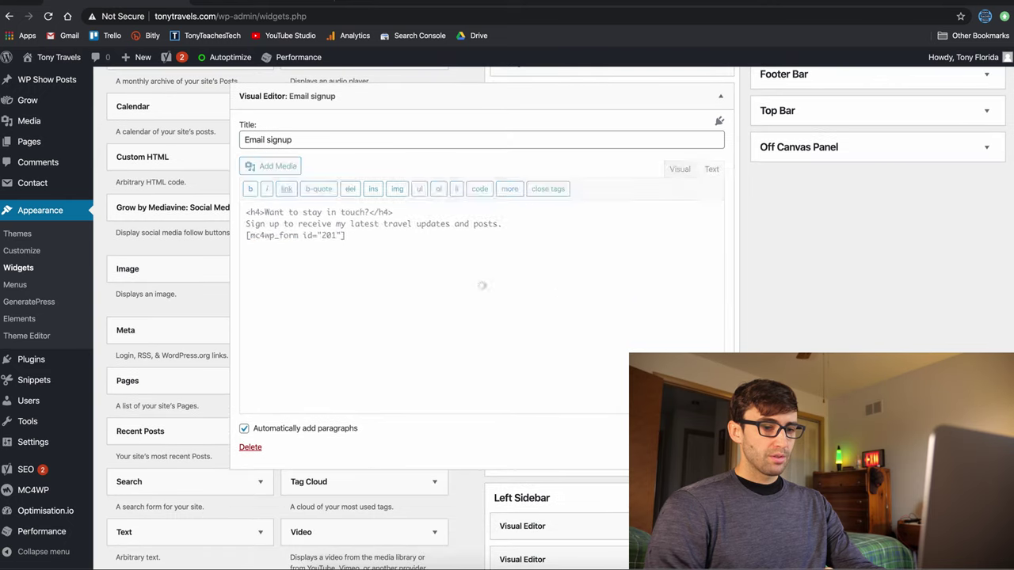
scroll(570, 293, "up", 3)
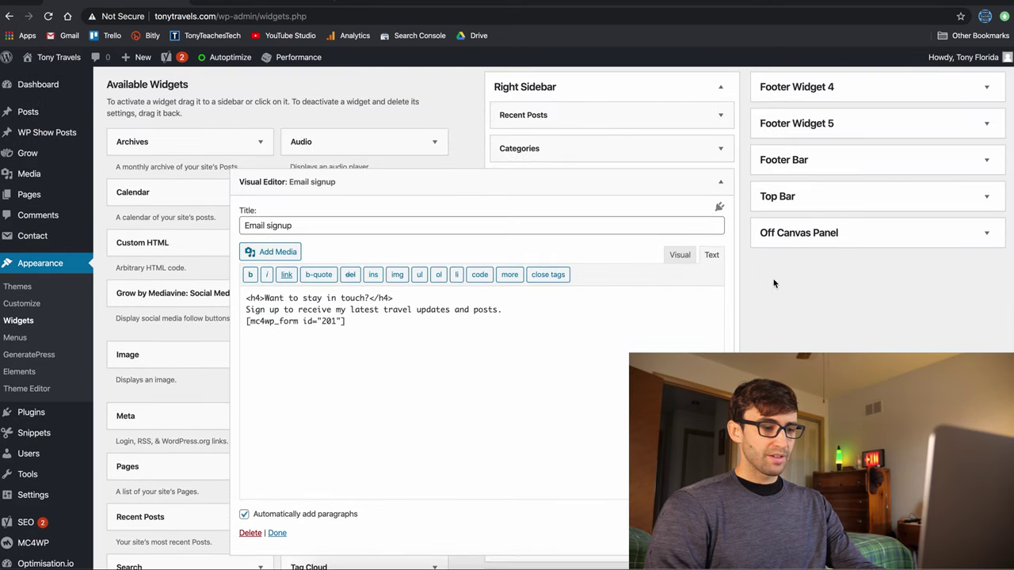
left_click(277, 533)
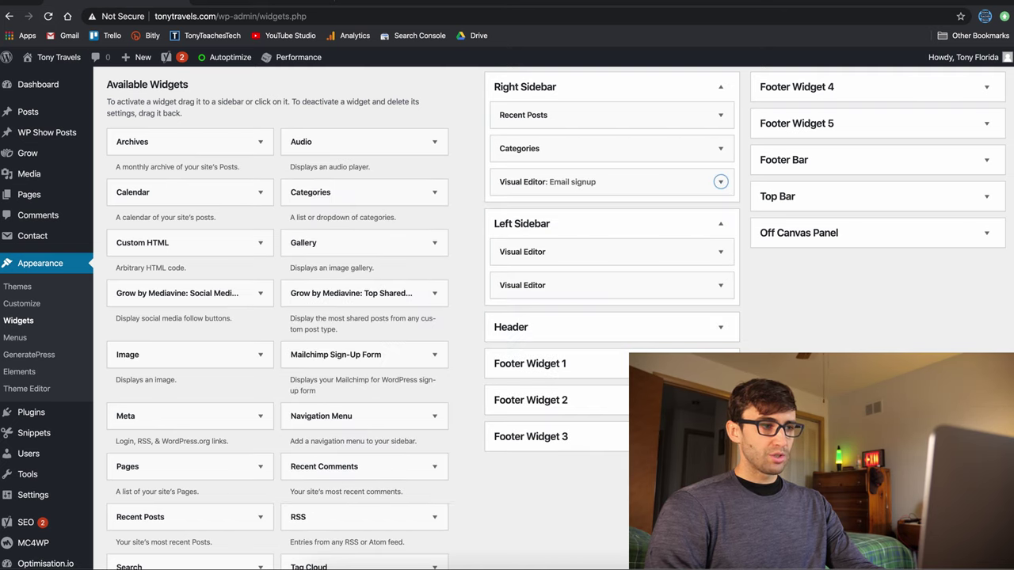
Reload the live Travel Blog page and check how the widget title displays above the sign-up heading in the sidebar.
left_click(10, 16)
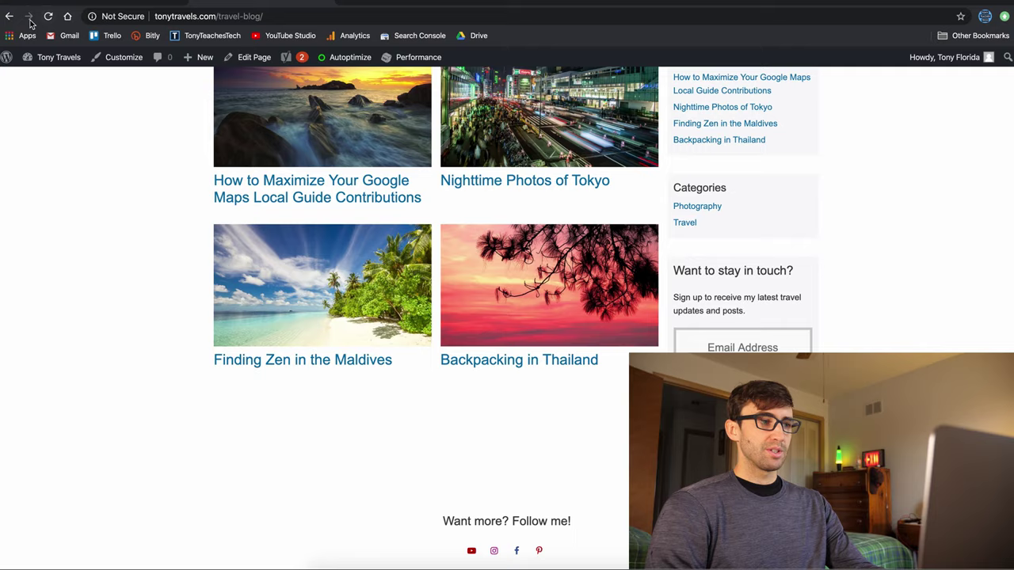
left_click(106, 4)
left_click(300, 2)
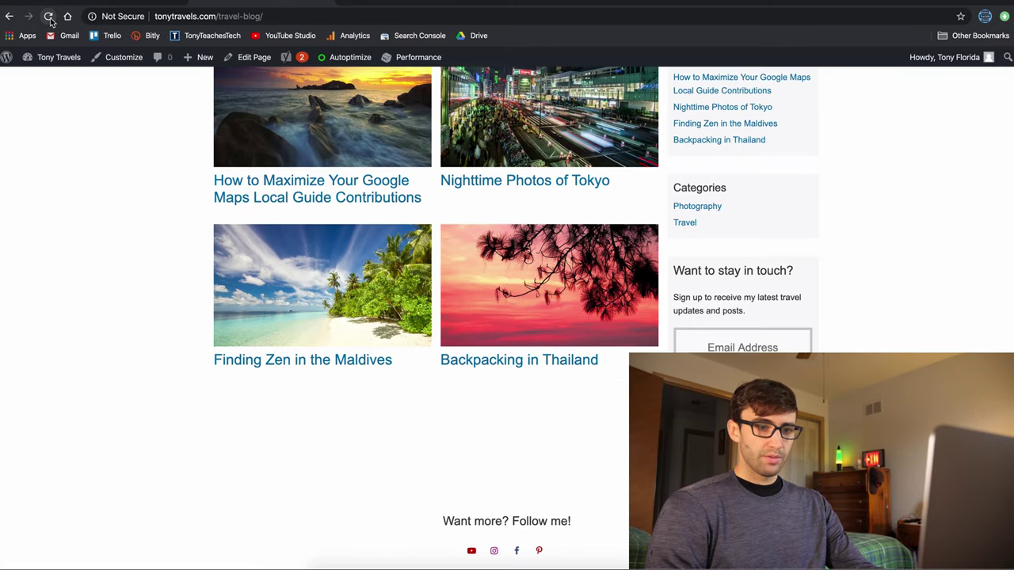
left_click(49, 17)
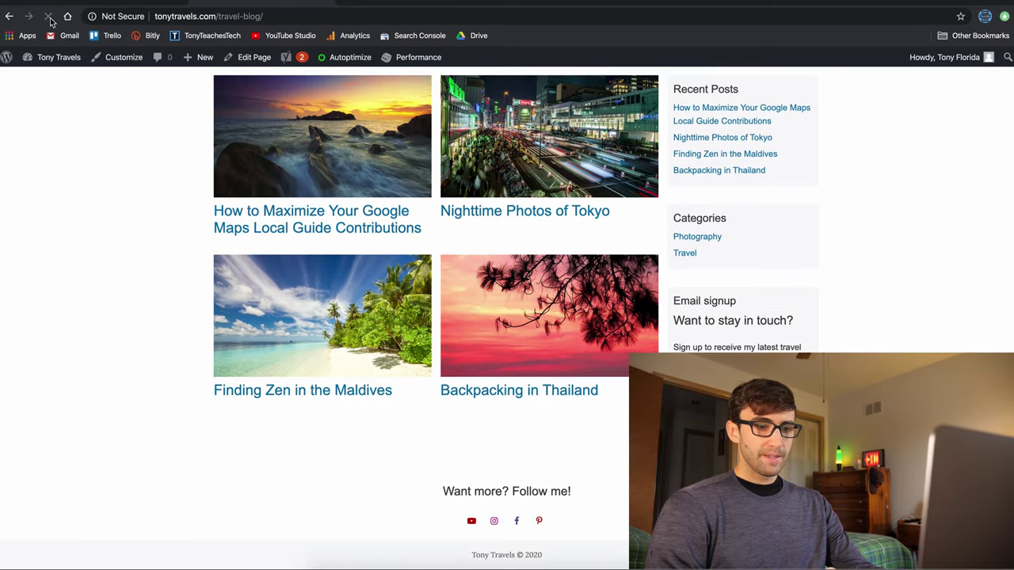
triple_click(704, 301)
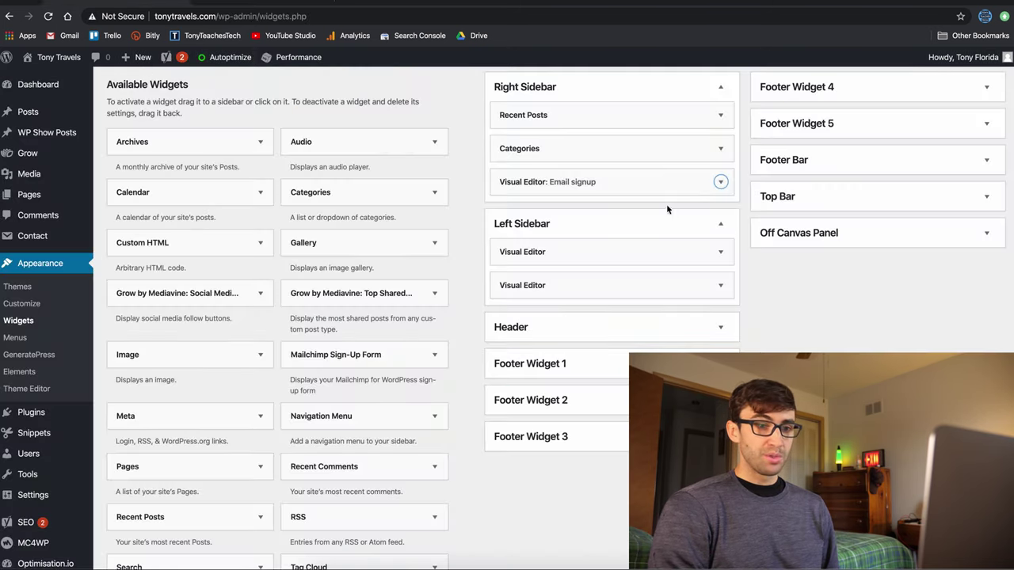
Clear the title of the Right Sidebar's Visual Editor widget and save it.
left_click(720, 181)
triple_click(317, 229)
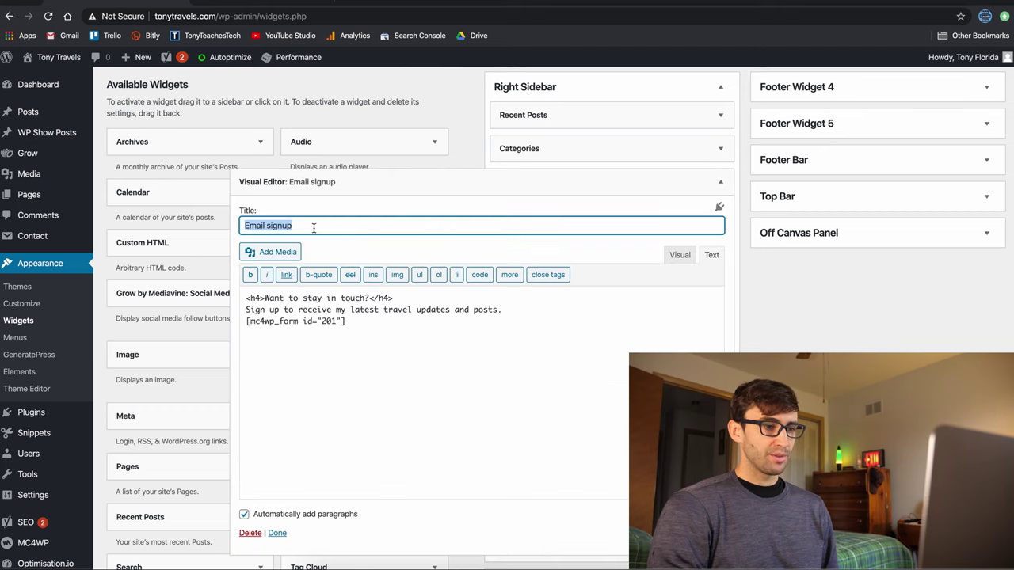
key("BackSpace")
left_click(410, 520)
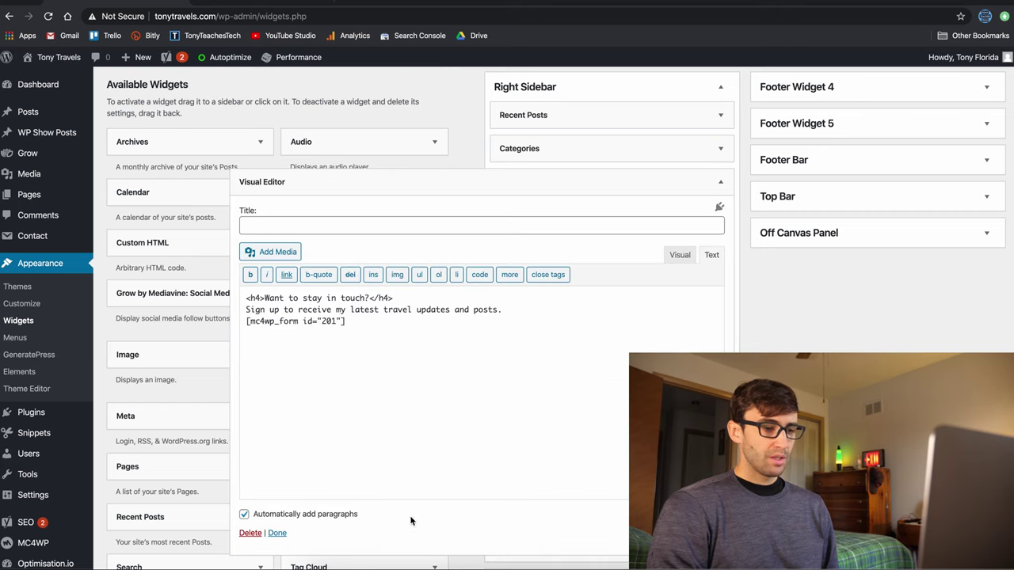
left_click(287, 533)
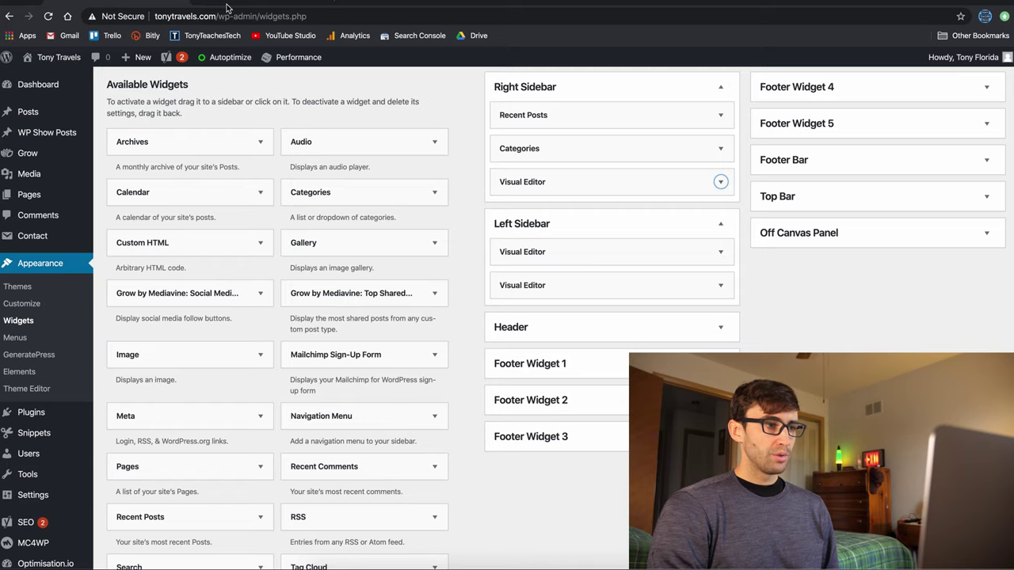
Reload the live Travel Blog page to check the sidebar sign-up section without a widget title, and return to the widget settings.
left_click(228, 8)
left_click(48, 16)
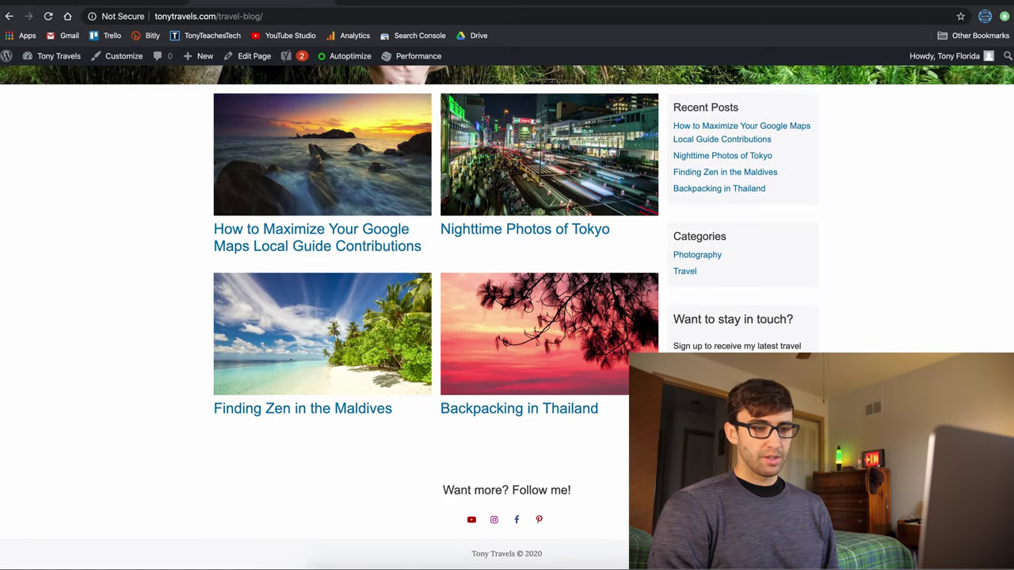
left_click(125, 7)
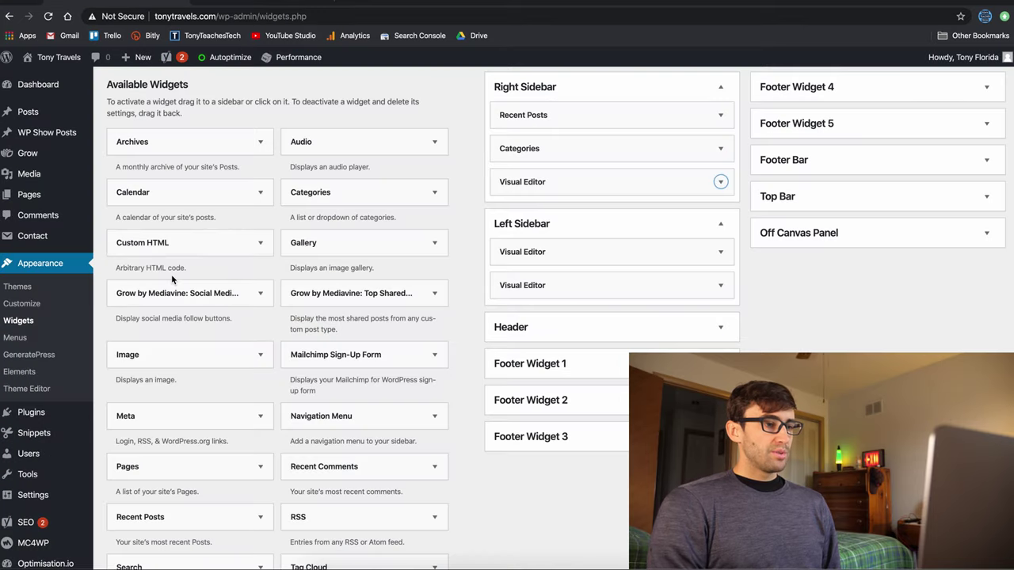
Open the site's menu settings and review the Main Menu structure and the menus assigned to the Primary and Off Canvas locations.
left_click(18, 338)
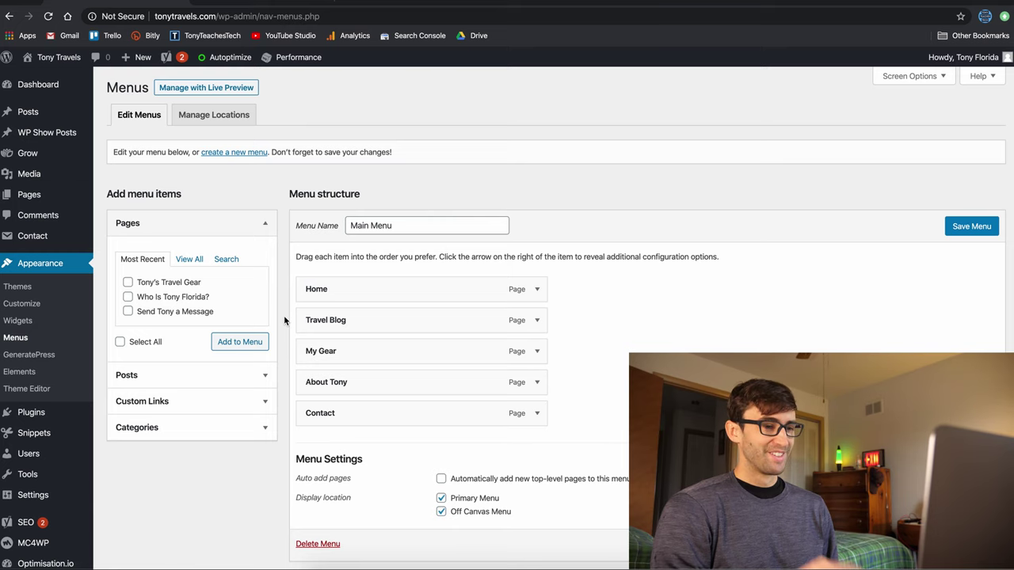
scroll(287, 286, "down", 1)
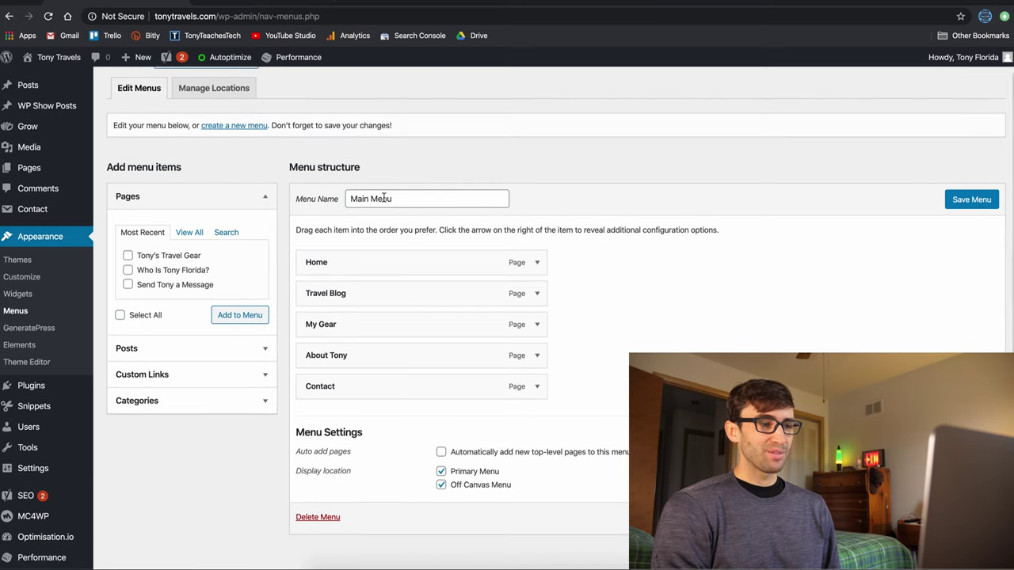
left_click(232, 95)
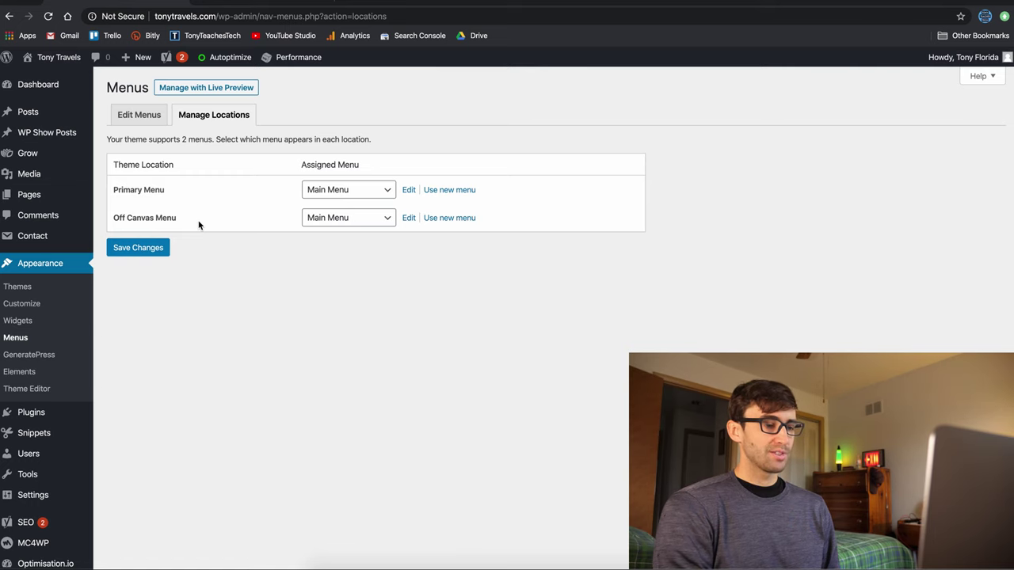
left_click(358, 219)
left_click(356, 193)
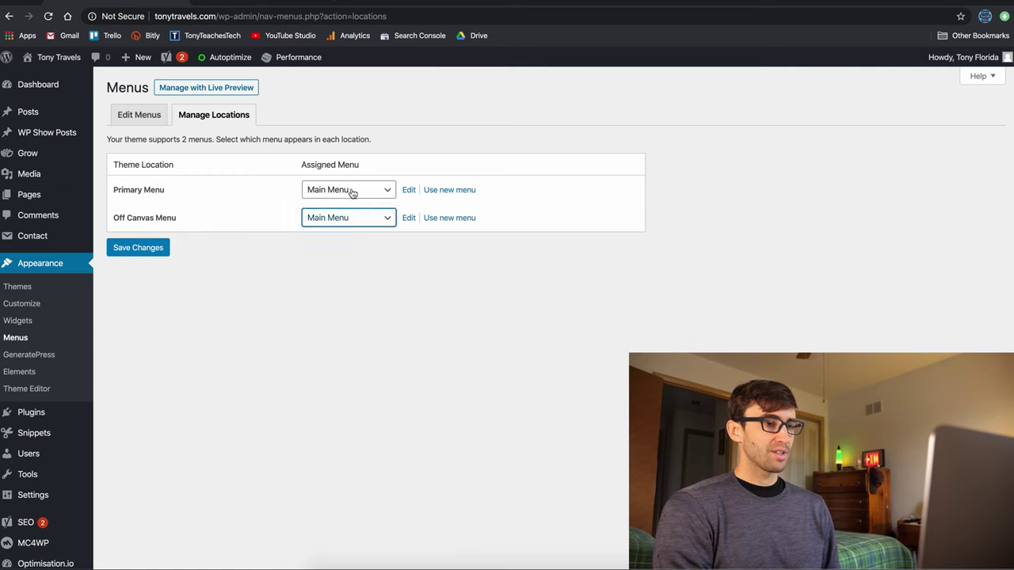
left_click(353, 193)
left_click(353, 193)
Return to editing the Main Menu and examine the Travel Blog item's navigation label and original page.
left_click(137, 115)
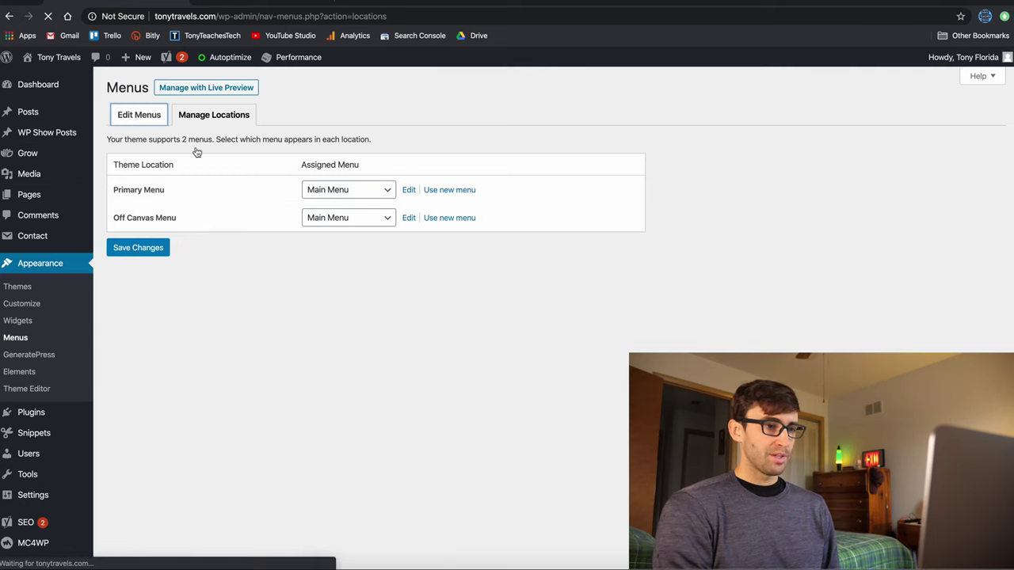
scroll(383, 290, "down", 2)
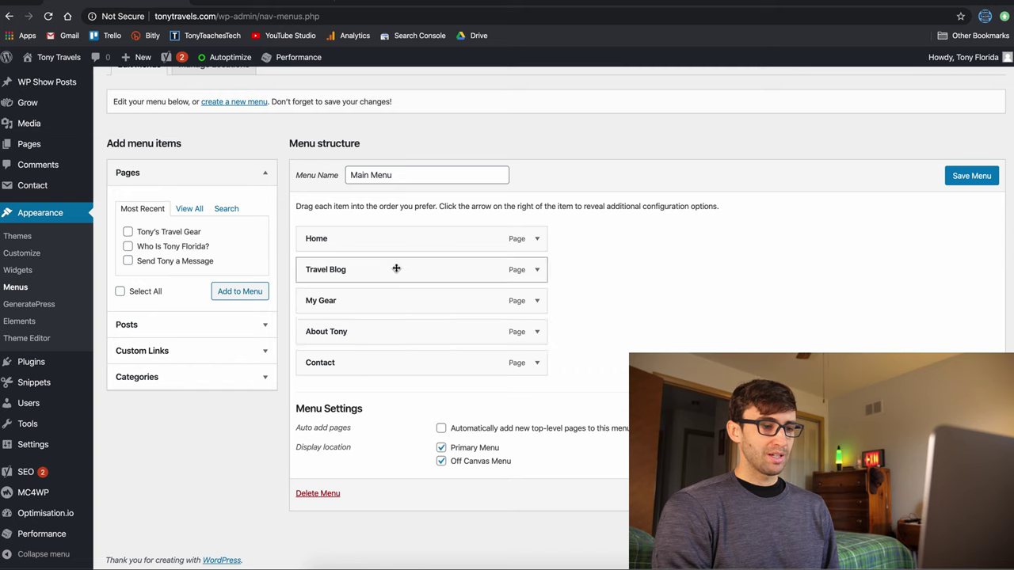
left_click(536, 274)
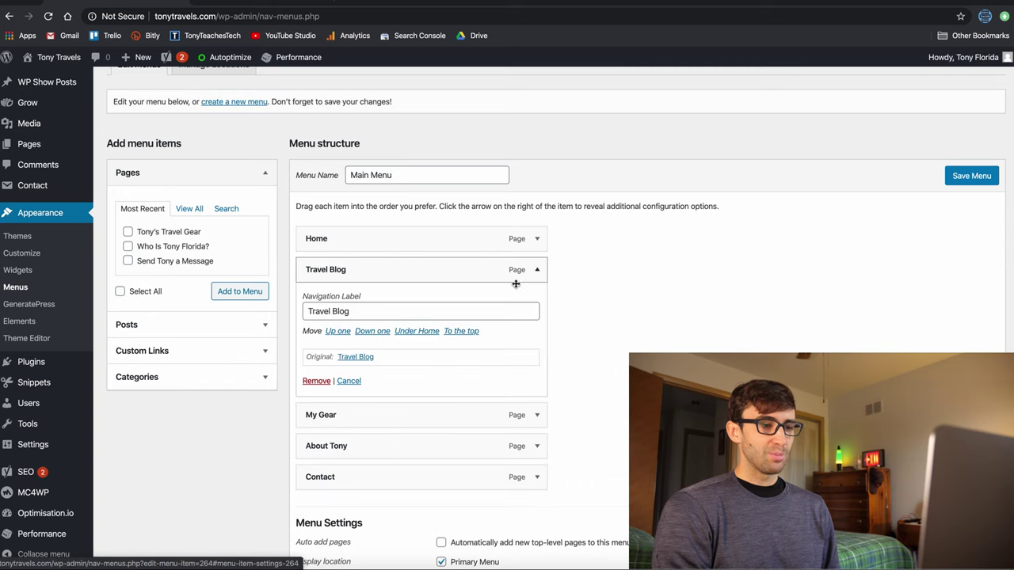
left_click(448, 308)
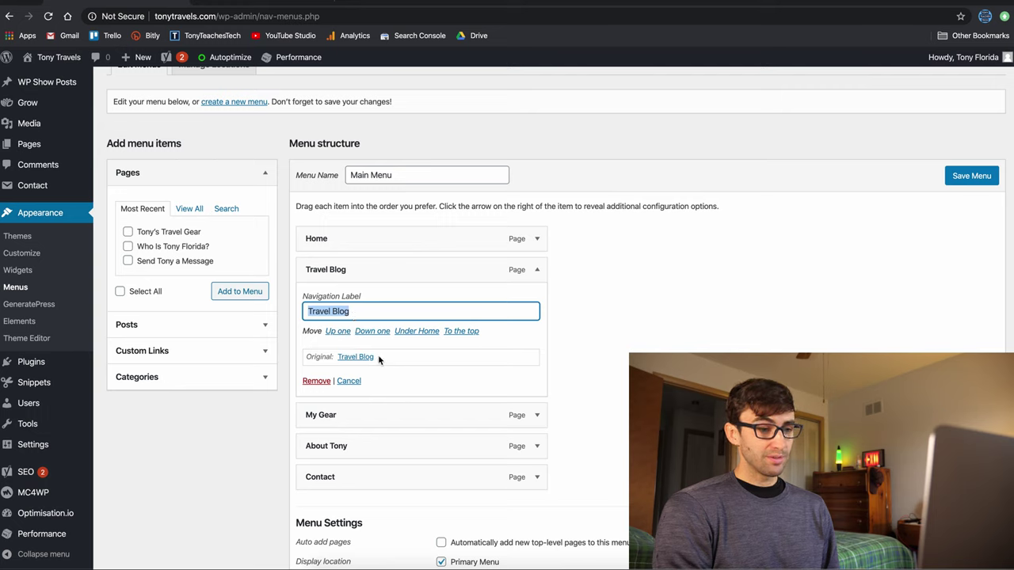
left_click_drag(377, 356, 343, 356)
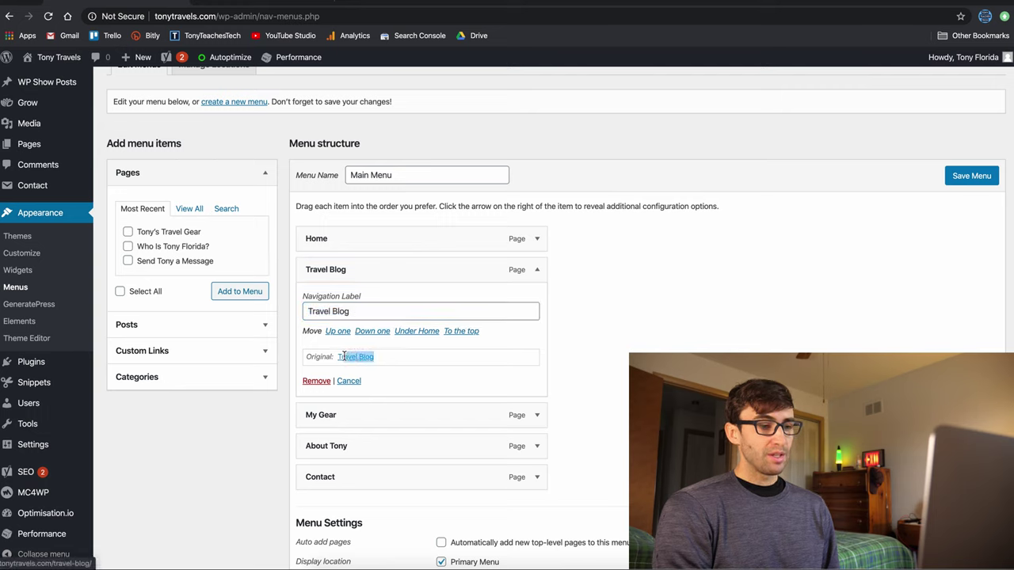
left_click(534, 271)
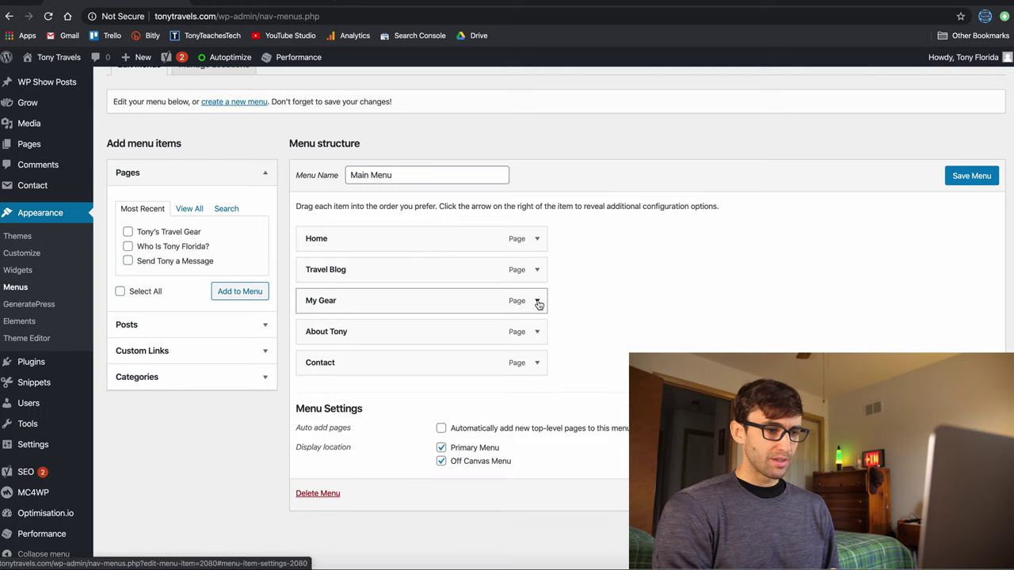
Compare the My Gear item's navigation label with the title and menu entry on its live page, and return to the menu editor.
left_click(536, 301)
left_click_drag(344, 342, 270, 349)
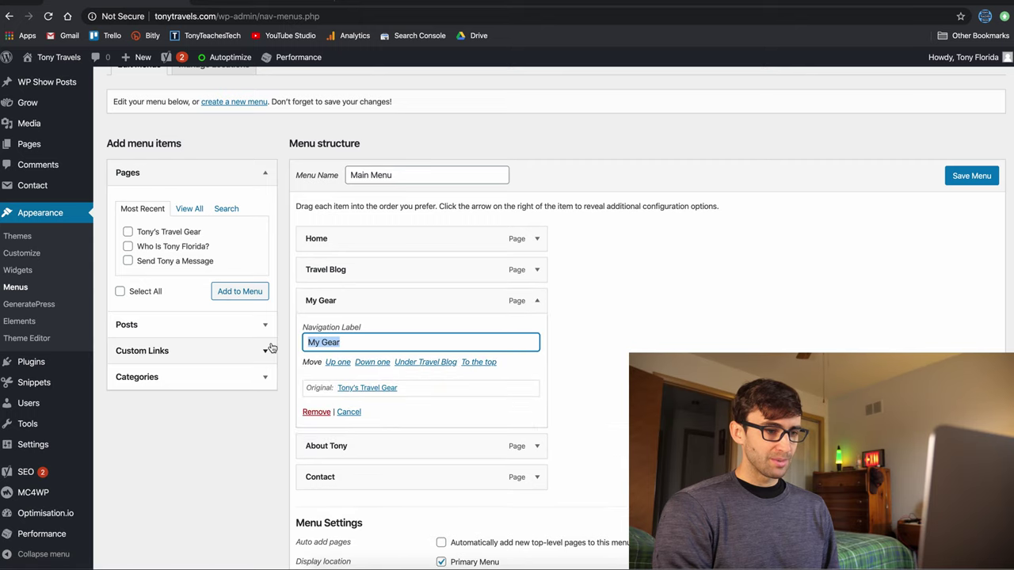
left_click(409, 384)
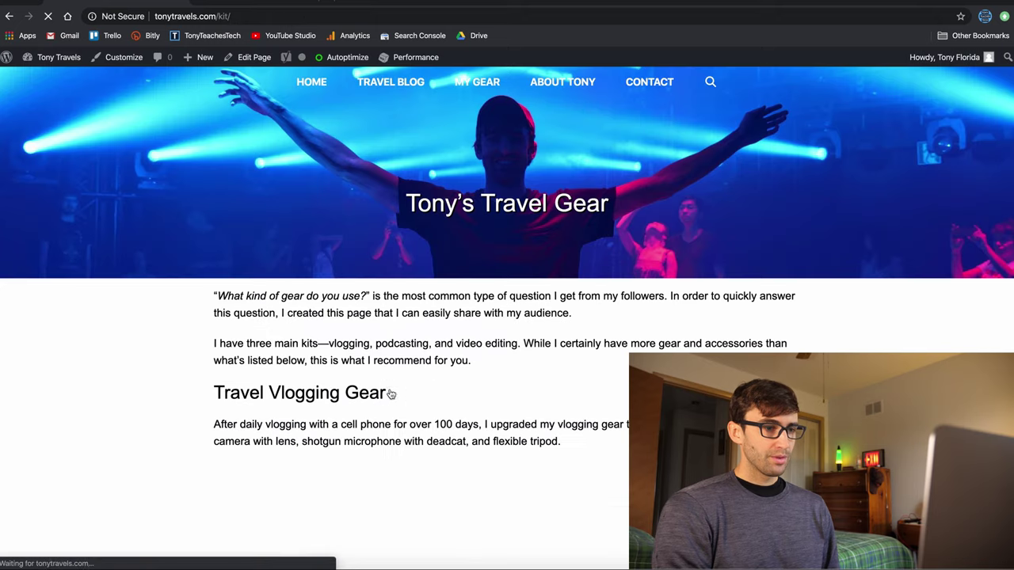
left_click_drag(407, 203, 595, 202)
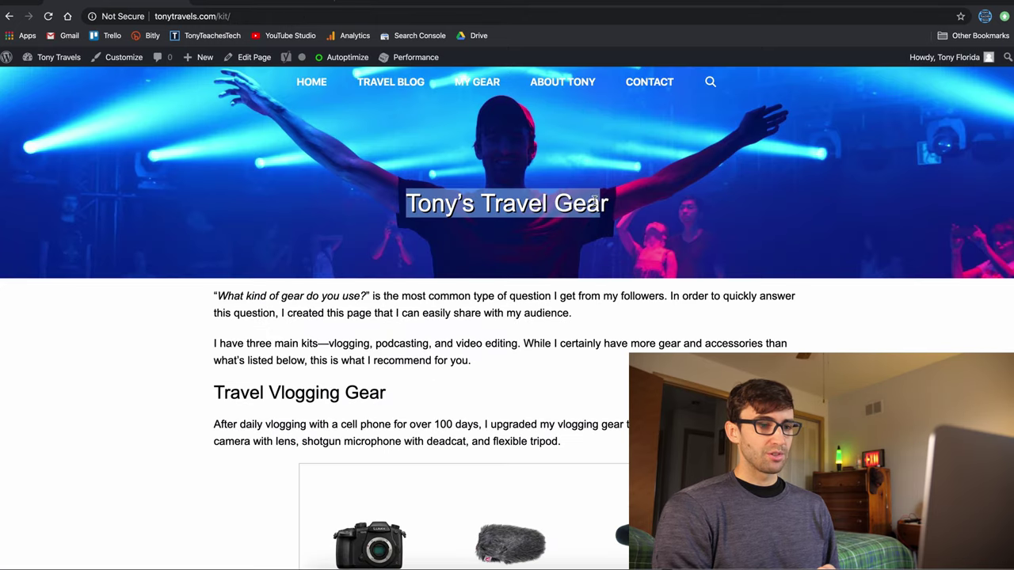
left_click(487, 90)
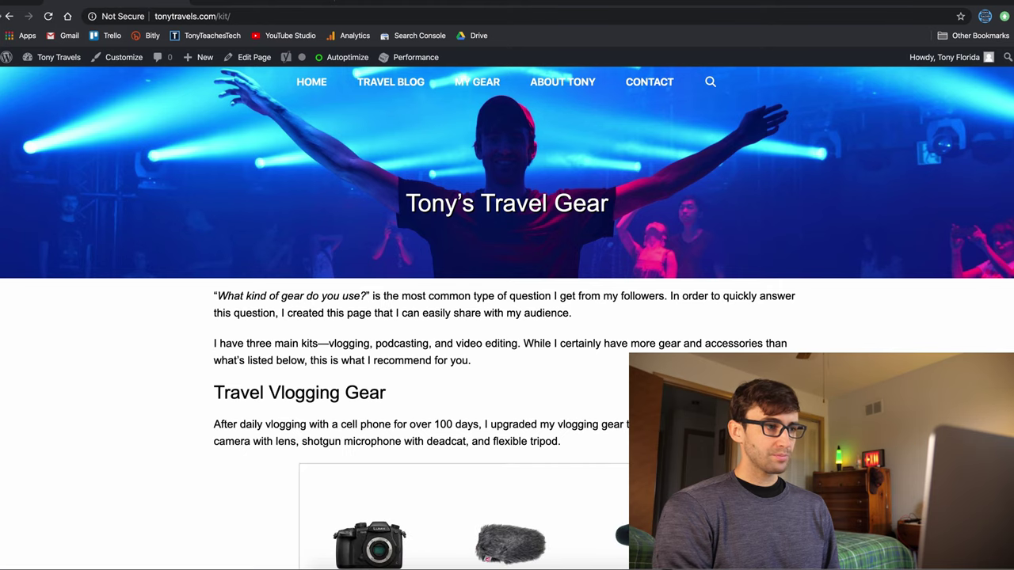
left_click(10, 16)
left_click(9, 16)
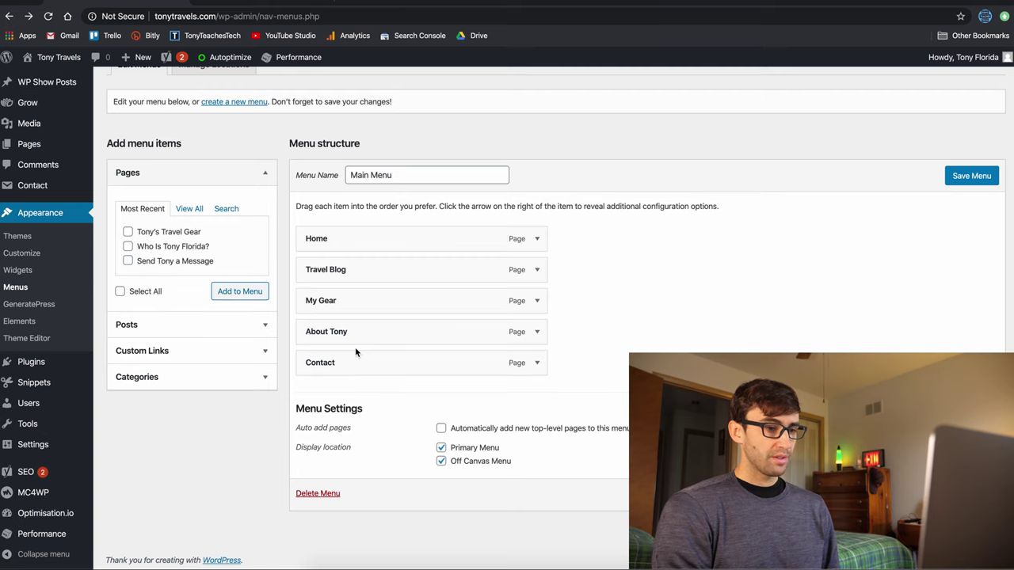
Add the post "Backpacking in Thailand" to the Main Menu.
scroll(356, 350, "down", 1)
left_click(207, 326)
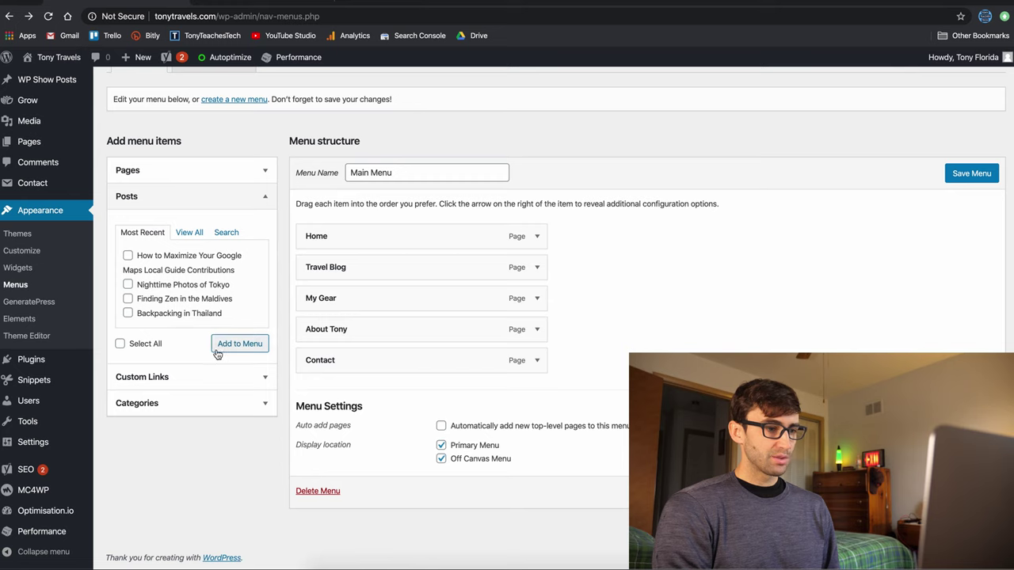
left_click(196, 315)
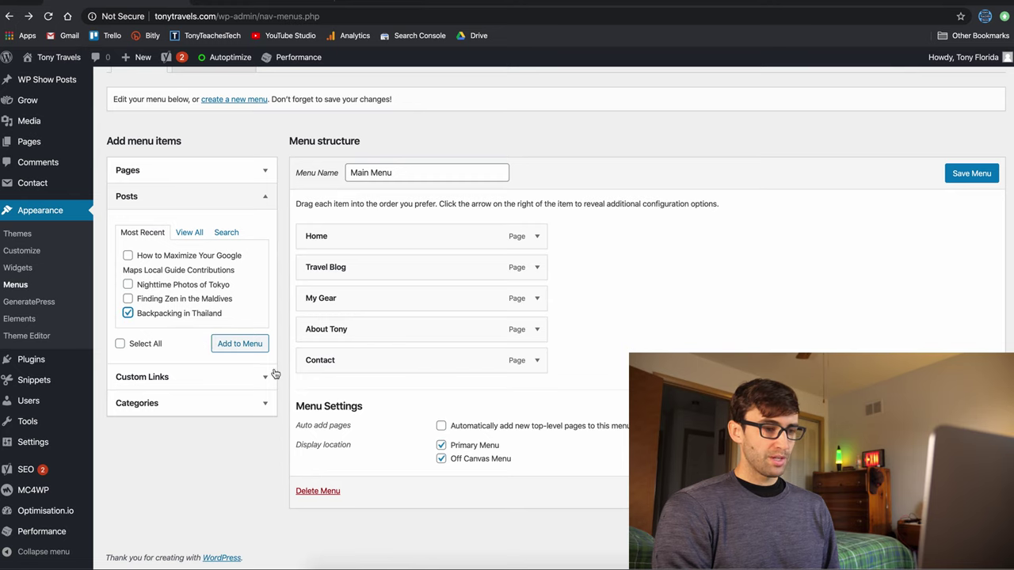
left_click(240, 343)
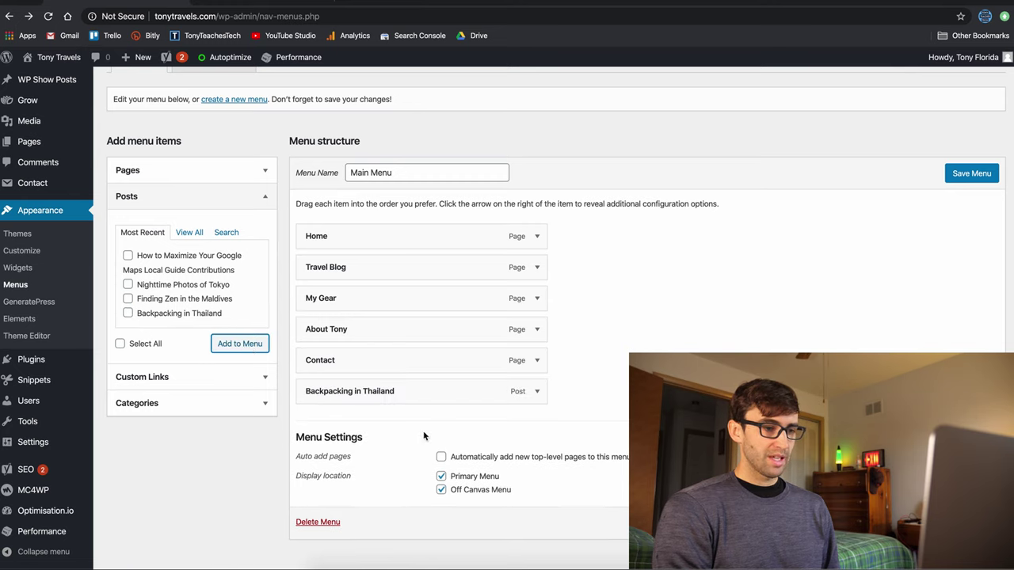
Save the Main Menu and open its Backpacking in Thailand entry from the live site's navigation.
left_click(954, 173)
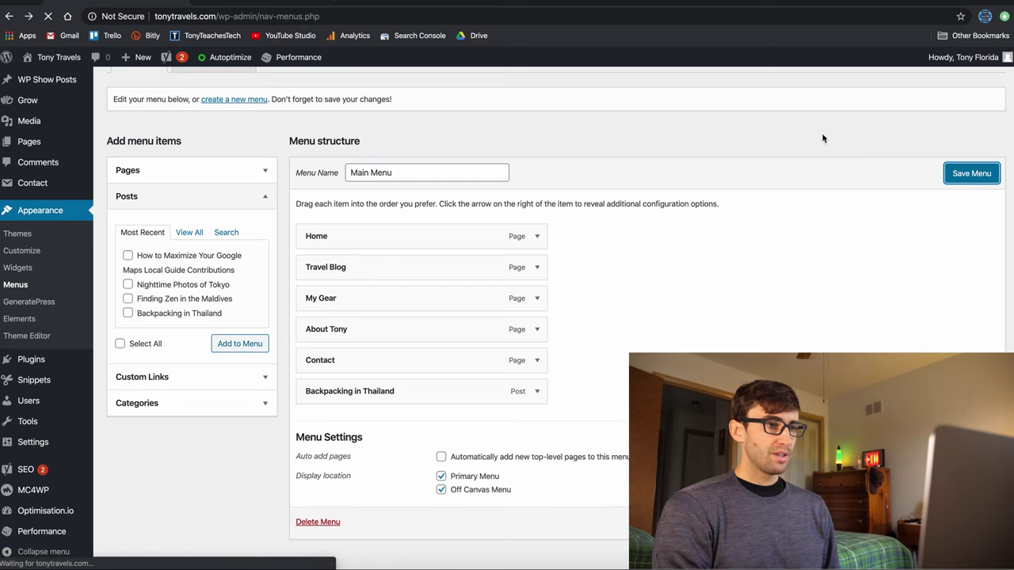
left_click(188, 4)
left_click(50, 17)
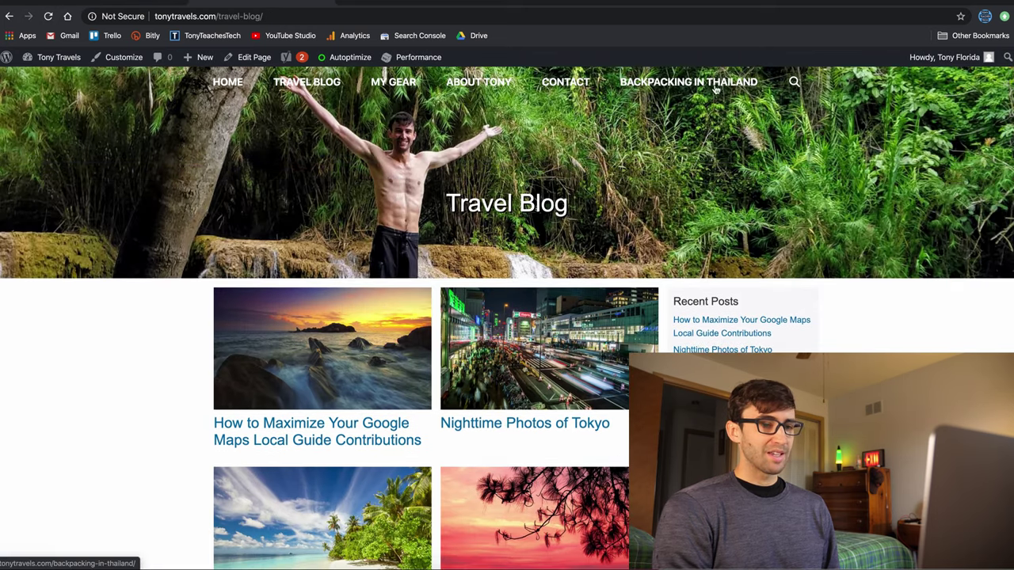
left_click(699, 88)
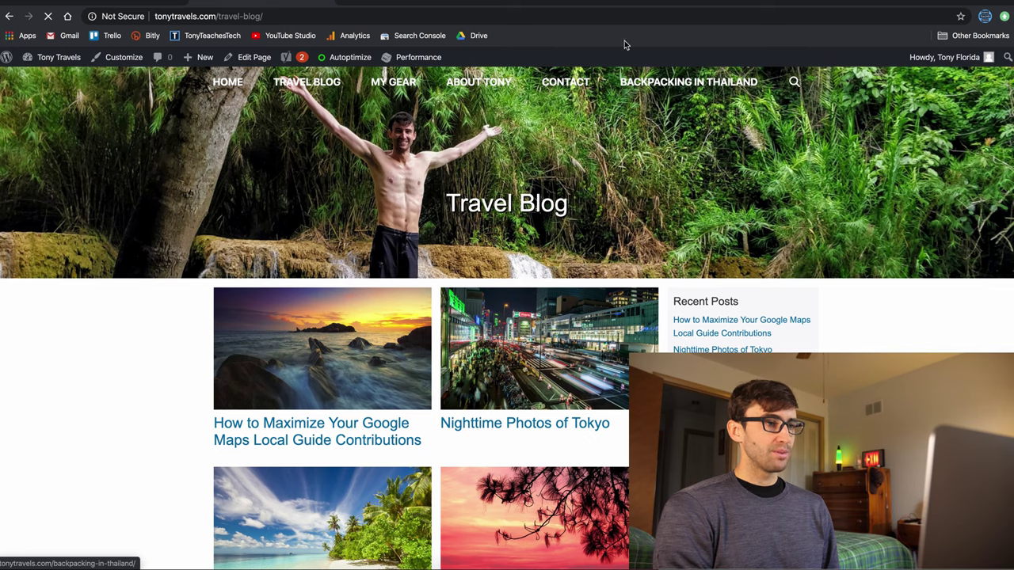
Remove the Backpacking in Thailand item from the Main Menu, save the menu, and return to the WordPress dashboard.
left_click(98, 4)
left_click(536, 481)
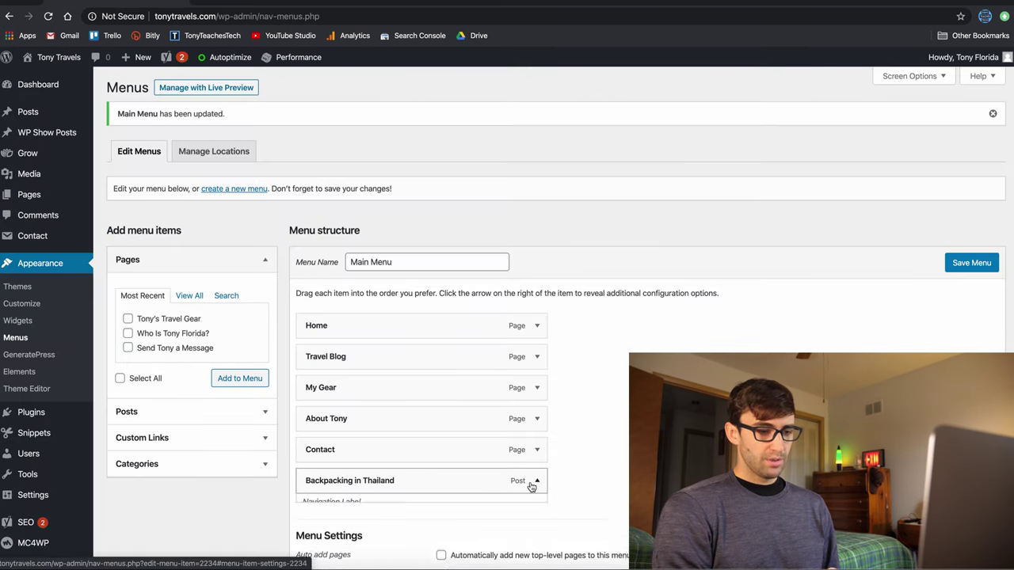
scroll(396, 486, "down", 3)
left_click(317, 490)
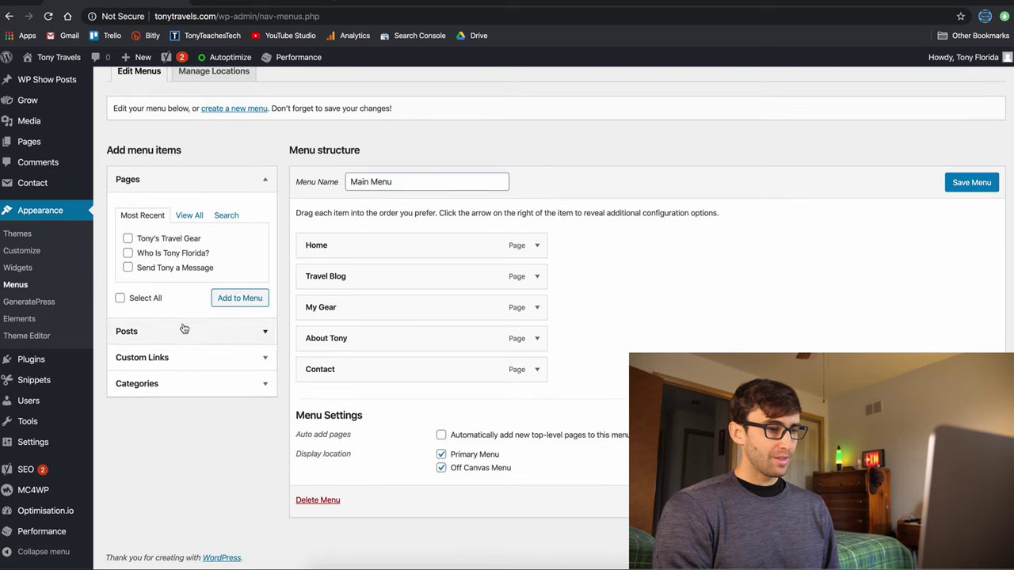
left_click(970, 182)
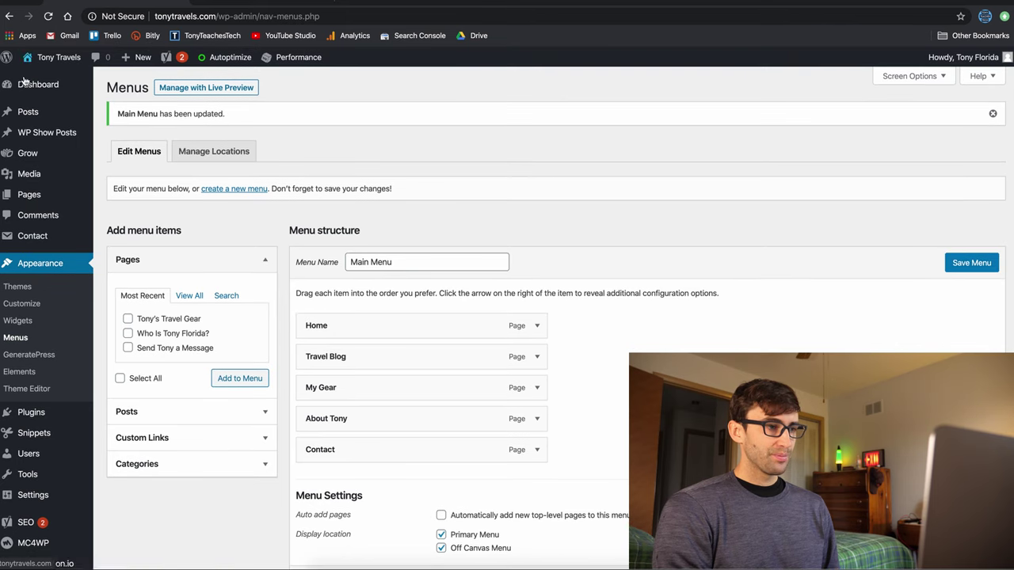
left_click(38, 85)
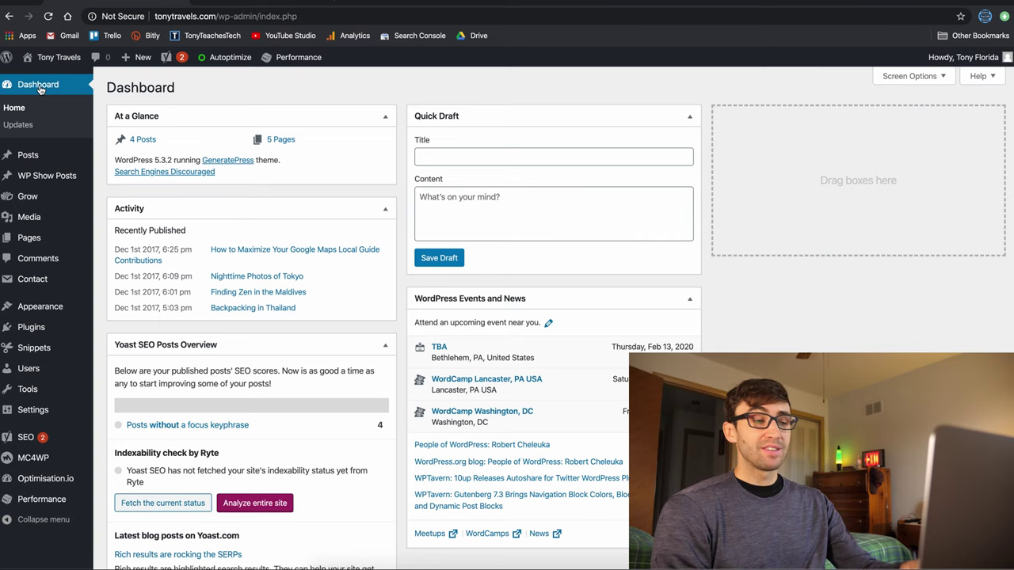
Search the web for "pagespeed insights", open Google's PageSpeed Insights, and analyze tonytravels.com.
left_click(229, 3)
left_click(231, 16)
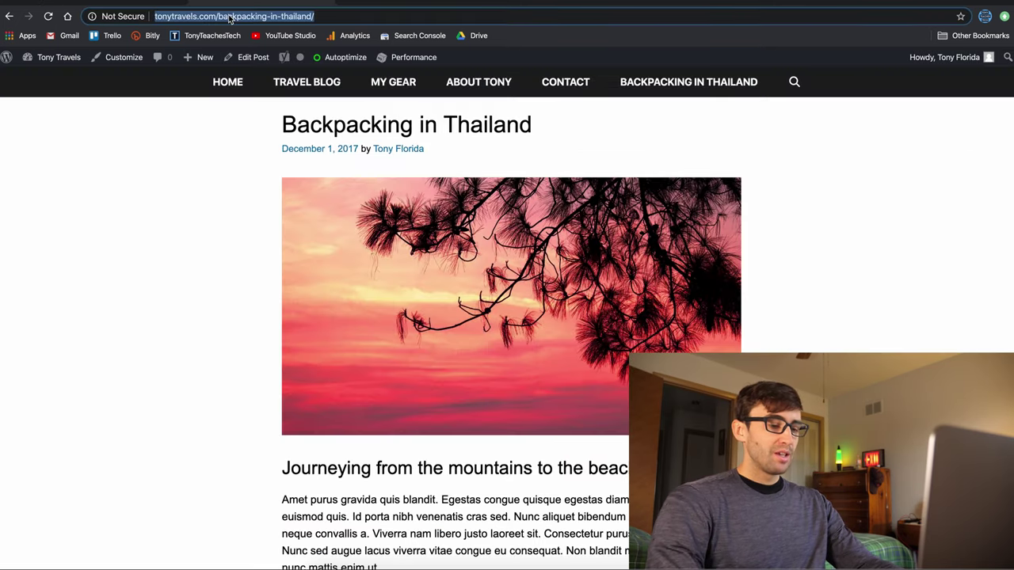
type("a")
key("BackSpace")
key("BackSpace")
type("pag")
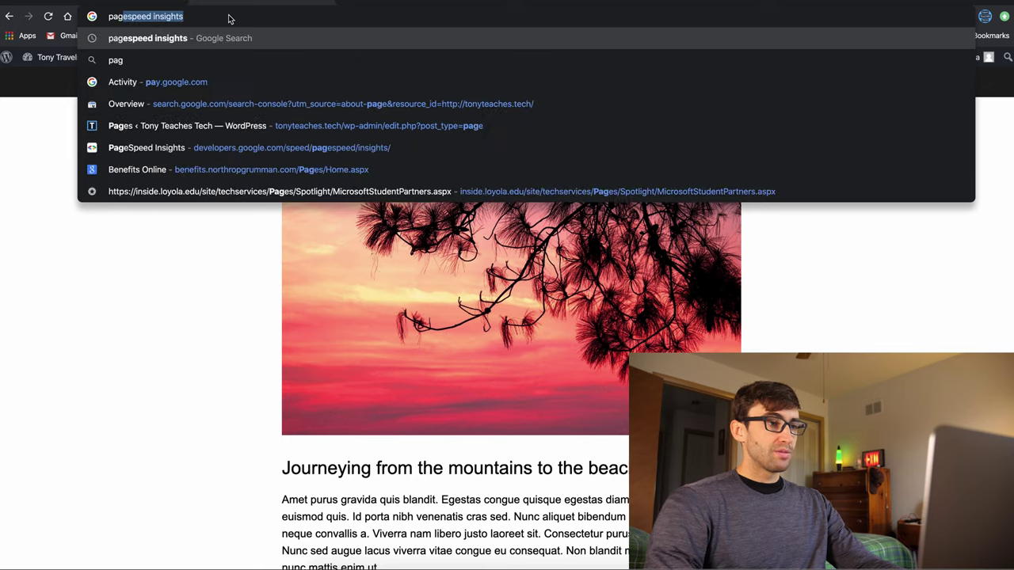
key("Return")
left_click(198, 250)
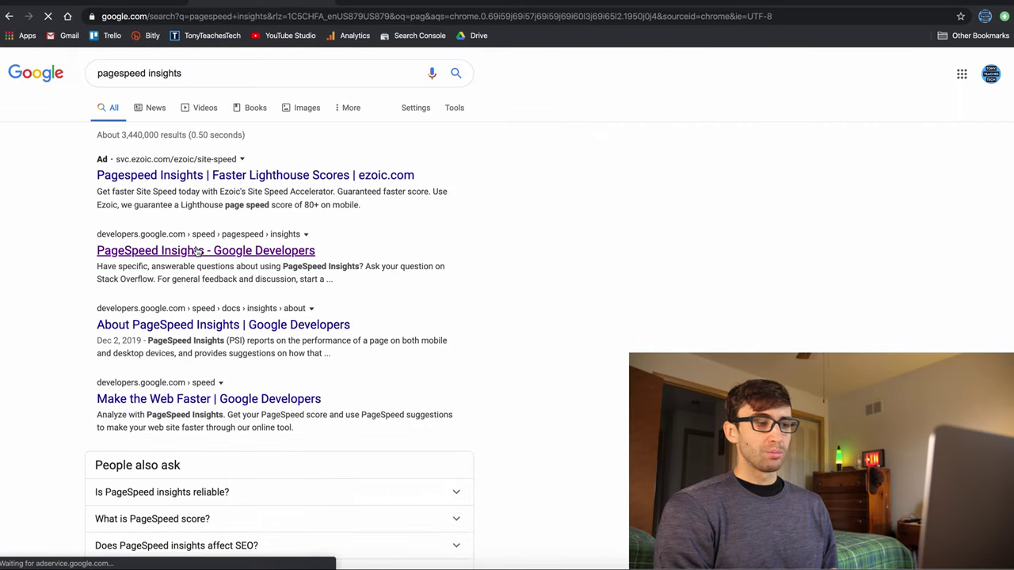
left_click(403, 165)
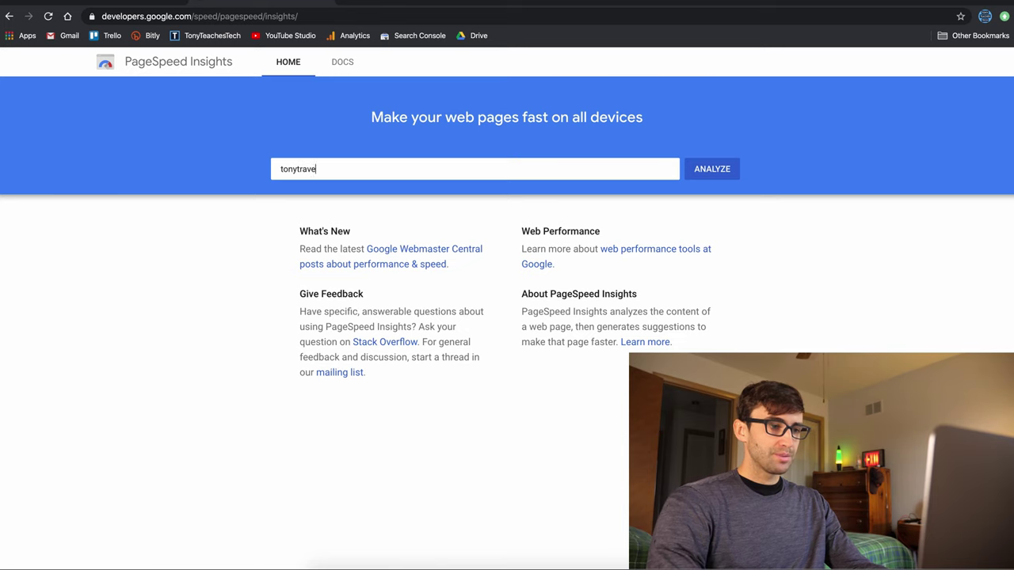
key("Return")
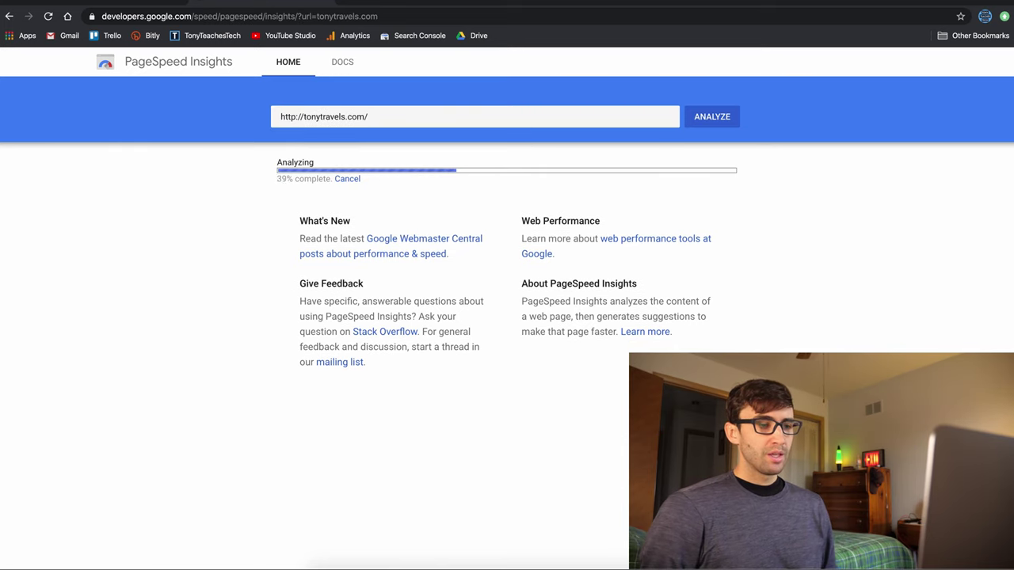
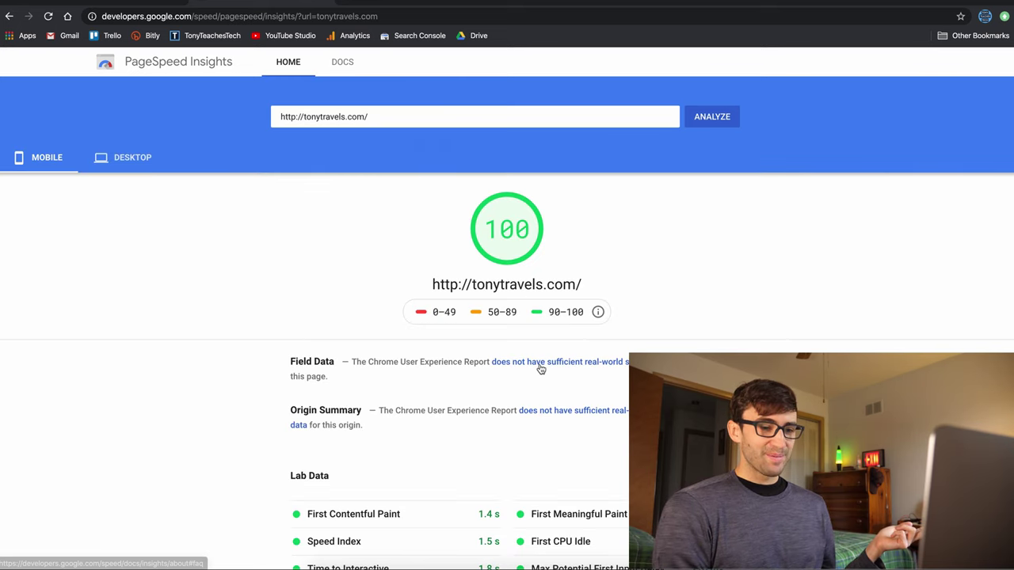
Review the PageSpeed Insights score, lab data and improvement opportunities for mobile, and compare with the desktop report.
scroll(538, 372, "down", 4)
scroll(540, 370, "up", 5)
scroll(540, 370, "down", 6)
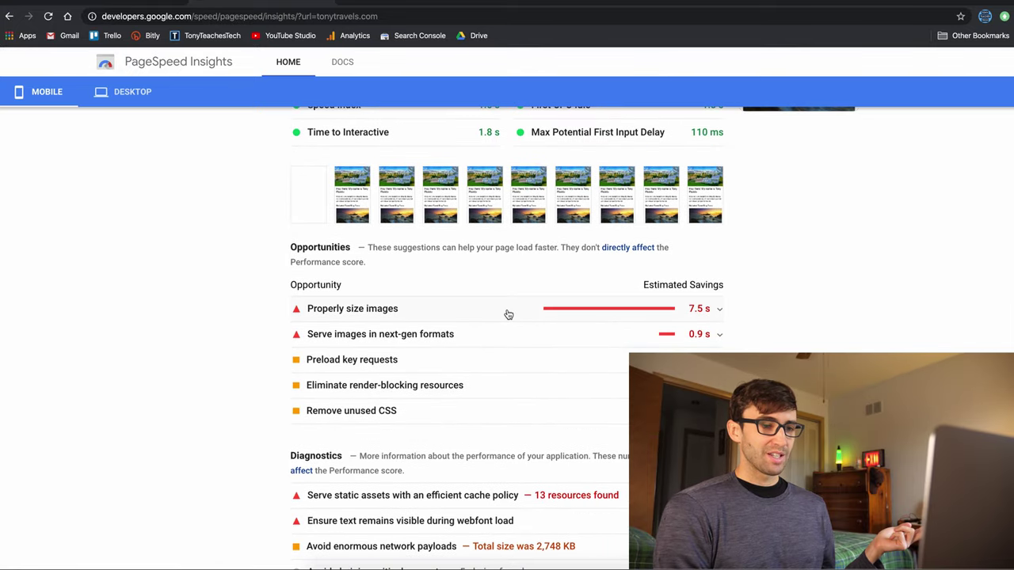
scroll(508, 315, "up", 6)
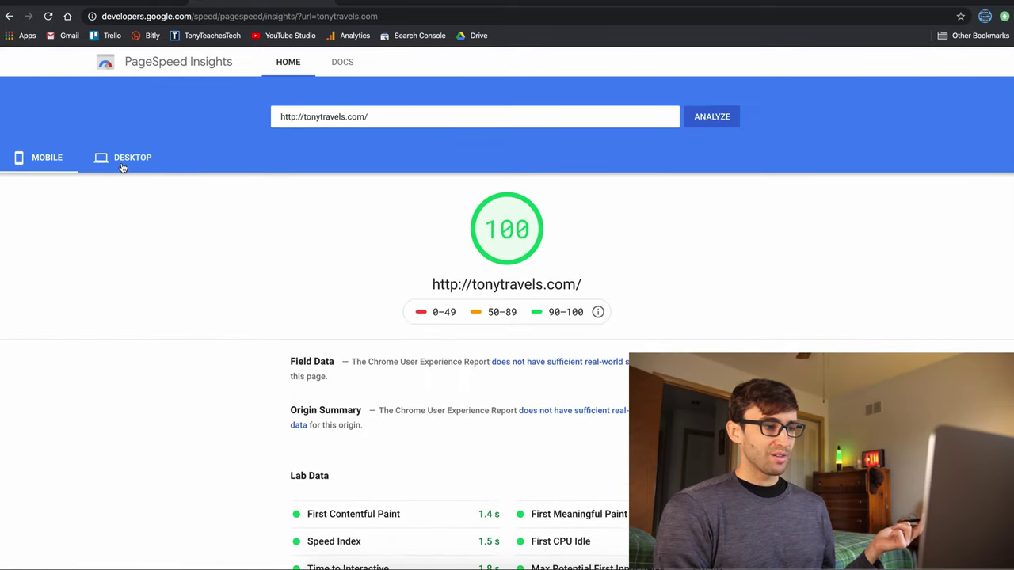
left_click(123, 162)
left_click(46, 163)
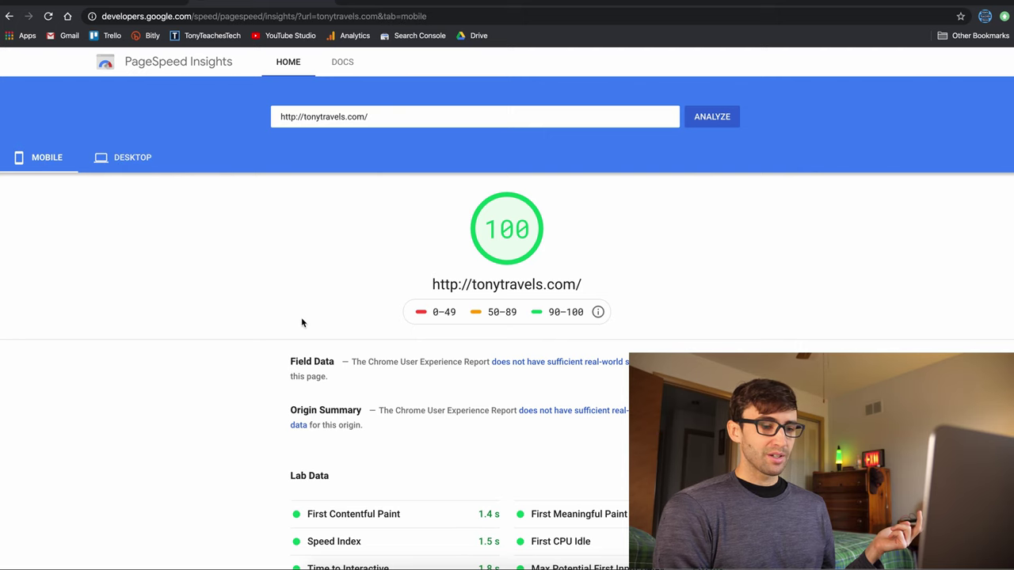
scroll(301, 317, "down", 3)
scroll(507, 317, "up", 3)
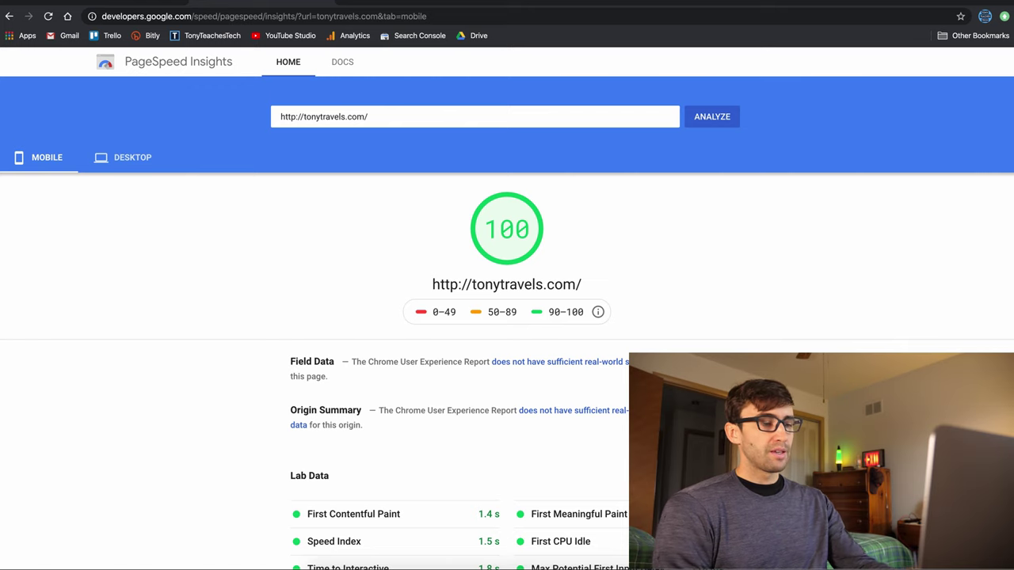
Go to linode.com in a new browser tab and open the Standard Linodes product page.
left_click(354, 1)
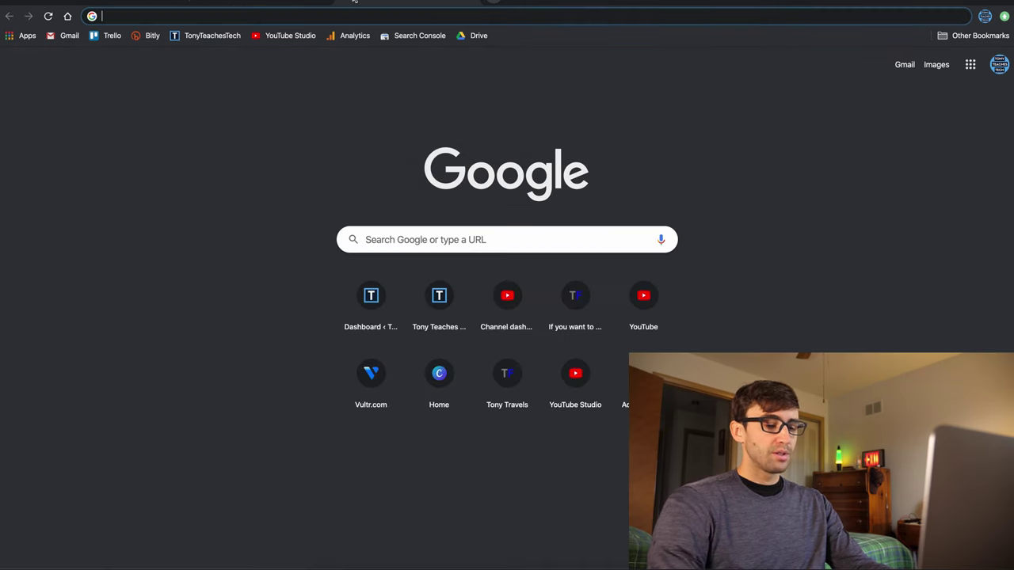
type("lino")
key("Return")
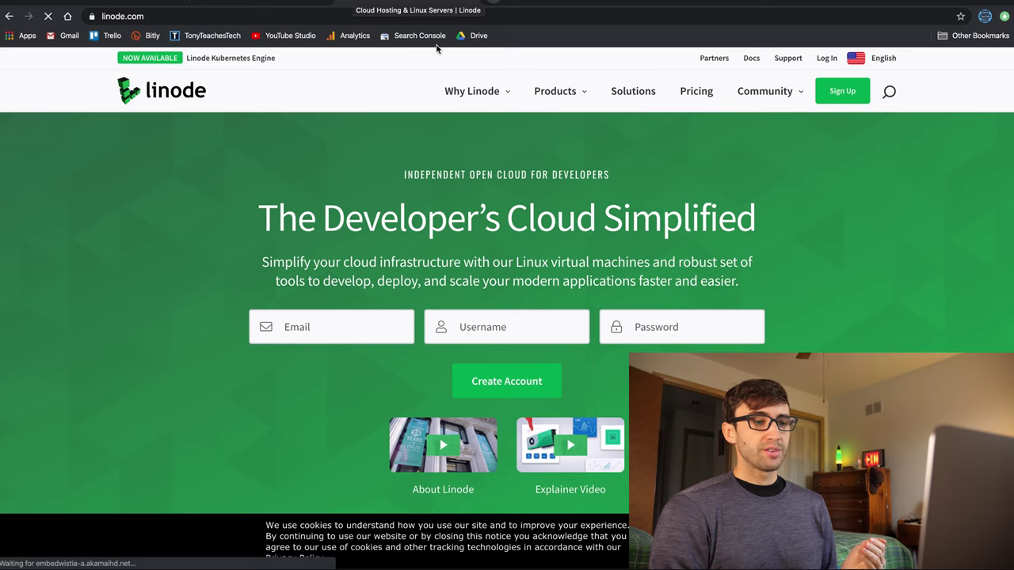
left_click(547, 95)
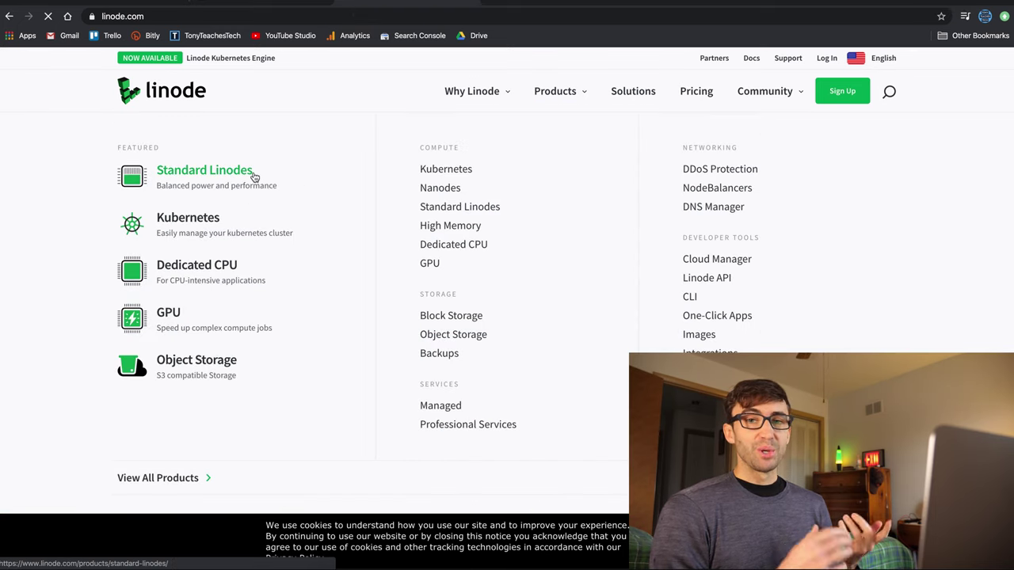
left_click(253, 176)
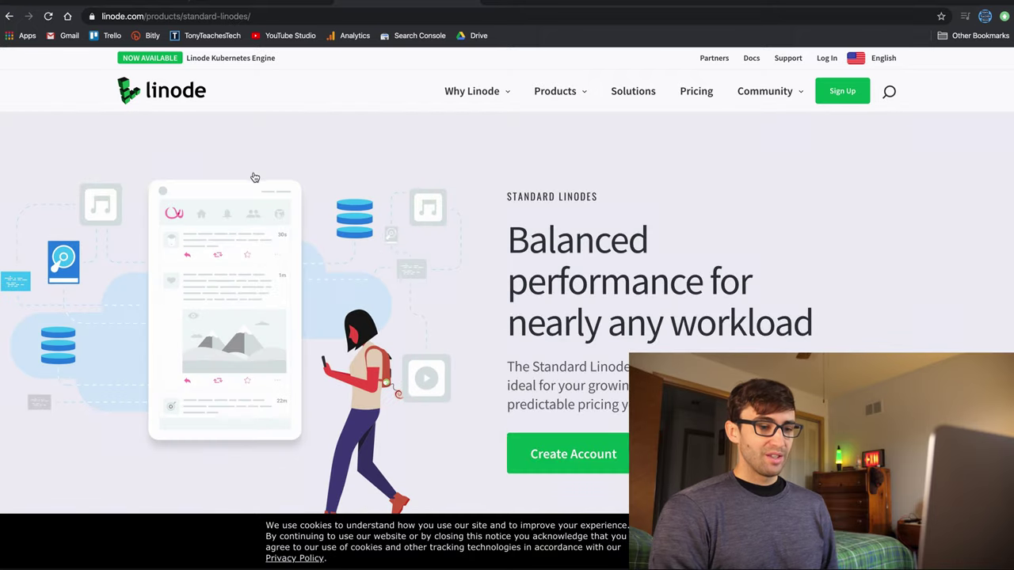
Examine the monthly price, RAM, CPU, storage and transfer specifications of the smallest Standard Linode plan.
scroll(328, 296, "down", 3)
scroll(328, 299, "up", 2)
scroll(328, 299, "up", 2)
scroll(412, 277, "down", 6)
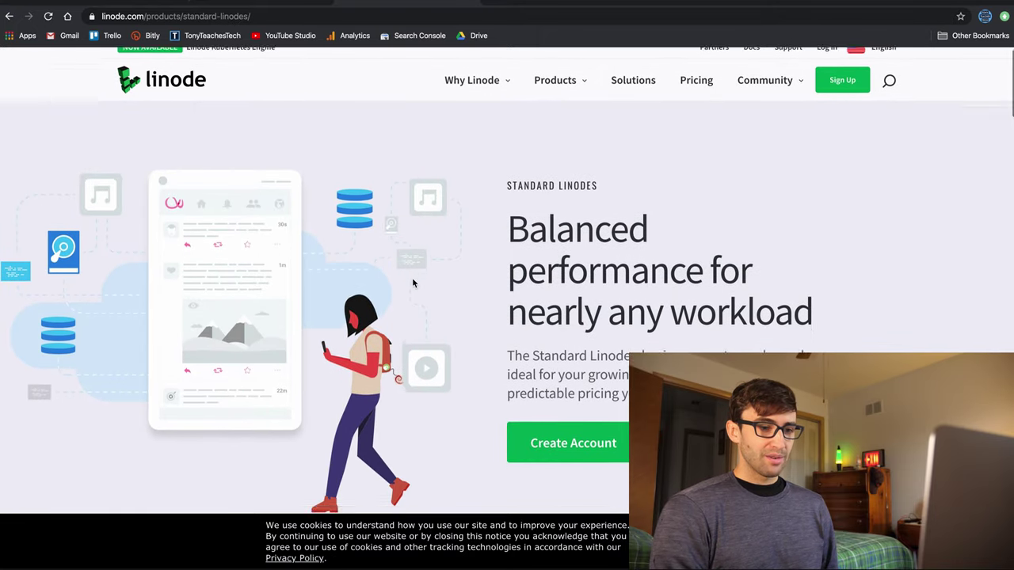
scroll(411, 278, "down", 10)
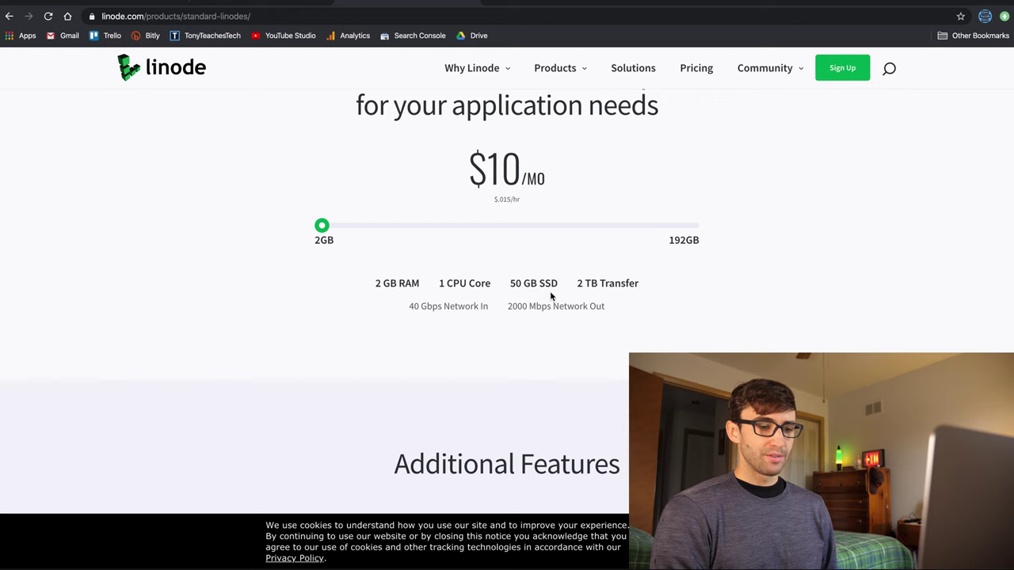
scroll(407, 96, "up", 5)
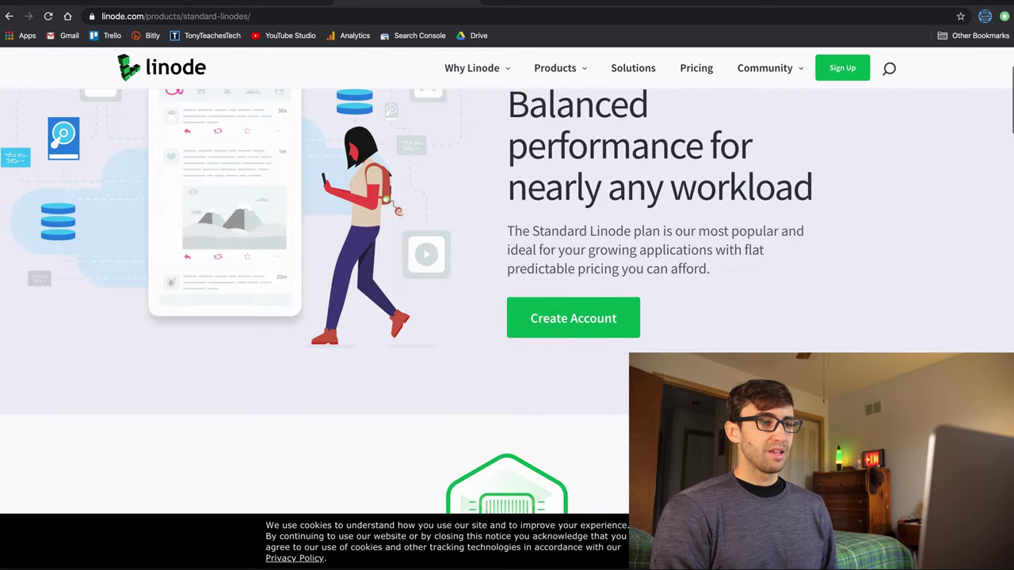
scroll(408, 119, "up", 2)
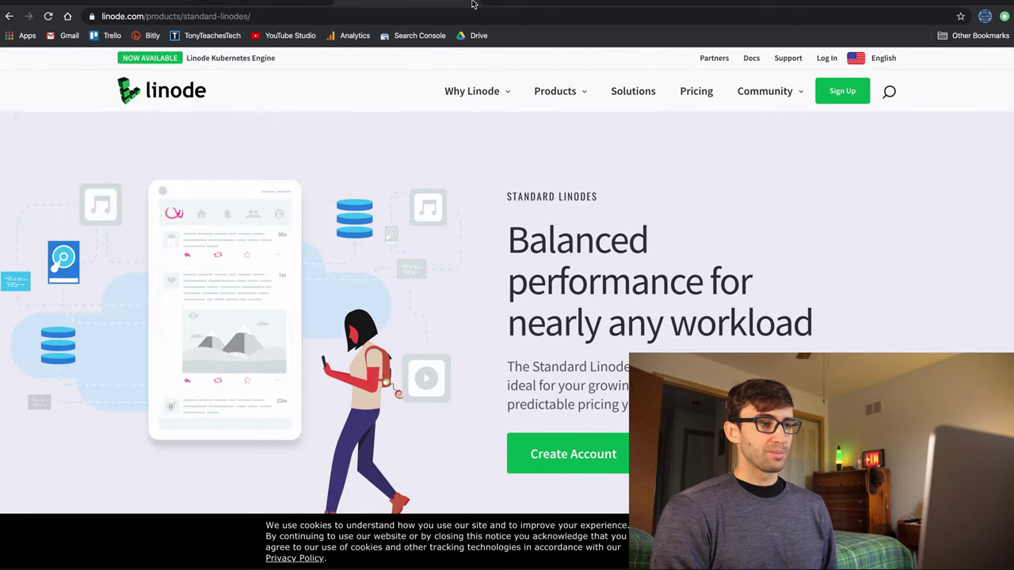
Recheck the mobile performance score in the PageSpeed Insights report and return to the WordPress dashboard.
left_click(472, 4)
scroll(451, 288, "down", 2)
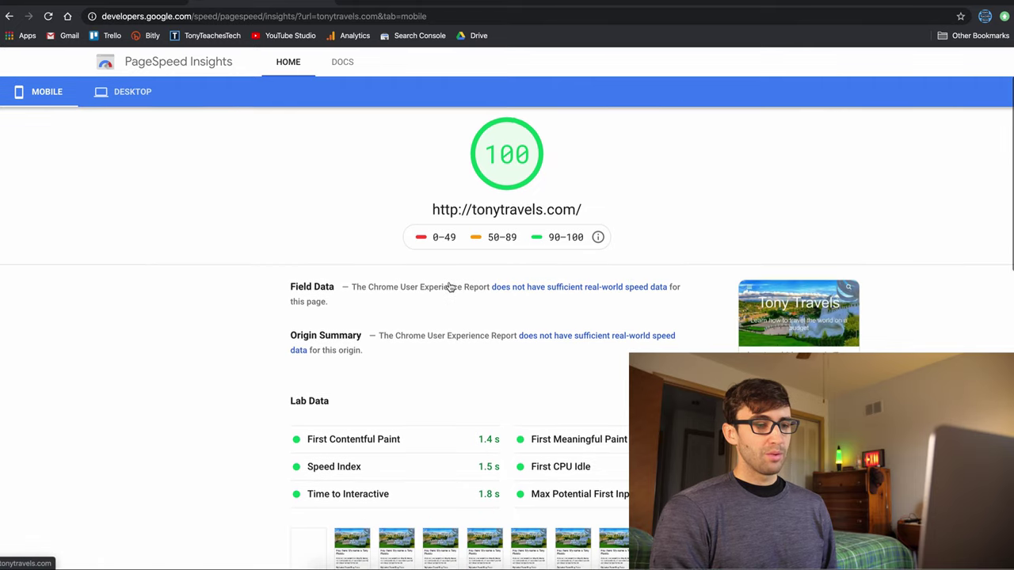
scroll(450, 288, "up", 2)
left_click(128, 4)
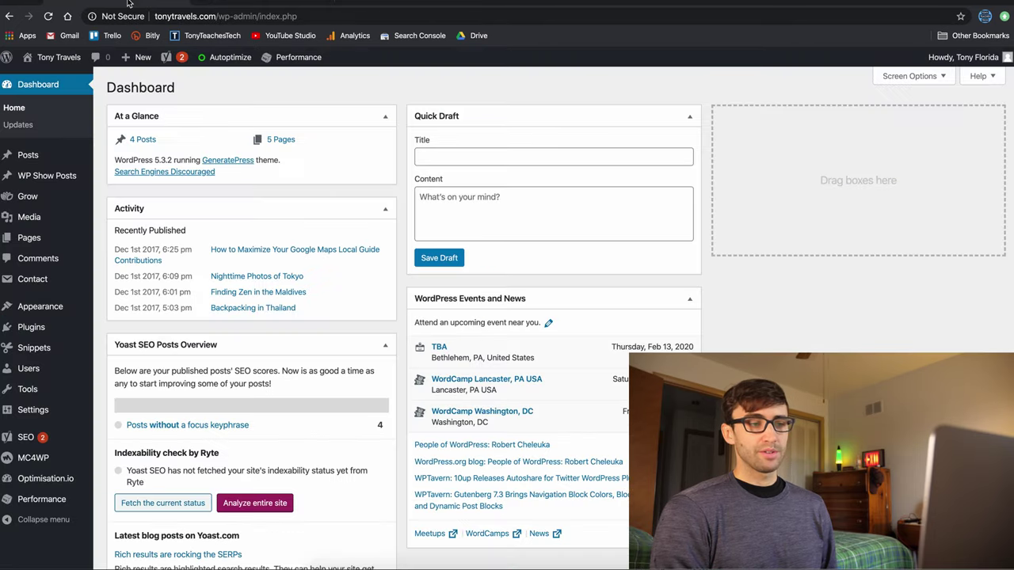